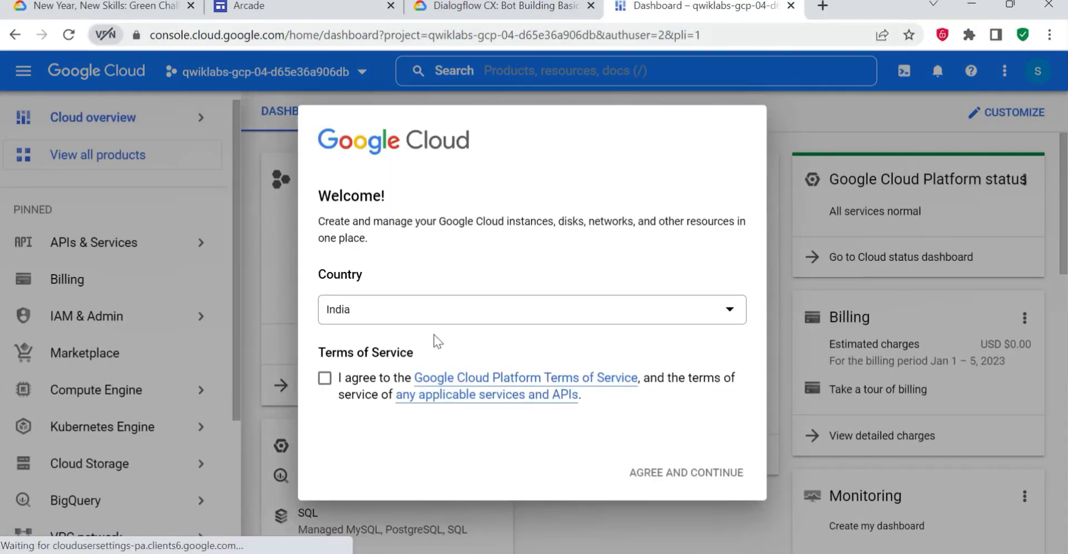
- Agree to the Google Cloud Platform Terms of Service and continue into the console
click(341, 381)
click(708, 478)
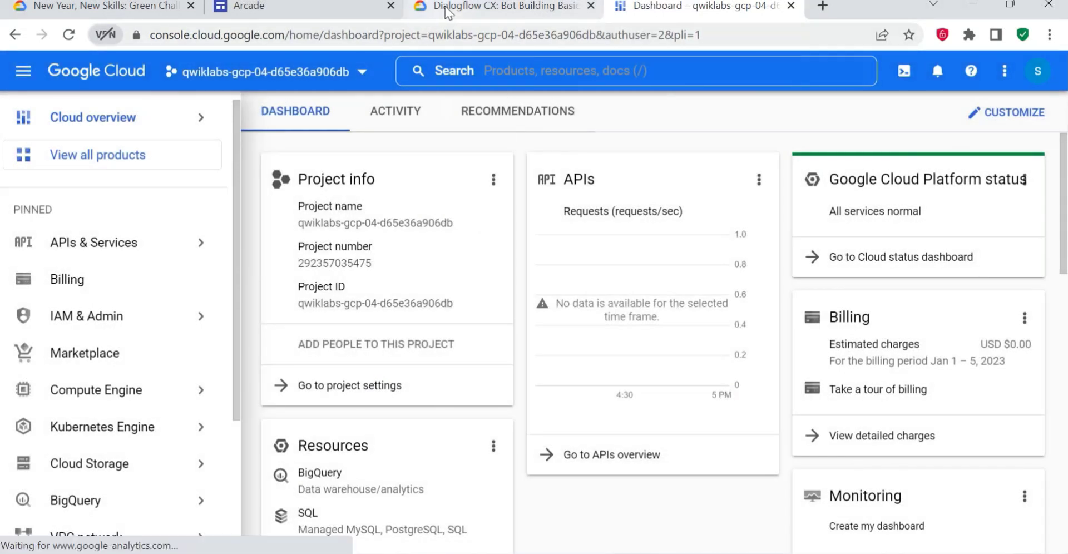
- Open the Dialogflow CX console from Task 1 of the lab instructions and select the project qwiklabs-gcp-04-d65e36a906db
click(447, 11)
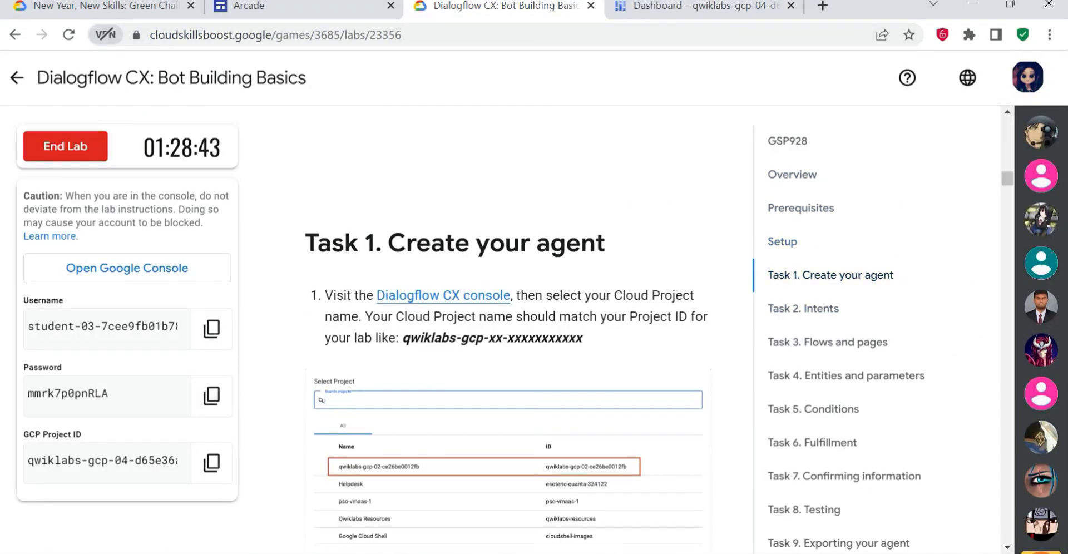
drag(305, 245, 615, 248)
scroll(469, 255, down, 3)
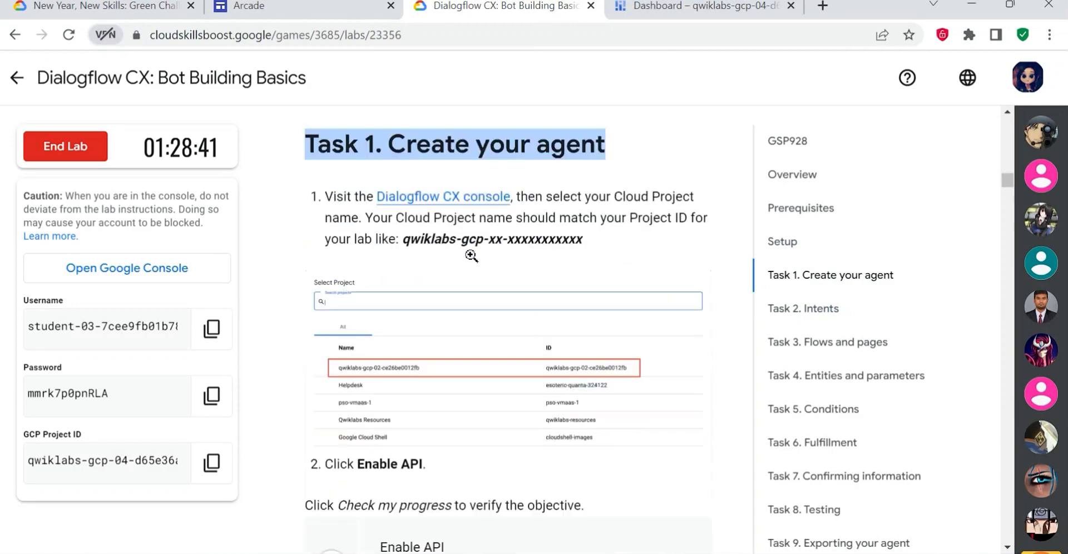
scroll(460, 202, up, 2)
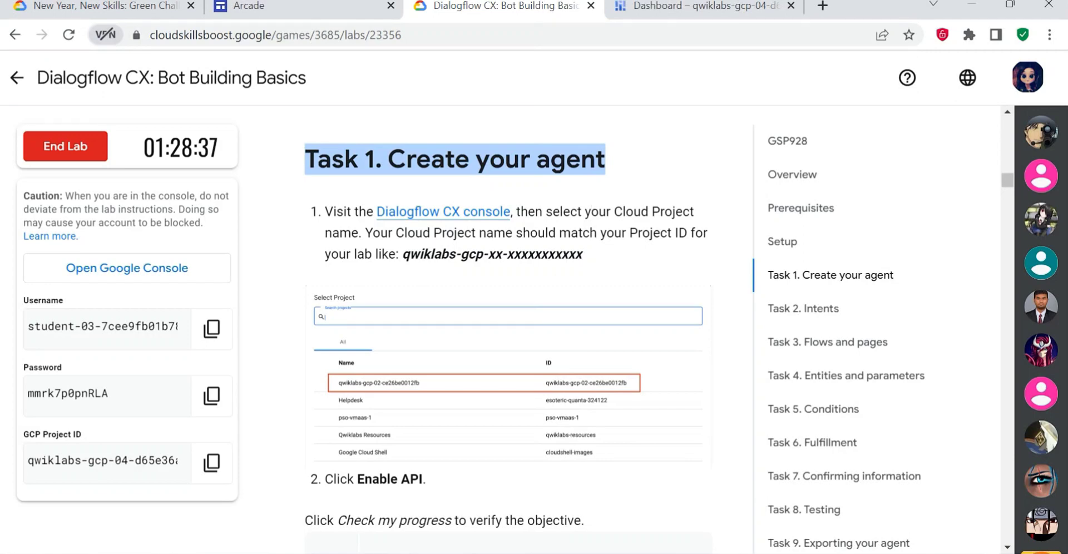
click(443, 212)
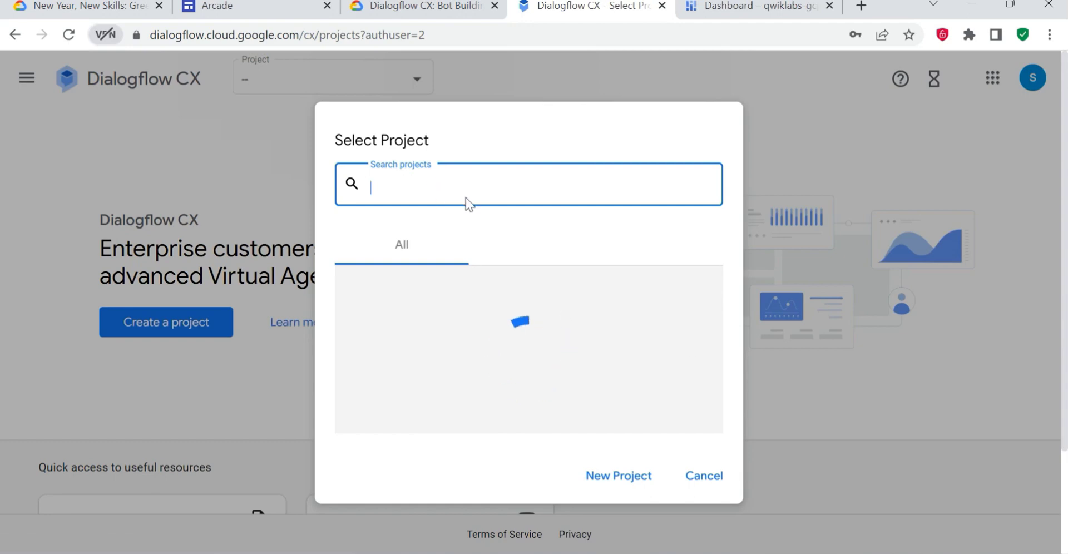
click(433, 340)
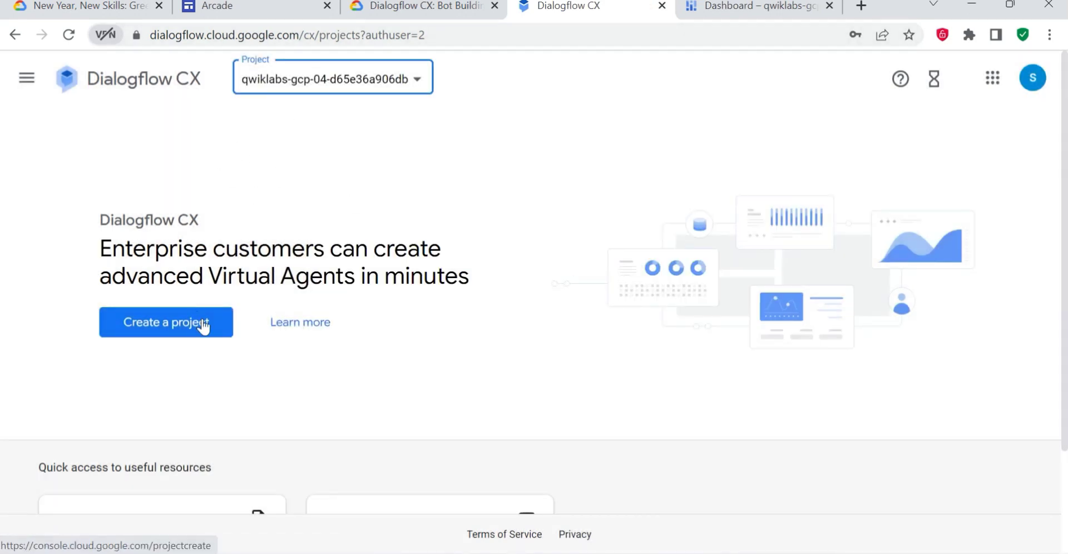
- Check the lab instructions and enable the Dialogflow API for the selected project
click(422, 8)
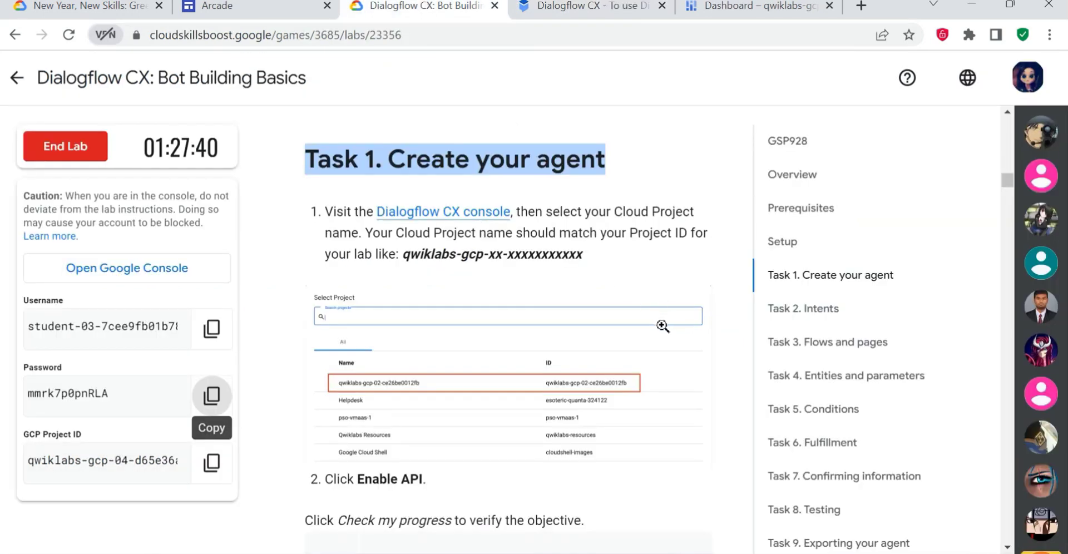
scroll(663, 340, down, 3)
scroll(503, 207, up, 3)
click(590, 7)
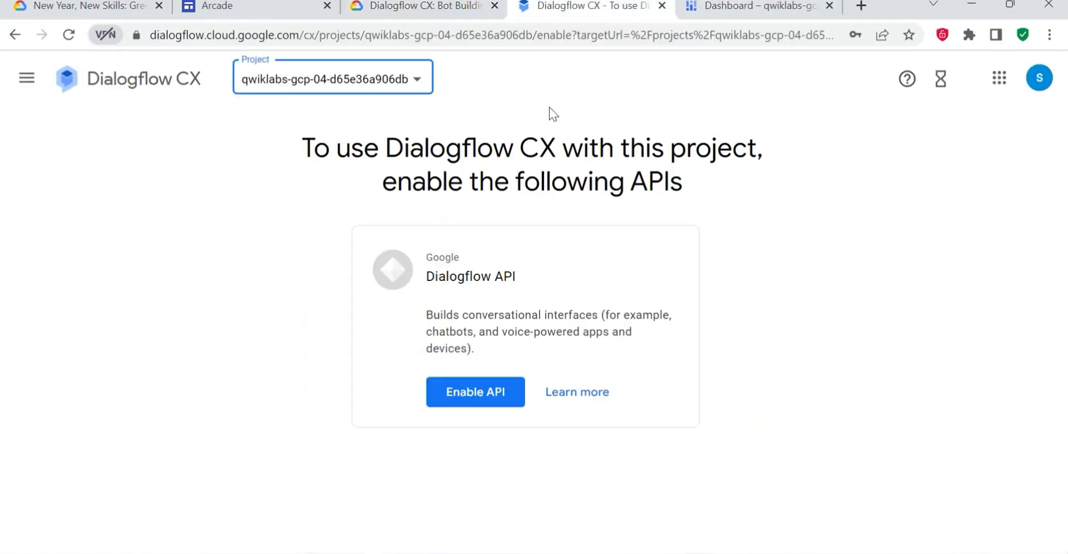
click(479, 401)
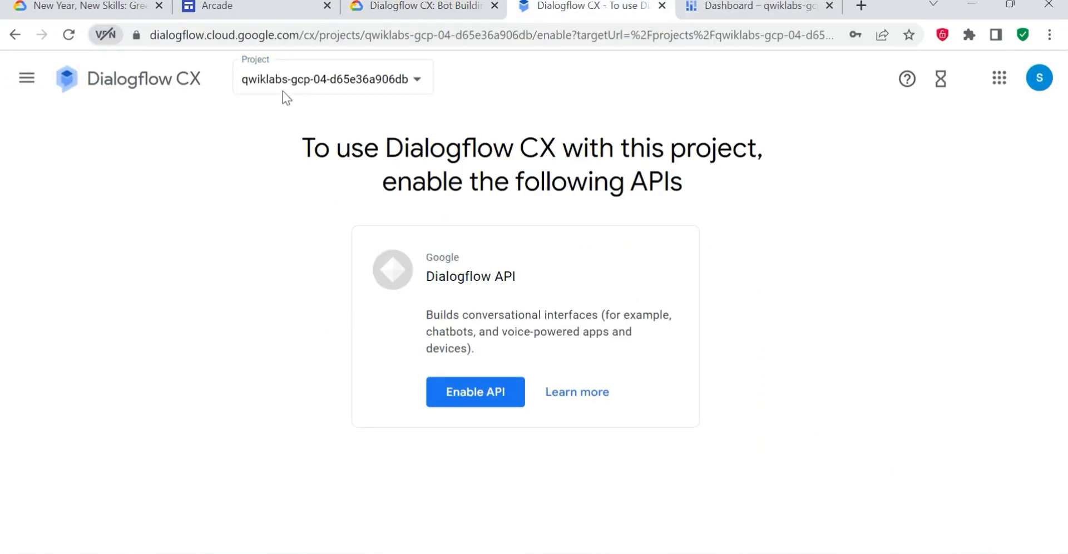
click(432, 388)
click(461, 399)
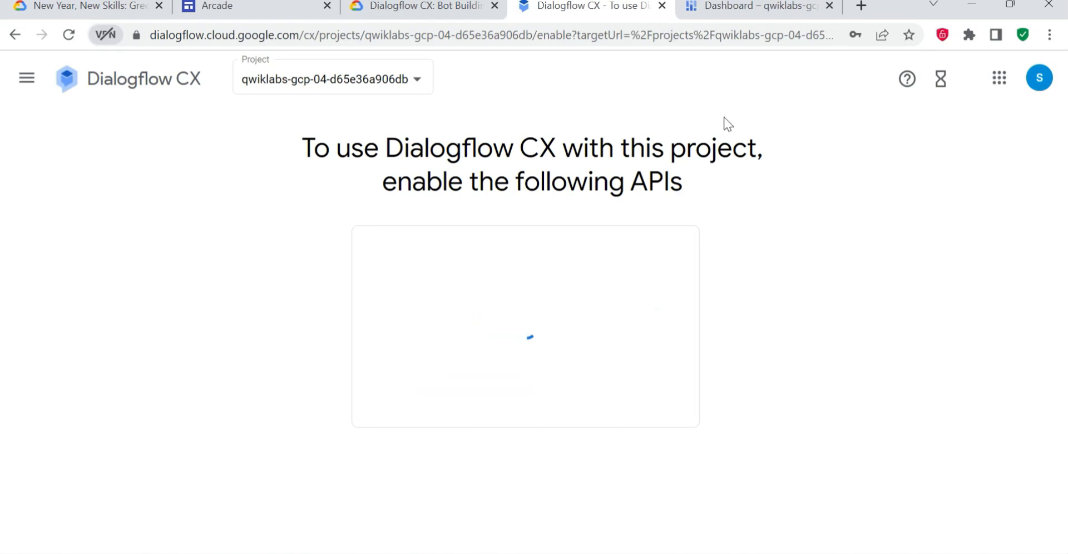
- Switch to the lab page and run the progress check for the Enable API objective
click(423, 5)
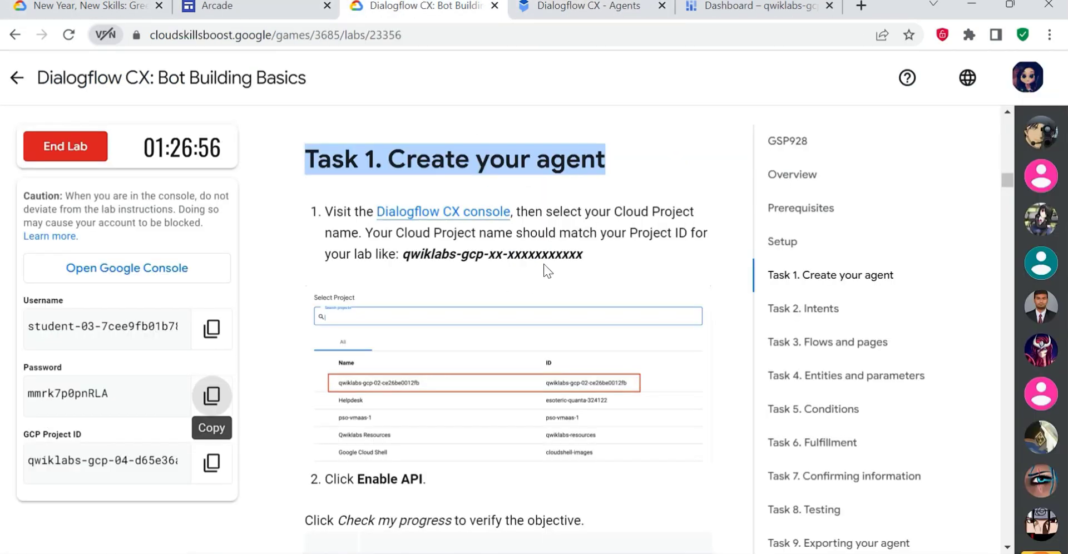
scroll(543, 264, down, 4)
click(472, 346)
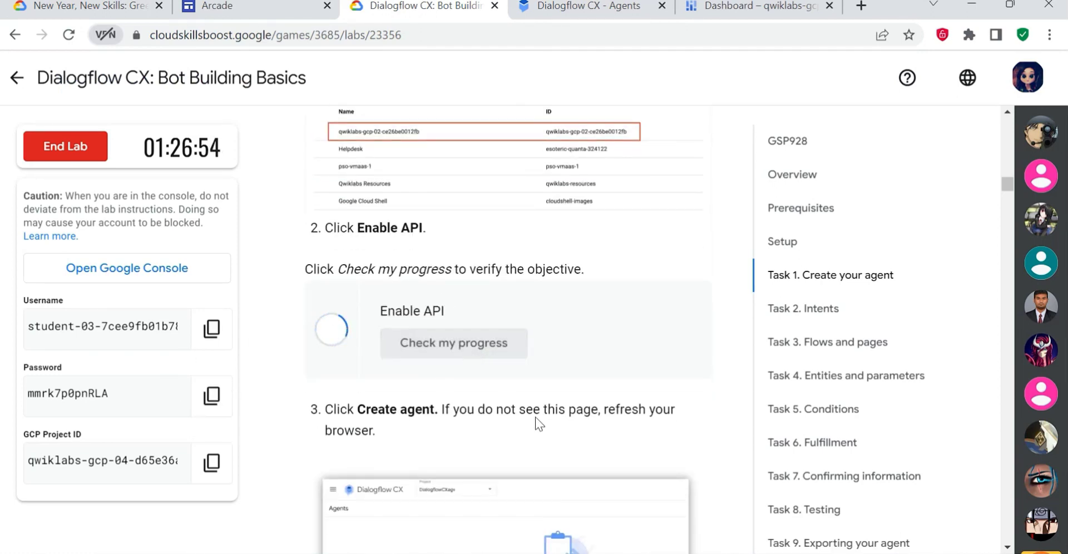
- Copy the agent name from the lab instructions, start a new agent in Dialogflow CX, and give it the display name Flight booker
scroll(494, 428, down, 3)
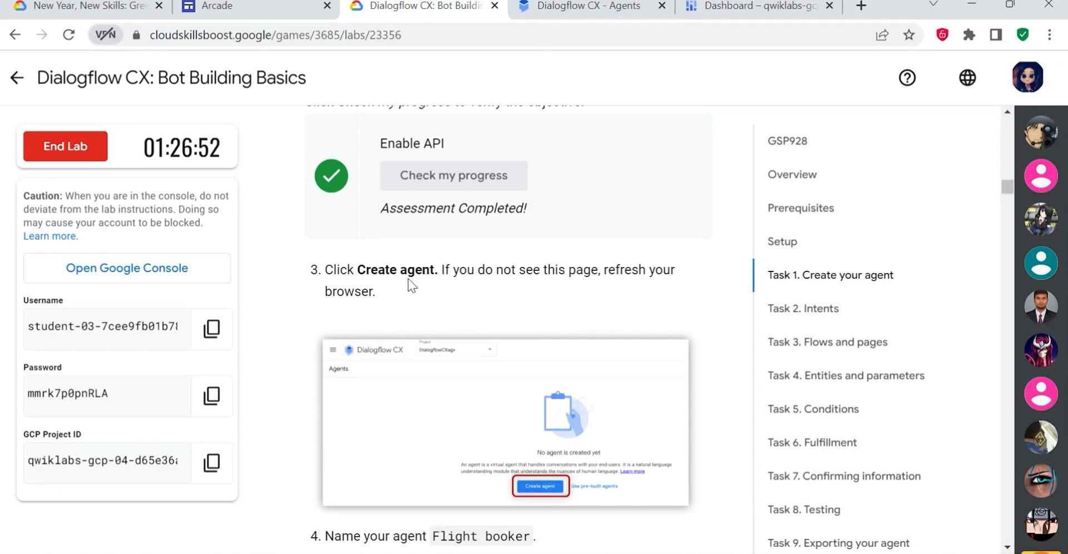
scroll(444, 290, down, 3)
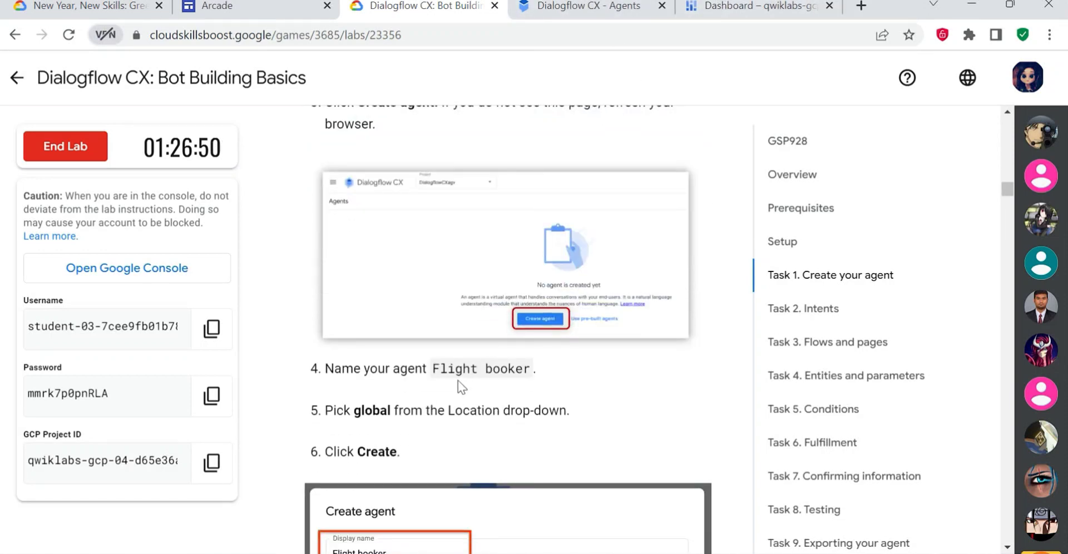
drag(432, 369, 531, 372)
key(ctrl+c)
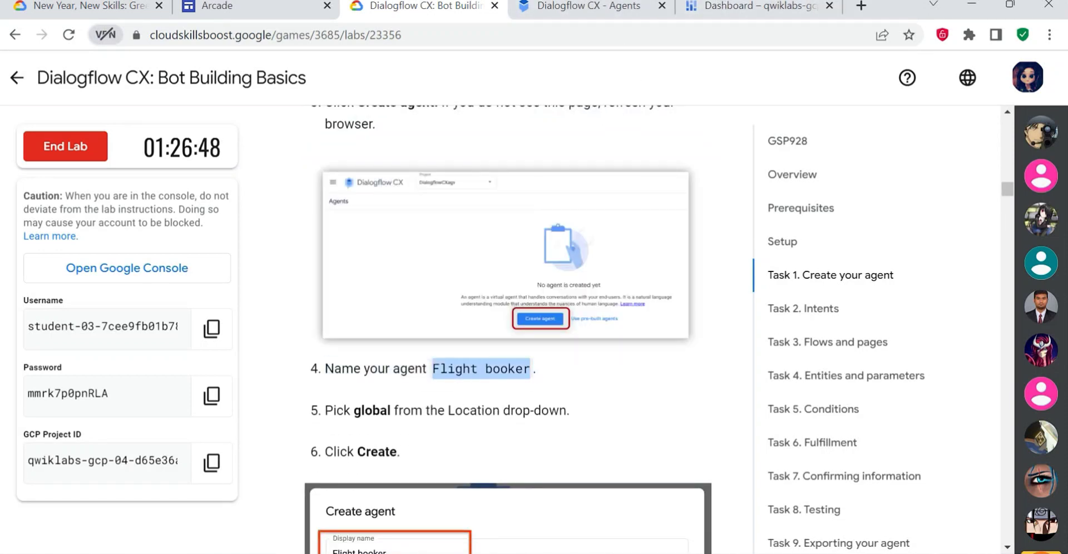
click(642, 12)
click(464, 383)
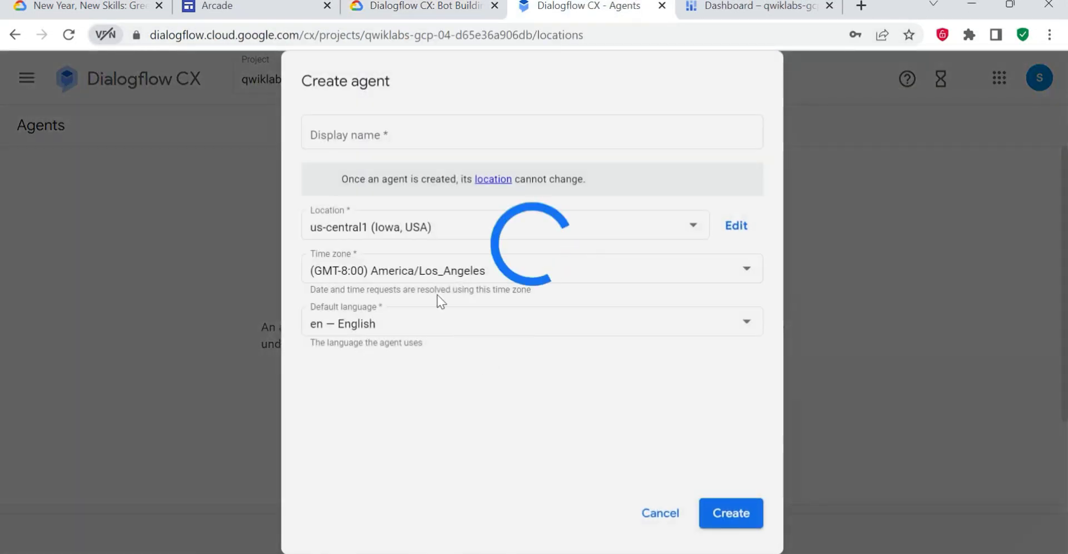
click(362, 134)
key(ctrl+v)
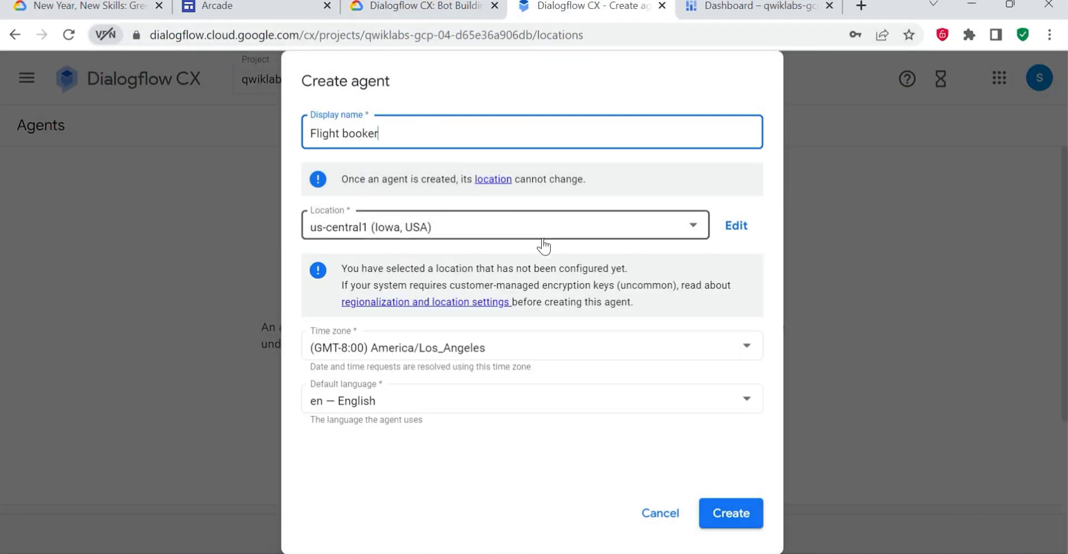
- Set the new agent's location to global (Global serving, data-at-rest in US) and create the agent
click(498, 5)
scroll(497, 286, down, 1)
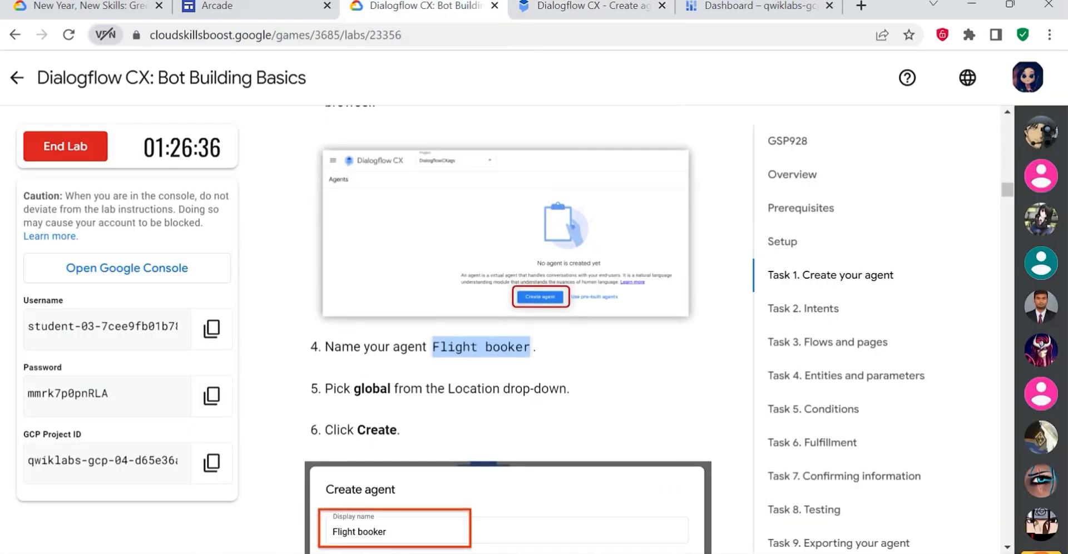
scroll(496, 286, down, 4)
click(573, 7)
click(377, 229)
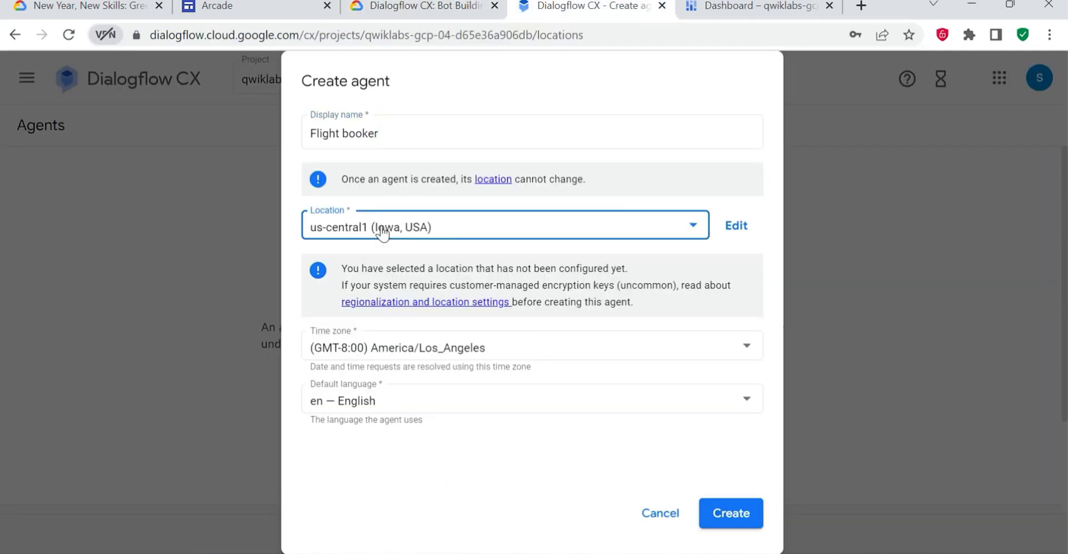
scroll(544, 334, down, 4)
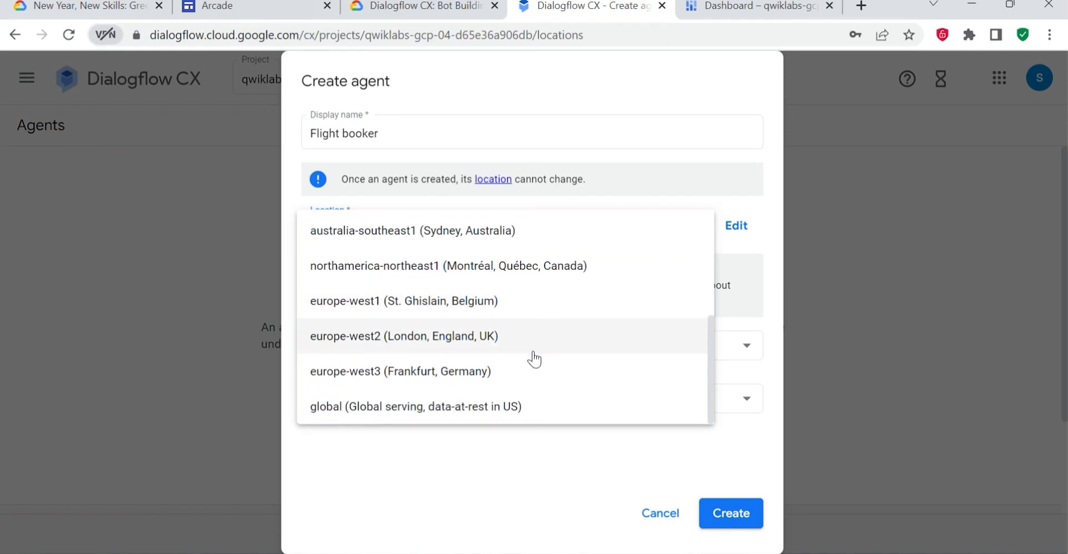
click(445, 409)
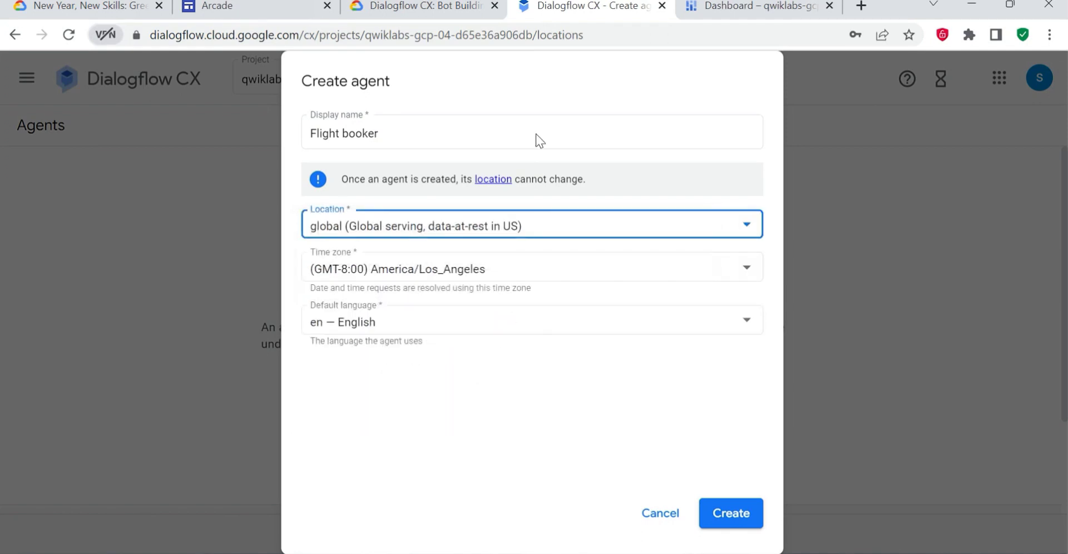
click(717, 522)
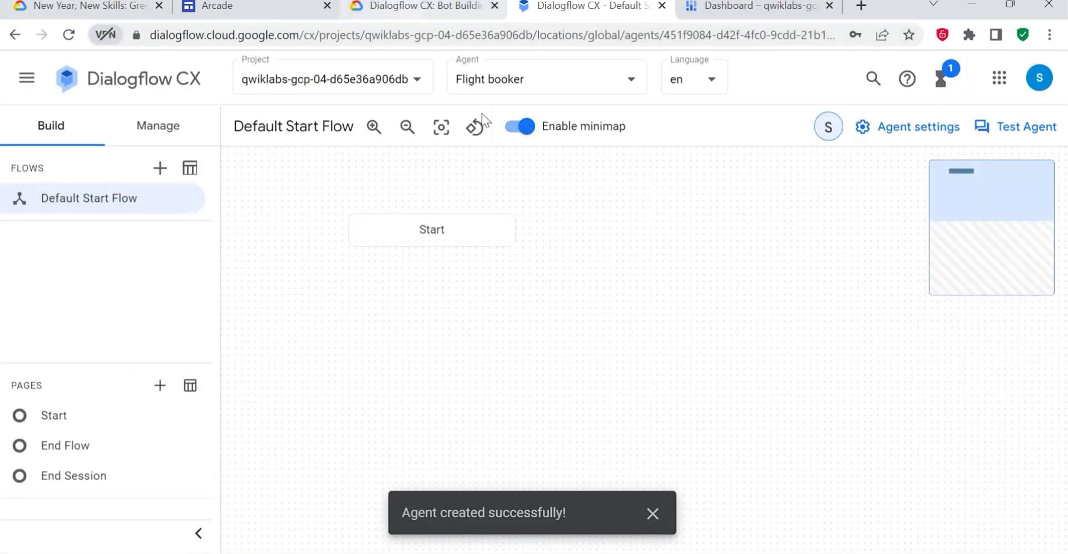
- Open the Flight booker agent's settings and consult the lab page for the logging options required
click(389, 7)
click(589, 7)
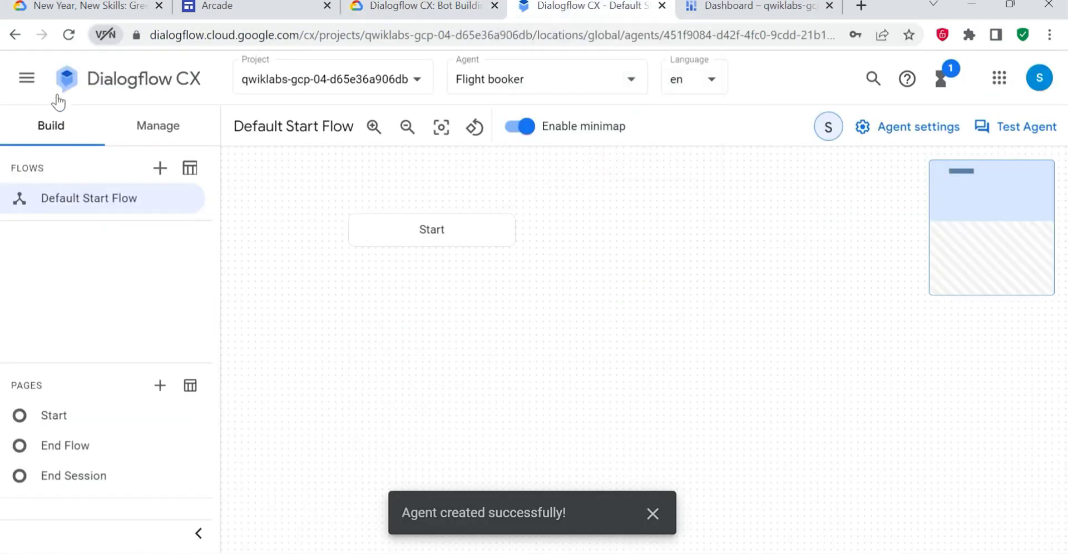
click(27, 77)
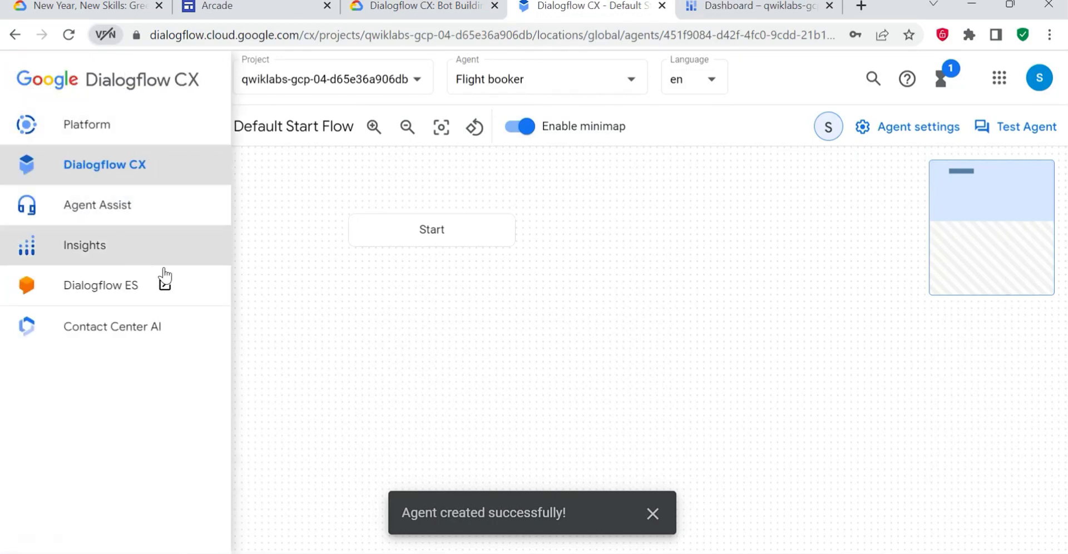
click(910, 132)
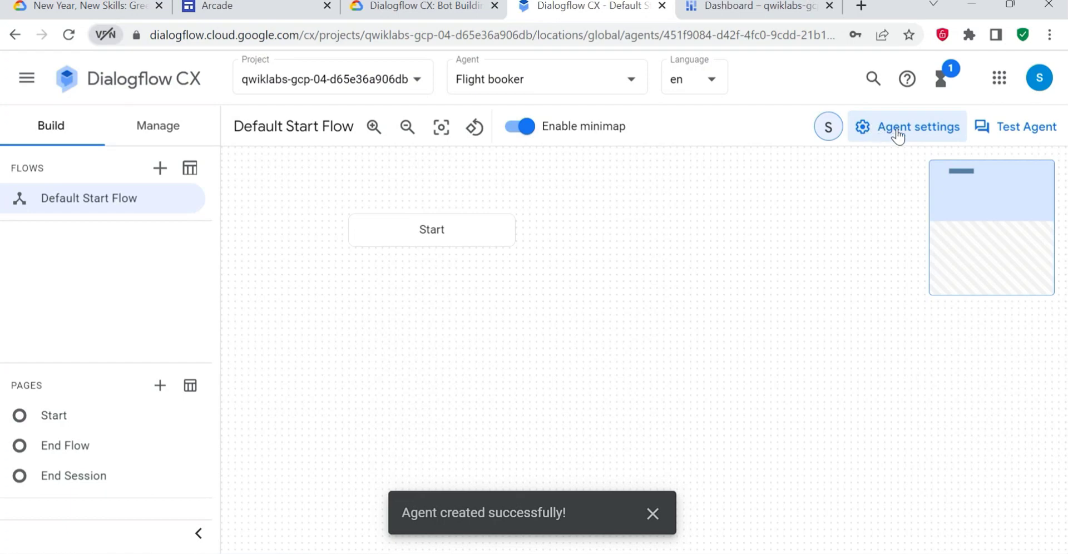
click(898, 134)
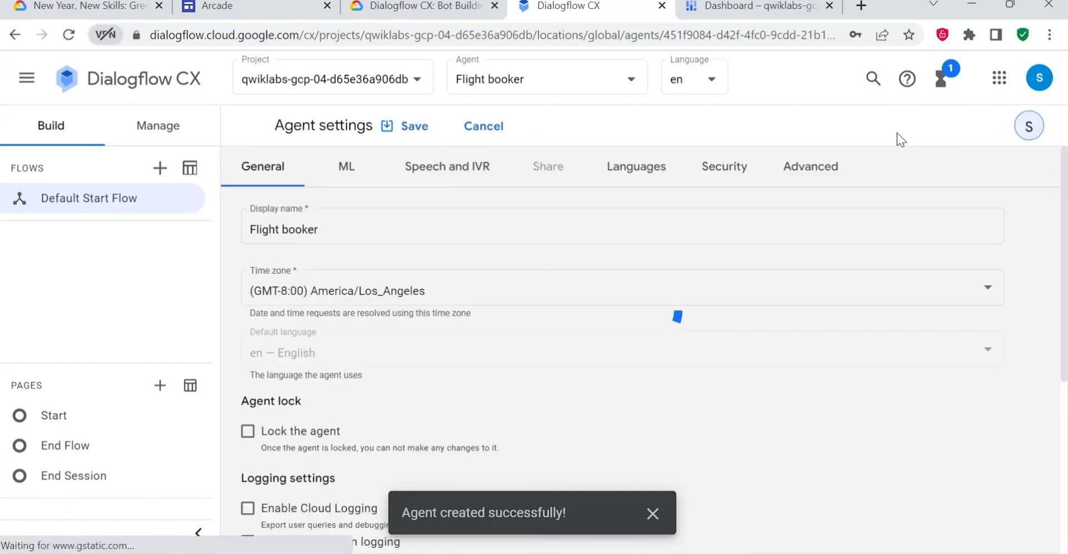
click(428, 6)
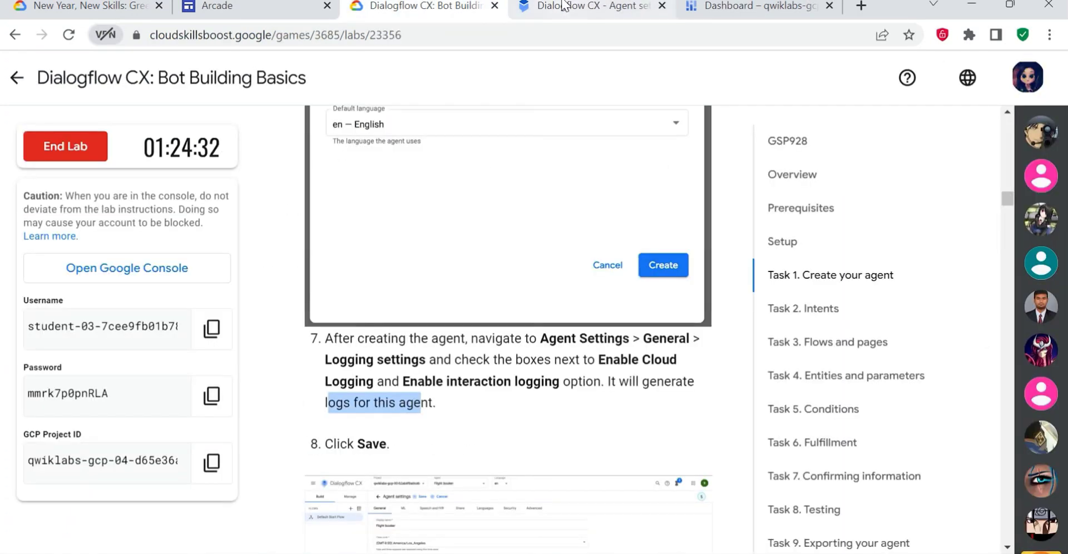
click(573, 6)
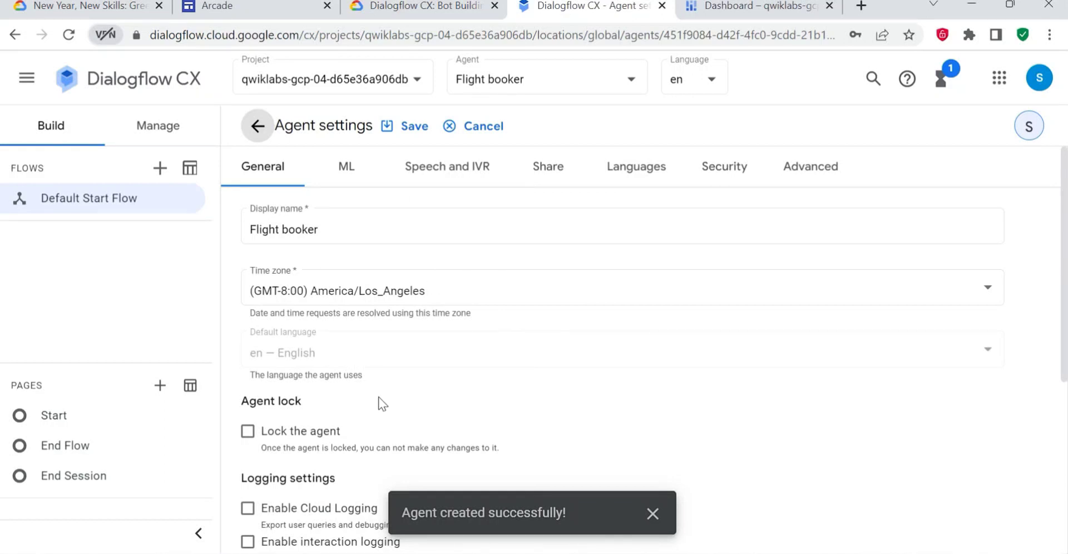
- Enable Cloud Logging and interaction logging in the agent's general logging settings
scroll(388, 400, down, 3)
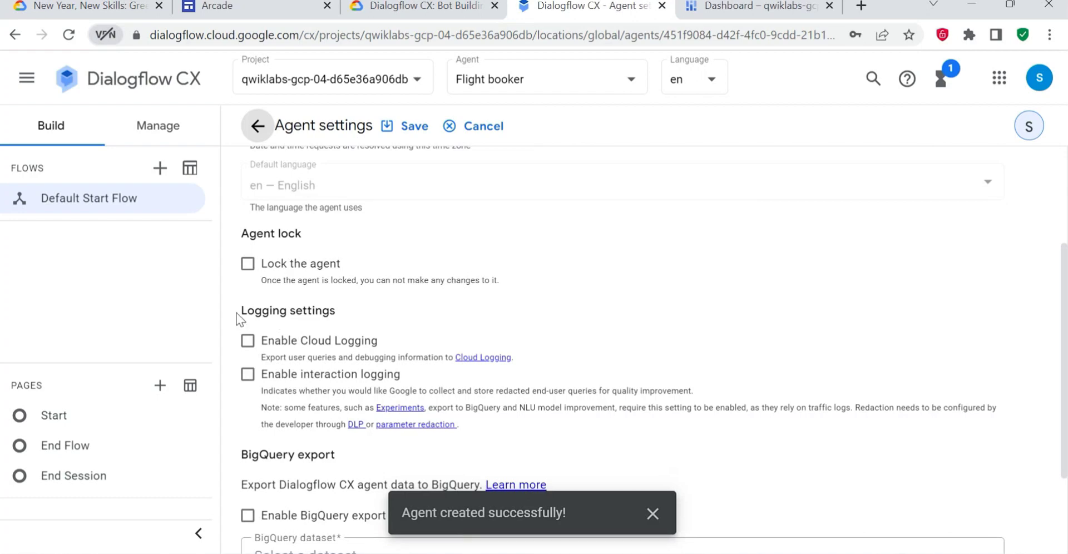
drag(239, 320, 359, 314)
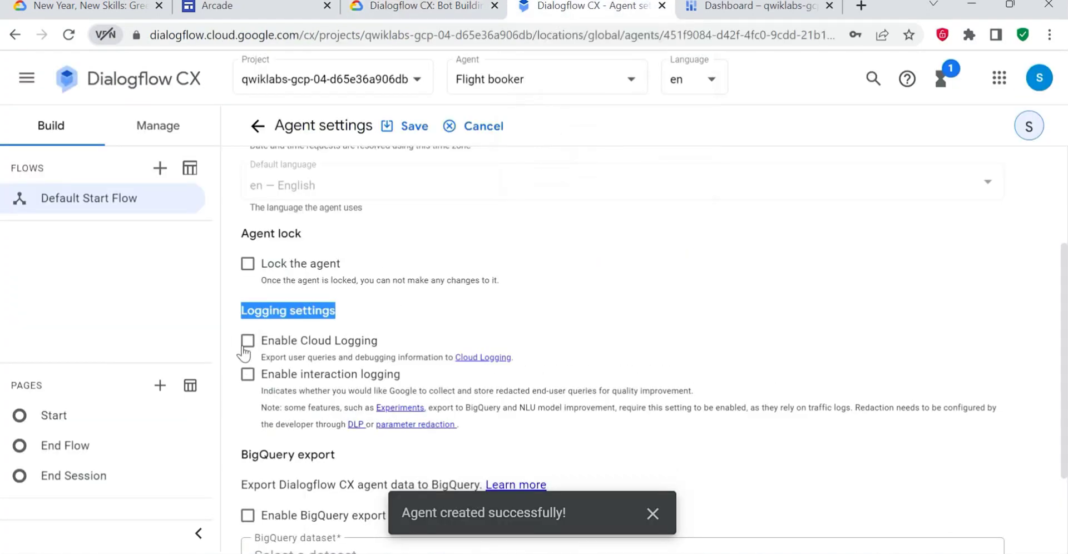
click(246, 344)
click(248, 375)
click(382, 320)
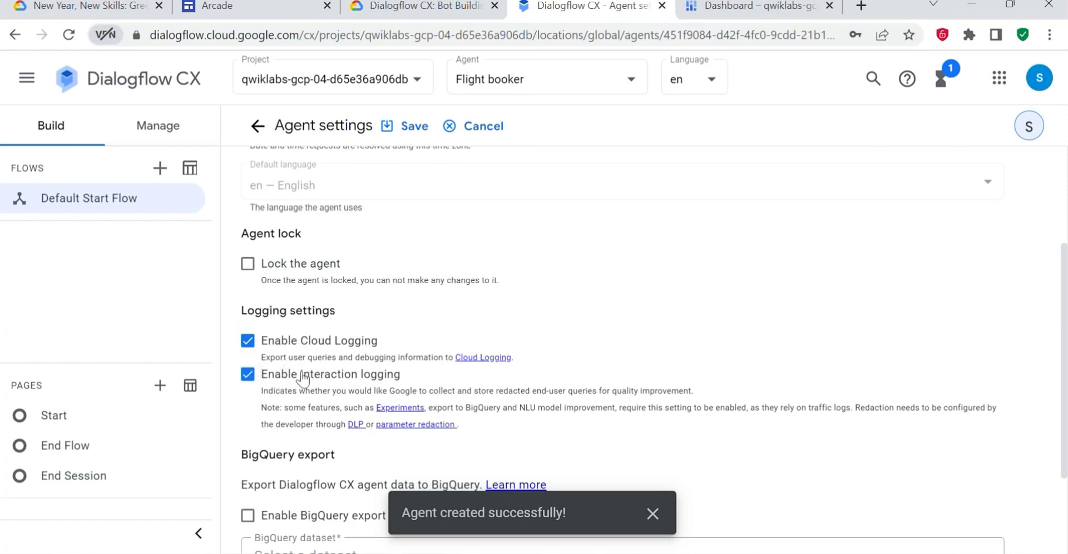
- Dismiss the agent creation notification and save the agent settings
click(425, 6)
click(589, 7)
scroll(372, 457, down, 2)
click(653, 513)
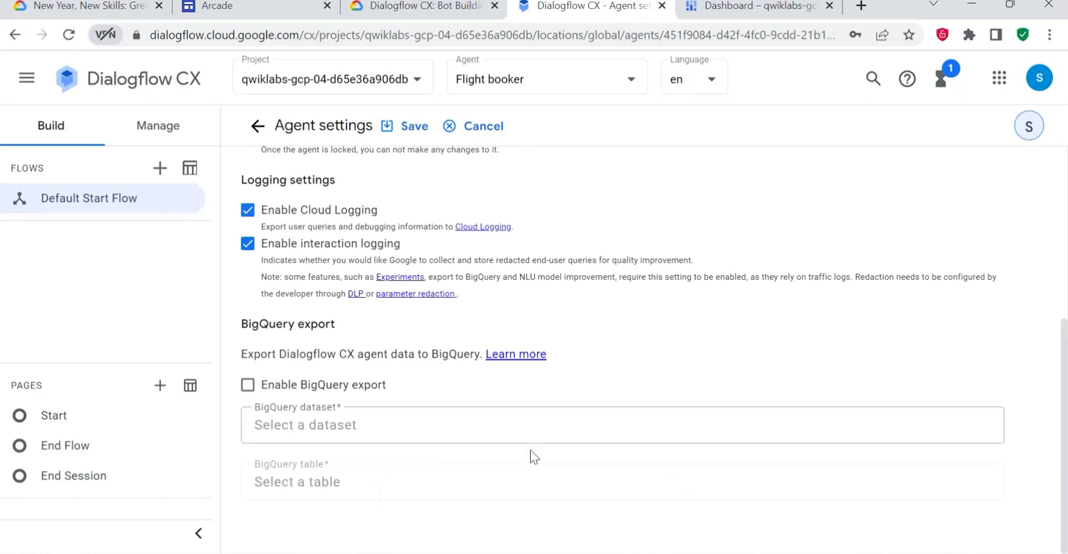
click(397, 129)
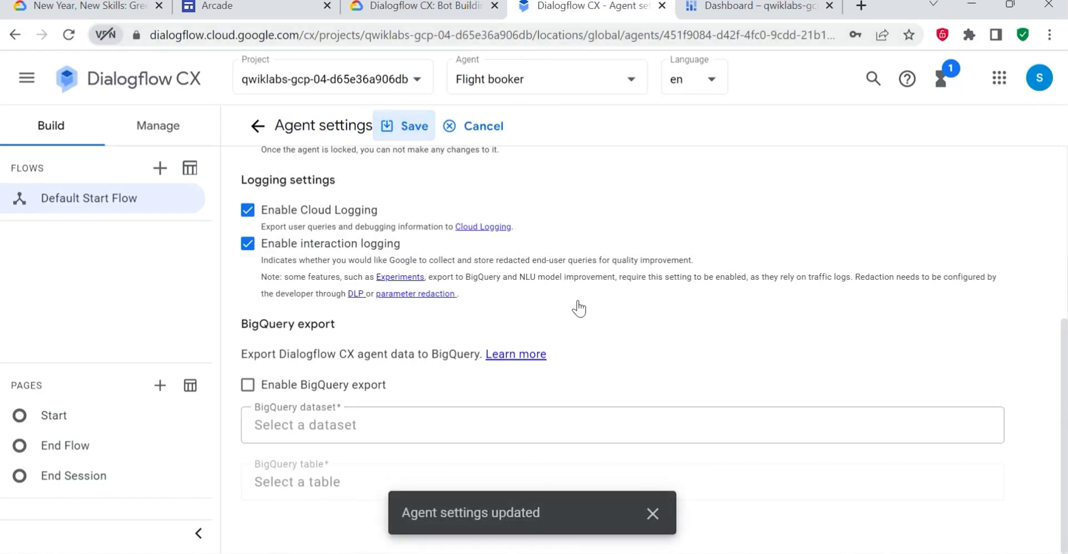
- Compare the saved logging settings with the screenshot in the lab's Task 1 instructions
click(414, 6)
scroll(505, 420, down, 1)
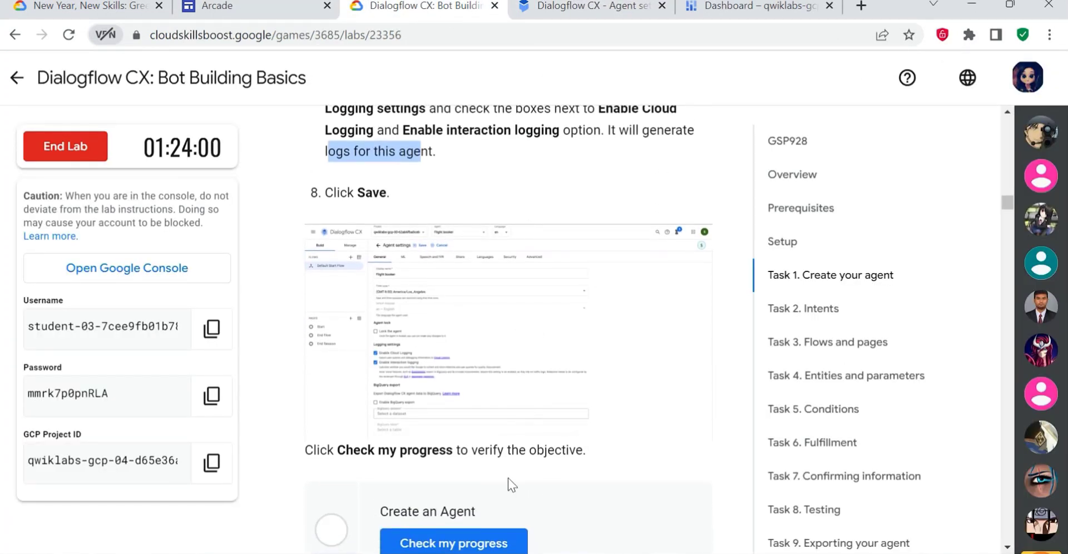
key(ctrl+Tab)
scroll(546, 436, up, 1)
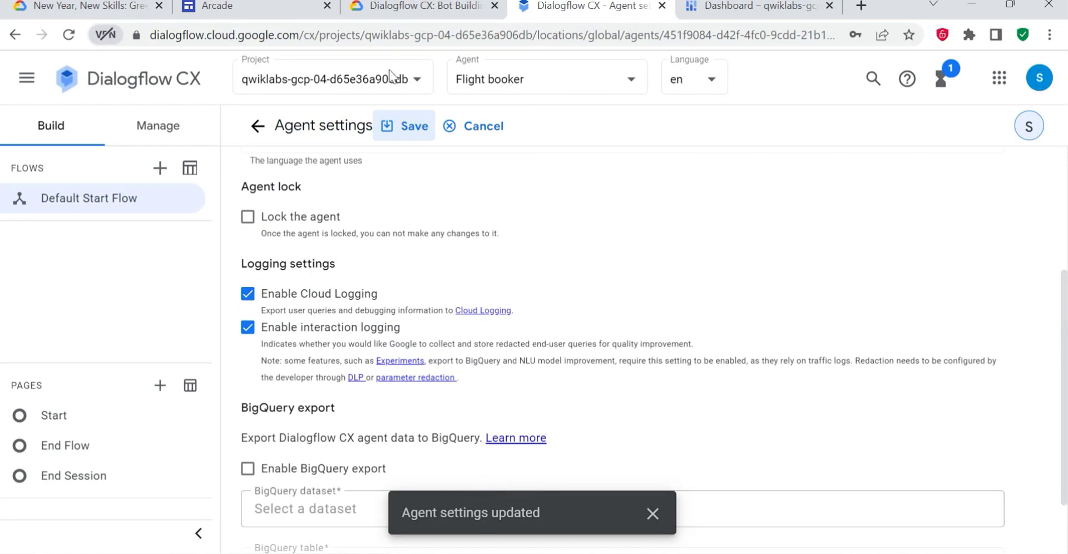
- Return to the lab page and check the progress of the Create an Agent objective
click(392, 7)
scroll(455, 535, down, 3)
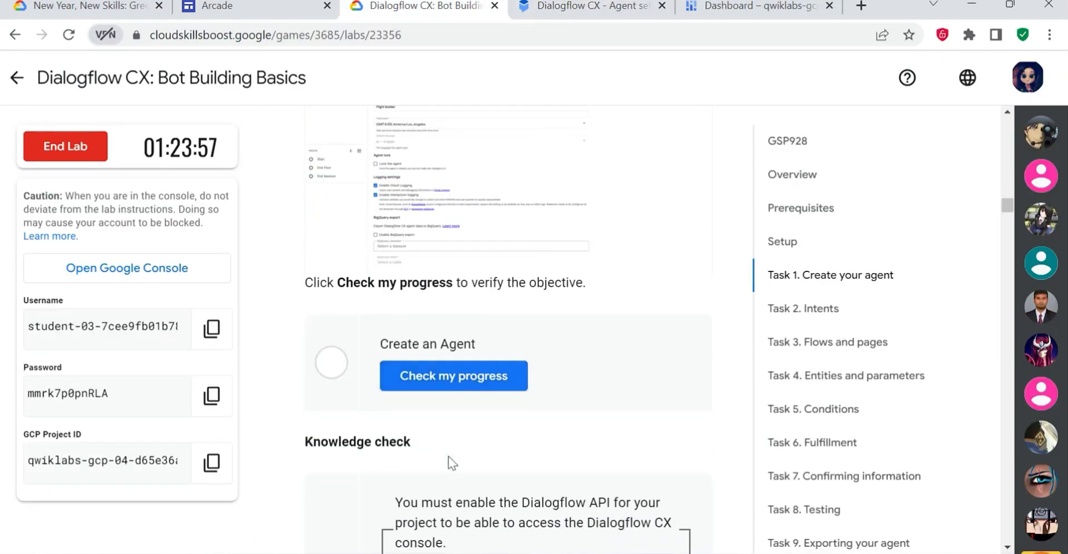
click(451, 376)
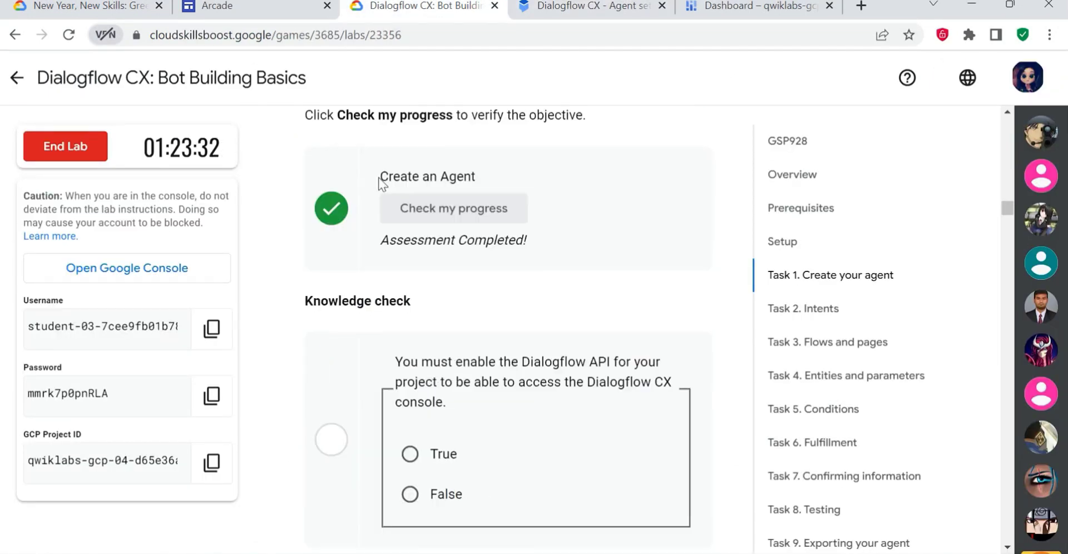
drag(380, 181, 476, 181)
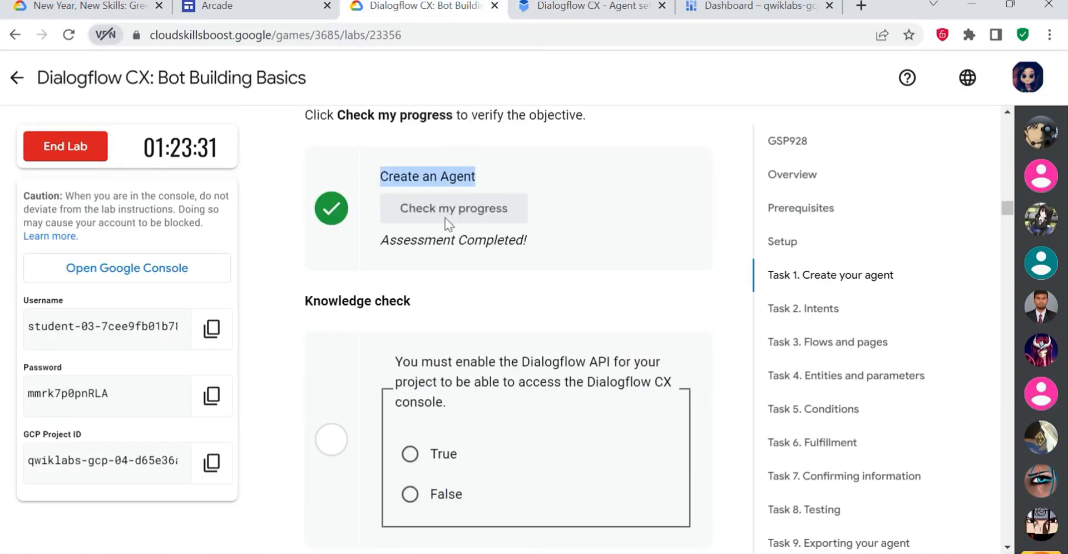
drag(379, 243, 527, 243)
- Answer True to the knowledge check on enabling the Dialogflow API to access the Dialogflow CX console
scroll(555, 408, down, 2)
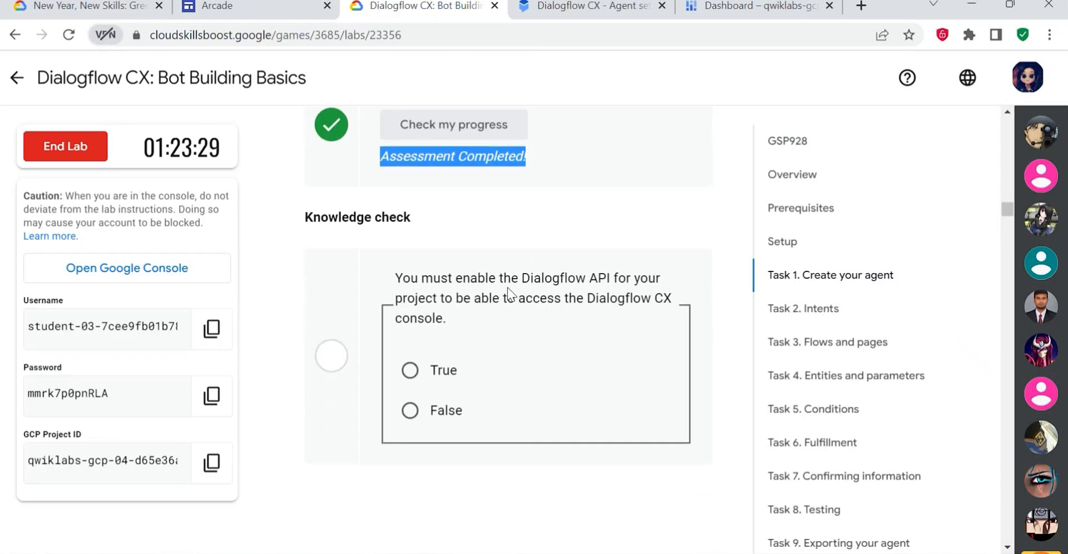
drag(507, 287, 650, 299)
click(494, 335)
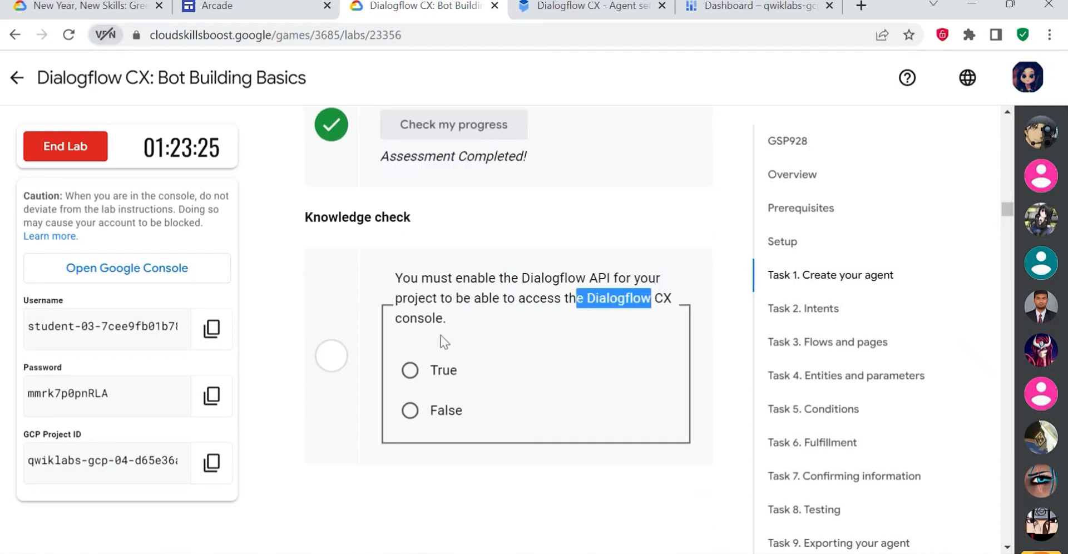
click(433, 371)
- Read the lab's Task 2 instructions for the first intent and start a new intent in the Flight booker agent
scroll(491, 380, down, 5)
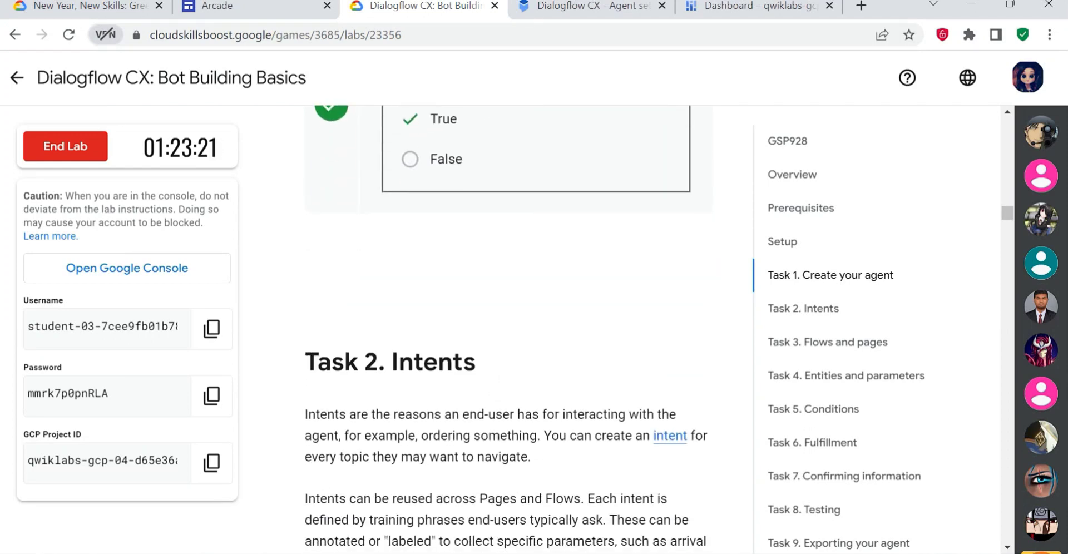
drag(305, 361, 529, 353)
scroll(529, 352, down, 3)
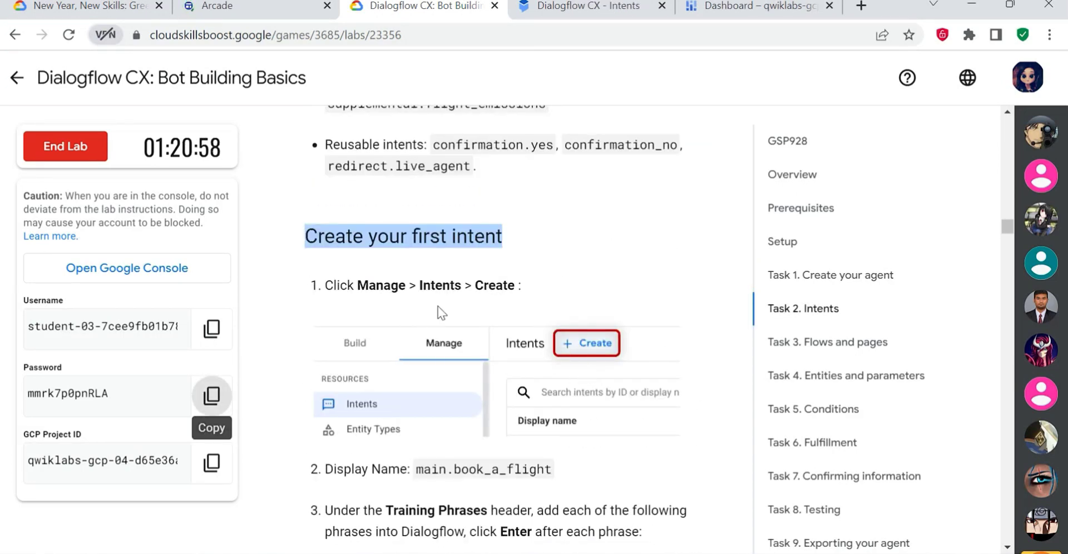
click(625, 273)
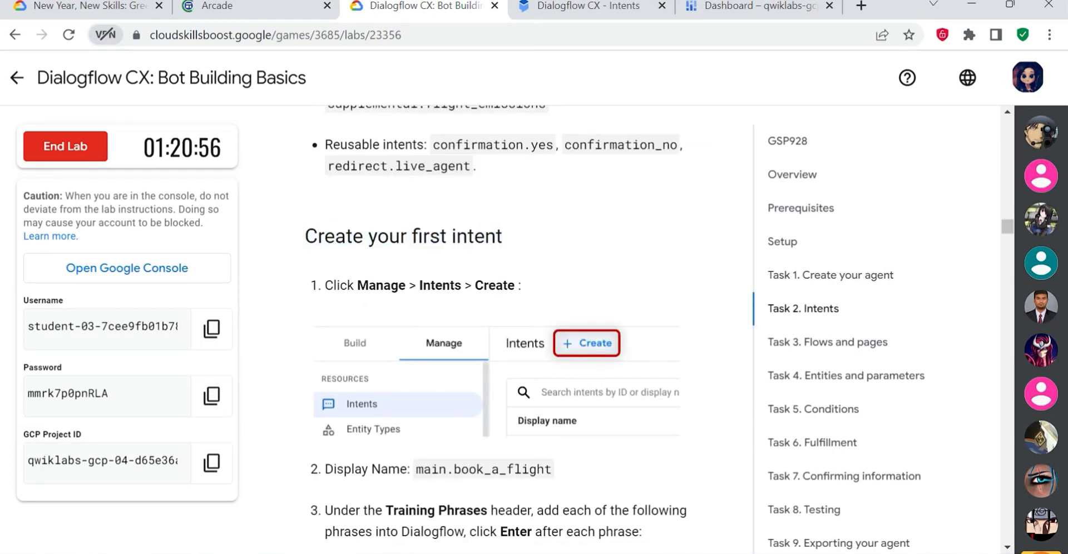
click(598, 7)
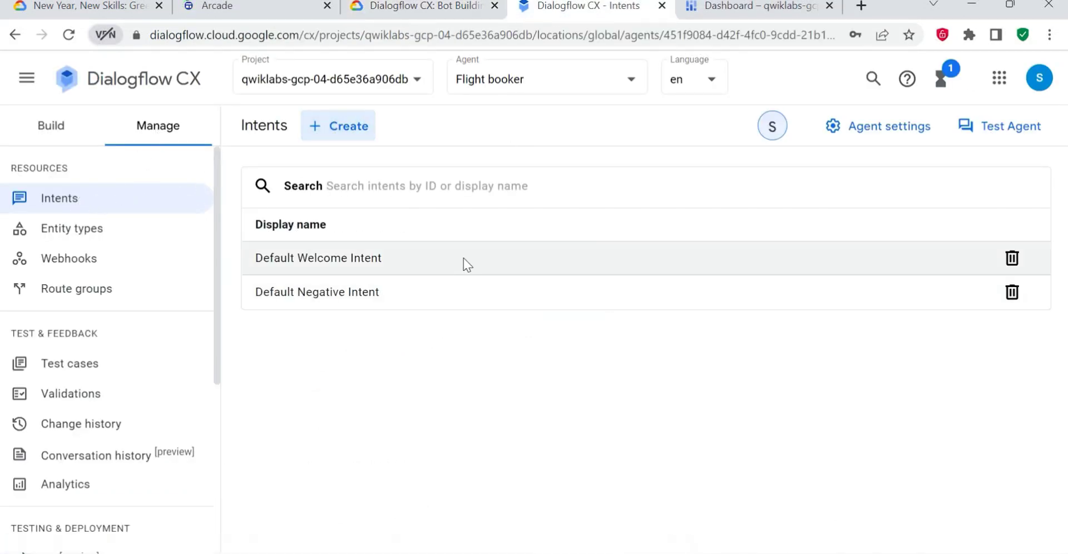
- Copy the display name main.book_a_flight from the lab instructions and enter it as the new intent's display name
click(428, 7)
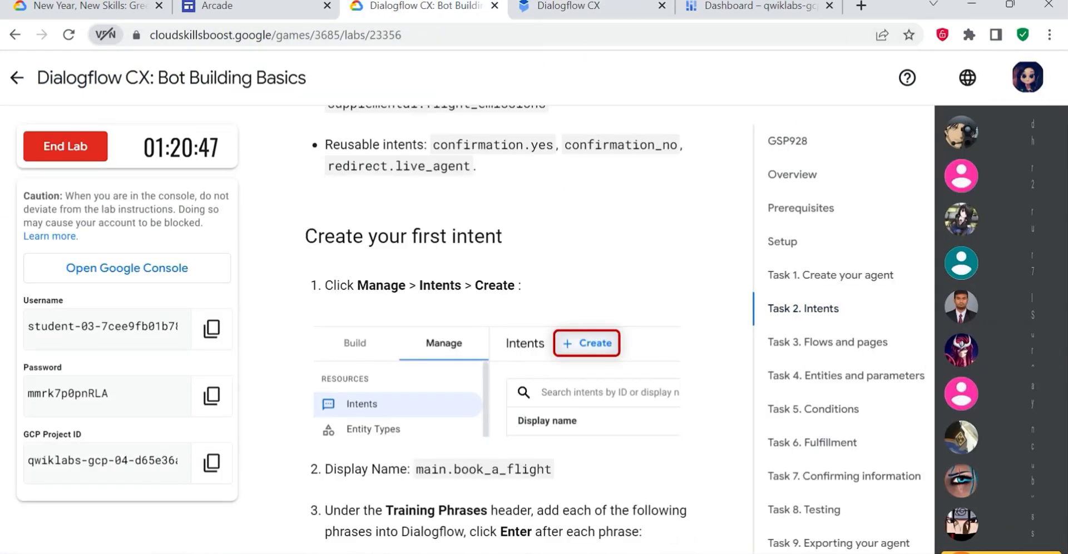
scroll(435, 363, down, 2)
drag(416, 385, 571, 385)
key(ctrl+c)
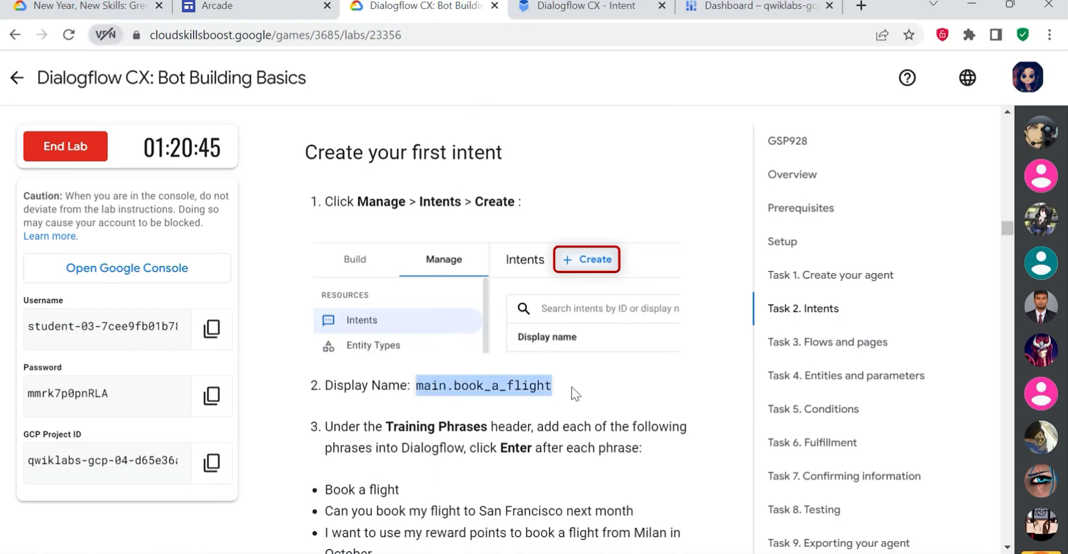
click(608, 9)
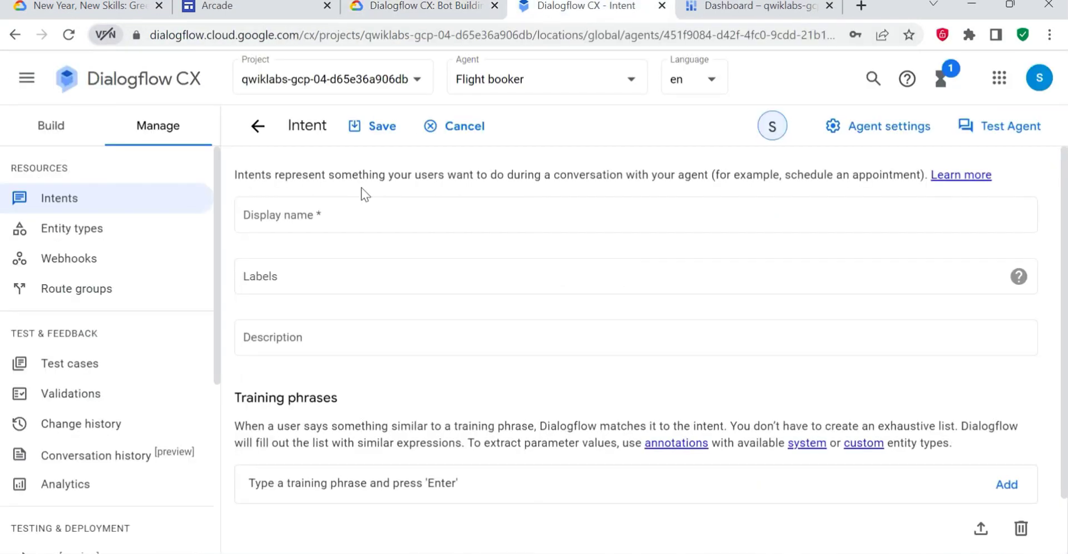
click(328, 222)
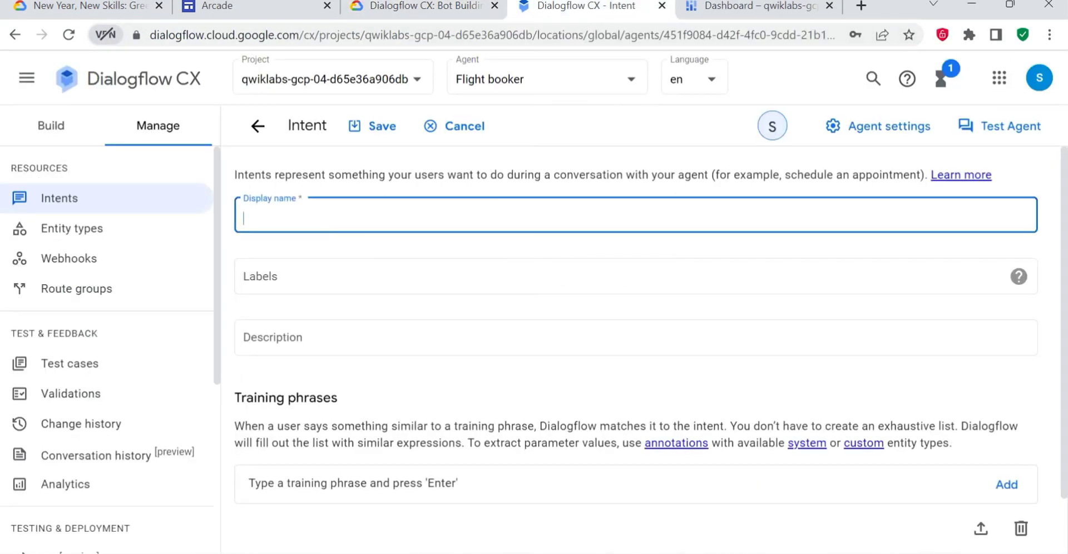
key(ctrl+v)
- Add the lab's first training phrase, "Book a flight", to the main.book_a_flight intent
click(266, 6)
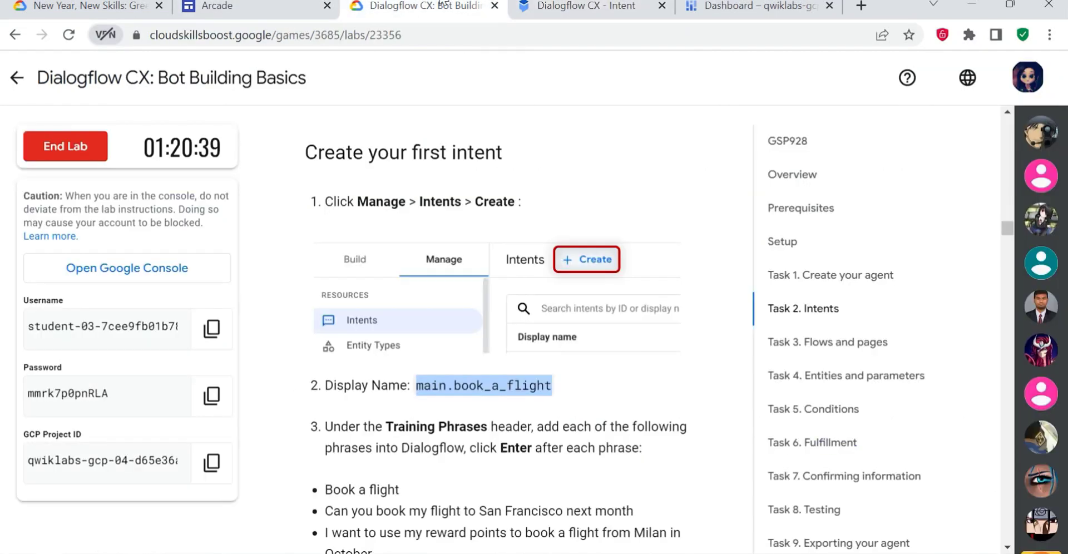
scroll(445, 278, down, 5)
click(542, 11)
scroll(328, 315, down, 2)
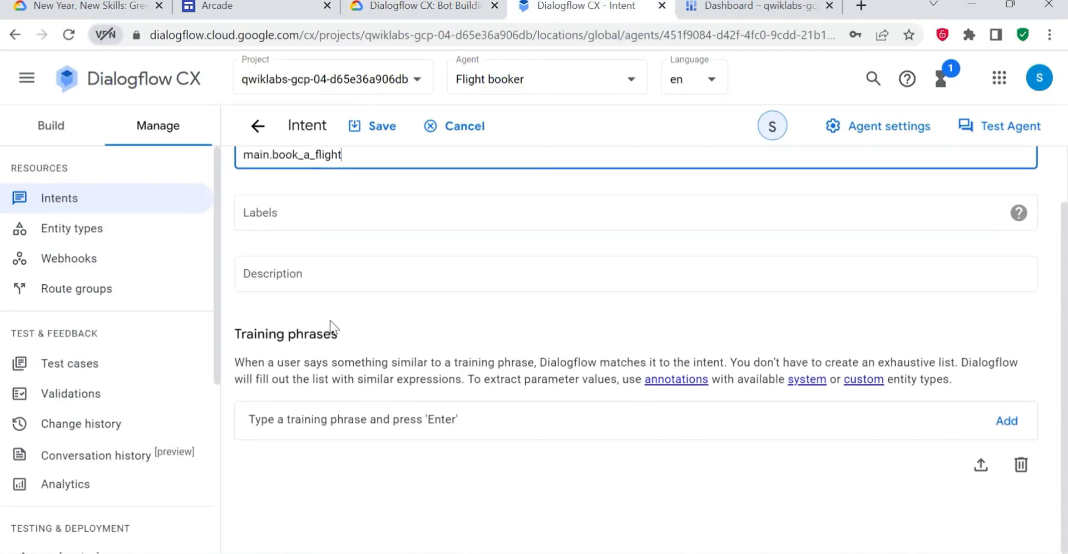
click(333, 421)
click(423, 7)
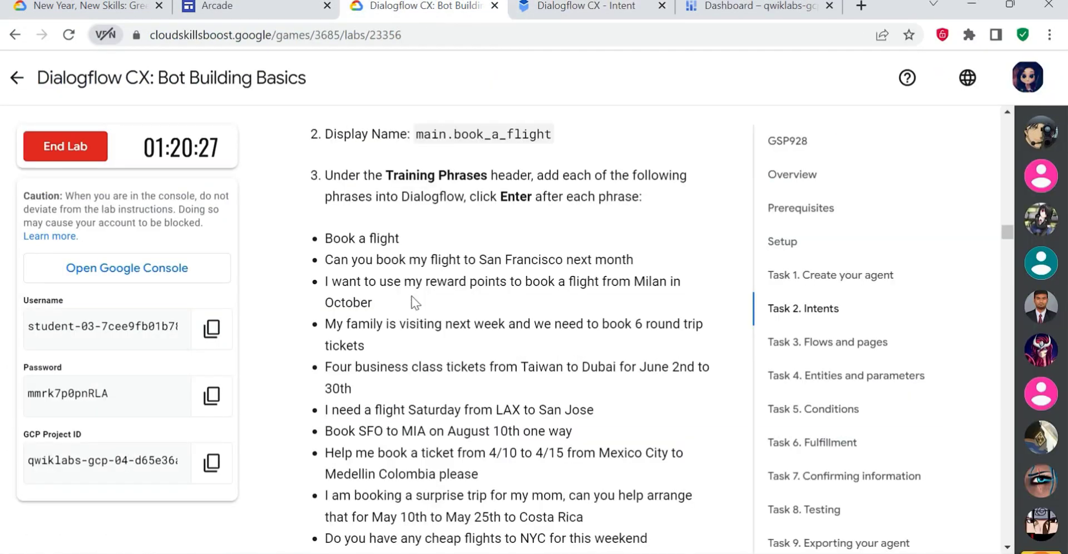
drag(399, 238, 316, 238)
key(ctrl+c)
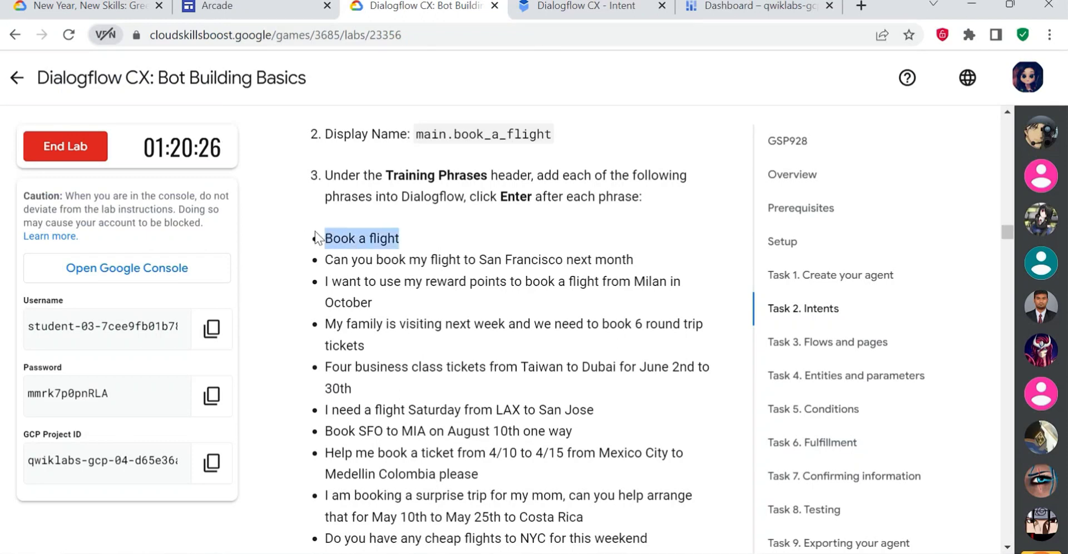
click(578, 4)
key(ctrl+v)
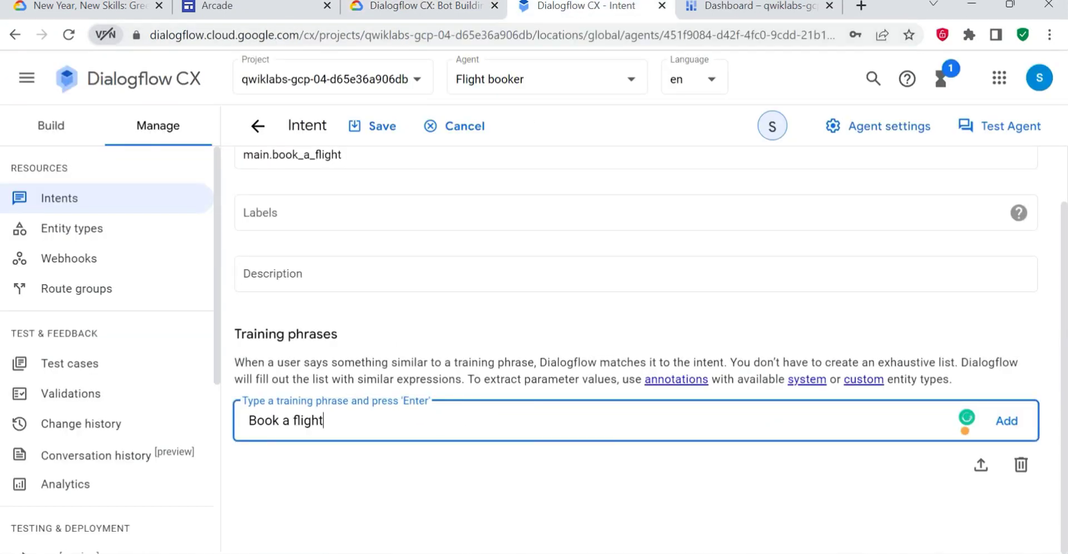
click(1008, 428)
- Add the lab's remaining training phrases to the intent, starting with "Can you book my flight to San Francisco next month"
click(428, 9)
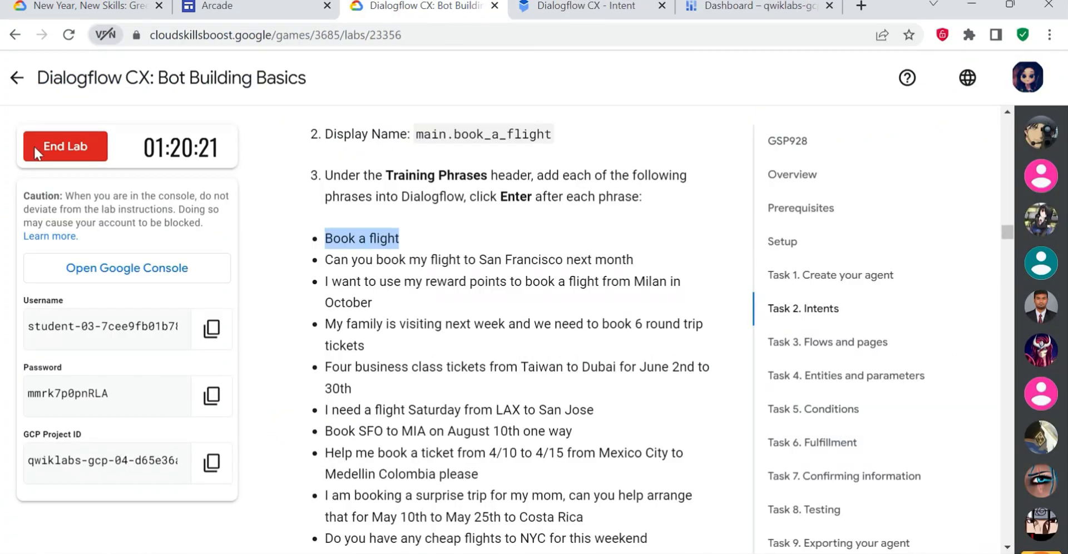
drag(324, 260, 640, 272)
click(548, 4)
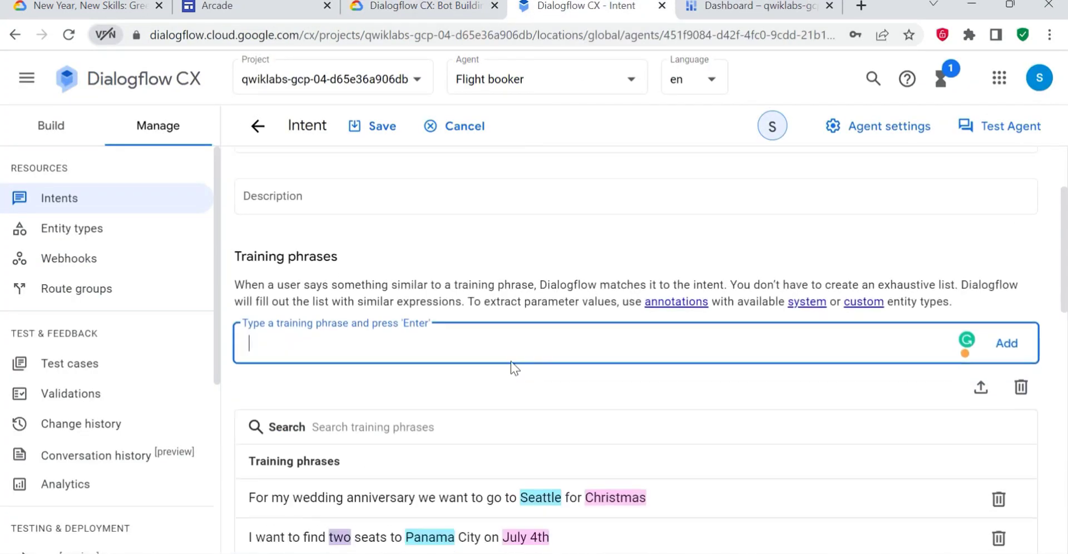
- Review the intent's training phrases and annotated parameters, save the intent, and check it in the intents list
scroll(508, 365, down, 3)
scroll(542, 303, down, 8)
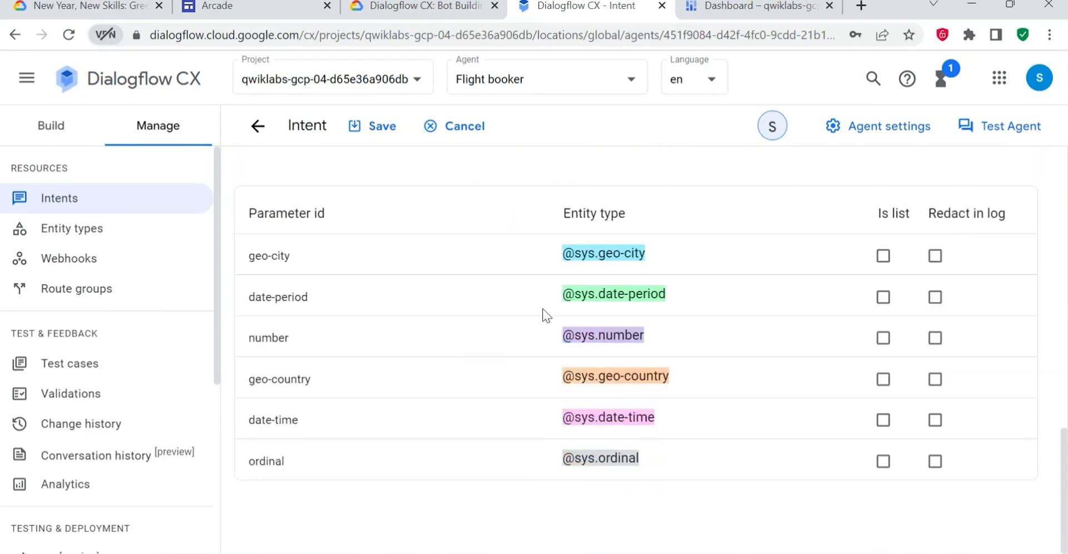
scroll(543, 302, up, 4)
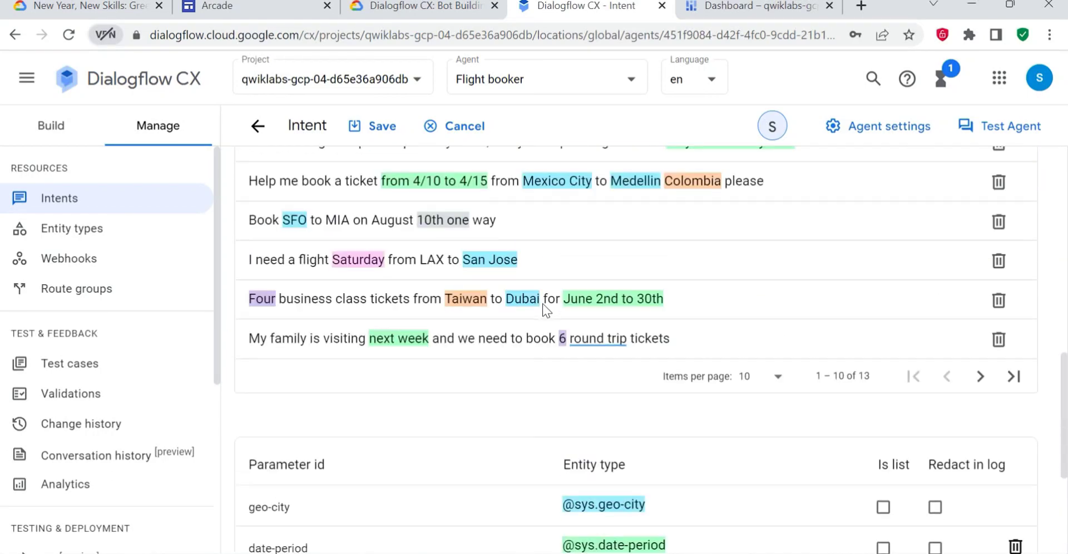
click(369, 130)
click(427, 8)
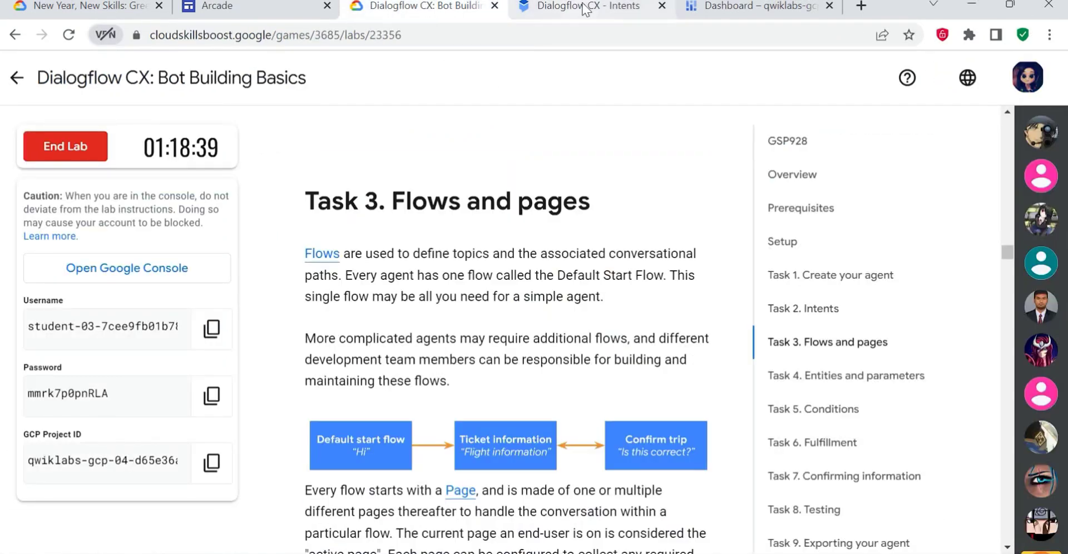
click(528, 6)
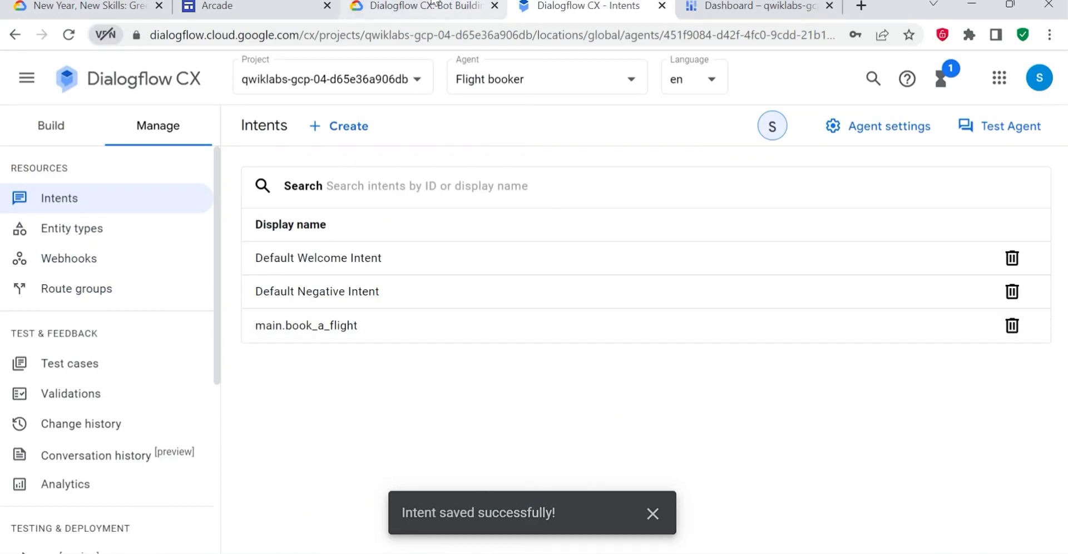
- Follow the lab's Task 3 instructions to open the Start page of the Default Start Flow
click(439, 9)
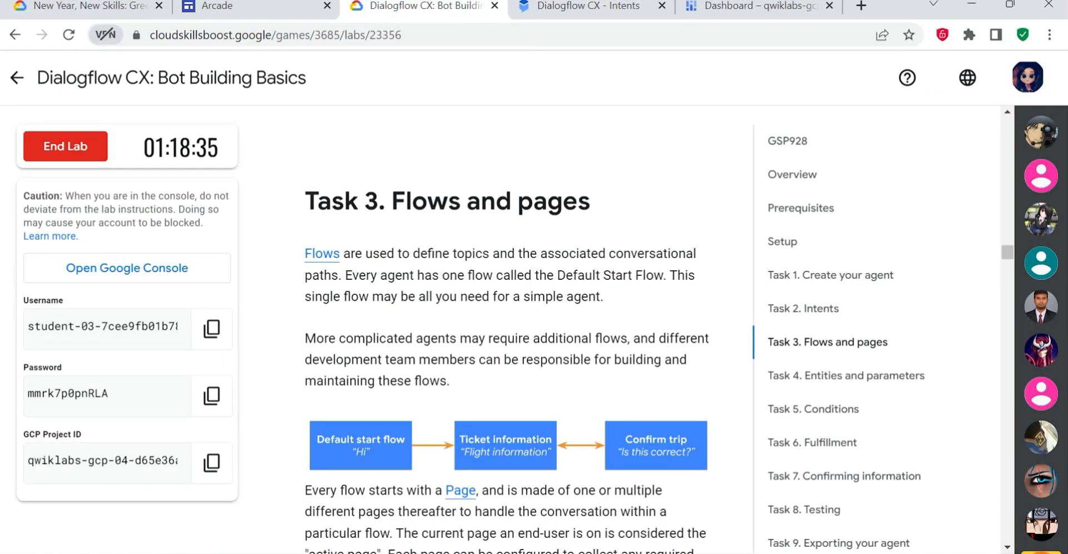
scroll(500, 344, down, 8)
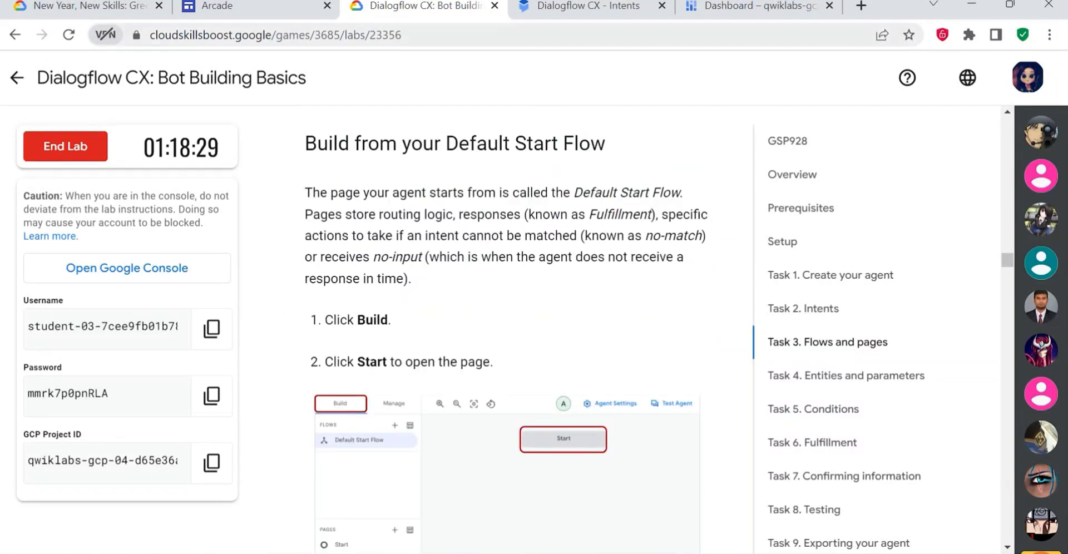
click(565, 7)
click(52, 124)
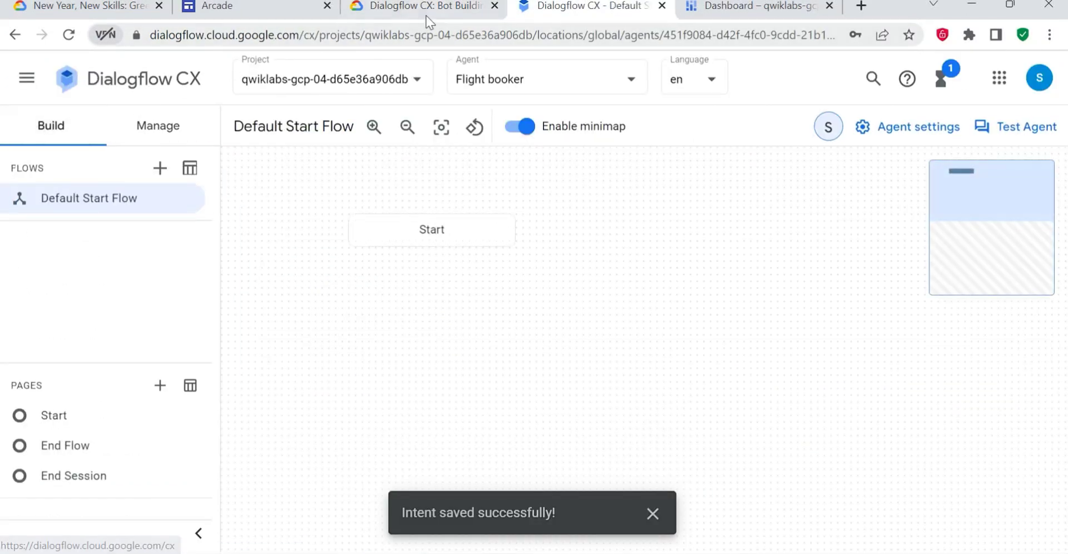
click(439, 7)
click(556, 6)
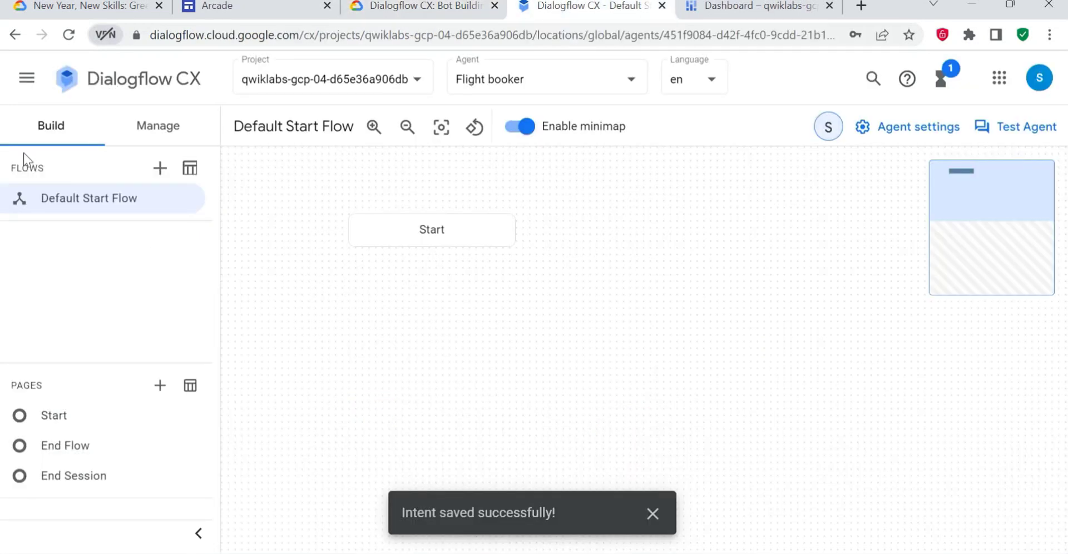
click(53, 418)
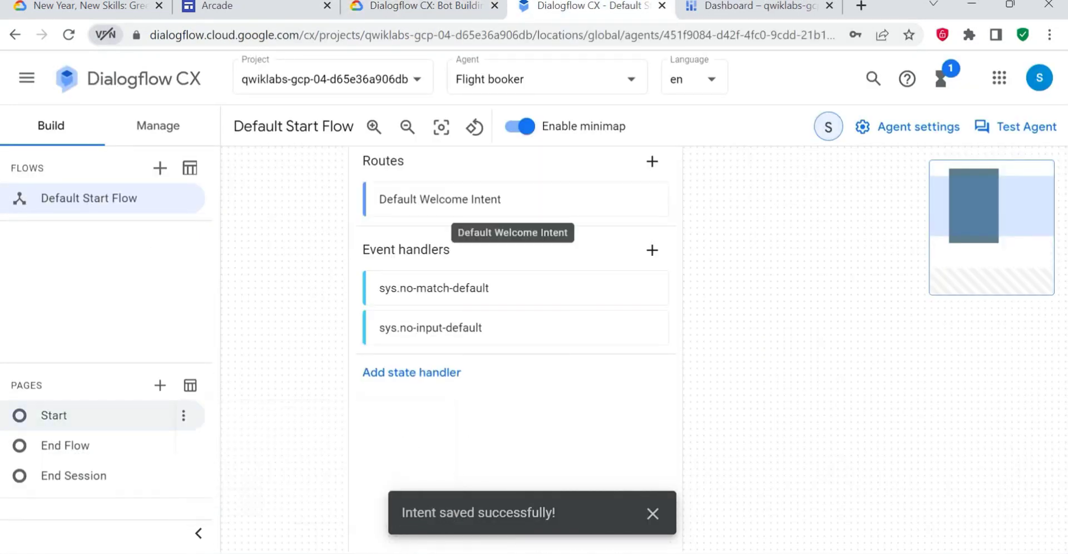
- Consult the lab's next Task 3 step and add a new route to the Start page
click(429, 6)
scroll(627, 311, down, 10)
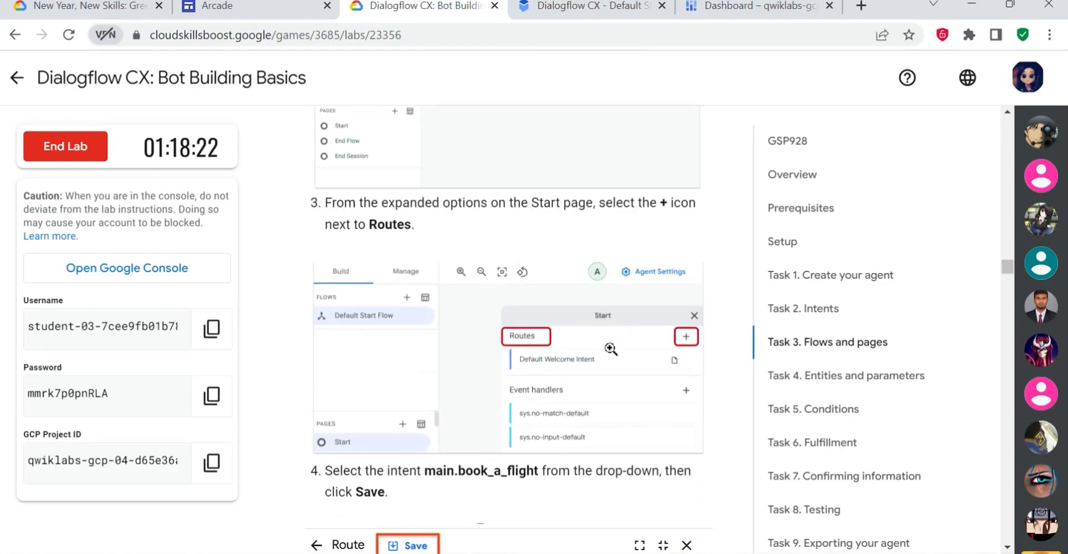
scroll(419, 398, up, 3)
scroll(467, 393, up, 2)
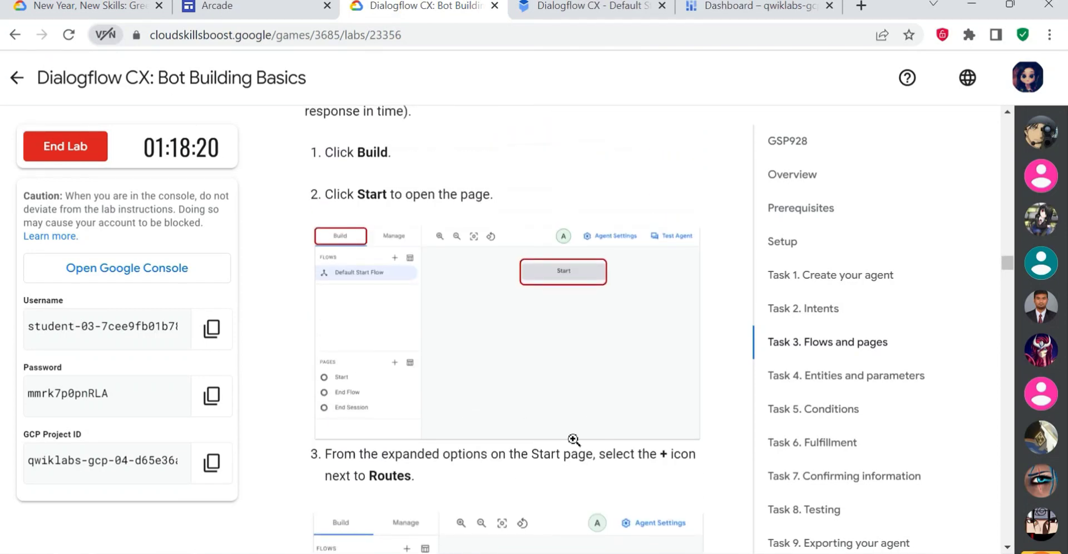
click(576, 6)
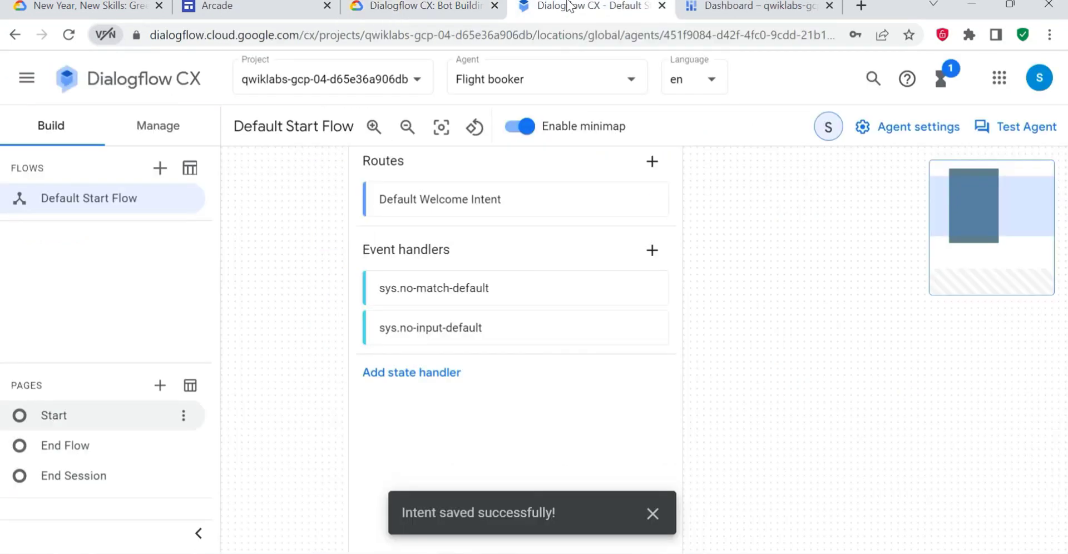
click(651, 160)
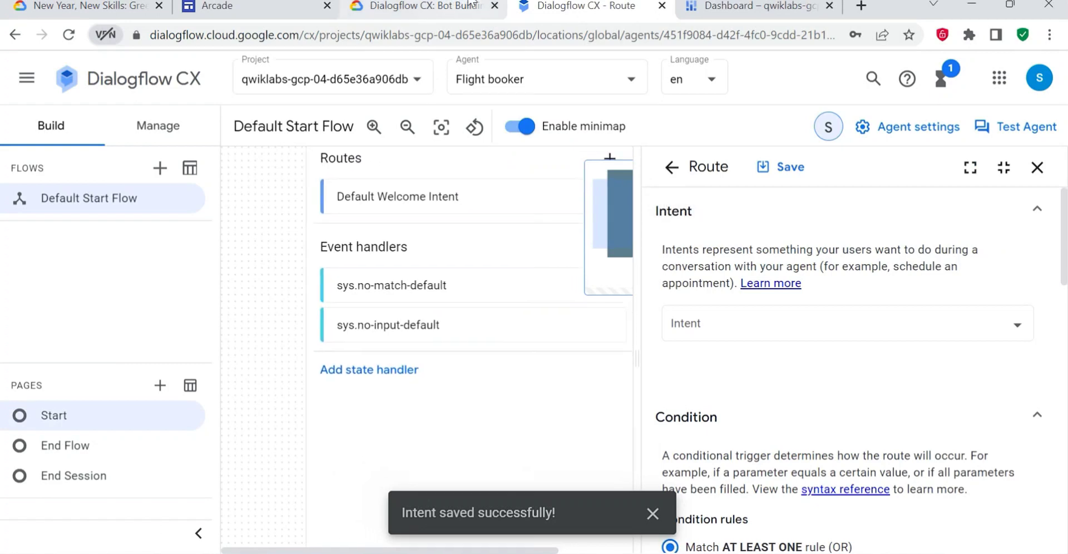
- Check the lab's route instructions, assign the main.book_a_flight intent to the new Start page route, and save it
click(444, 10)
scroll(549, 306, down, 3)
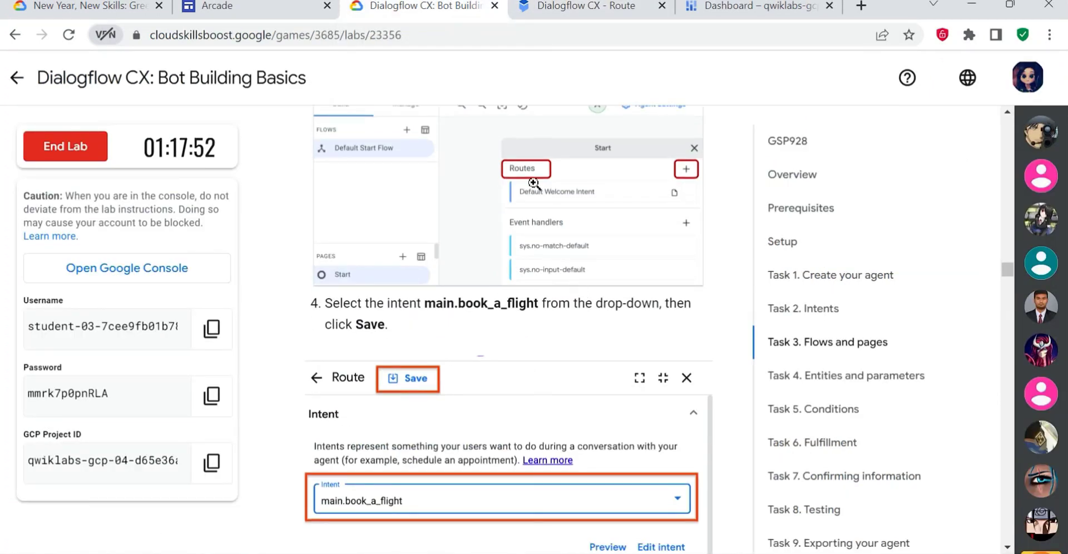
click(550, 8)
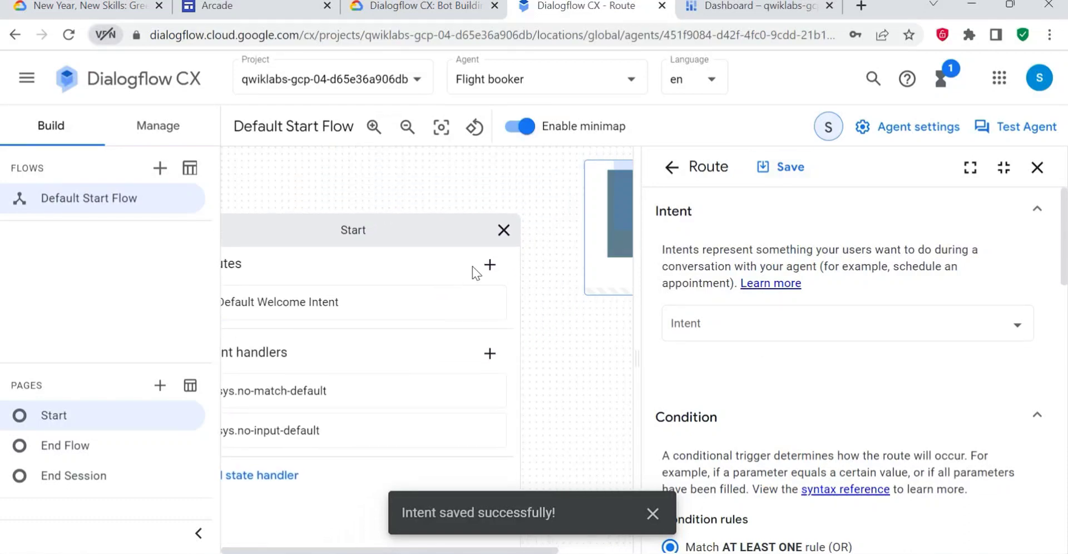
click(783, 331)
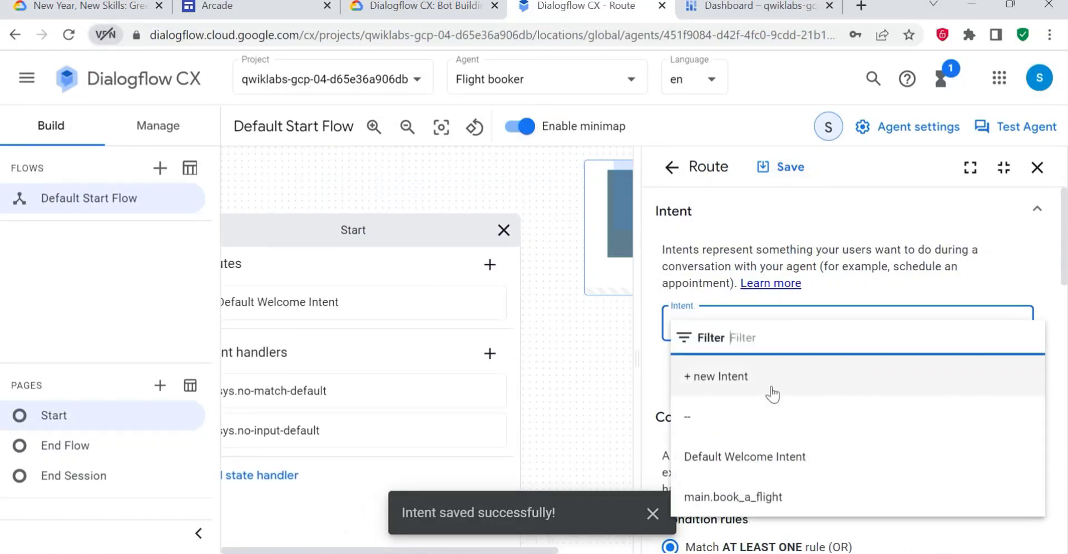
click(744, 499)
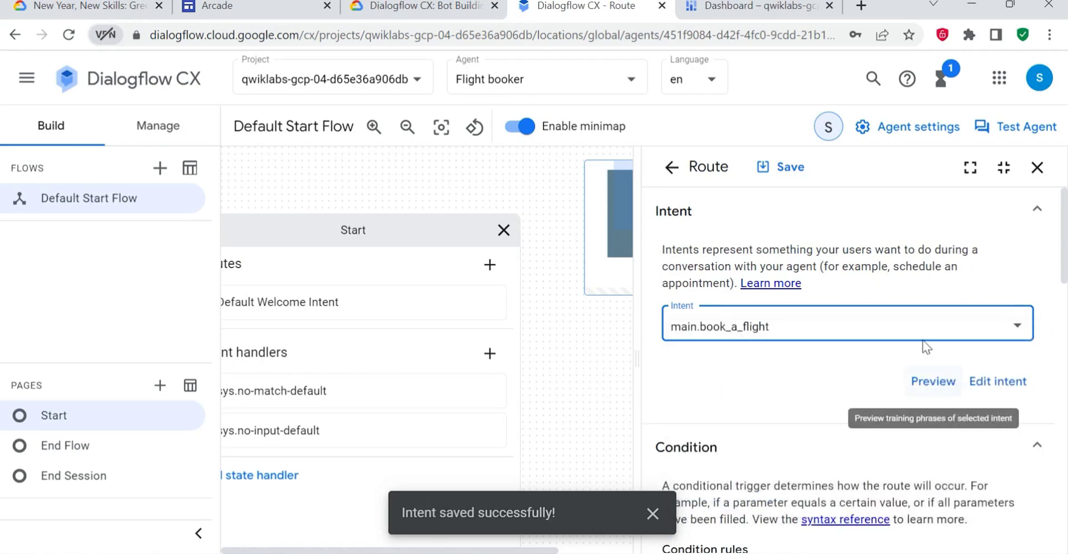
click(783, 168)
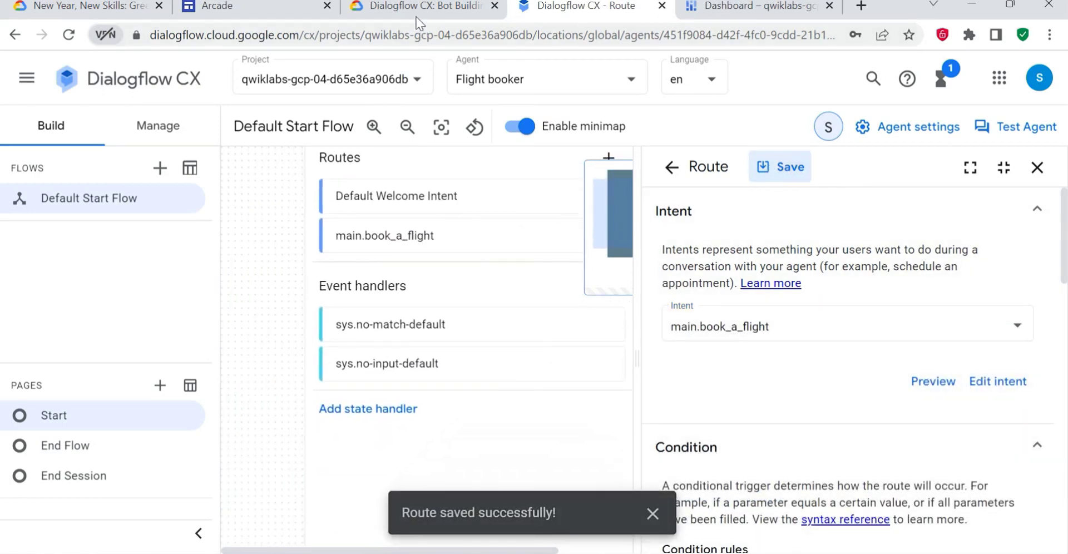
- Follow the lab's next Task 3 steps to set the main.book_a_flight route's transition to a new page
click(409, 7)
scroll(422, 377, down, 6)
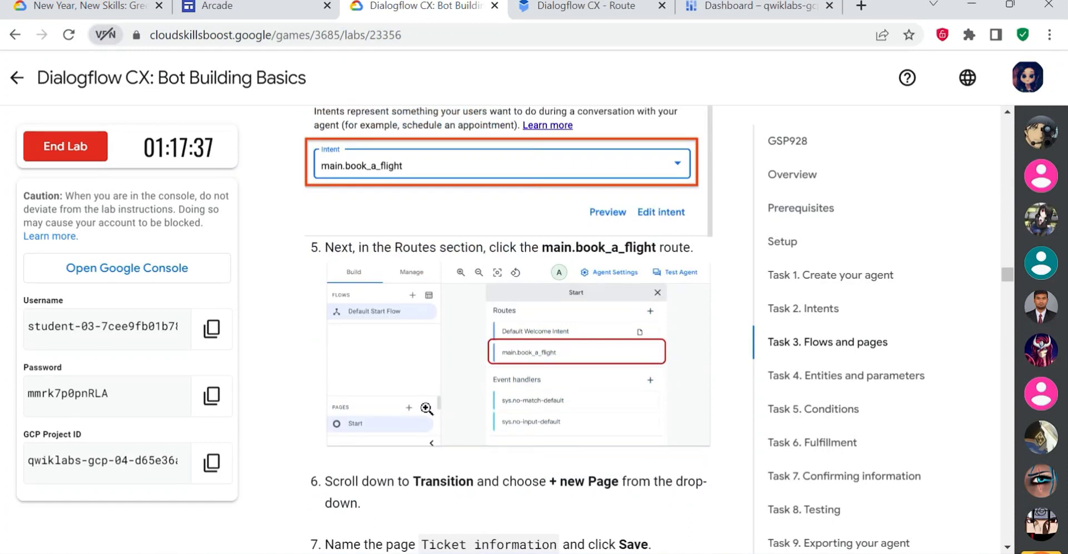
click(584, 7)
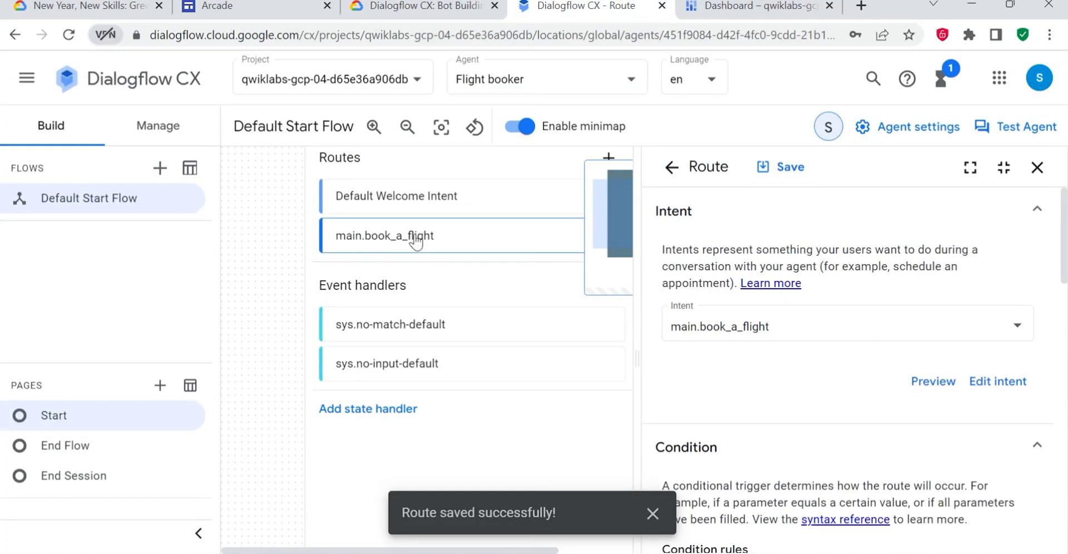
click(421, 6)
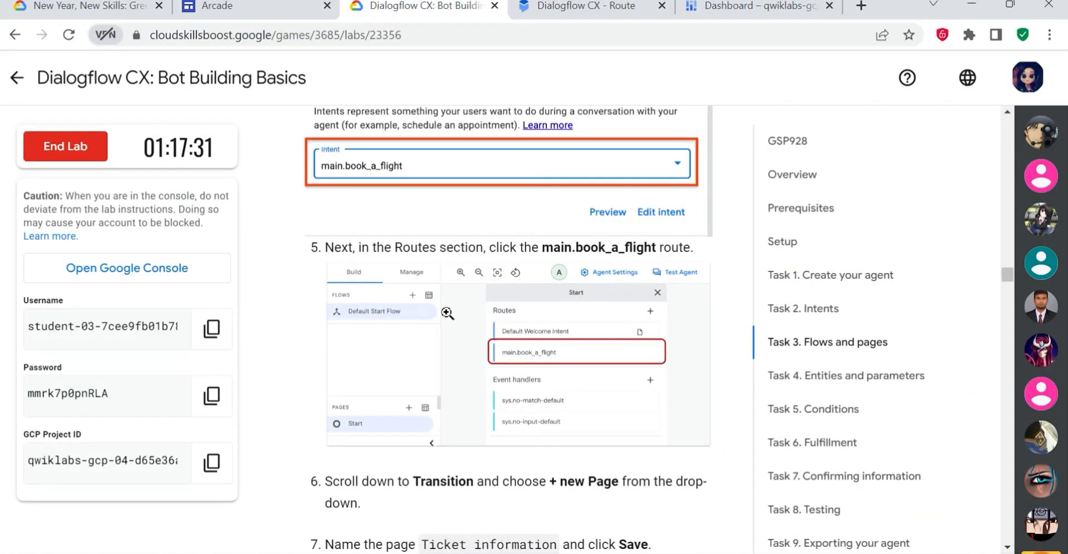
scroll(447, 313, down, 2)
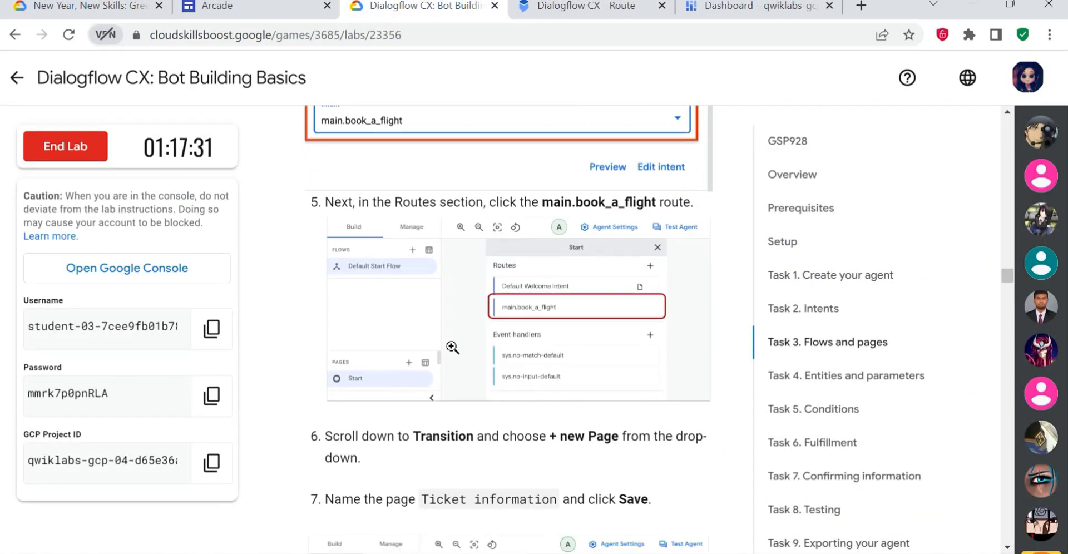
click(569, 8)
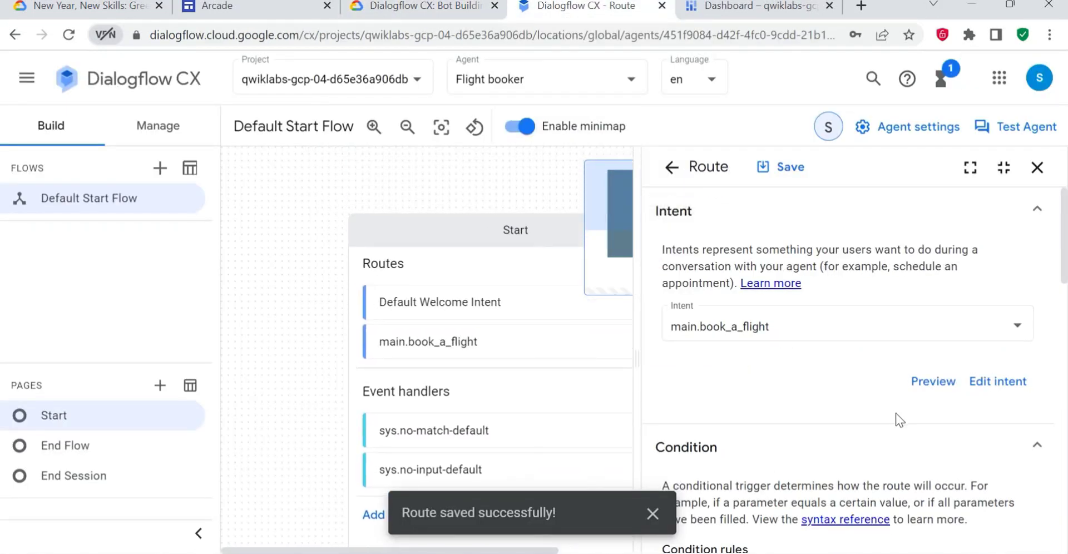
click(653, 516)
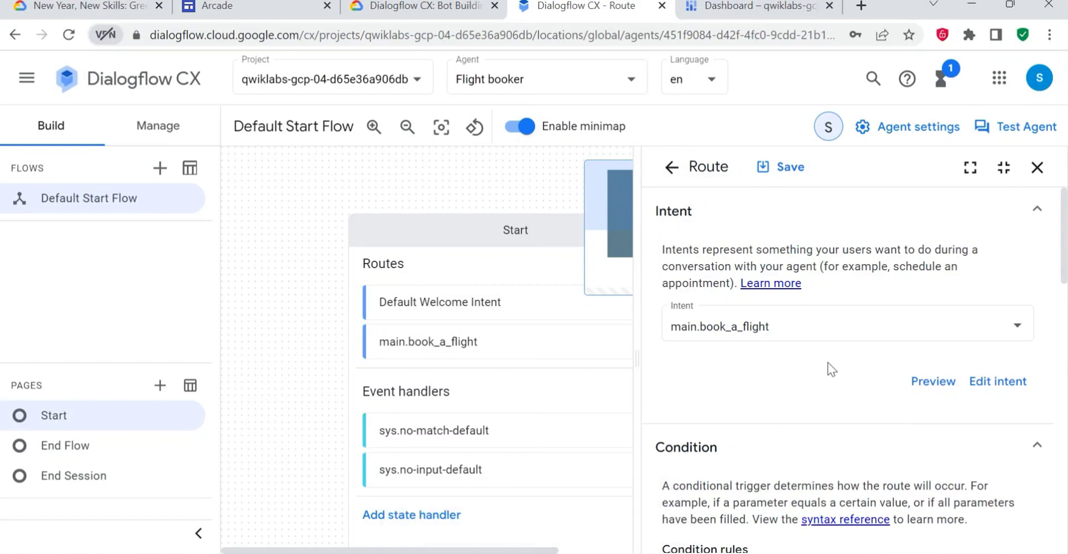
scroll(829, 389, down, 10)
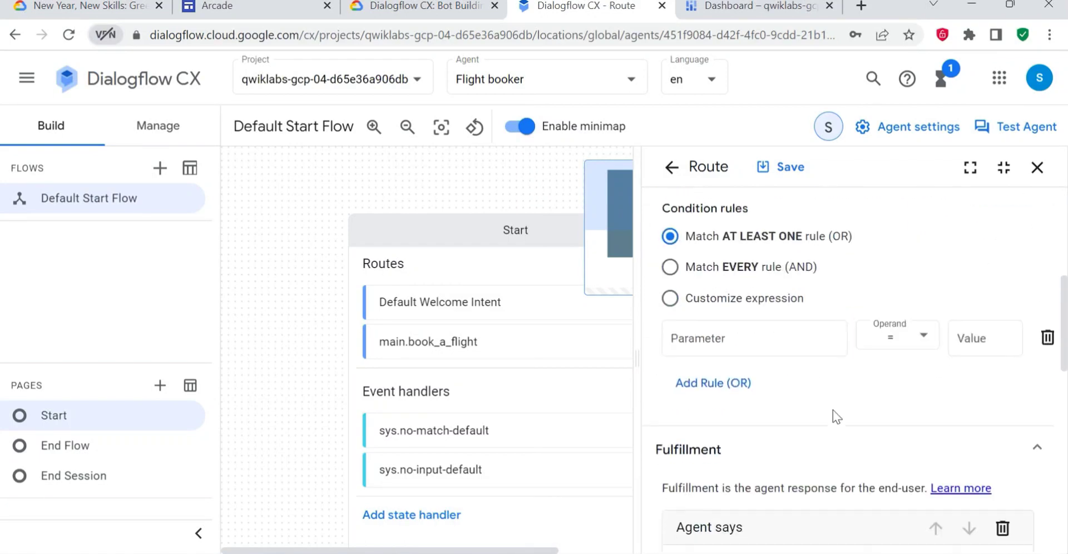
scroll(833, 417, down, 5)
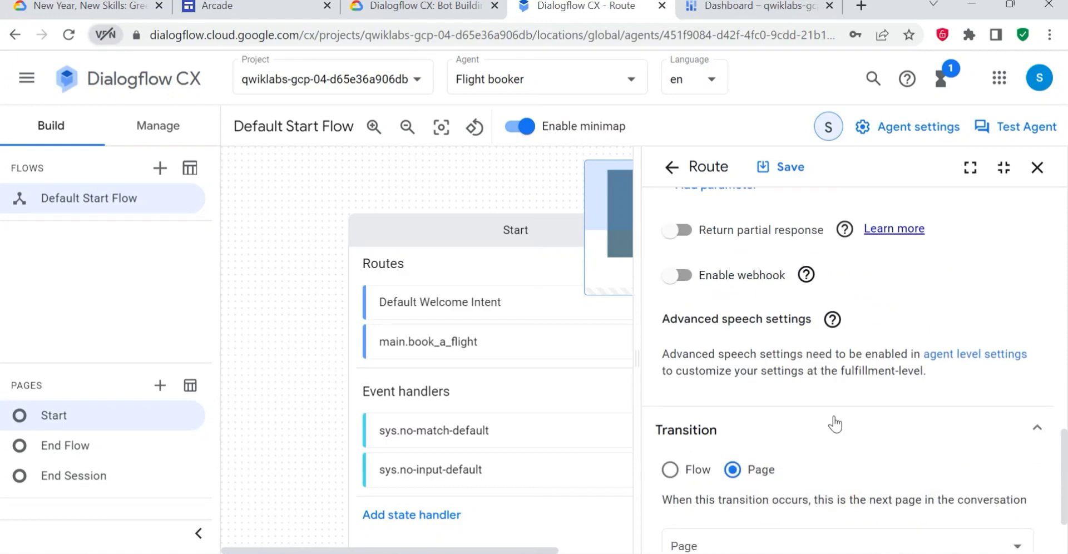
click(784, 445)
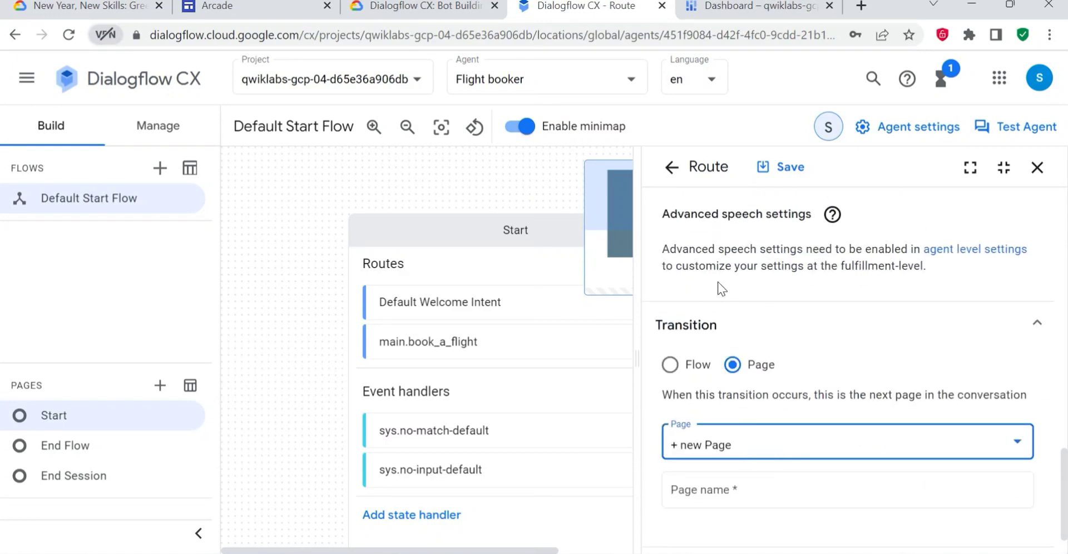
- Copy the page name from the lab, name the transition's new page "Ticket information", and save the route
key(ctrl+shift+Tab)
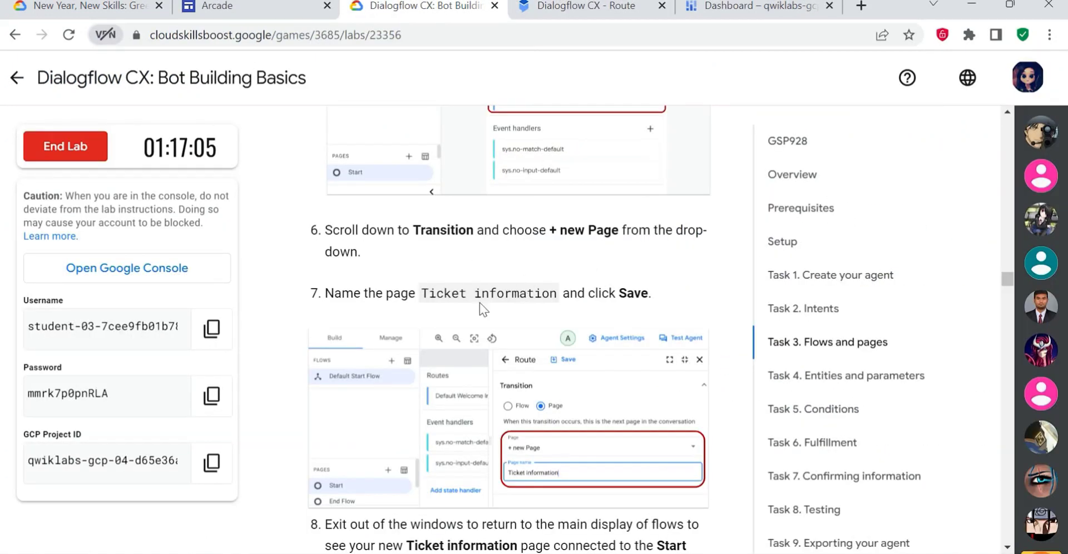
scroll(451, 301, down, 2)
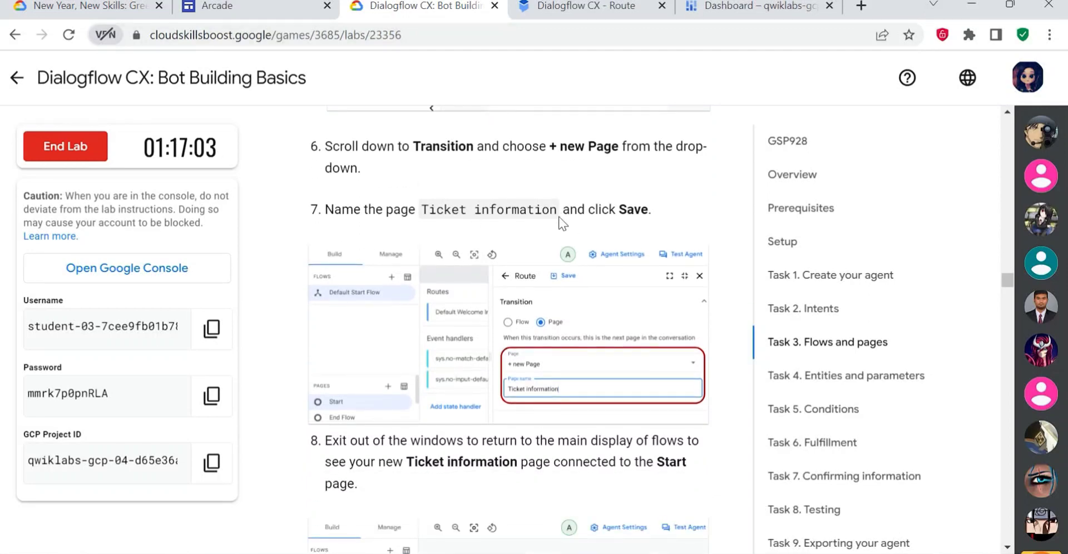
drag(558, 214, 428, 211)
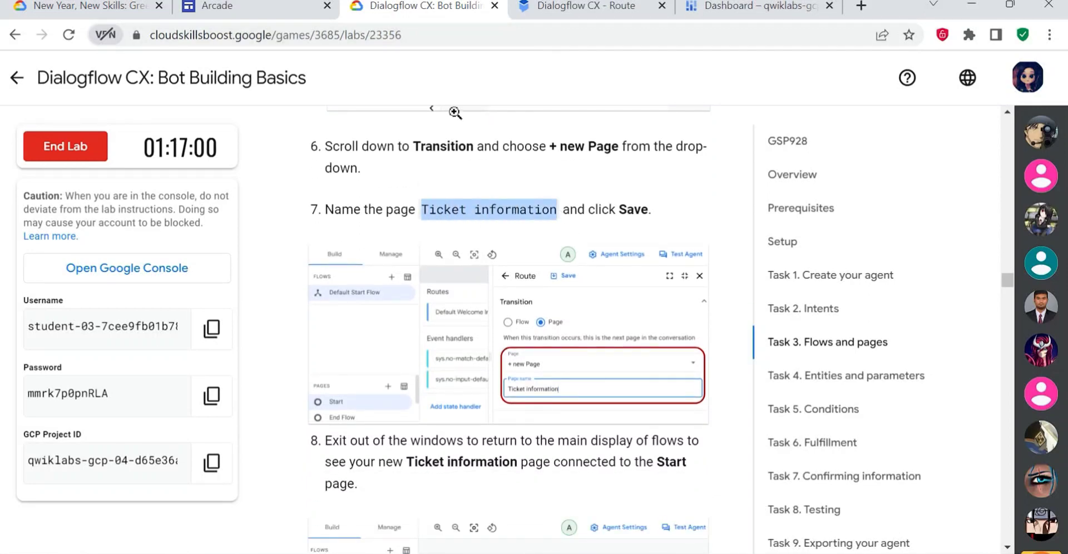
click(534, 8)
click(782, 455)
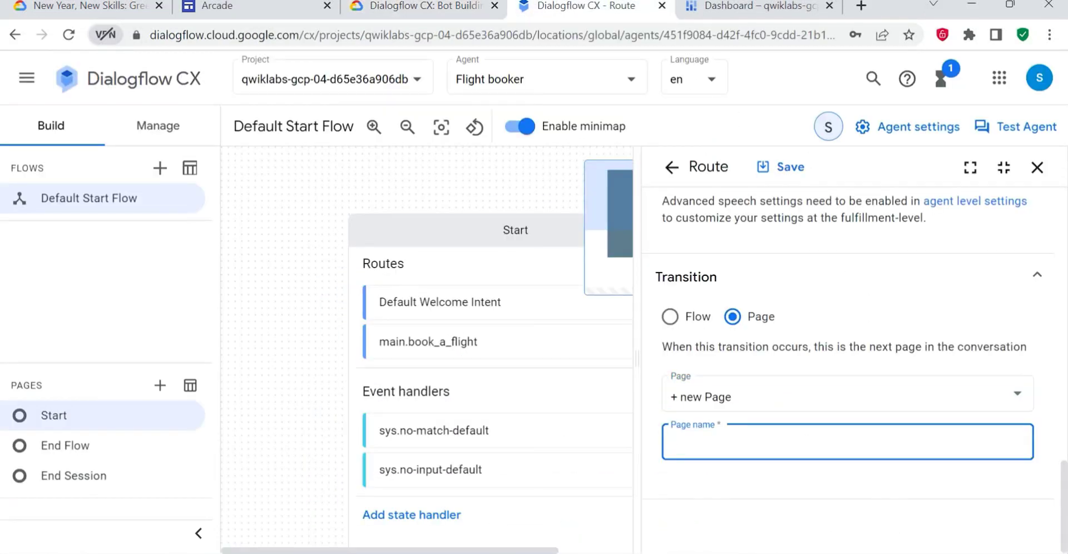
text(Ticket information)
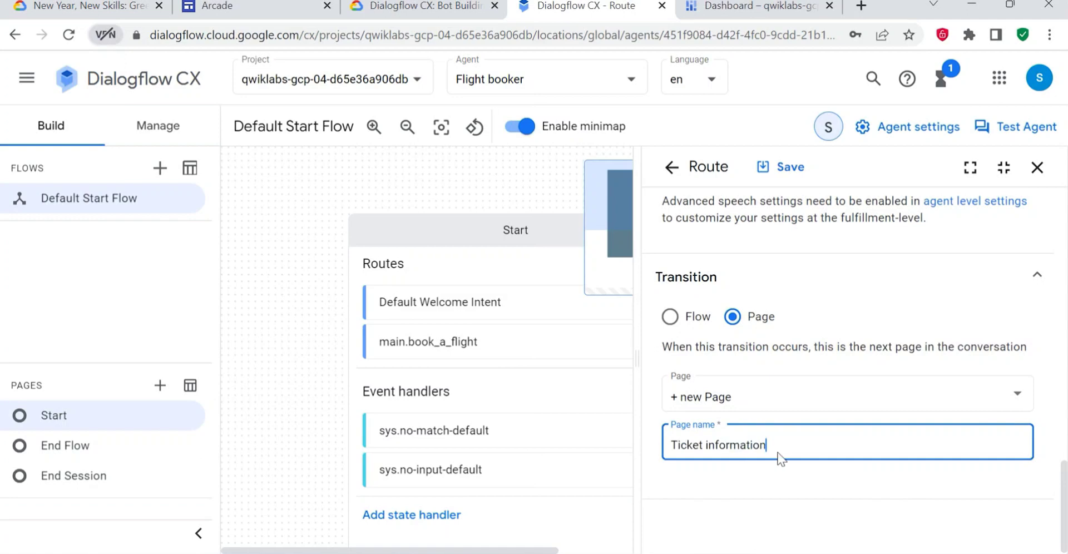
click(782, 174)
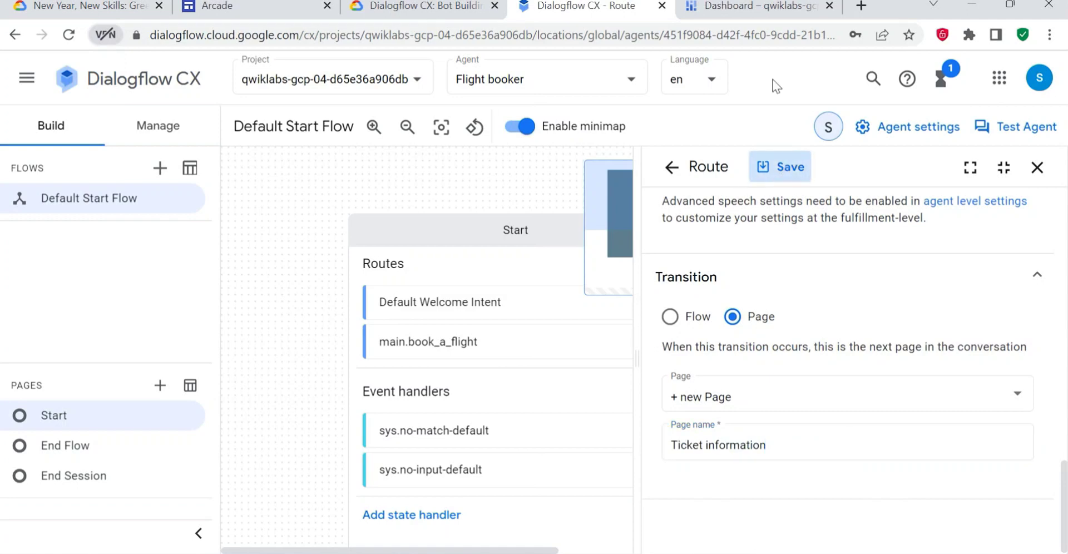
- Follow the lab's step 8 to close the route and Start page details and return to the main flow display
click(421, 8)
scroll(556, 333, down, 3)
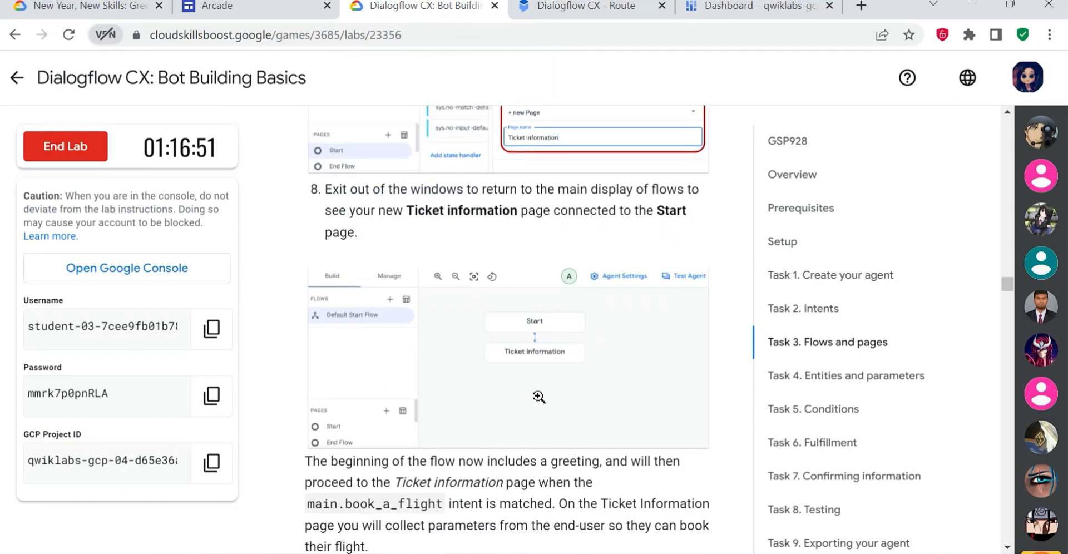
drag(438, 189, 633, 190)
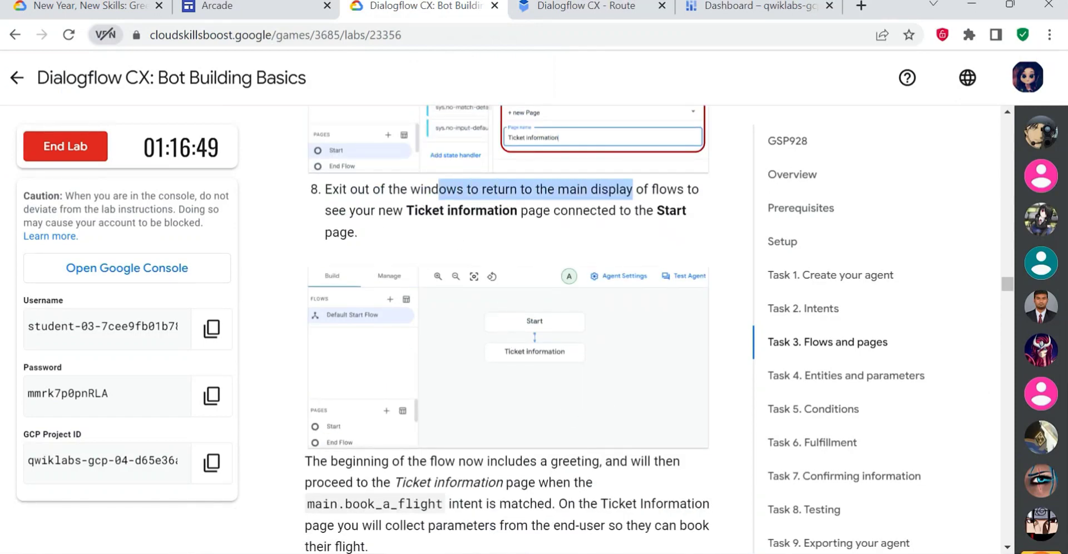
drag(386, 210, 575, 210)
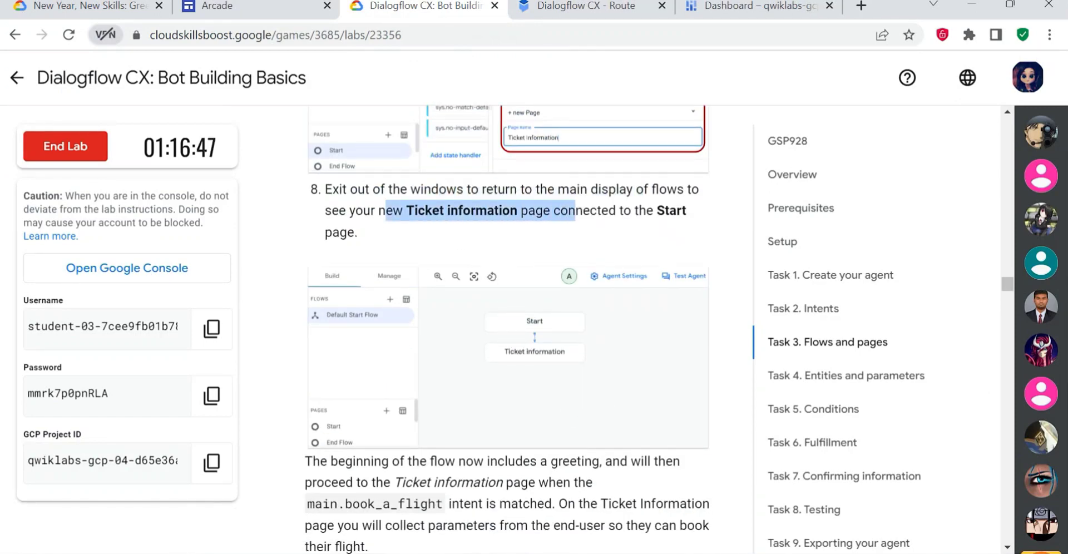
scroll(628, 239, down, 2)
scroll(627, 243, up, 1)
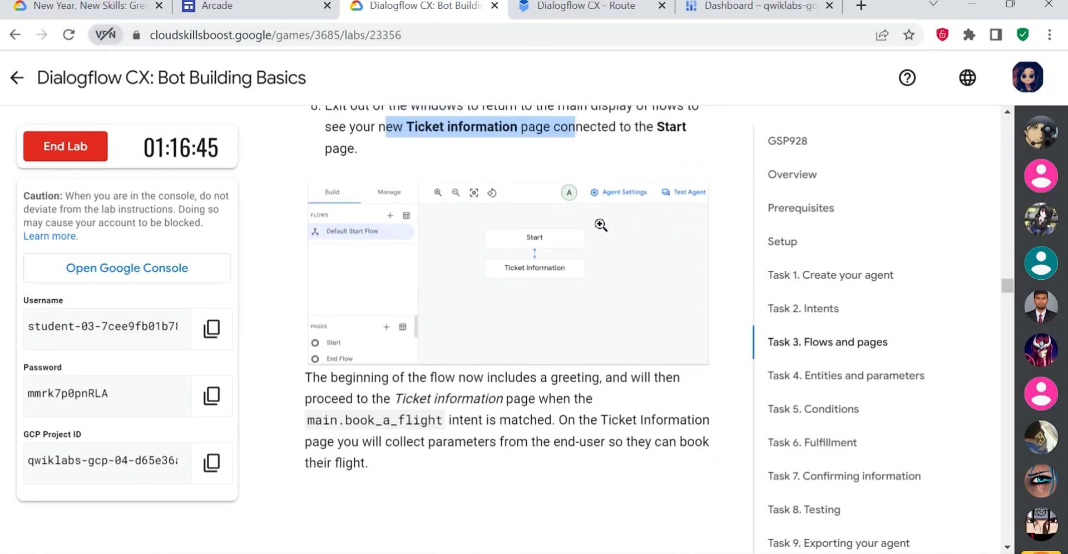
scroll(579, 210, up, 3)
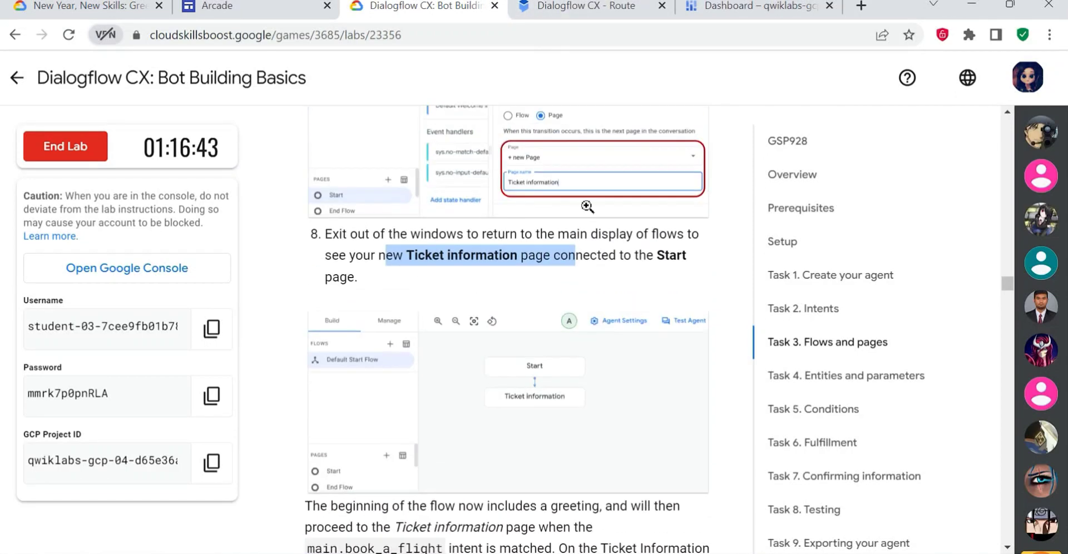
click(589, 11)
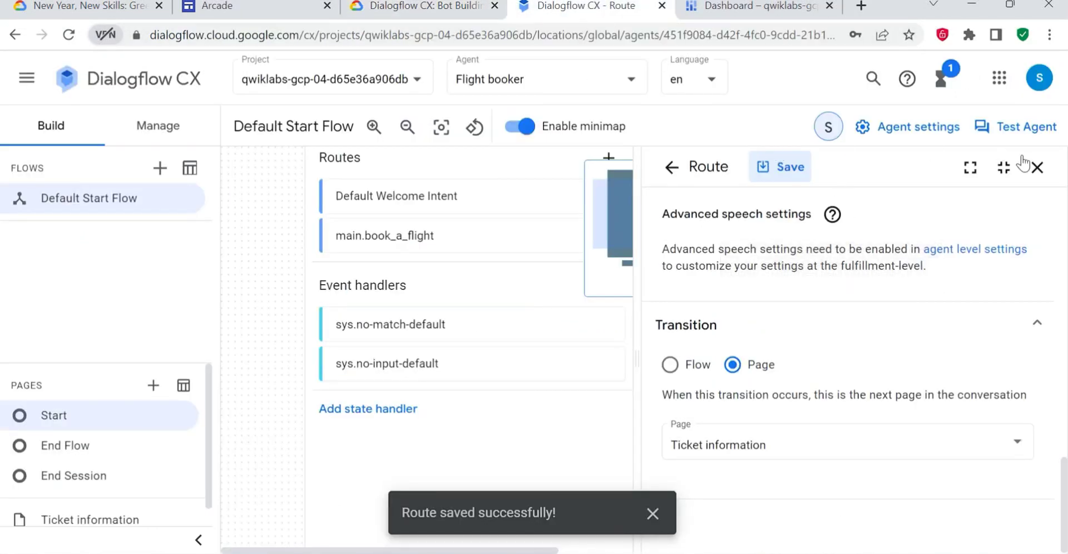
click(1036, 167)
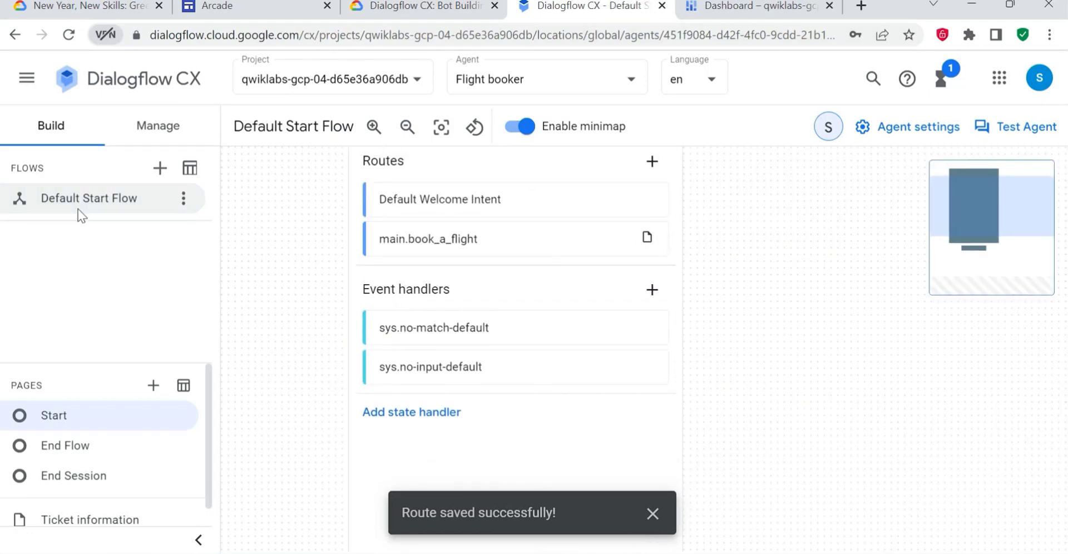
click(158, 126)
click(55, 126)
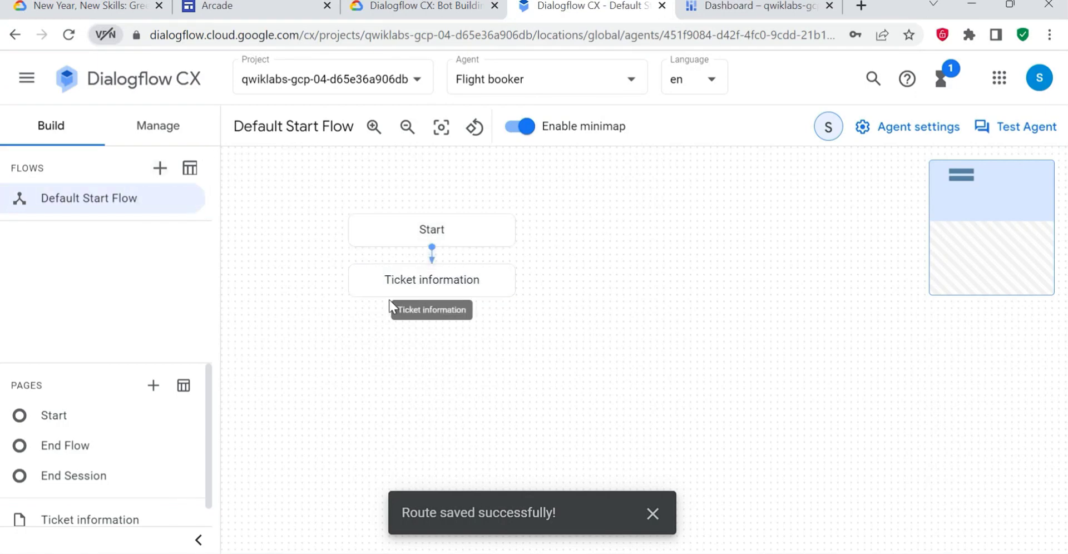
- Read the end of Task 3 and the Task 4 instructions on entities and creating the first set of parameters
click(420, 5)
scroll(512, 344, down, 4)
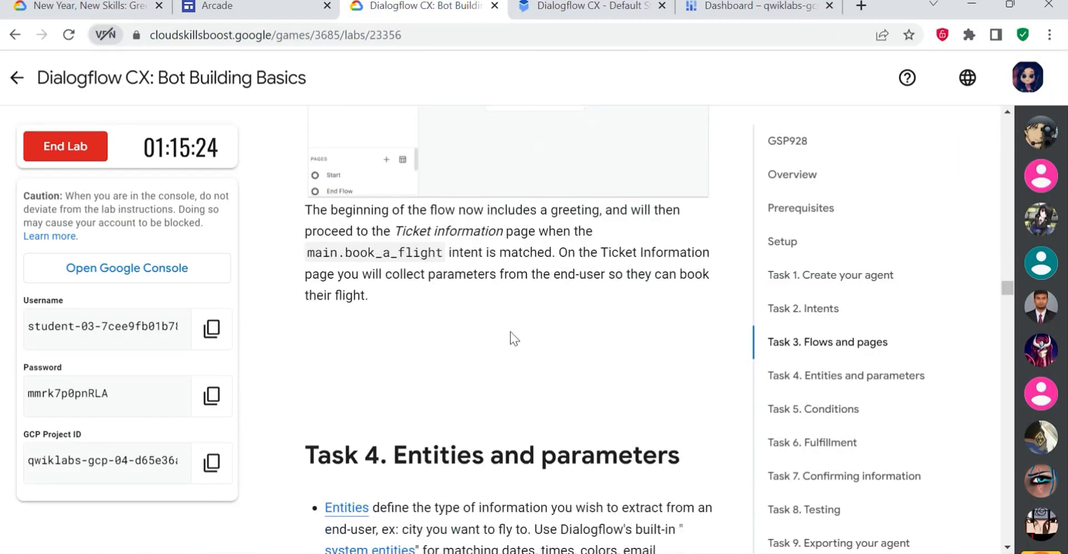
drag(466, 209, 645, 223)
click(552, 10)
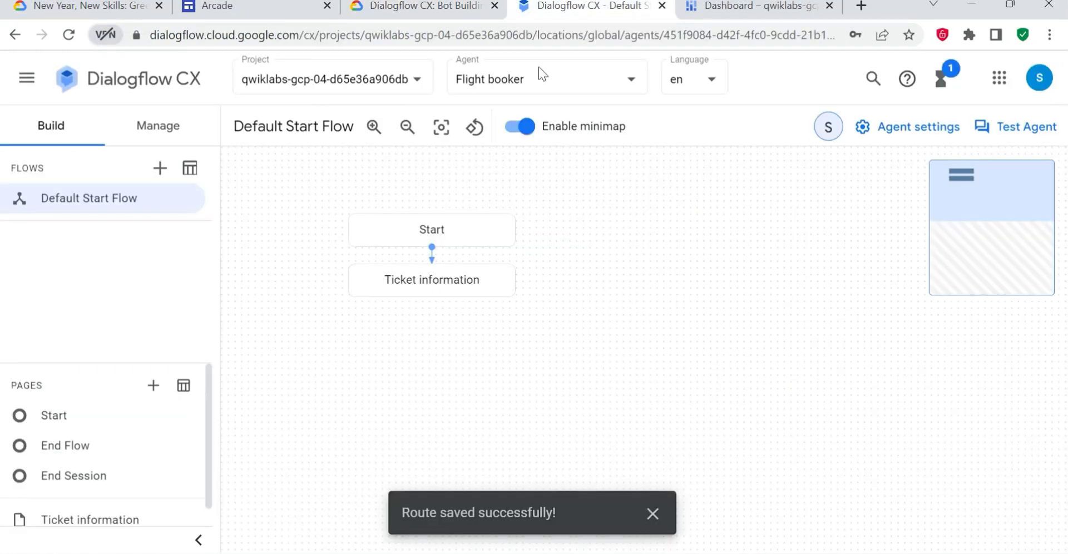
click(426, 6)
scroll(432, 168, down, 2)
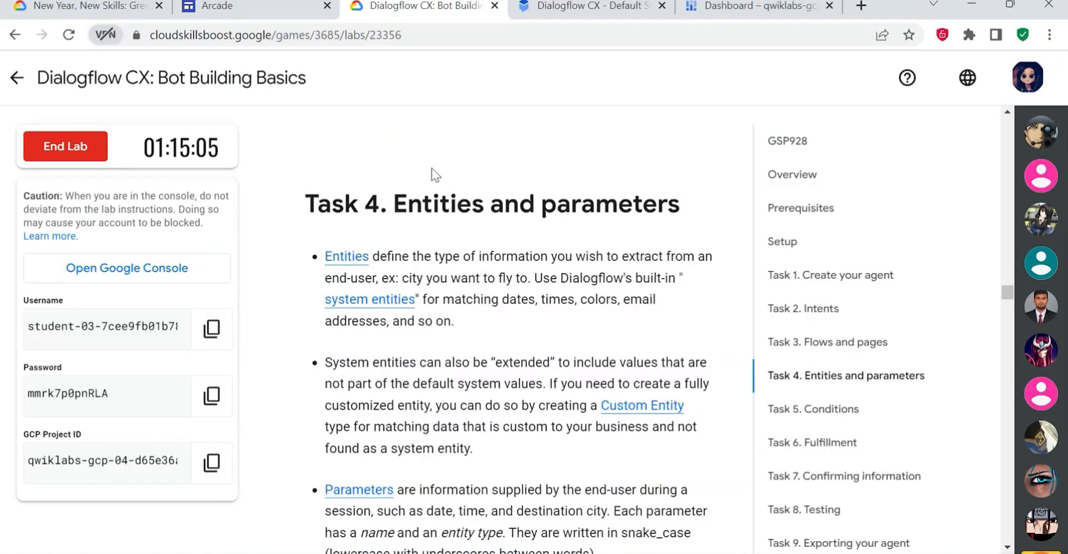
drag(317, 205, 472, 205)
click(534, 221)
scroll(524, 339, down, 3)
scroll(520, 353, down, 5)
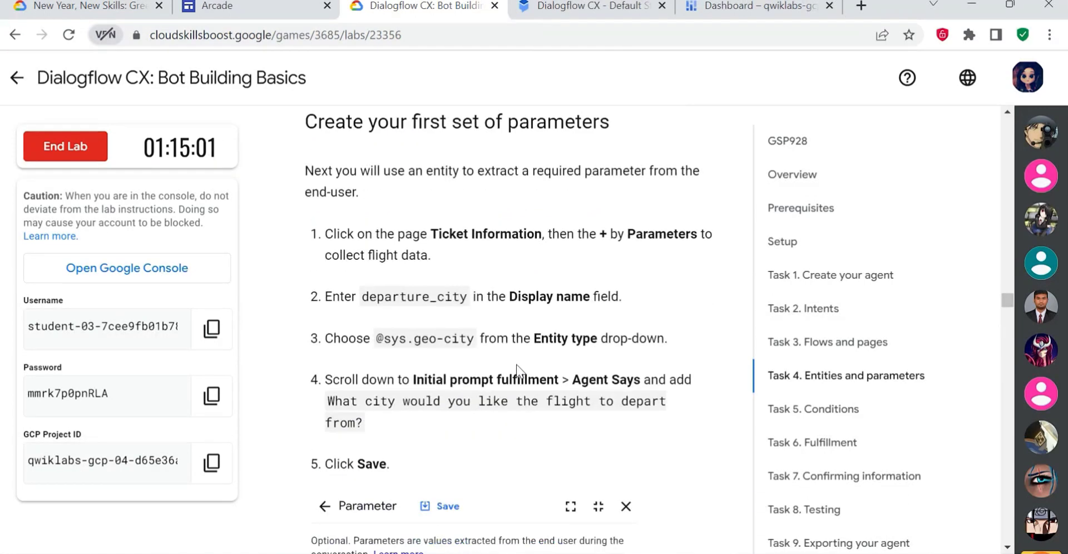
- Open the Ticket information page in the Default Start Flow and return to the lab's parameter instructions
click(564, 10)
click(100, 201)
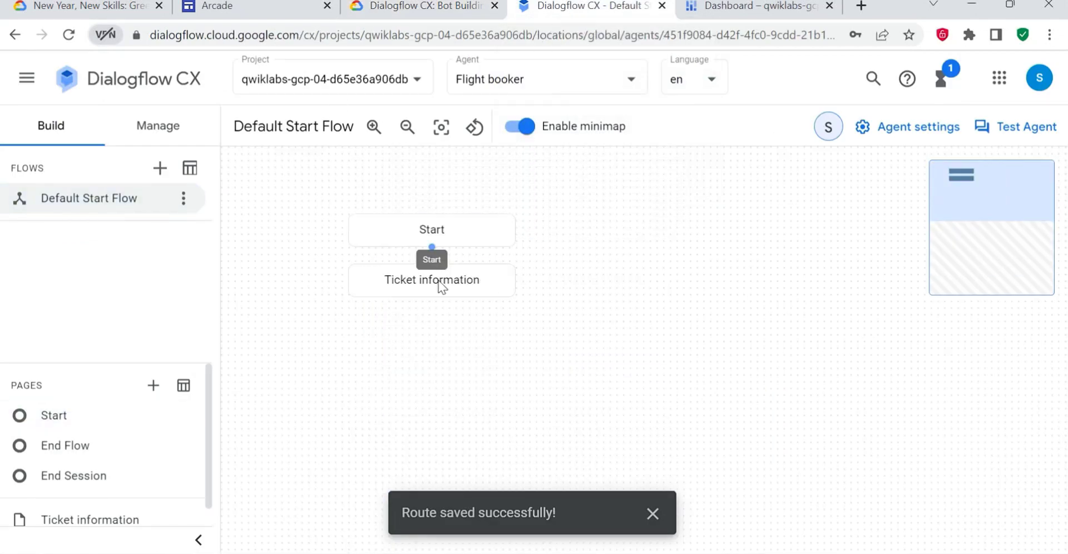
click(441, 280)
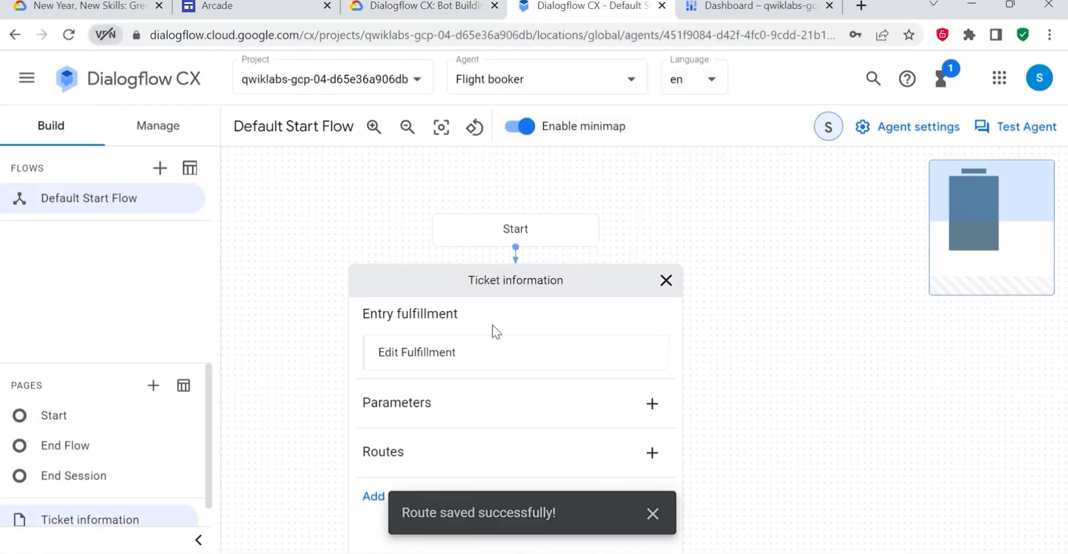
key(ctrl+shift+Tab)
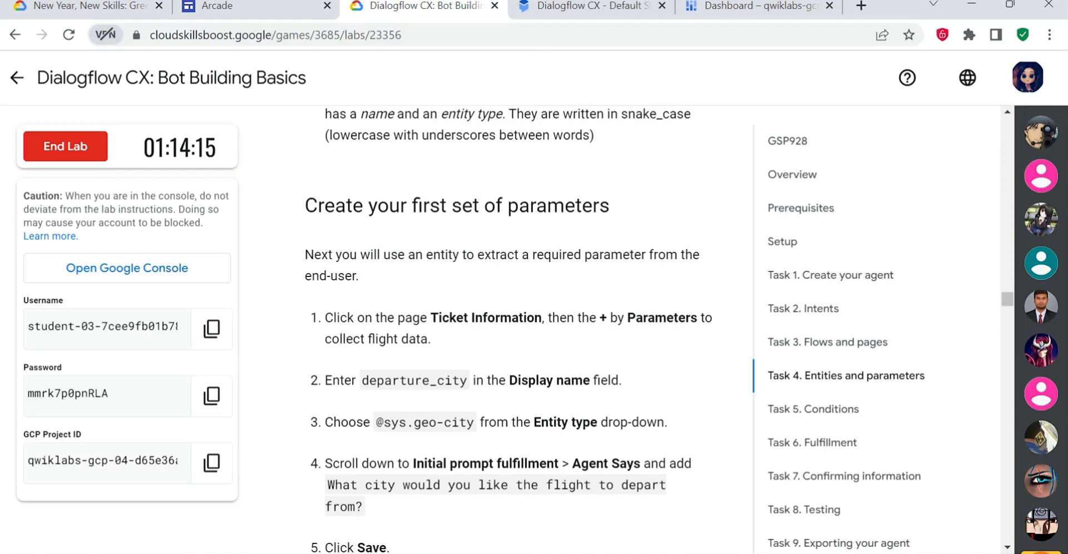
- Switch to the Dialogflow CX console, reopen the Ticket information page, and start adding a new parameter to it
click(612, 12)
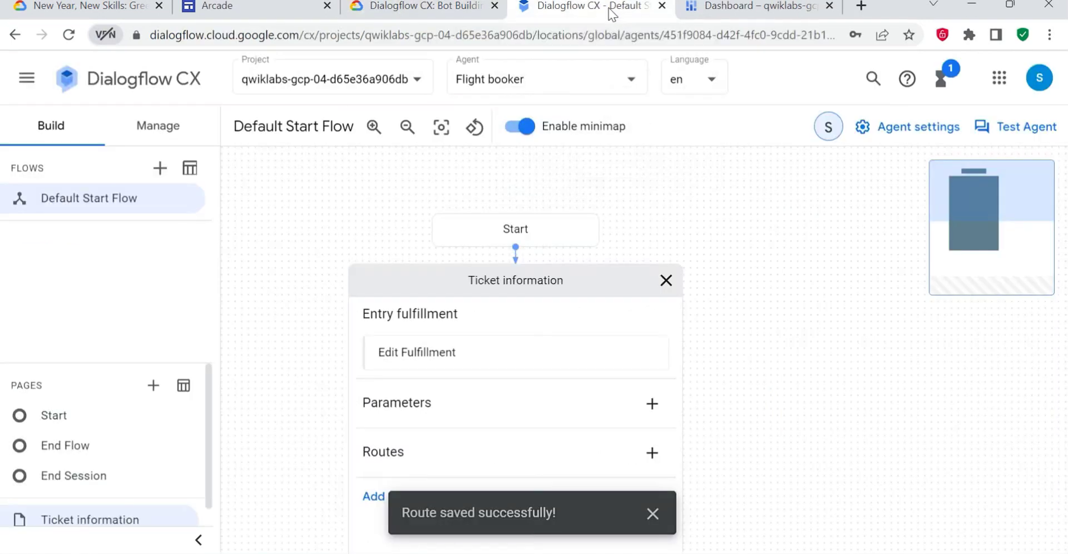
mouse_move(91, 199)
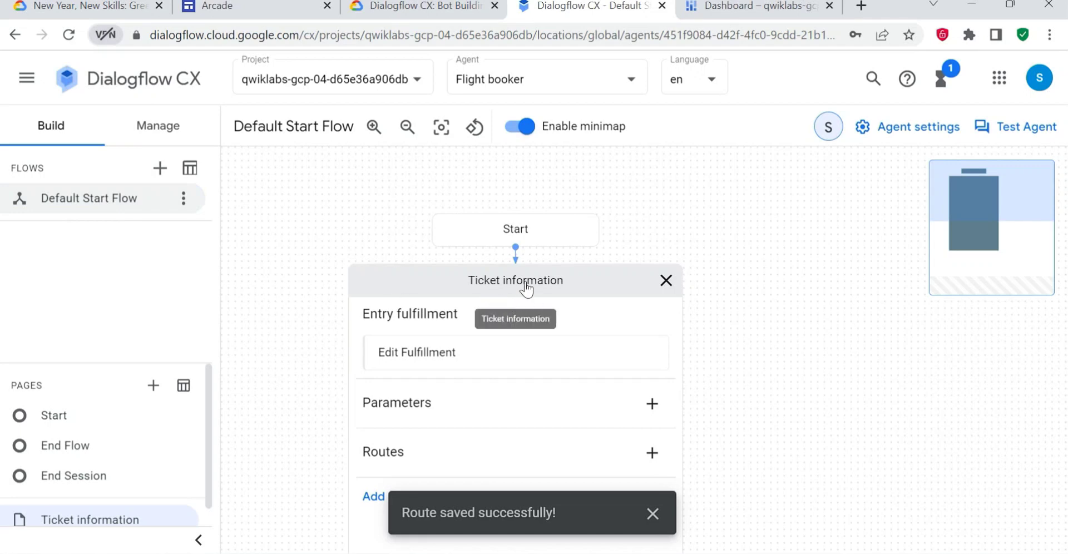
click(665, 280)
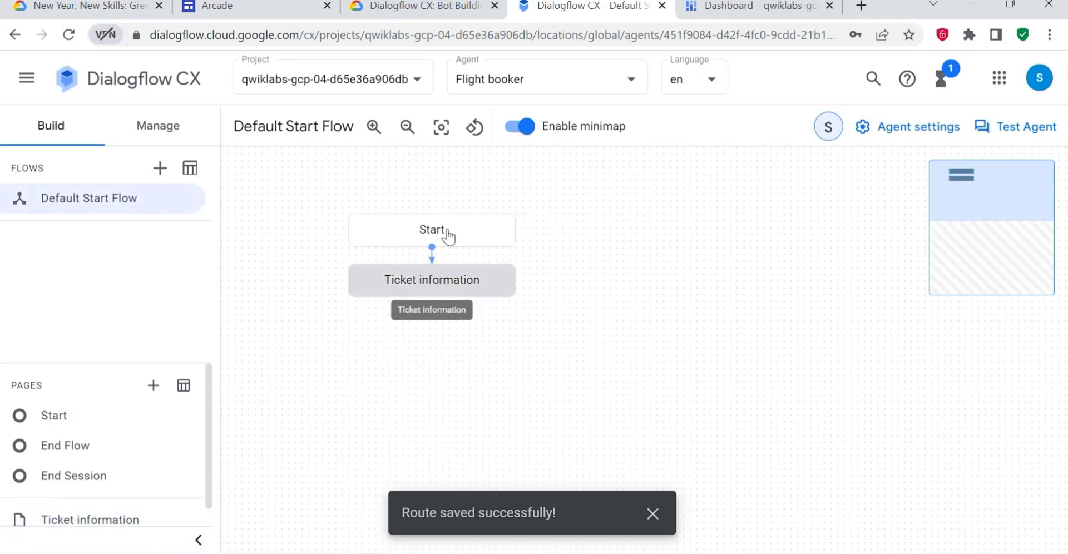
click(440, 294)
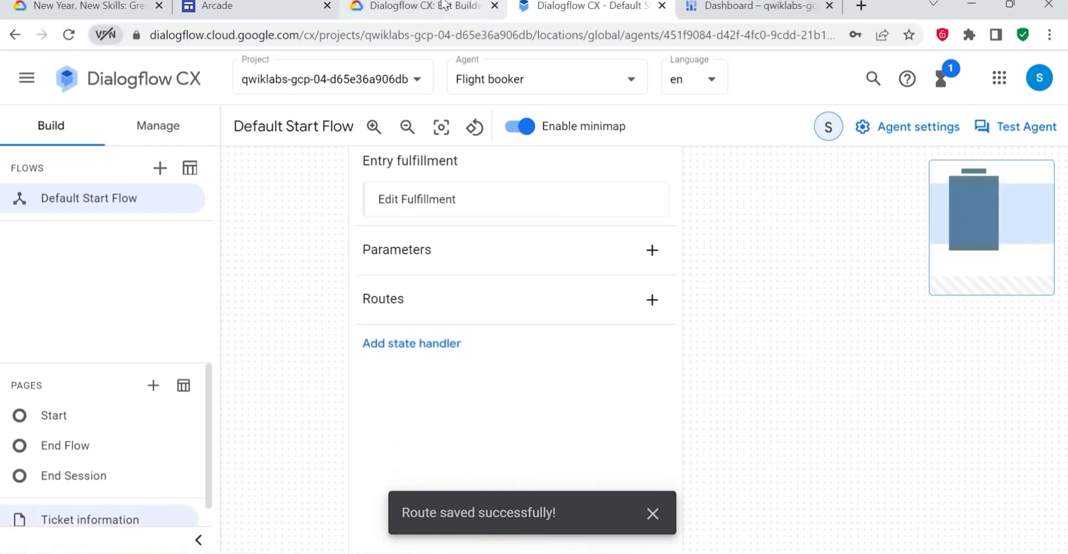
click(444, 5)
click(556, 6)
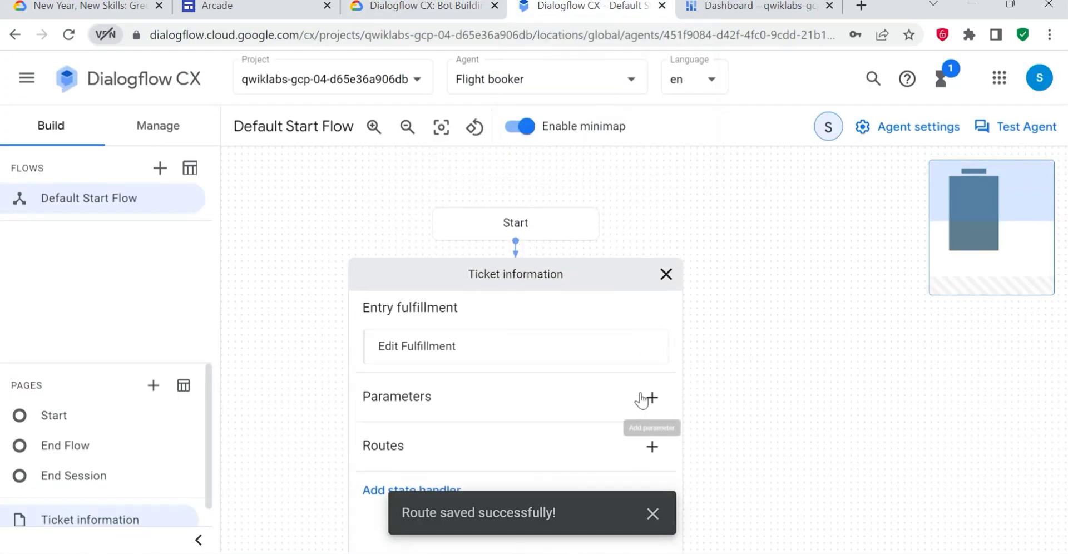
click(646, 397)
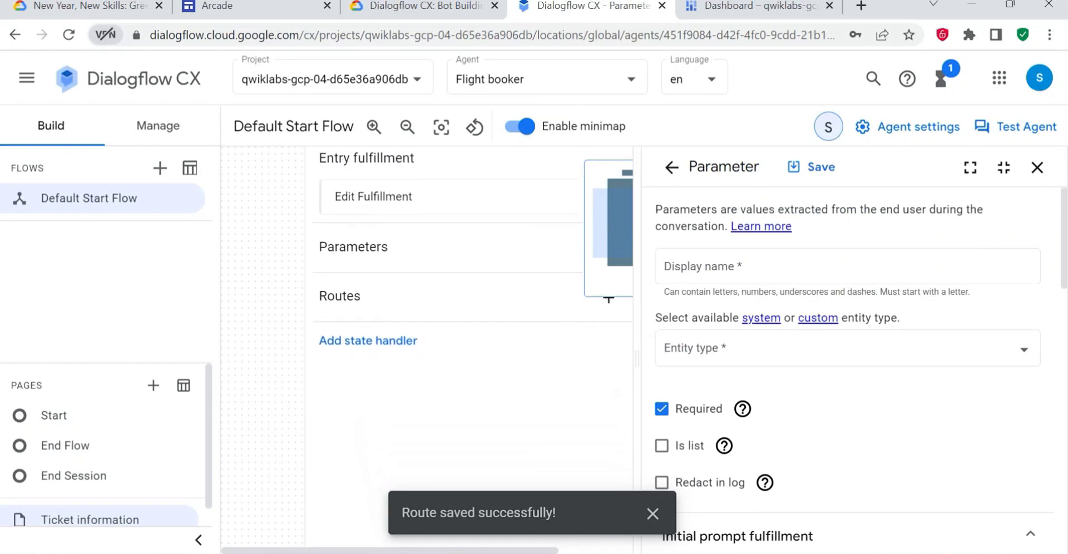
- Copy departure_city from the lab instructions and enter it as the new parameter's display name
click(449, 6)
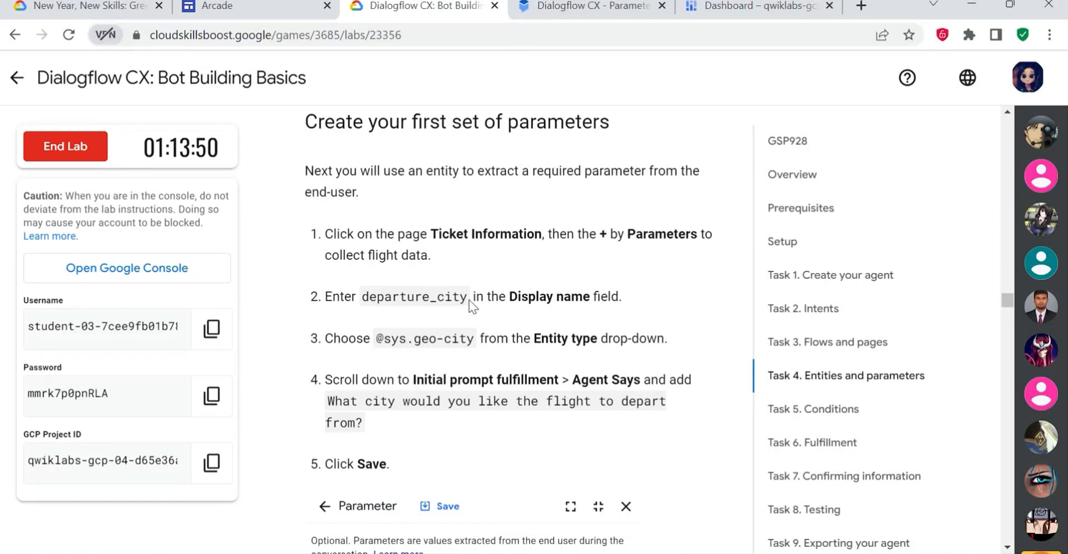
drag(469, 301, 340, 297)
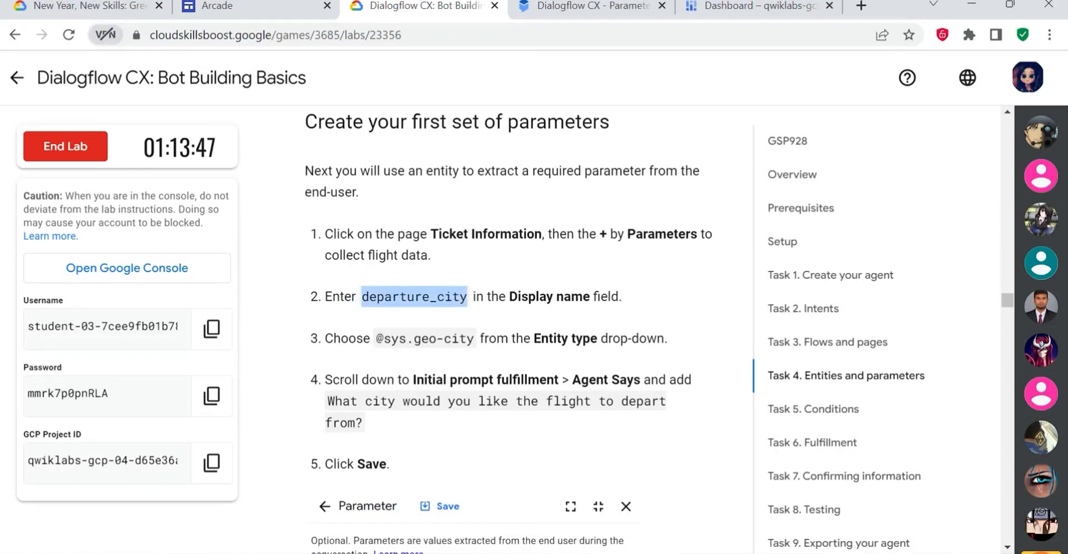
click(589, 6)
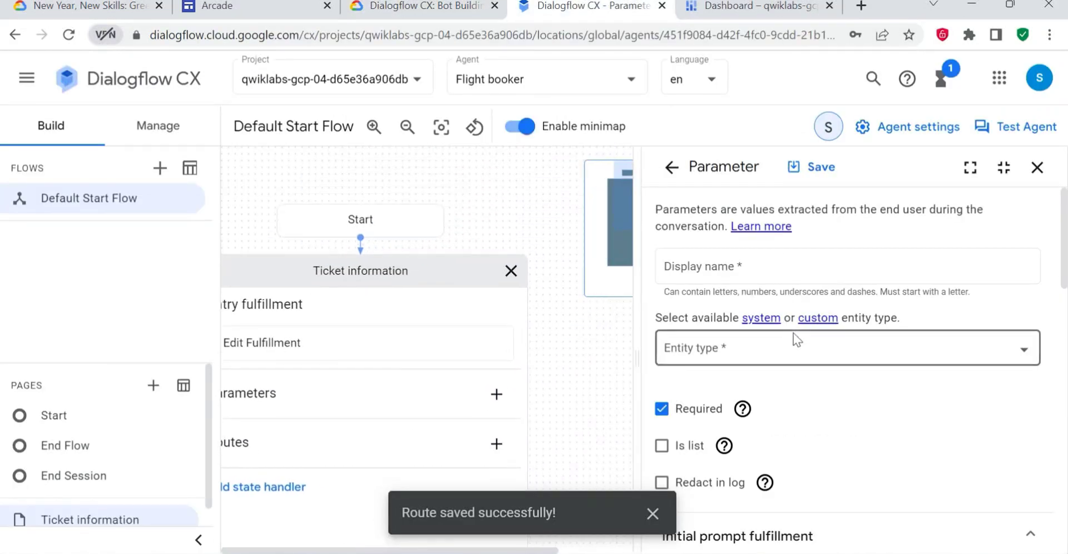
click(751, 259)
text(departure_city)
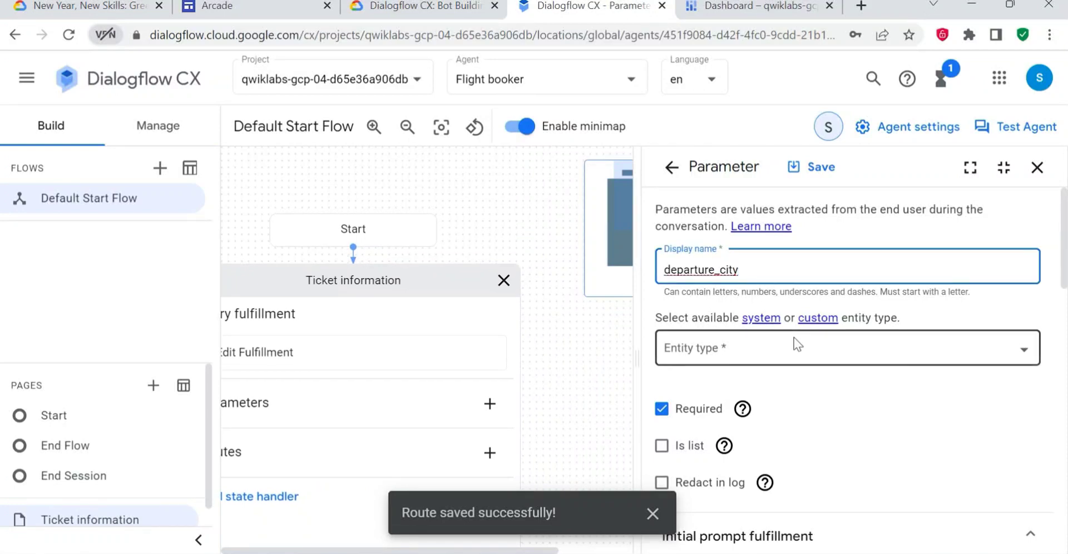
click(425, 12)
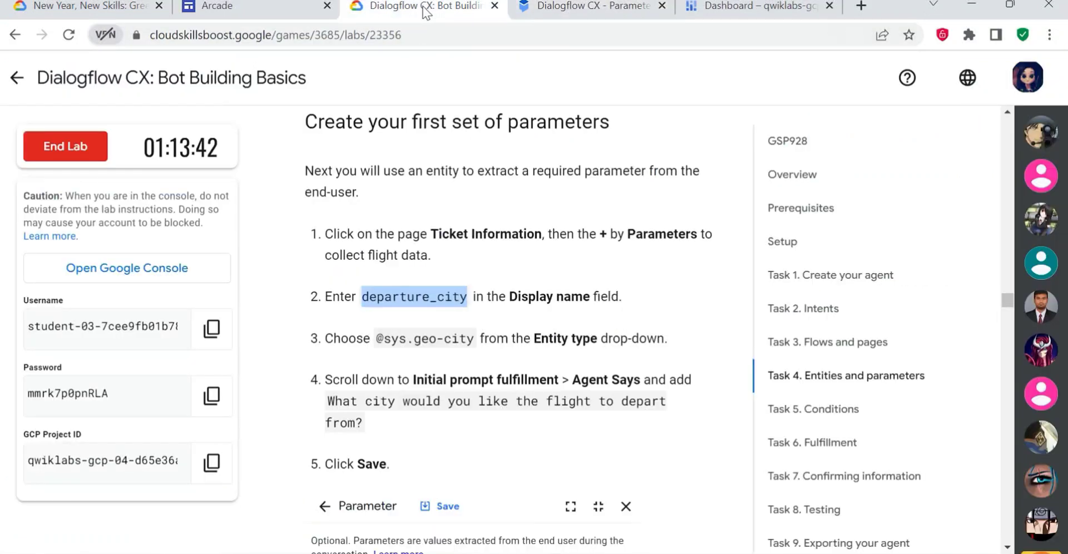
click(585, 8)
click(765, 363)
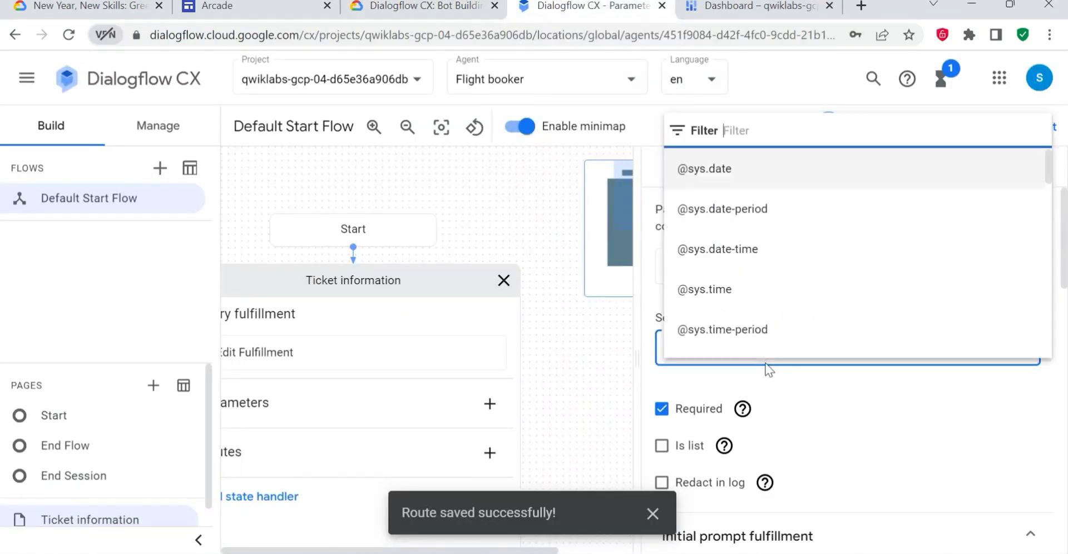
scroll(745, 295, down, 5)
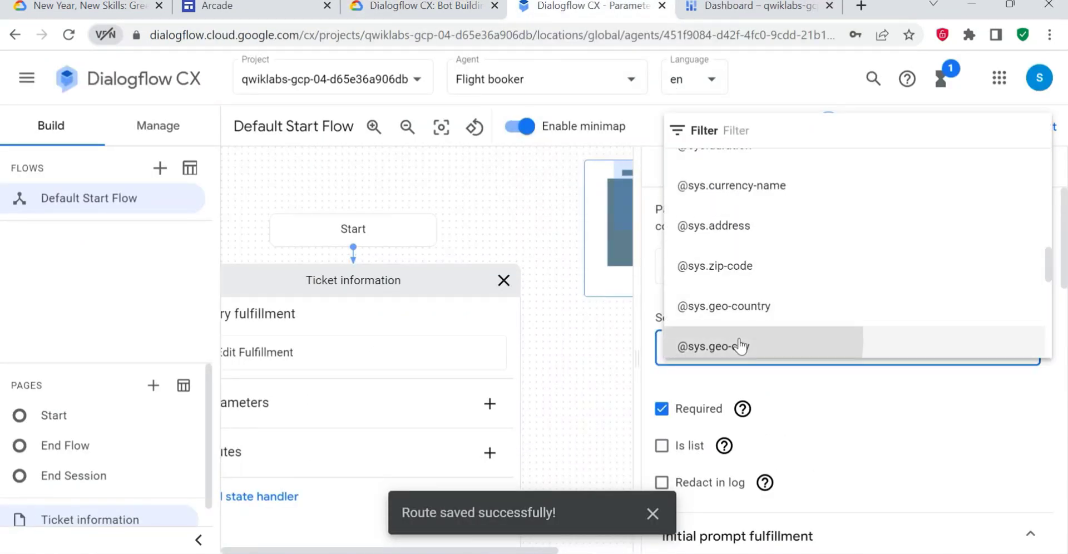
click(717, 347)
- Copy the prompt "What city would you like the flight to depart from?" from the lab's step 4 and return to the parameter
click(445, 8)
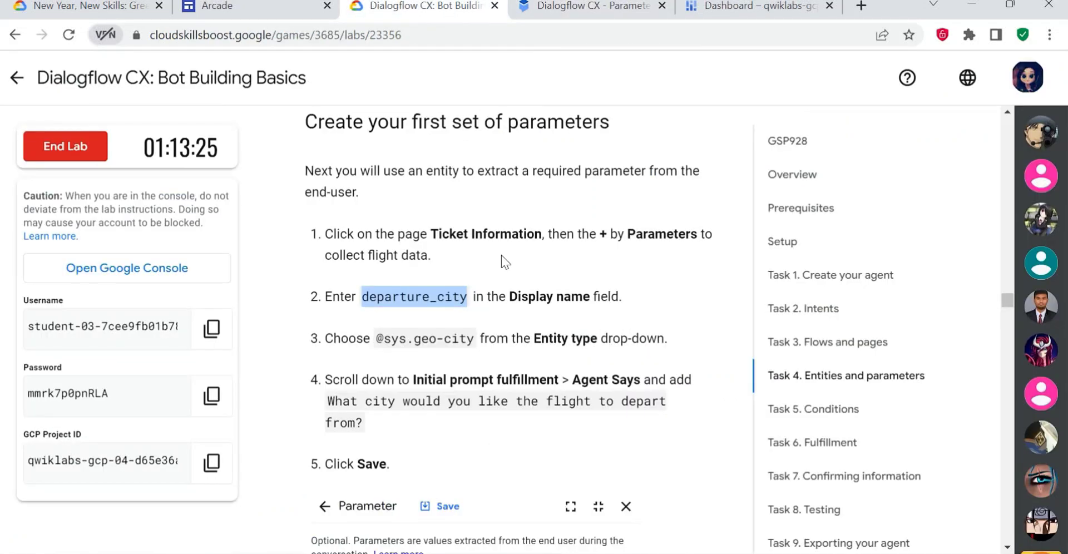
scroll(480, 354, down, 2)
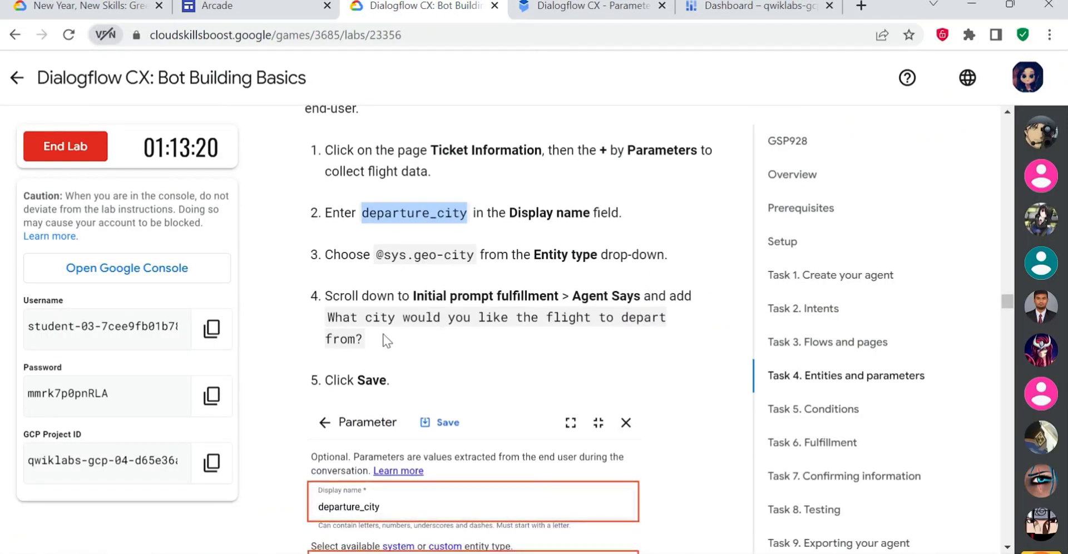
drag(327, 318, 400, 350)
key(ctrl+c)
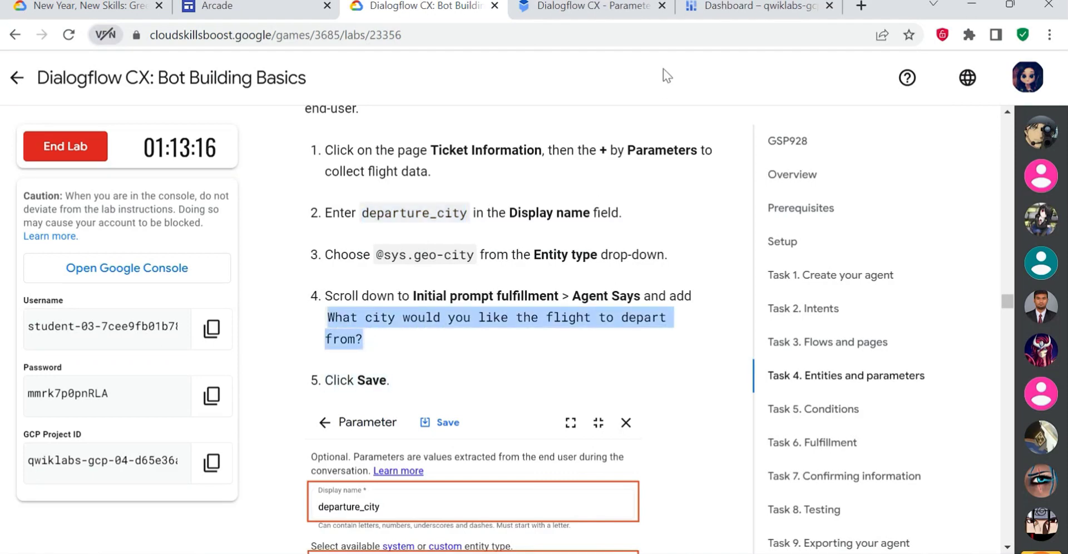
click(593, 8)
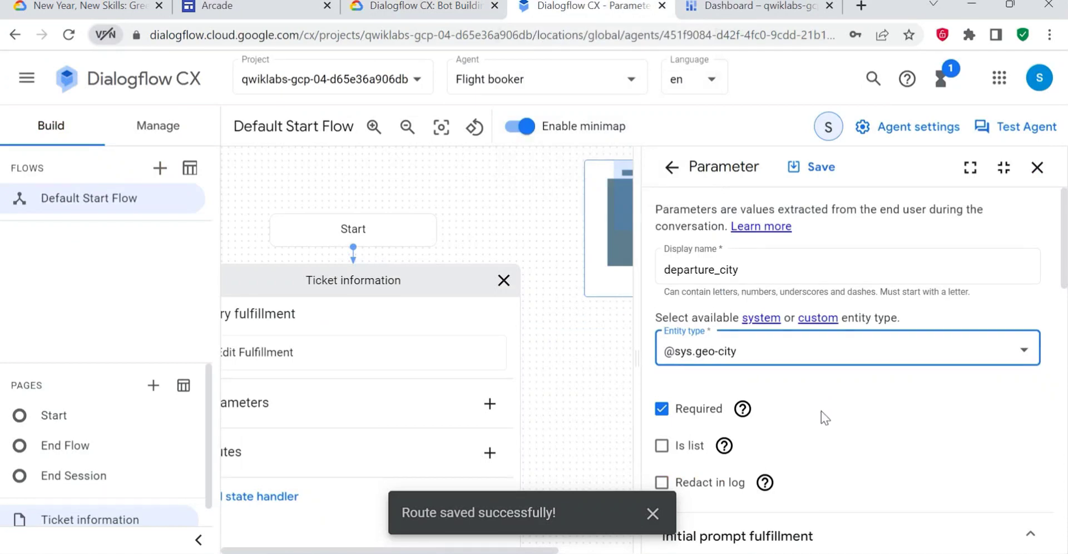
- Add "What city would you like the flight to depart from?" as the agent dialogue in Initial prompt fulfillment and save the parameter
scroll(806, 472, down, 1)
click(818, 459)
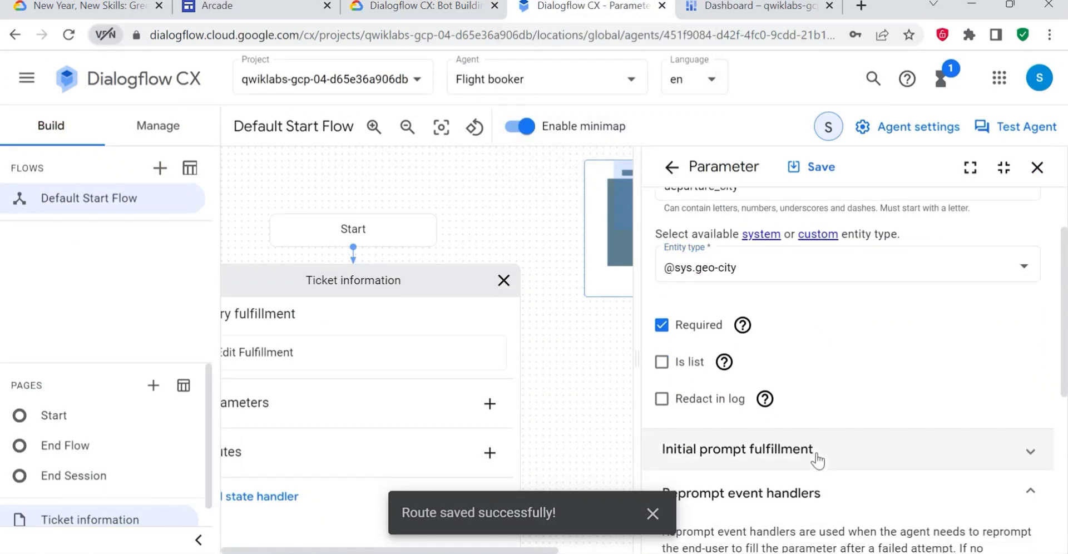
click(817, 459)
scroll(826, 434, up, 1)
scroll(865, 412, down, 4)
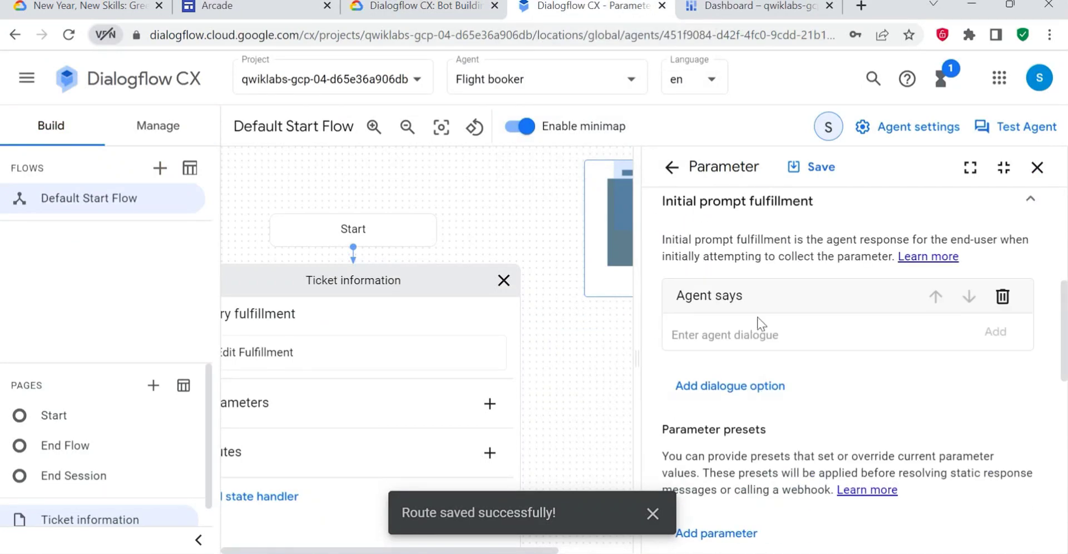
key(ctrl+v)
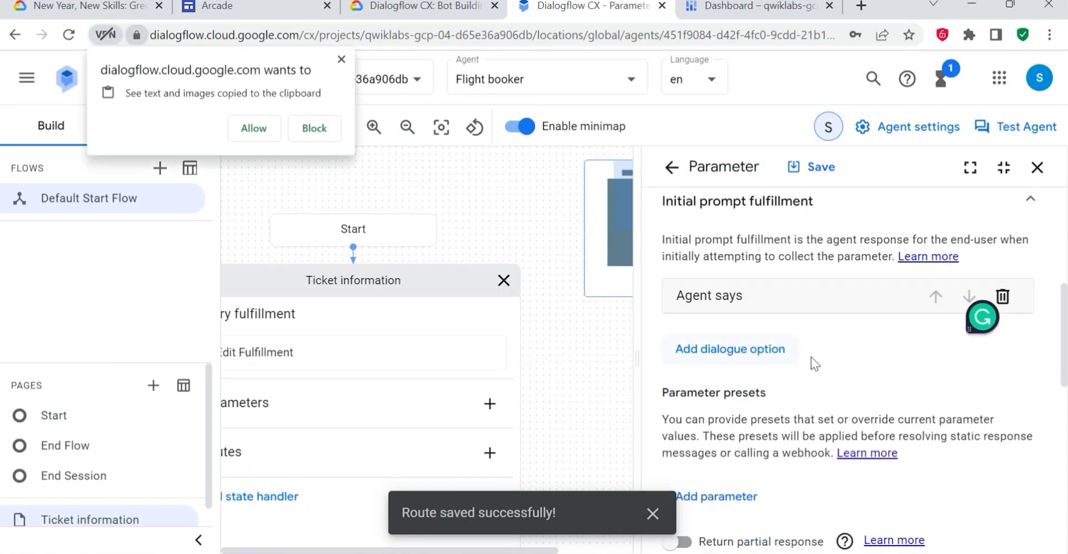
click(440, 4)
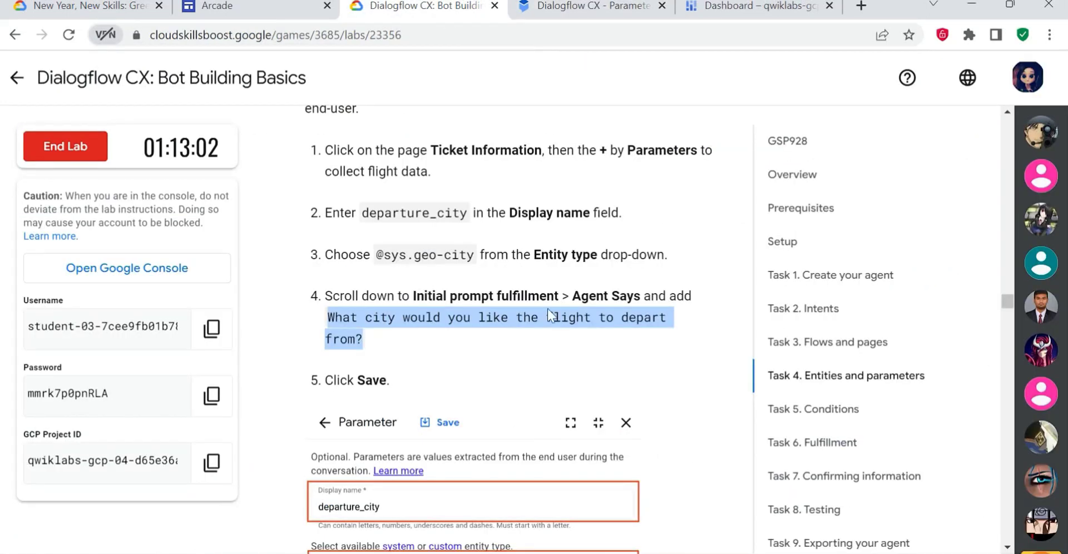
click(590, 7)
click(811, 168)
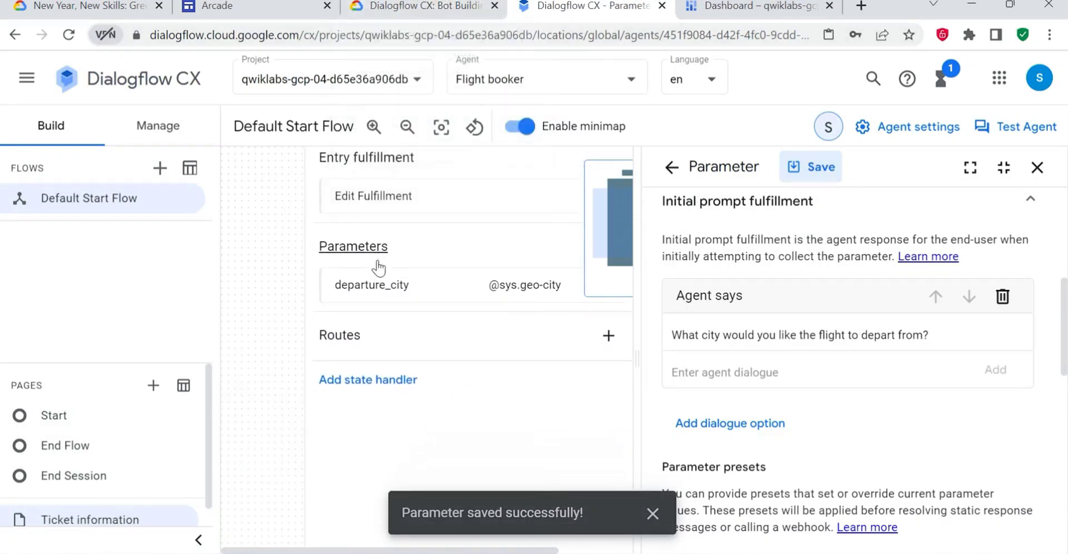
- Follow the lab's steps 6 and 7 to leave the saved parameter and start another one on the Ticket information page
click(442, 5)
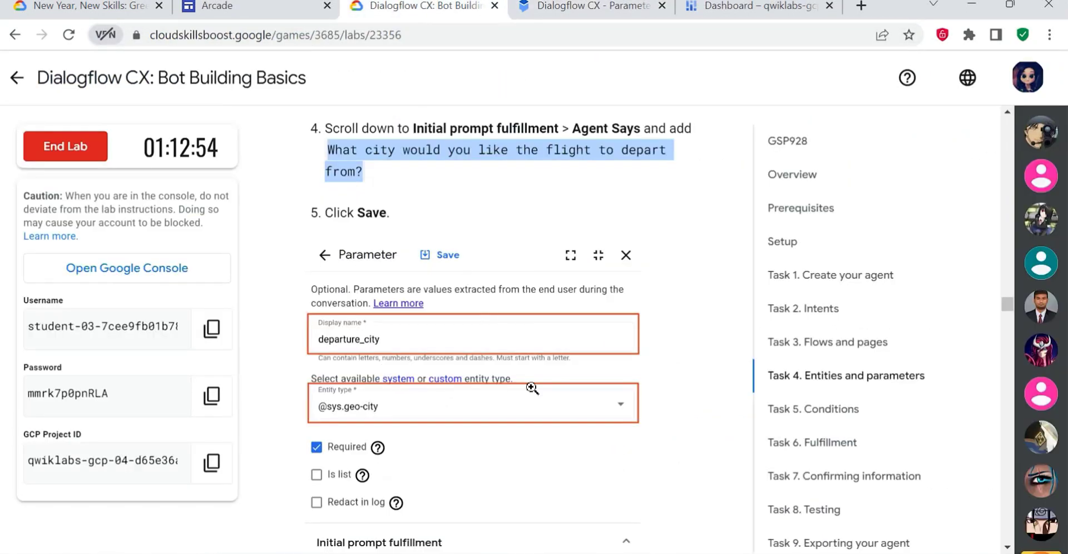
scroll(555, 434, down, 2)
scroll(555, 434, down, 2)
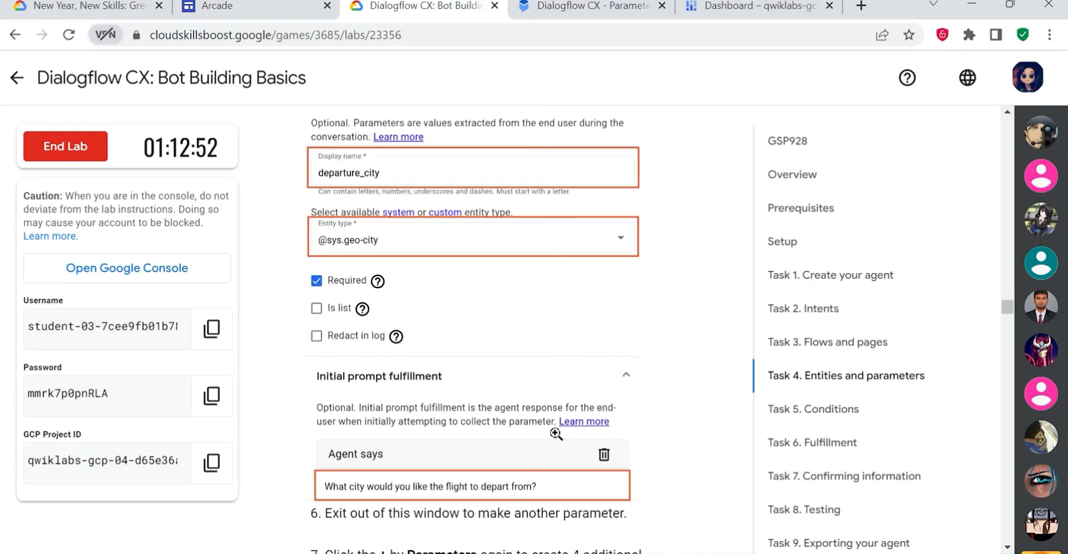
click(589, 5)
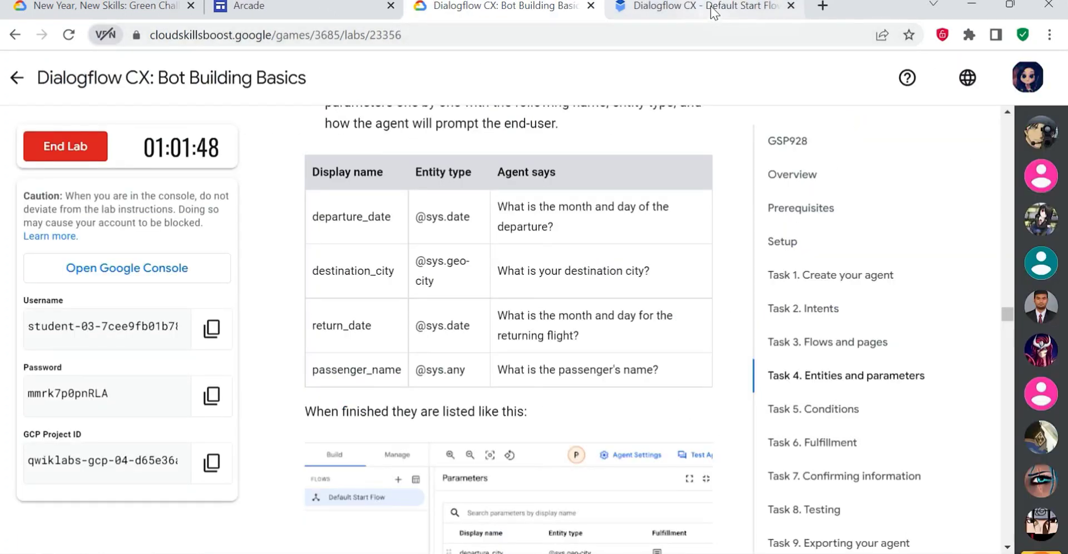
click(713, 13)
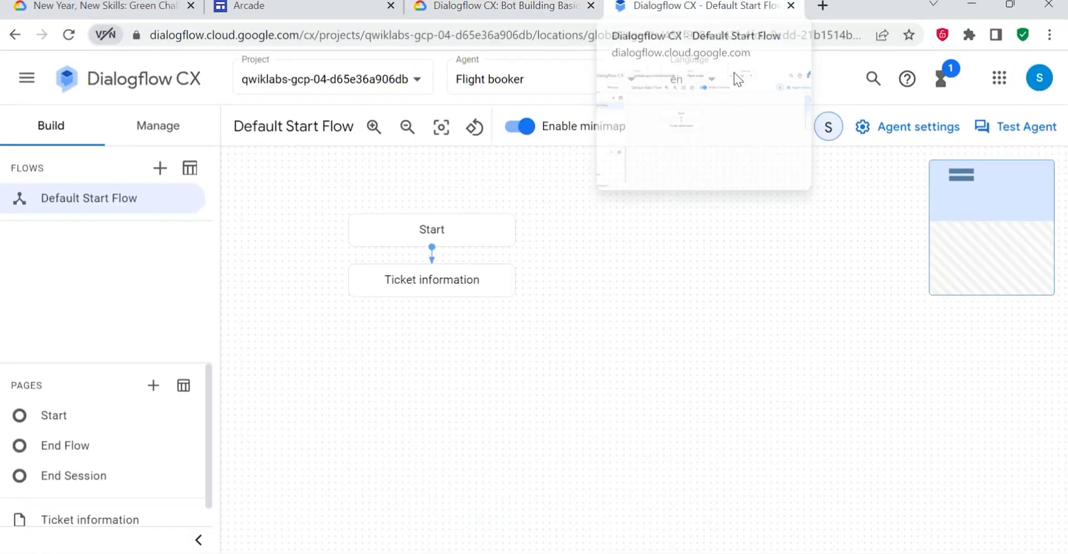
click(443, 285)
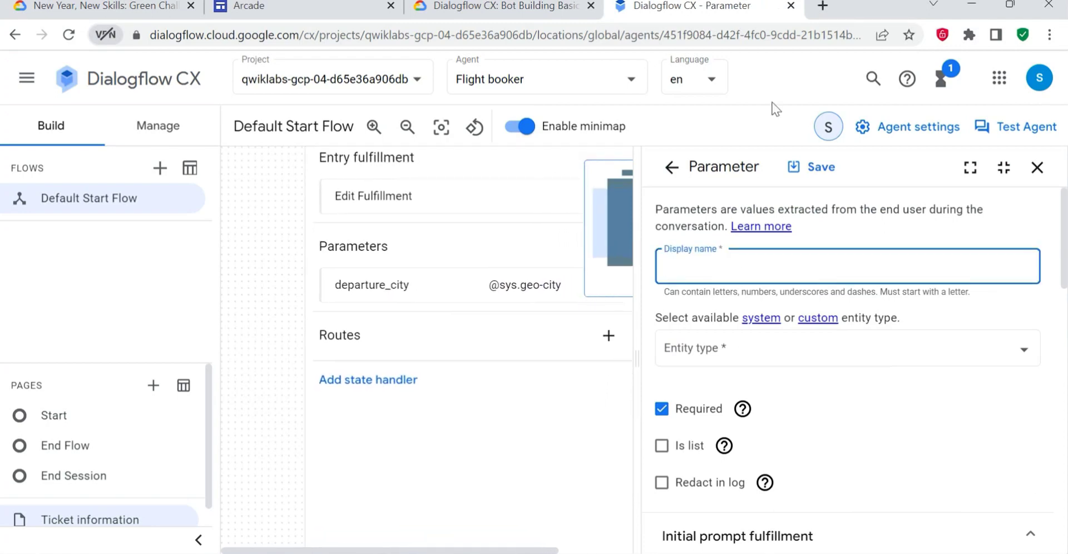
click(498, 6)
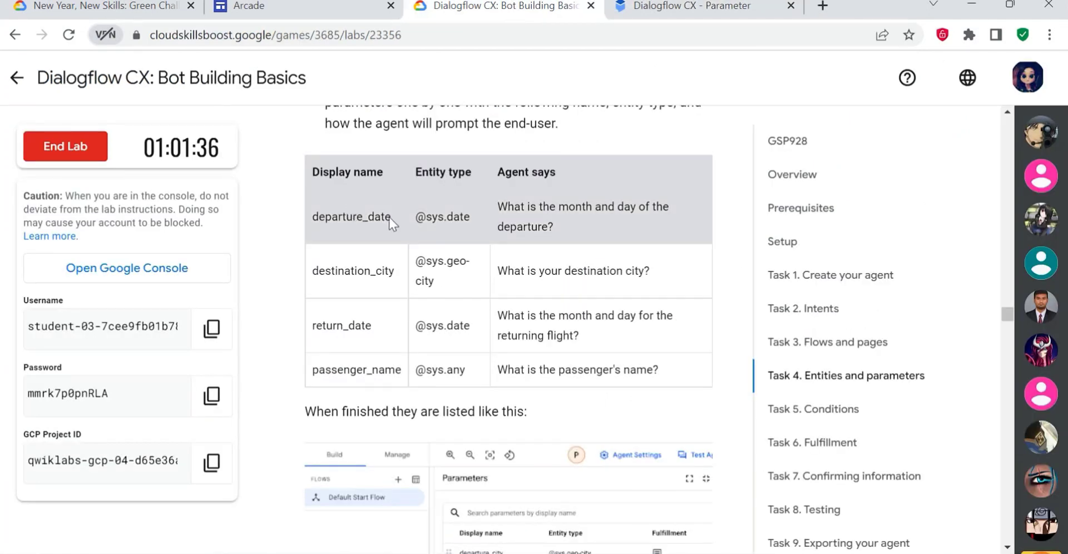
click(673, 7)
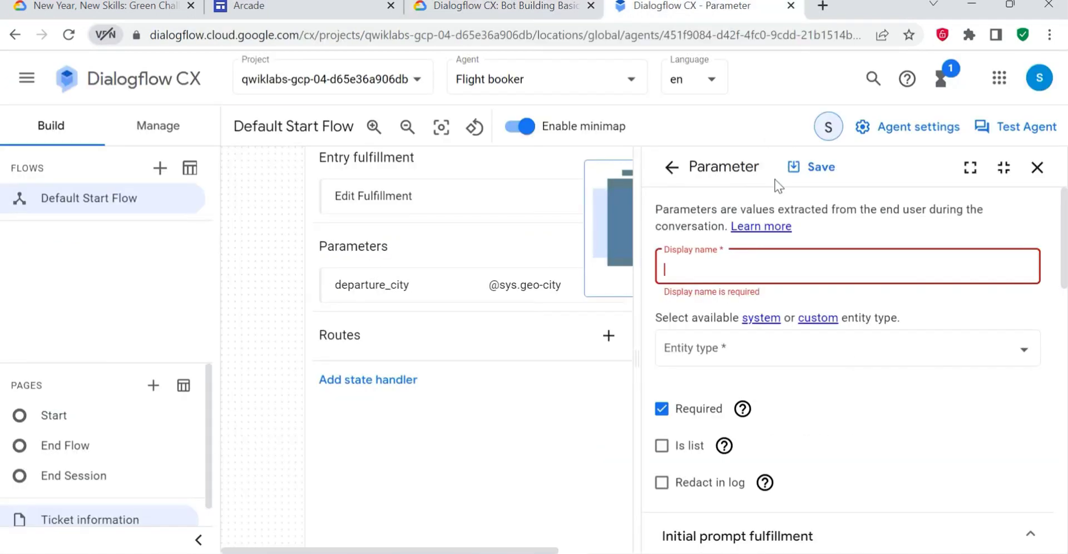
text(departure_date)
click(812, 345)
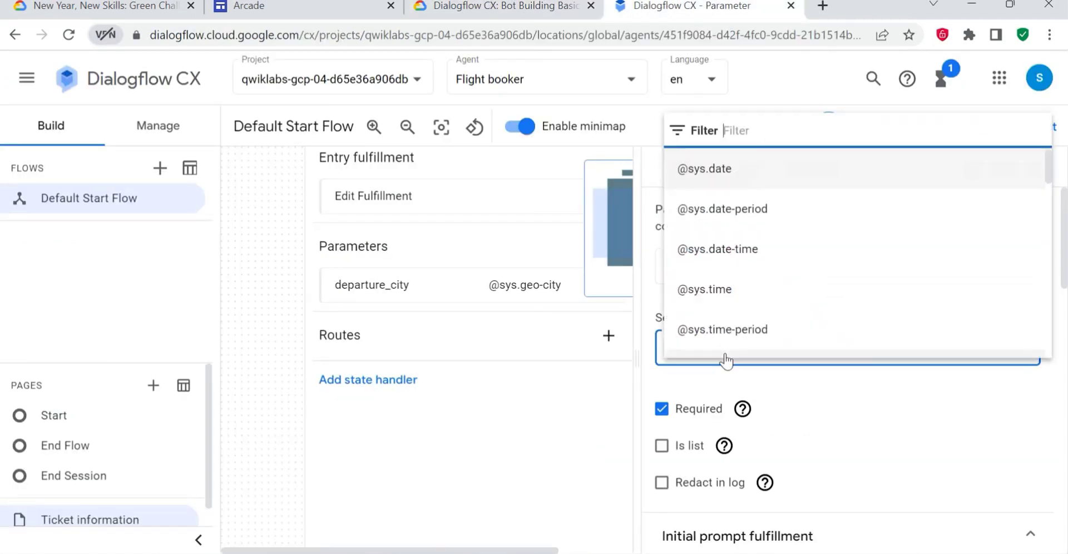
click(482, 7)
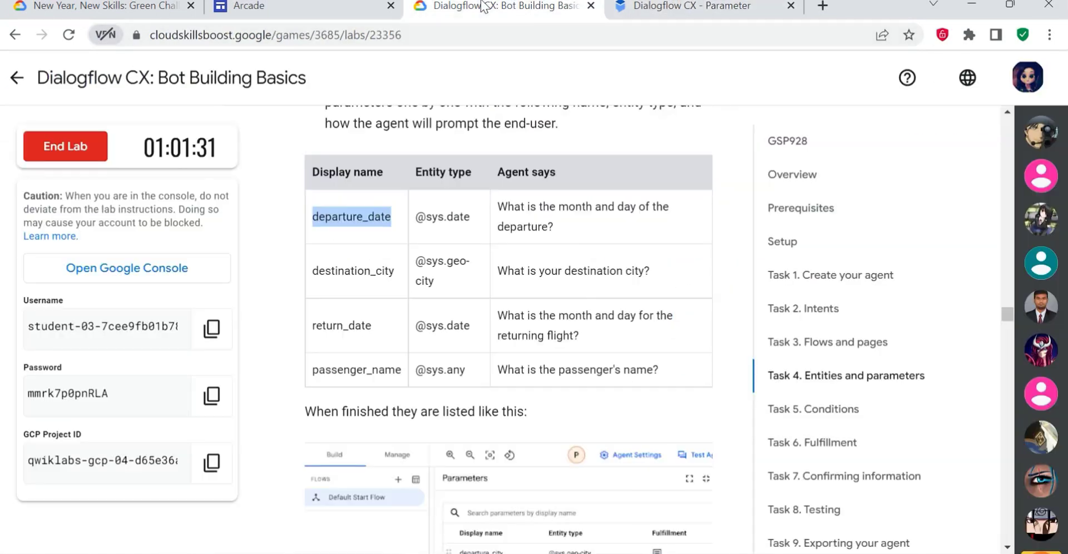
click(628, 5)
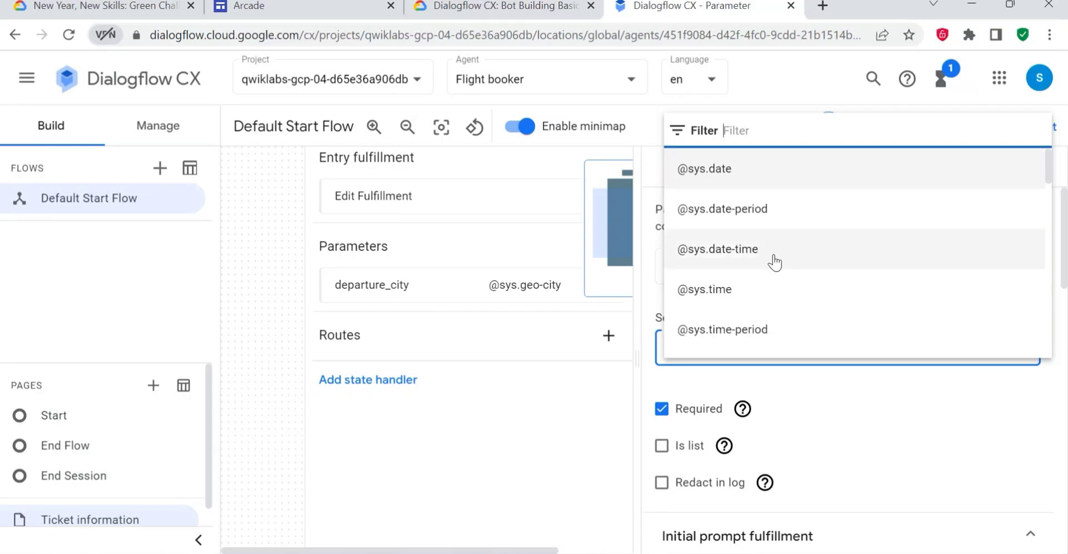
click(705, 169)
- Copy the departure_date prompt "What is the month and day of the departure?" from the lab's table and return to the parameter
scroll(802, 350, down, 3)
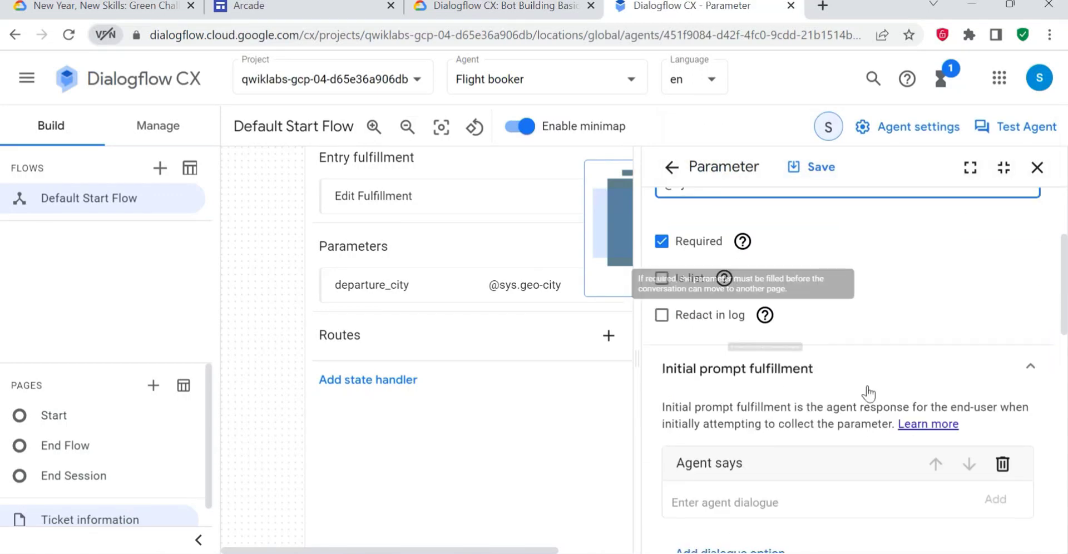
scroll(867, 393, down, 5)
click(500, 6)
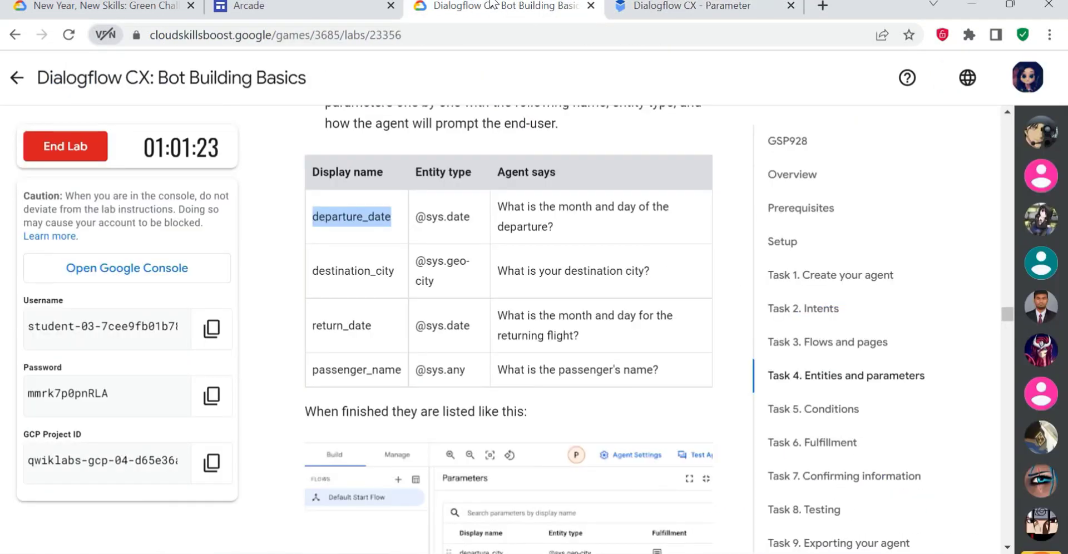
click(559, 232)
drag(559, 231, 493, 209)
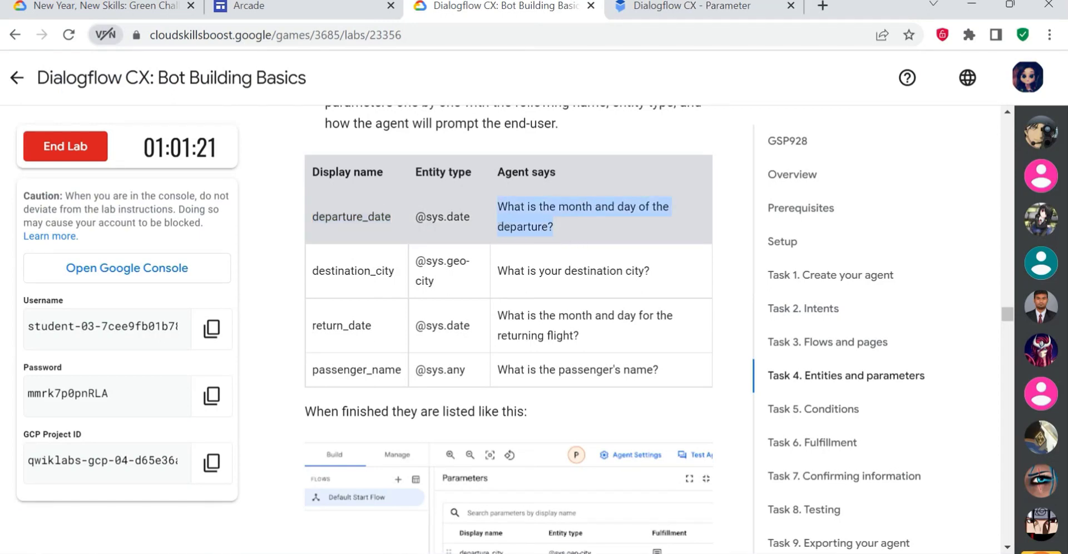
click(667, 7)
- Enter "What is the month and day of the departure?" as the agent dialogue in Initial prompt fulfillment and save the parameter
click(770, 248)
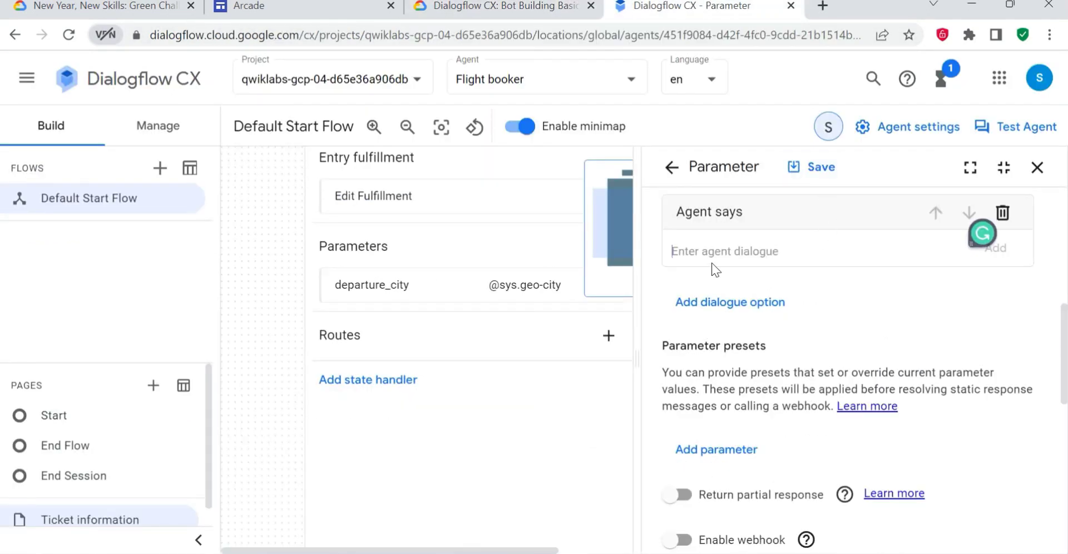
text(What is the month and day of the departure?)
scroll(797, 369, down, 3)
scroll(851, 367, down, 6)
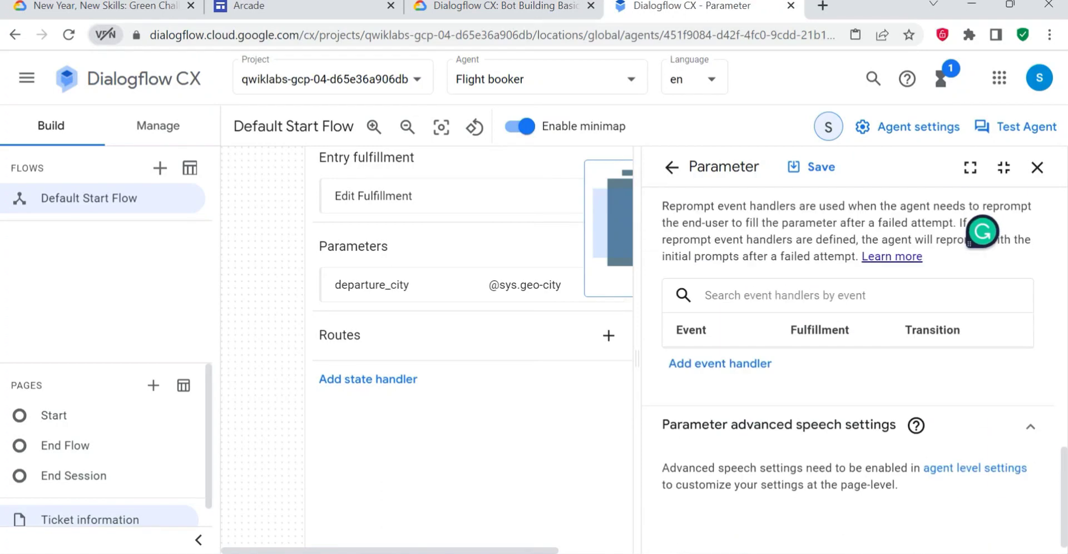
click(817, 166)
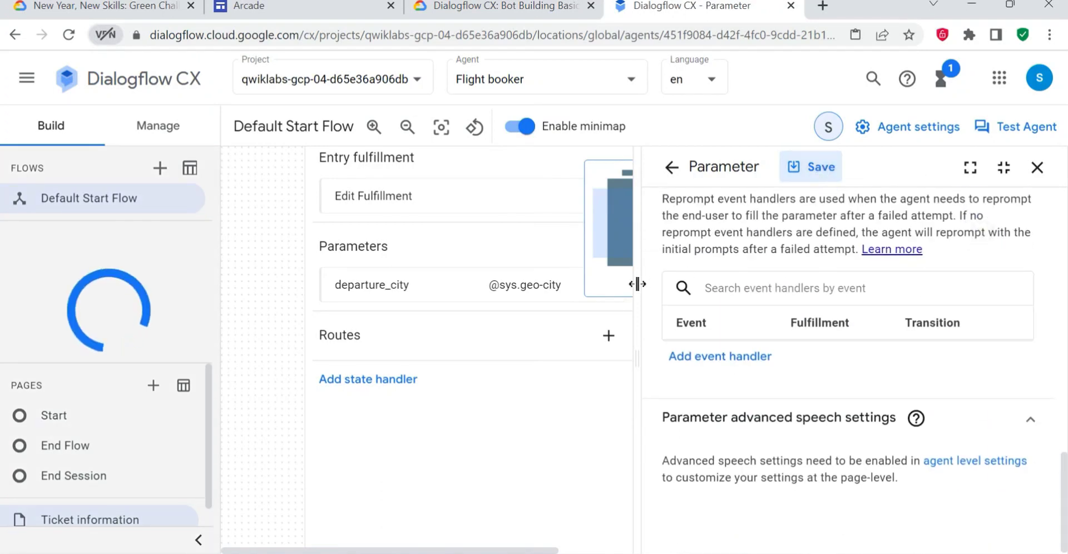
click(653, 514)
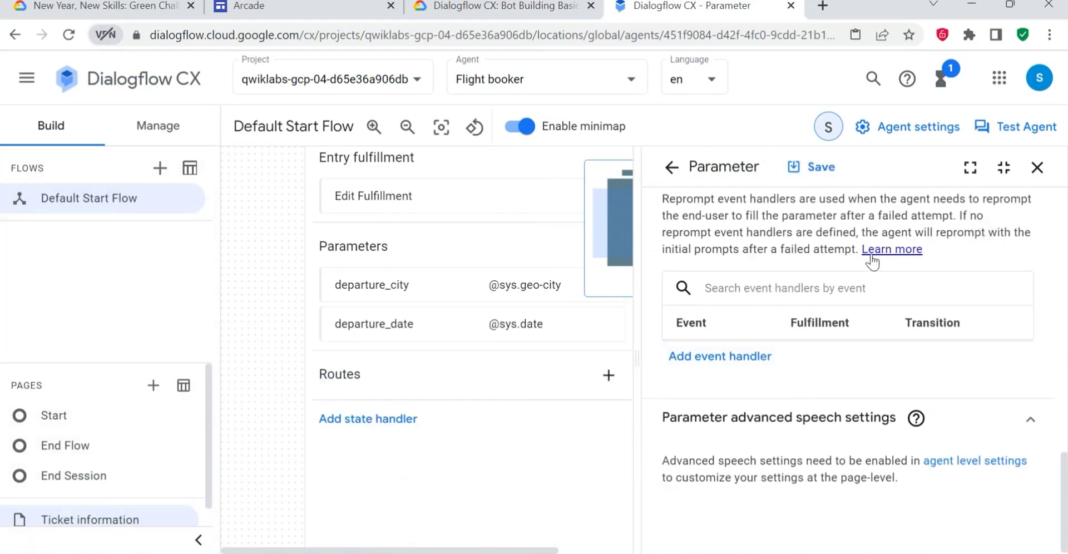
- Replace the open parameter's display name with destination_city, copied from the lab's table
scroll(870, 262, up, 10)
scroll(785, 238, up, 5)
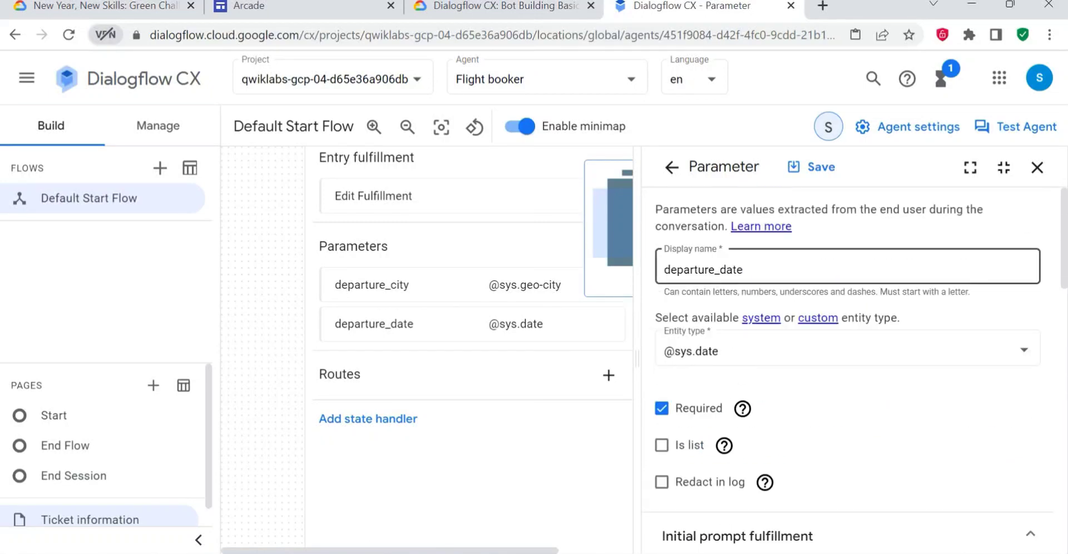
click(533, 5)
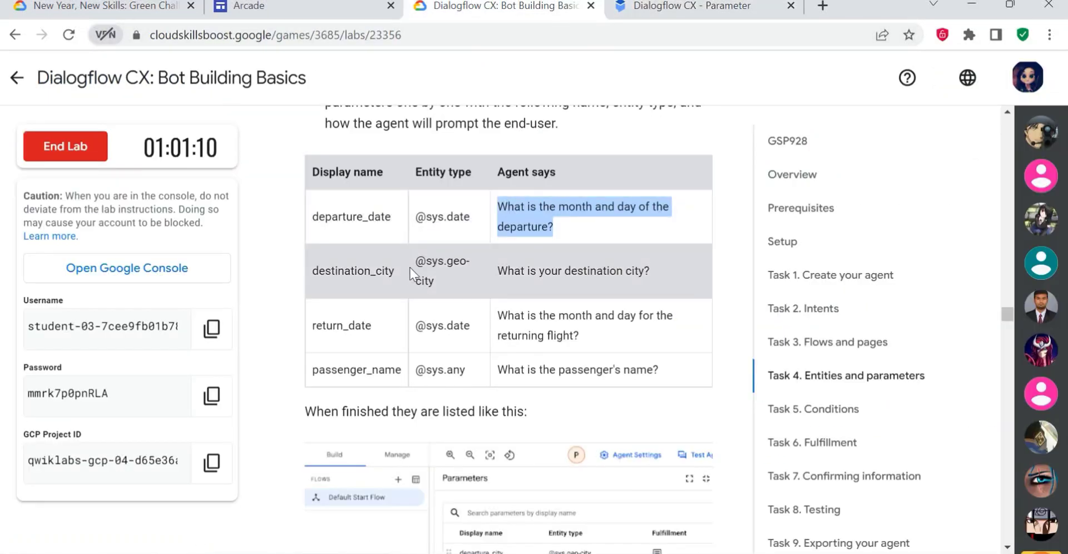
drag(389, 273, 302, 278)
click(396, 273)
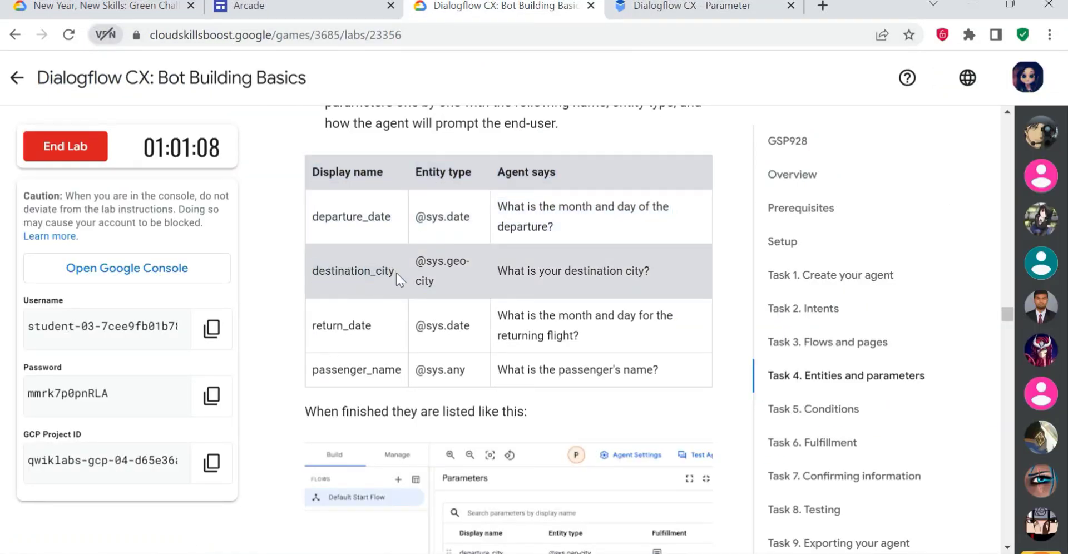
double_click(395, 272)
key(ctrl+c)
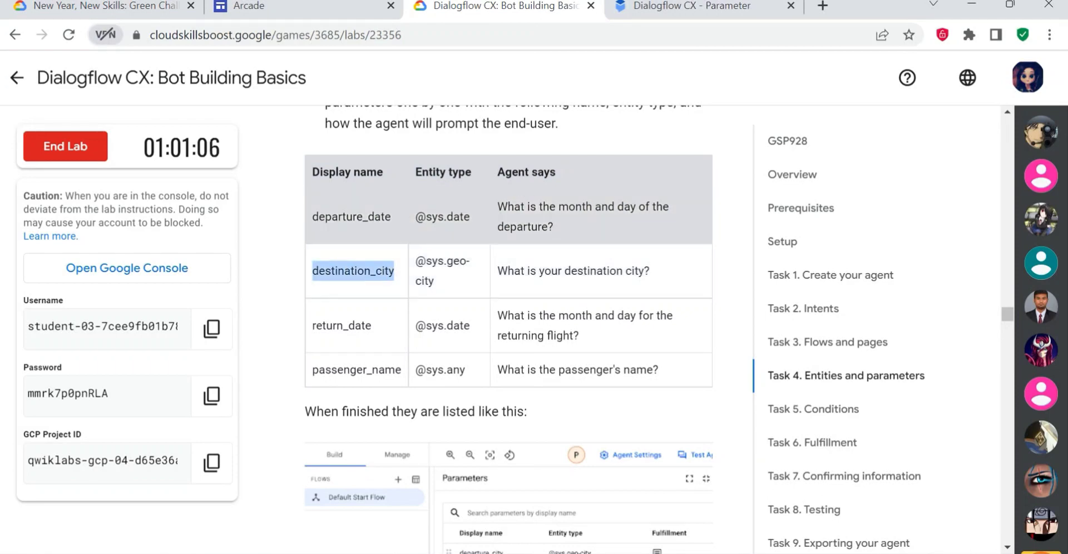
click(622, 8)
click(834, 269)
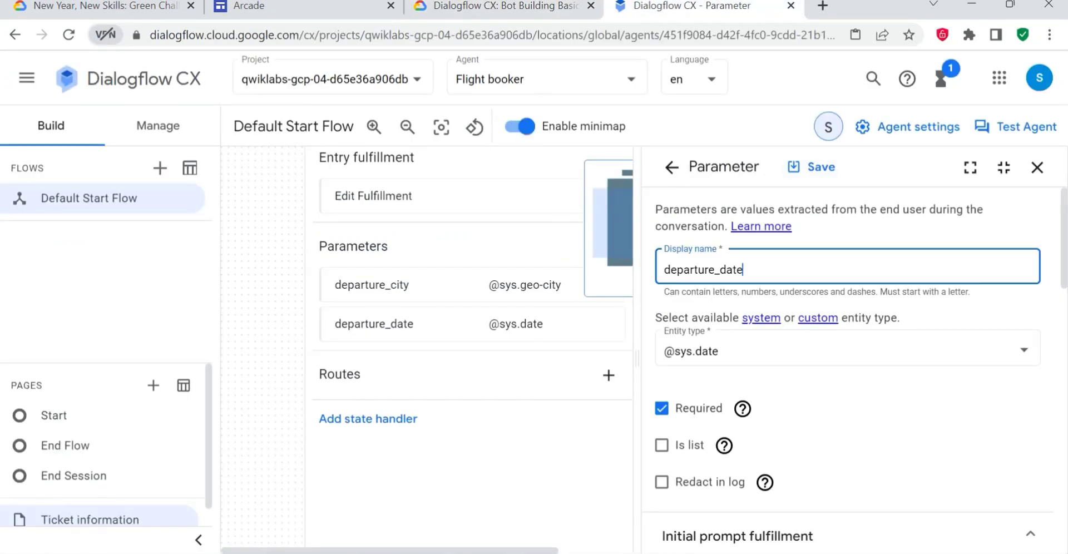
key(ctrl+a)
key(ctrl+v)
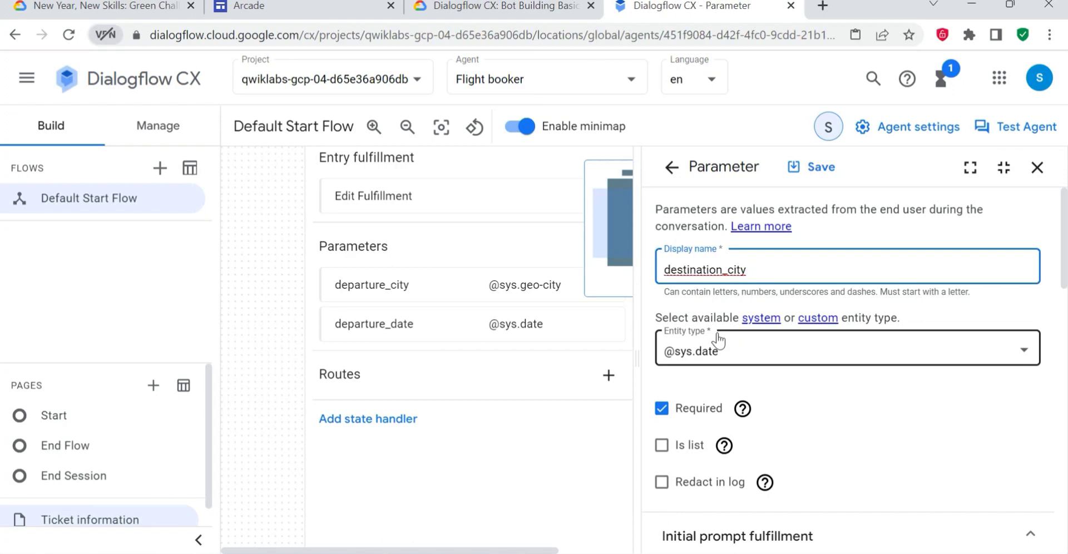
click(495, 7)
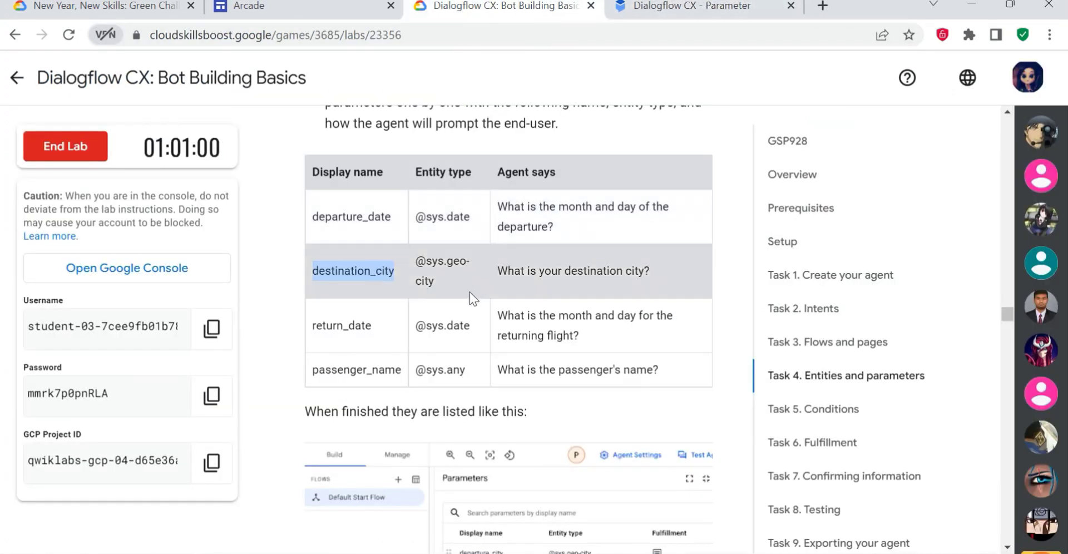
click(724, 5)
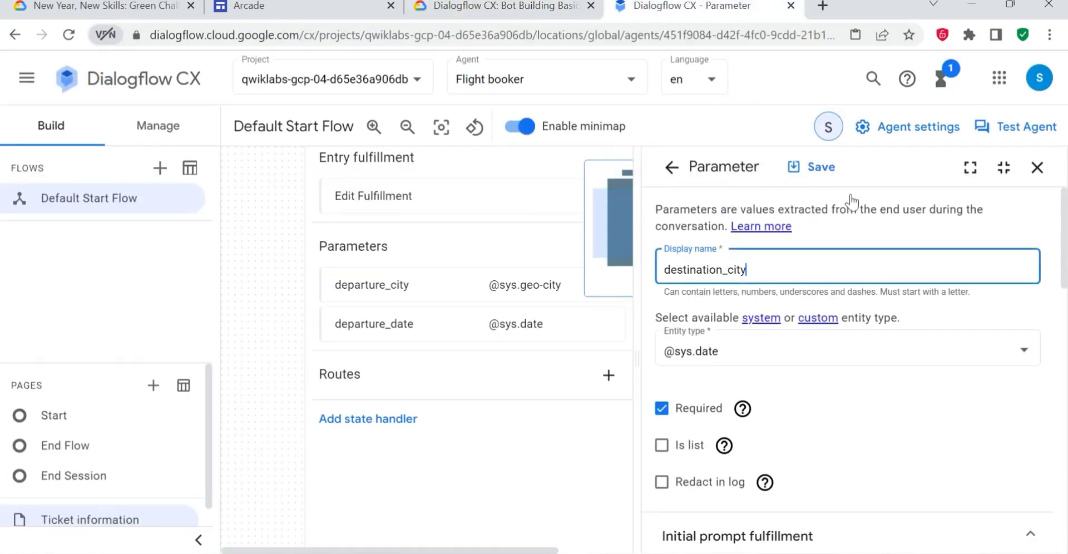
click(738, 361)
scroll(770, 278, down, 1)
scroll(770, 278, down, 10)
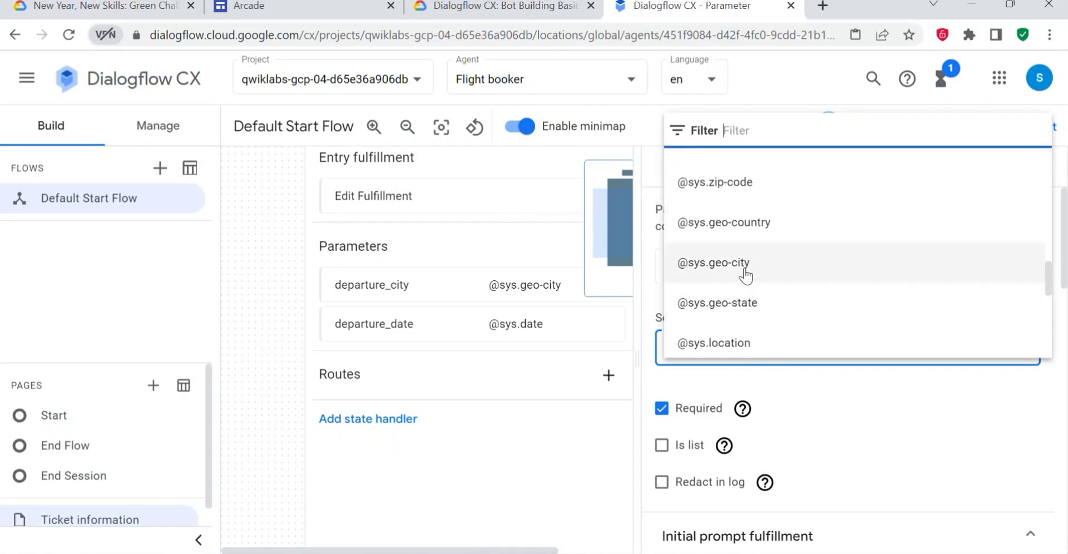
click(764, 262)
- Remove the "What is the month and day of the departure?" dialogue from the parameter's initial prompt
scroll(797, 386, down, 6)
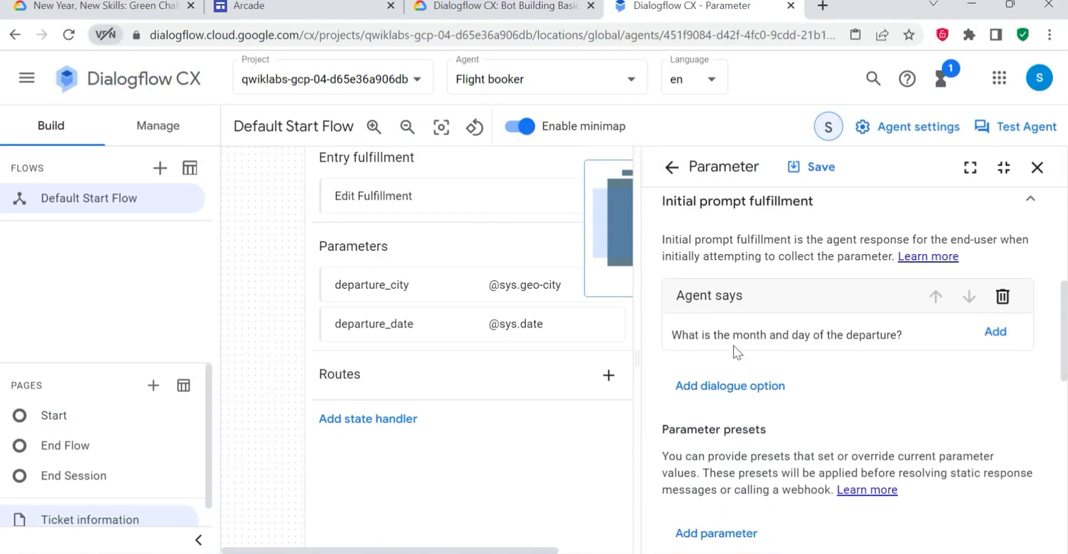
click(995, 332)
drag(901, 335, 723, 334)
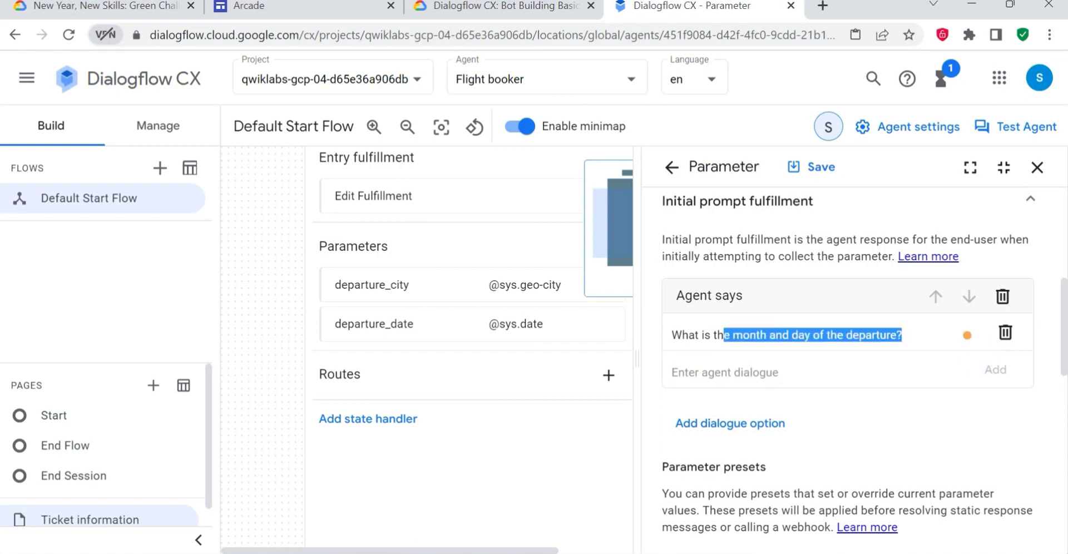
click(1005, 333)
- Add "What is your destination city?" from the lab's table as the agent dialogue in Initial prompt fulfillment and save the parameter
click(445, 6)
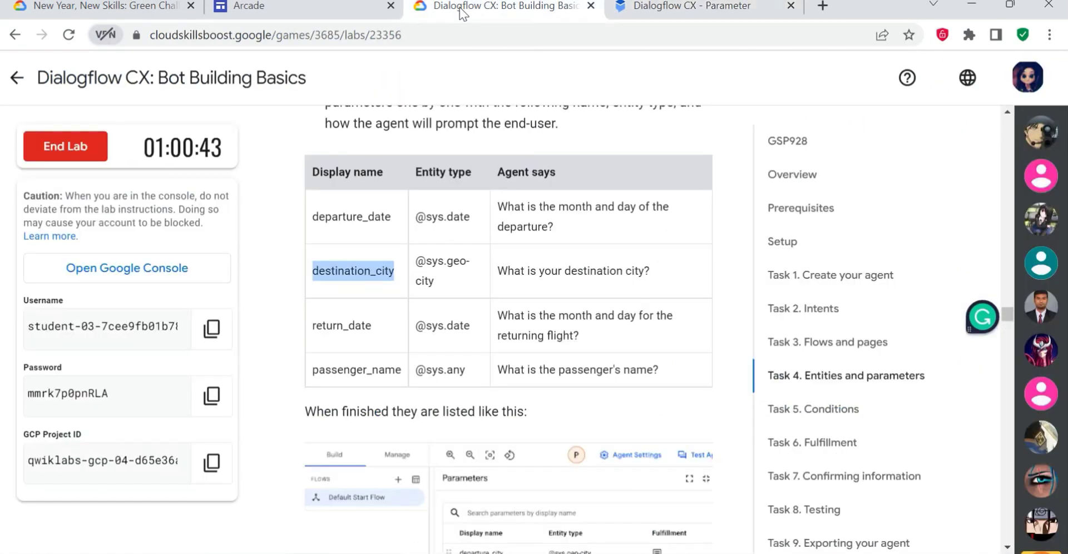
drag(673, 272, 495, 274)
key(ctrl+c)
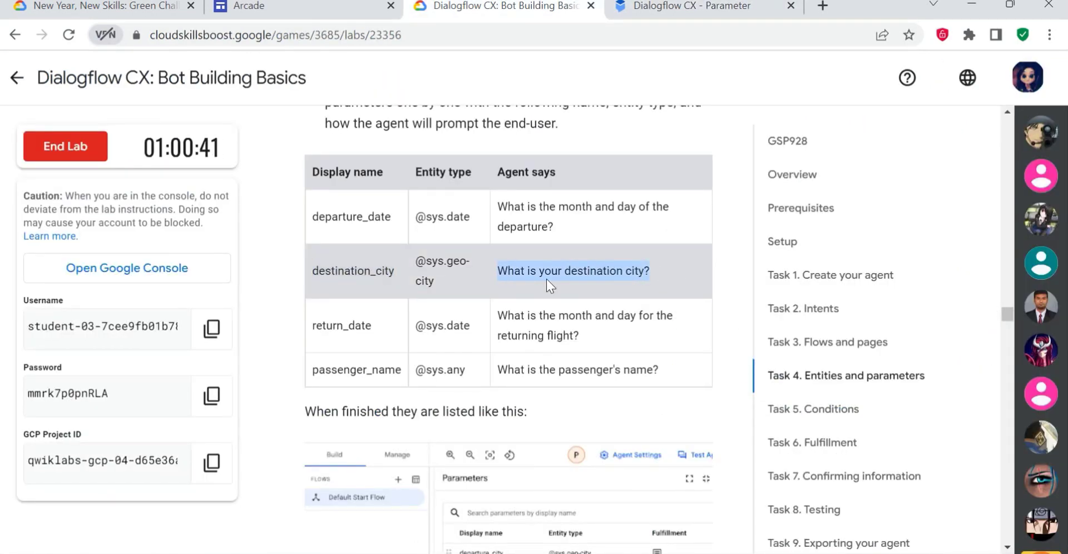
click(660, 8)
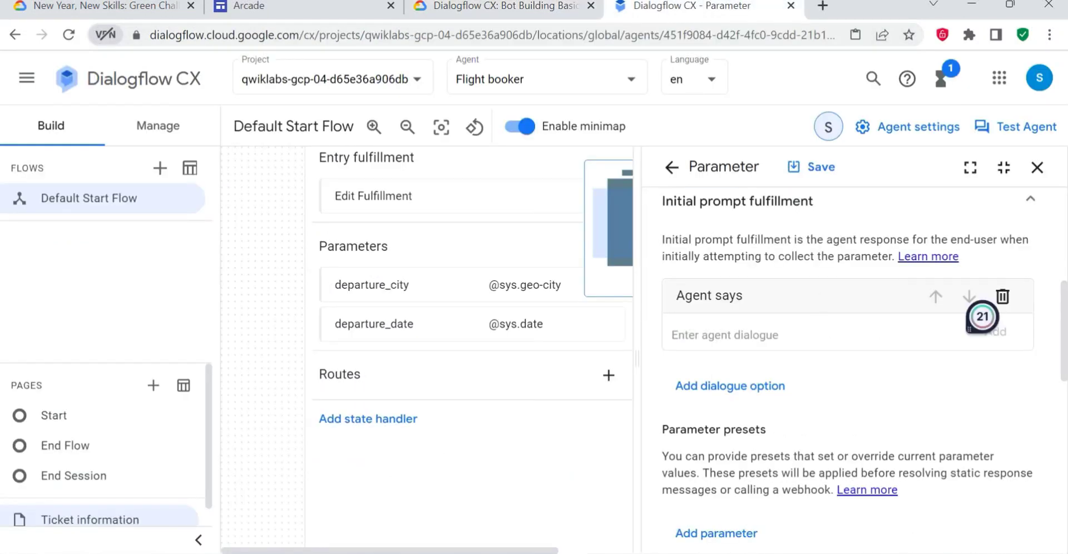
key(ctrl+v)
scroll(874, 439, down, 10)
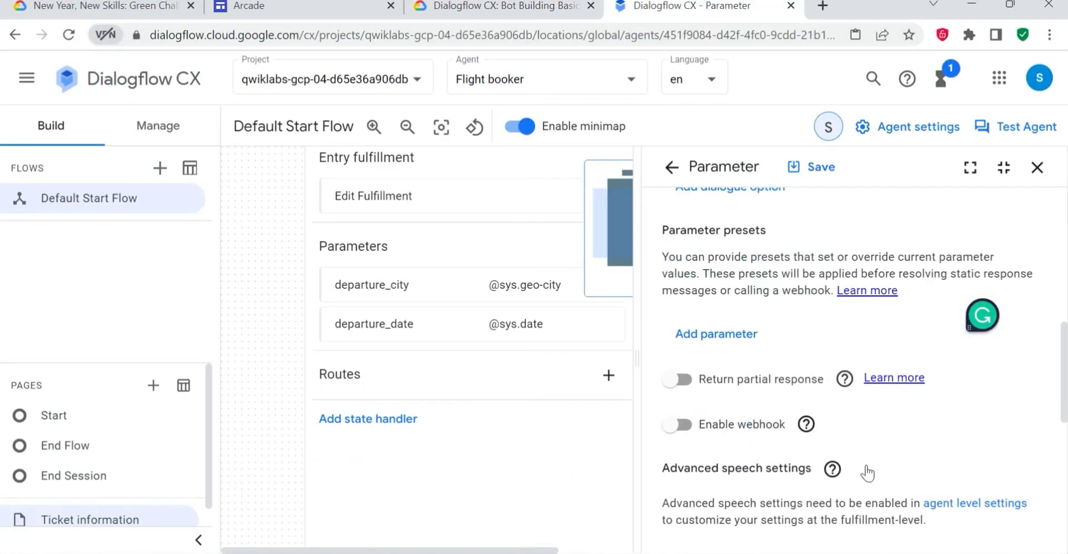
scroll(854, 470, up, 10)
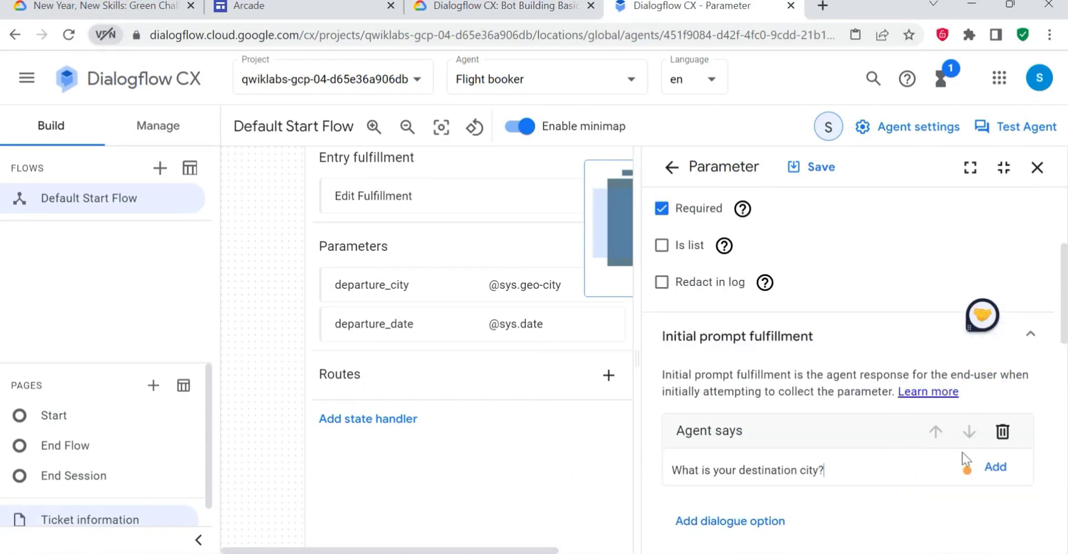
click(999, 474)
scroll(814, 497, down, 5)
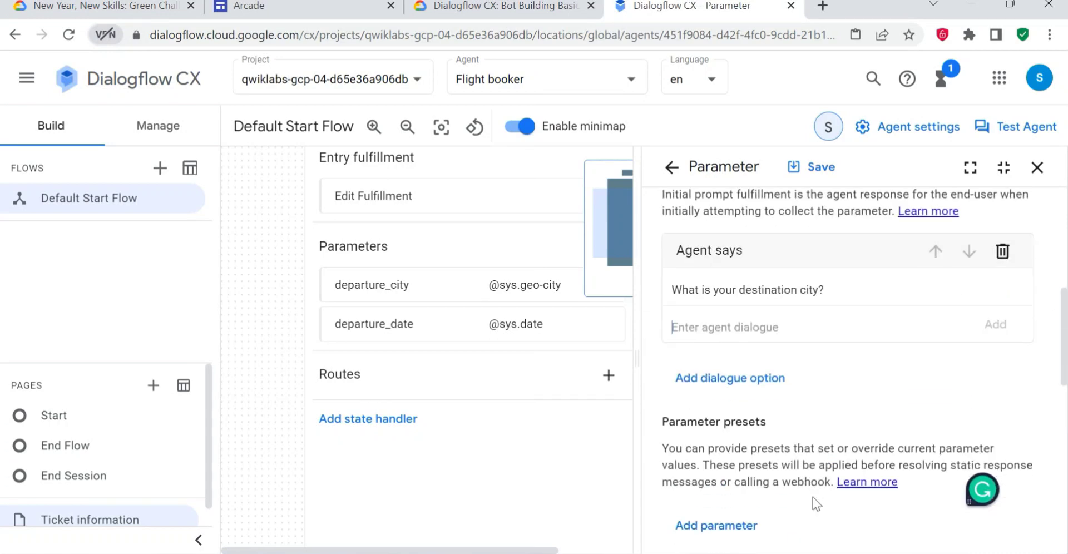
scroll(811, 477, down, 5)
click(822, 167)
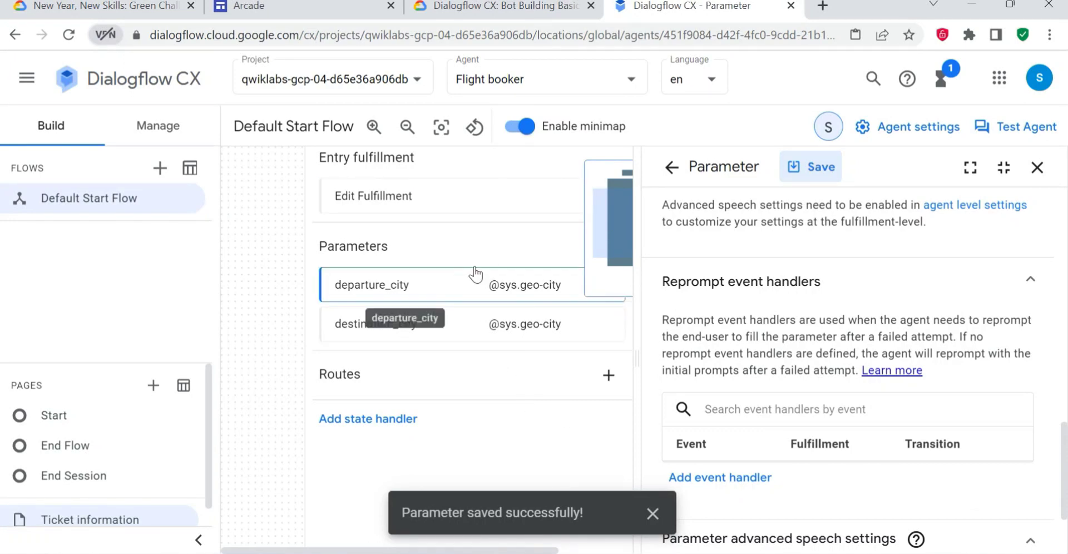
- Return to the parameters list, copy the name departure_date from the lab's table and switch back to Dialogflow CX
click(478, 6)
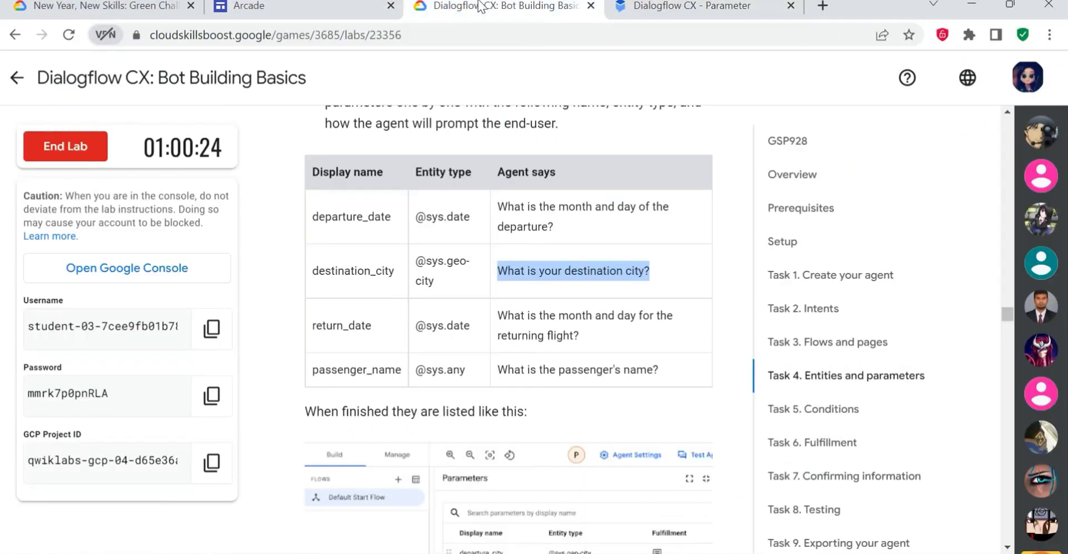
click(661, 6)
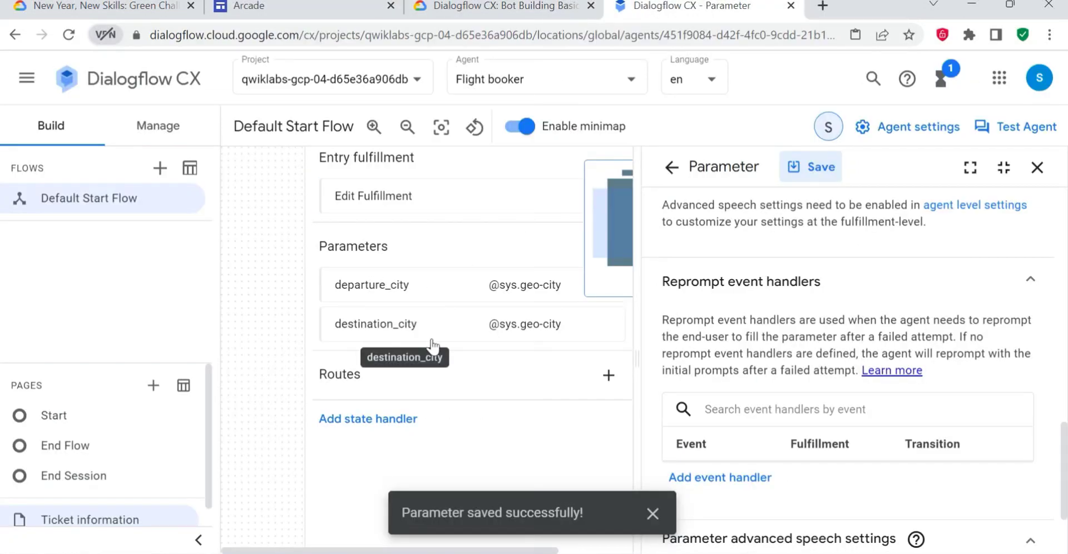
click(672, 167)
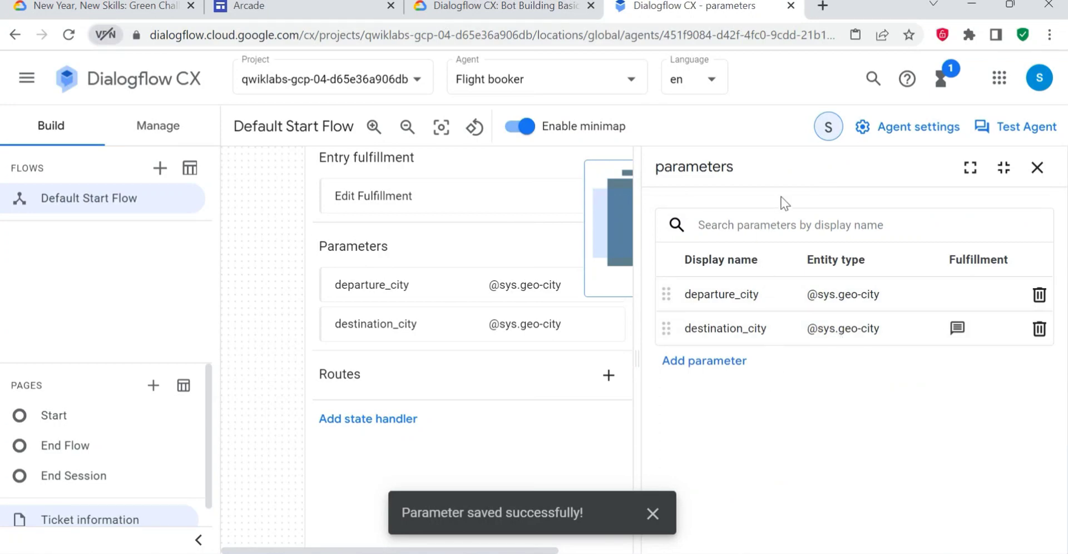
click(514, 7)
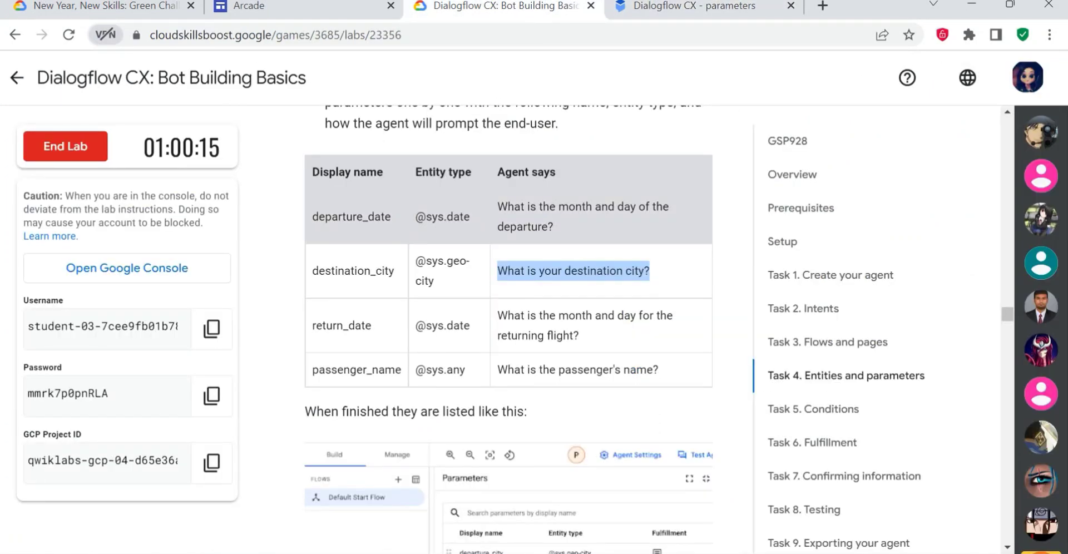
drag(391, 218, 309, 221)
key(ctrl+Tab)
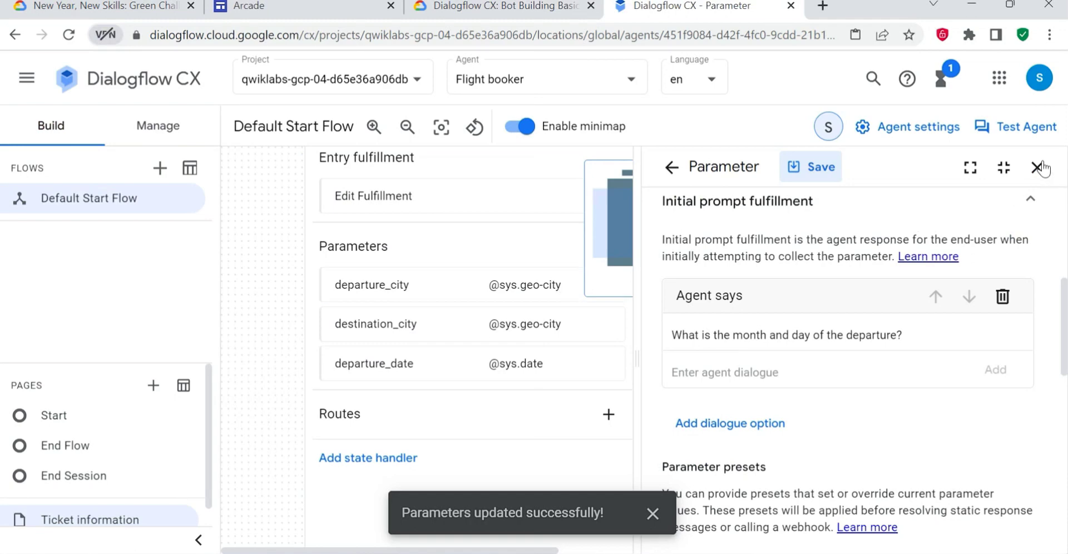
- Return to the parameters list and start a new parameter with the display name return_date copied from the lab's table
click(671, 166)
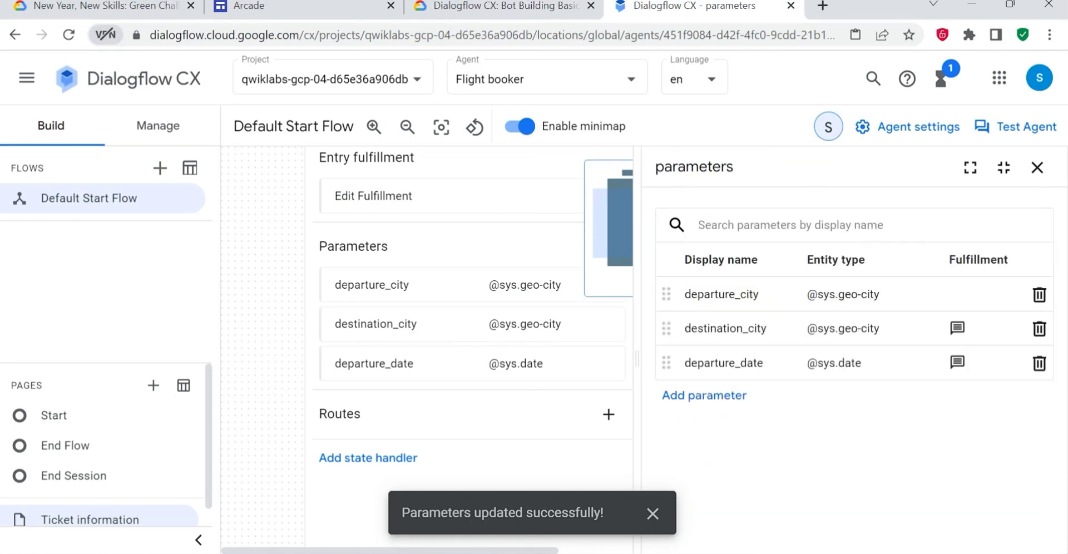
click(702, 394)
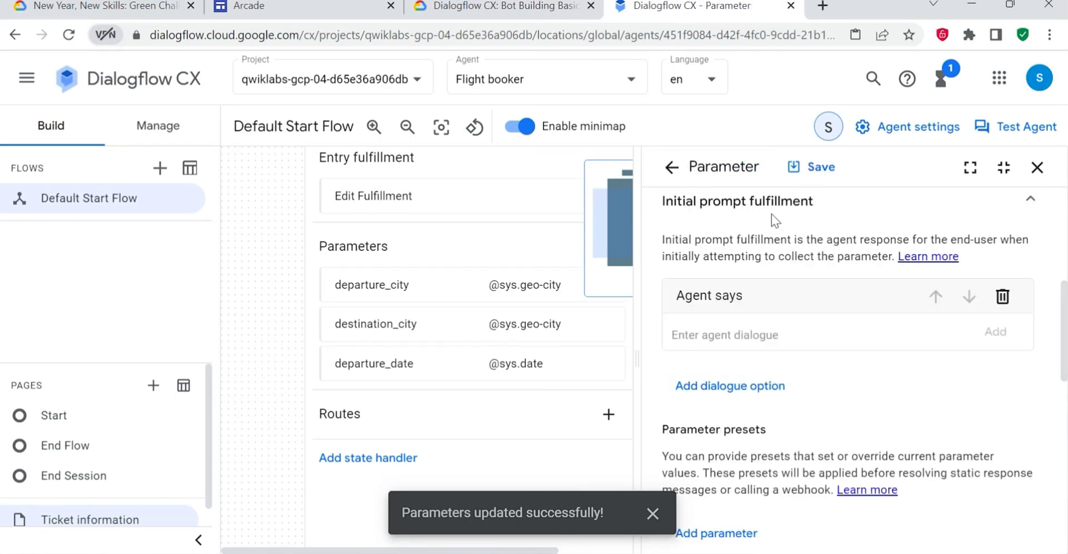
click(406, 4)
double_click(342, 325)
key(ctrl+c)
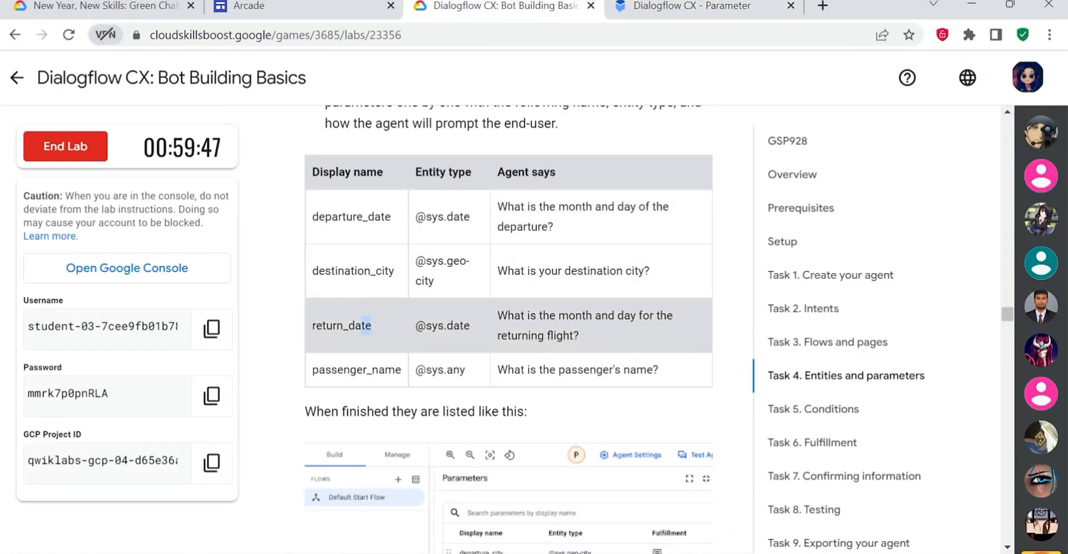
click(684, 5)
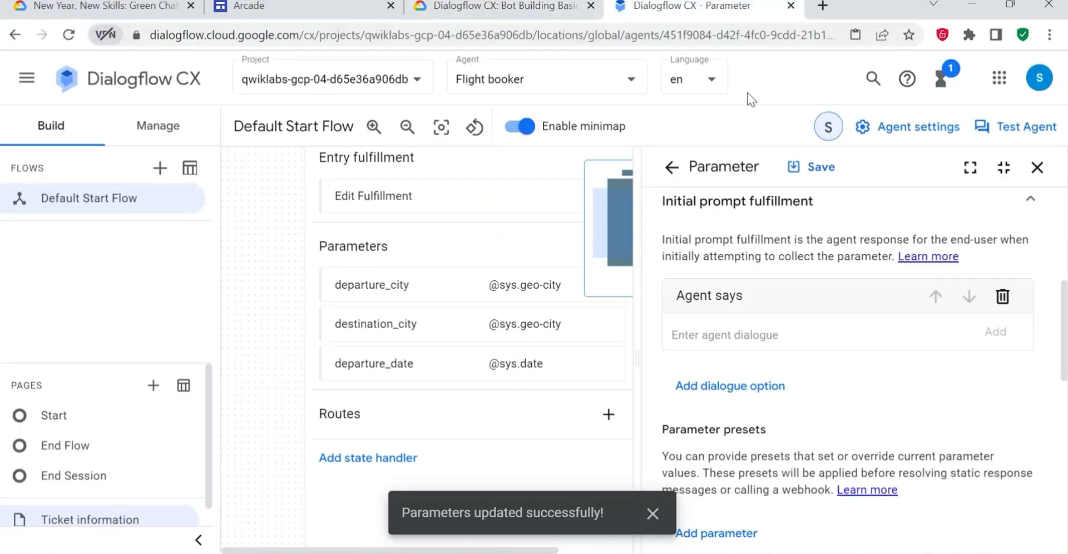
scroll(796, 291, up, 5)
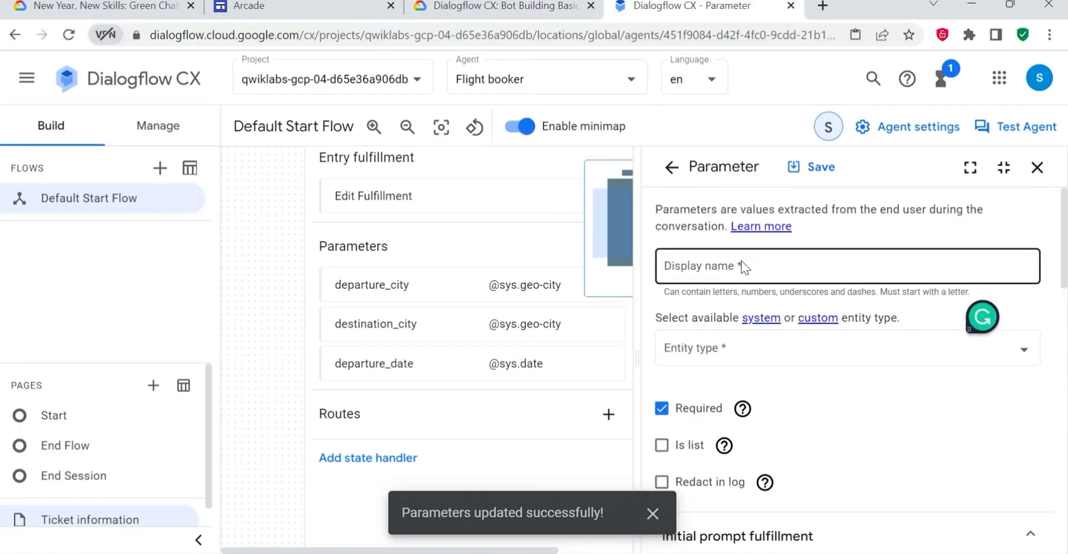
click(741, 266)
key(ctrl+v)
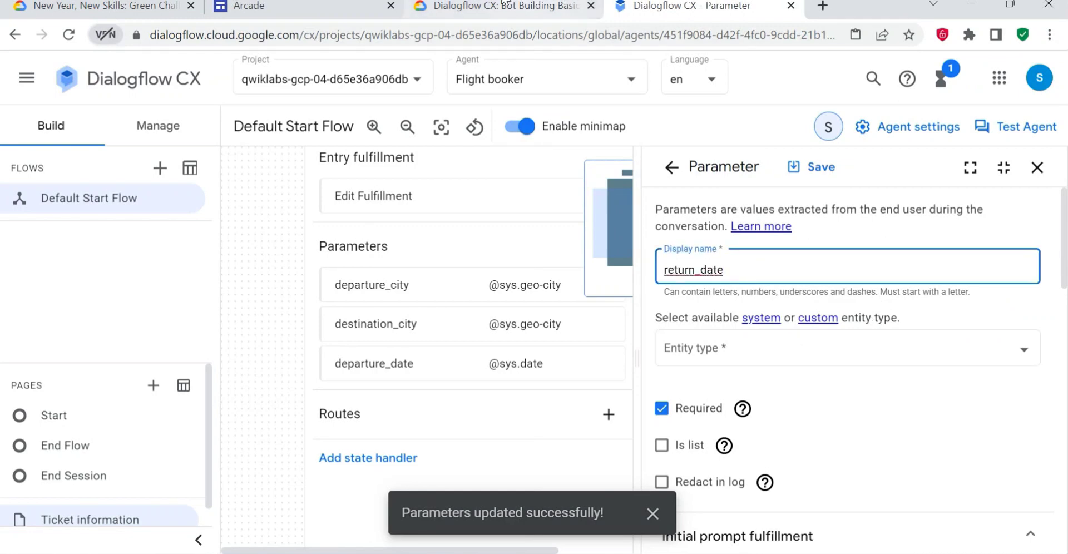
click(477, 4)
click(636, 5)
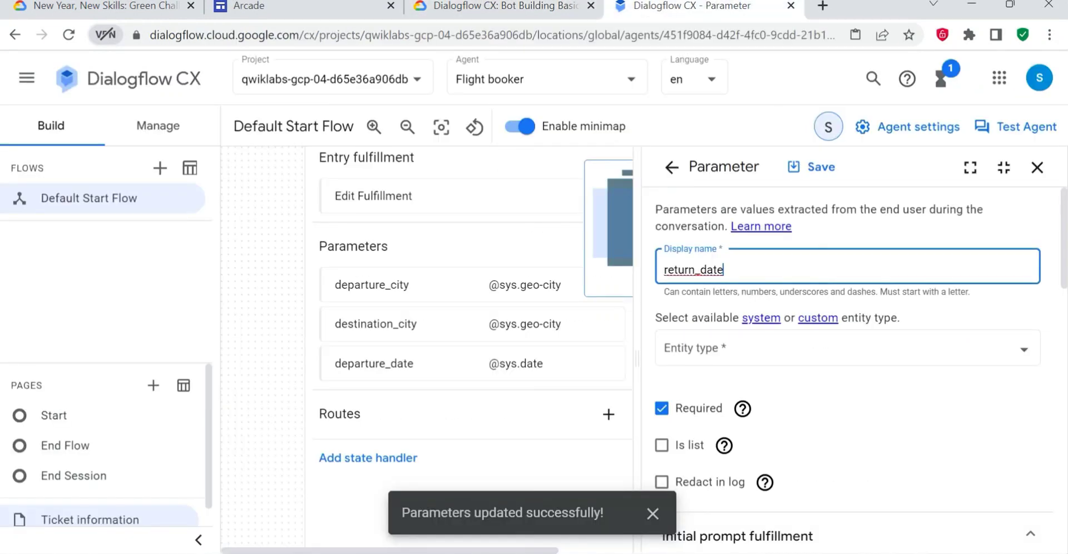
click(727, 356)
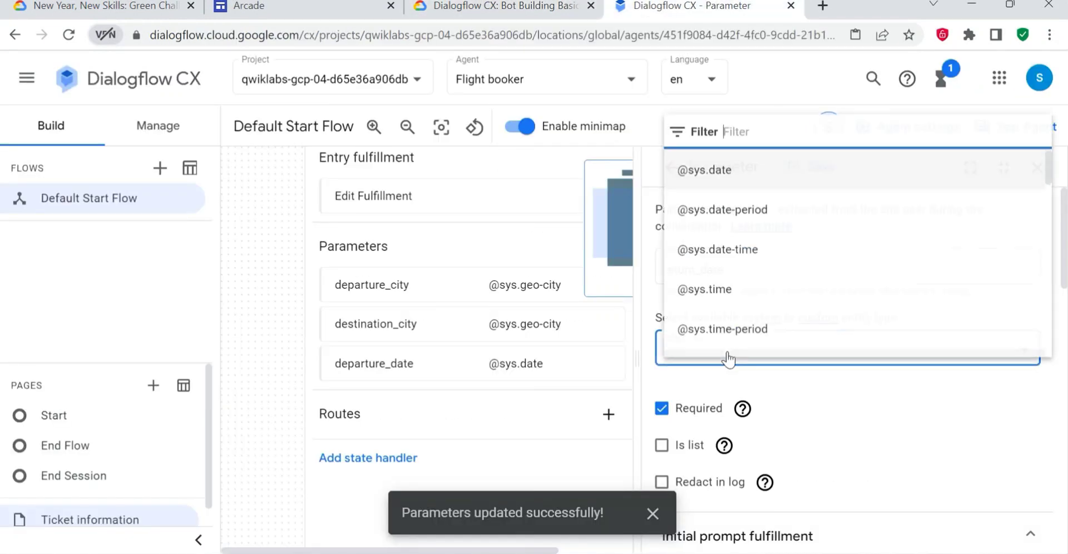
click(715, 170)
- Enter "What is the month and day for the returning flight?" from the lab's table as the initial prompt's agent dialogue and save the parameter
scroll(762, 461, down, 3)
scroll(773, 472, down, 6)
scroll(773, 471, up, 3)
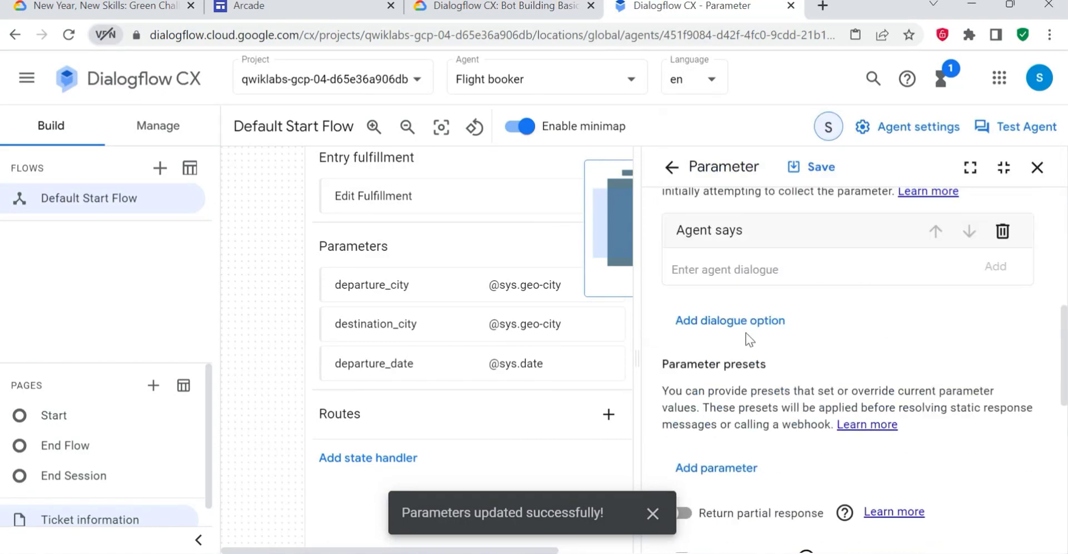
scroll(778, 445, down, 5)
scroll(784, 427, up, 5)
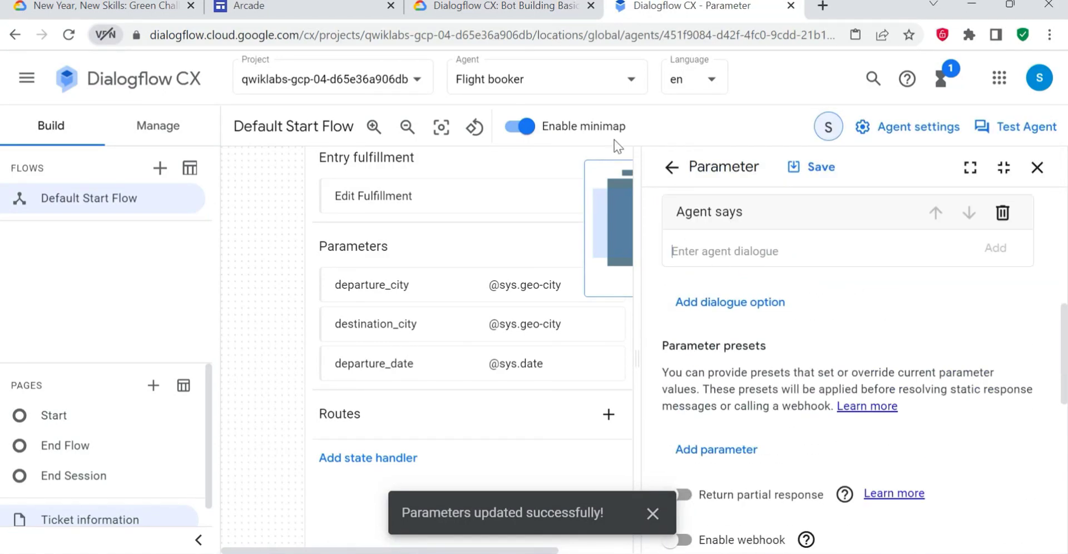
click(490, 7)
drag(605, 339, 497, 315)
key(ctrl+c)
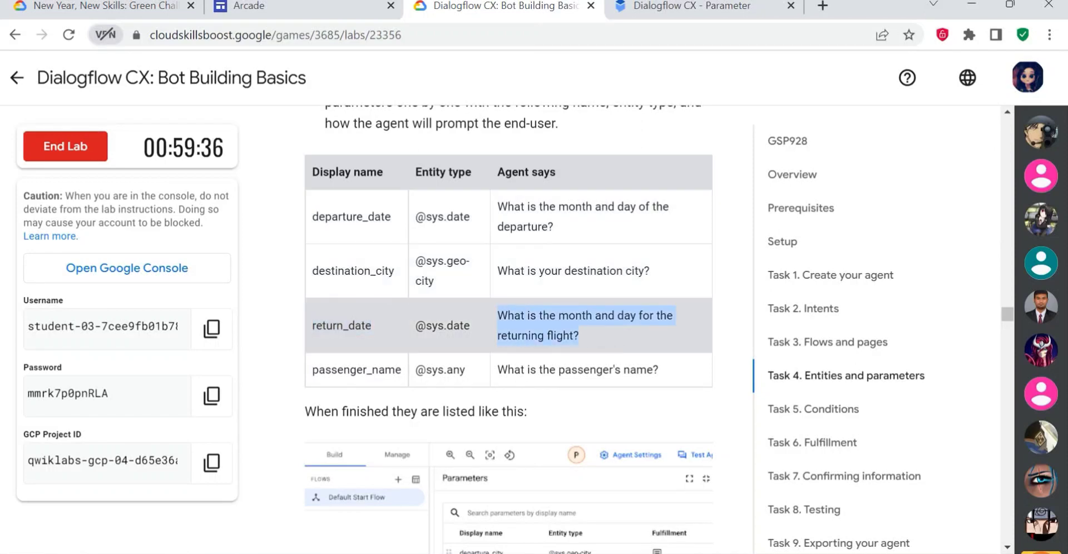
click(630, 4)
click(706, 259)
key(ctrl+v)
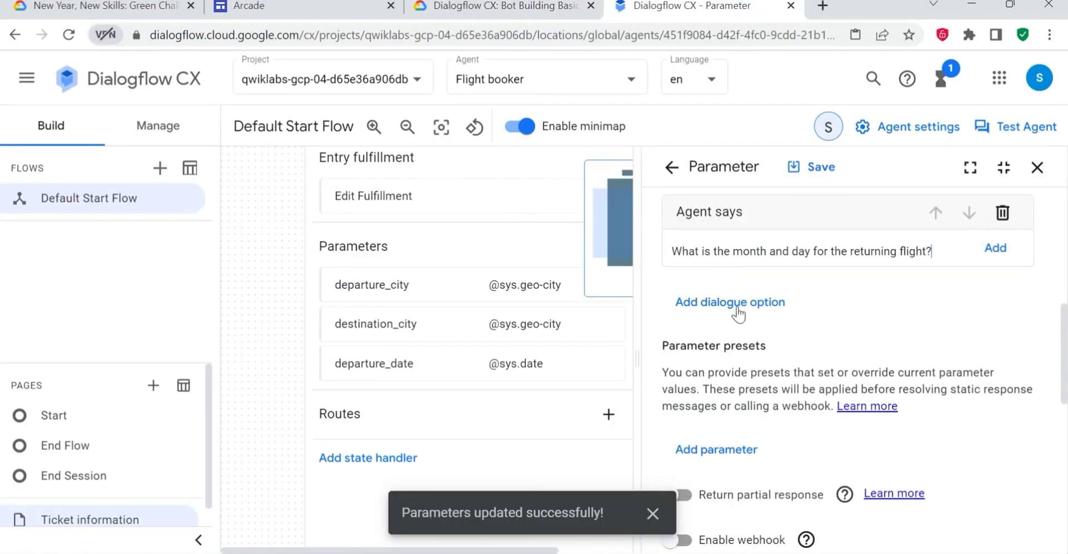
scroll(838, 346, down, 5)
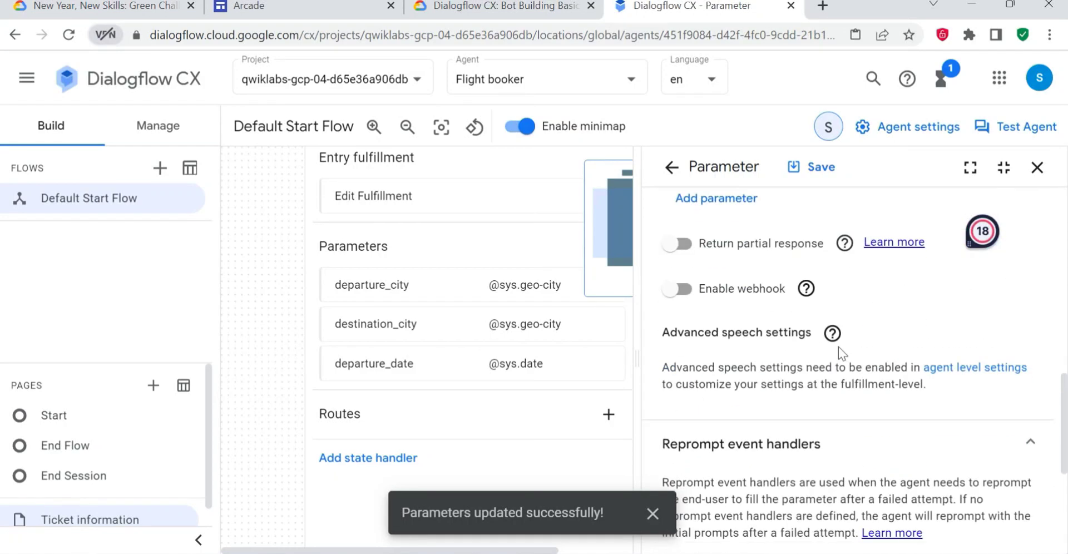
click(816, 168)
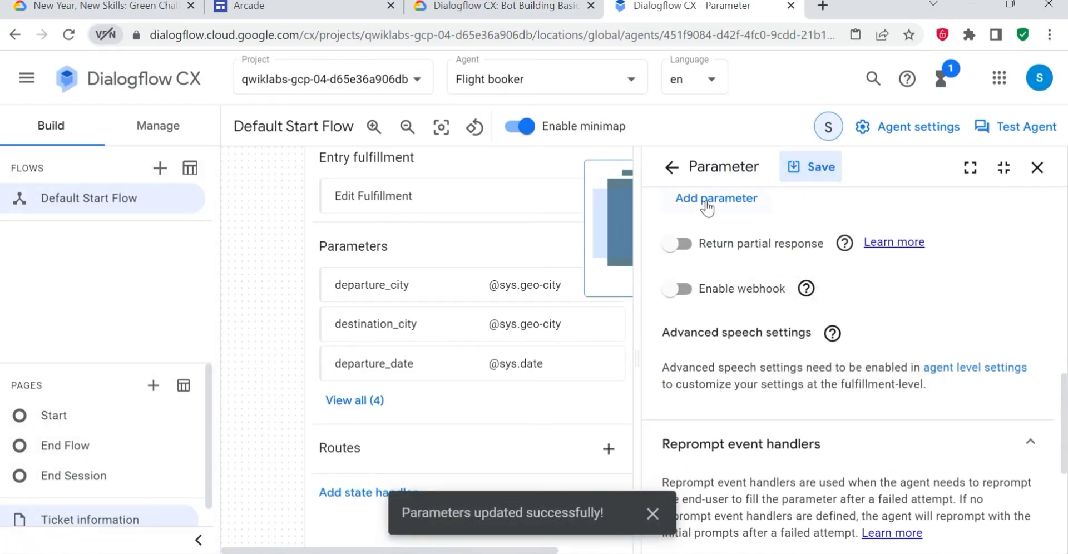
- Return to the parameters list and start another parameter with the display name passenger_name copied from the lab's table
click(679, 173)
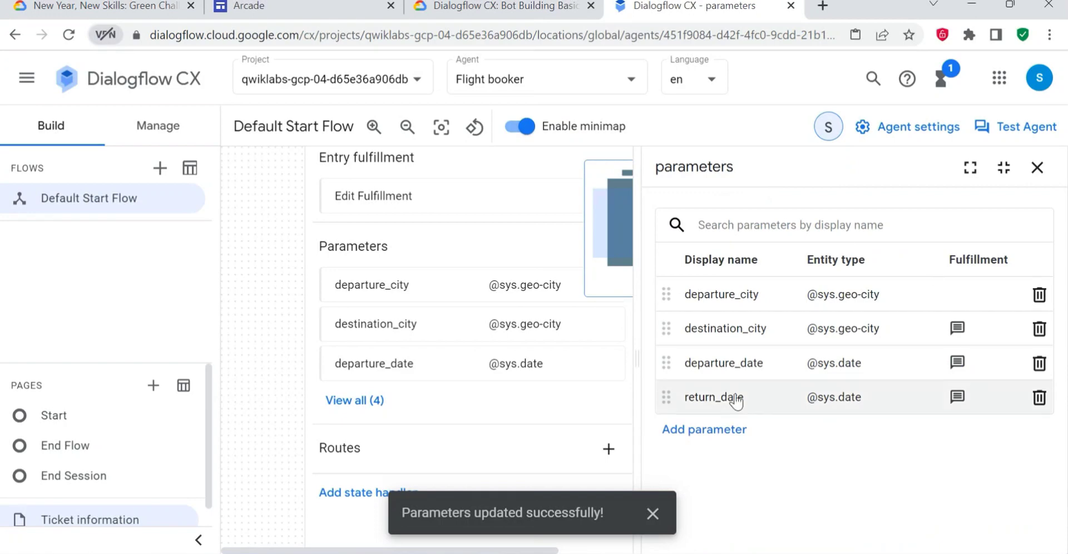
click(699, 430)
click(503, 7)
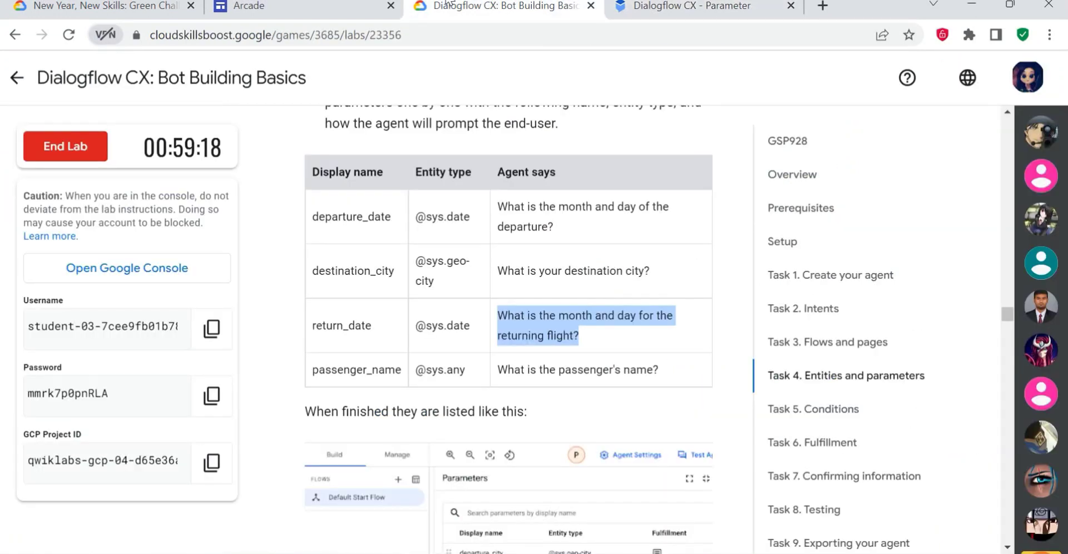
mouse_move(397, 369)
mouse_down()
mouse_move(310, 369)
mouse_move(402, 368)
mouse_up()
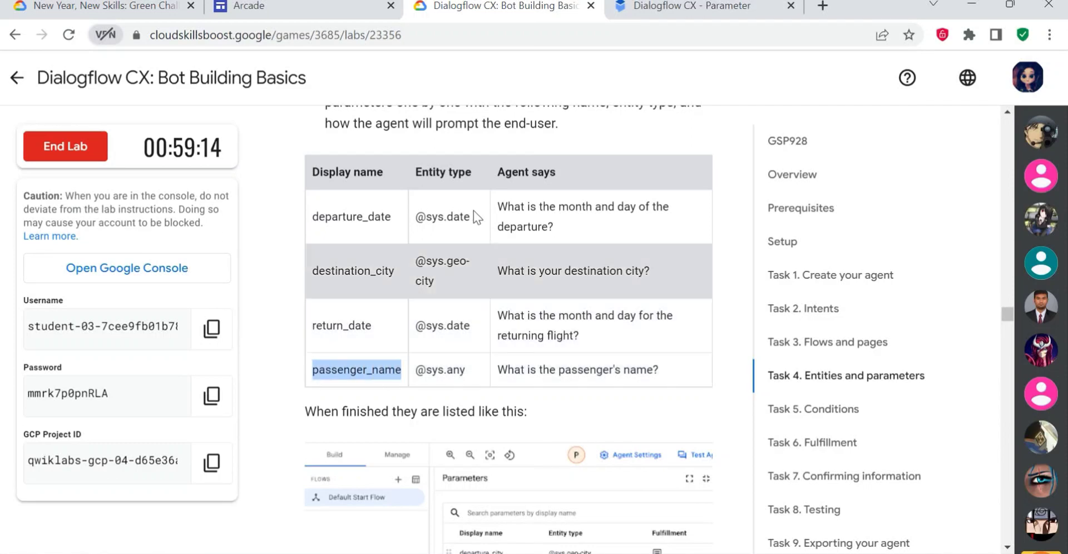
click(640, 6)
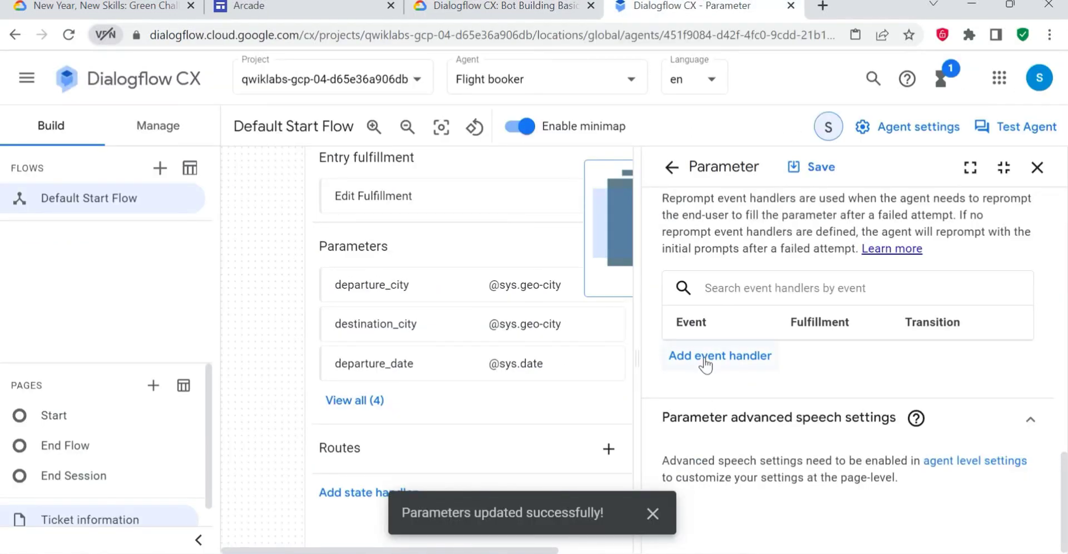
scroll(799, 294, up, 15)
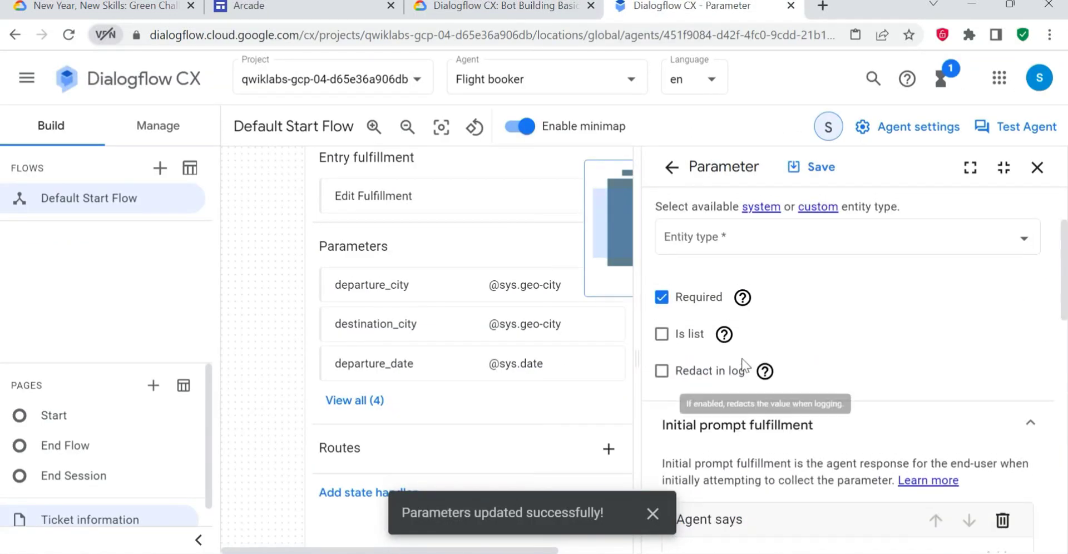
click(739, 258)
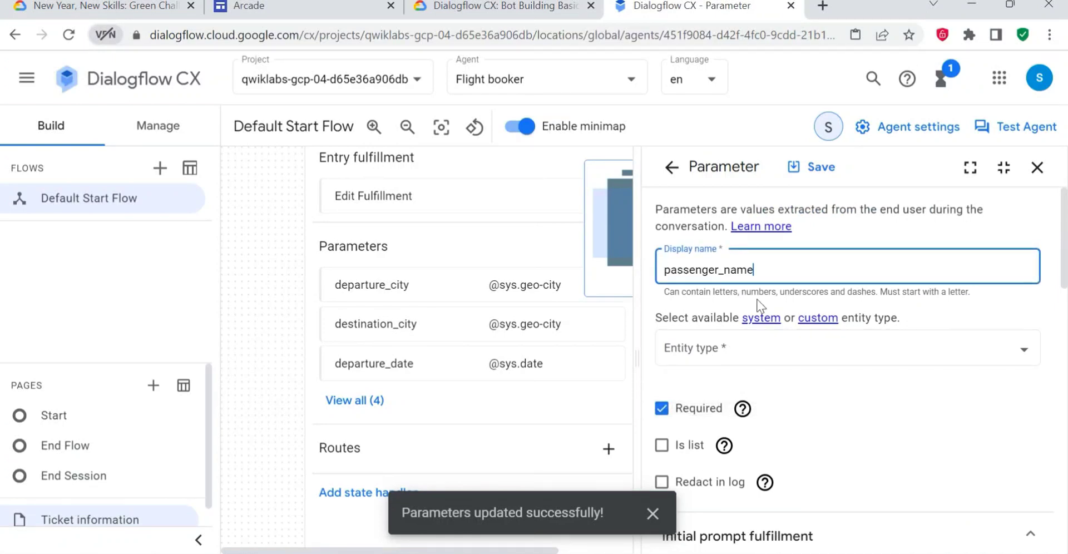
click(500, 7)
drag(466, 369, 423, 358)
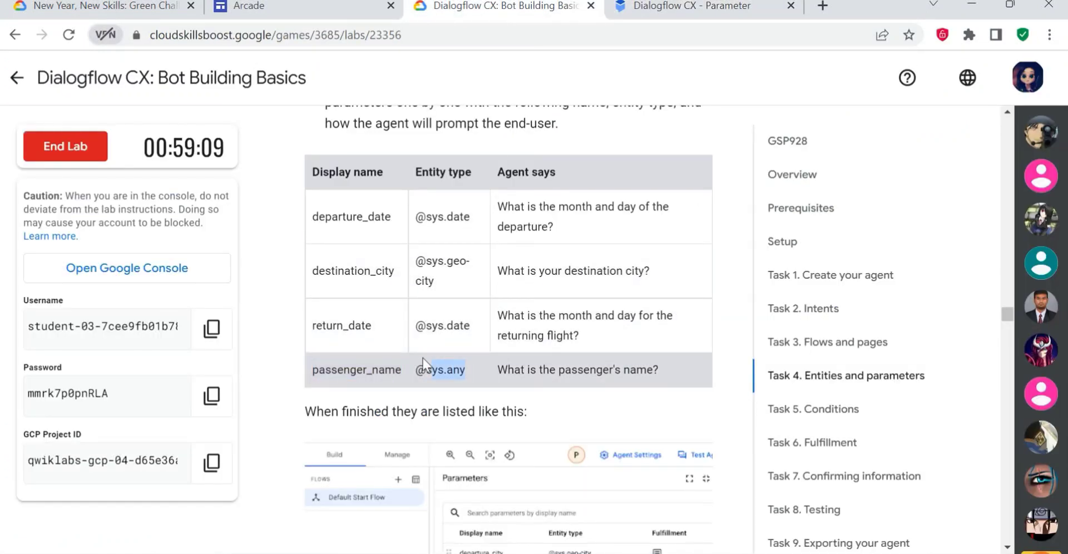
click(684, 7)
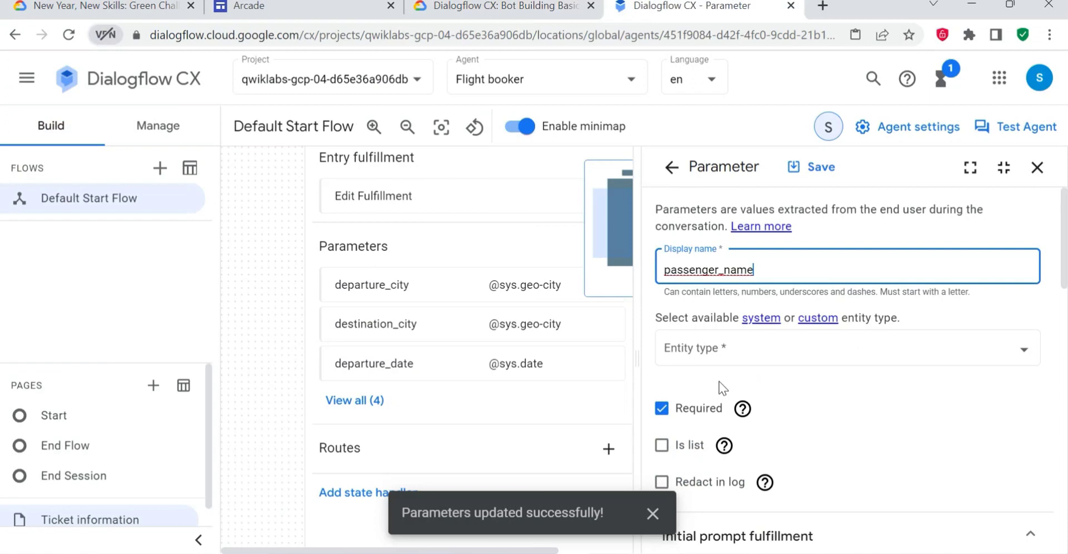
click(700, 355)
scroll(745, 309, down, 20)
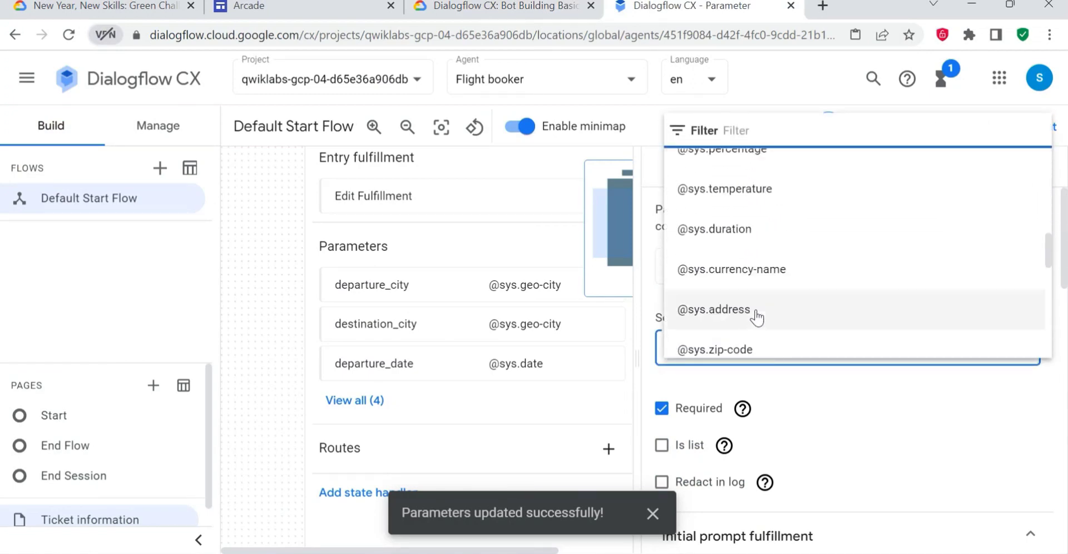
scroll(806, 305, up, 15)
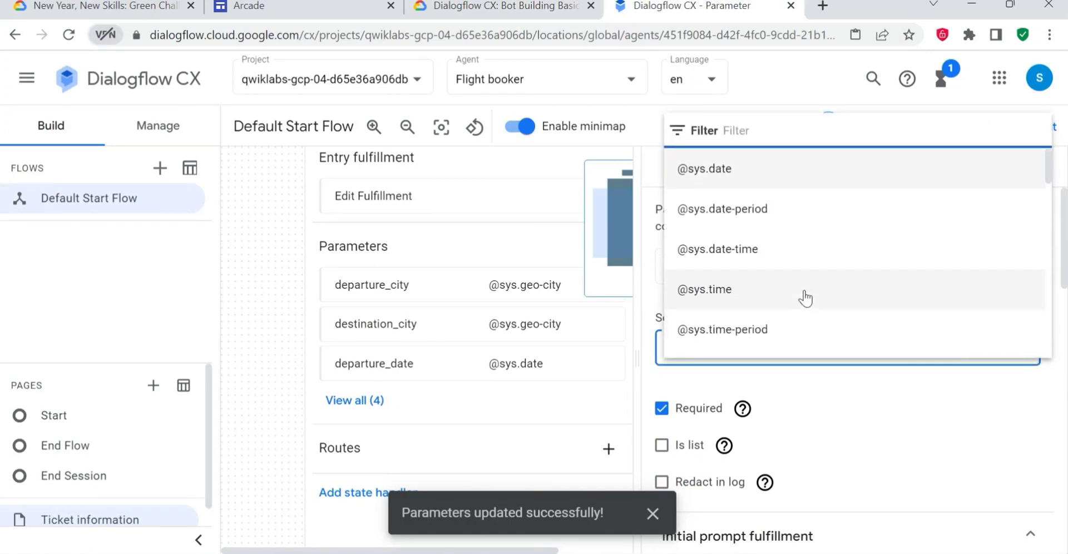
scroll(810, 274, down, 6)
scroll(813, 260, down, 12)
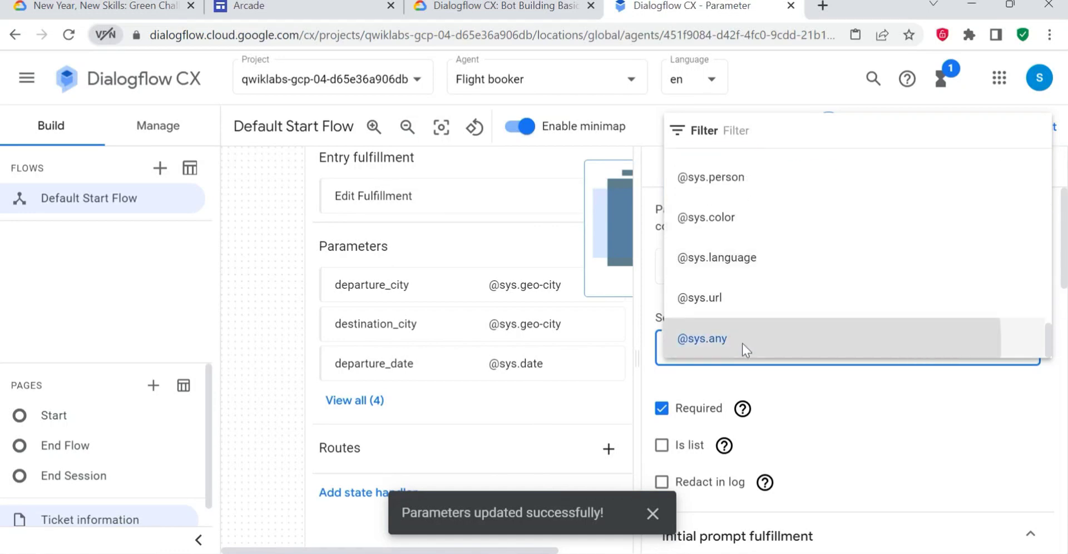
click(742, 342)
- Enter "What is the passenger's name?" from the lab's table as the initial prompt's agent dialogue, and save the parameter, dismissing the notification
scroll(751, 387, down, 5)
click(488, 5)
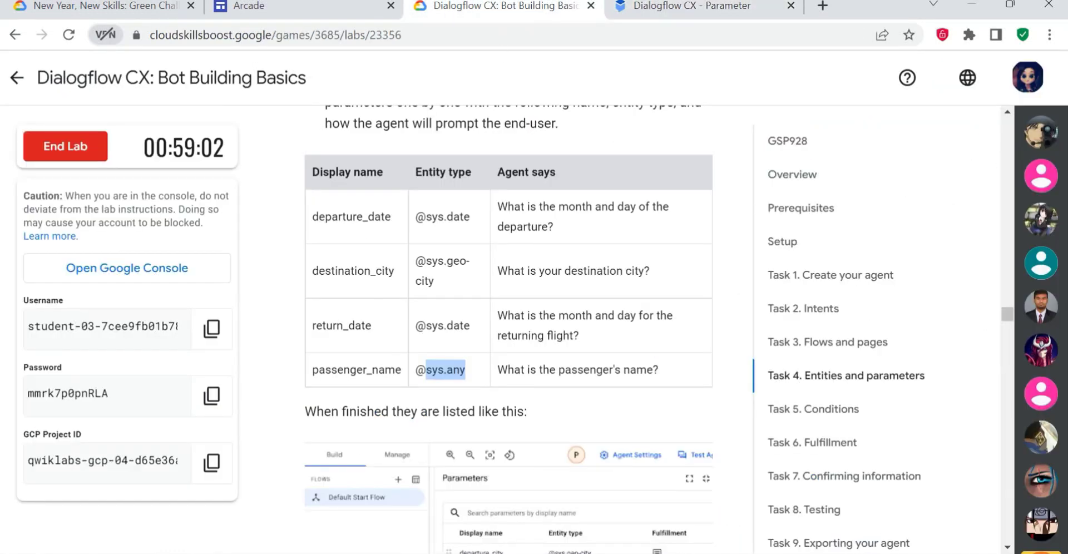
drag(306, 411, 479, 389)
triple_click(493, 365)
key(ctrl+c)
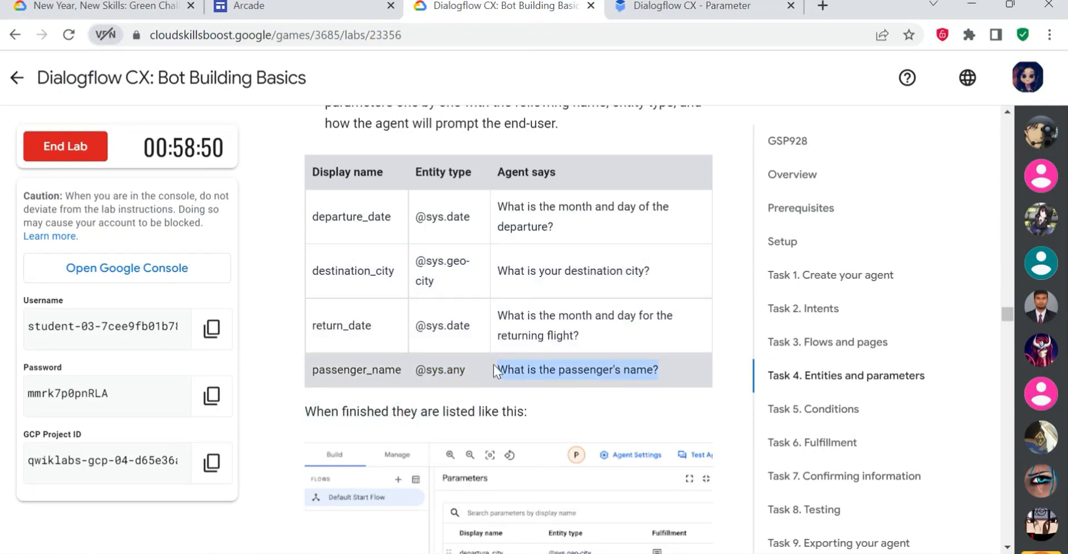
click(640, 7)
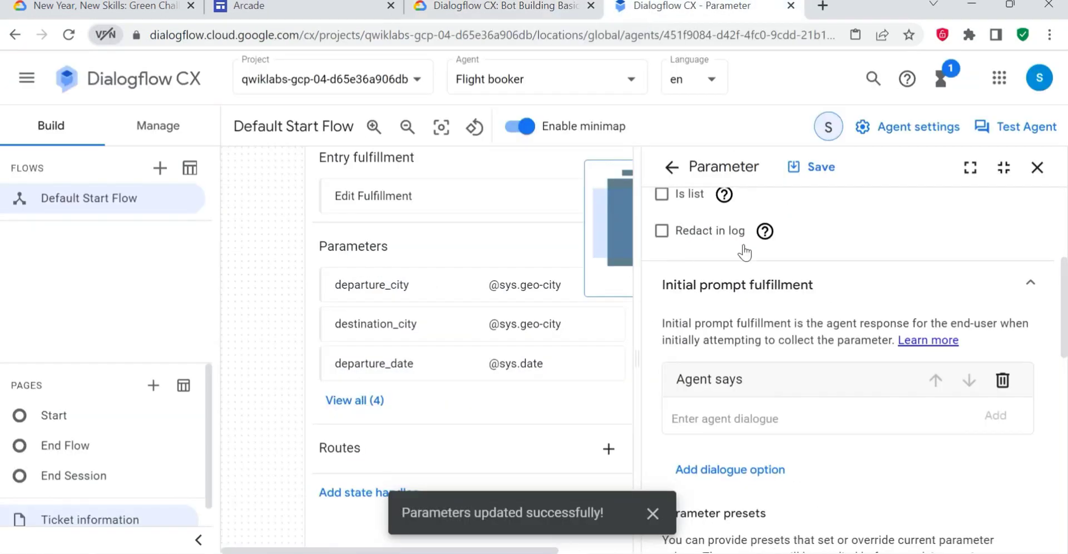
click(723, 414)
key(ctrl+v)
scroll(779, 449, down, 3)
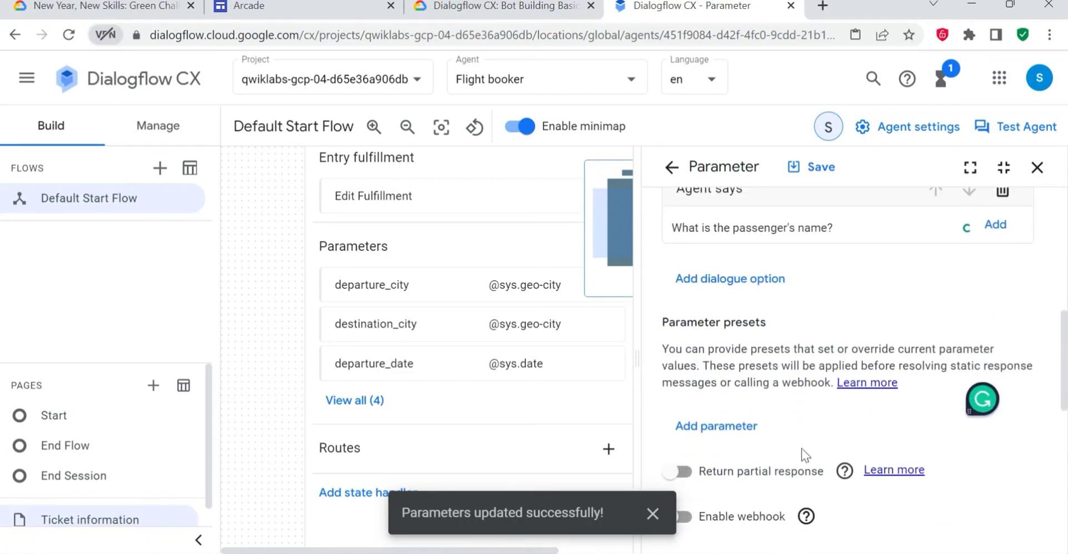
scroll(802, 448, down, 5)
click(811, 168)
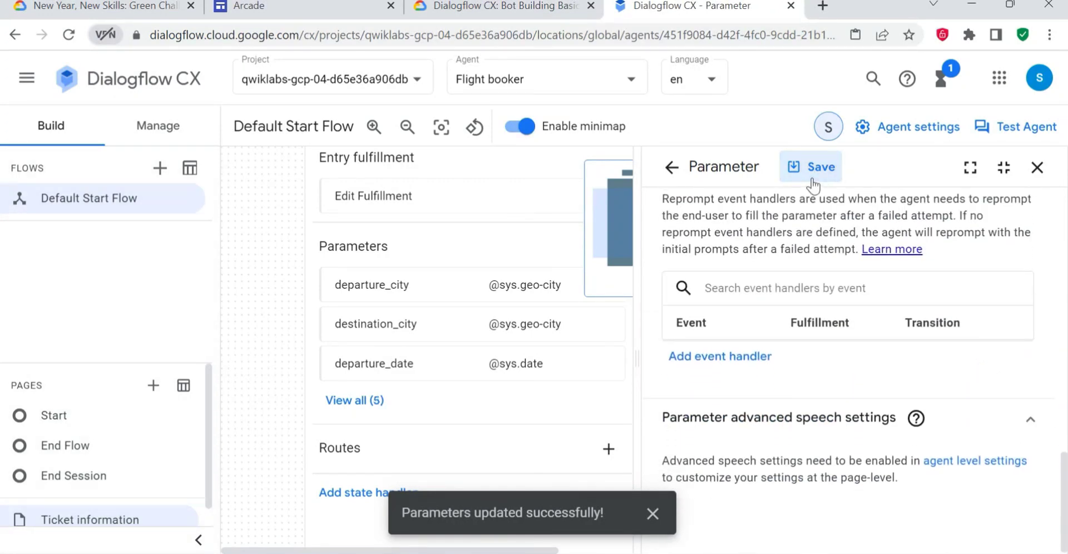
click(651, 513)
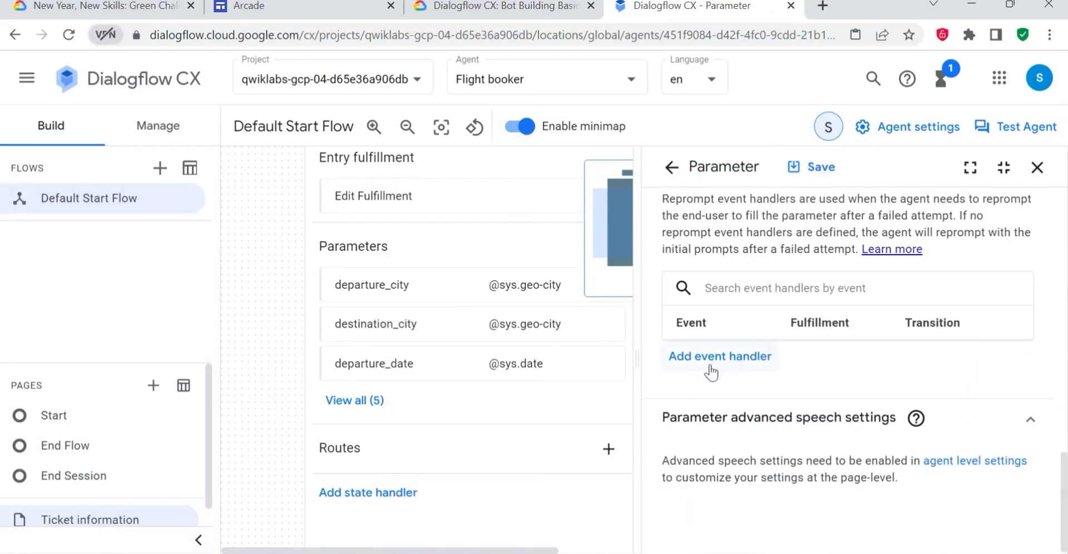
- Return to the parameters list, read the lab's Task 5 Conditions instructions and switch back to Dialogflow CX
click(669, 177)
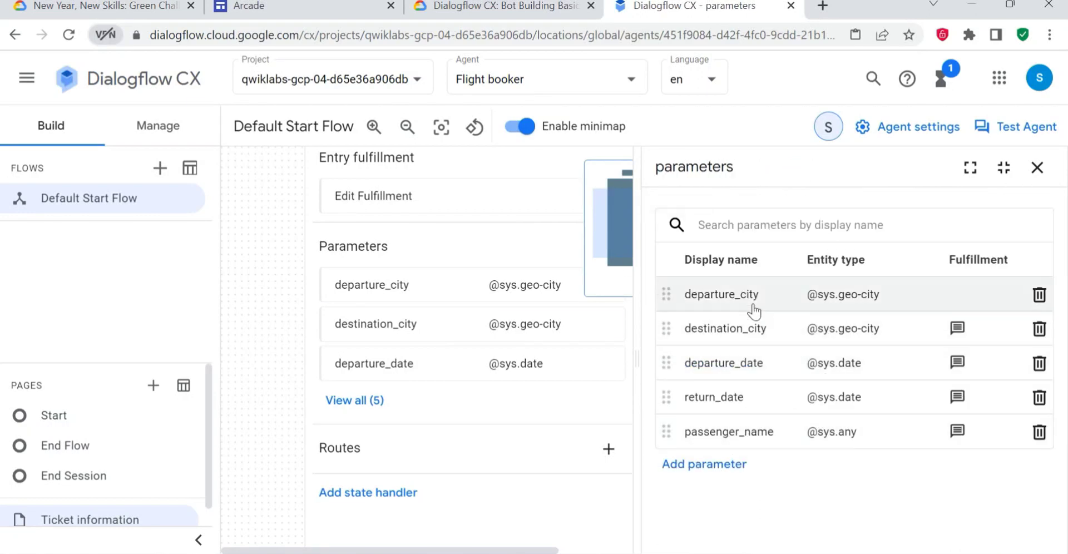
click(472, 12)
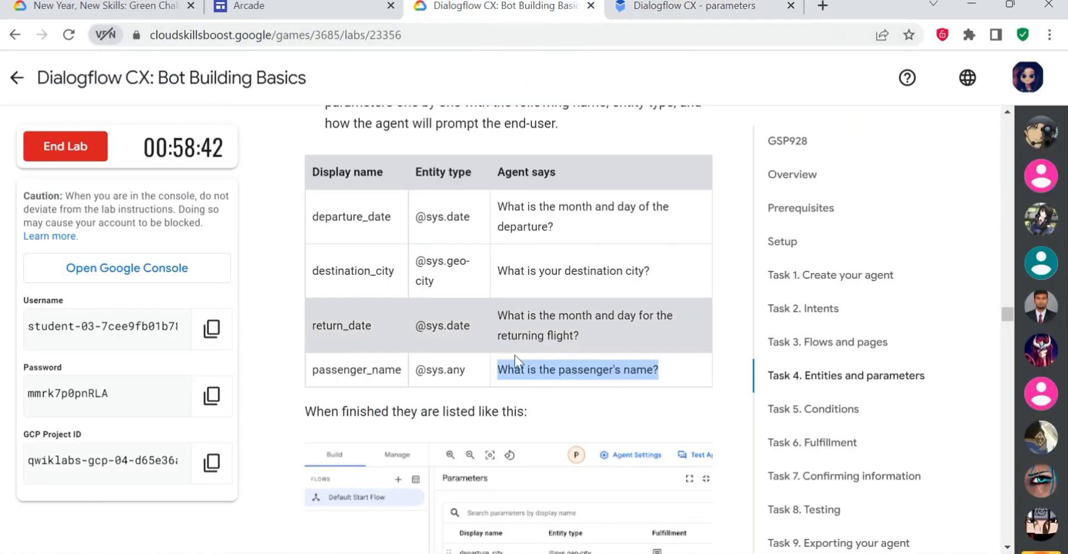
scroll(515, 354, down, 2)
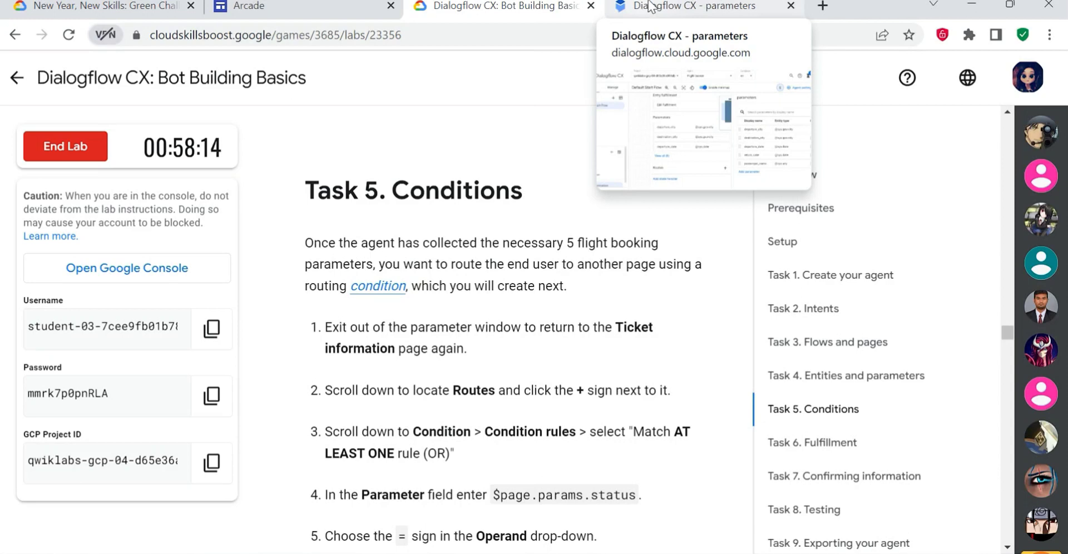
click(649, 7)
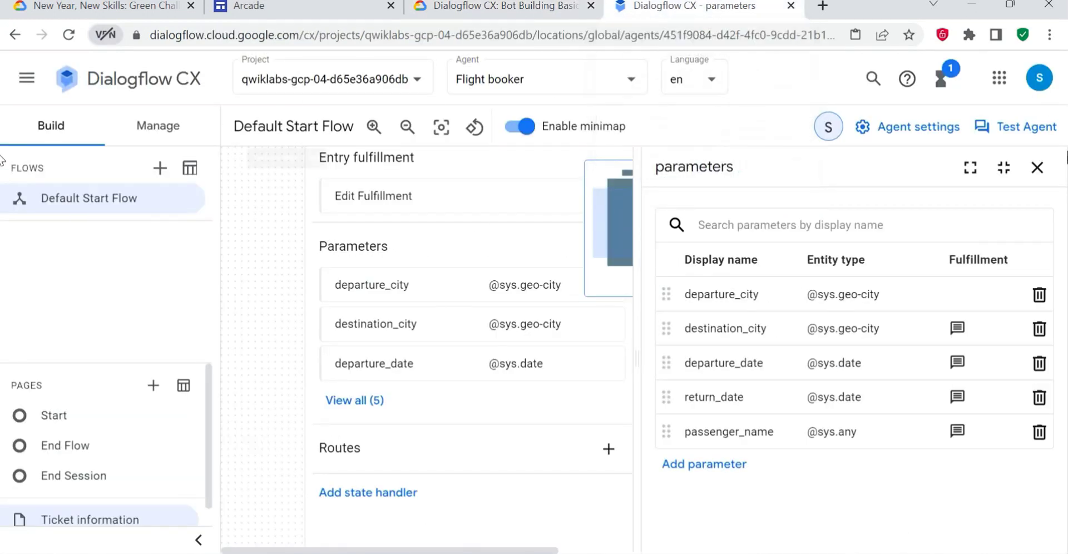
- Close the parameters list, open the Ticket information page and start a new route on it
click(1036, 168)
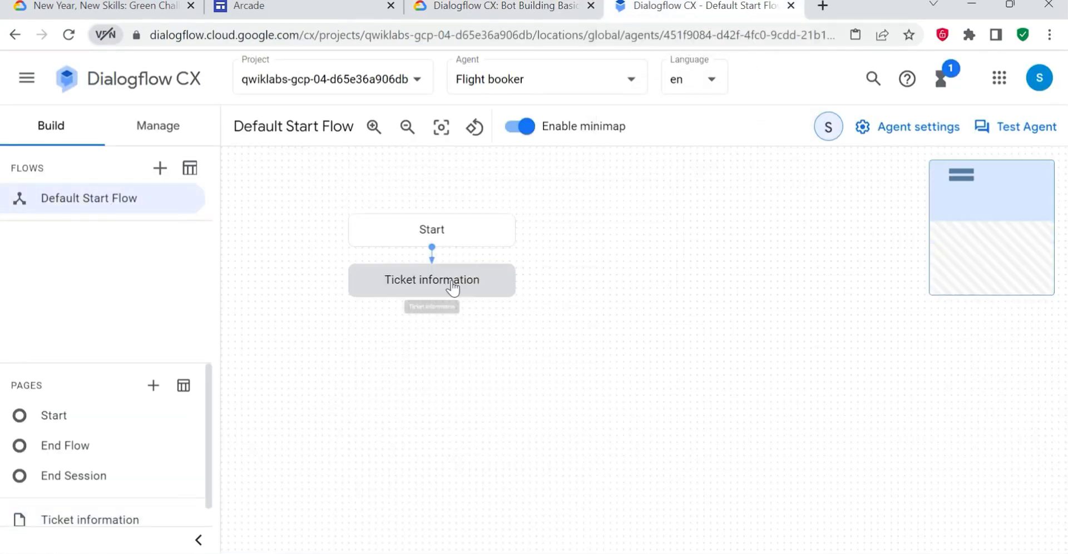
click(473, 277)
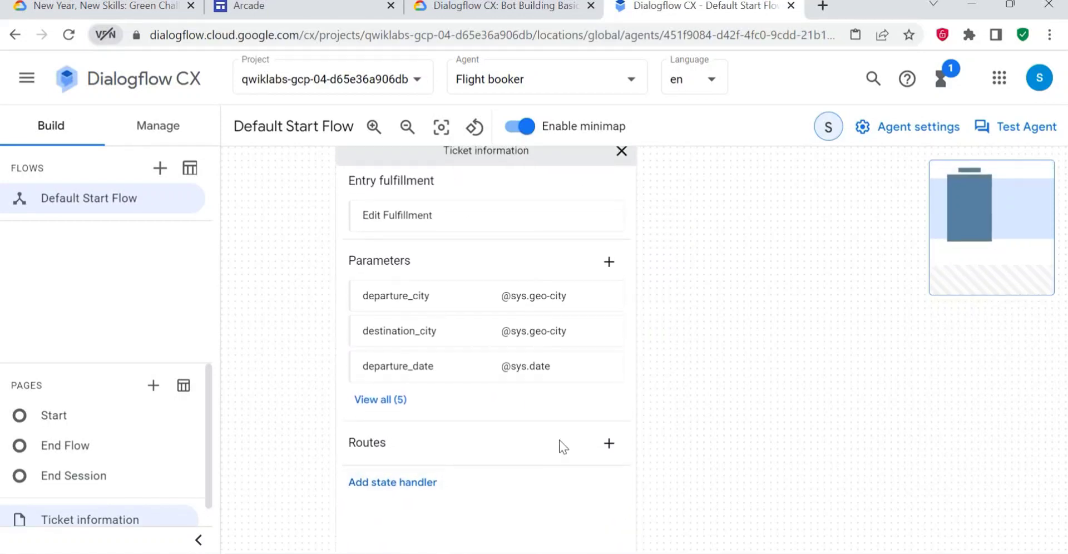
click(609, 440)
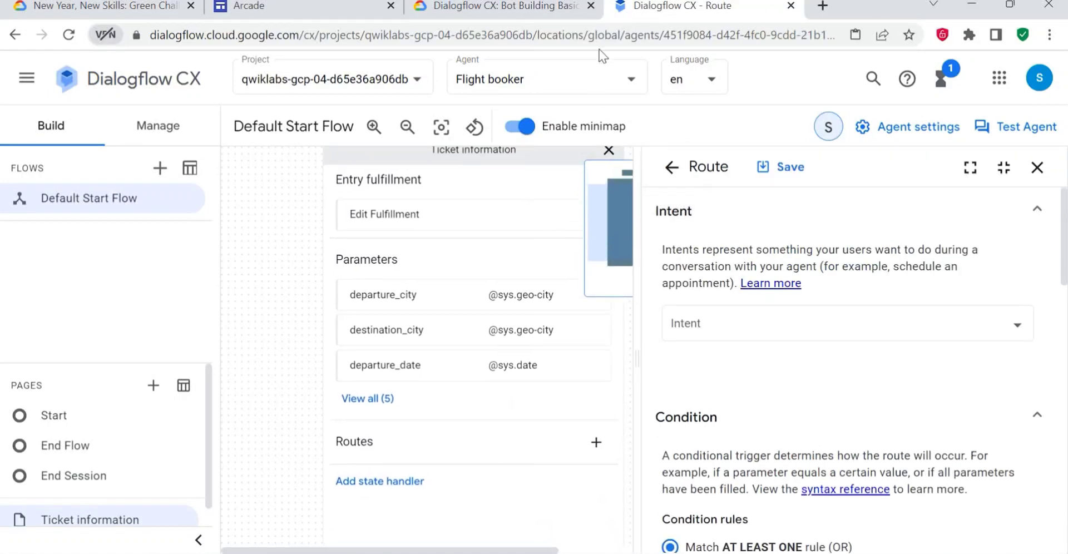
- Check the lab's condition steps and enter $page.params.status as the parameter of the route's Match AT LEAST ONE condition rule
click(495, 5)
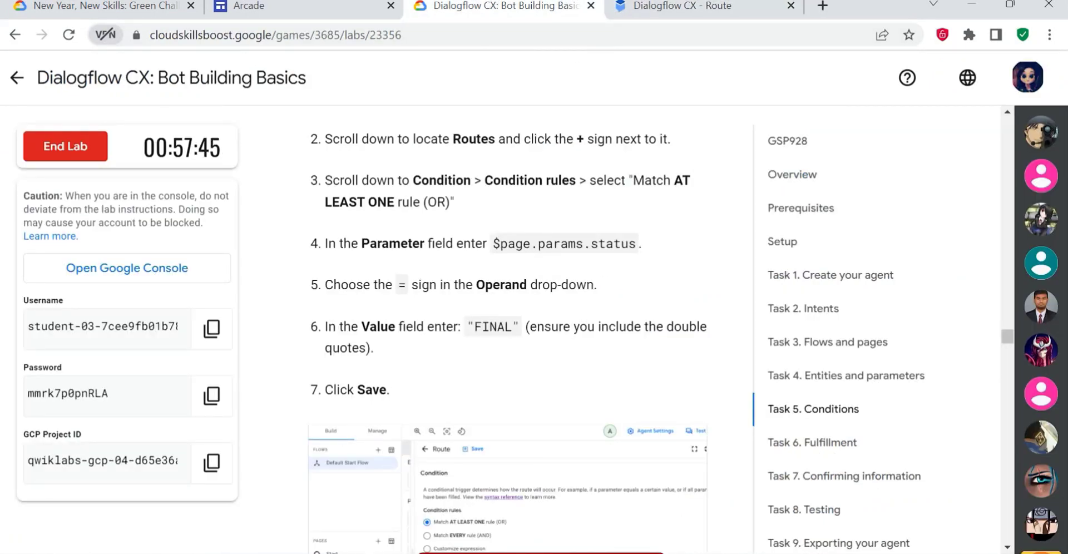
click(683, 6)
scroll(782, 393, up, 3)
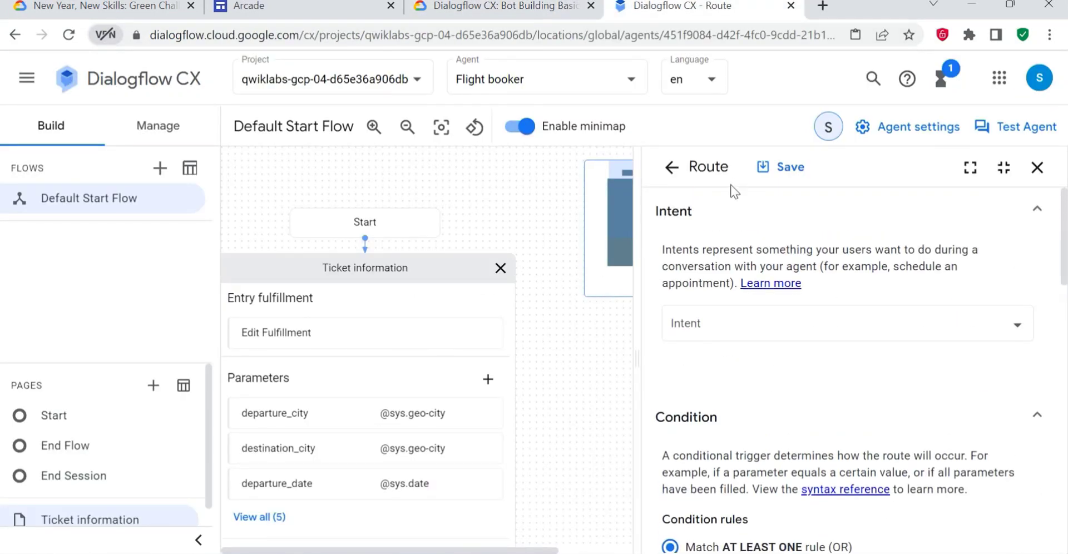
scroll(750, 295, down, 3)
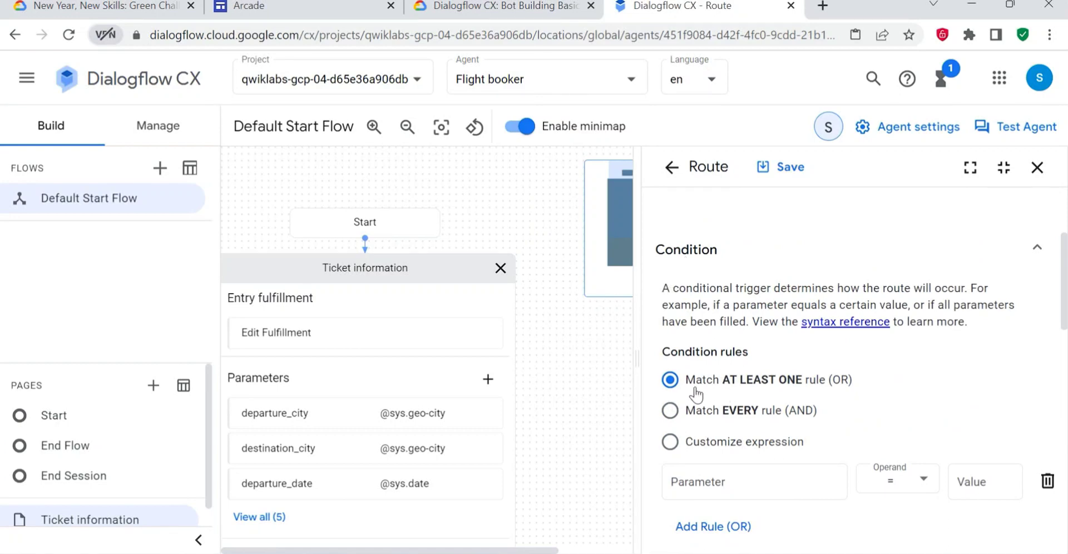
drag(662, 352, 751, 367)
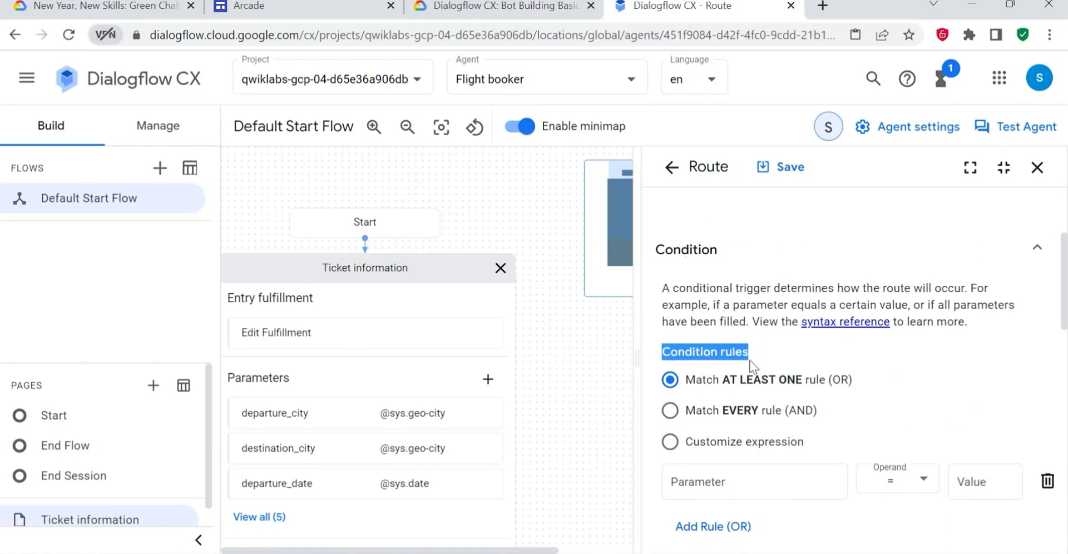
scroll(793, 389, down, 3)
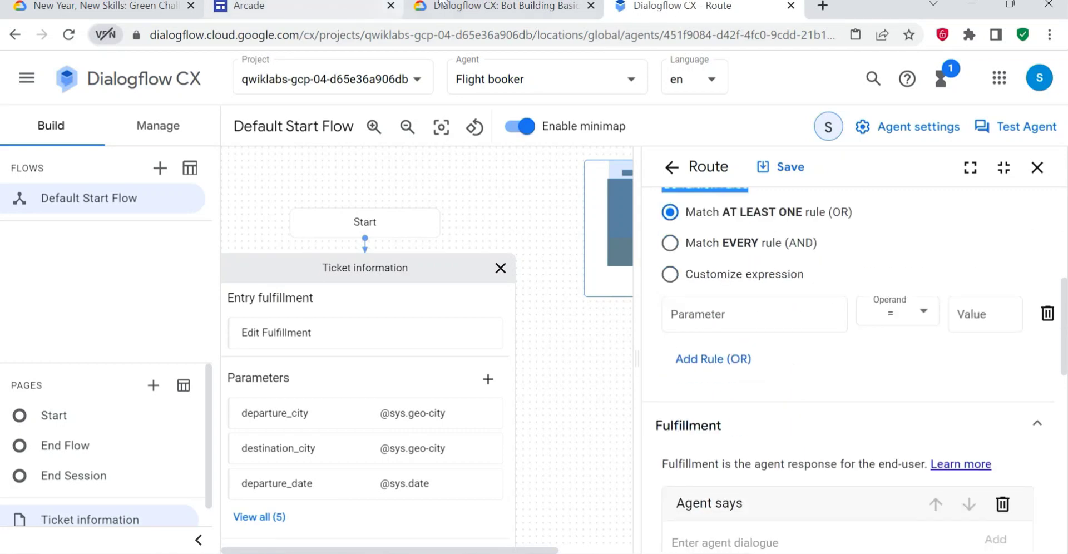
click(489, 5)
click(682, 6)
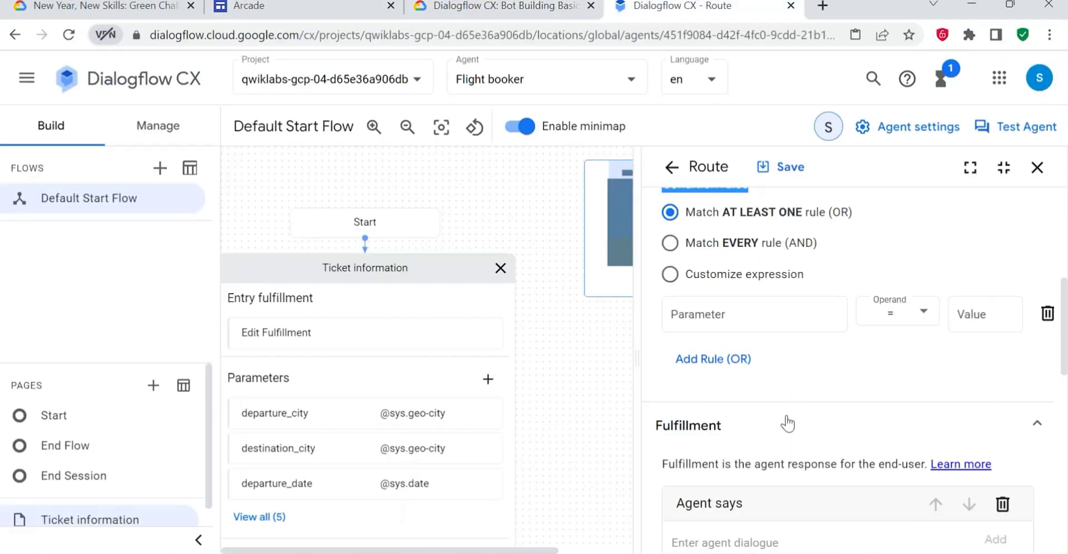
click(810, 303)
text($page.params.status)
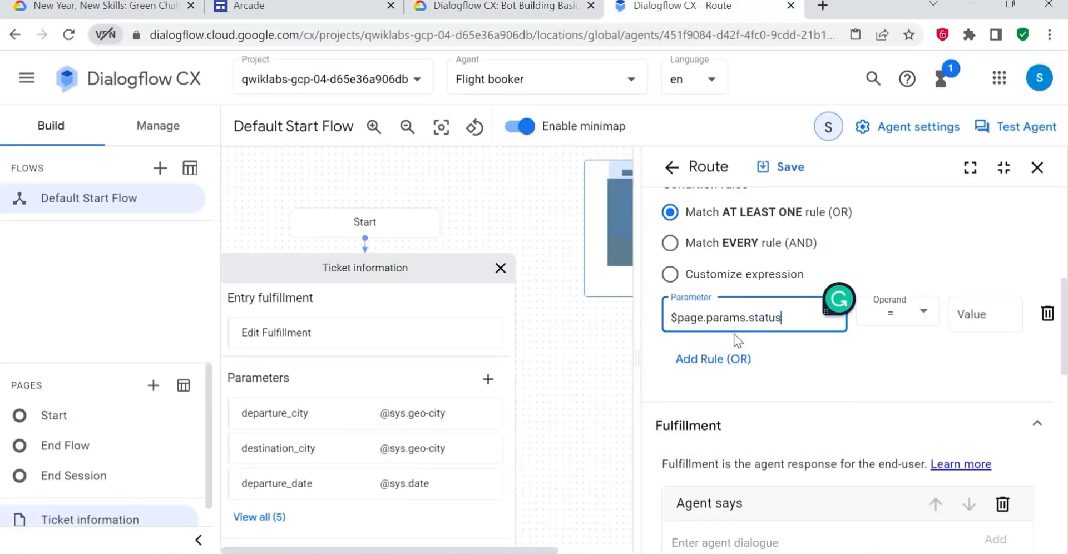
- Complete the condition rule with the = operand and the value "FINAL", including the double quotes, as the lab specifies
click(489, 6)
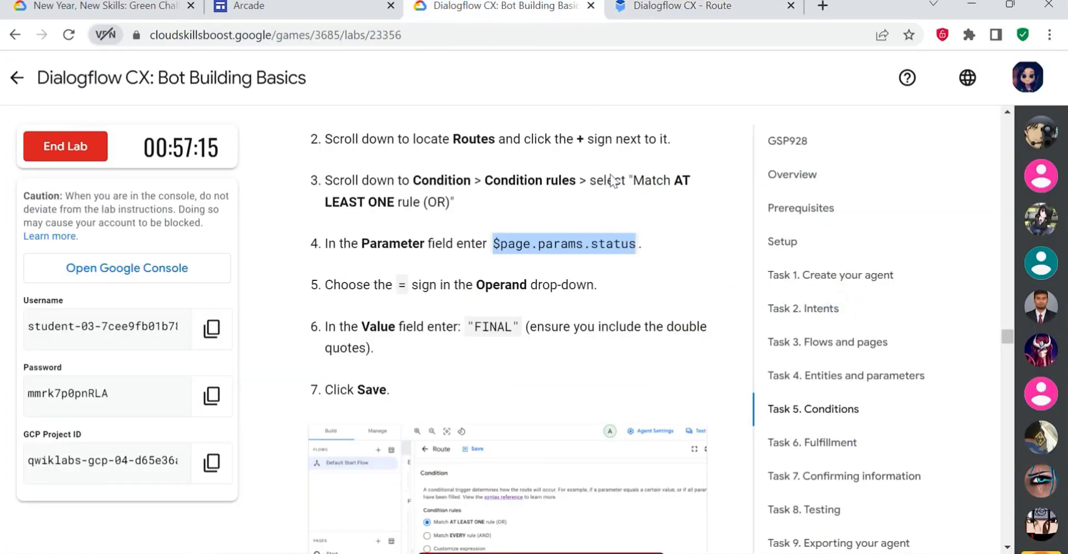
click(683, 5)
click(834, 315)
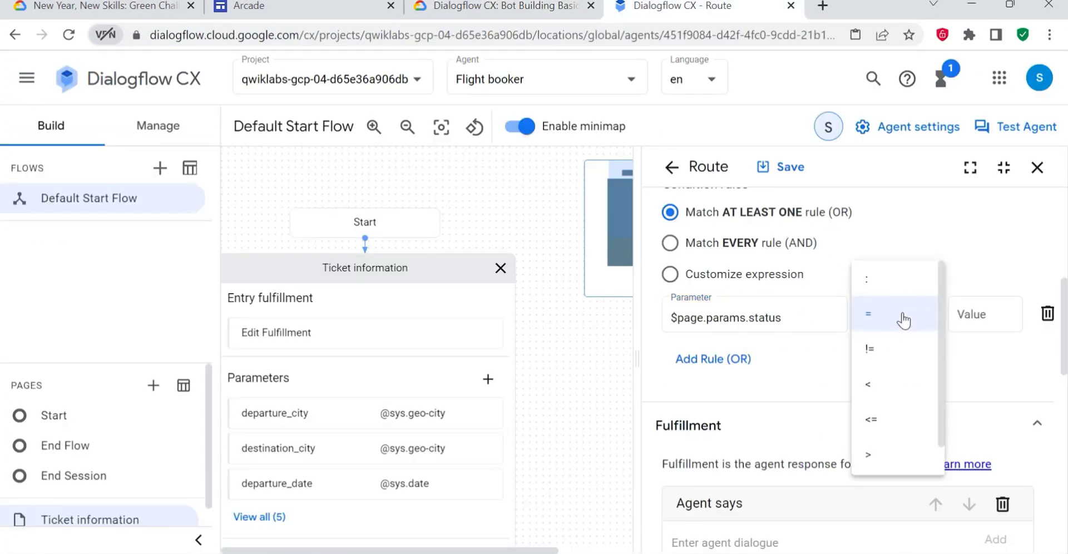
click(894, 322)
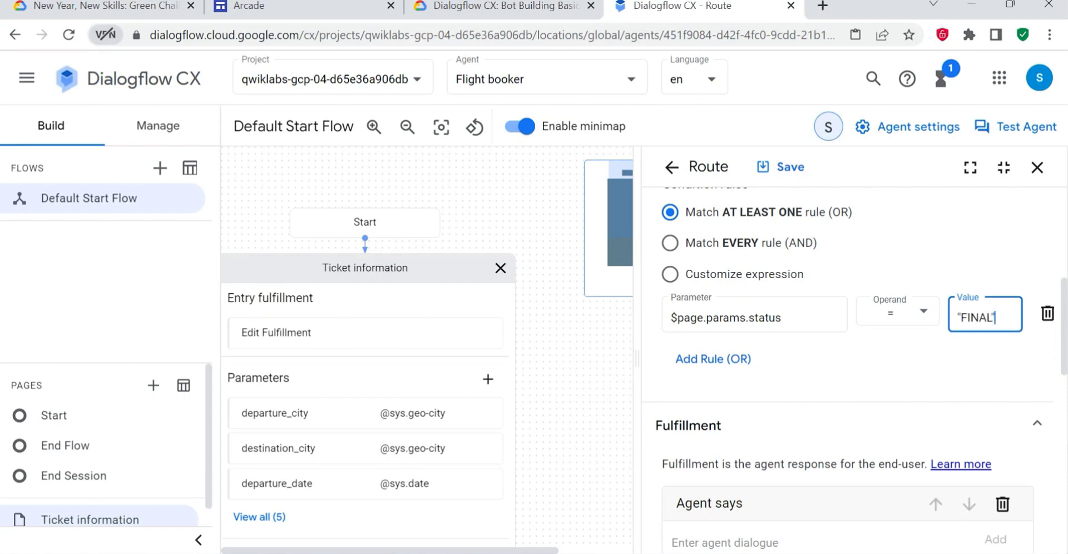
- Add another OR rule to the condition, check the lab's example and try to save the route
click(701, 362)
click(477, 10)
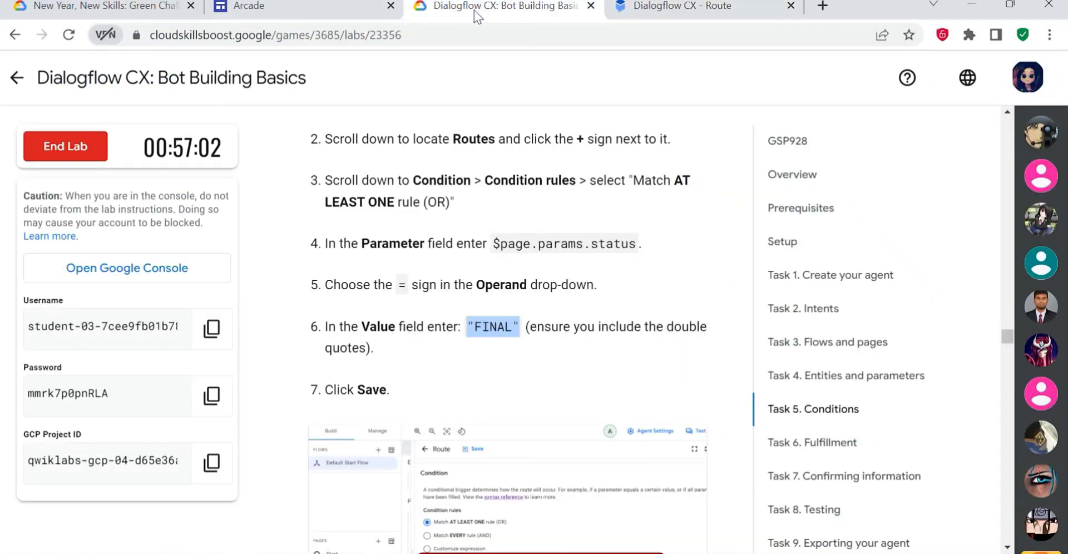
scroll(472, 366, down, 5)
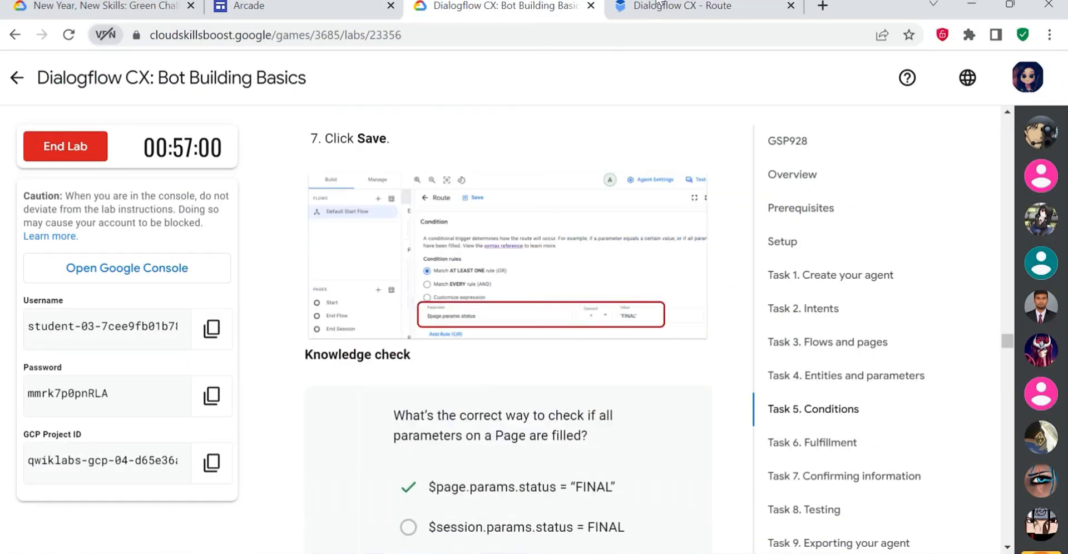
click(695, 8)
click(781, 167)
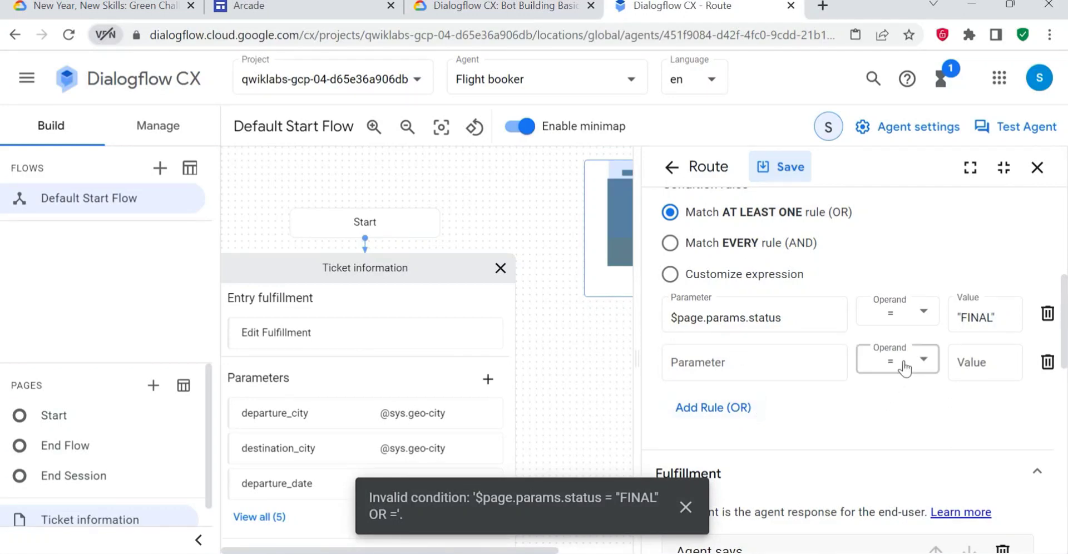
- Remove the empty second condition rule and save the route
click(1047, 362)
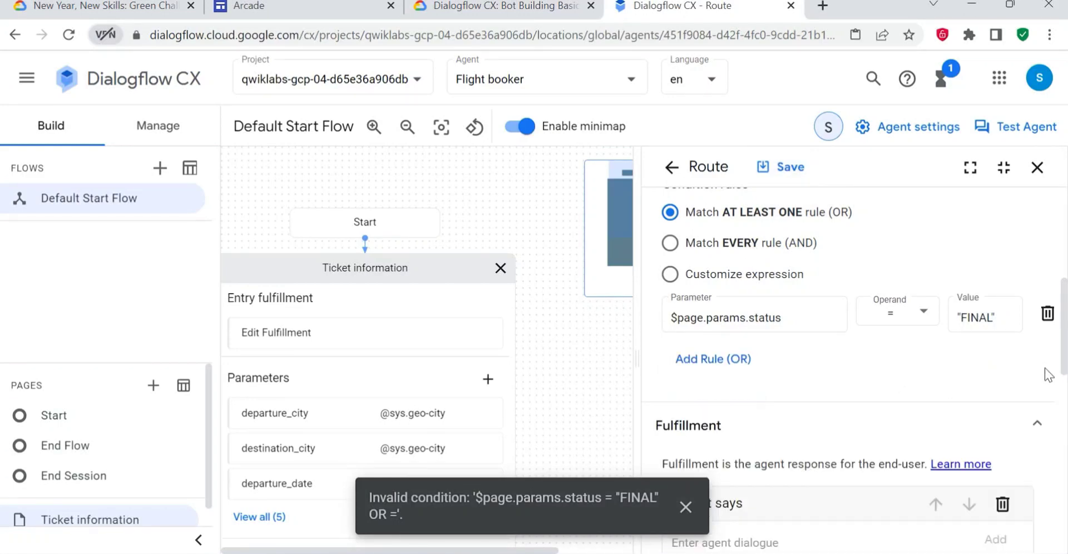
click(786, 168)
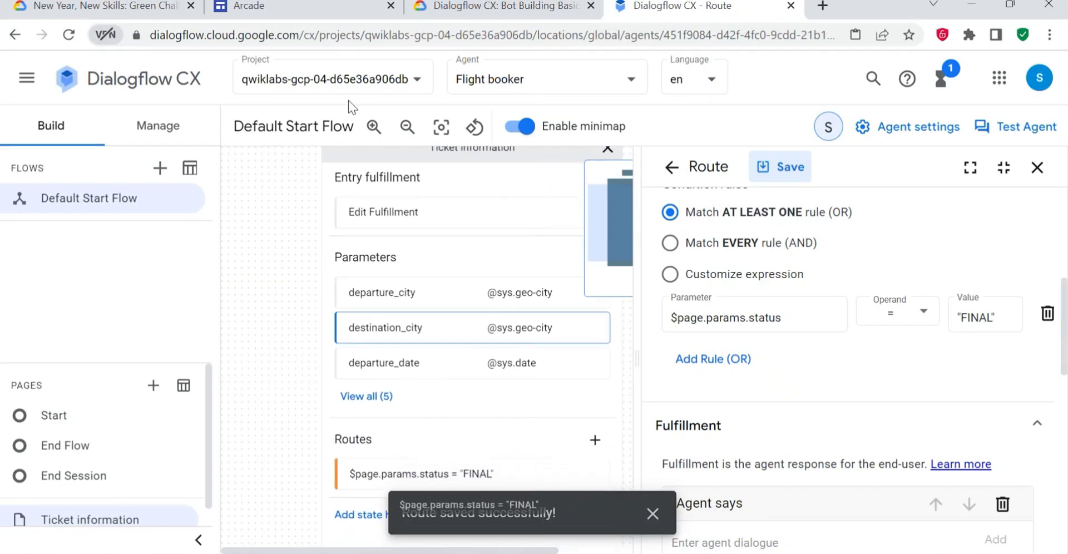
- Review the lab's Task 5 knowledge check on filled page parameters and read on to the Task 6 Fulfillment instructions
click(500, 7)
scroll(539, 351, down, 3)
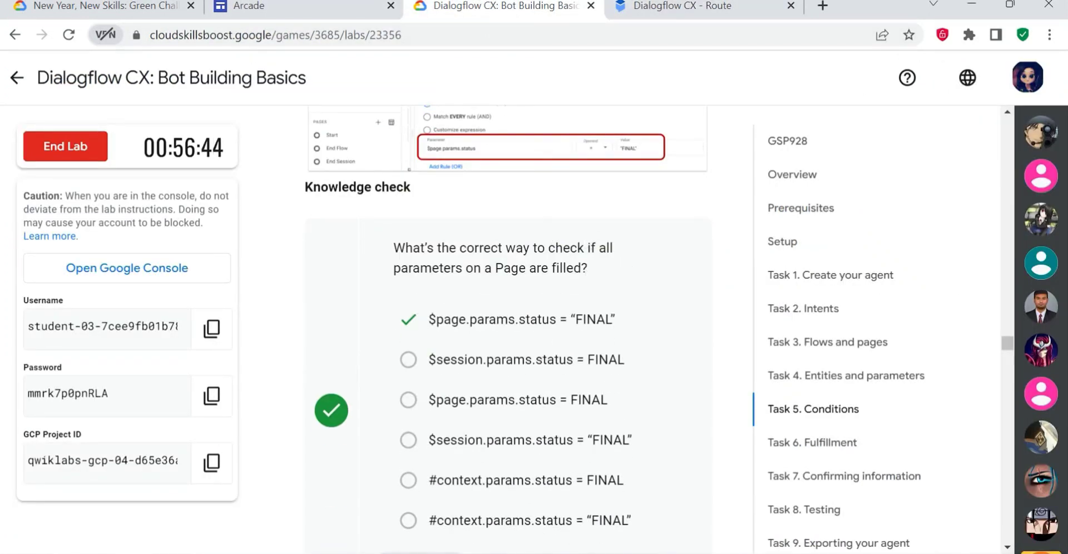
drag(436, 319, 597, 319)
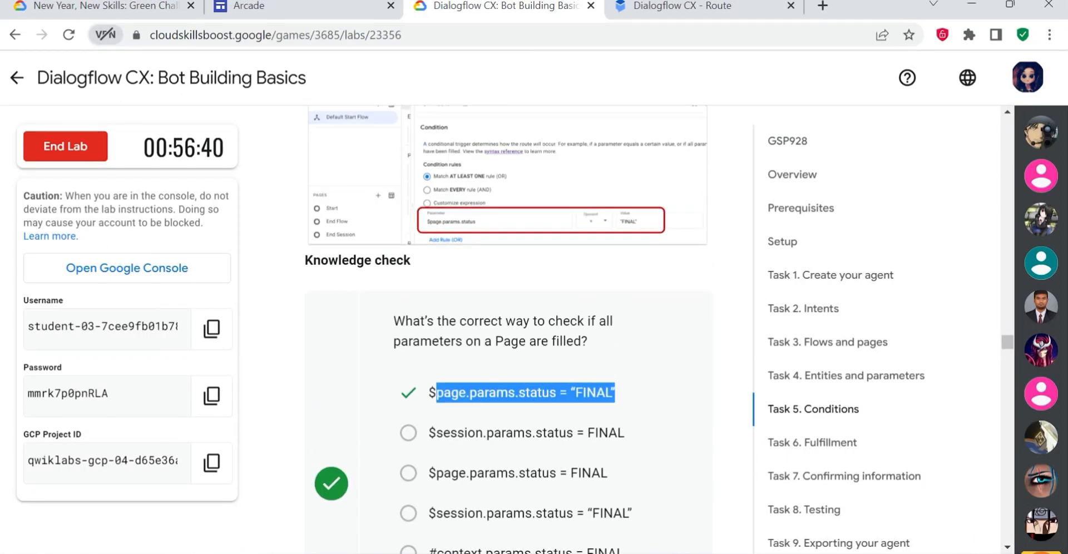
scroll(505, 245, up, 3)
scroll(528, 350, down, 6)
scroll(546, 366, down, 3)
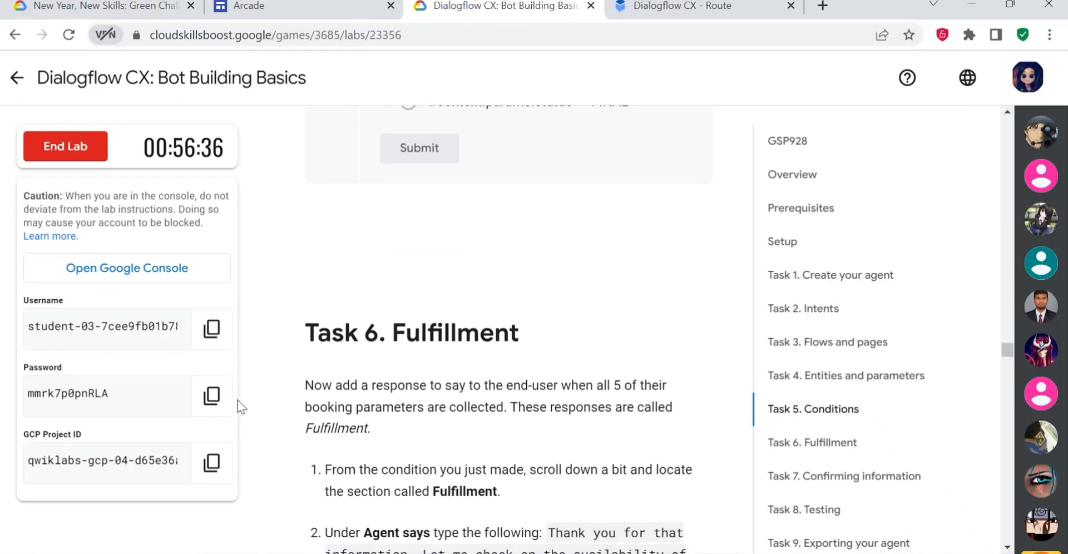
- Enter "Thank you for that information. Let me check on the availability of your ticket." from the lab as the route's fulfillment agent dialogue
key(ctrl+Tab)
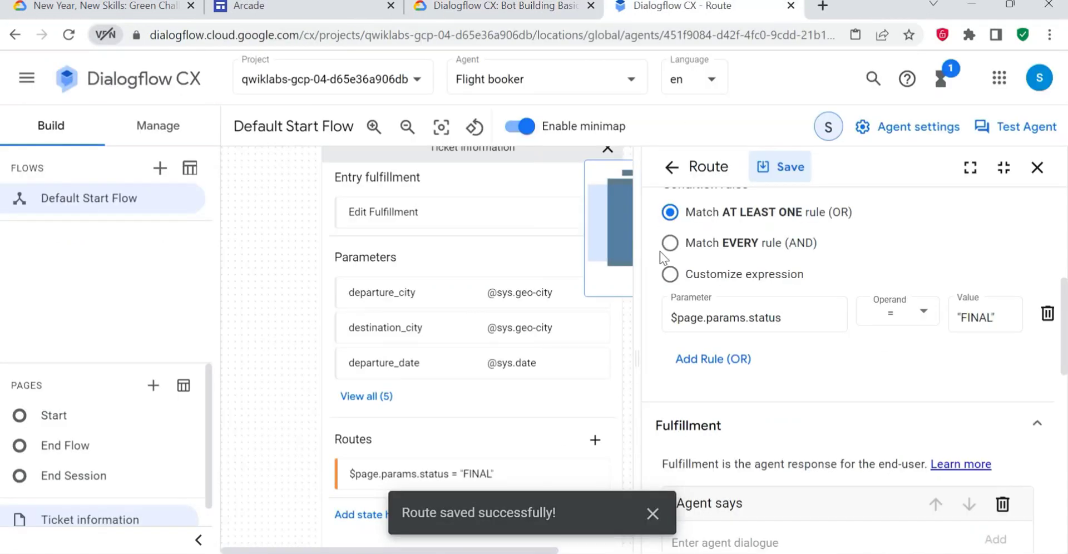
scroll(708, 400, down, 2)
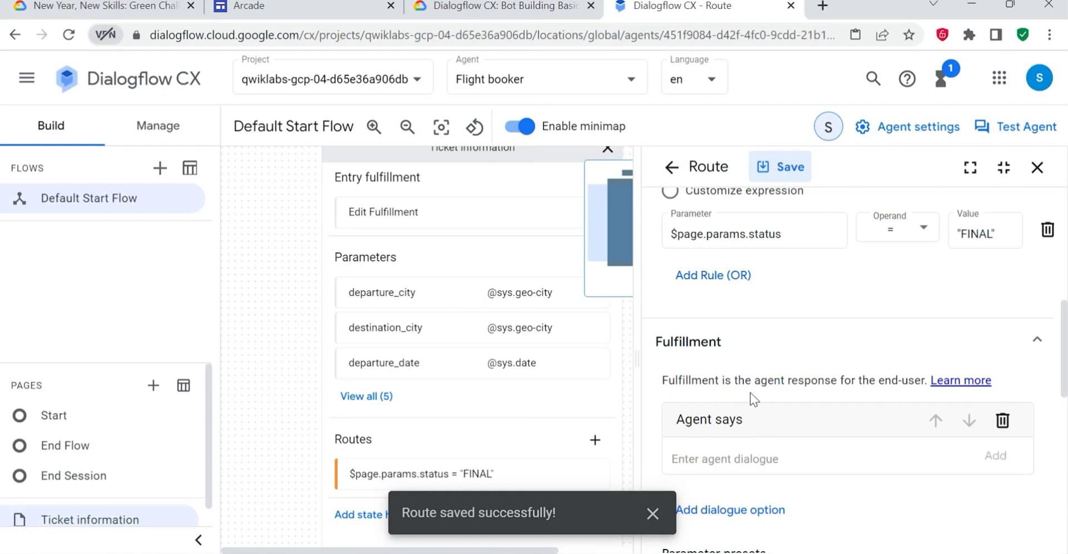
click(509, 6)
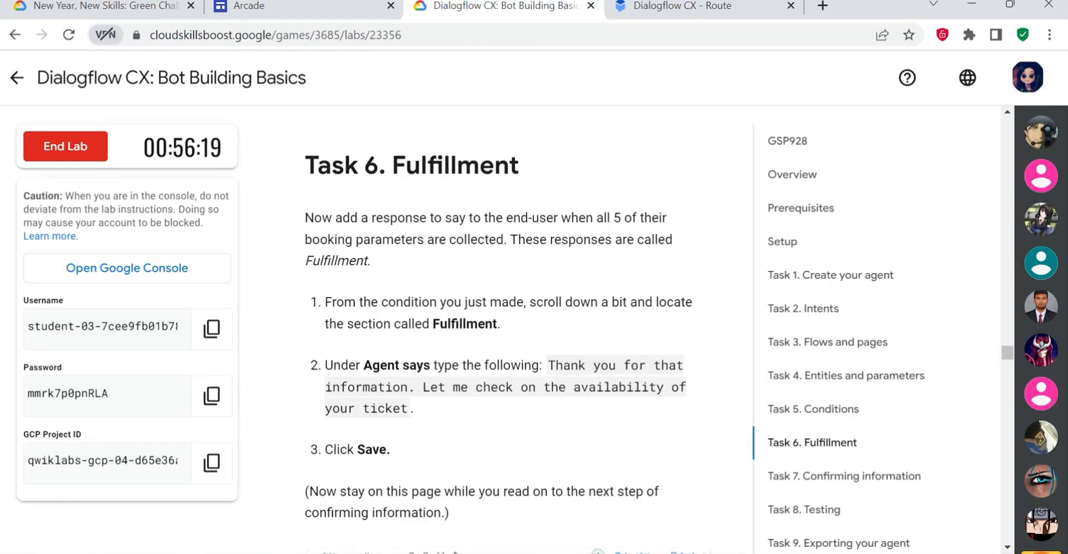
drag(548, 367, 610, 409)
key(ctrl+c)
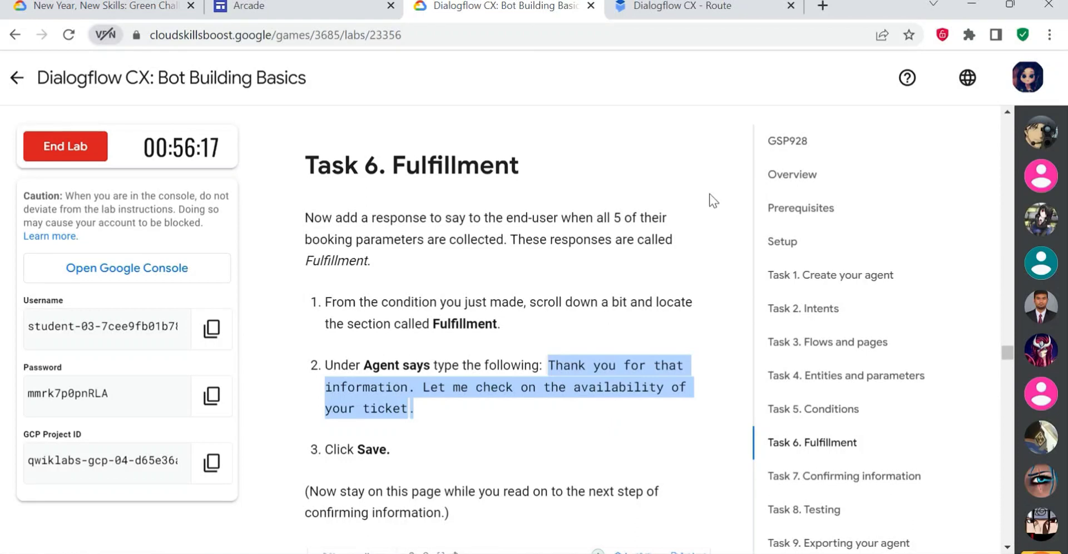
click(704, 7)
scroll(797, 383, down, 2)
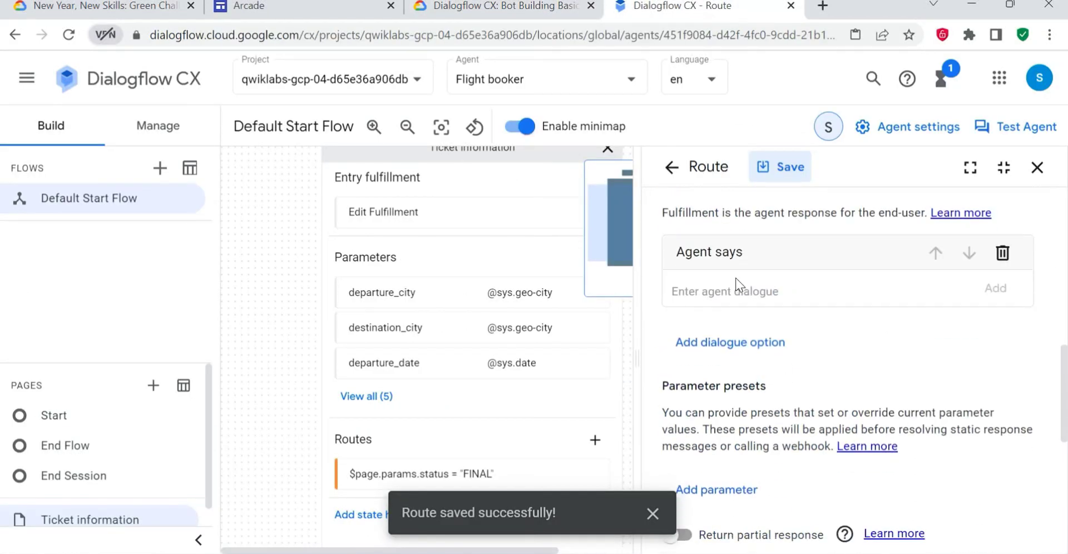
click(740, 287)
key(ctrl+v)
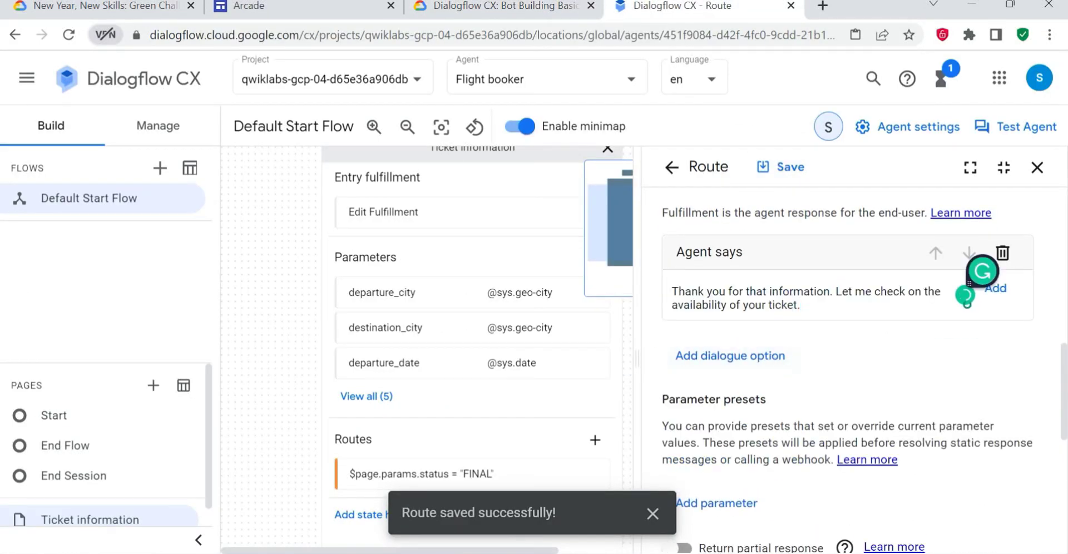
- Check the fulfillment text against the lab's example in Task 6 and save the route
click(549, 13)
scroll(548, 289, down, 5)
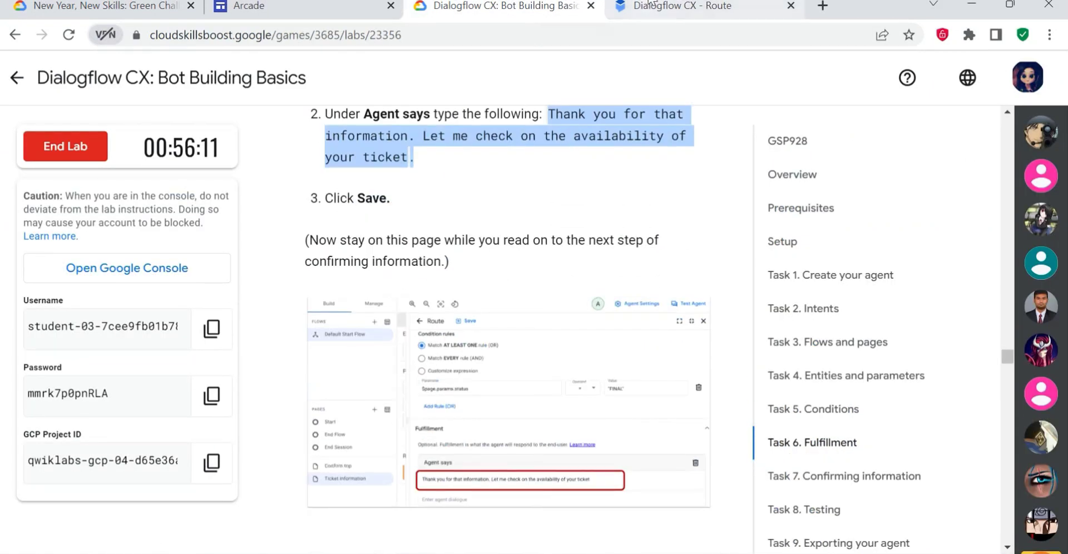
click(672, 11)
click(785, 168)
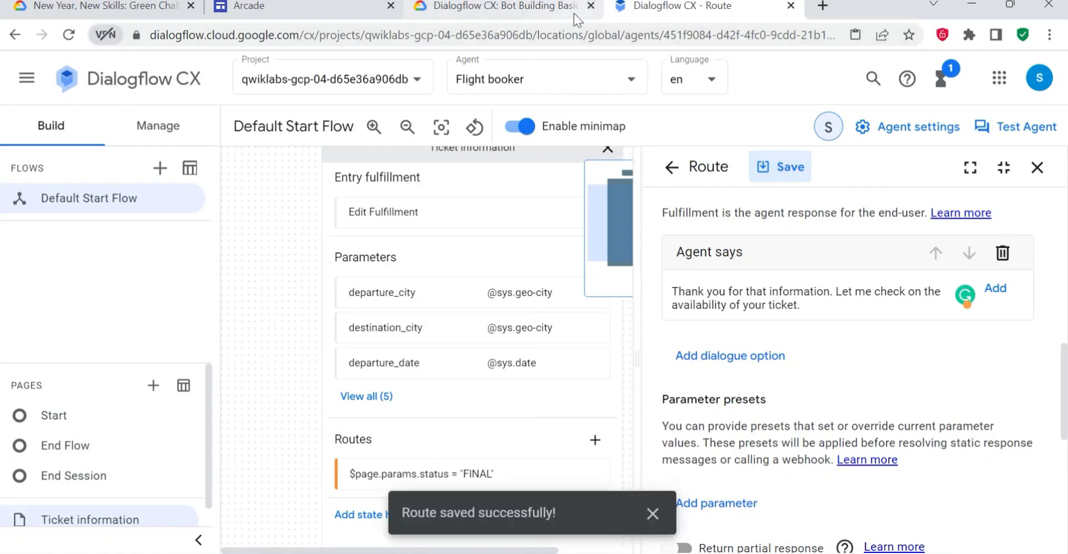
- Follow the lab's Task 7 instructions to set the Ticket information route's transition to a new page
click(524, 12)
scroll(496, 348, down, 7)
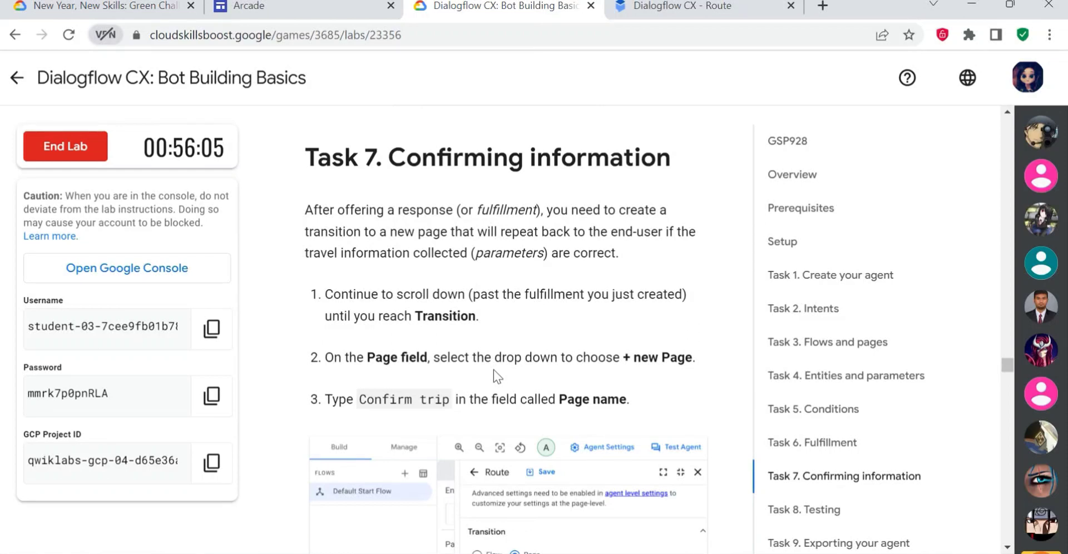
click(667, 8)
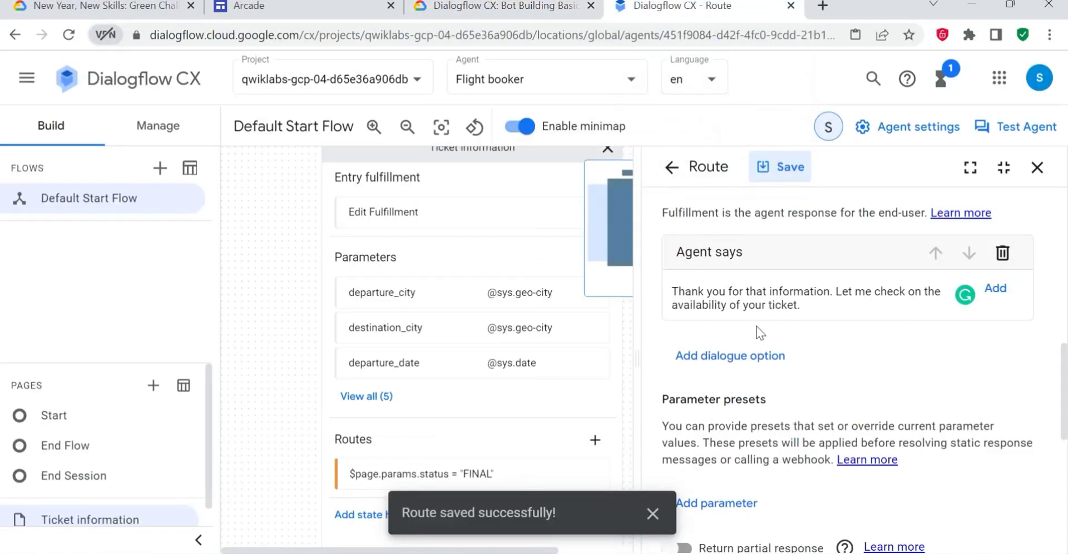
scroll(760, 332, down, 7)
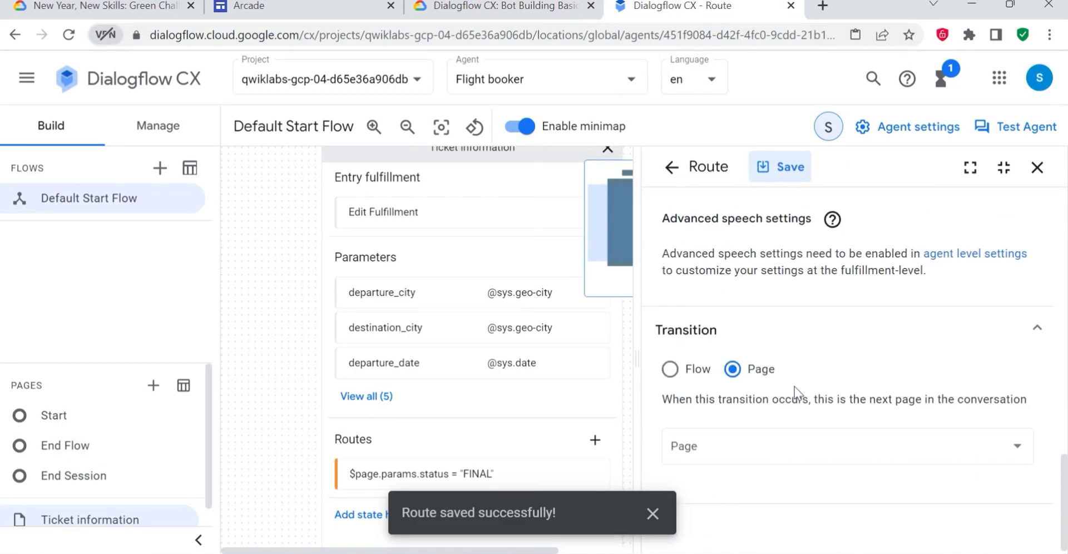
click(503, 11)
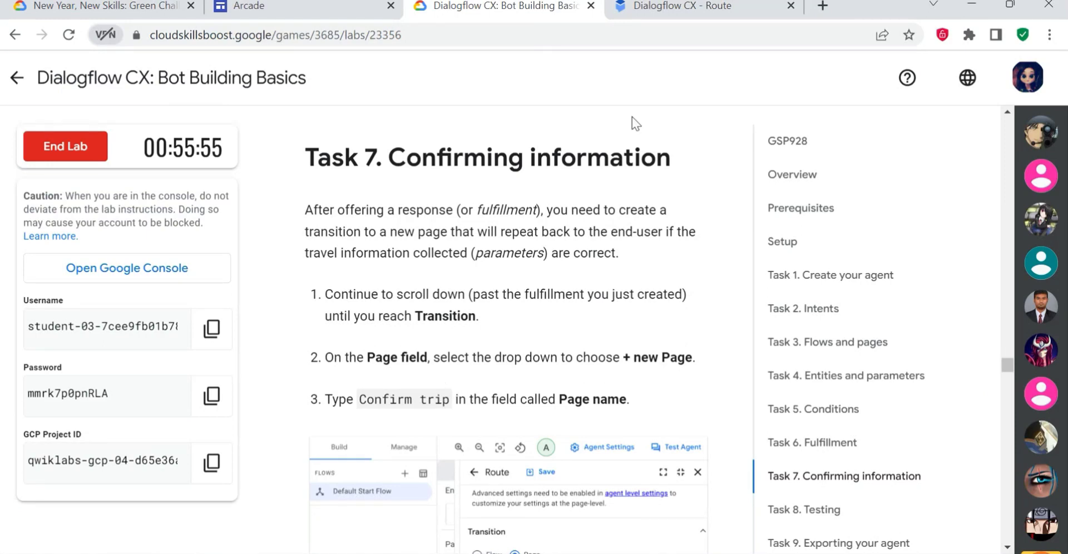
click(634, 8)
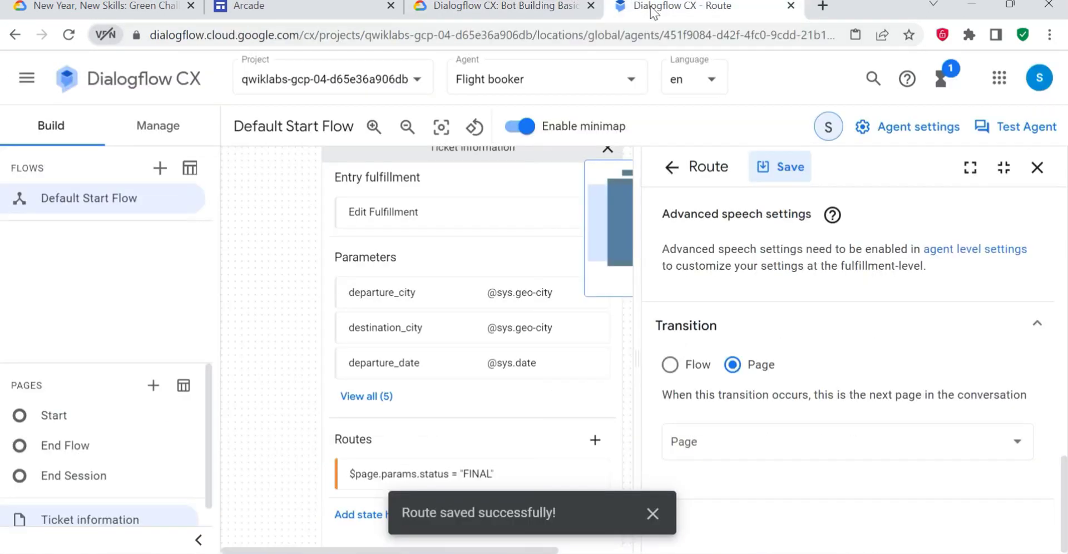
click(737, 442)
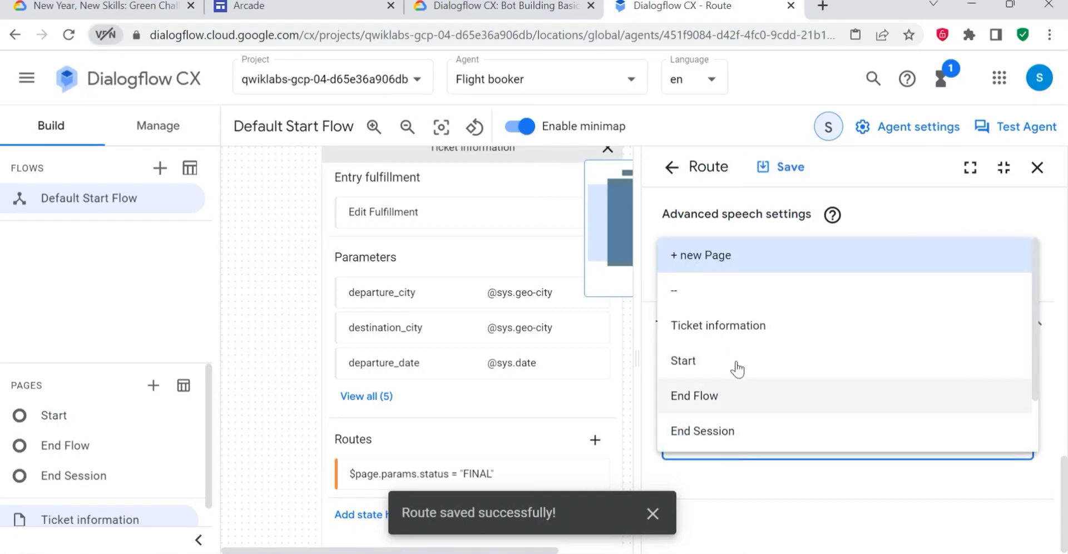
click(704, 260)
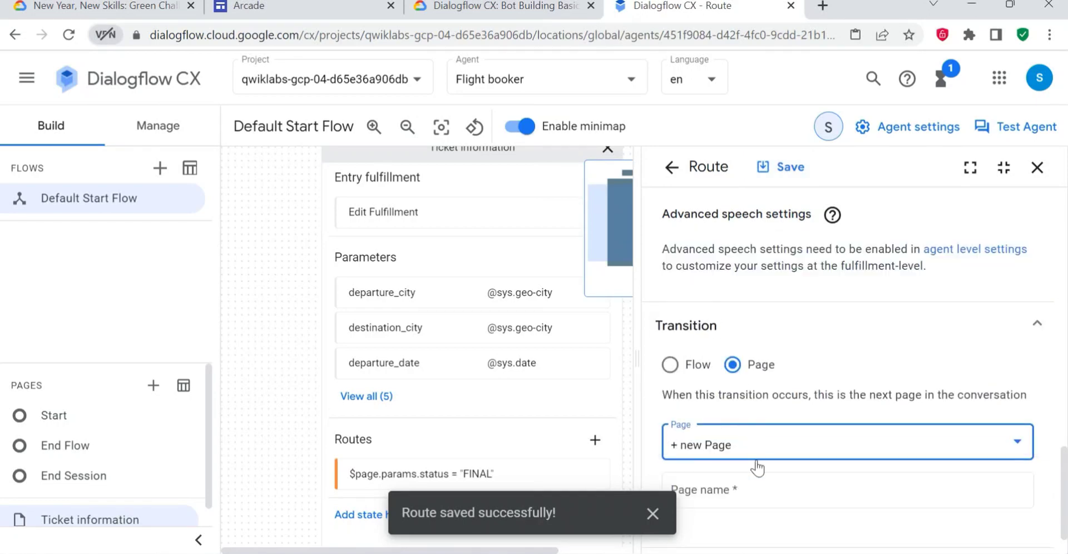
- Name the route's new transition page "Confirm trip", copying the name from the lab instructions
scroll(757, 468, down, 1)
click(445, 7)
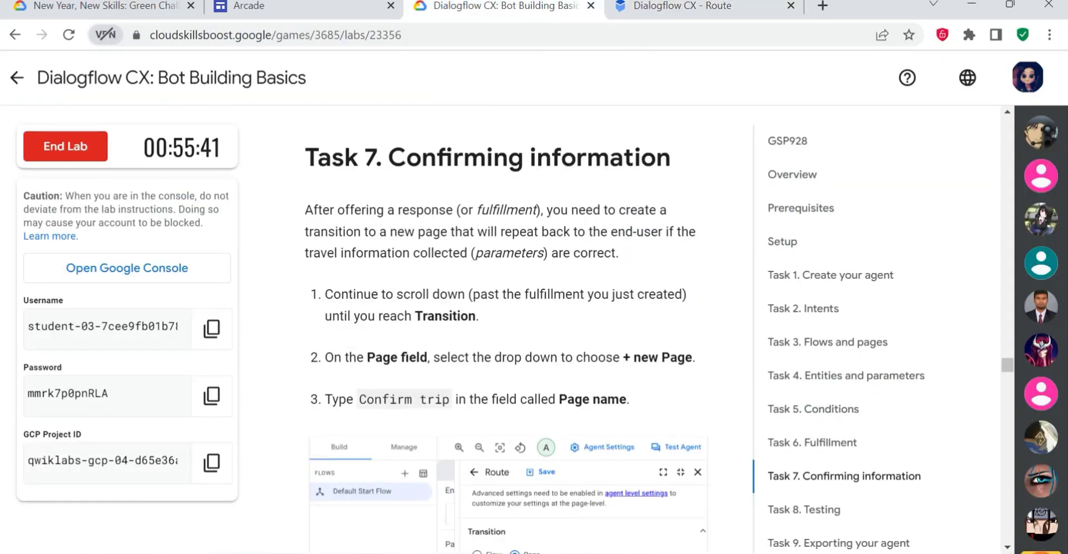
drag(359, 399, 449, 399)
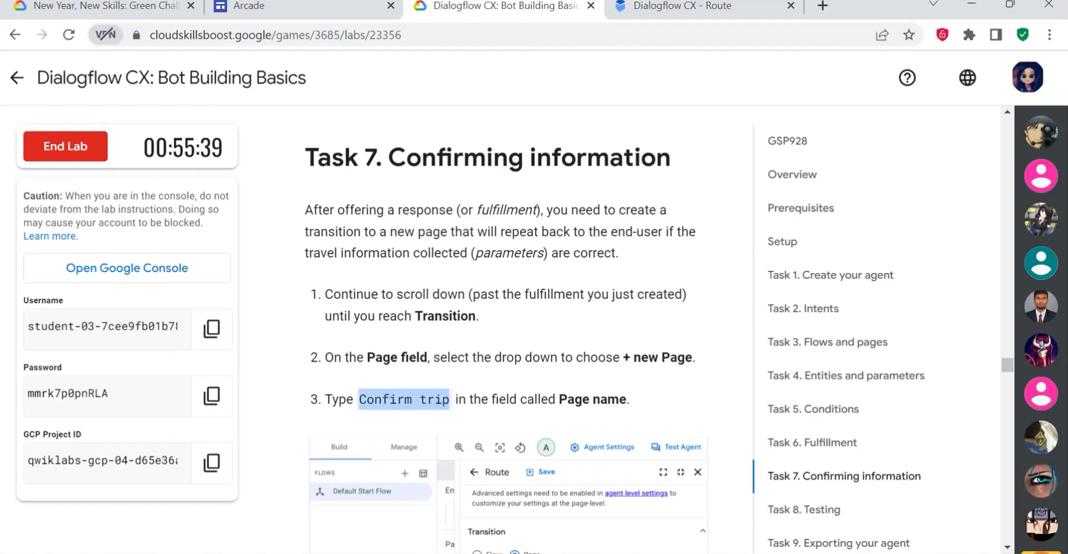
click(629, 8)
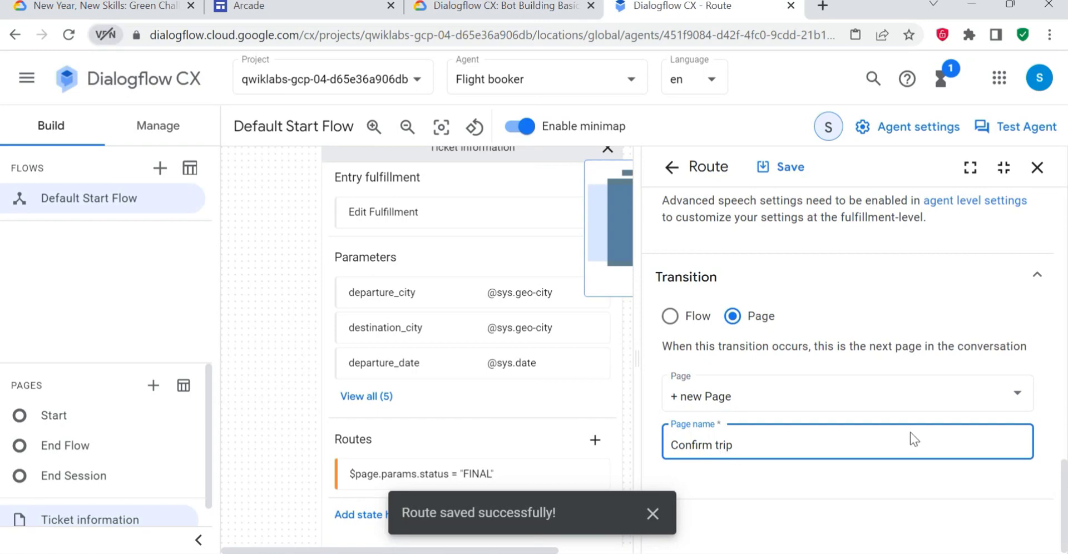
- Check the lab's Task 7 instructions that follow the page name, and return to the route in Dialogflow CX
click(495, 10)
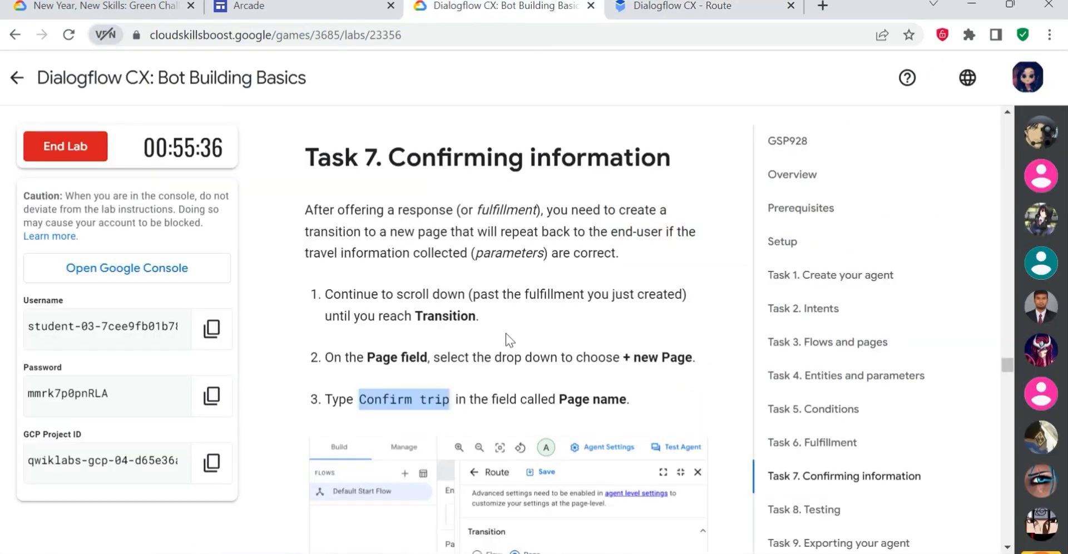
scroll(505, 333, down, 8)
click(684, 7)
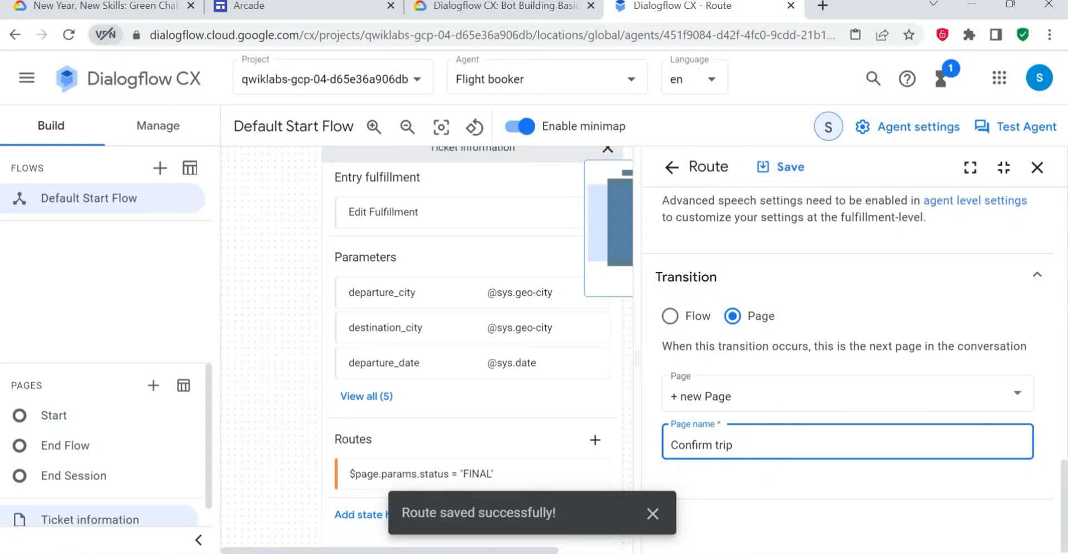
- Save the Ticket information route with its transition to the Confirm trip page and close the route settings
click(782, 177)
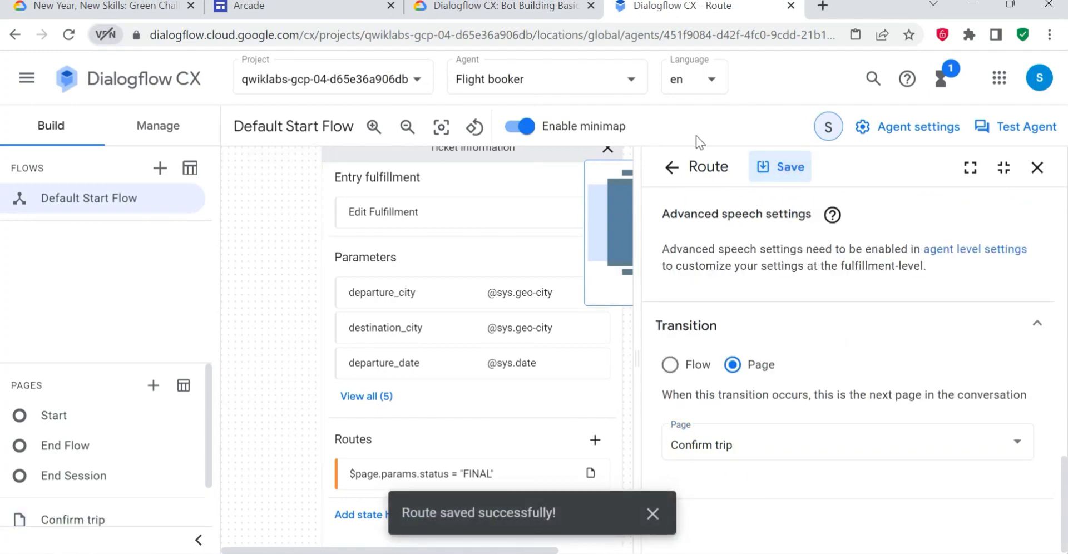
click(671, 167)
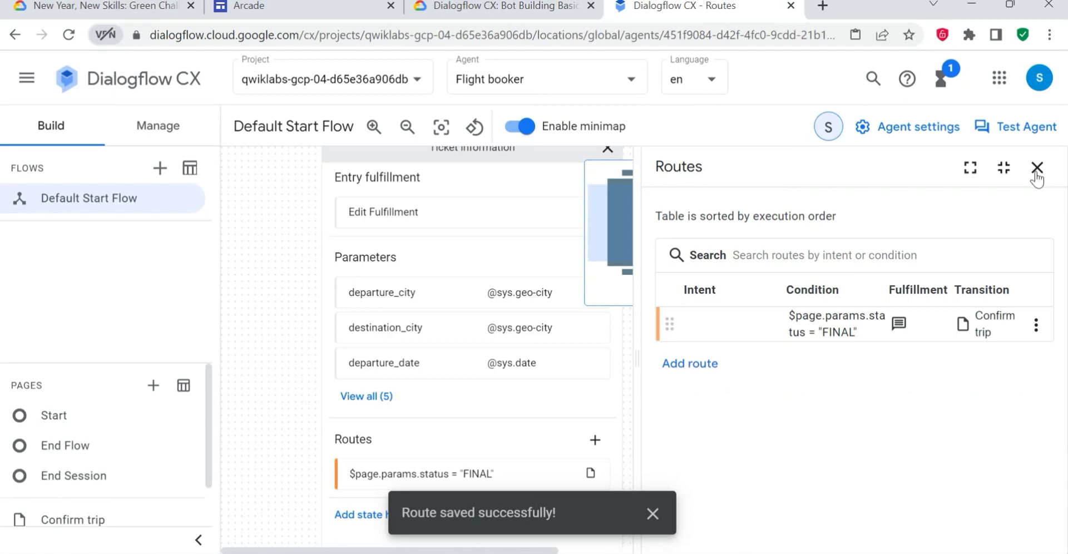
click(1036, 170)
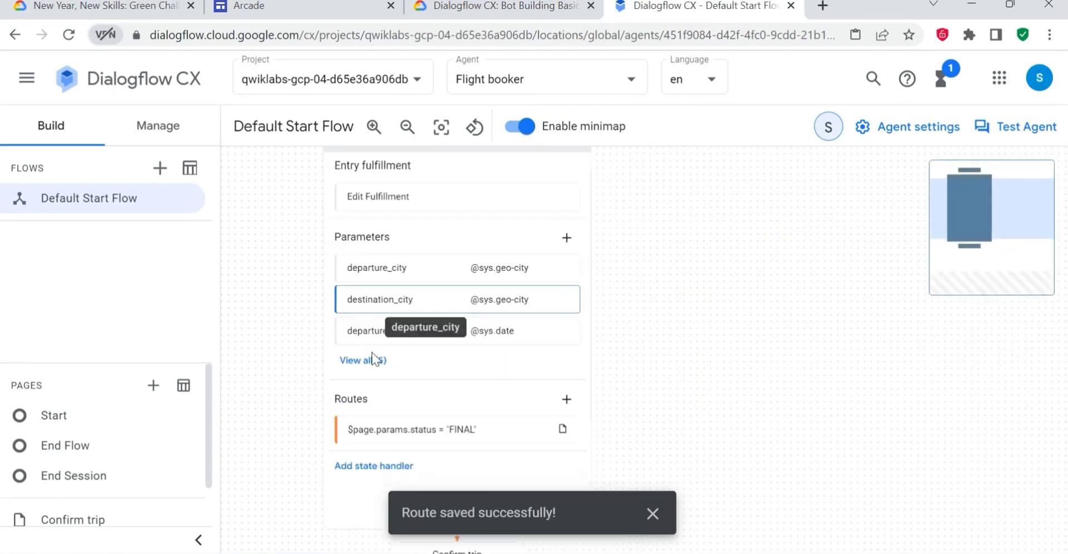
- Compare the three-page flow in the Dialogflow CX graph with the lab's Task 7 example
click(466, 4)
scroll(424, 357, down, 4)
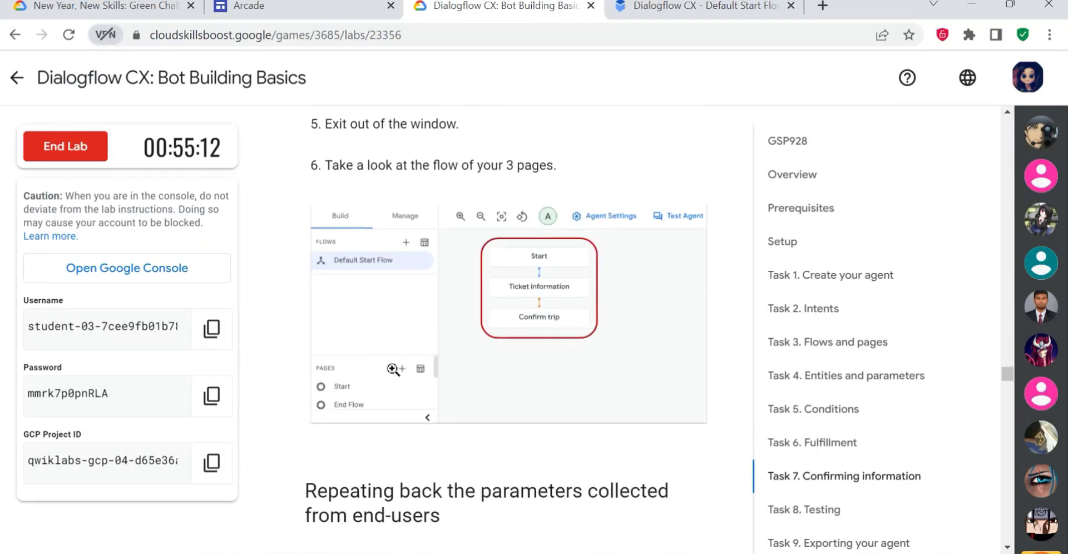
key(ctrl+Tab)
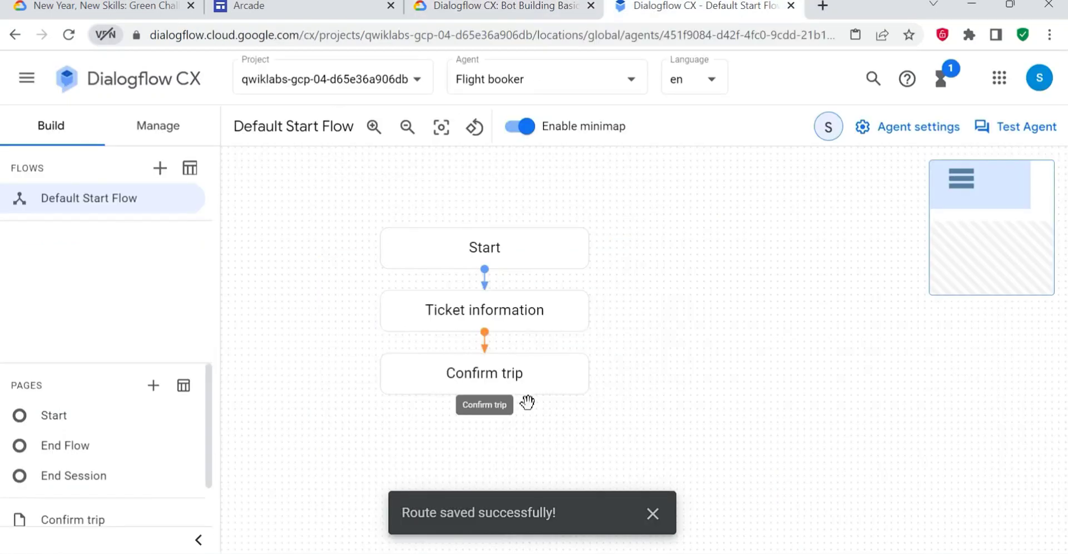
- Follow the lab's next Task 7 instruction and open the Confirm trip page's entry fulfillment in Dialogflow CX for editing
click(490, 7)
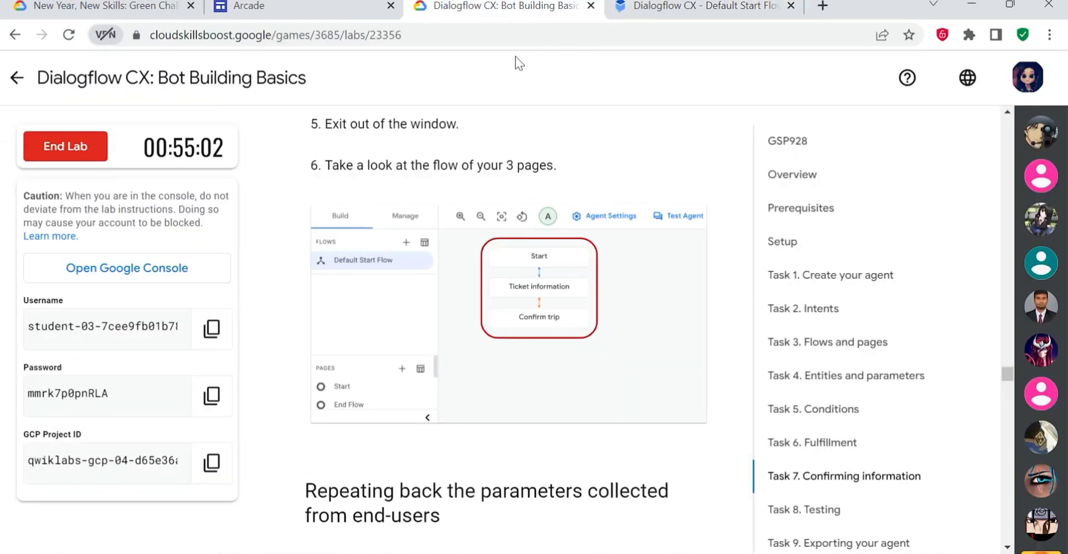
scroll(508, 361, down, 10)
drag(469, 336, 524, 336)
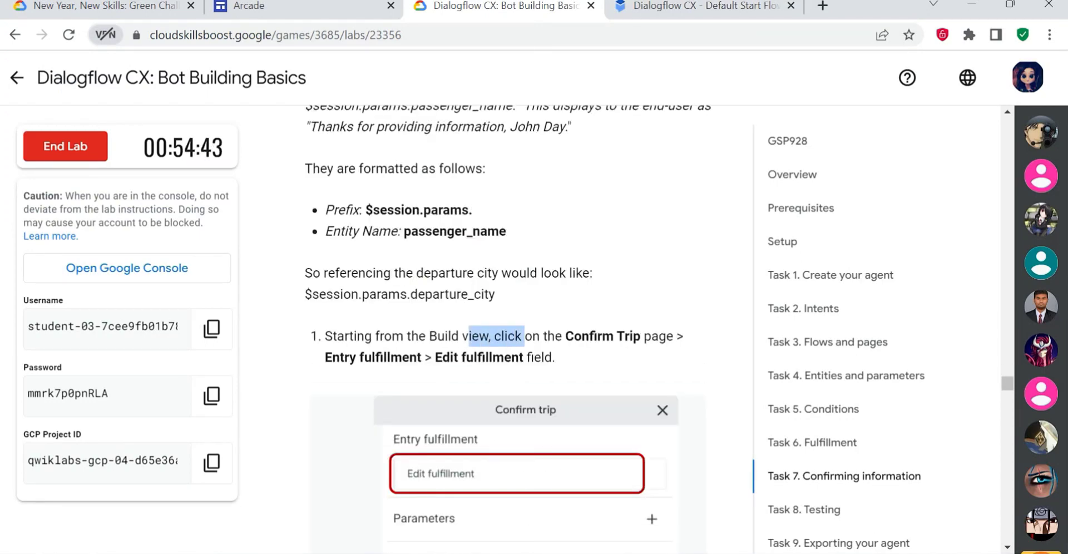
click(688, 12)
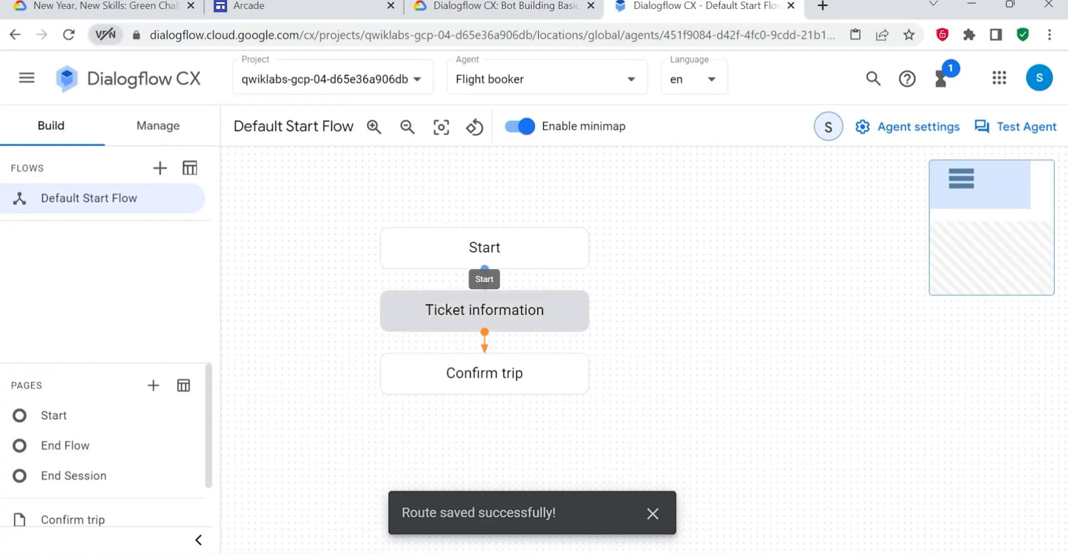
click(484, 371)
scroll(543, 402, down, 3)
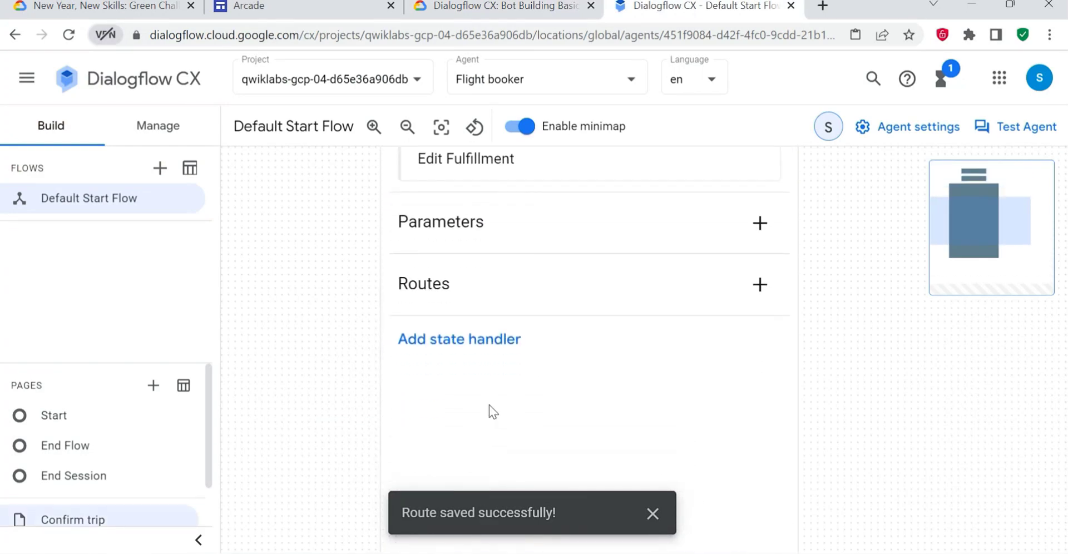
click(475, 168)
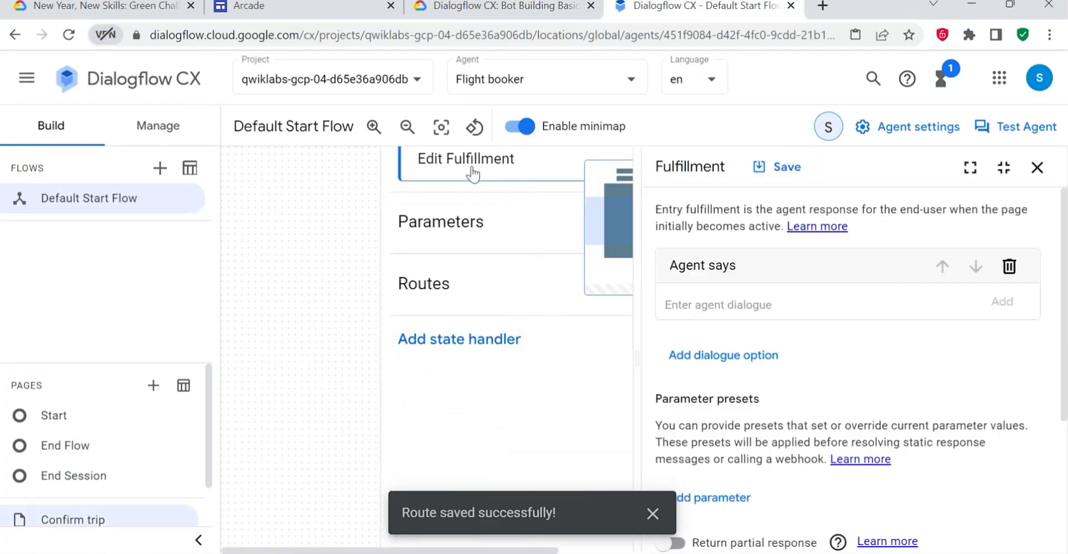
- Read the lab's step on repeating back the five parameters and copy its "This is to confirm that..." confirmation text
click(494, 7)
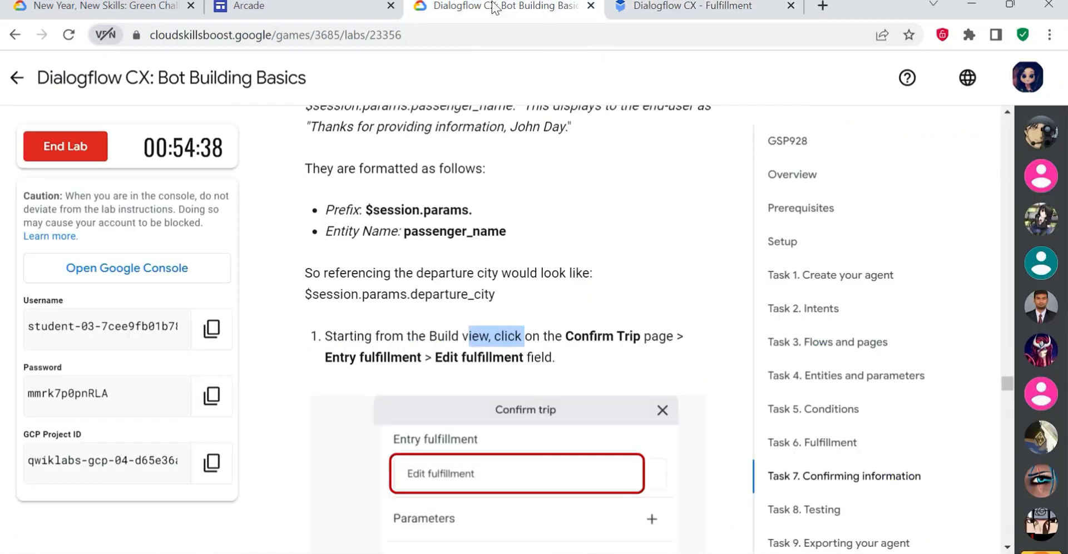
scroll(482, 396, down, 8)
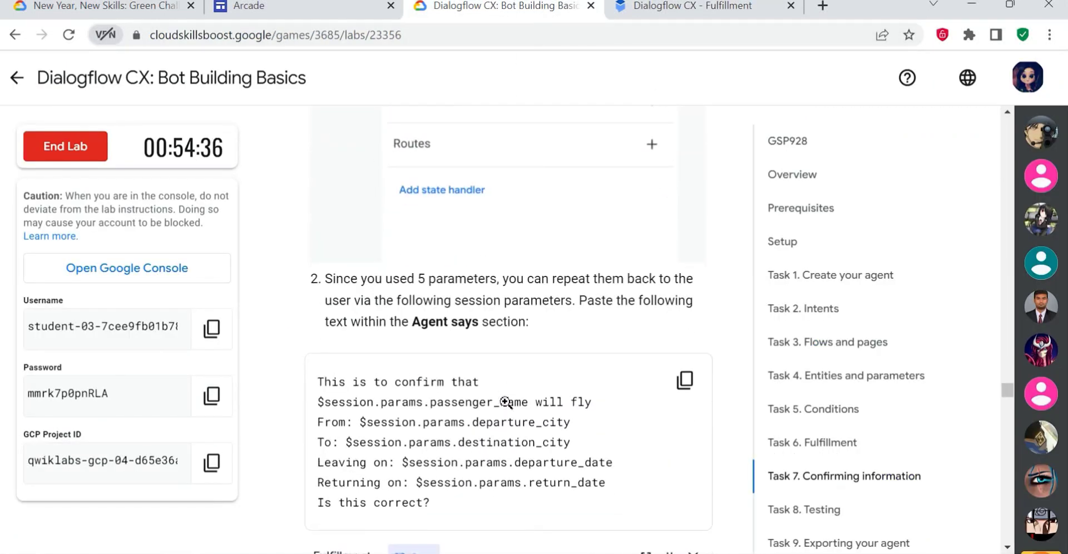
scroll(483, 396, up, 2)
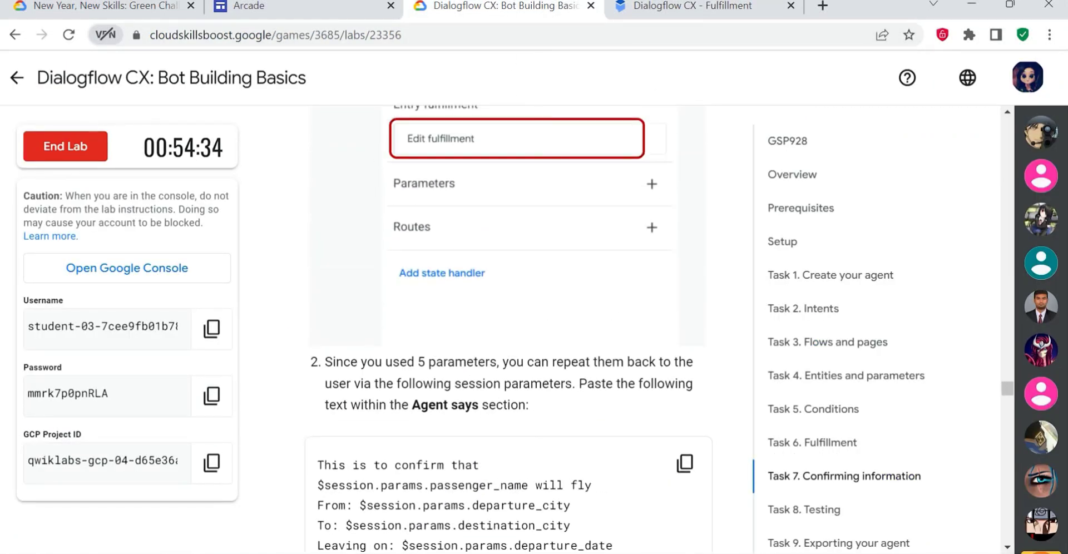
drag(447, 361, 595, 383)
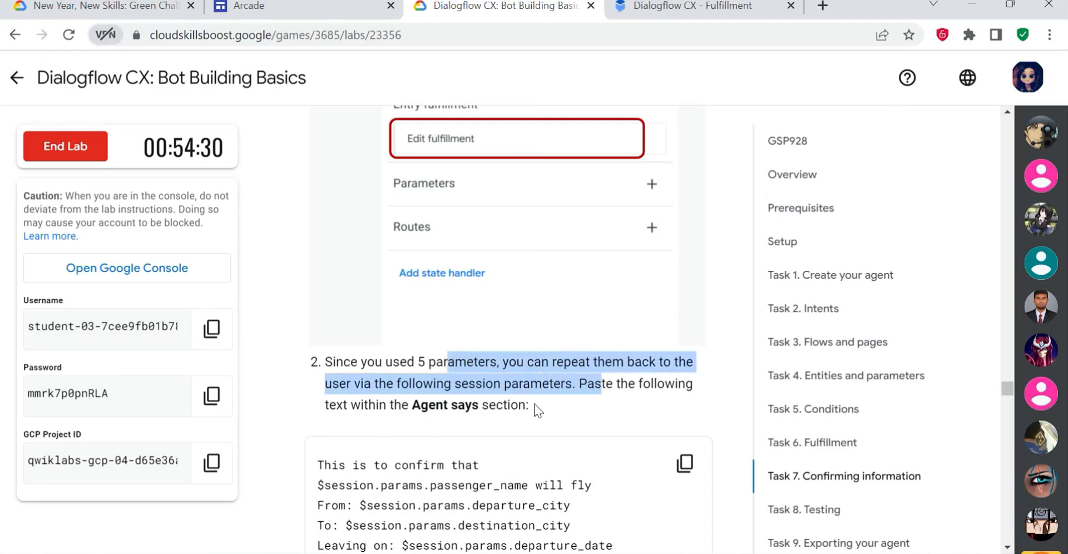
scroll(534, 403, down, 2)
click(685, 379)
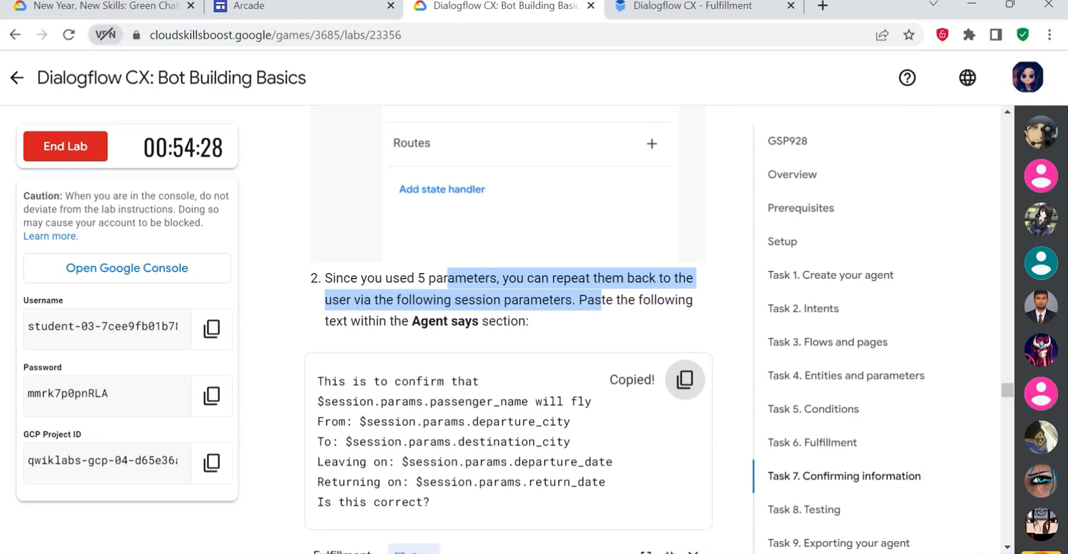
- Check the lab's fulfillment example and paste the copied confirmation text as the agent response in Confirm trip's entry fulfillment
click(692, 6)
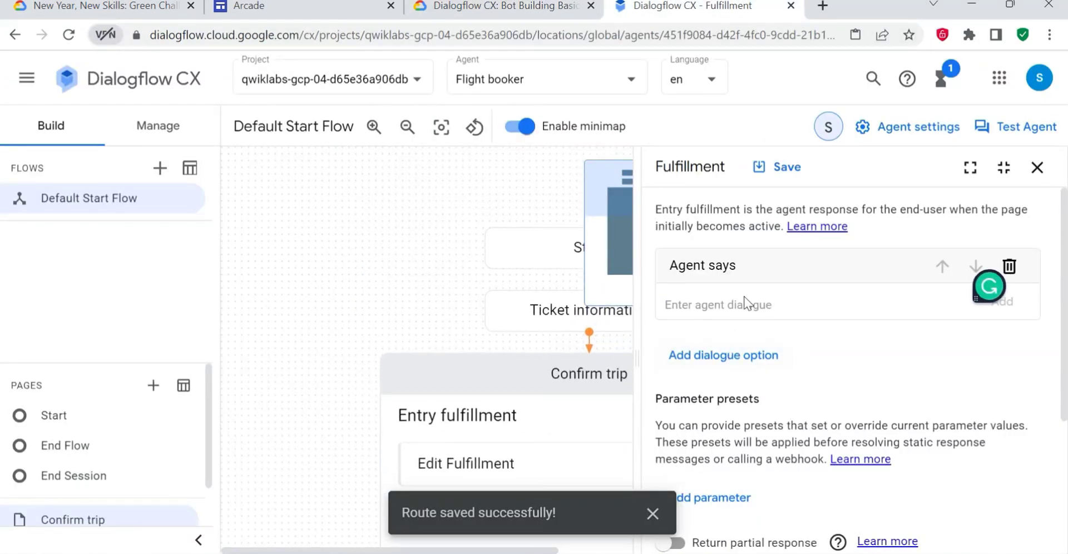
click(523, 7)
scroll(508, 417, down, 4)
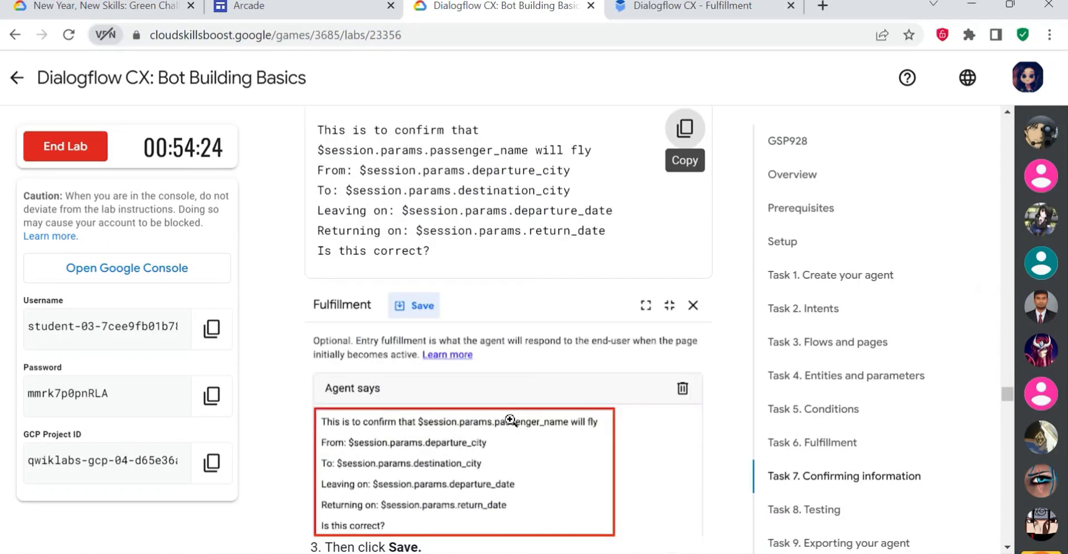
key(ctrl+Tab)
key(ctrl+v)
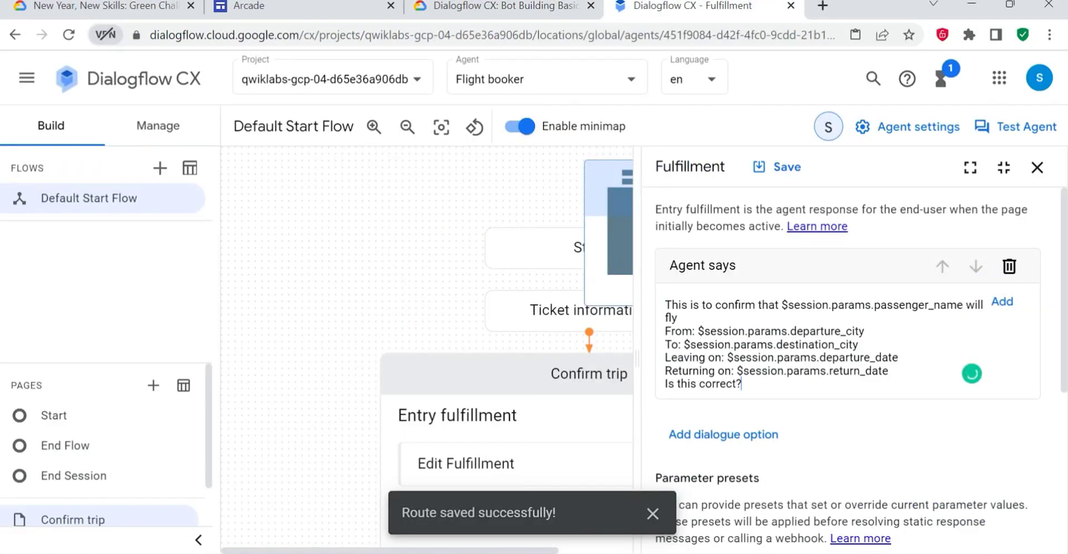
- Review and save the Confirm trip page's entry fulfillment, and close its settings
scroll(797, 400, down, 2)
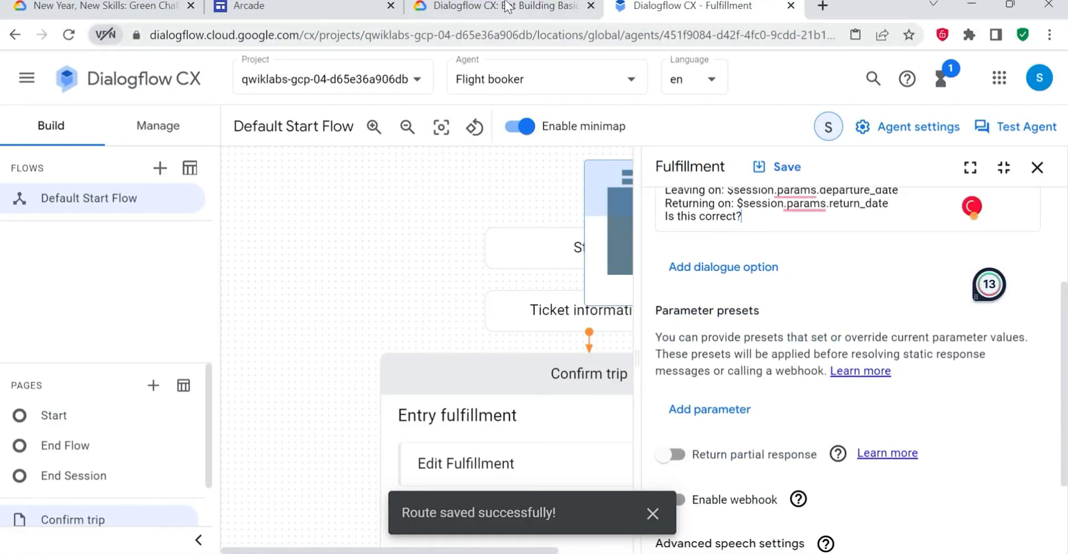
scroll(829, 420, up, 2)
scroll(829, 422, down, 4)
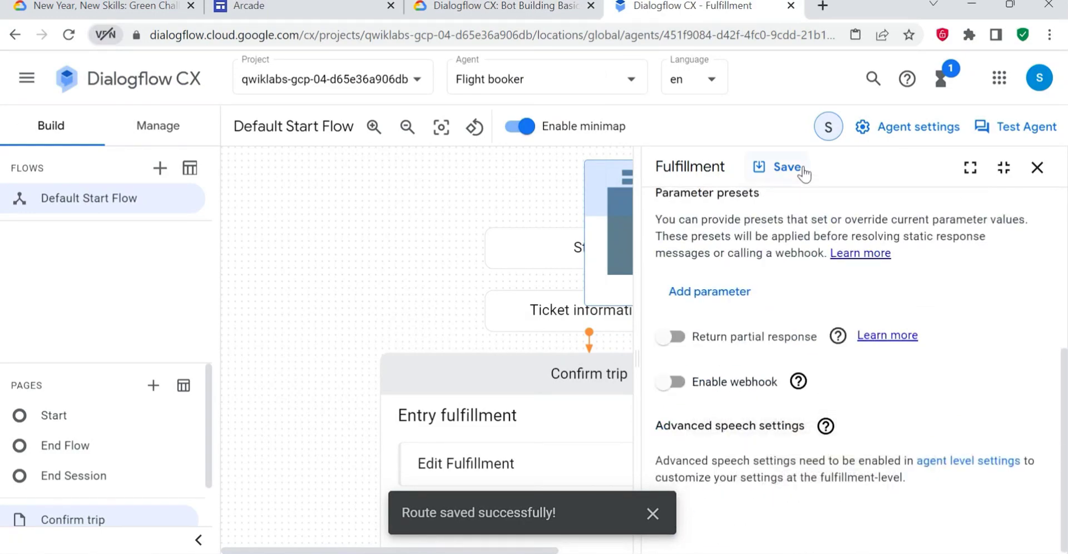
click(781, 167)
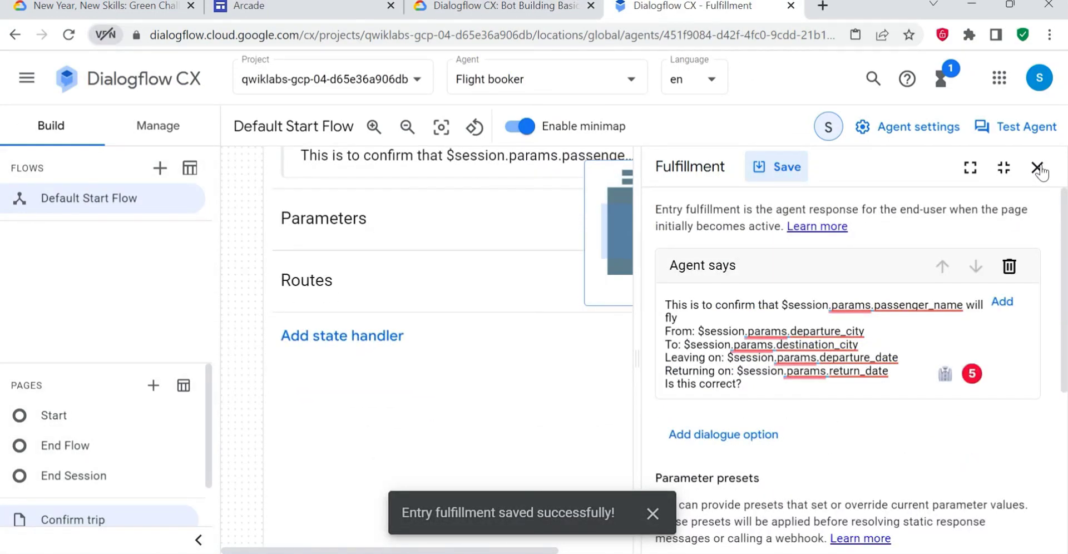
click(1036, 167)
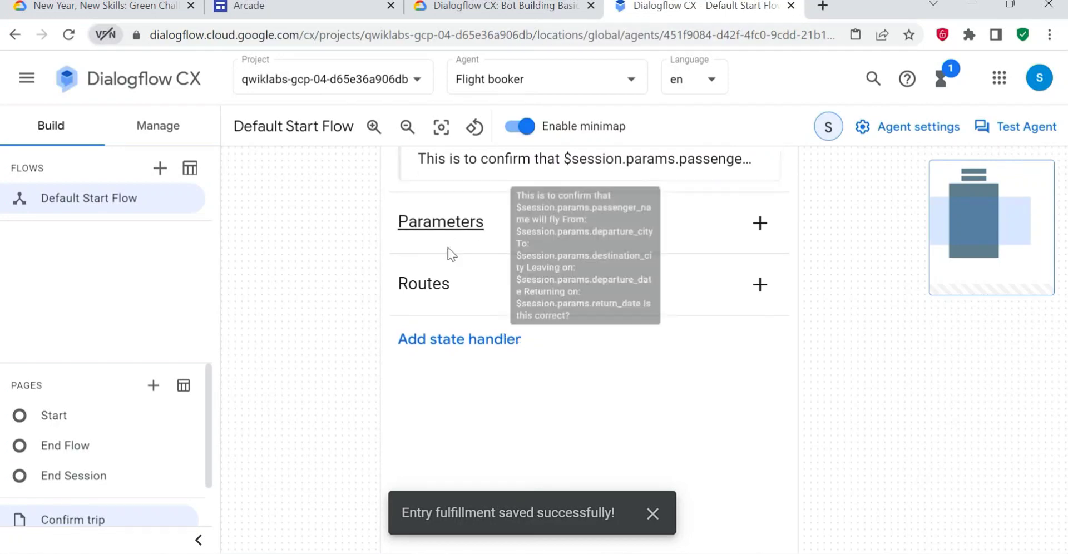
- Add a new route to the Confirm trip page and read the lab's Positive confirmation route instructions
scroll(348, 245, up, 1)
scroll(436, 218, down, 5)
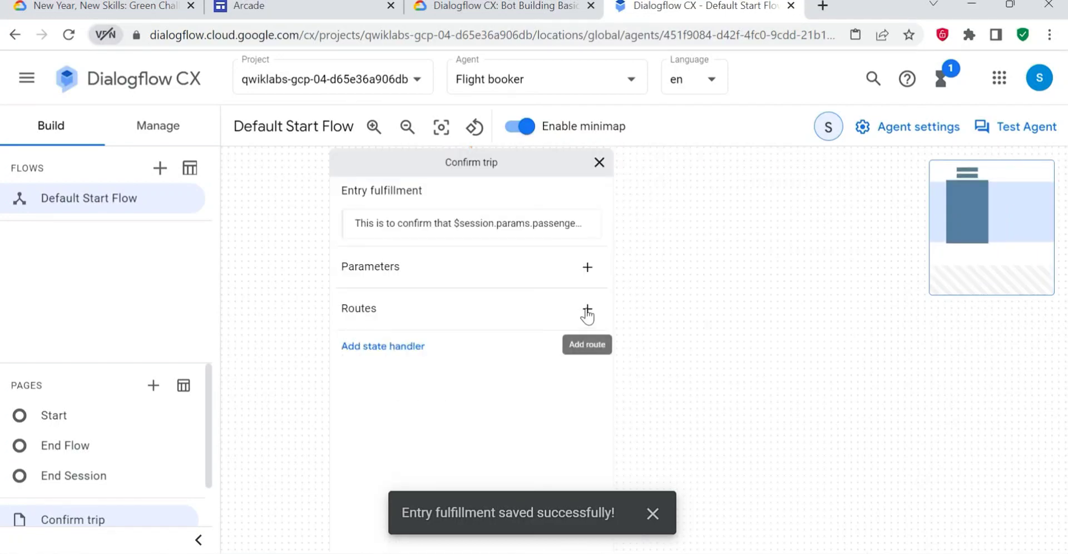
click(587, 308)
click(499, 5)
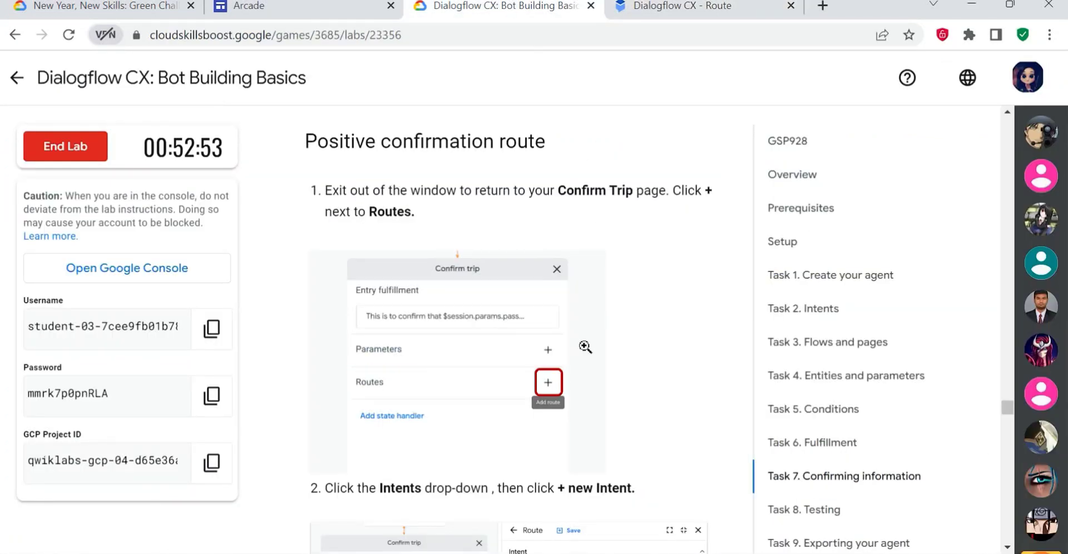
scroll(583, 350, down, 4)
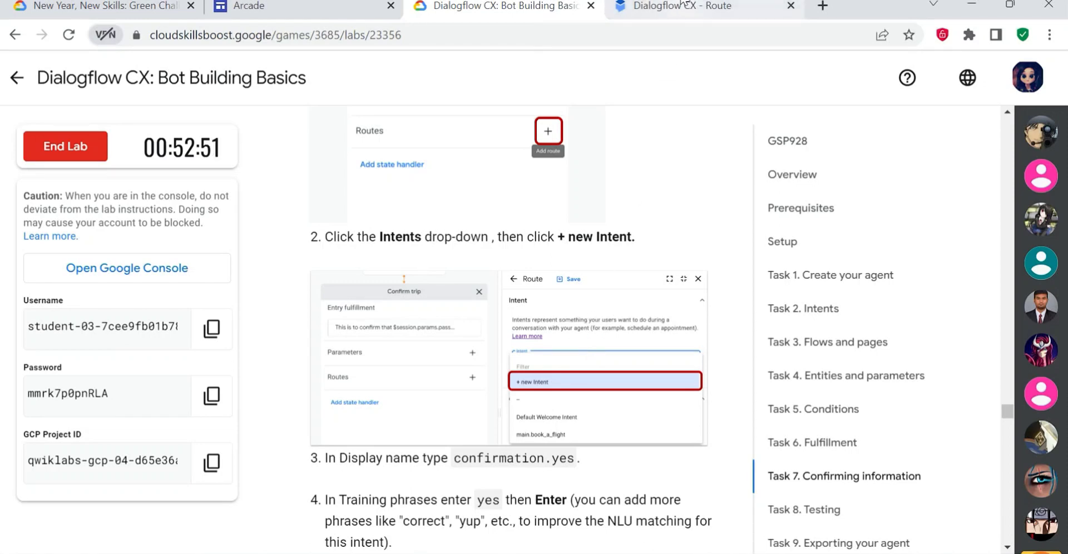
- Start a new intent for the Confirm trip route in Dialogflow CX, checking the choice against the lab instructions
click(717, 11)
click(782, 331)
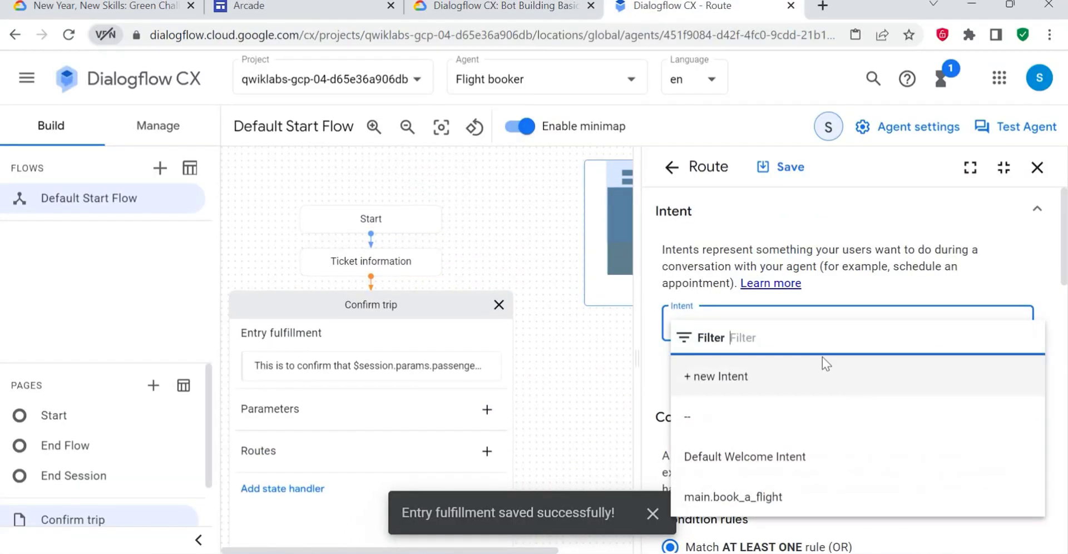
click(467, 8)
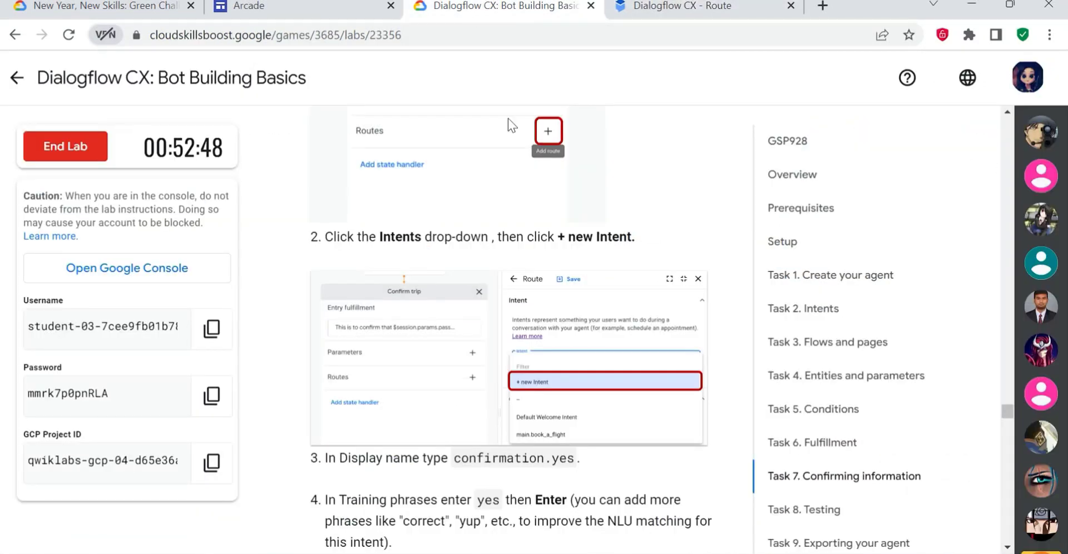
click(682, 11)
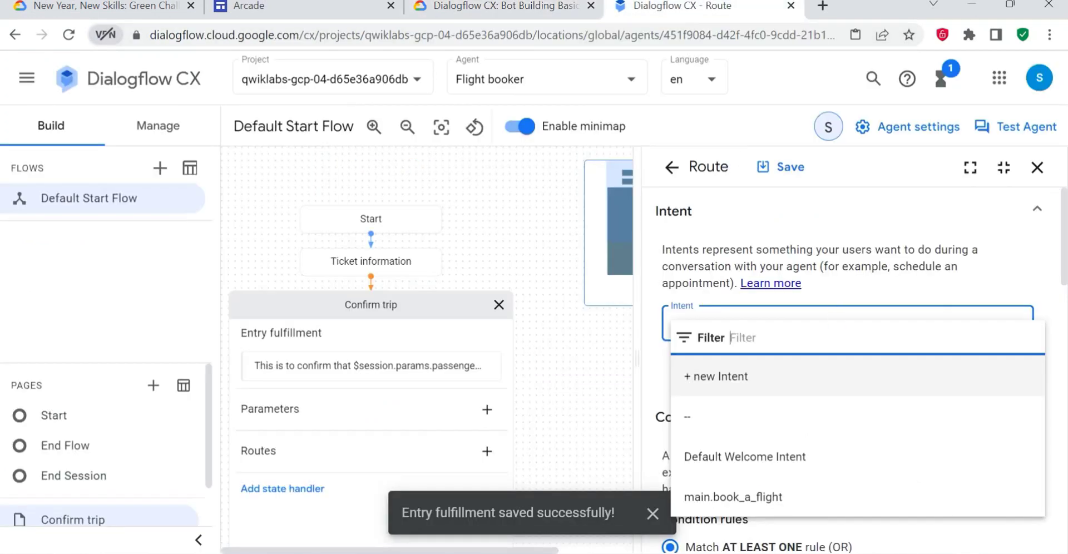
click(720, 376)
- Set the new intent's display name to "confirmation.yes", copying it from the lab instructions
click(445, 7)
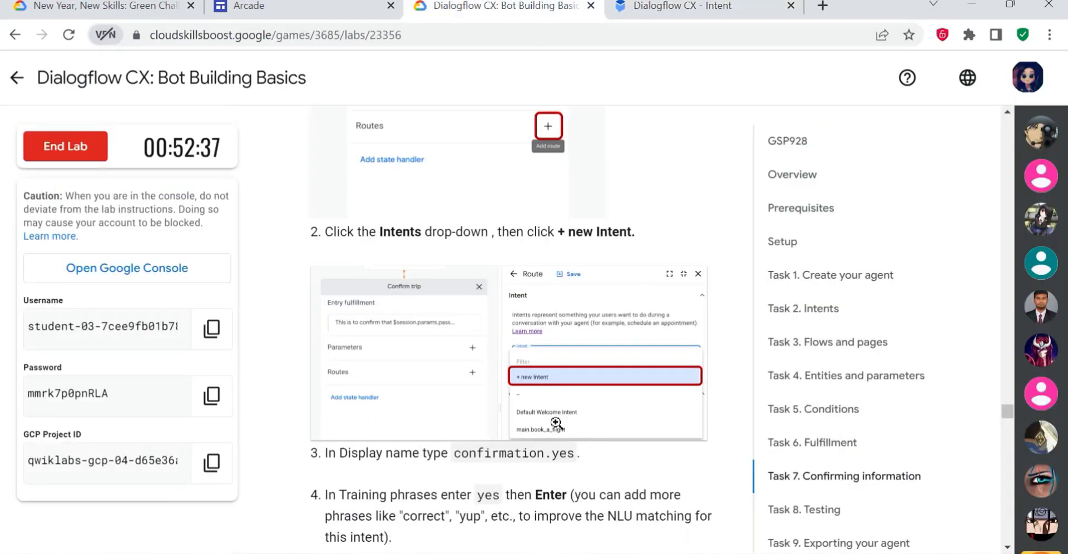
scroll(556, 423, down, 3)
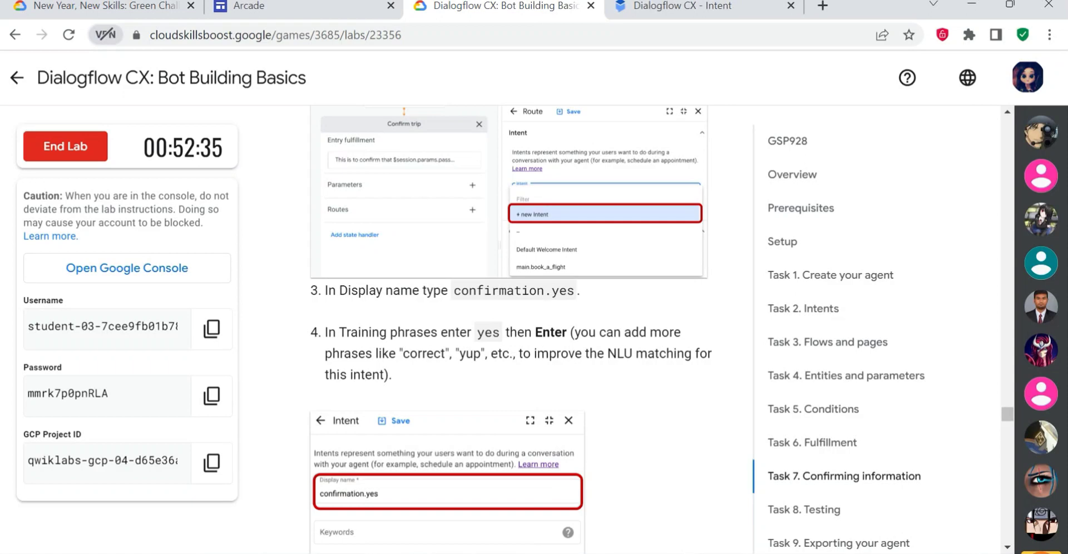
drag(454, 290, 574, 290)
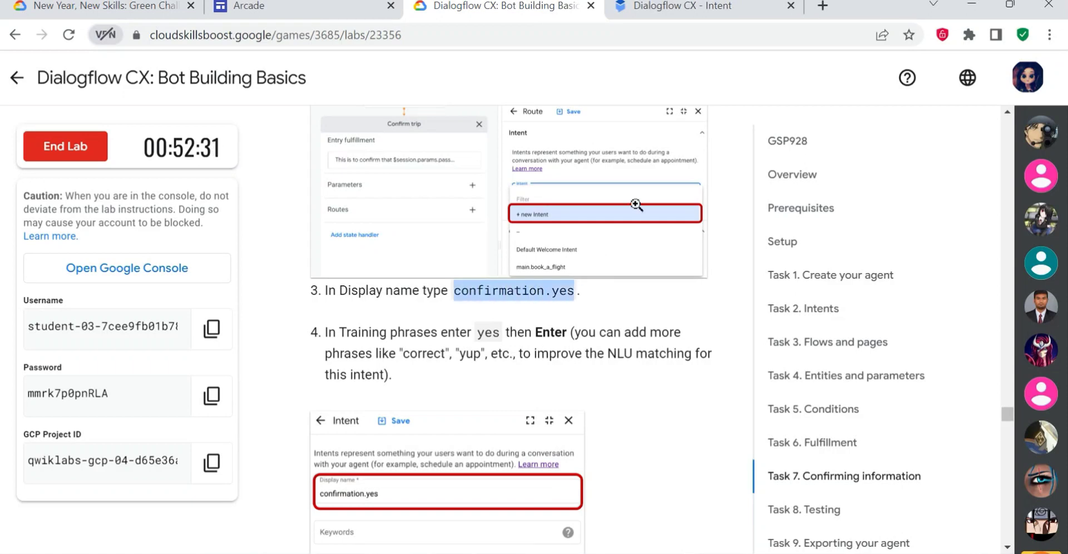
click(695, 8)
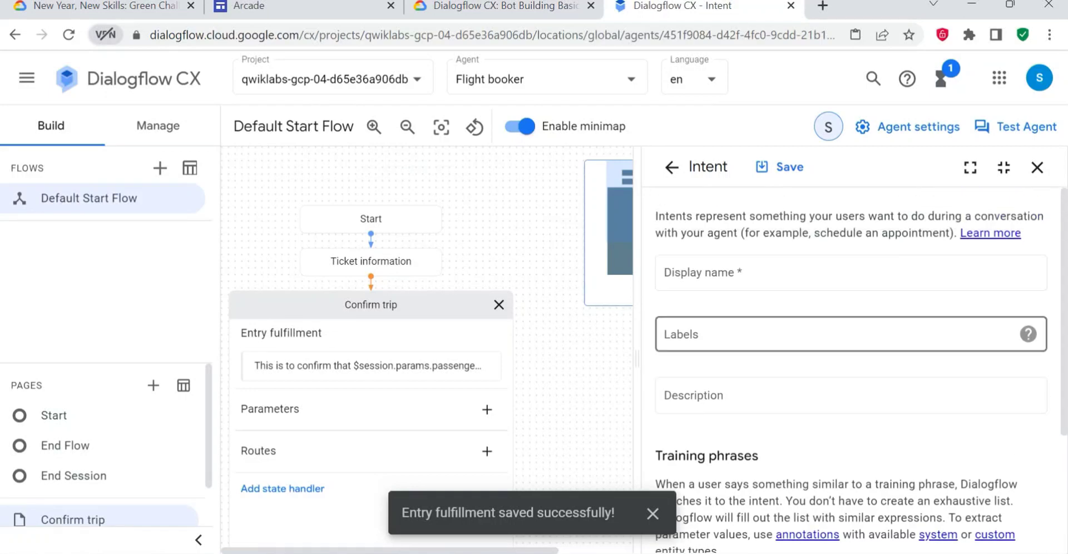
click(739, 275)
key(ctrl+v)
- Add the training phrase "yes" to the confirmation.yes intent, as given in the lab instructions
click(525, 7)
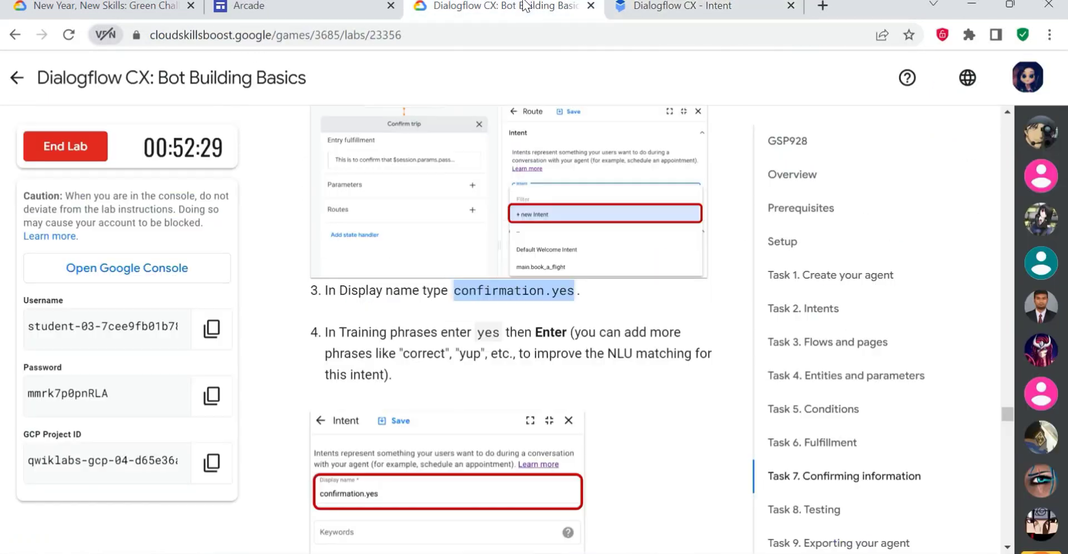
scroll(444, 365, down, 2)
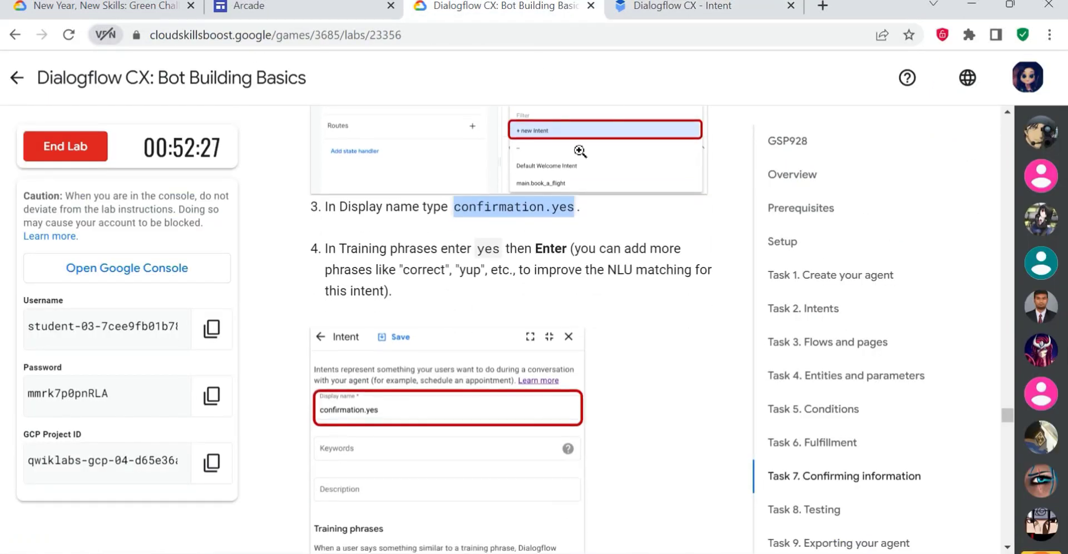
click(676, 16)
scroll(747, 364, down, 3)
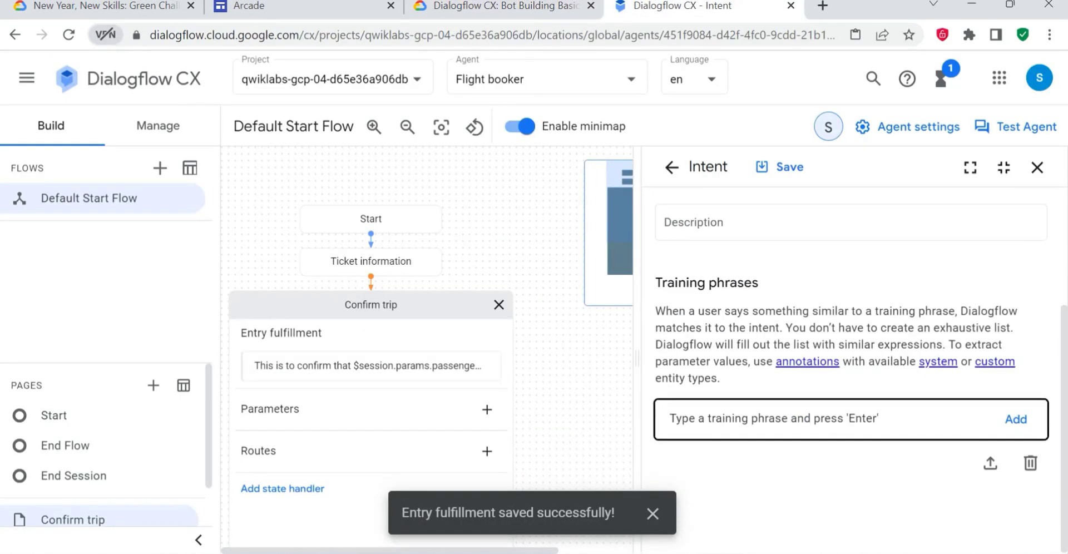
click(978, 417)
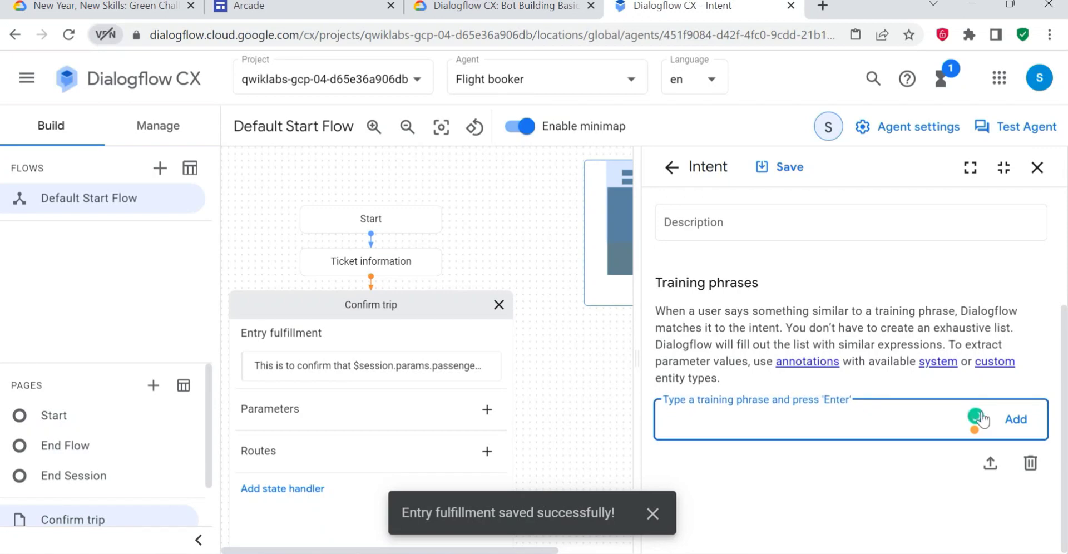
key(Return)
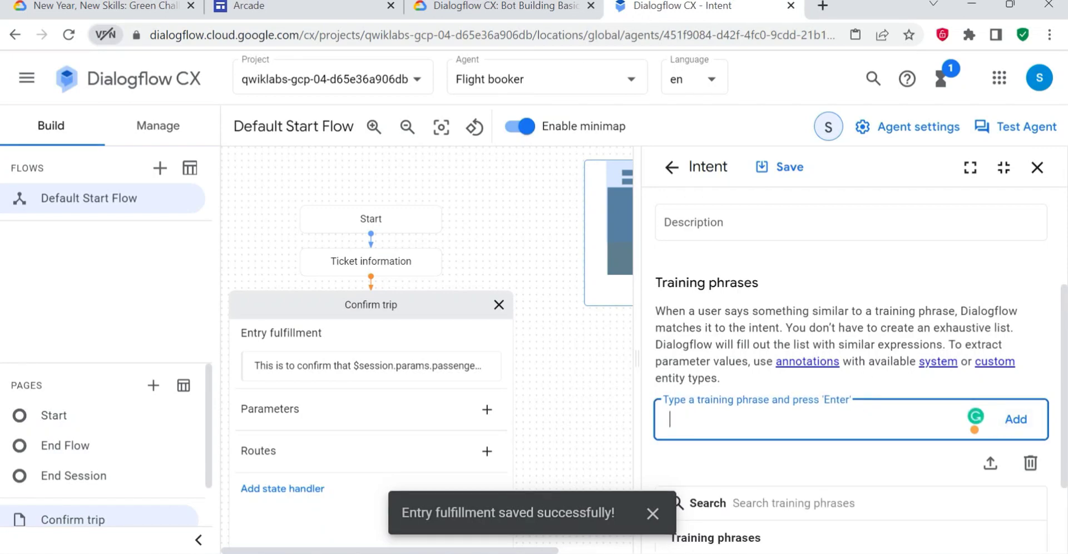
scroll(851, 367, down, 2)
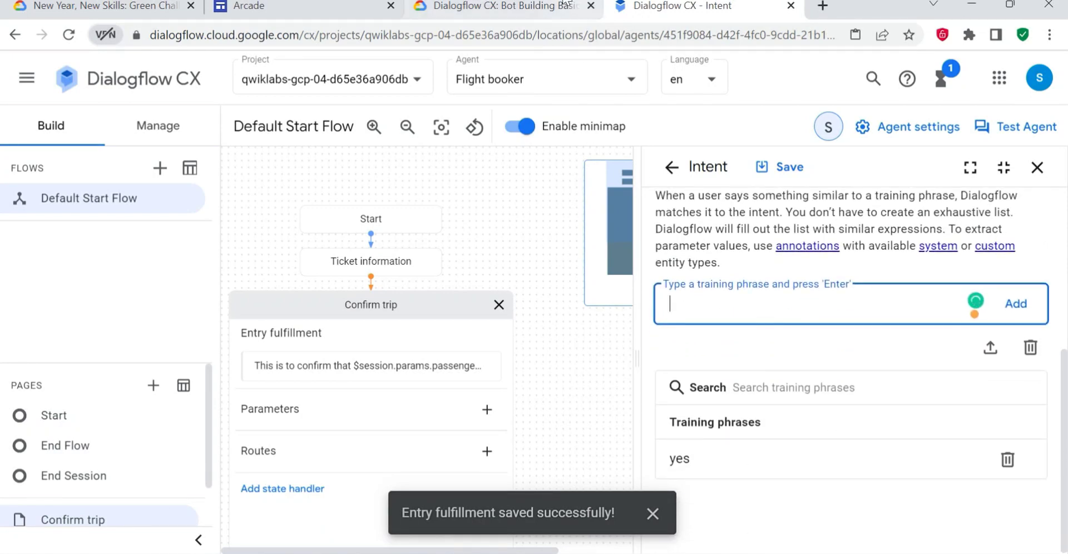
- Compare the confirmation.yes intent with the lab's example in the browser and save the intent in Dialogflow CX
click(511, 7)
scroll(488, 389, down, 2)
scroll(488, 391, down, 4)
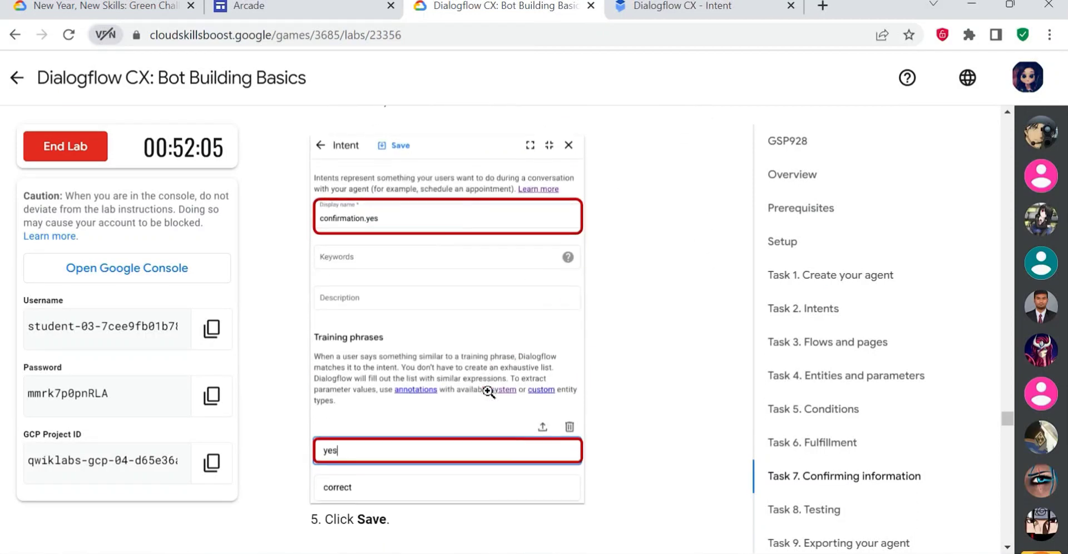
click(636, 8)
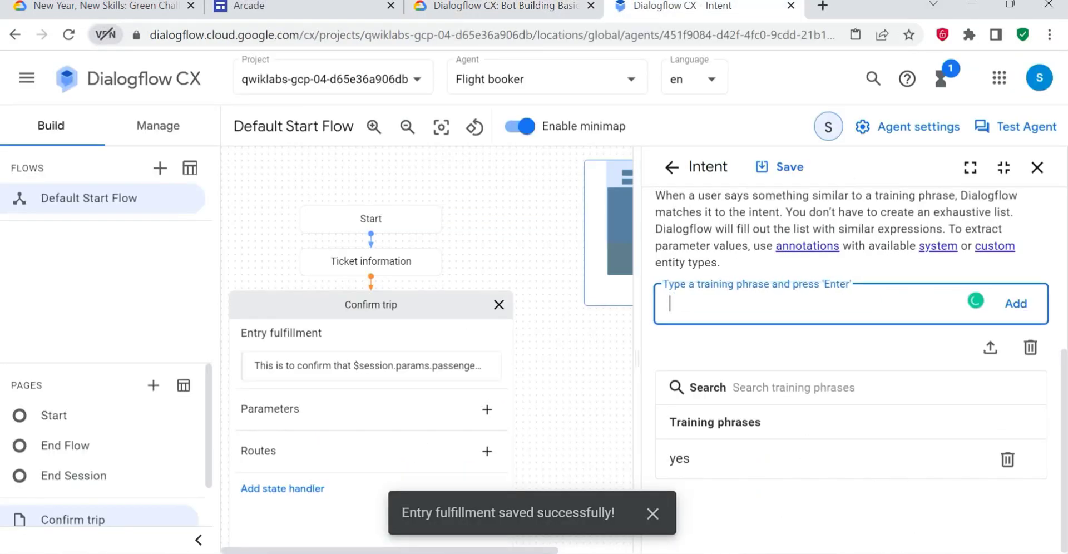
click(792, 170)
- Enter the route's agent response "Great, your flight is booked!", copied from the lab instructions, and save the route
click(483, 8)
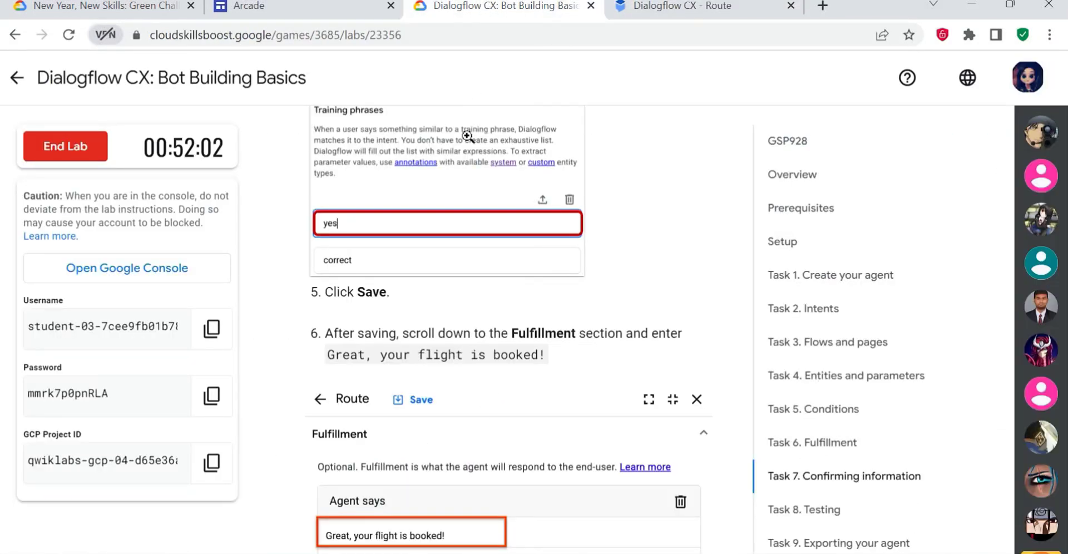
key(ctrl+Tab)
scroll(817, 389, down, 8)
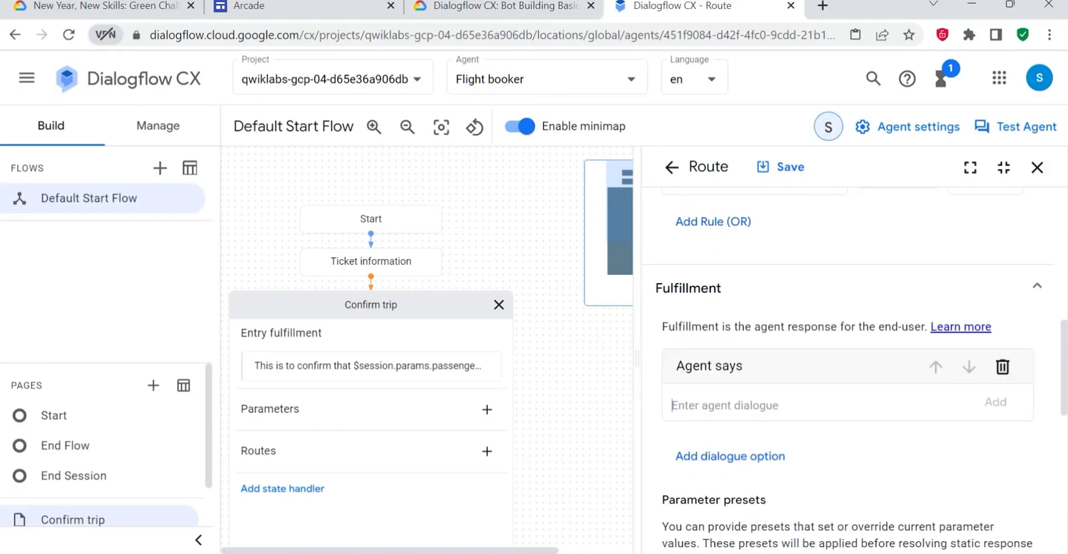
click(468, 13)
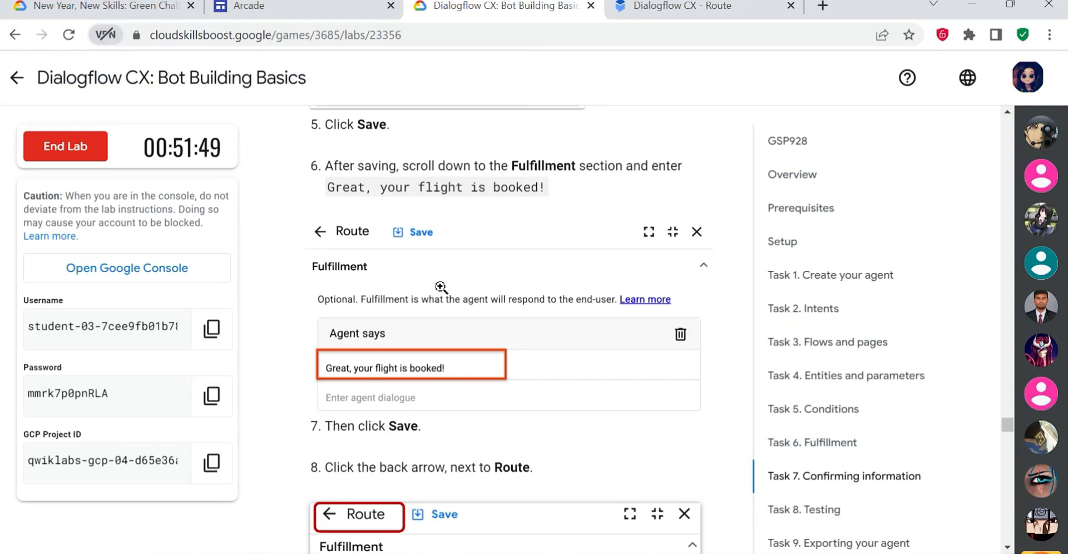
drag(546, 187, 326, 189)
key(ctrl+c)
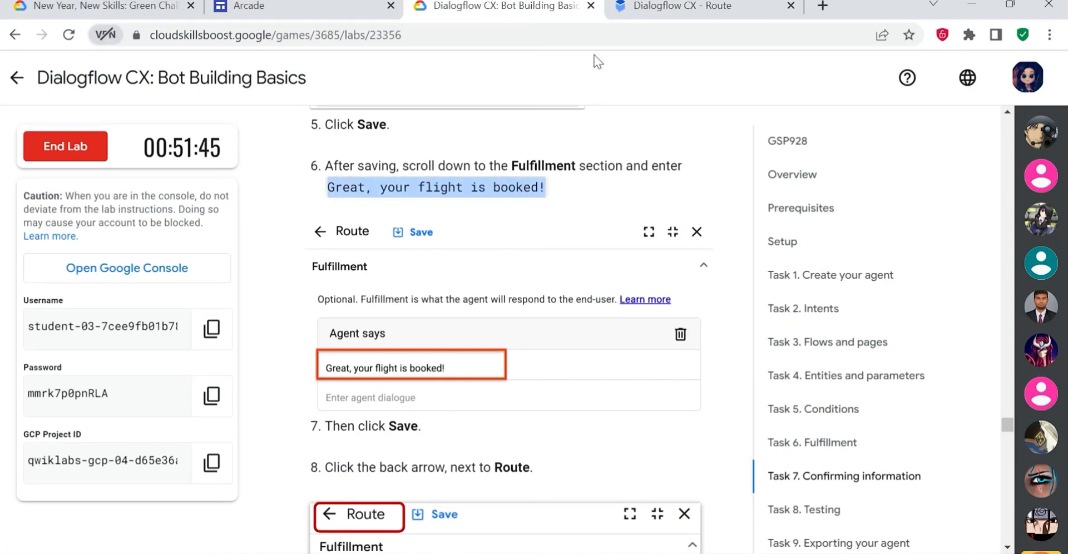
click(628, 8)
click(706, 397)
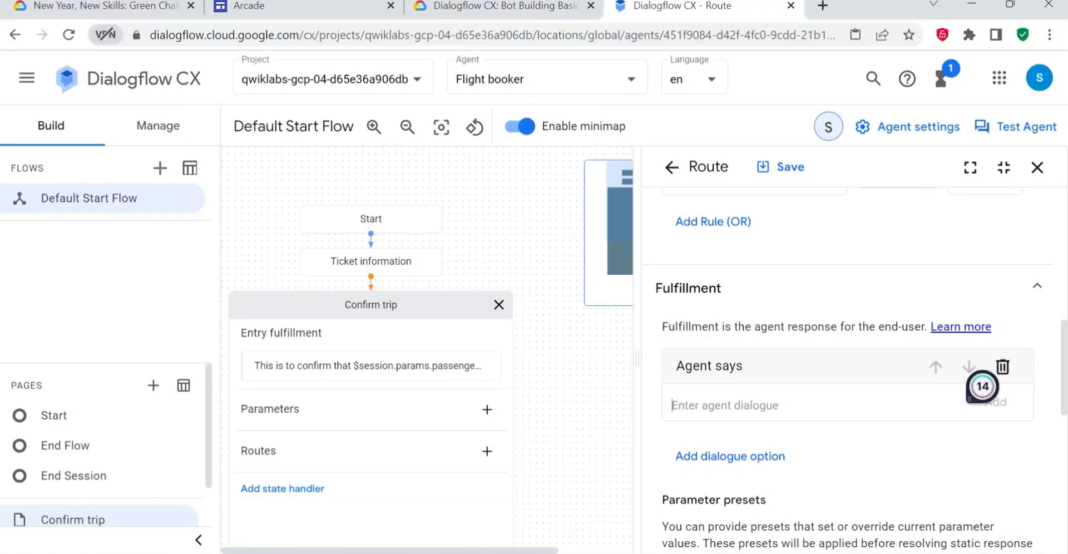
key(ctrl+v)
scroll(821, 431, down, 3)
scroll(821, 445, down, 2)
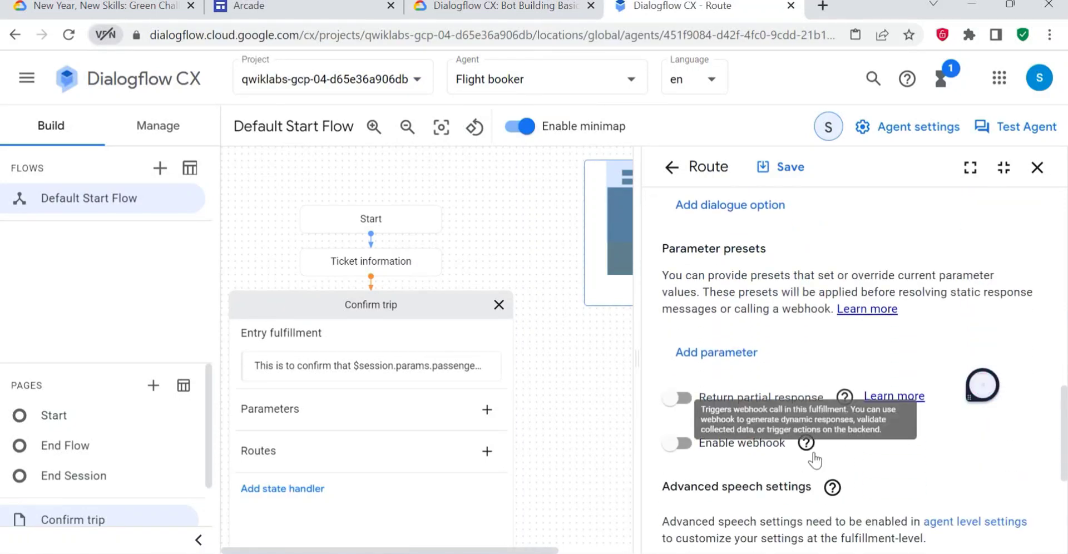
click(780, 167)
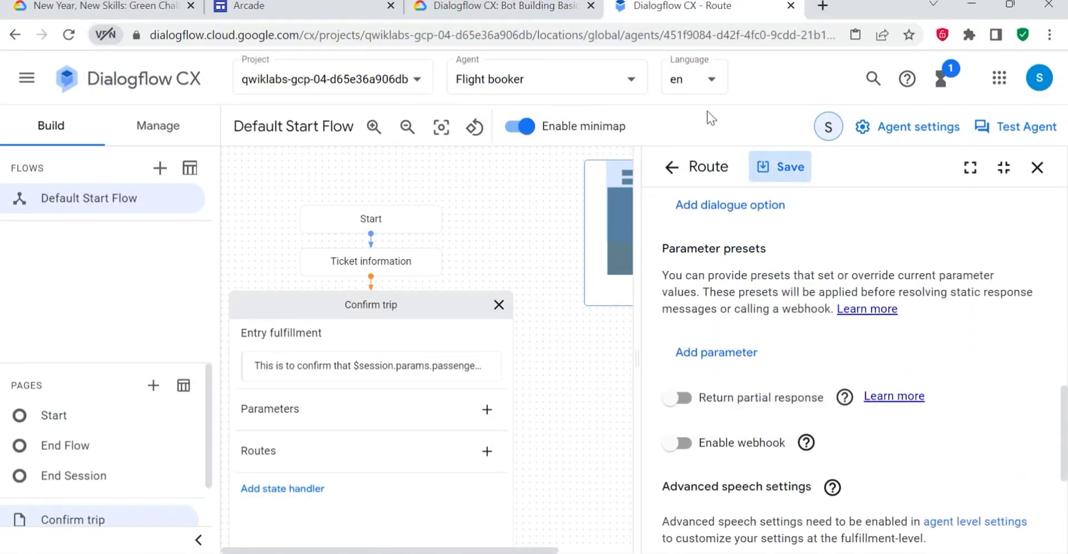
- Read the lab's Negative confirmation route instructions and add another route to the Confirm trip page
click(452, 6)
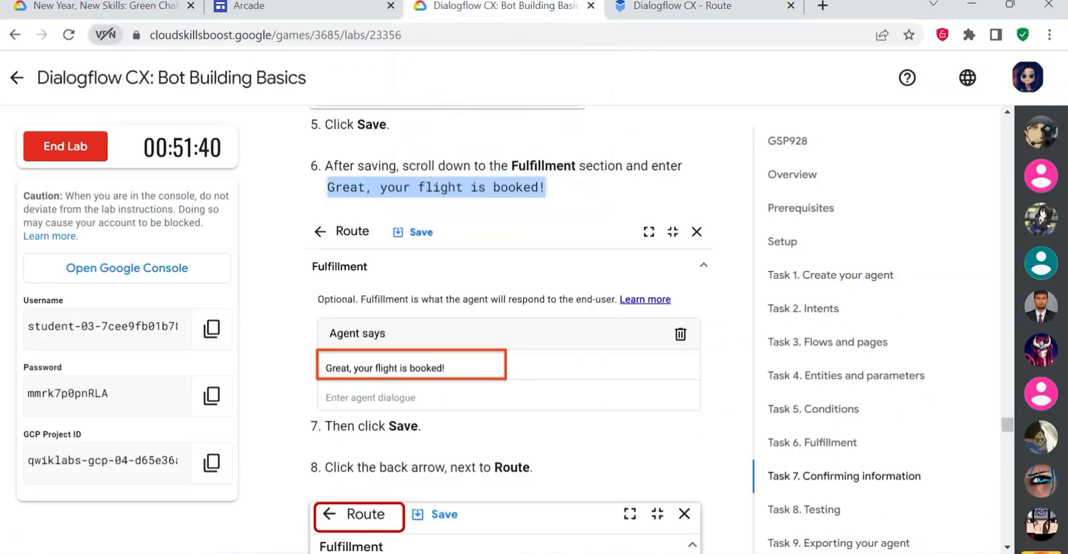
scroll(531, 334, down, 7)
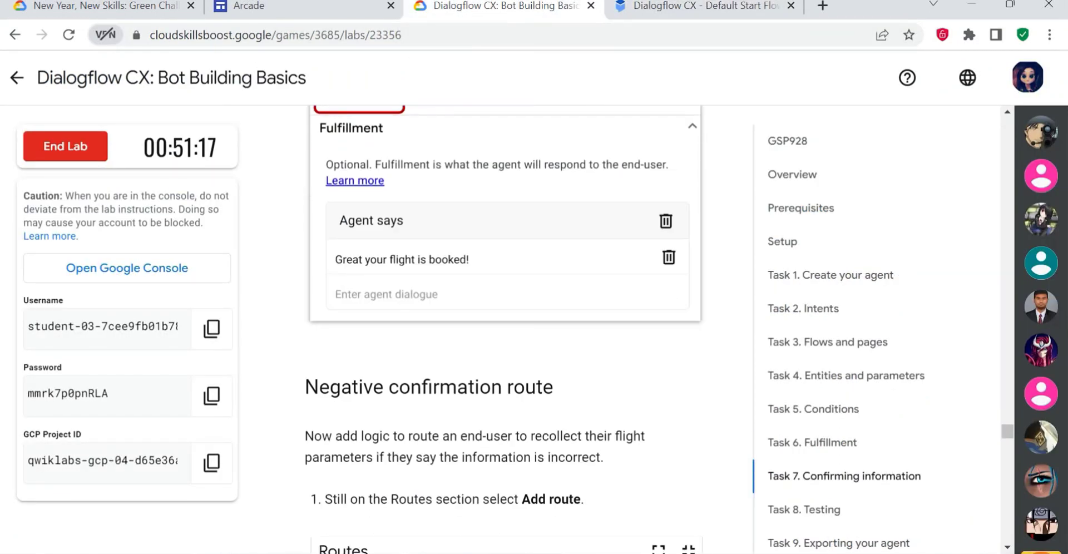
scroll(391, 378, down, 3)
scroll(382, 393, down, 2)
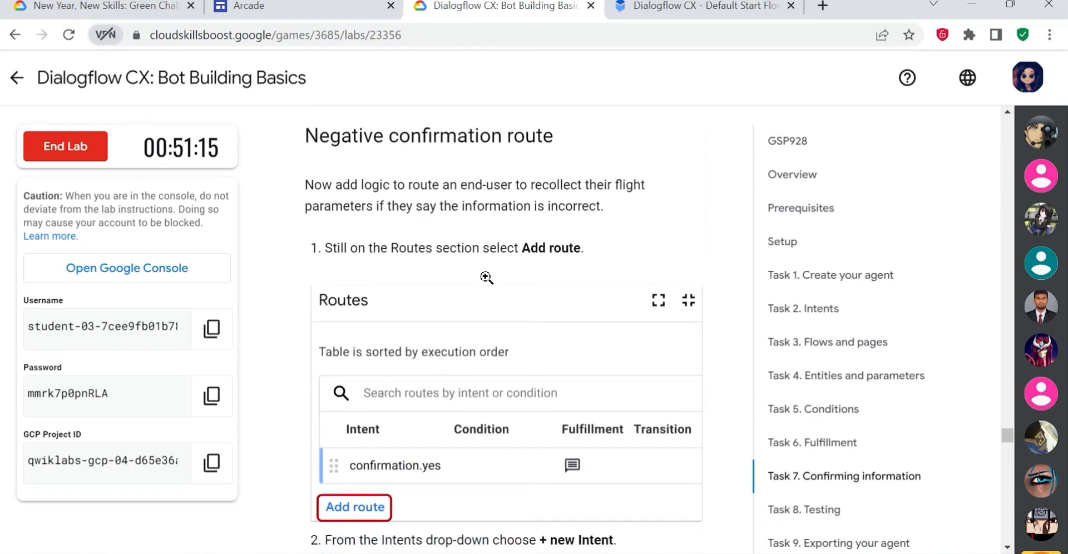
key(ctrl+Tab)
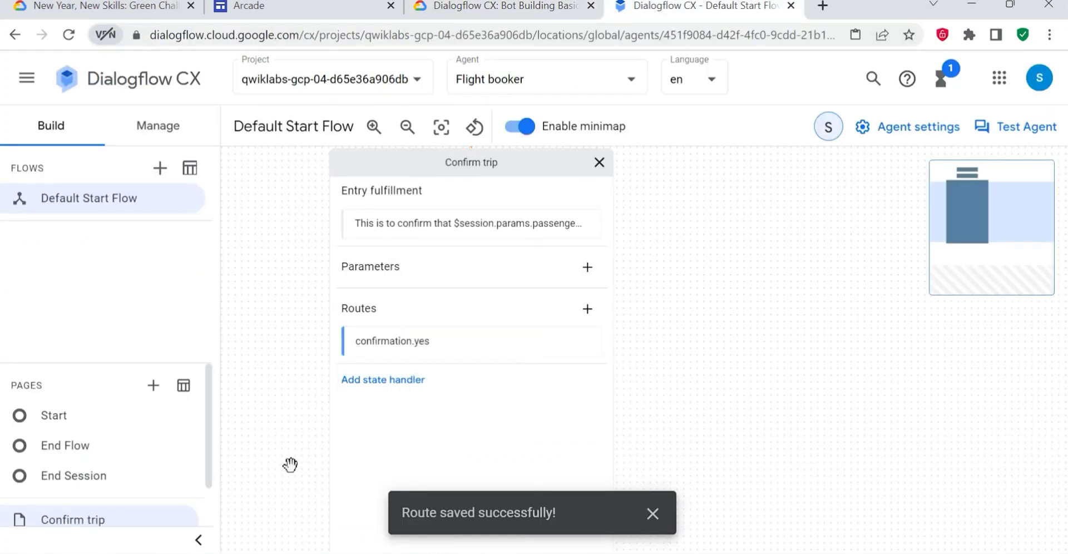
click(587, 309)
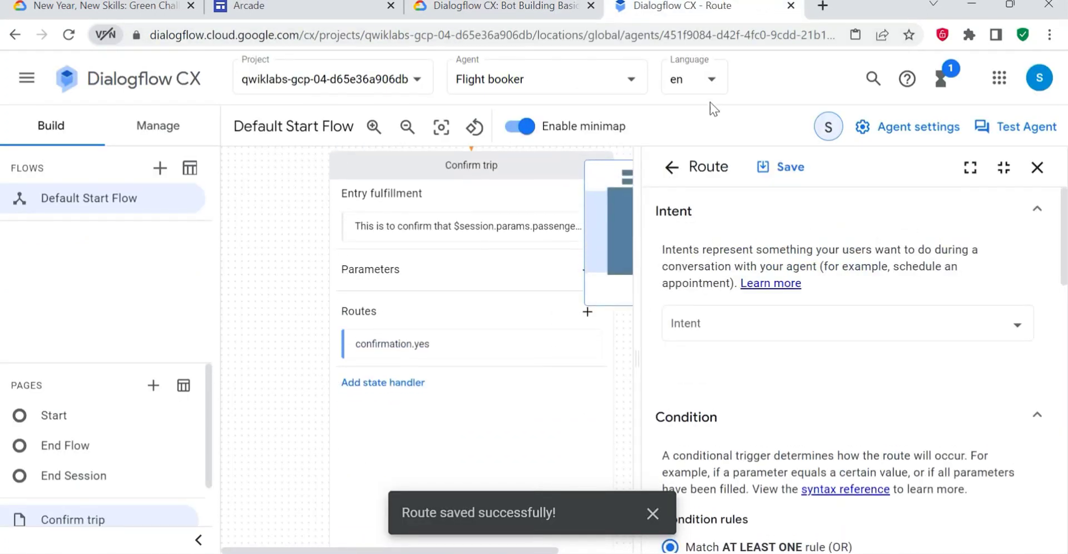
- Create a new intent for the route with the display name "confirmation.no", copied from the lab instructions
click(493, 4)
scroll(564, 382, down, 4)
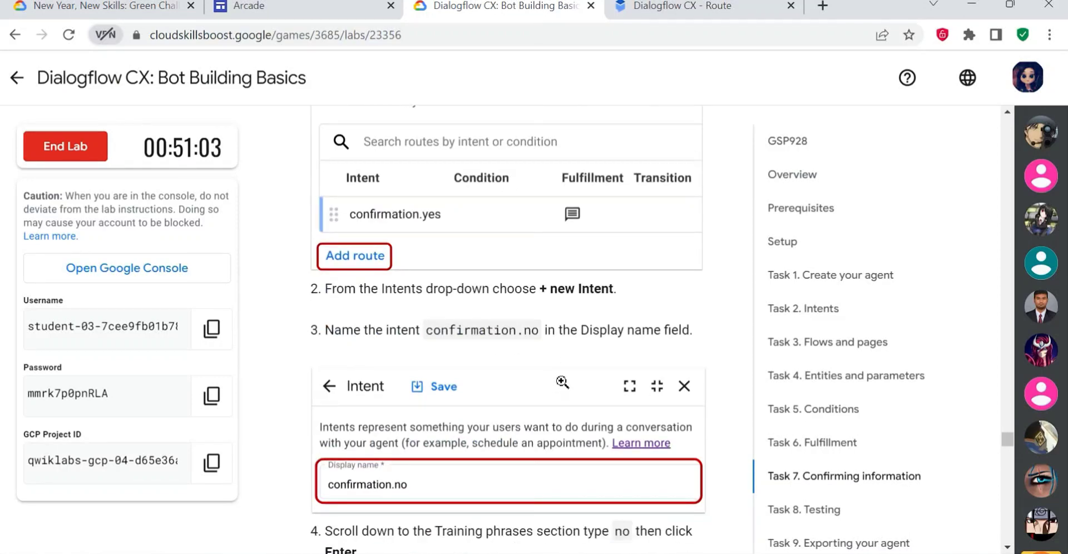
scroll(574, 384, down, 3)
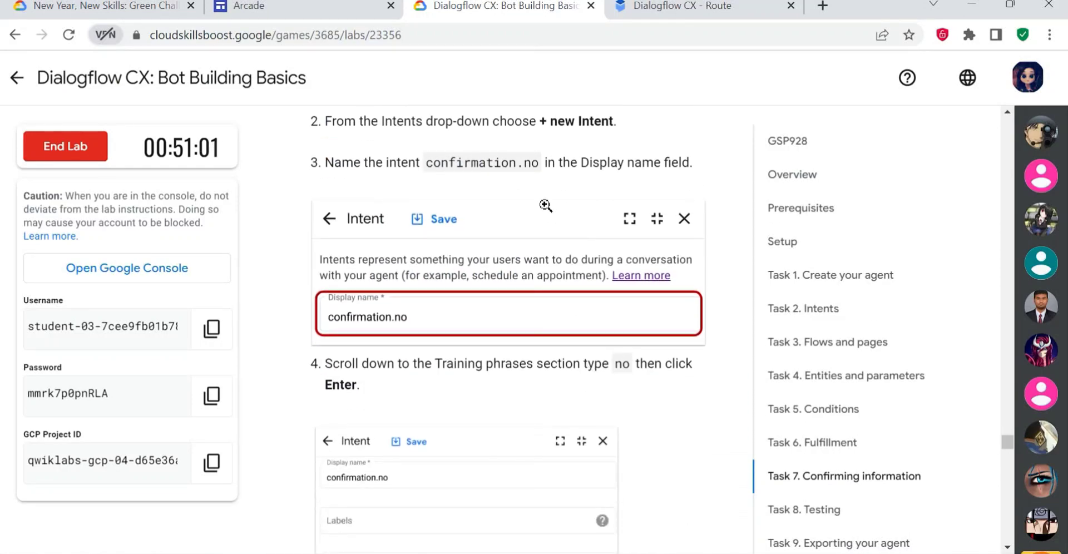
drag(538, 162, 425, 167)
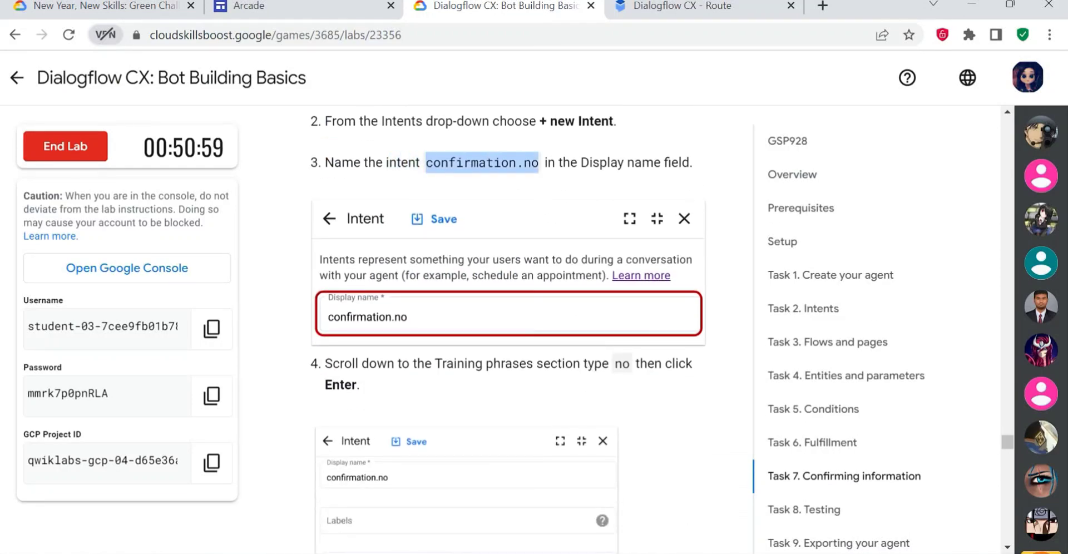
click(667, 6)
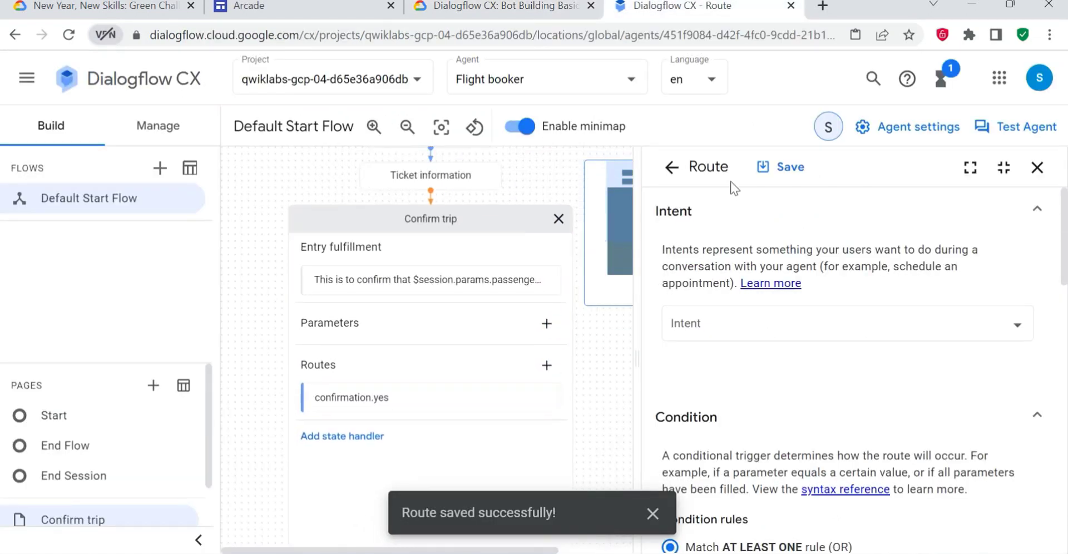
click(719, 328)
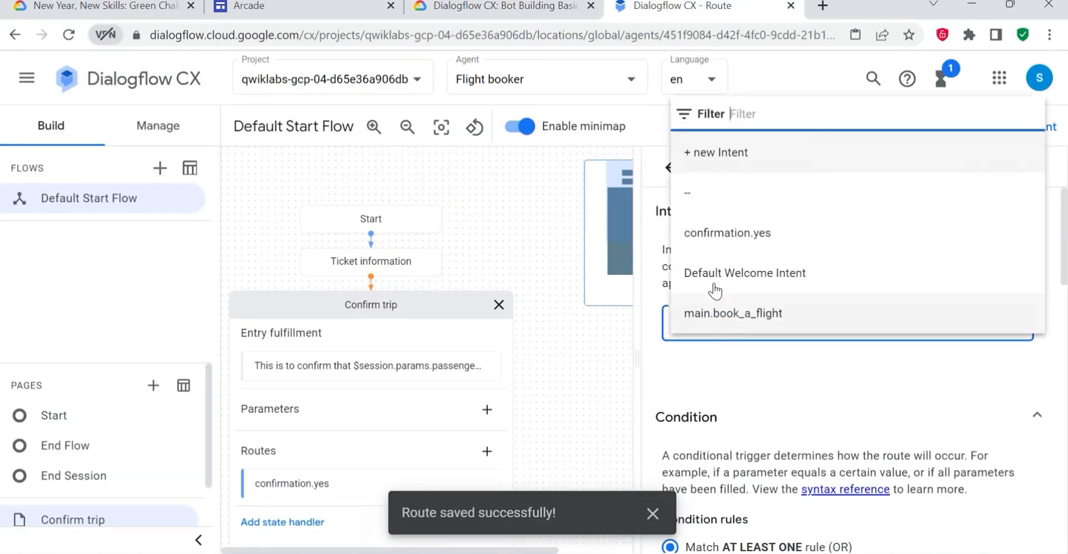
click(710, 150)
scroll(708, 333, down, 1)
scroll(707, 332, up, 3)
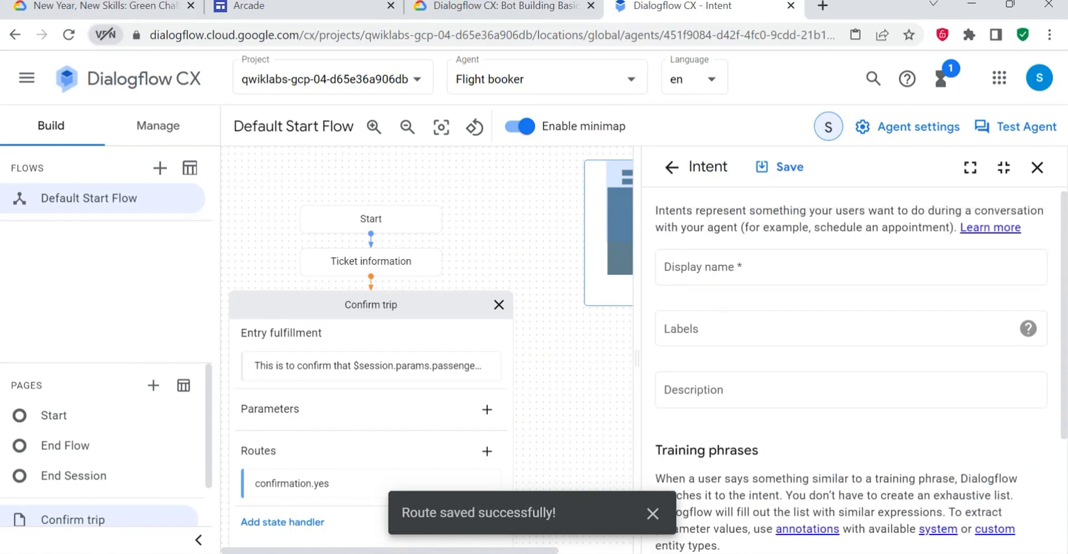
click(722, 278)
scroll(810, 322, down, 1)
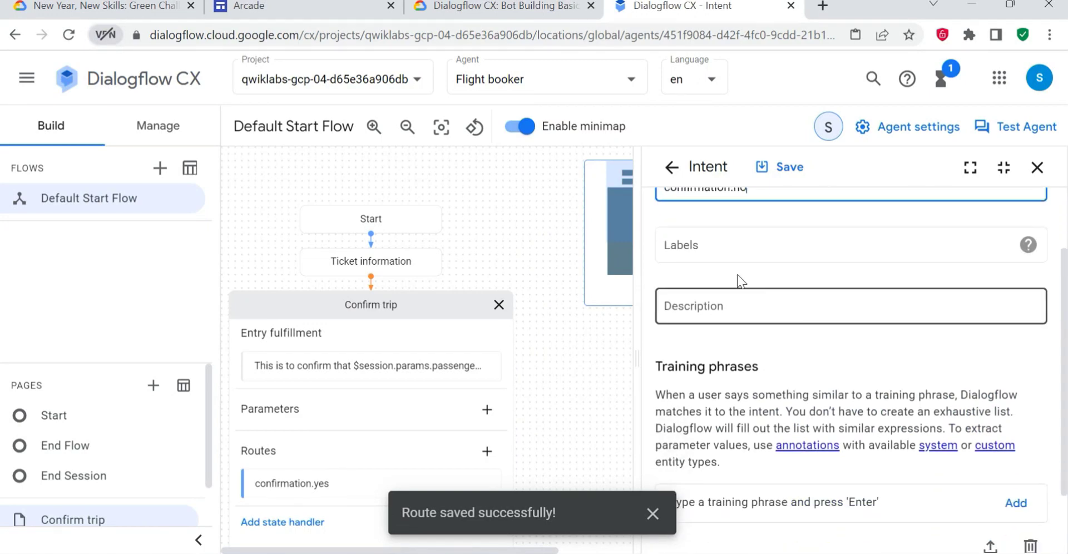
- Add the training phrase "no" to the confirmation.no intent, as the lab specifies, and save the intent
click(505, 7)
scroll(580, 336, down, 3)
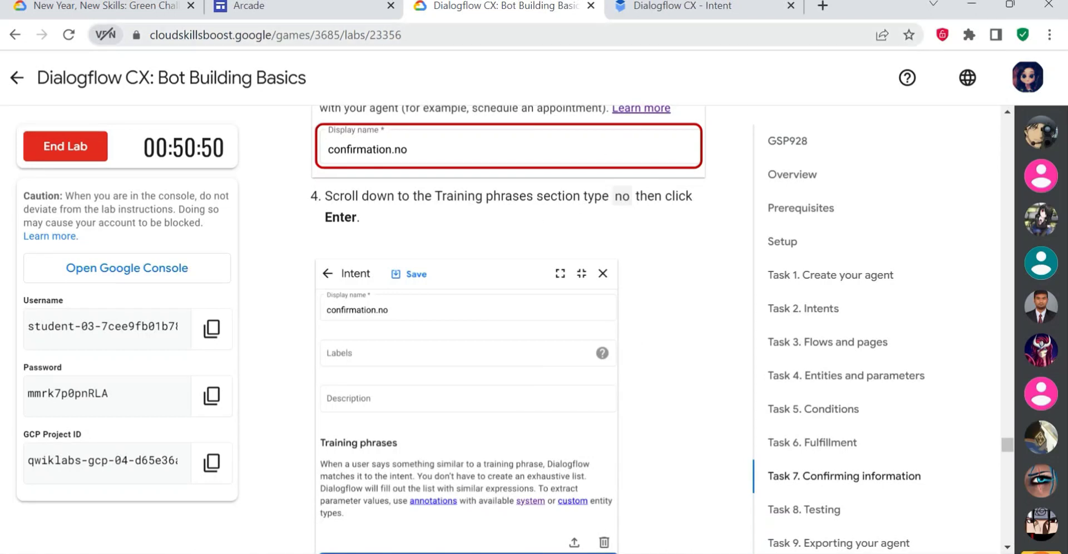
click(683, 7)
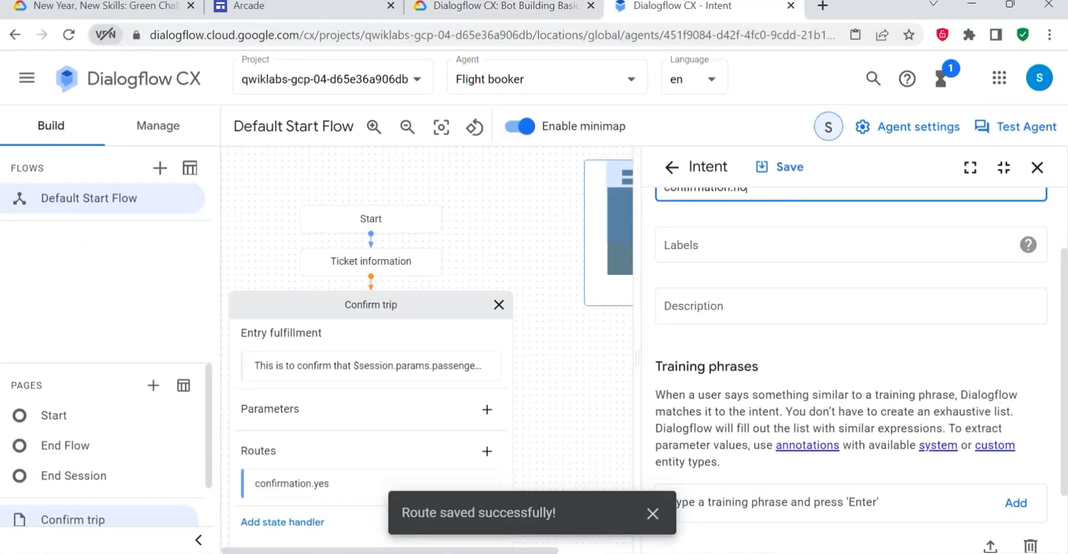
click(974, 501)
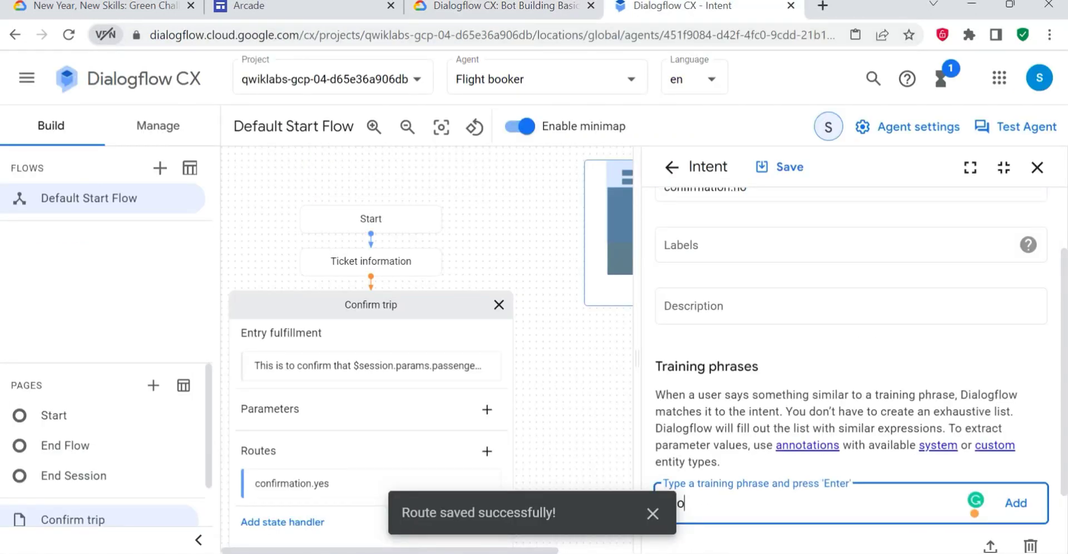
text(no)
key(Return)
scroll(850, 362, down, 3)
scroll(851, 364, down, 1)
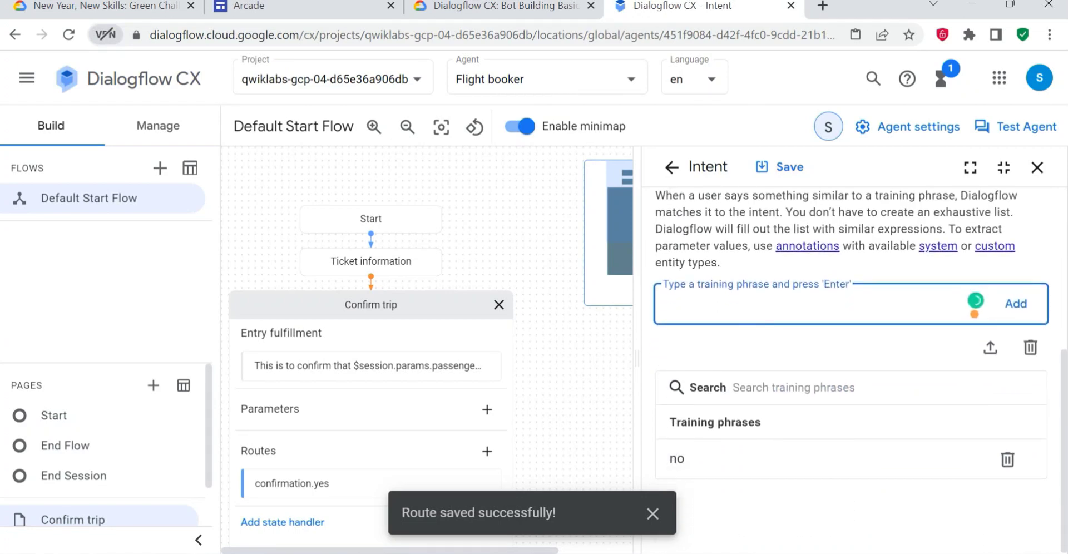
click(798, 173)
- Set the confirmation.no route to transition to the Ticket information page and return to the lab instructions
click(511, 11)
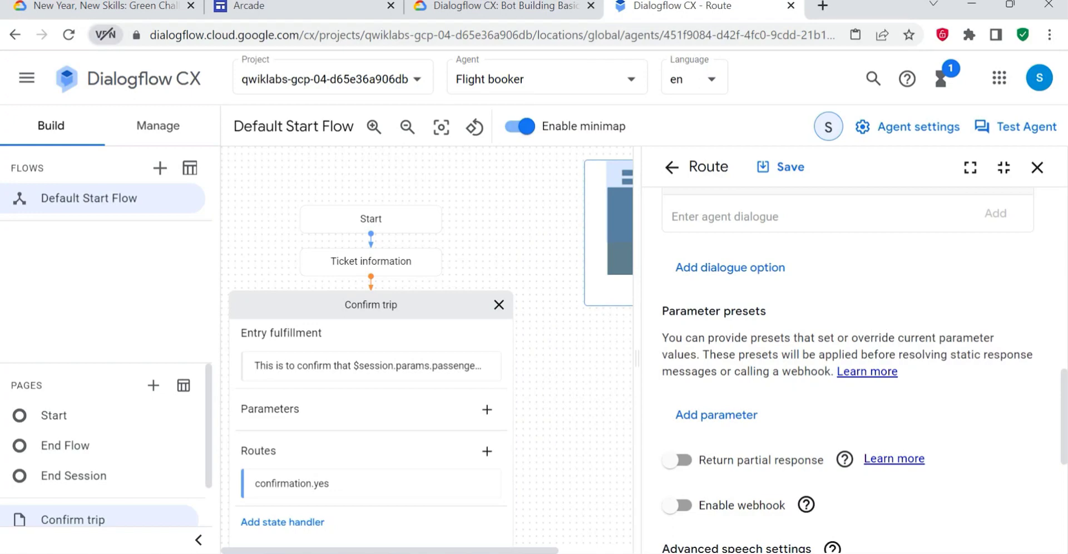
scroll(865, 354, down, 3)
scroll(865, 353, down, 3)
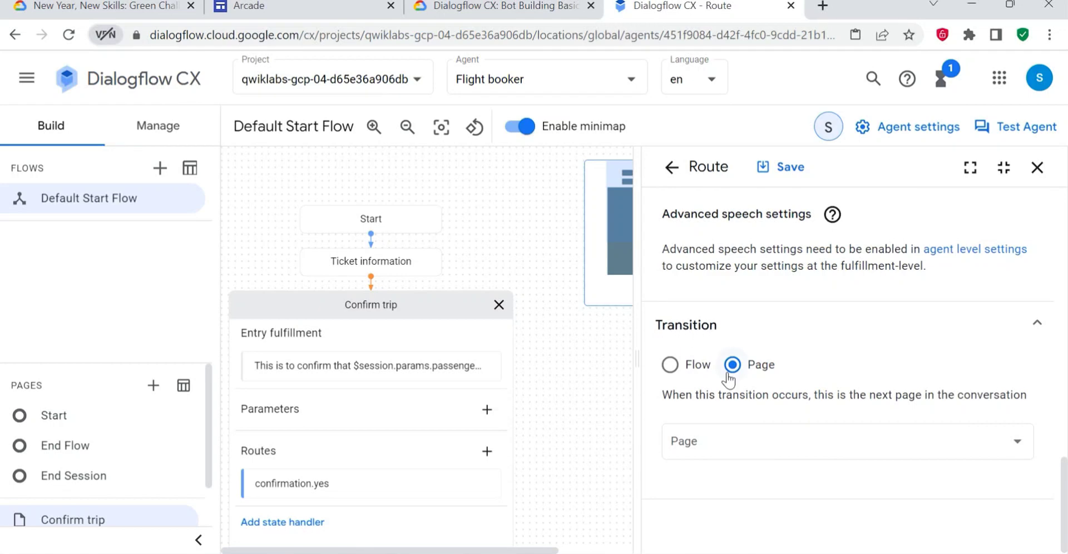
click(738, 439)
click(707, 367)
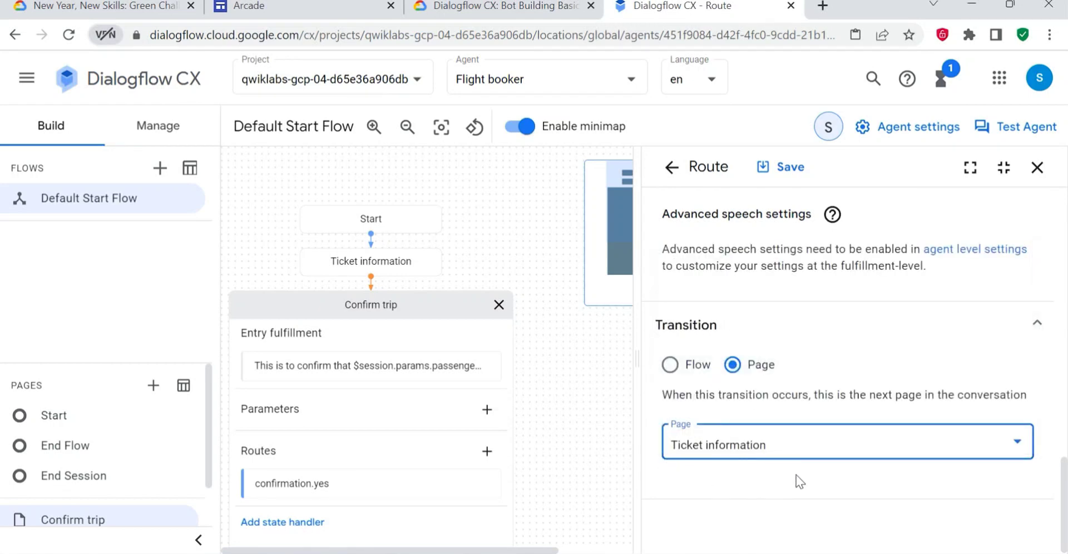
click(533, 6)
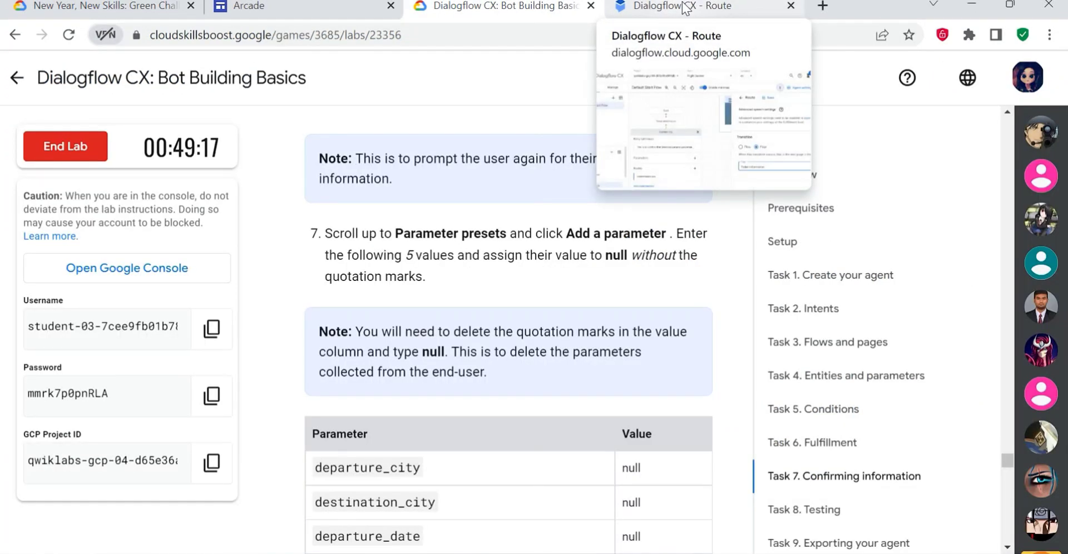
- Add a parameter preset named departure_city to the confirmation.no route, copying the name from the lab instructions
click(685, 9)
scroll(819, 407, down, 5)
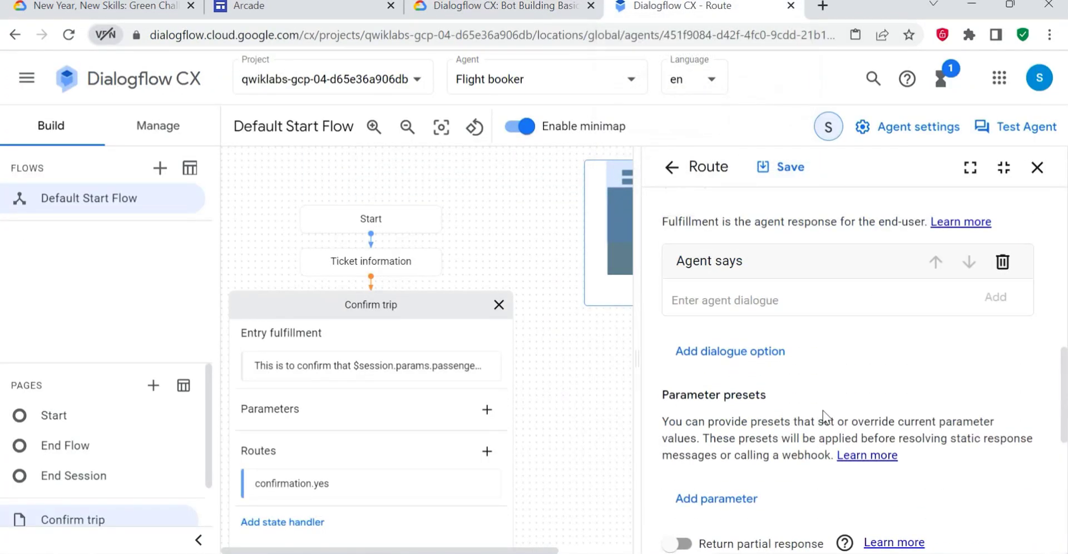
scroll(823, 437, down, 2)
click(719, 416)
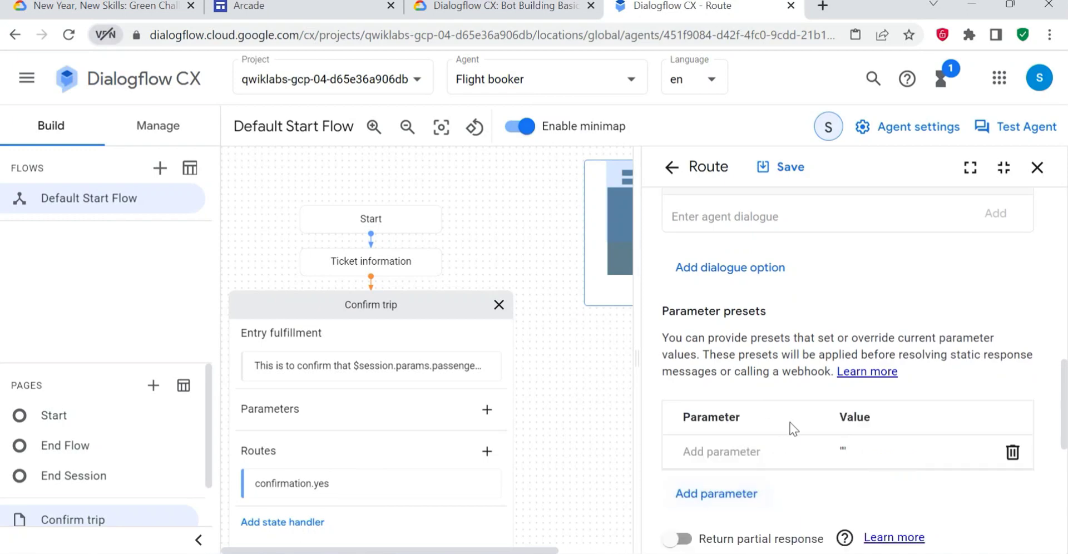
scroll(806, 418, down, 3)
click(503, 6)
drag(312, 385, 422, 385)
key(ctrl+c)
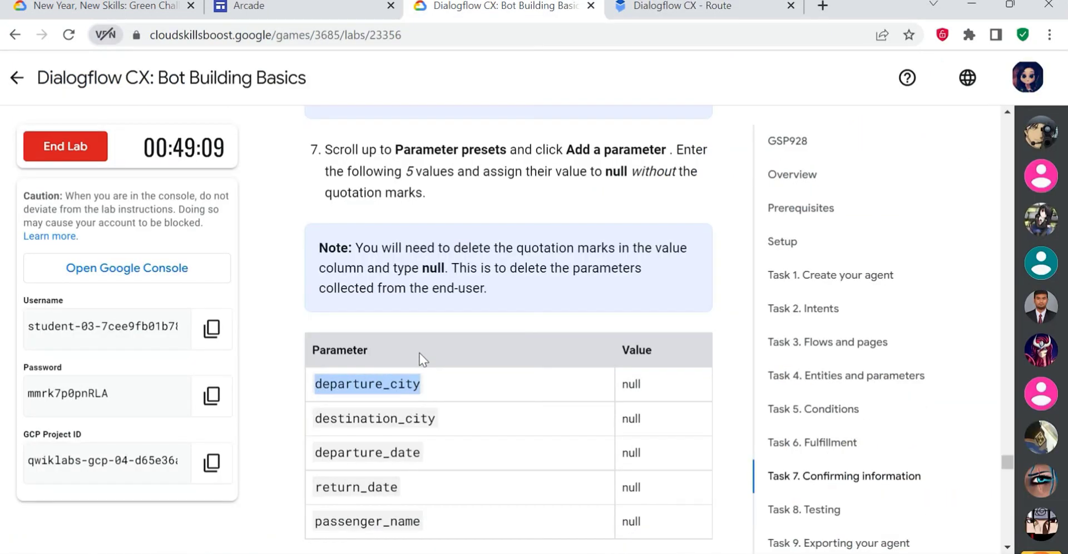
click(684, 7)
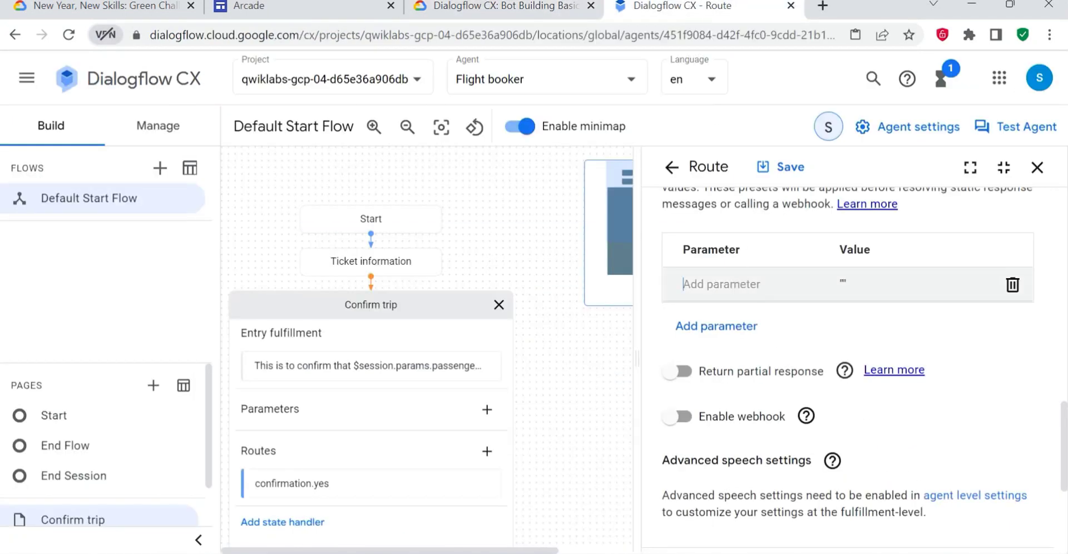
key(ctrl+v)
key(Tab)
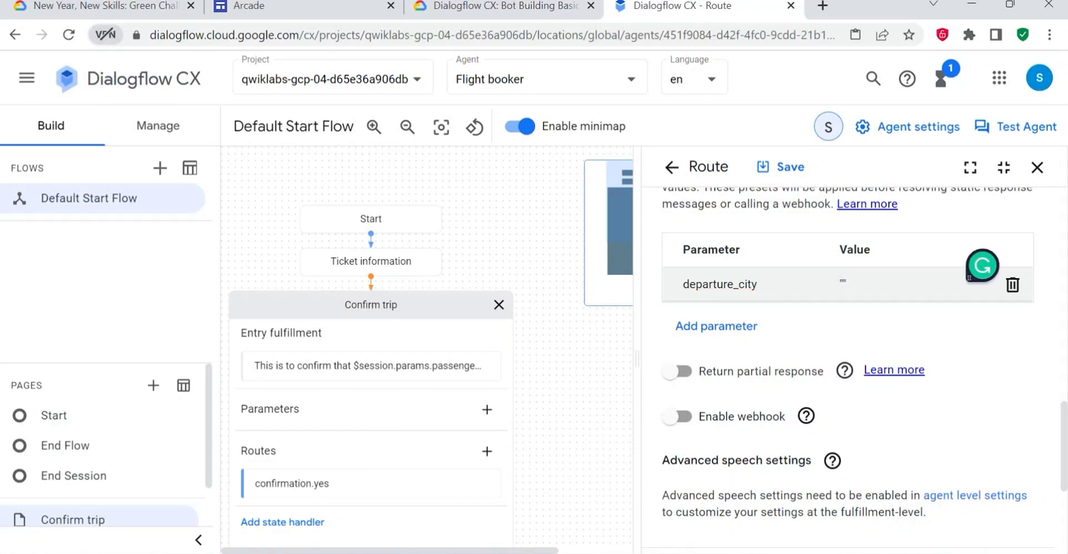
- Set the departure_city preset's value to null without quotation marks, as the lab's parameter table specifies
click(567, 6)
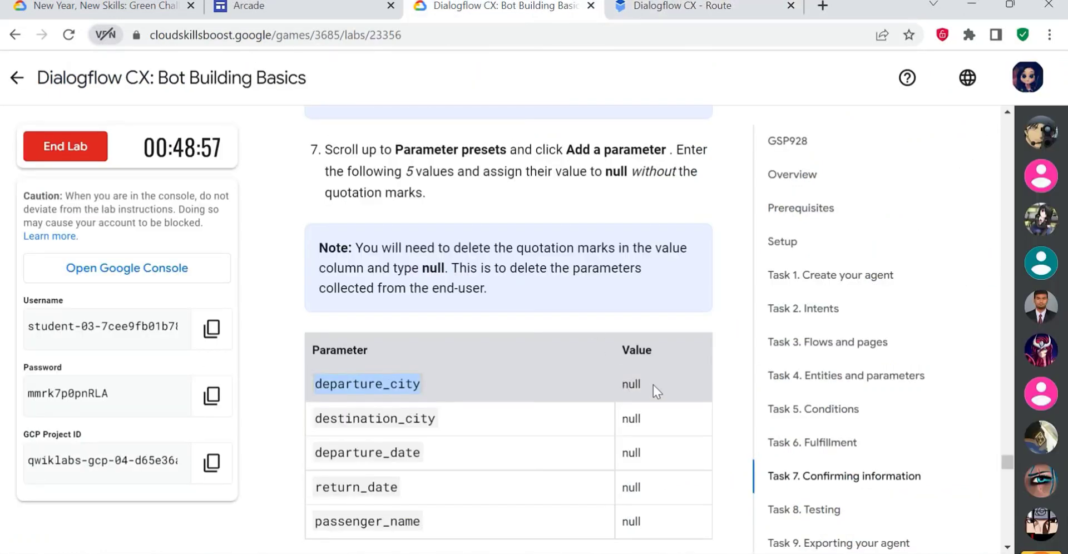
drag(648, 385, 619, 382)
key(ctrl+c)
click(695, 11)
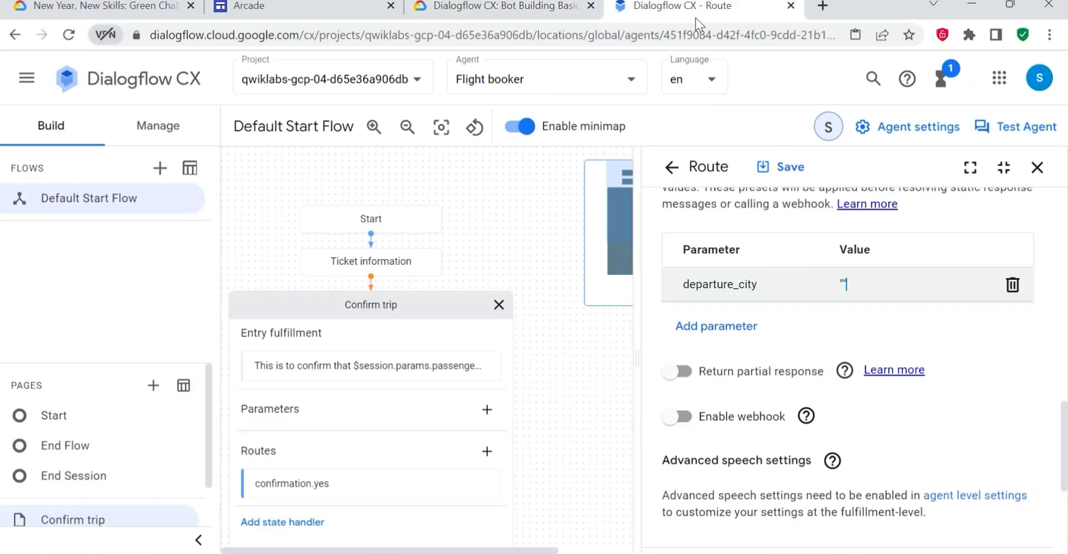
key(ctrl+v)
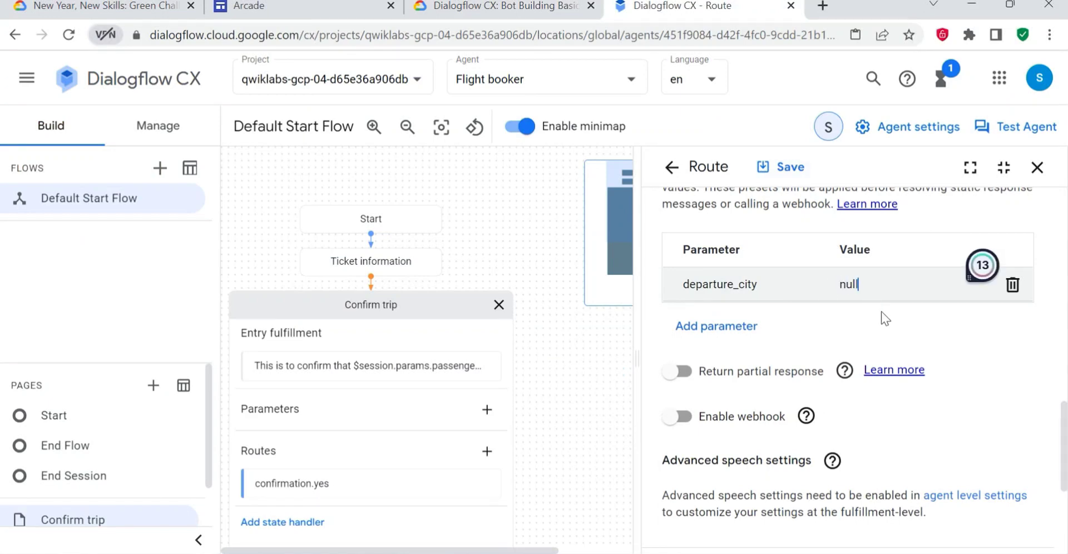
- Add a destination_city parameter preset from the lab's table and set its value to null without quotation marks
click(734, 327)
click(514, 7)
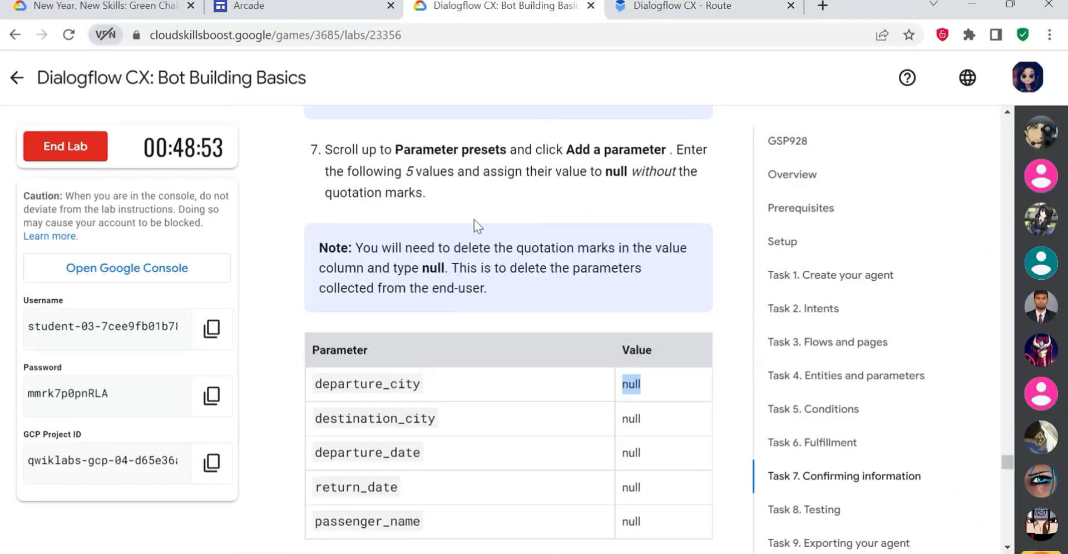
drag(467, 407, 297, 430)
double_click(375, 418)
key(ctrl+c)
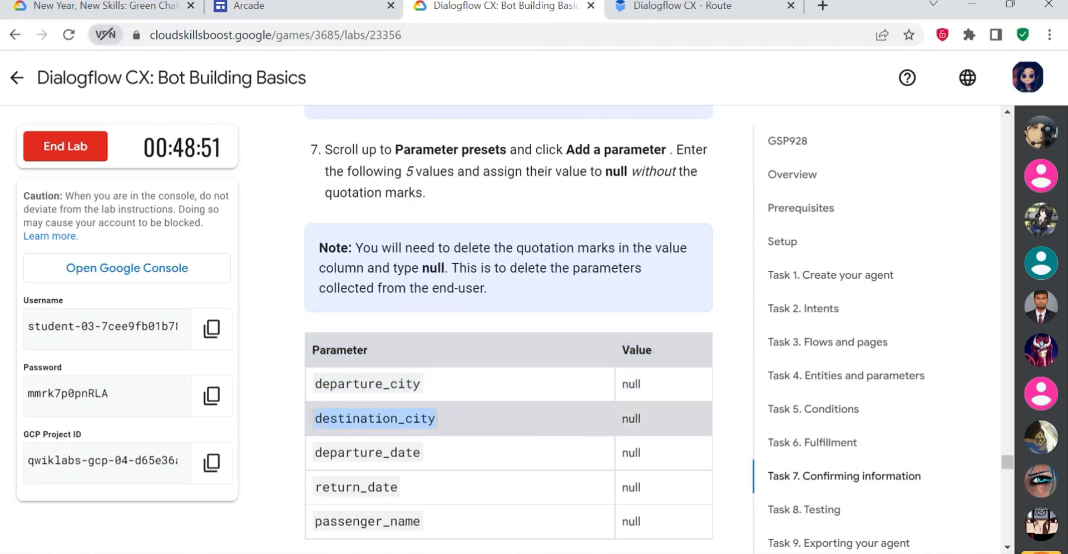
click(682, 6)
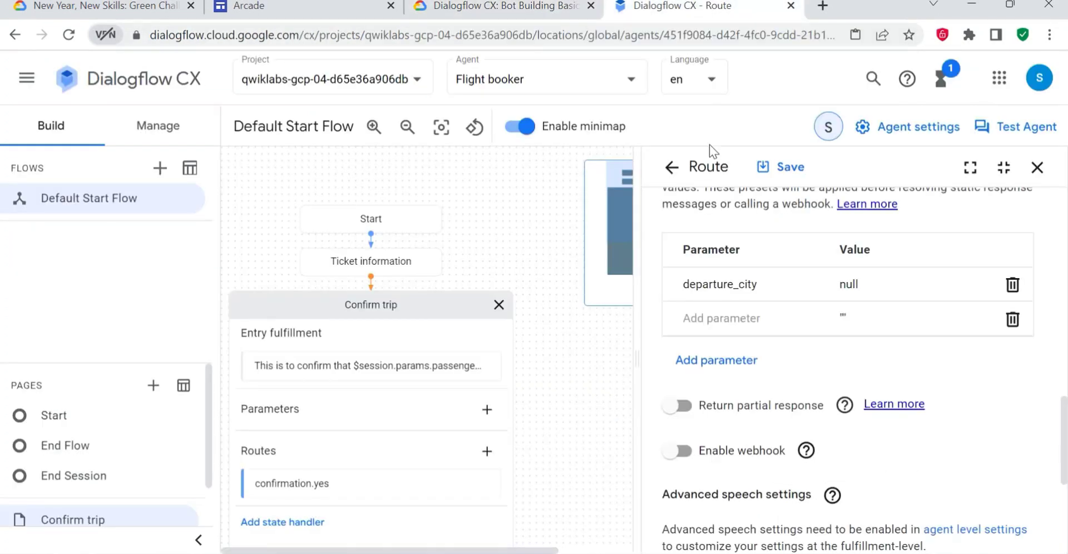
click(734, 319)
key(ctrl+v)
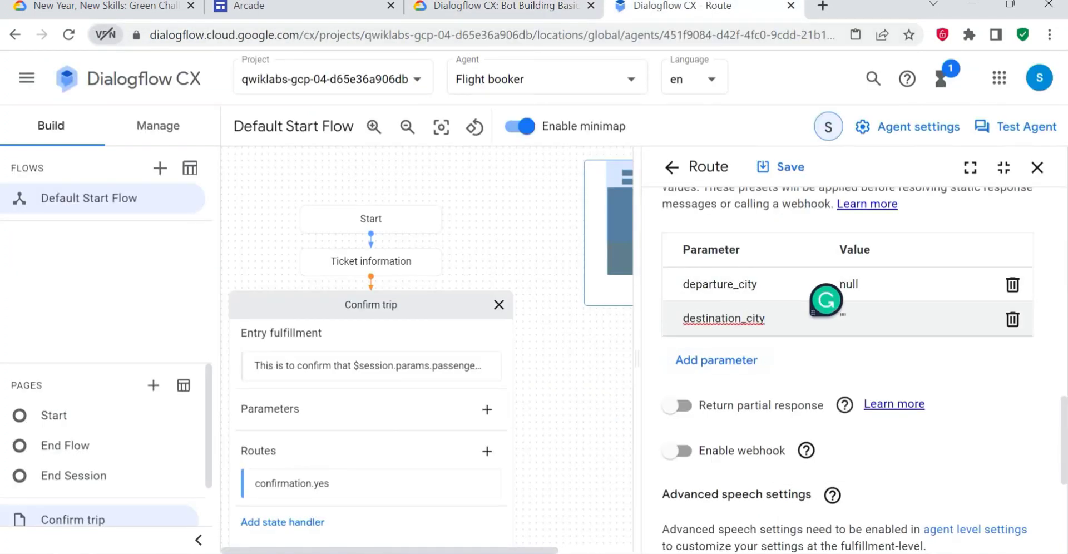
click(868, 284)
double_click(848, 284)
key(ctrl+c)
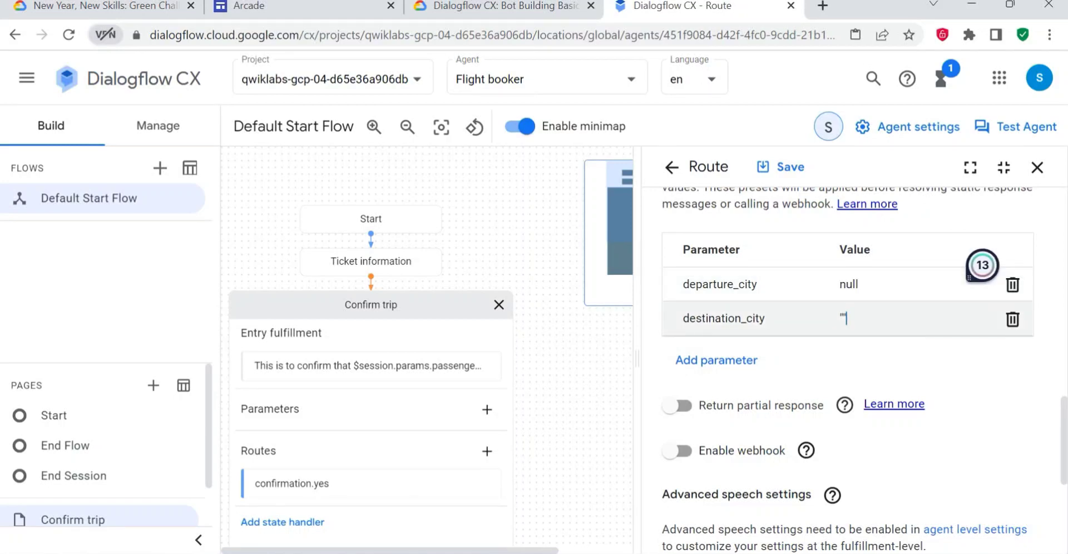
double_click(841, 318)
key(ctrl+v)
- Add a departure_date parameter preset from the lab's table and replace its empty quotation marks with null
click(718, 360)
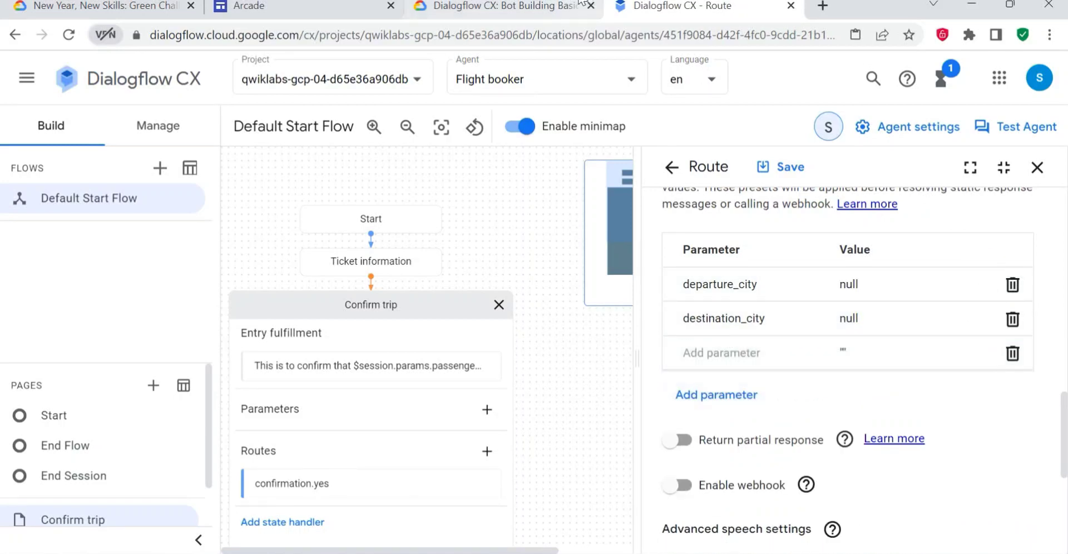
click(511, 7)
drag(439, 450, 314, 452)
key(ctrl+c)
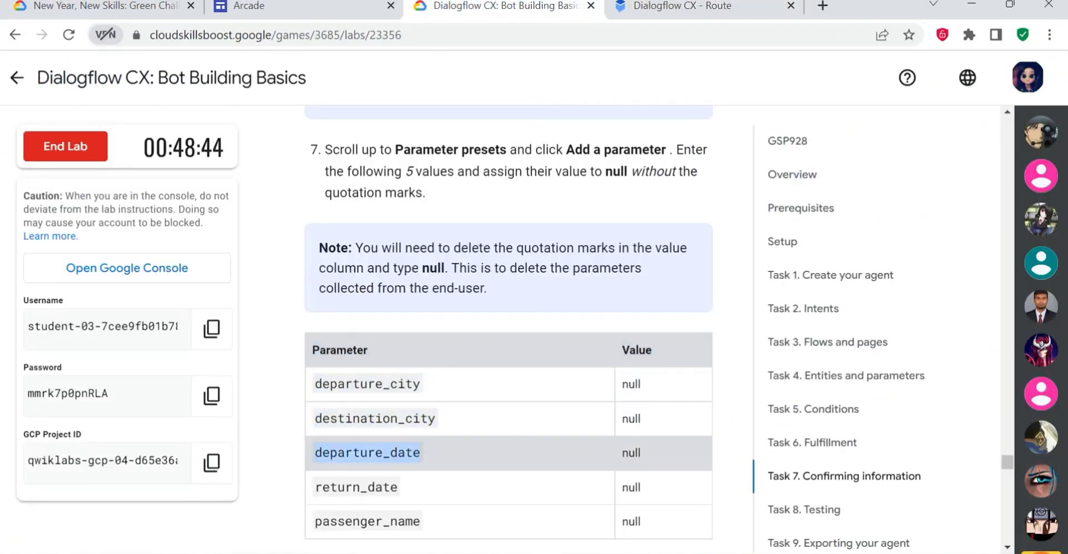
click(731, 13)
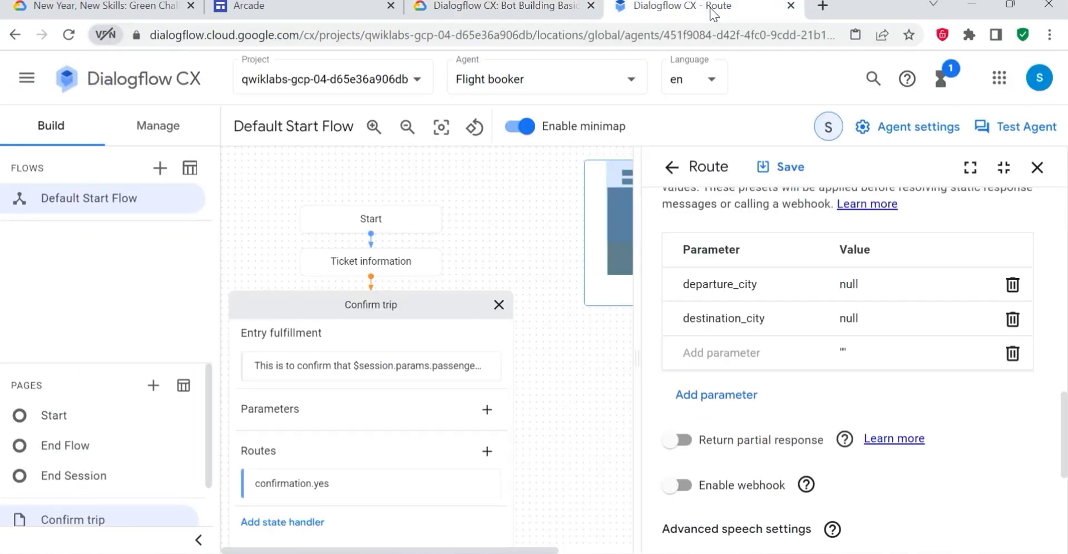
key(ctrl+v)
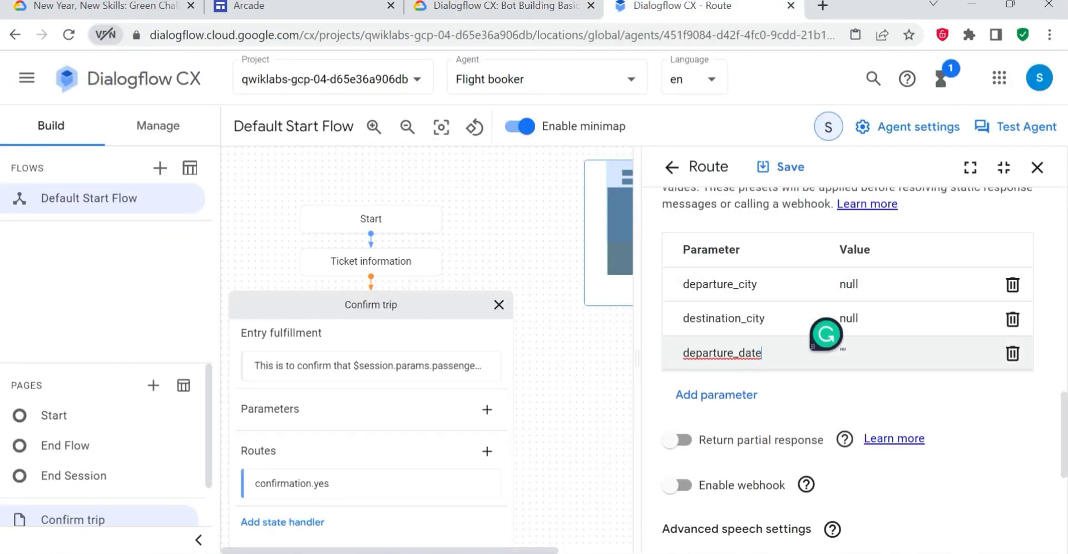
key(Tab)
key(ctrl+a)
text(null)
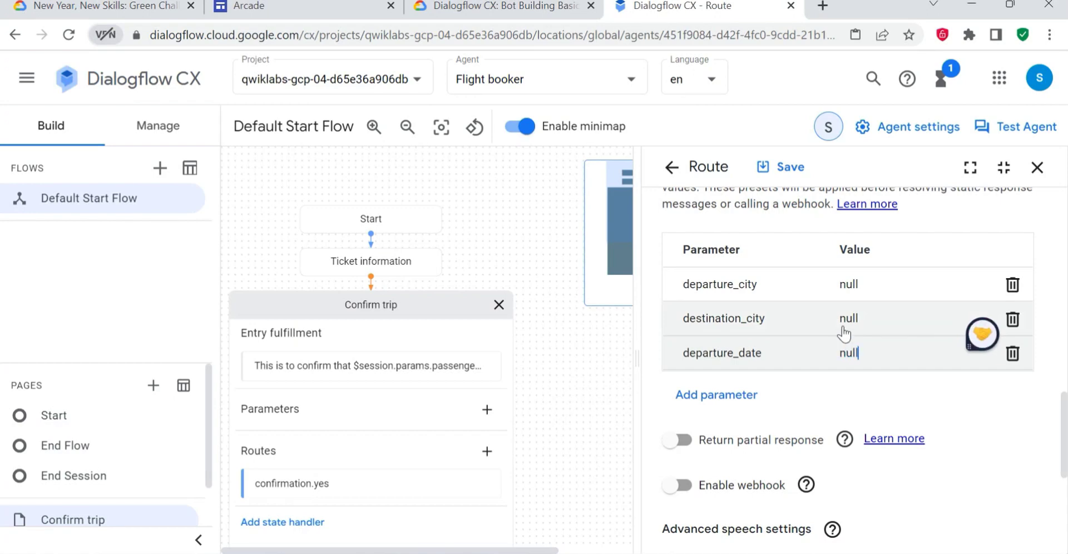
- Add a return_date parameter preset copied from the lab's table, with the unquoted value null
click(717, 394)
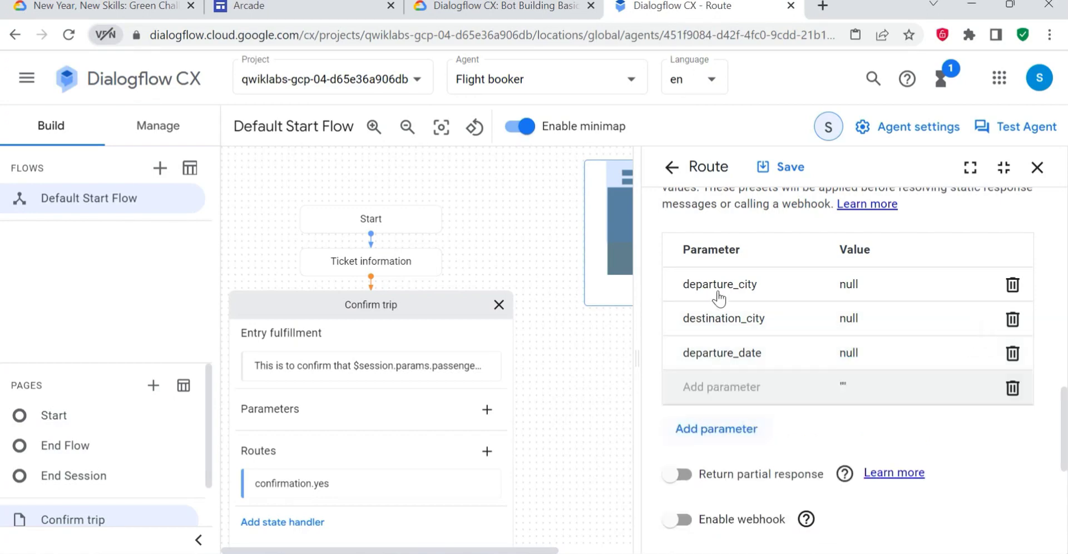
click(501, 7)
drag(309, 489, 398, 488)
key(ctrl+c)
click(673, 7)
key(ctrl+v)
click(848, 384)
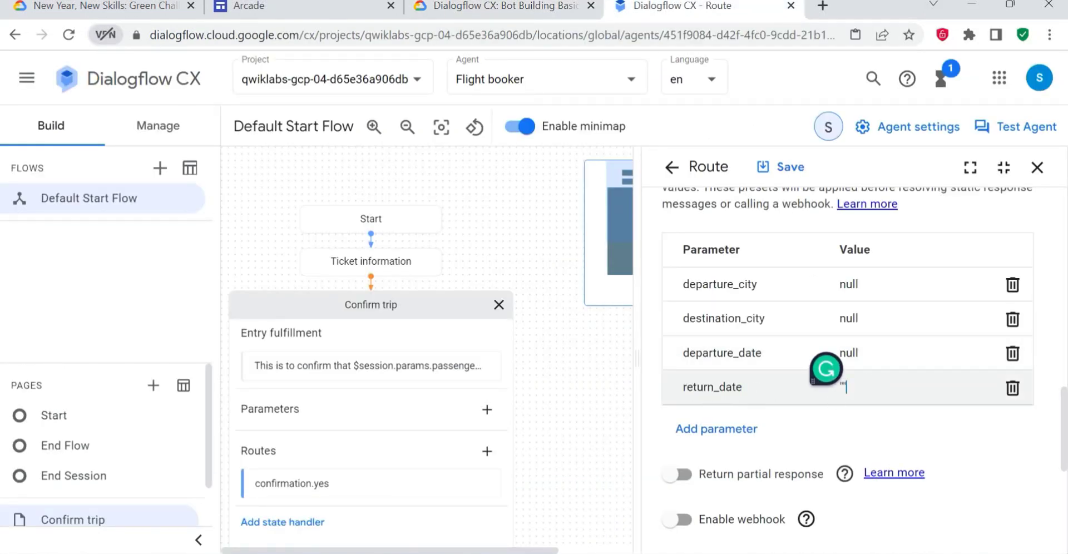
drag(848, 387, 843, 387)
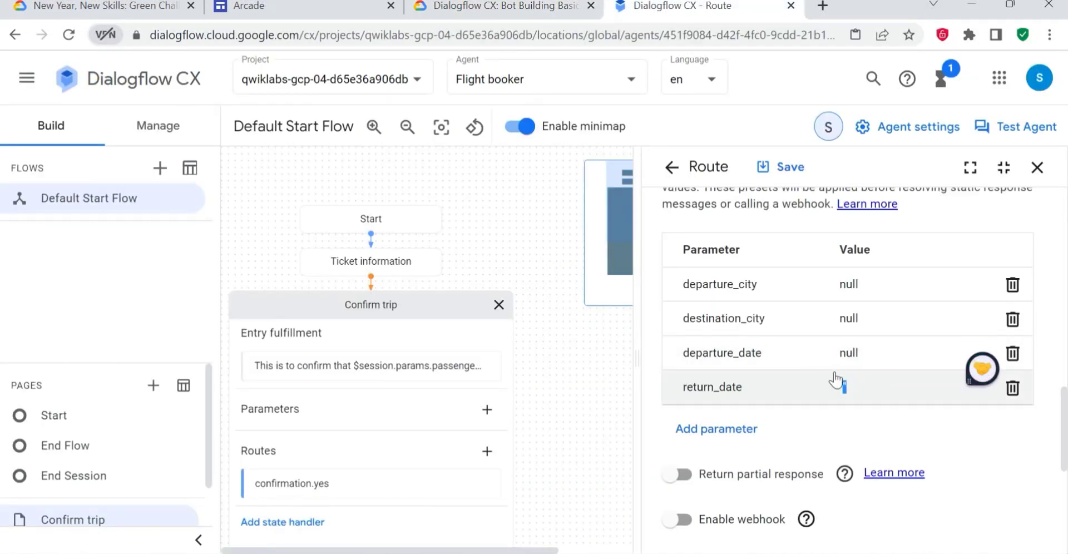
key(BackSpace)
text(null)
- Add a passenger_name parameter preset with the unquoted value null and save the confirmation.no route
click(689, 429)
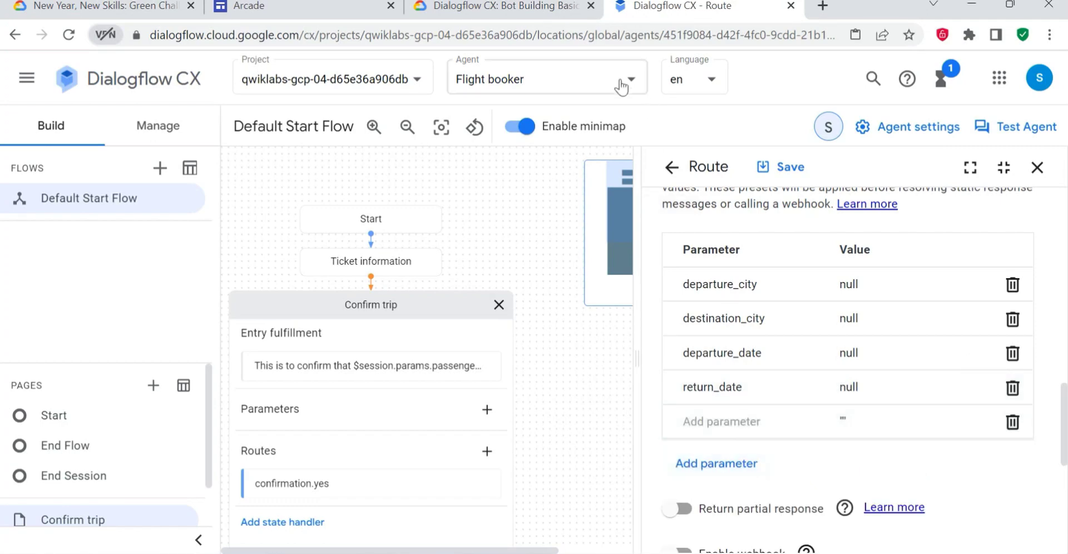
click(506, 5)
scroll(497, 133, down, 3)
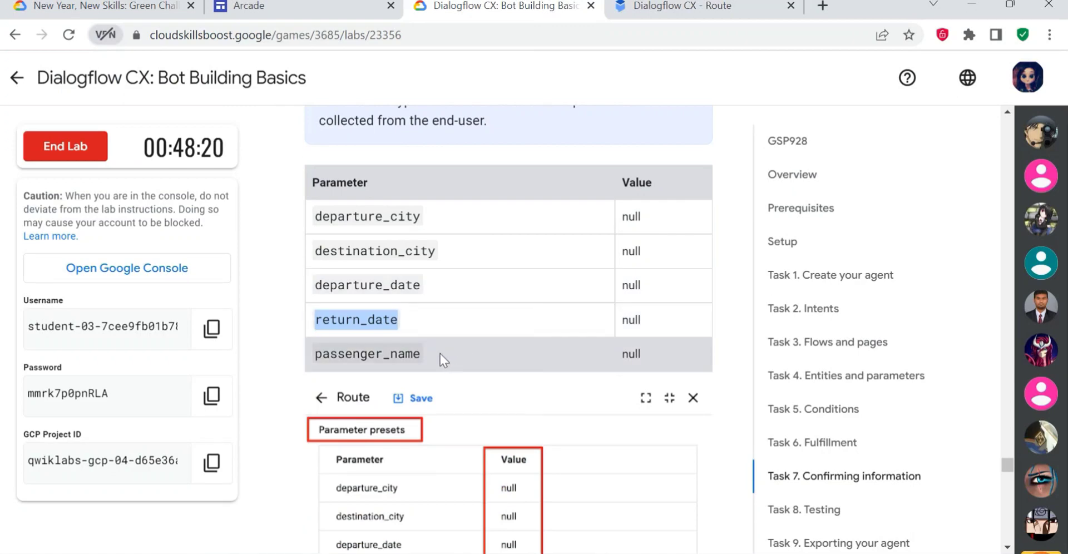
drag(439, 353, 310, 354)
key(ctrl+c)
click(684, 6)
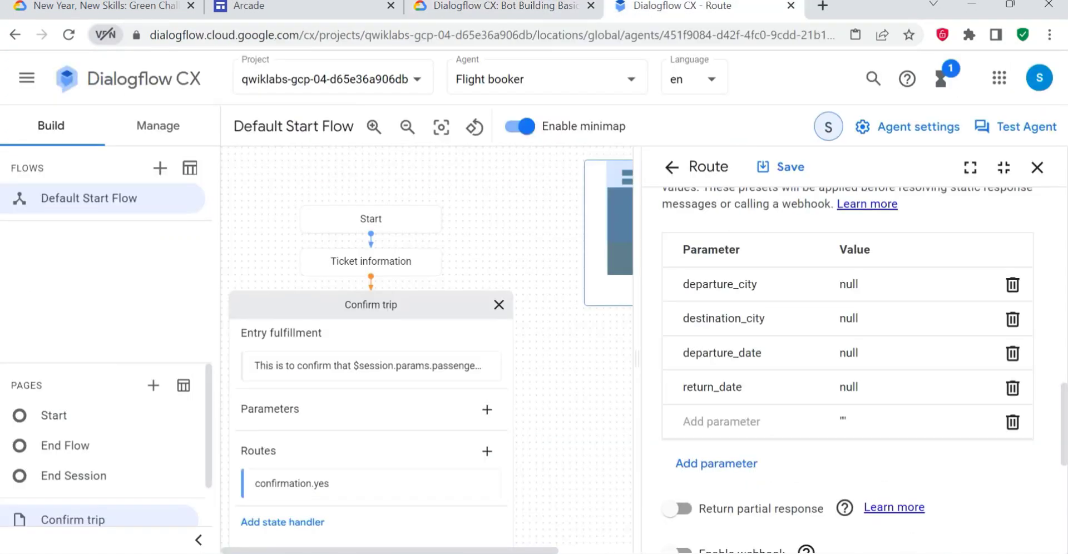
key(ctrl+v)
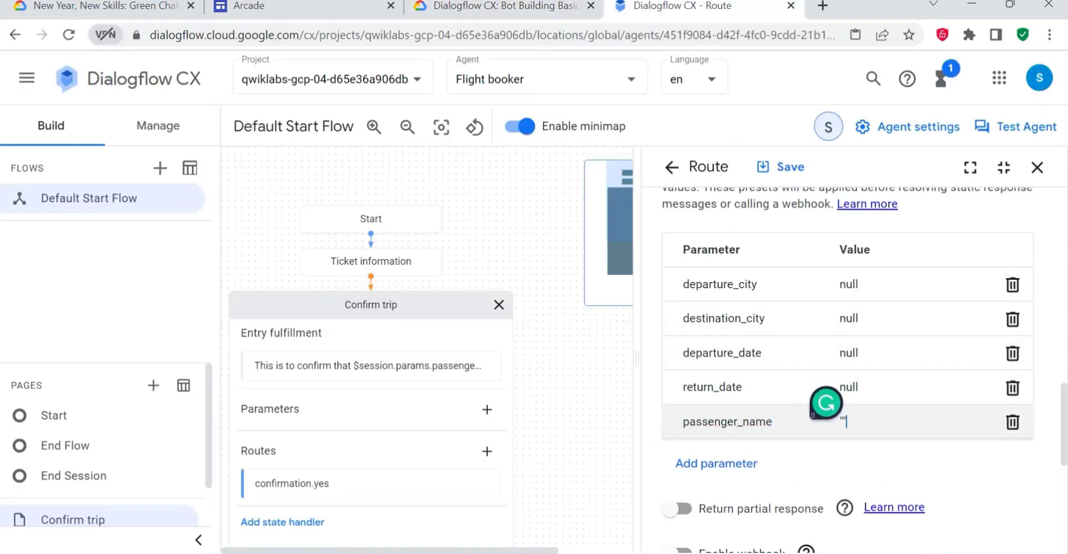
click(827, 422)
text(null)
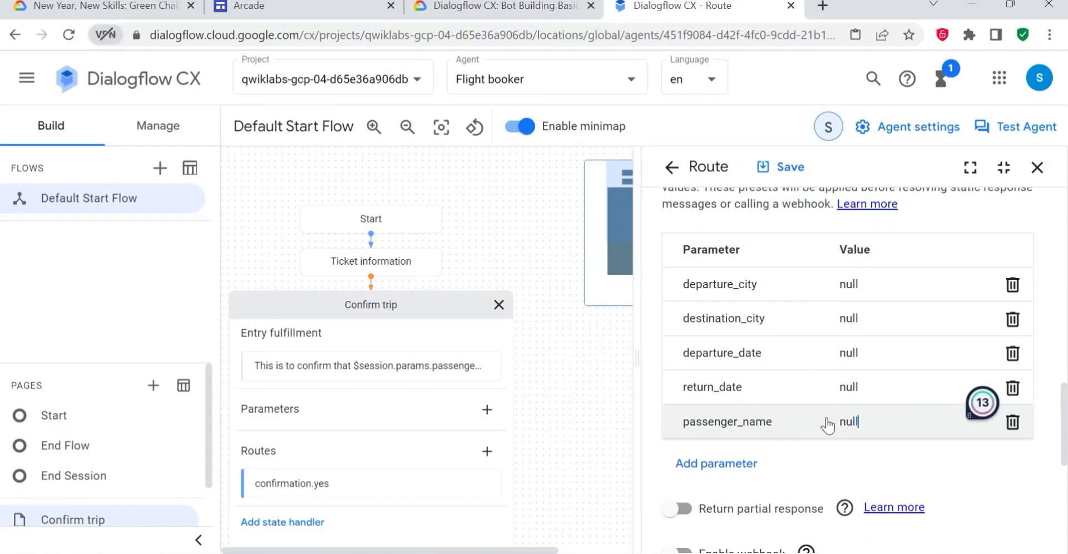
click(778, 167)
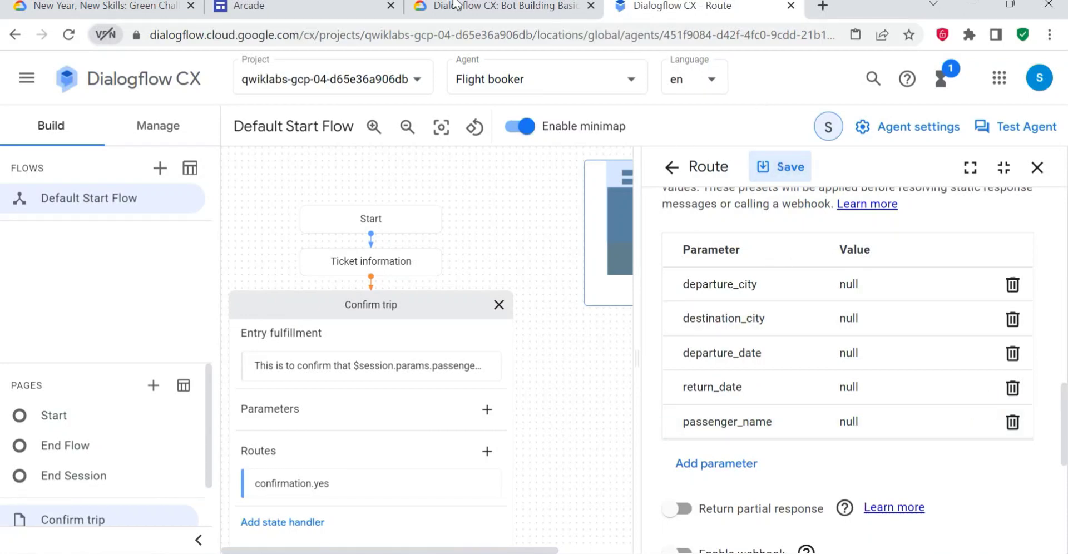
- Check the saved route against the lab's flow diagram and read the knowledge check on casually confirming booked tickets
click(501, 5)
scroll(470, 223, down, 3)
click(681, 6)
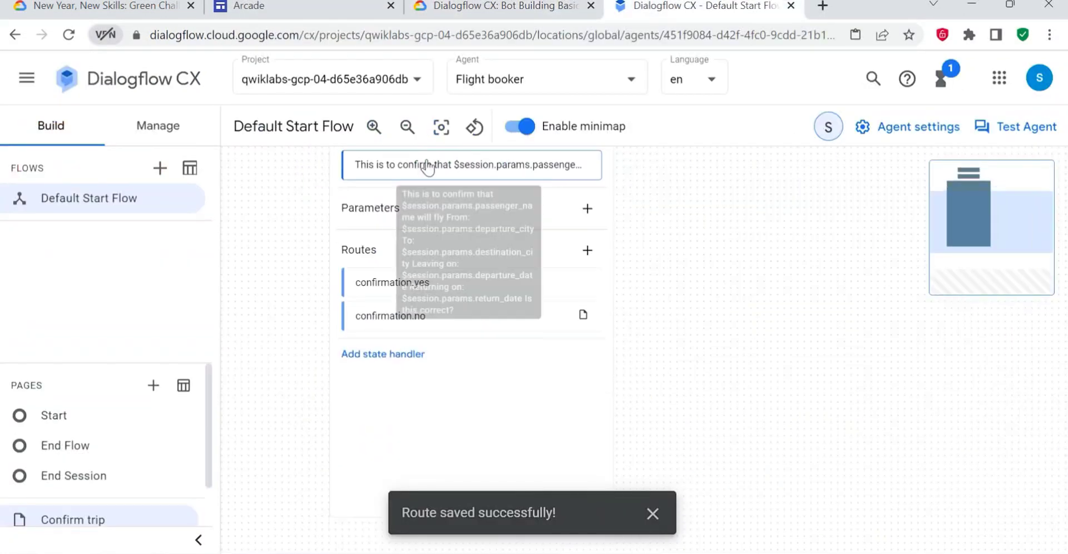
click(501, 6)
scroll(450, 383, down, 2)
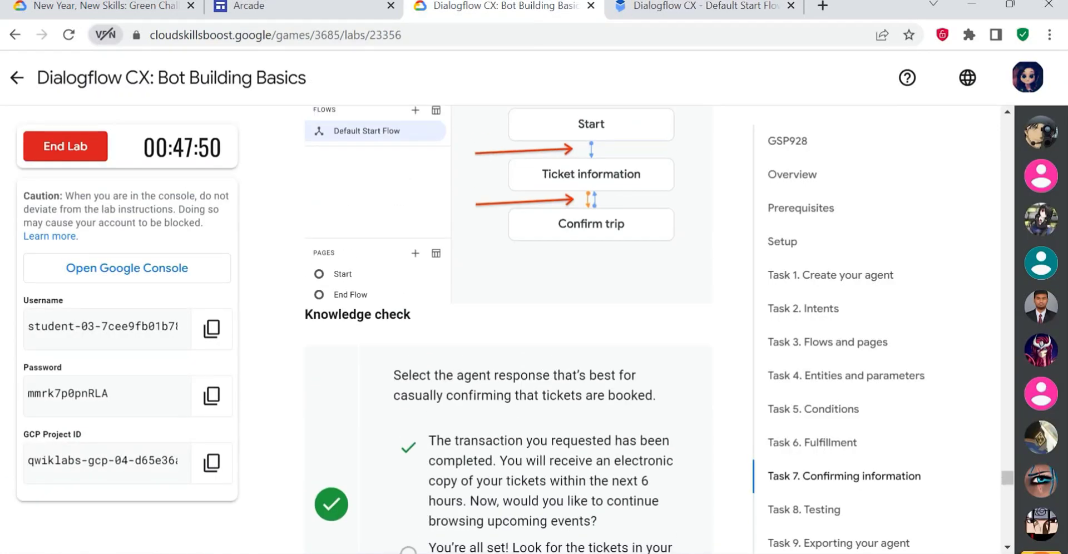
scroll(428, 409, down, 1)
scroll(428, 413, down, 4)
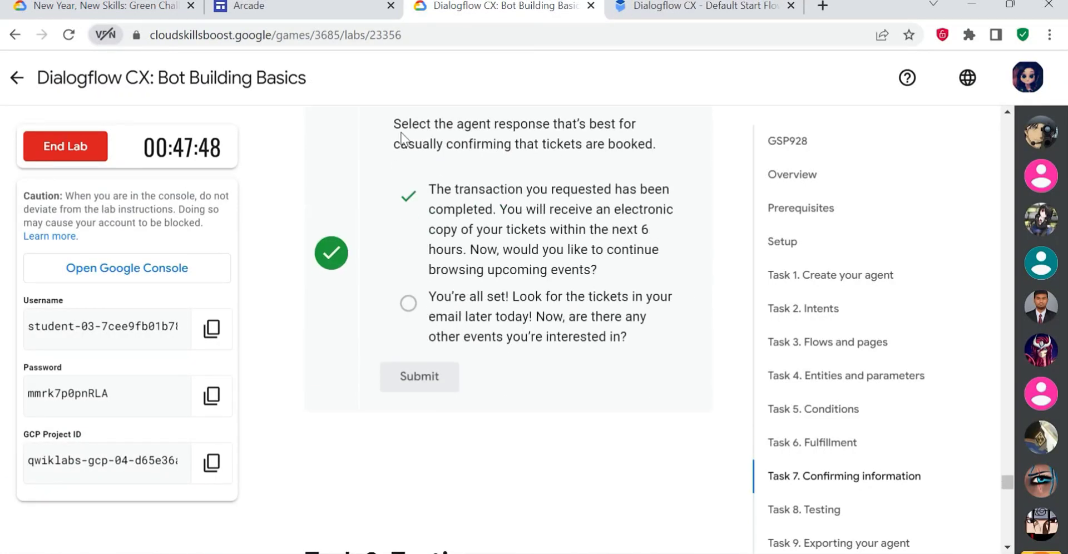
drag(401, 133, 618, 153)
click(432, 172)
drag(428, 189, 463, 189)
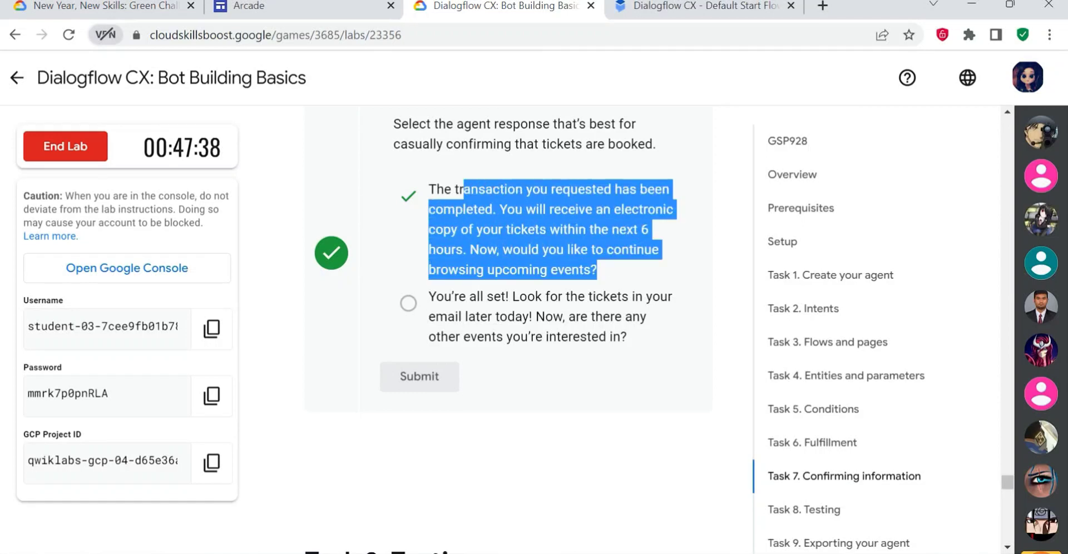
- Read the Task 8 Testing instructions and sample dialogue in the lab, and return to the Flight booker agent in Dialogflow CX
scroll(470, 329, down, 6)
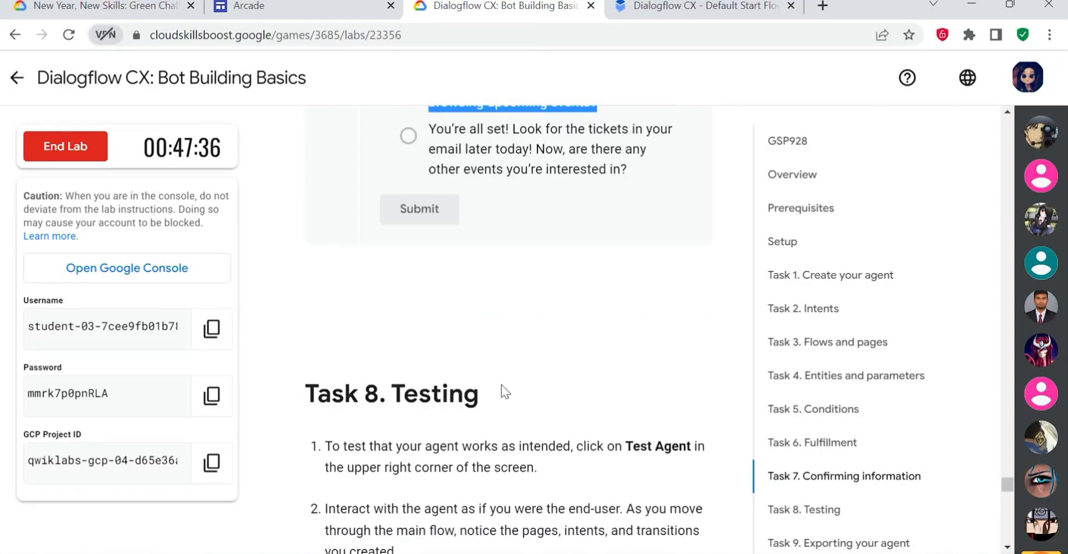
drag(305, 142, 485, 146)
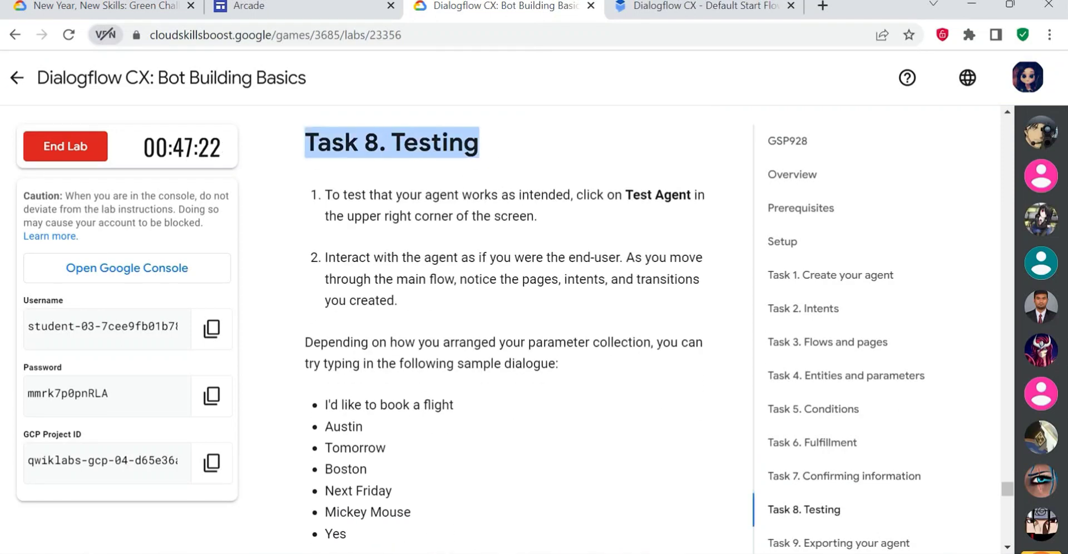
drag(372, 195, 614, 195)
click(595, 227)
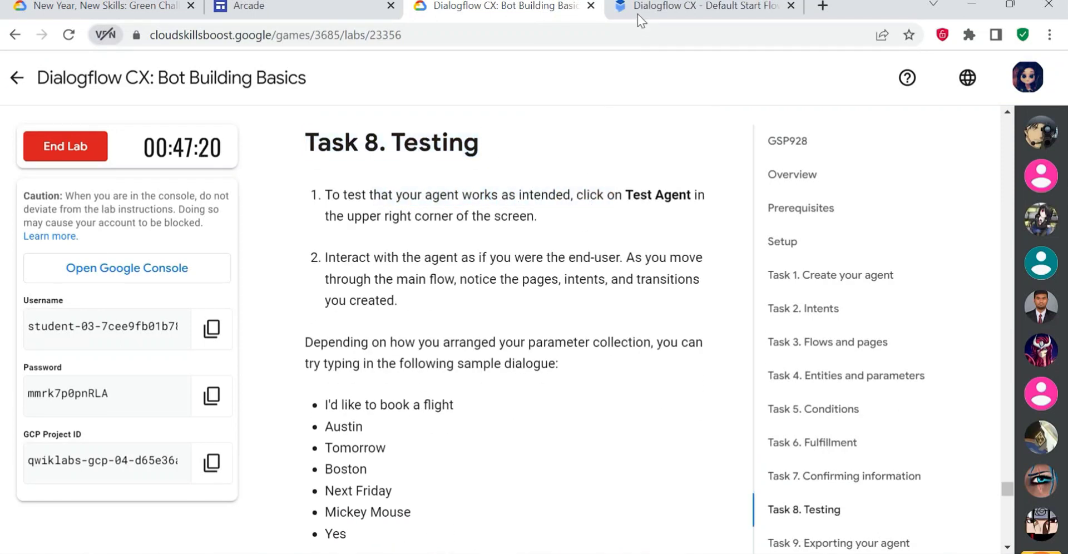
click(648, 12)
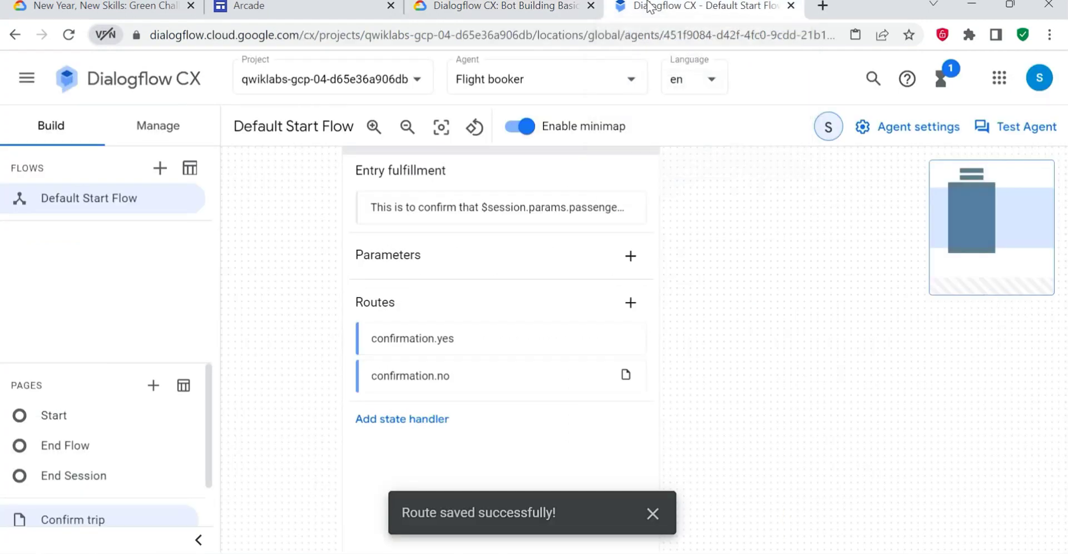
- Check the lab's sample dialogue and start a test conversation in the agent simulator with "Book a flight"
click(1010, 128)
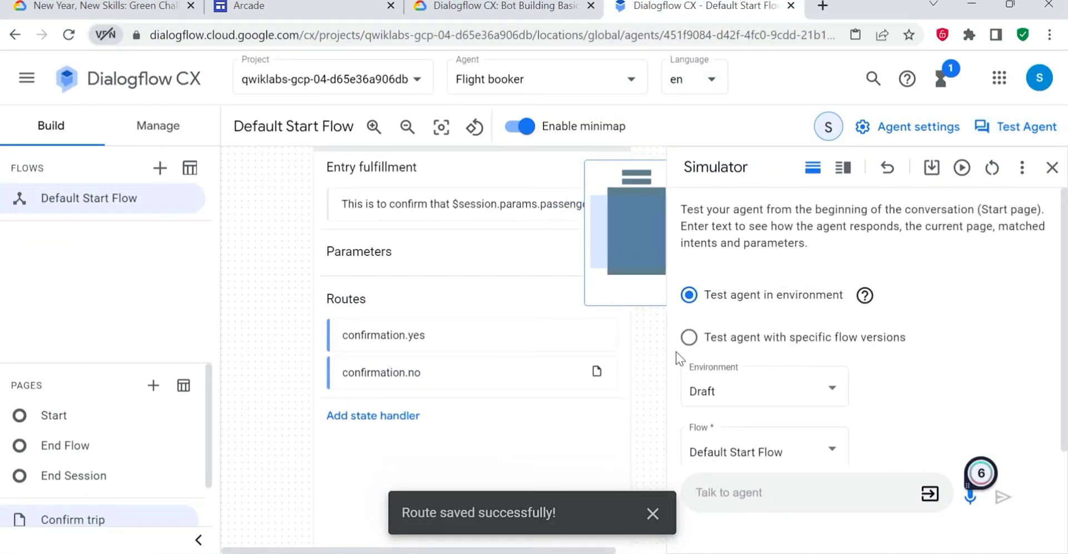
key(ctrl+shift+Tab)
drag(325, 321, 461, 322)
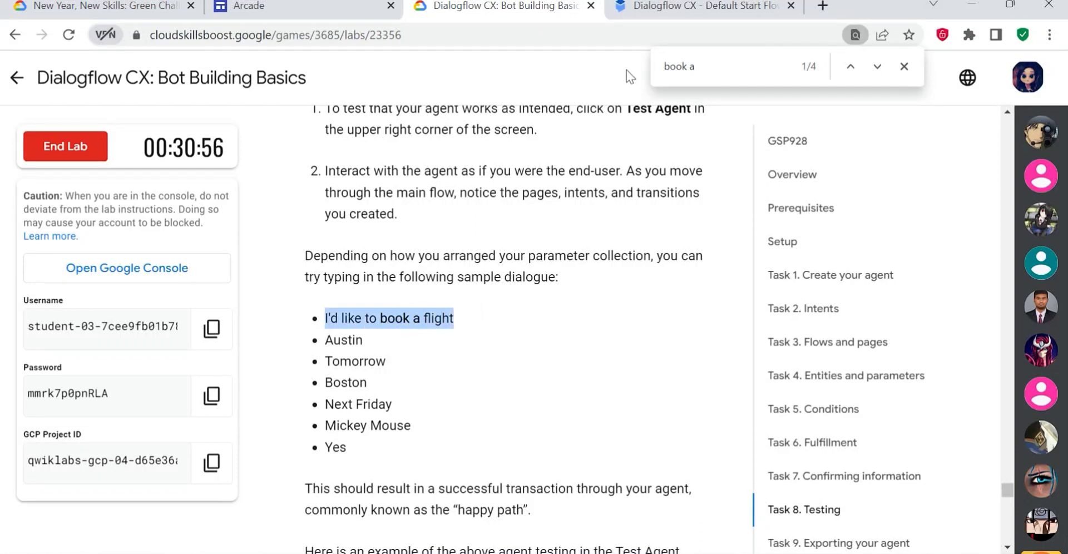
click(653, 8)
click(1023, 128)
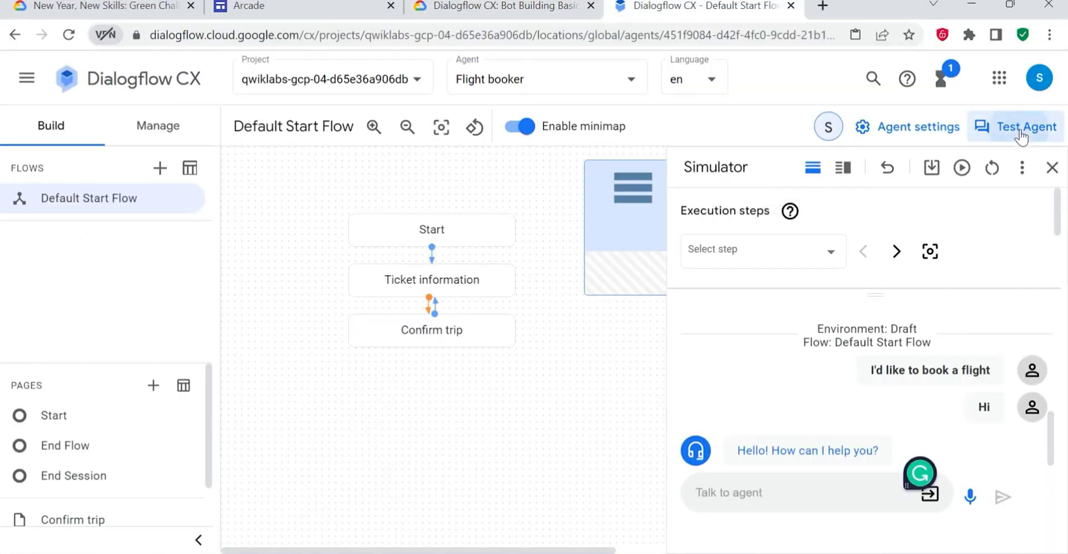
click(752, 501)
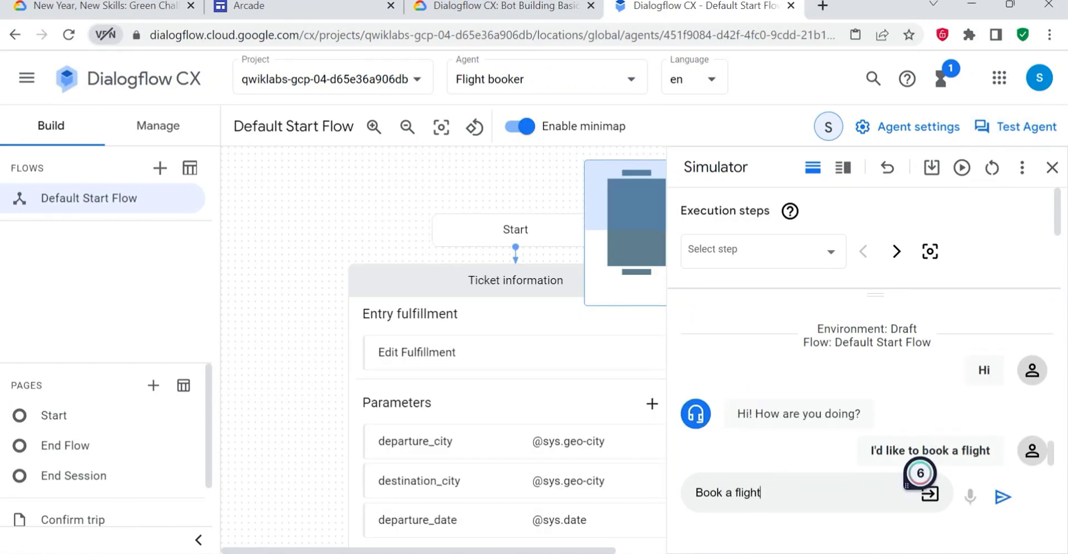
key(Return)
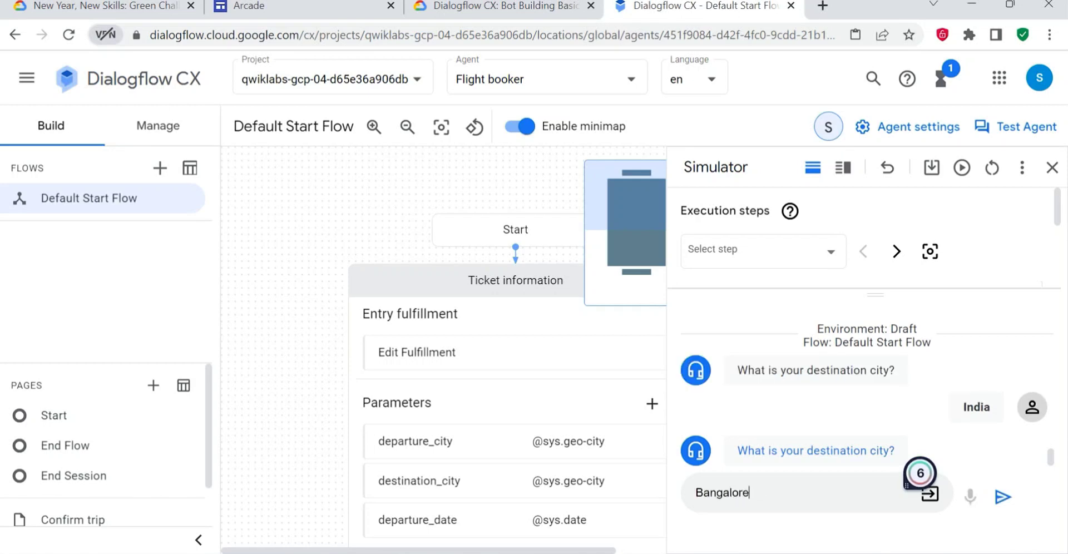
- Answer the simulator's trip questions with destination Bangalore, departure date March 22nd and return date April 25th
key(Return)
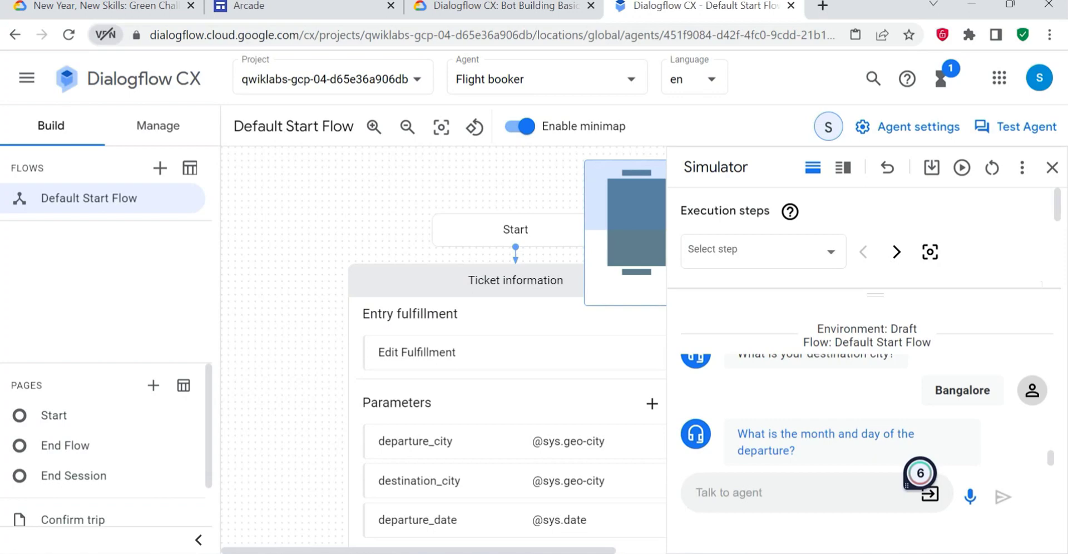
text(March)
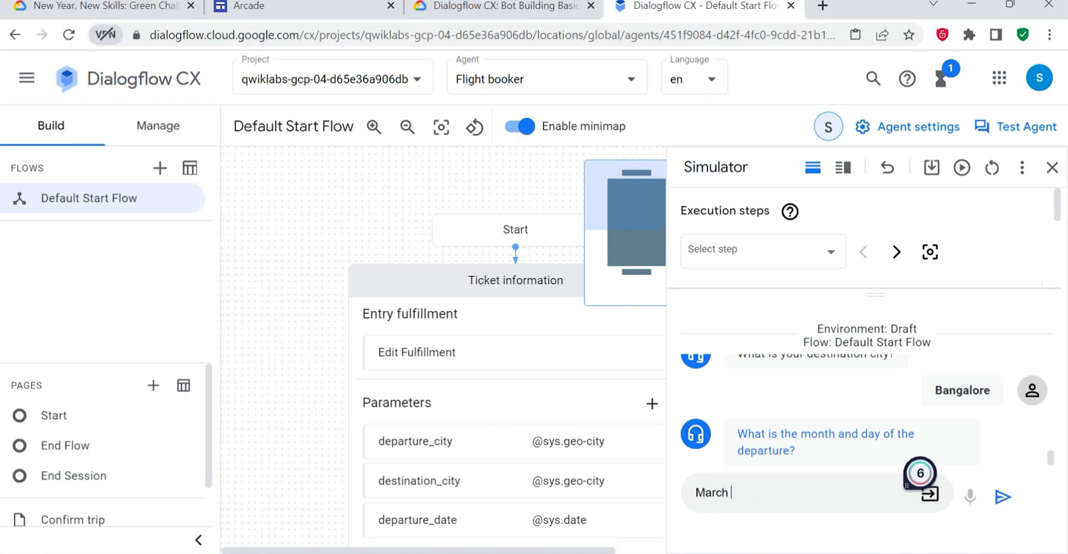
text( 22nd)
key(Return)
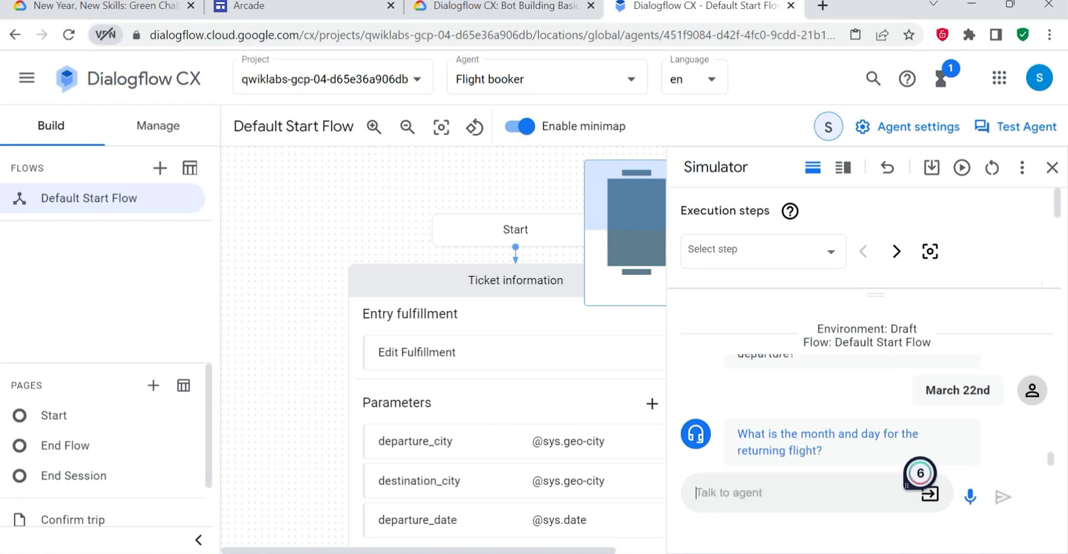
text(April 25t)
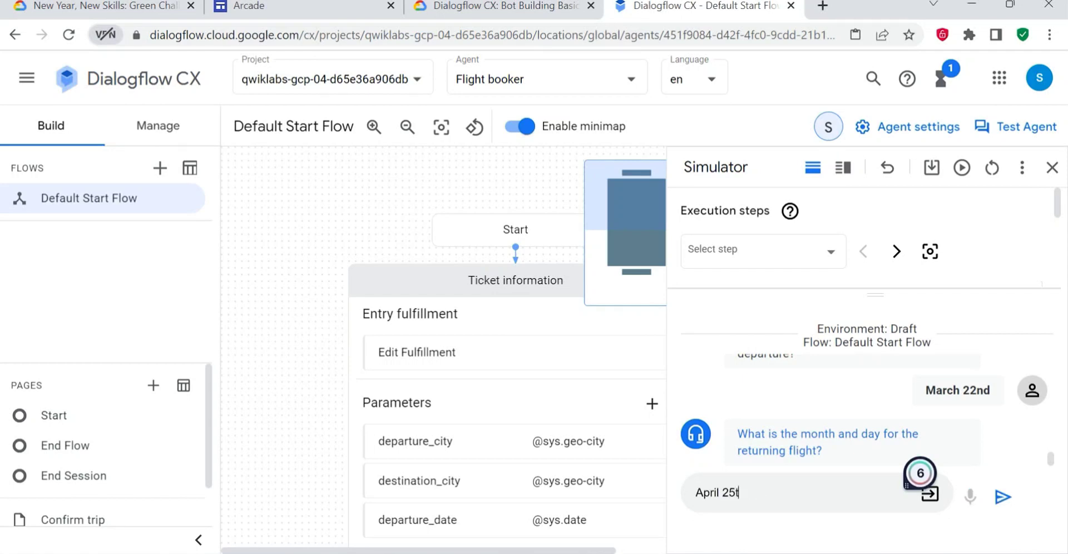
text(h)
key(Return)
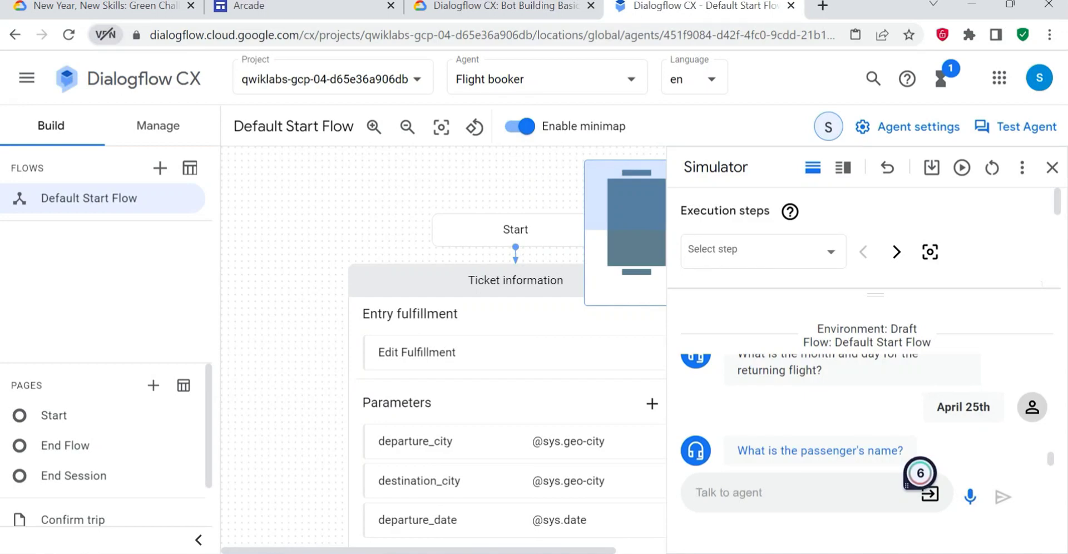
- Give the passenger's name in the simulator and confirm the trip details with "Yes"
text(Sowmy)
key(Return)
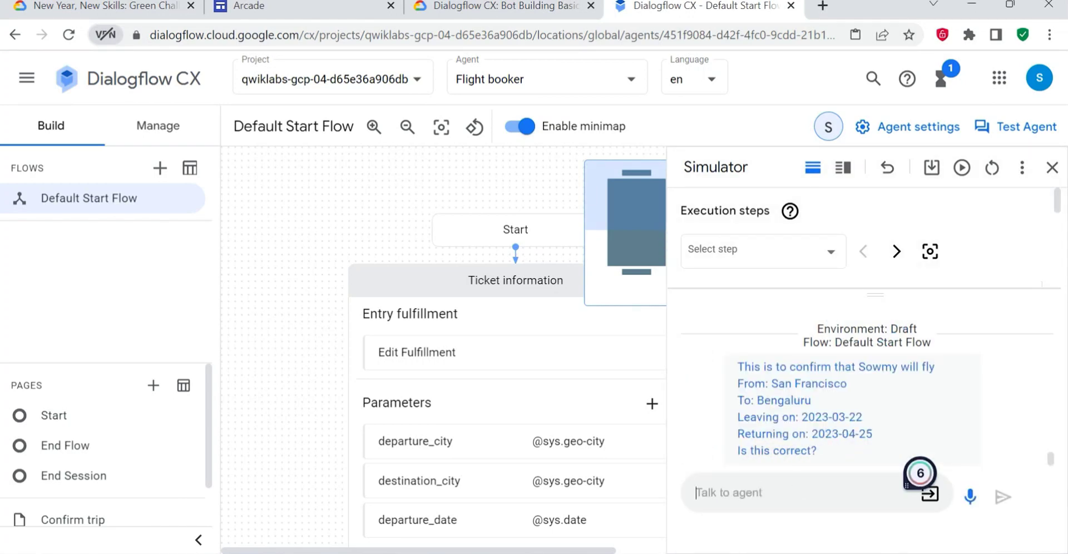
text(Yes)
key(Return)
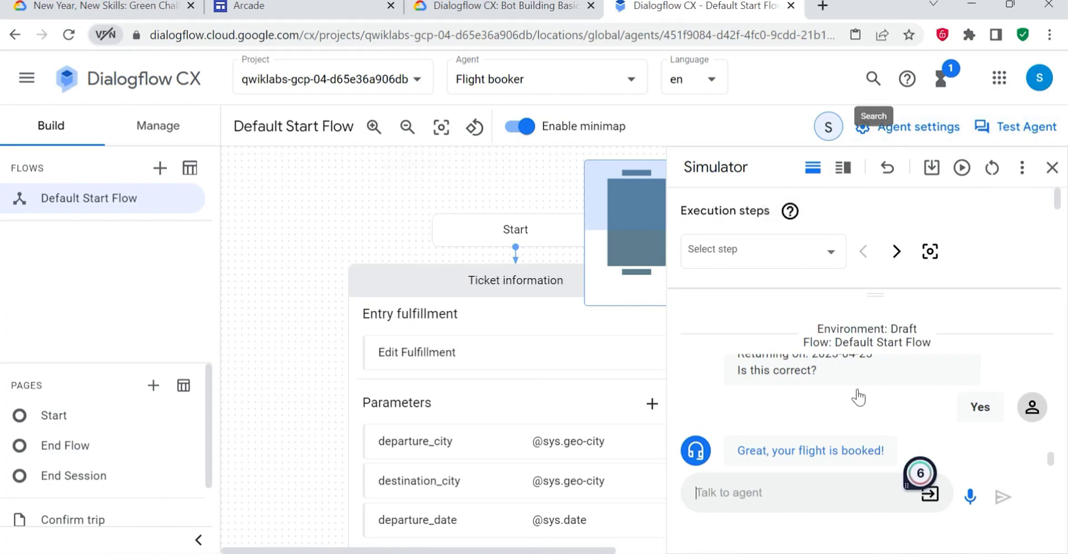
- Return to Task 8 Testing in the lab and check the progress of the "Test the agent" objective
click(465, 5)
scroll(612, 372, down, 5)
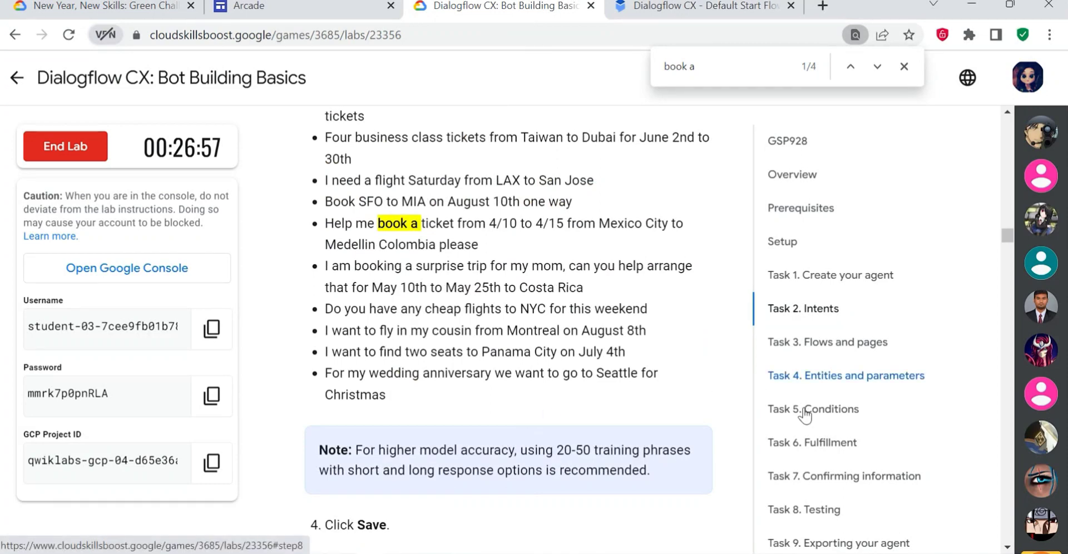
click(804, 509)
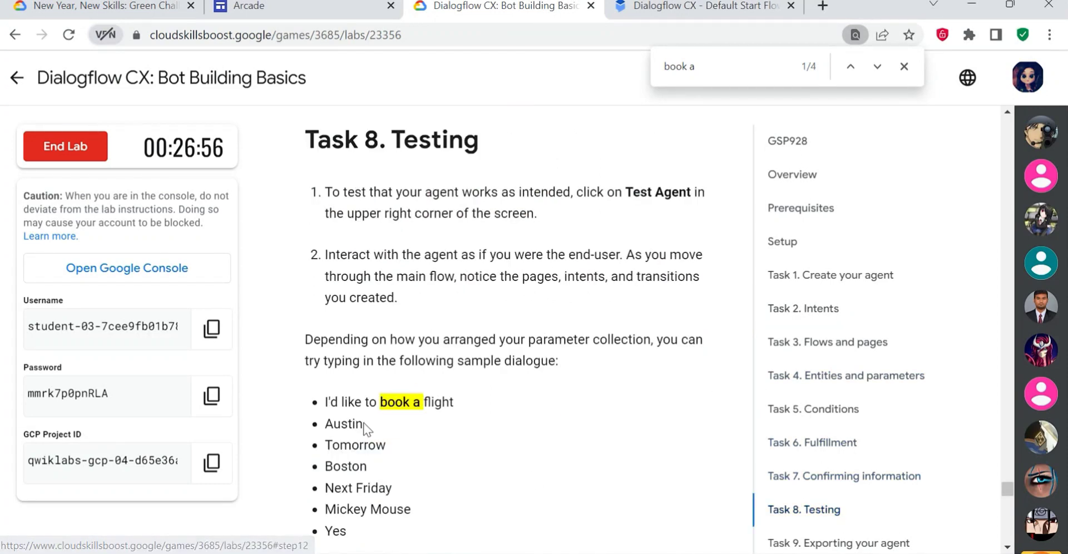
scroll(389, 422, down, 10)
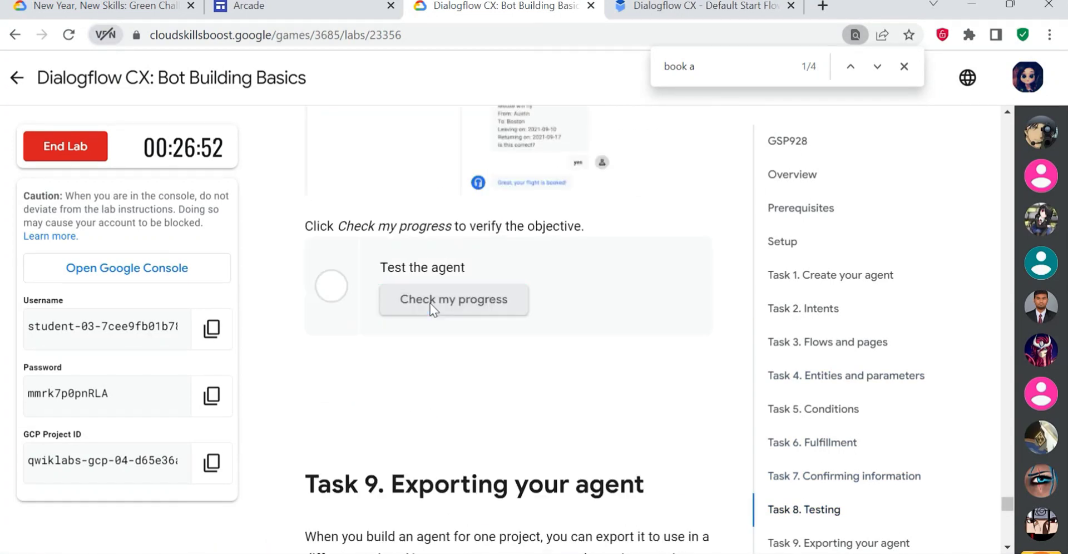
click(430, 304)
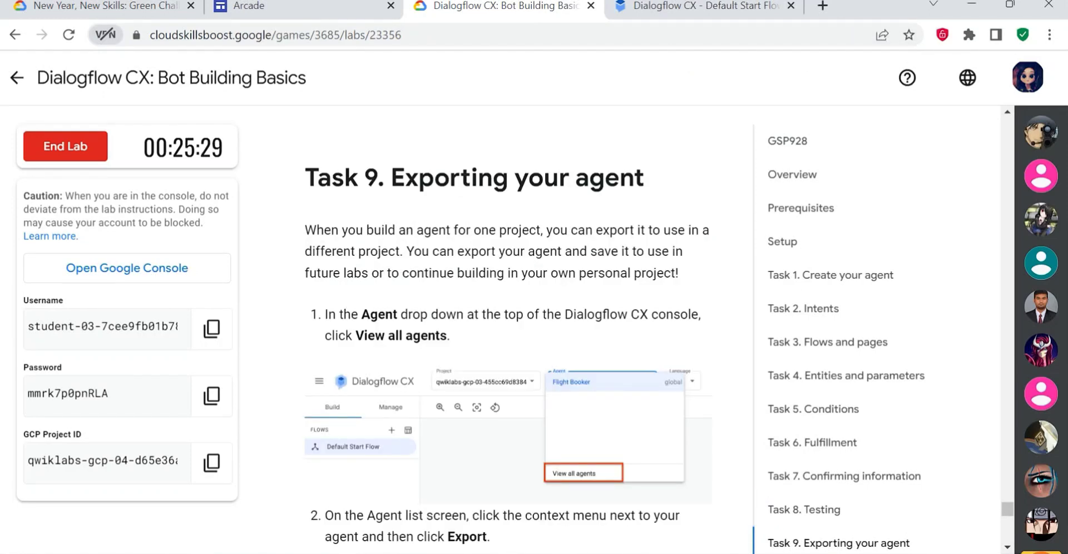
- Read the start of Task 9 on exporting the agent and show the list of all agents in Dialogflow CX
drag(304, 178, 618, 178)
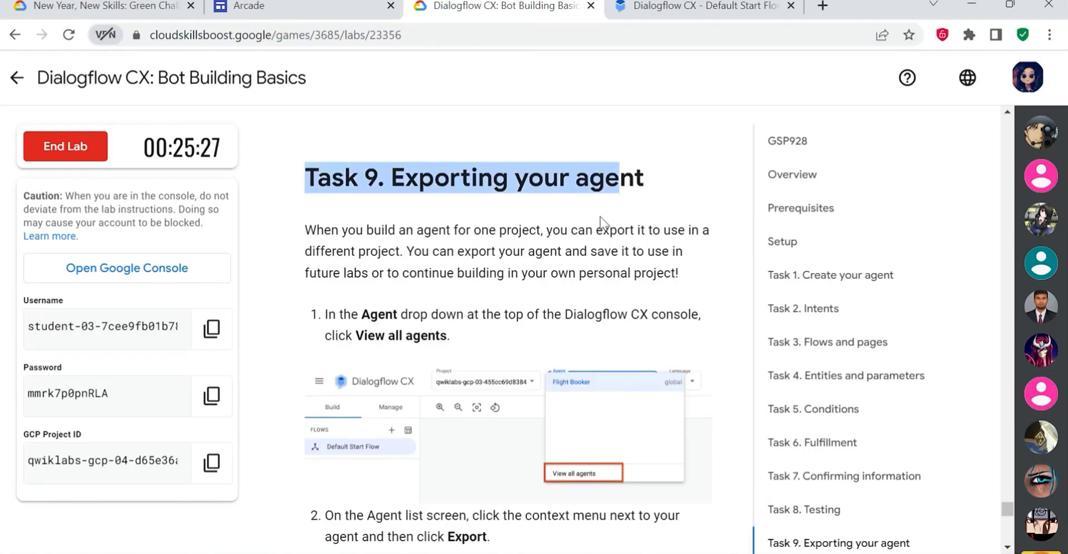
click(702, 5)
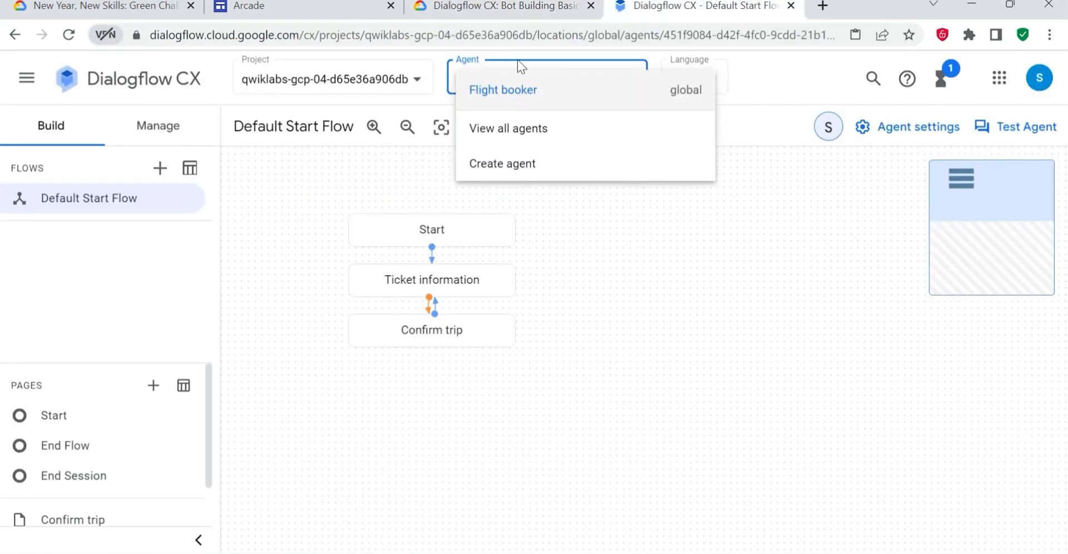
click(559, 54)
click(576, 88)
click(513, 133)
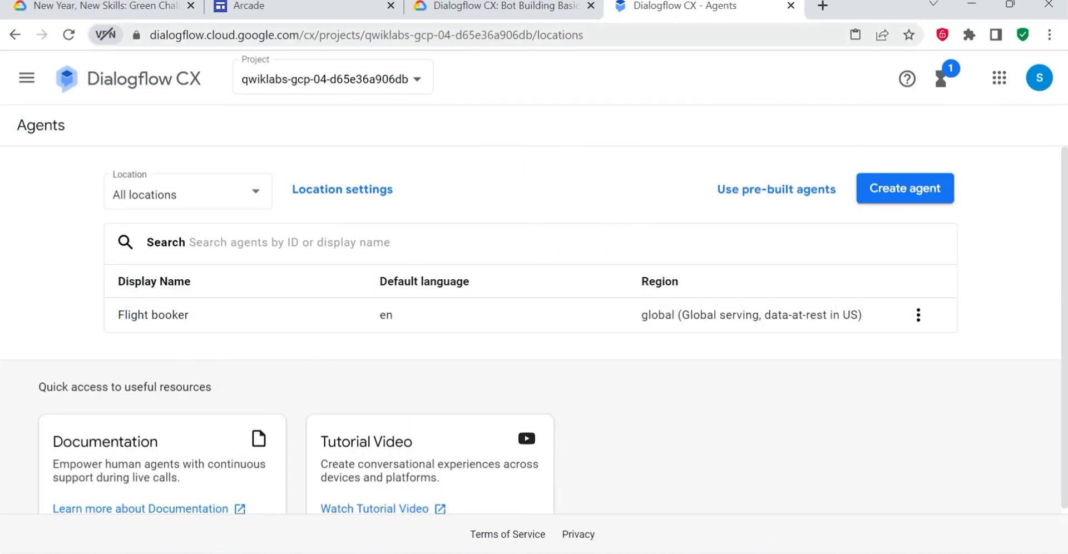
- Check the lab's export instructions and start an export of the Flight booker agent
click(496, 16)
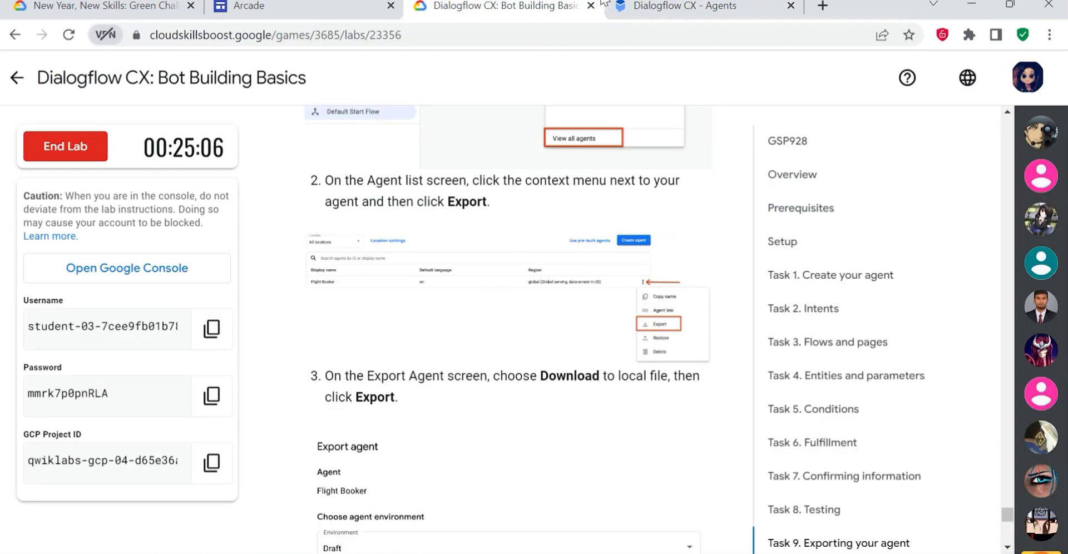
click(692, 9)
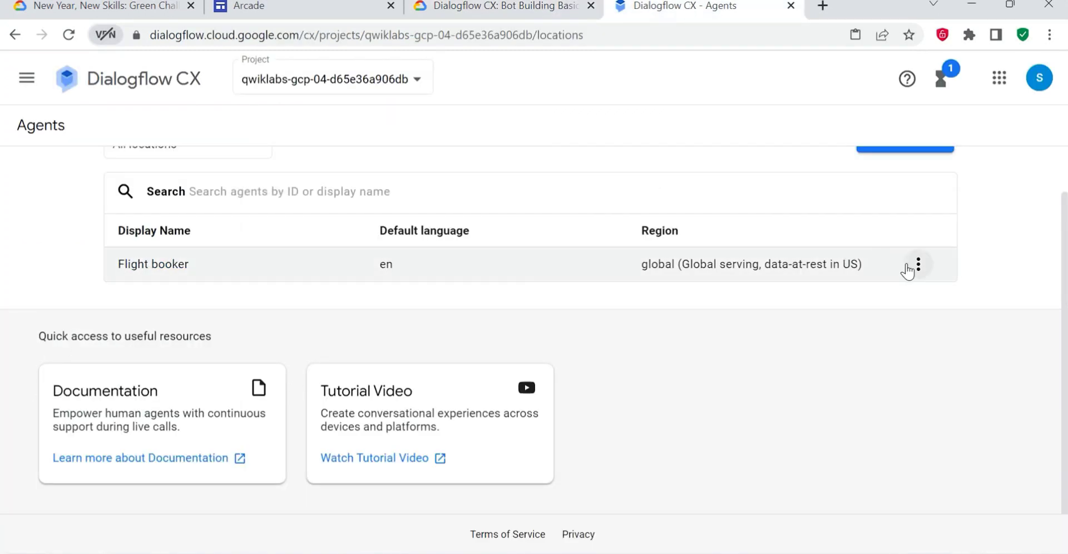
click(918, 264)
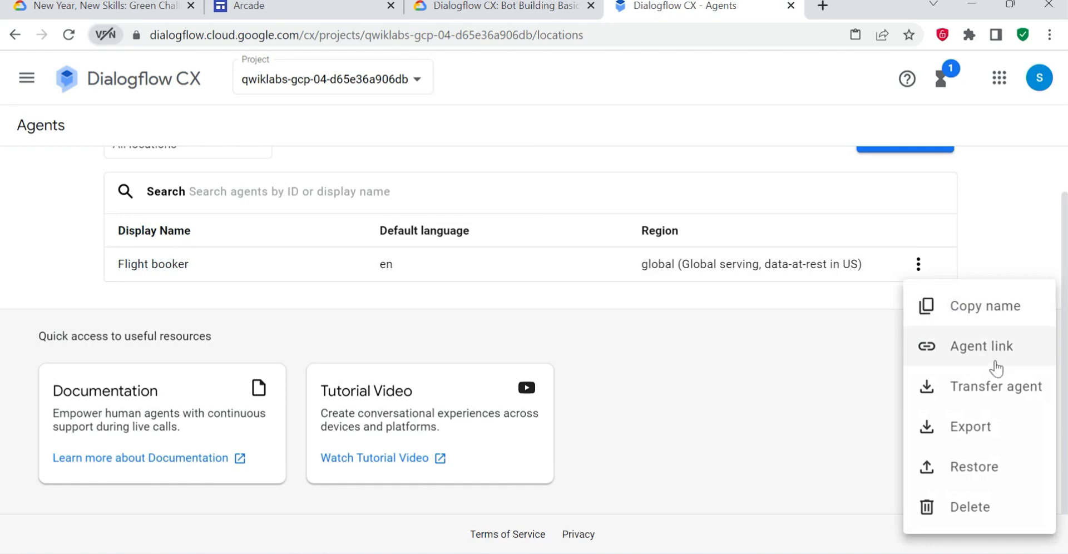
click(969, 433)
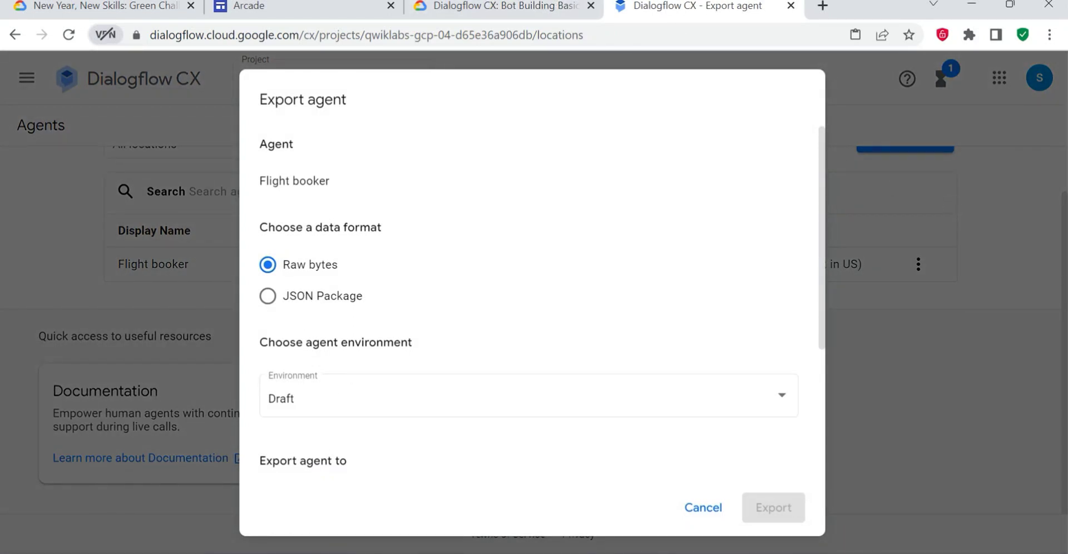
- Export the Flight booker agent as a local file download and close the export dialog
scroll(342, 384, down, 3)
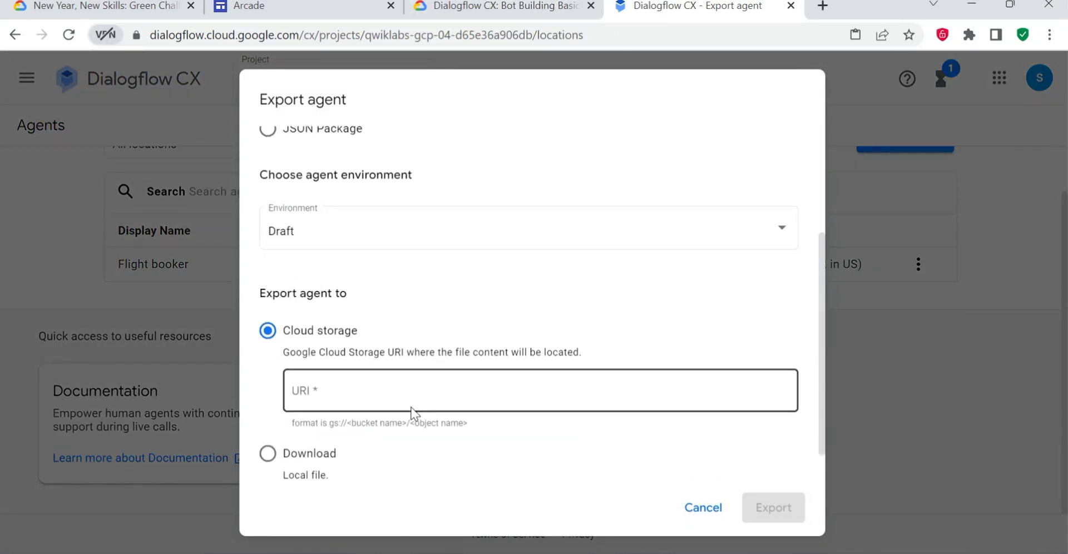
scroll(356, 419, down, 1)
click(284, 417)
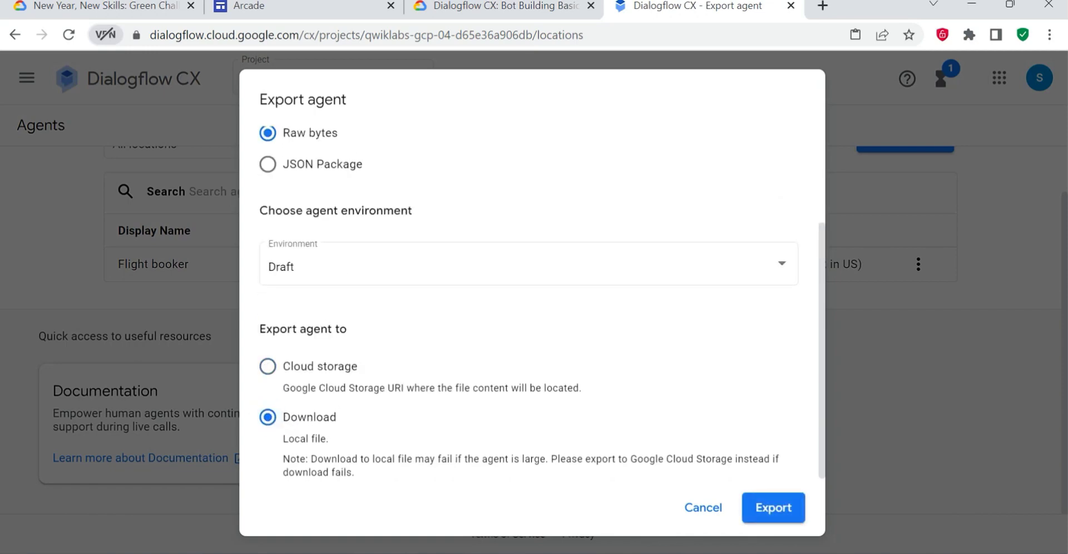
click(528, 7)
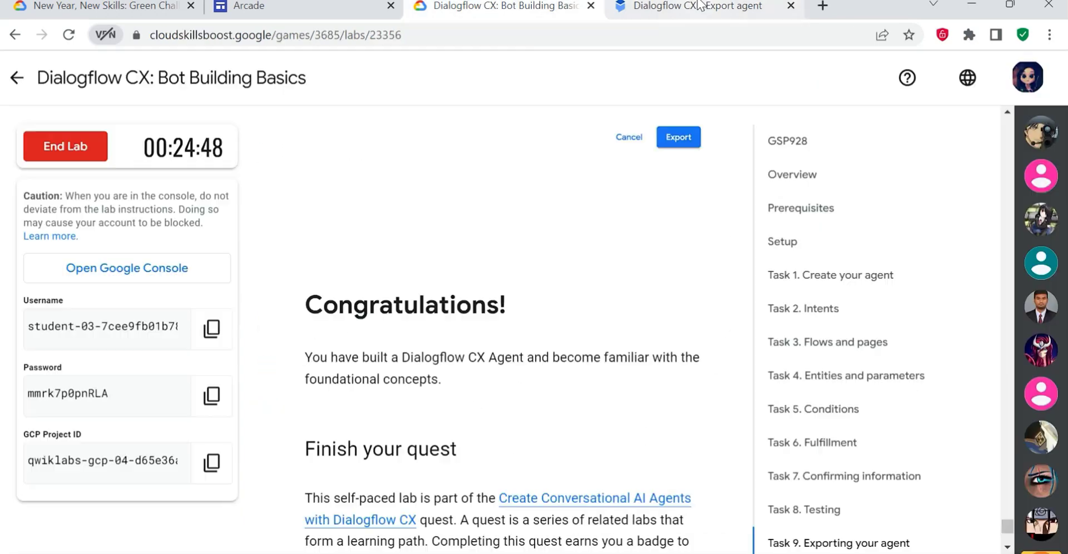
click(695, 7)
click(773, 507)
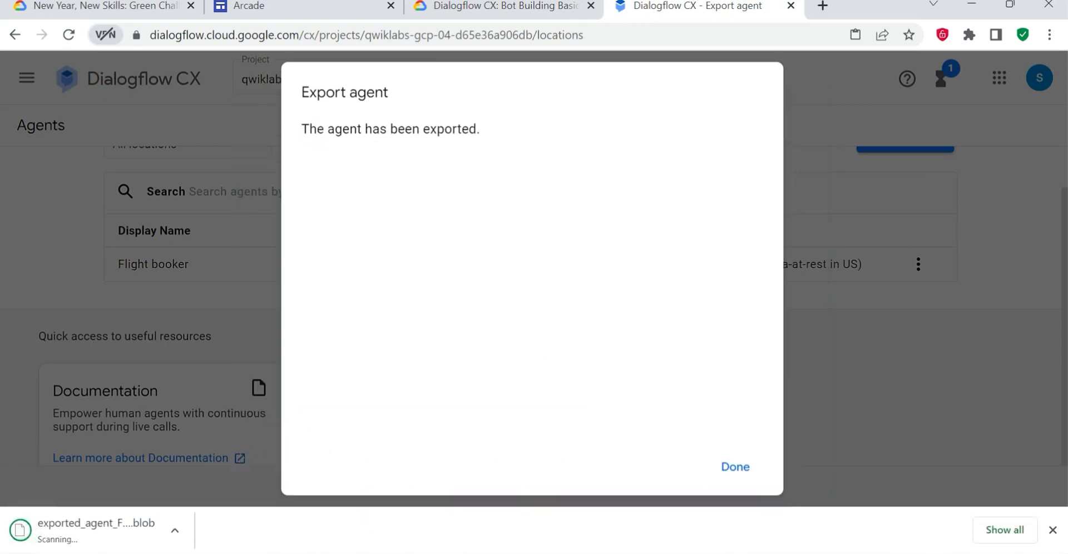
click(740, 467)
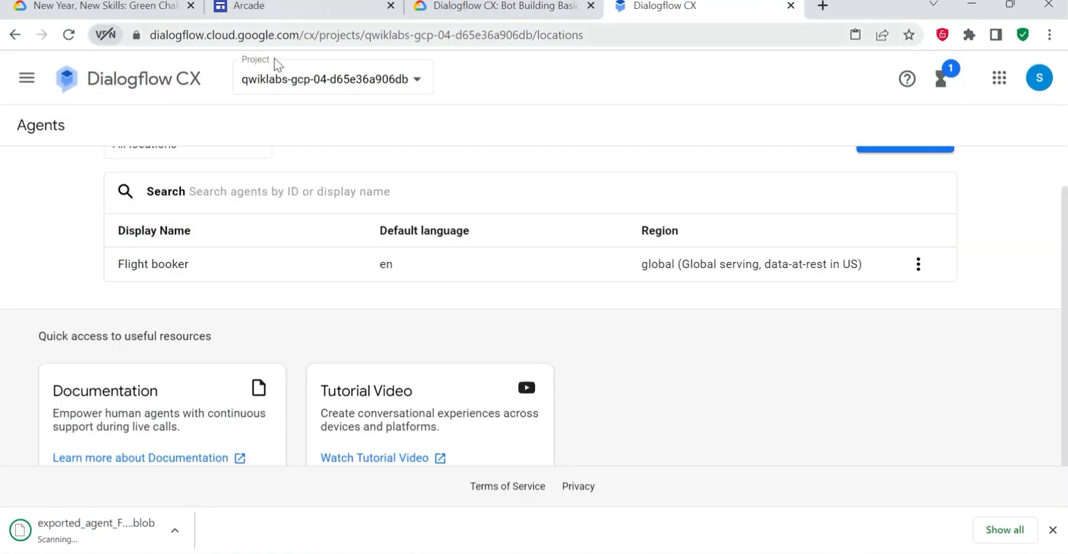
- Return to the Dialogflow CX: Bot Building Basics lab, end it and submit the confirmation
click(505, 6)
scroll(563, 441, down, 5)
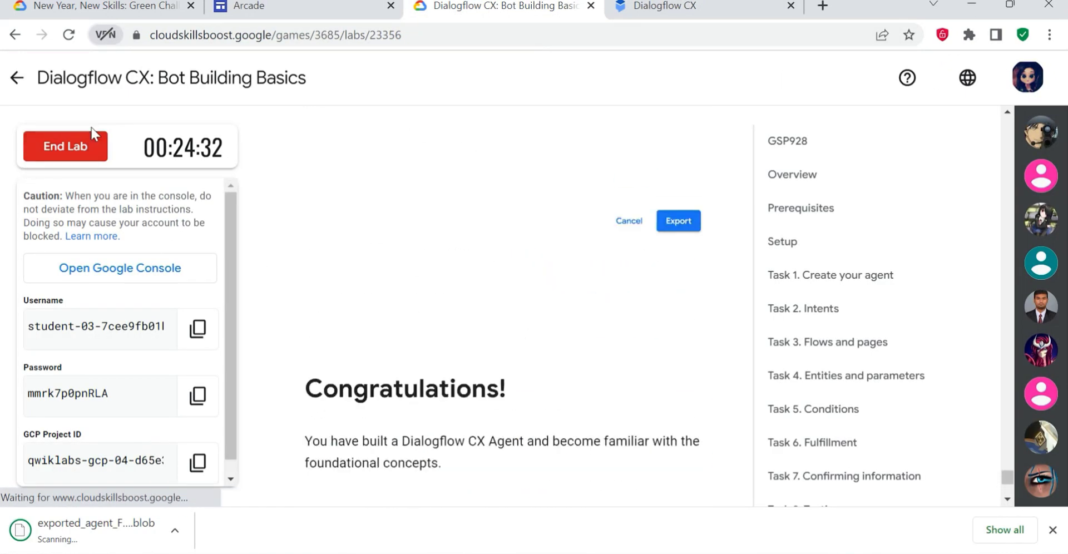
click(44, 150)
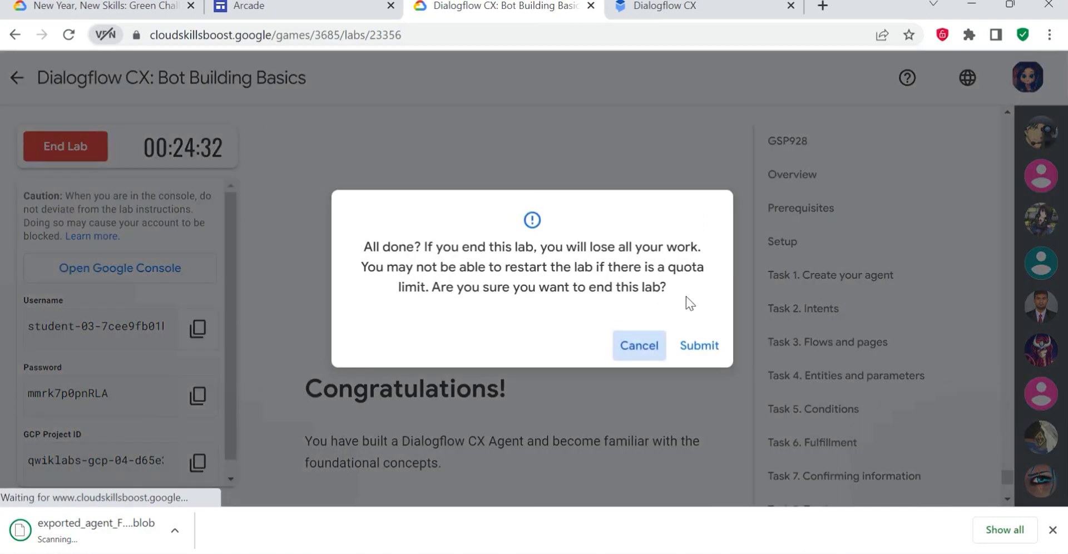
click(698, 351)
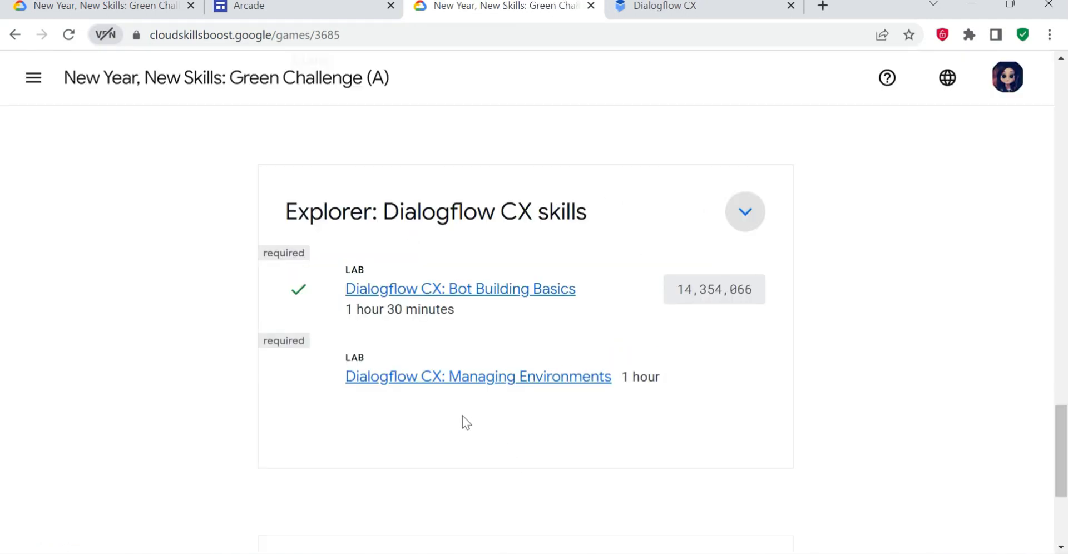
- Open the Dialogflow CX: Managing Environments lab and start it, completing the reCAPTCHA check
click(476, 380)
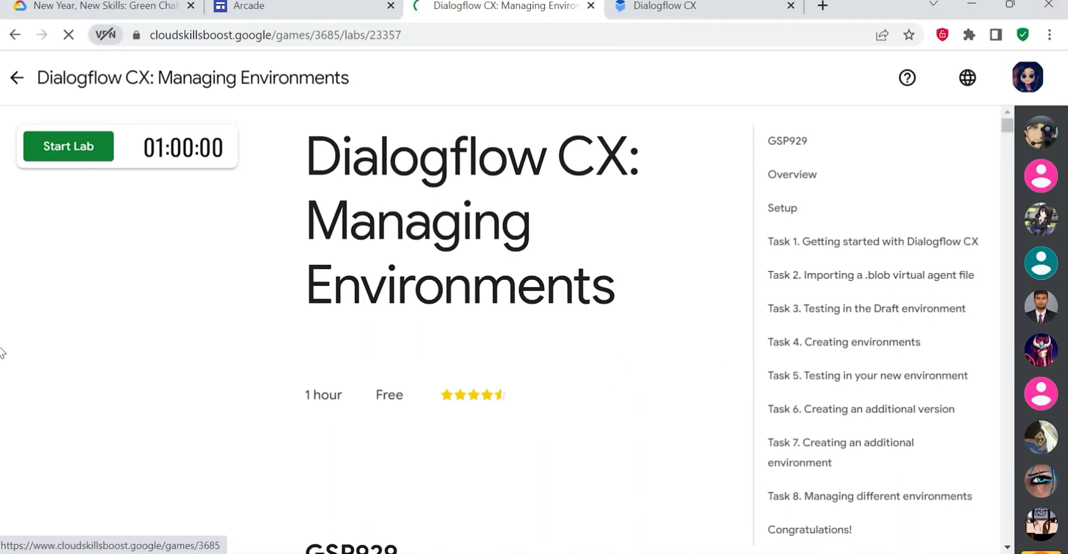
click(73, 160)
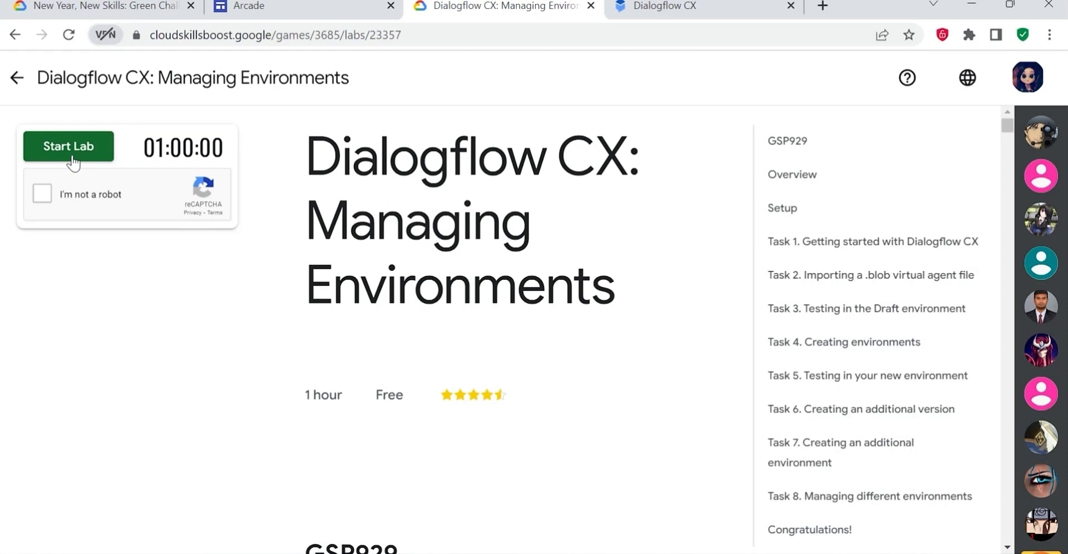
click(42, 194)
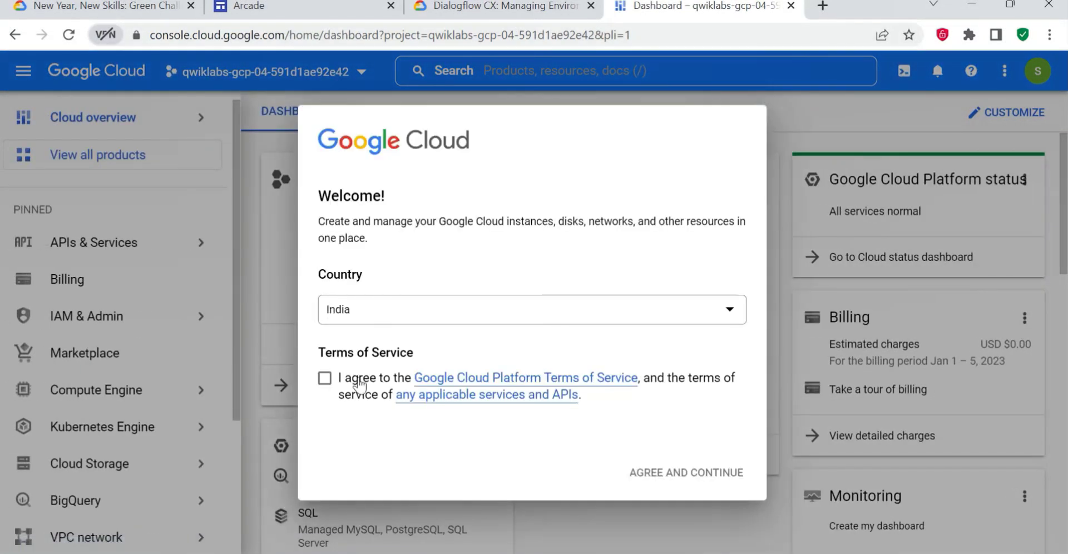
- Accept the Google Cloud Terms of Service and review the lab's Task 1 instructions on getting started with Dialogflow CX
click(324, 378)
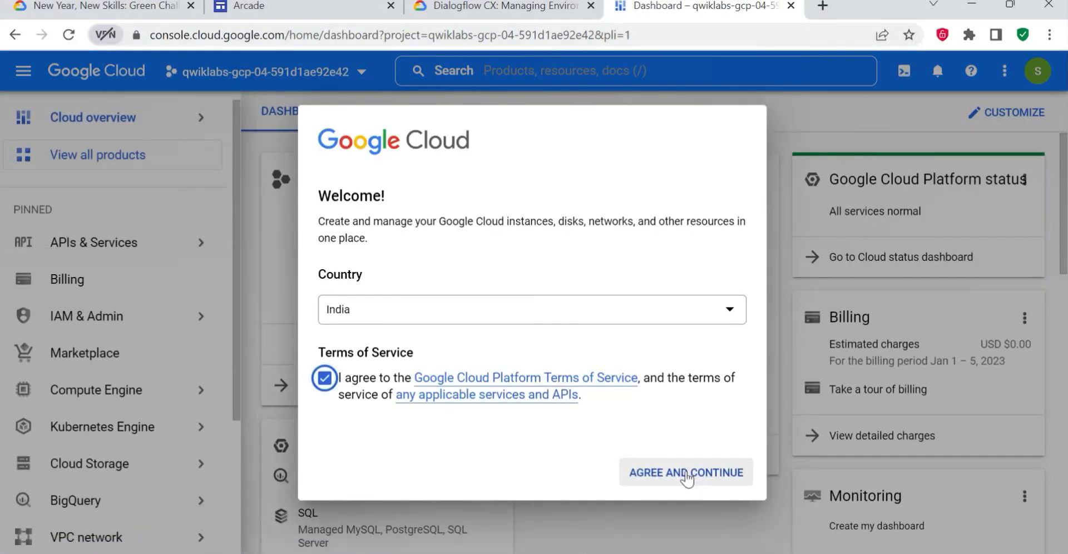
click(683, 477)
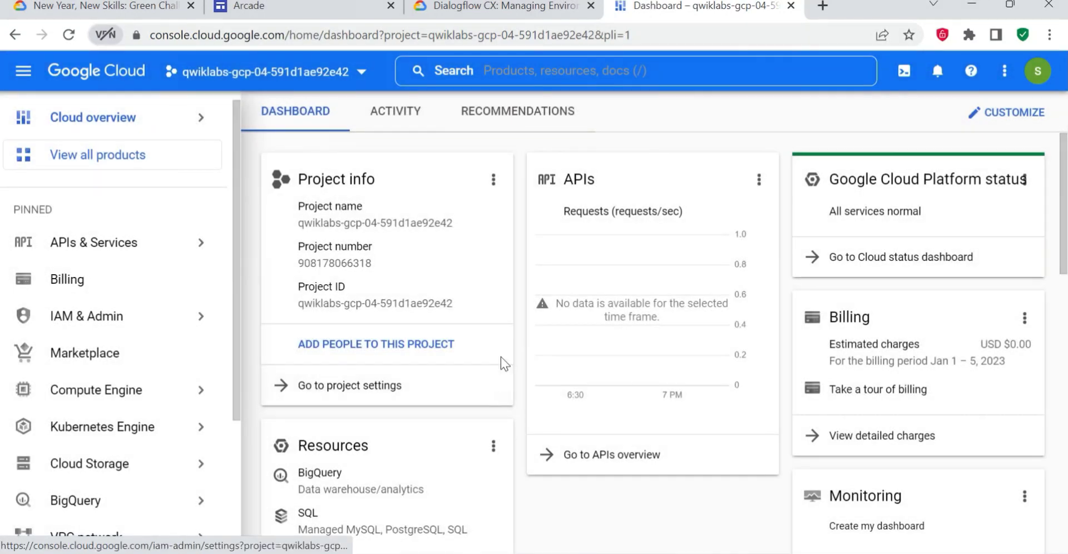
click(494, 10)
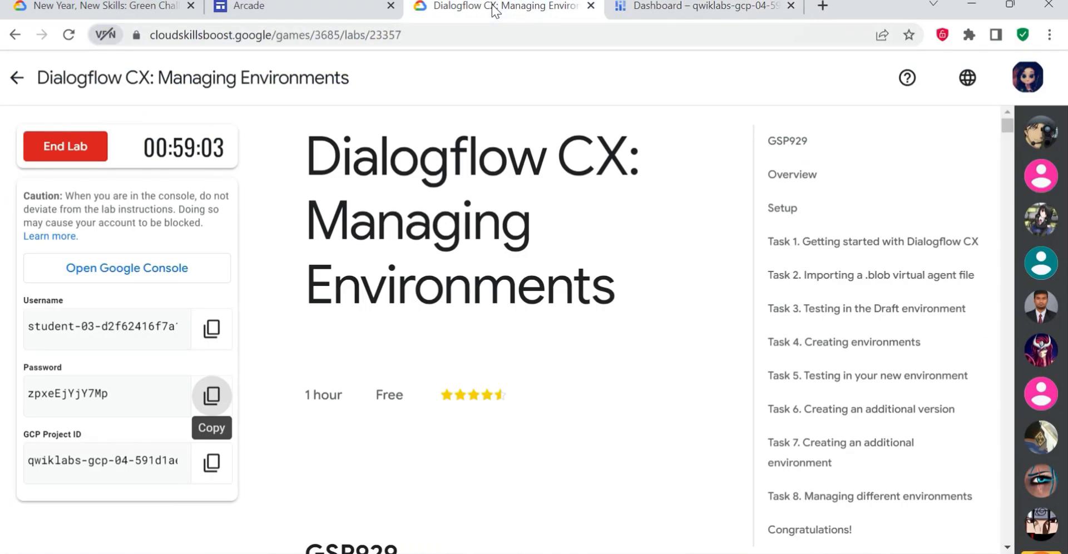
click(774, 239)
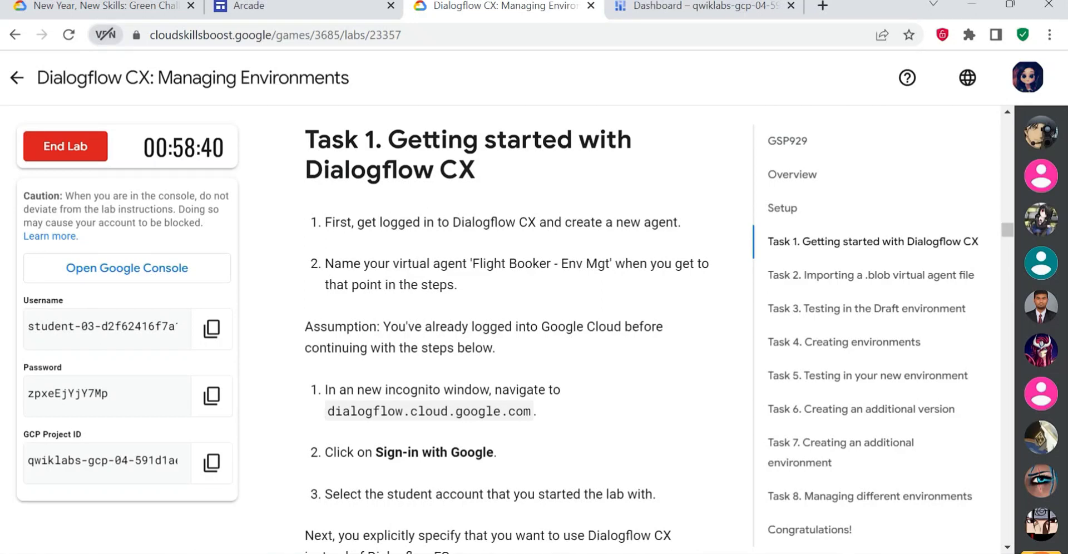
drag(490, 222, 602, 222)
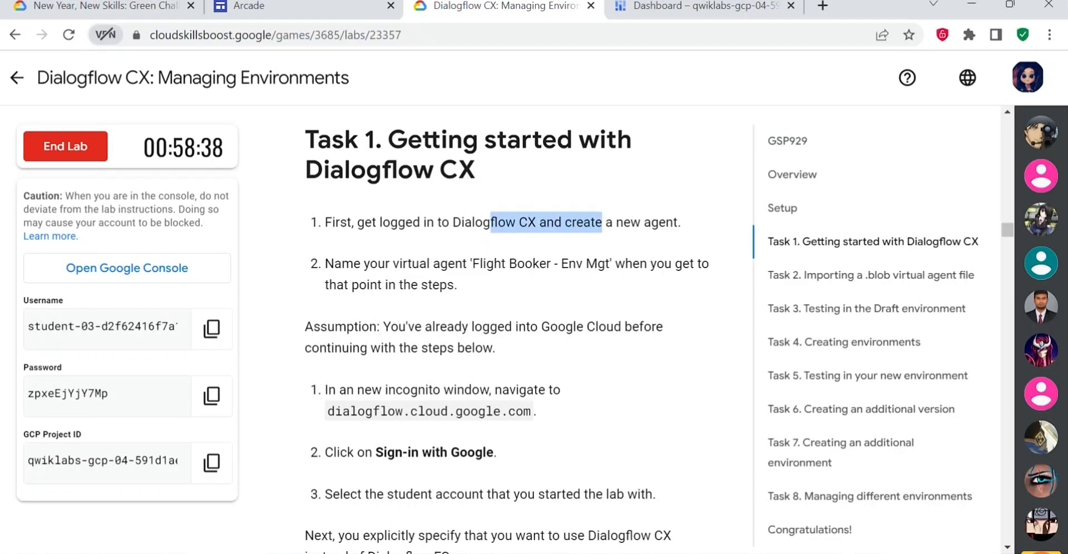
drag(369, 264, 467, 264)
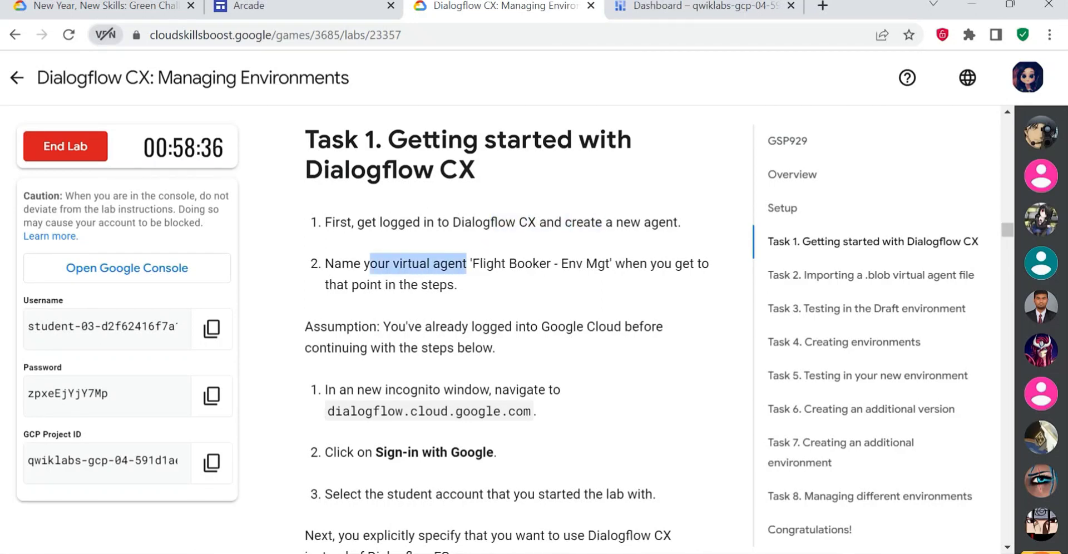
click(467, 263)
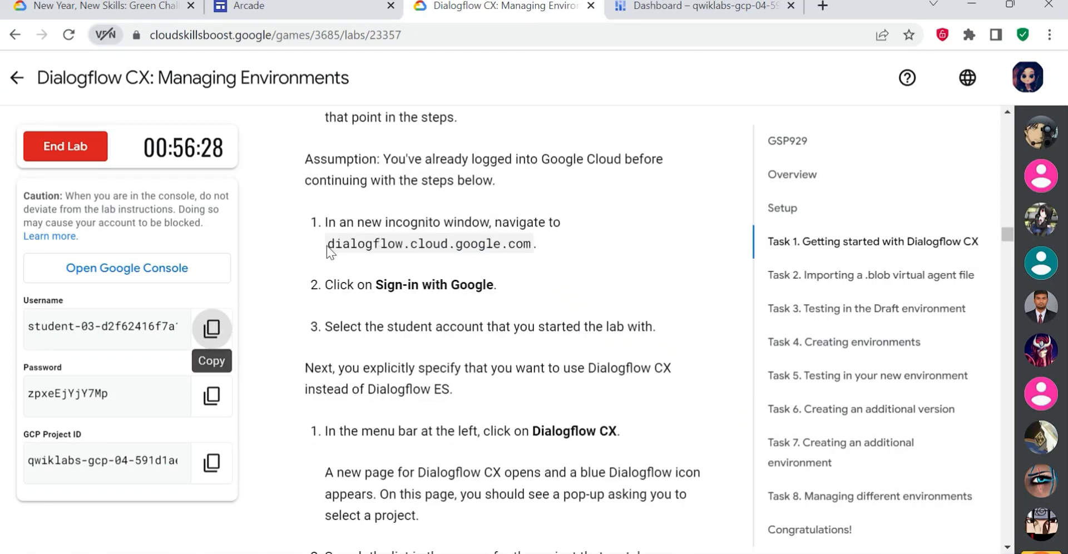
- Open dialogflow.cloud.google.com in a new browser tab and accept the Dialogflow Terms of Service
drag(531, 244, 326, 243)
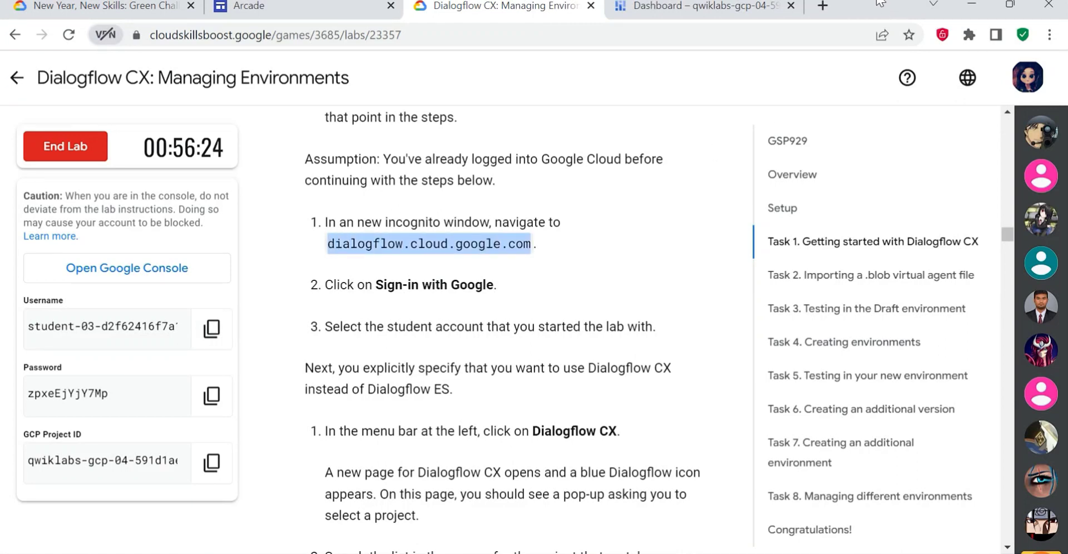
key(ctrl+c)
click(822, 6)
key(ctrl+v)
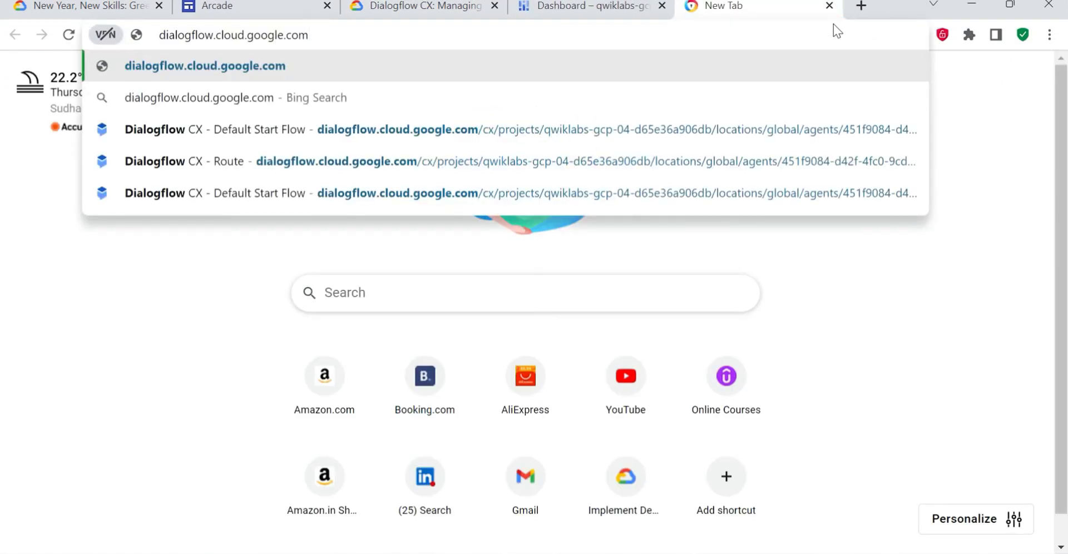
key(Return)
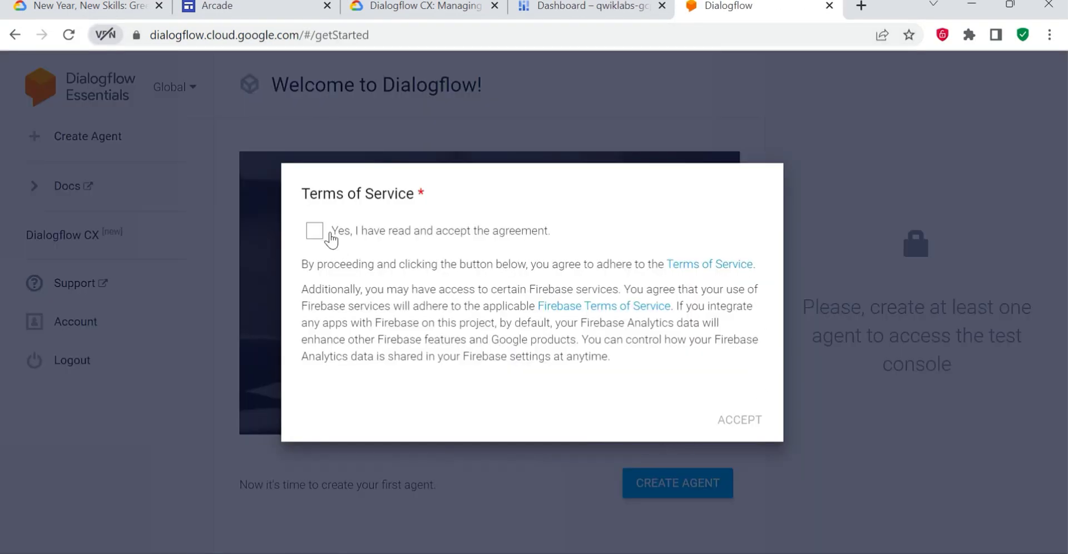
click(329, 237)
click(739, 420)
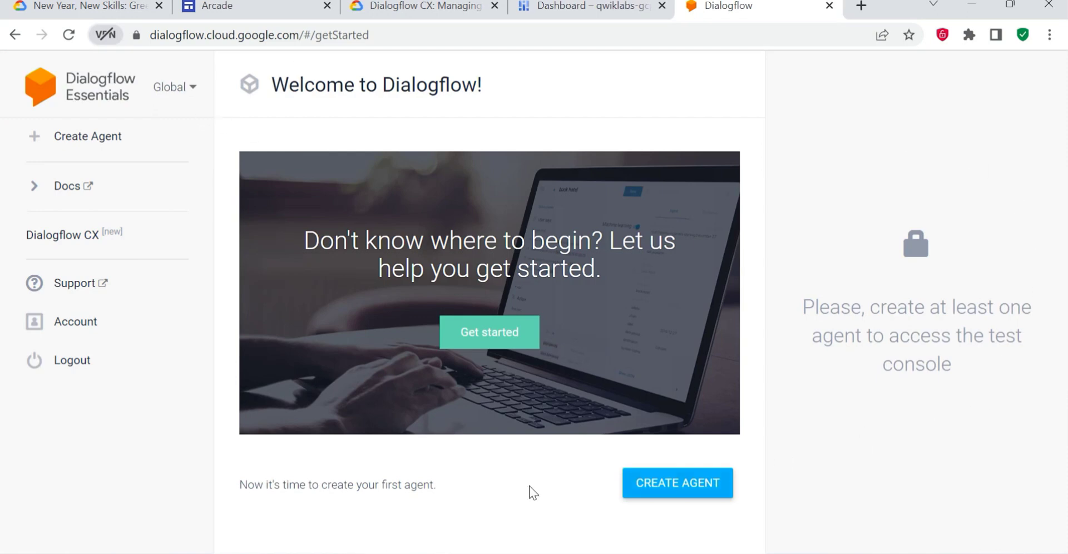
click(75, 322)
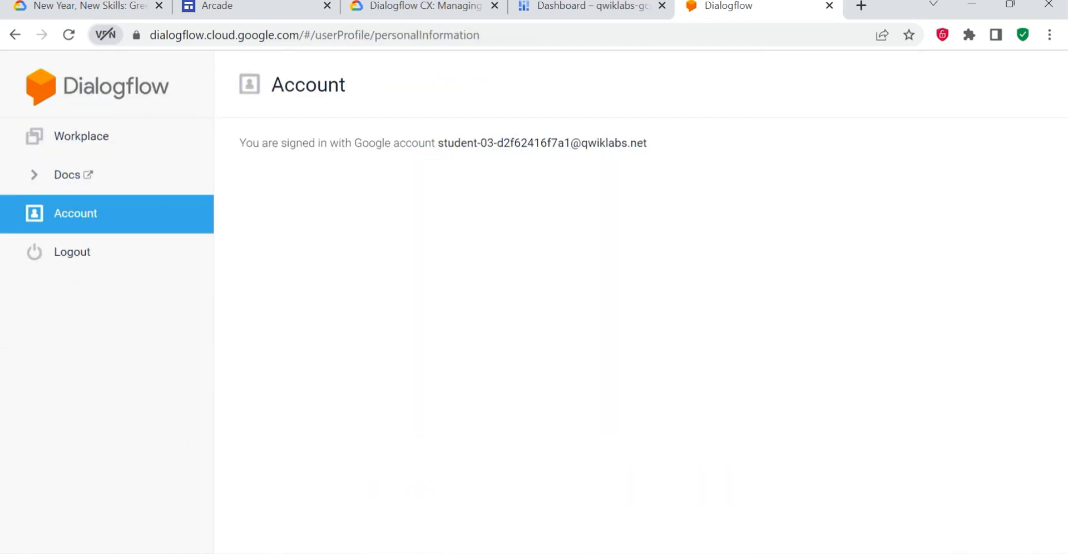
drag(435, 143, 664, 147)
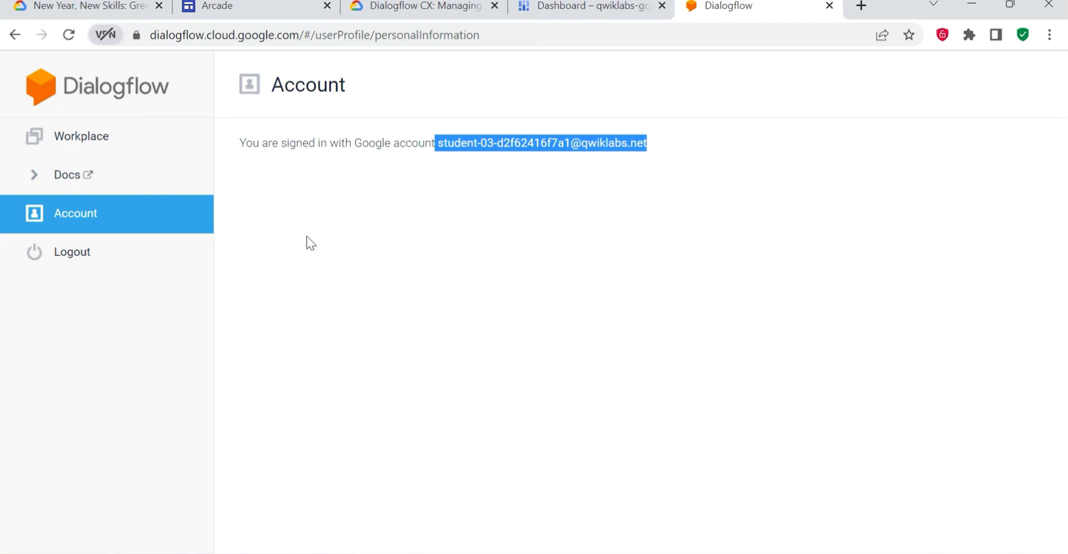
click(408, 255)
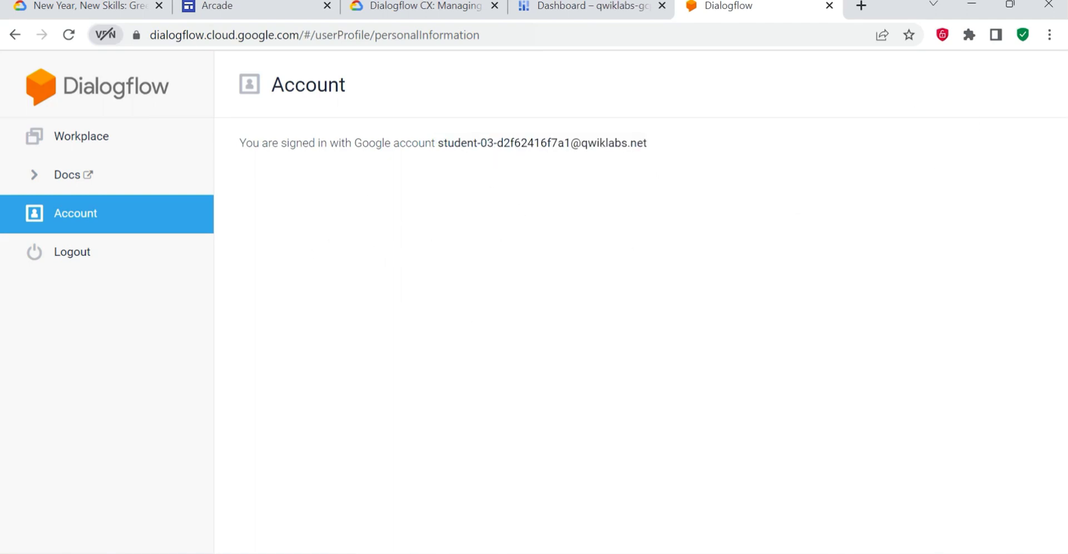
drag(650, 143, 437, 144)
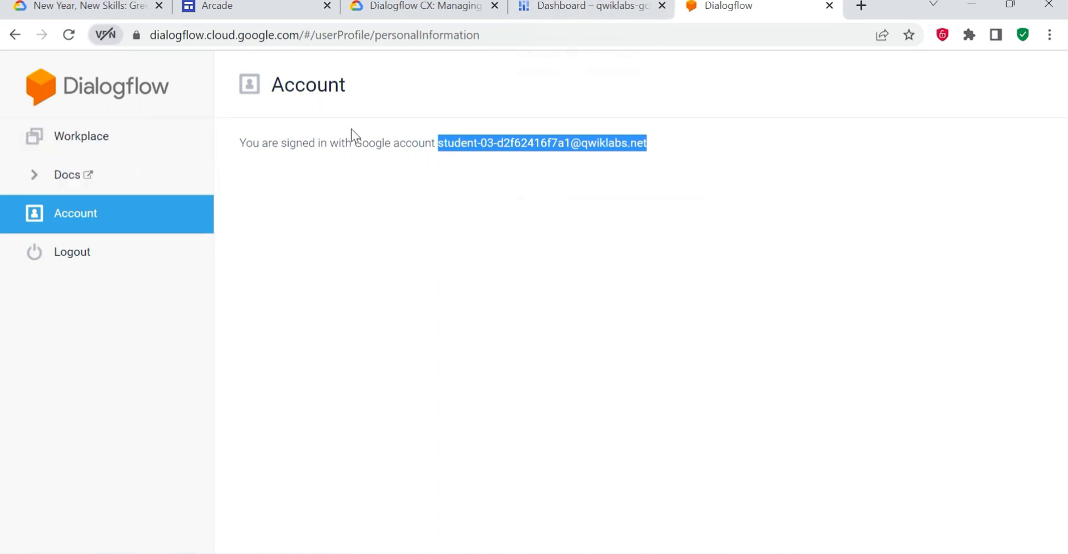
- Read the lab's Task 1 instructions on switching to Dialogflow CX, selecting the assigned project and enabling the API
click(603, 7)
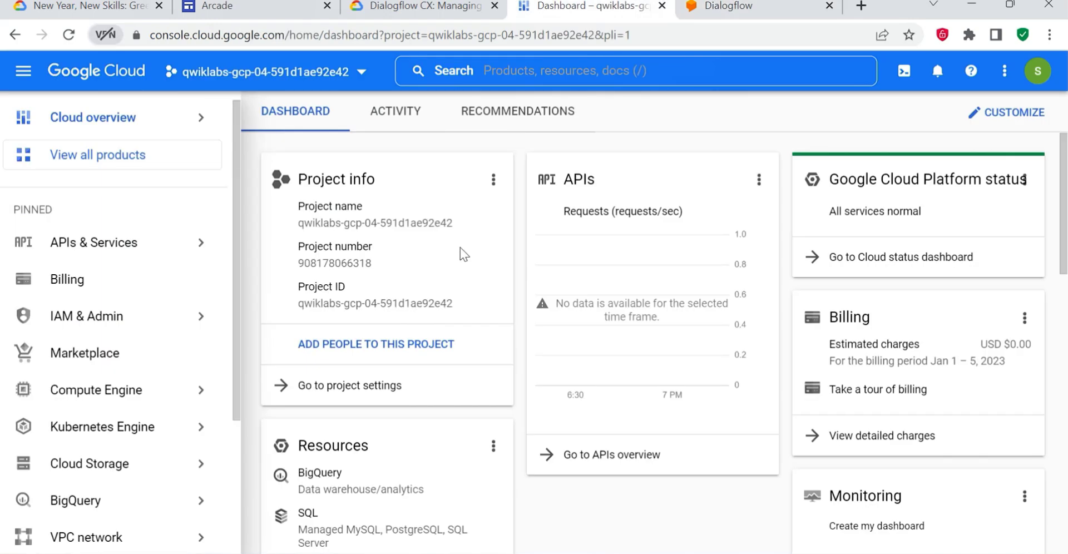
click(400, 18)
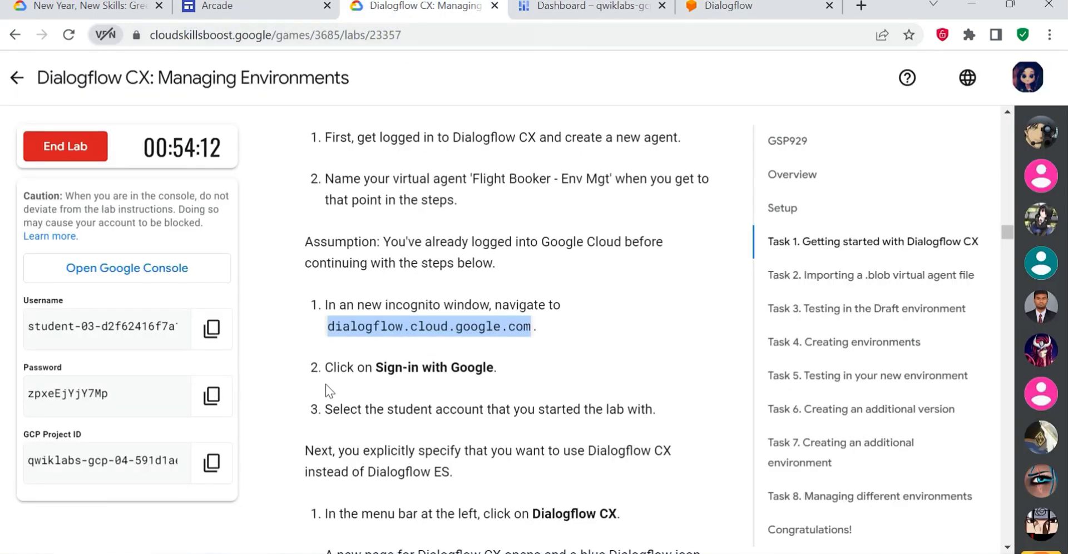
scroll(327, 387, down, 3)
drag(355, 251, 566, 253)
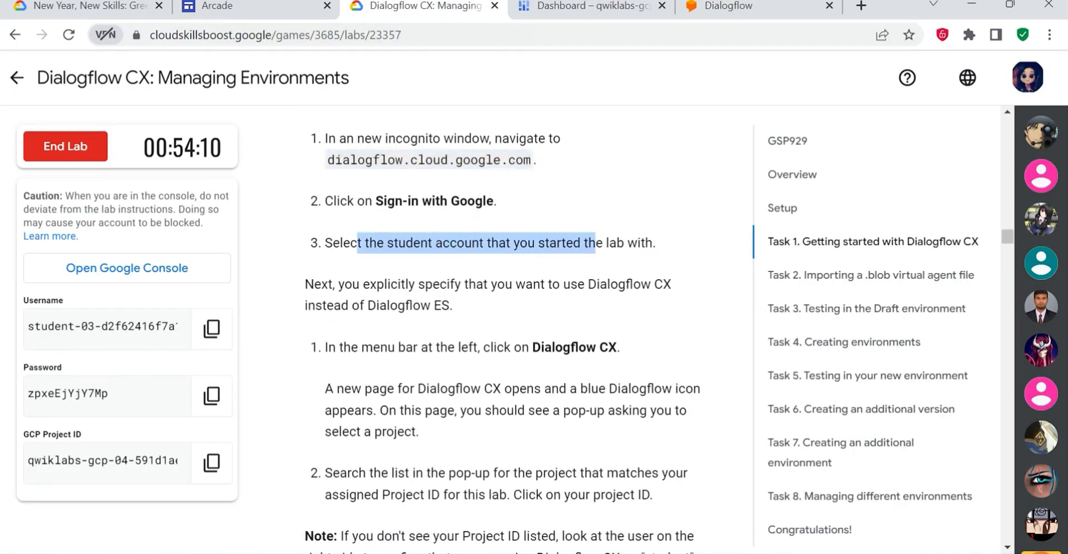
drag(314, 284, 469, 284)
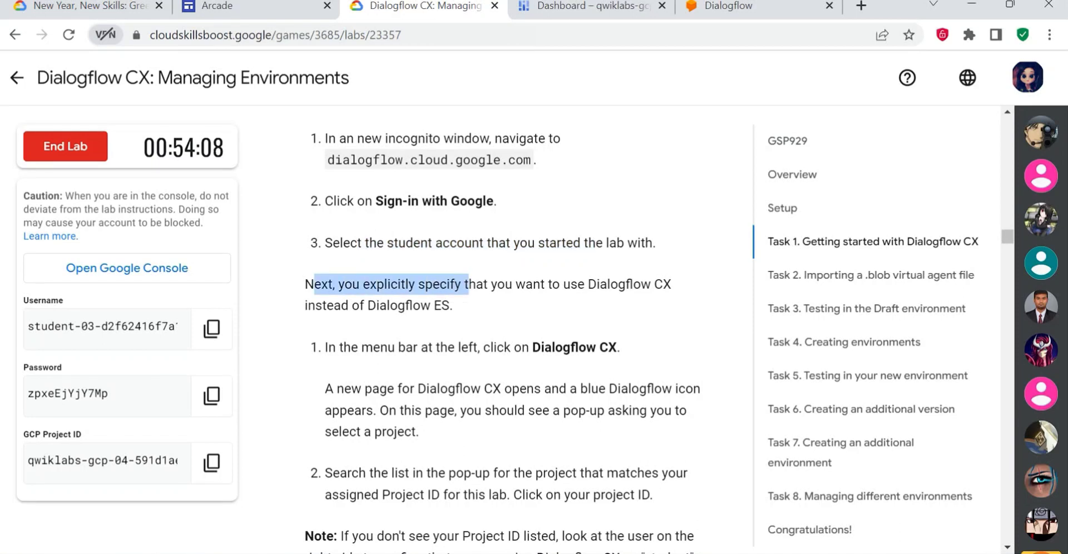
scroll(655, 218, down, 2)
drag(596, 201, 653, 202)
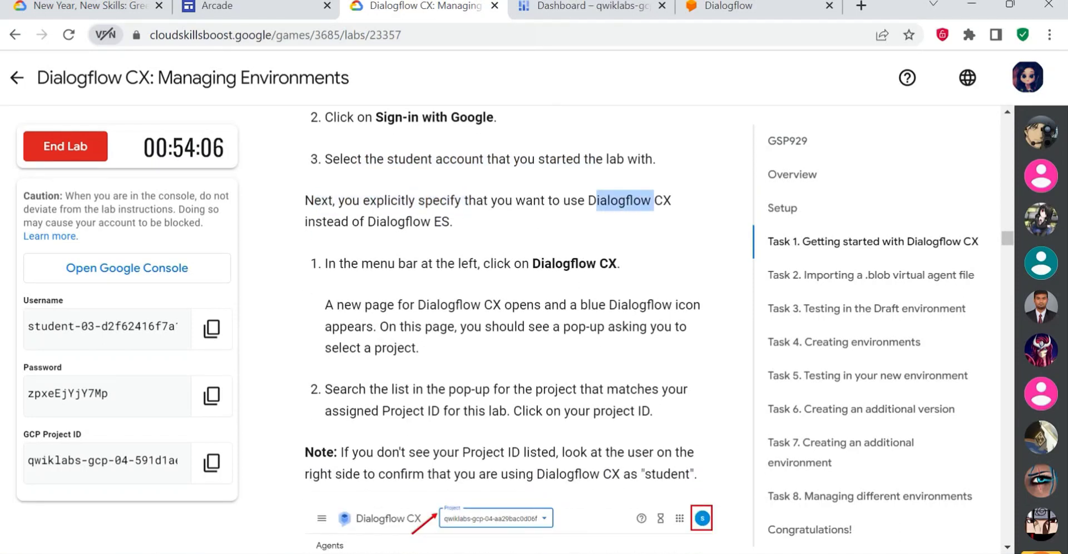
drag(390, 221, 449, 223)
scroll(456, 237, down, 1)
scroll(456, 237, down, 3)
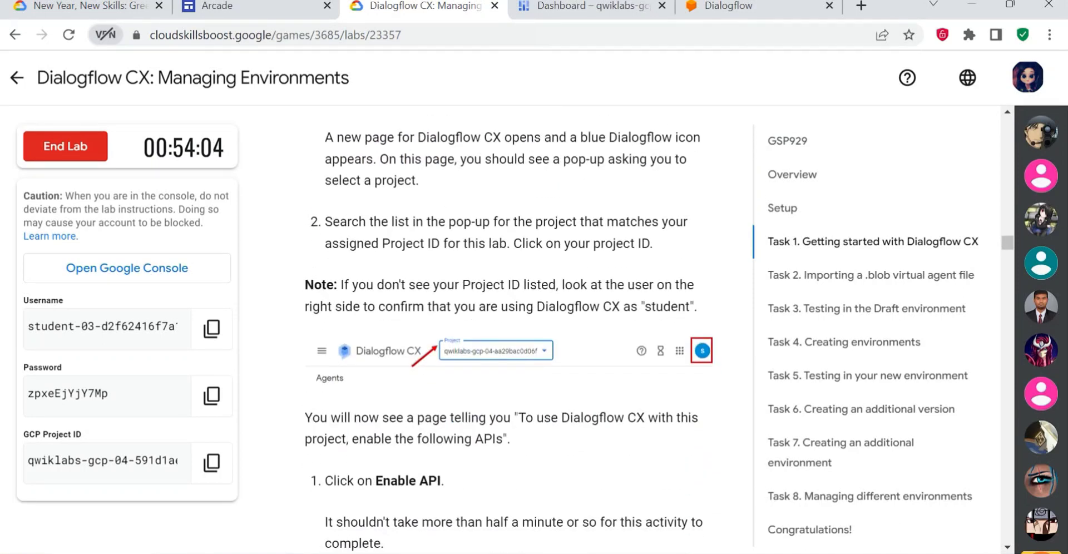
scroll(435, 210, up, 2)
drag(468, 180, 616, 181)
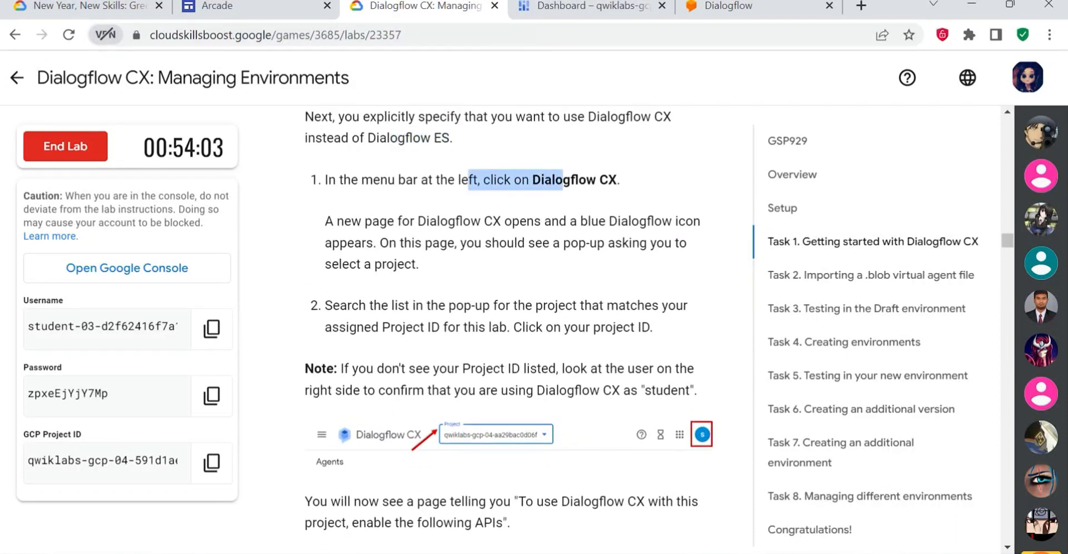
- Open Dialogflow CX from the Dialogflow workplace with the lab's assigned project and enable the Dialogflow API
click(728, 6)
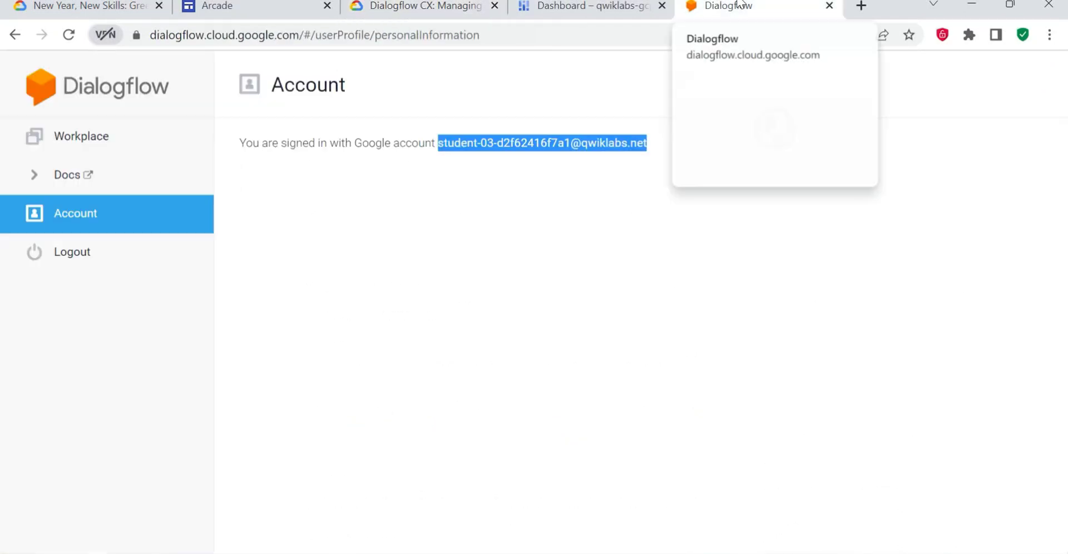
click(65, 129)
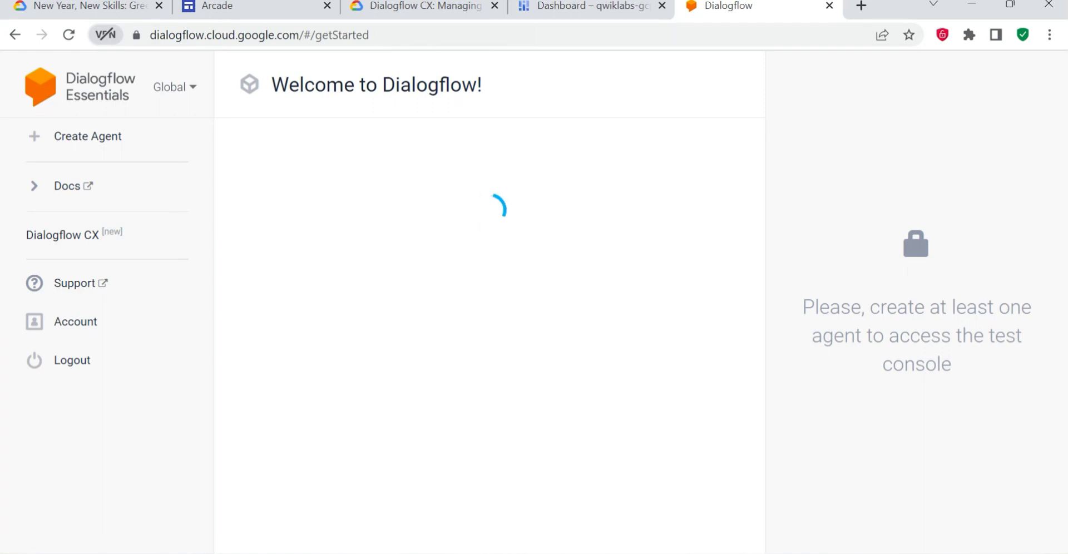
click(142, 251)
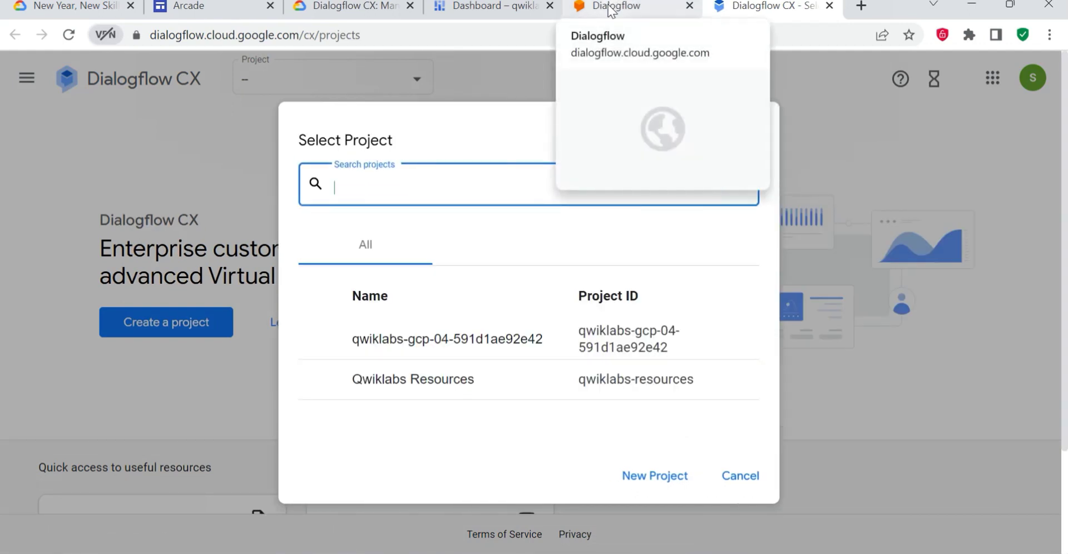
click(433, 342)
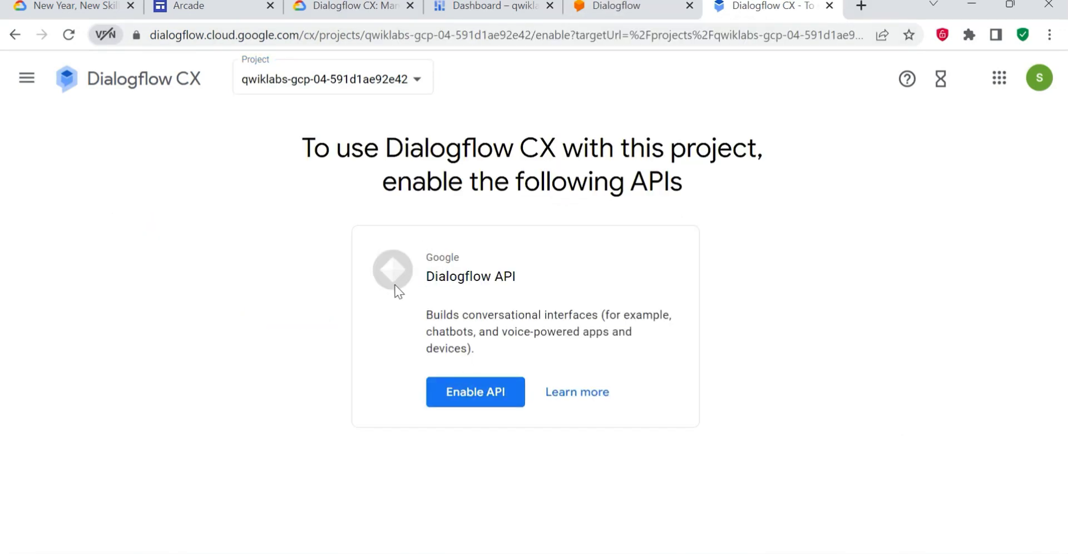
click(470, 406)
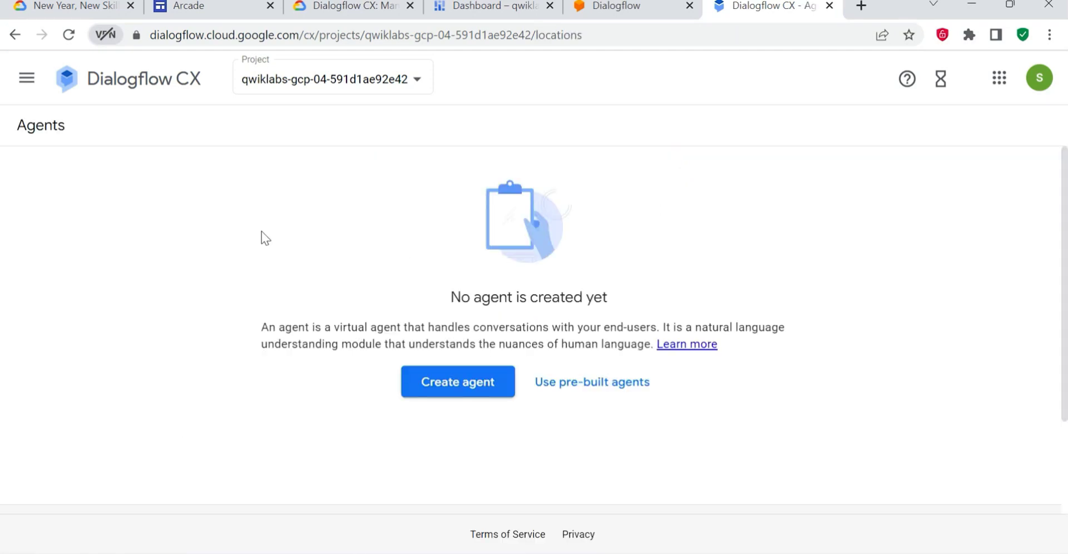
- Following the lab's Task 1 instructions, start a new Dialogflow CX agent and enter Cloudio-ABC as its display name
click(363, 6)
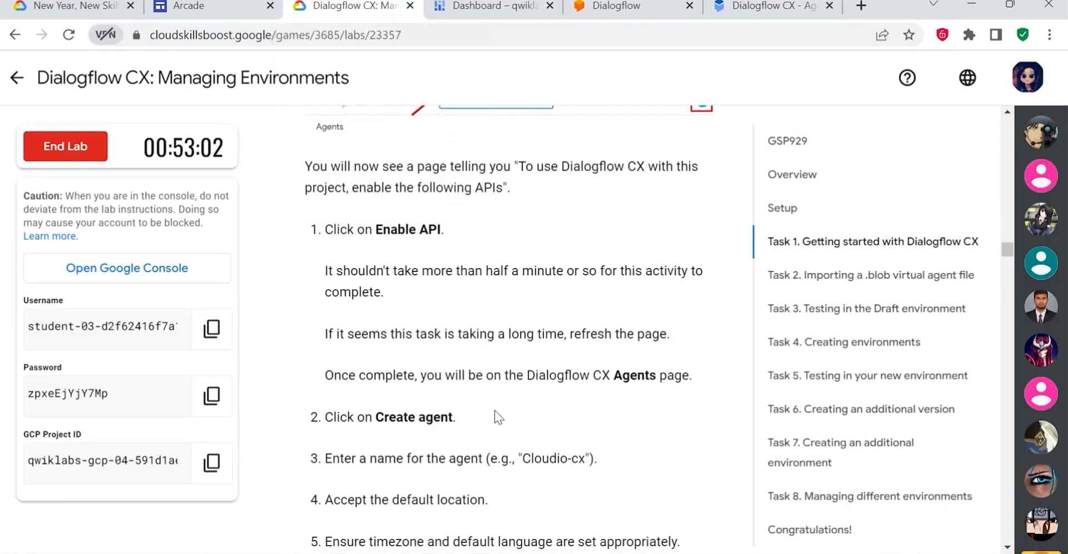
scroll(496, 416, down, 2)
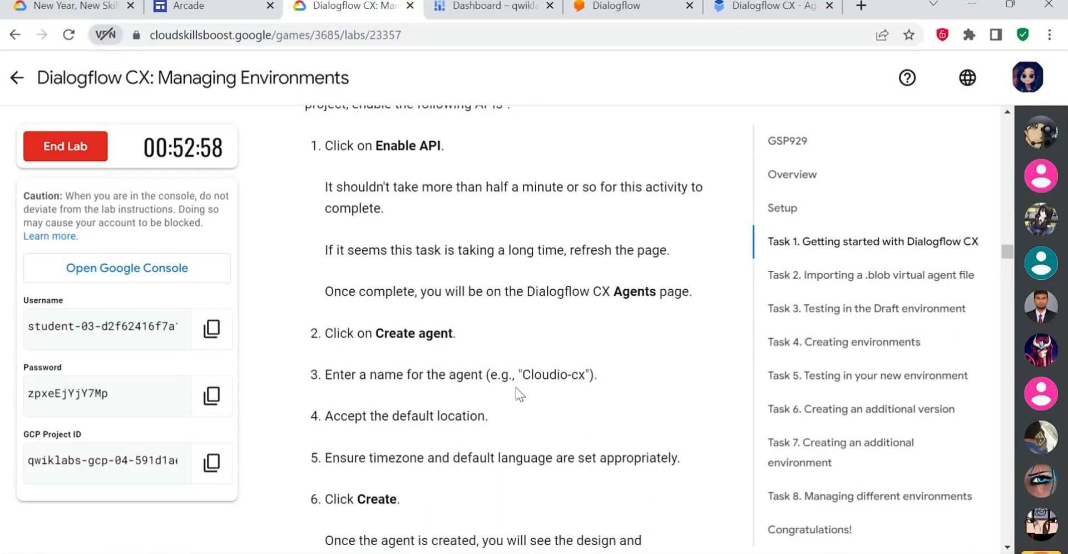
scroll(517, 392, down, 2)
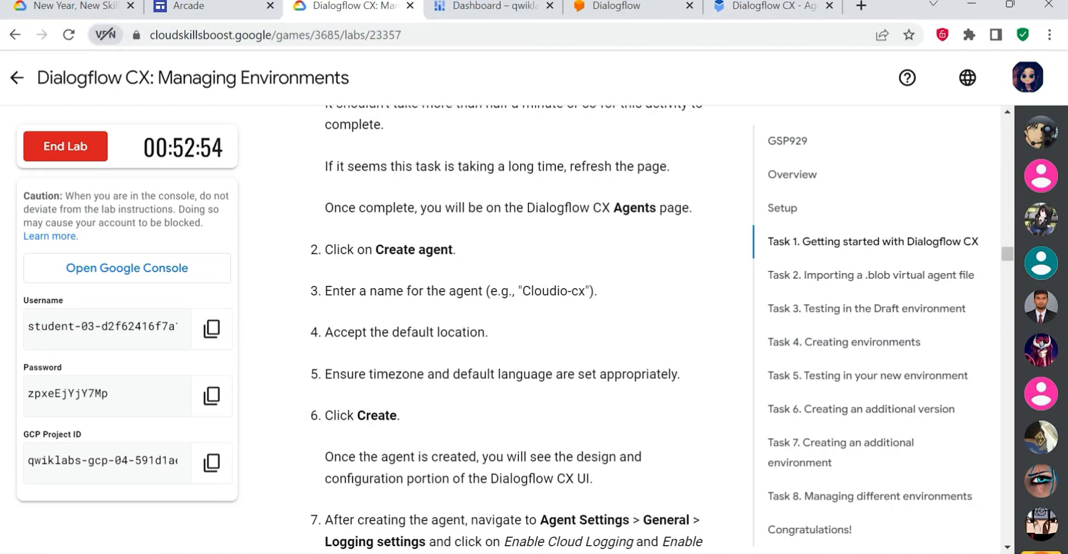
drag(521, 290, 567, 291)
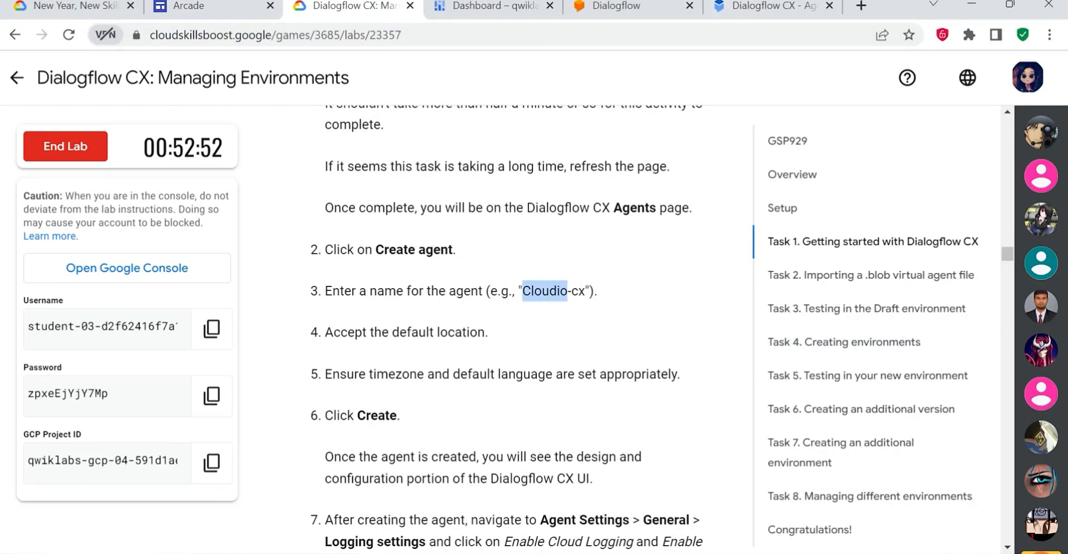
click(789, 7)
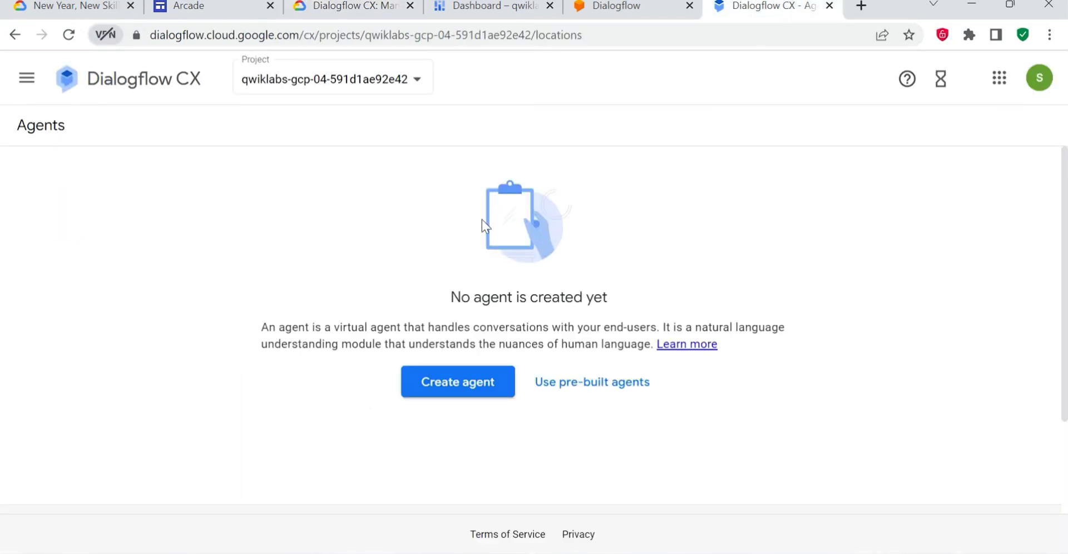
click(475, 384)
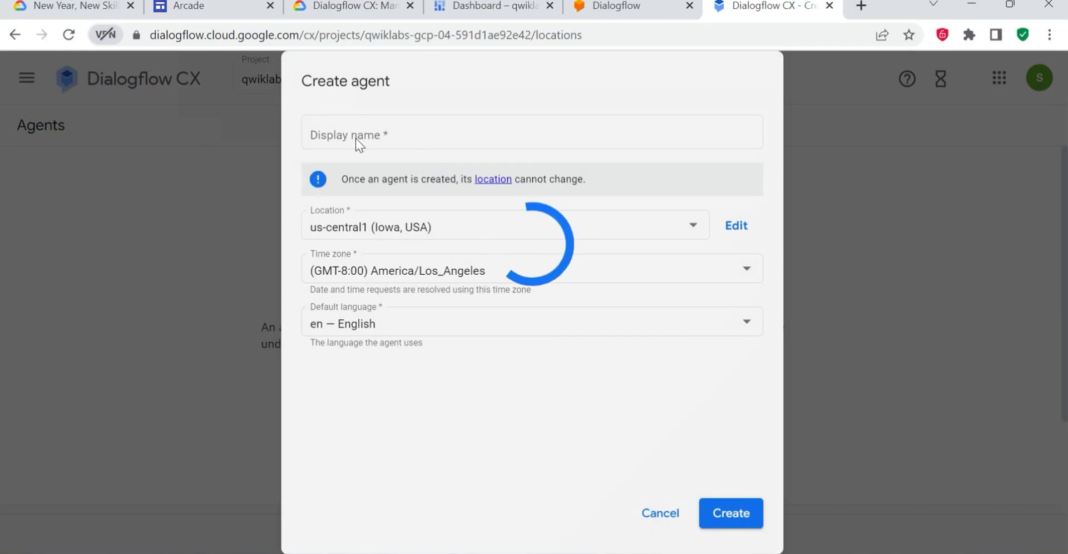
click(355, 135)
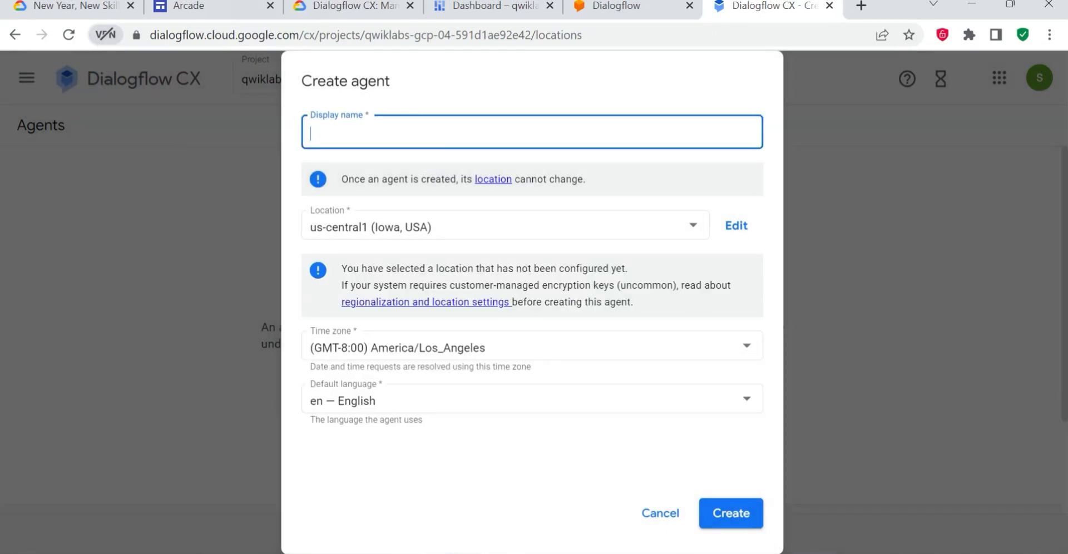
text(Cloudio-ABC)
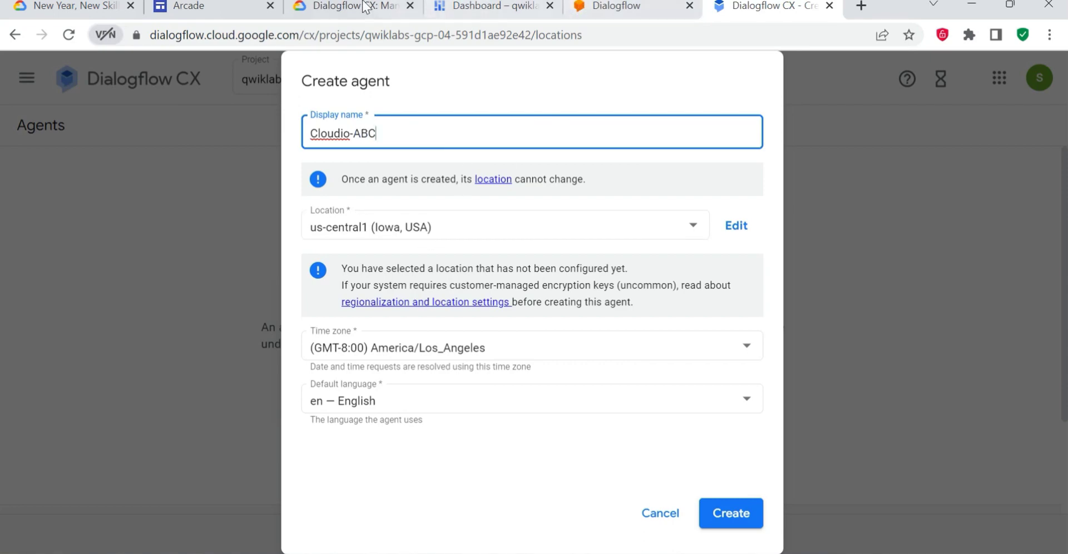
- Check the lab's agent requirements and create the agent with the default location, time zone and language
click(308, 8)
scroll(441, 339, down, 1)
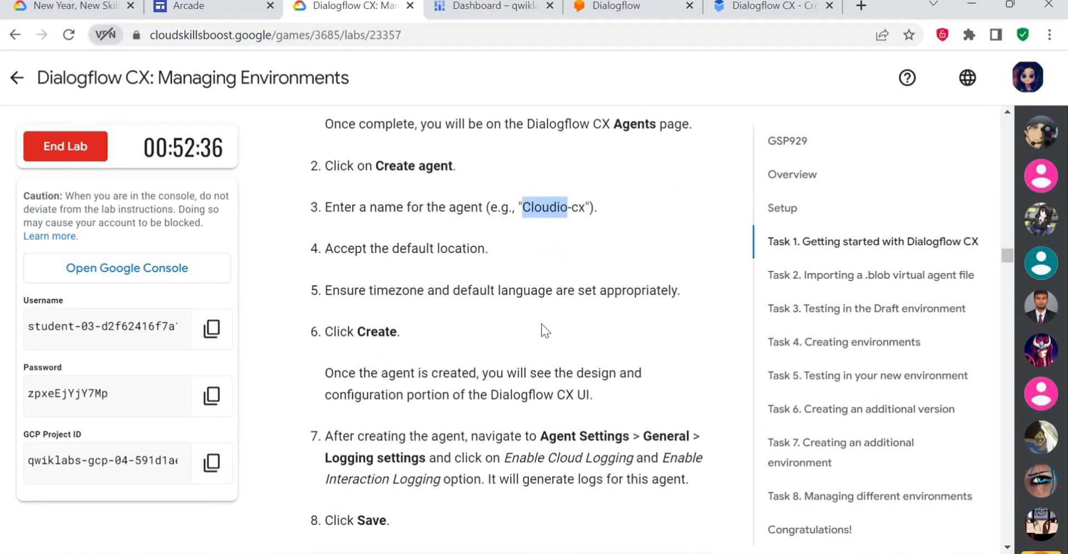
scroll(452, 352, down, 1)
click(749, 6)
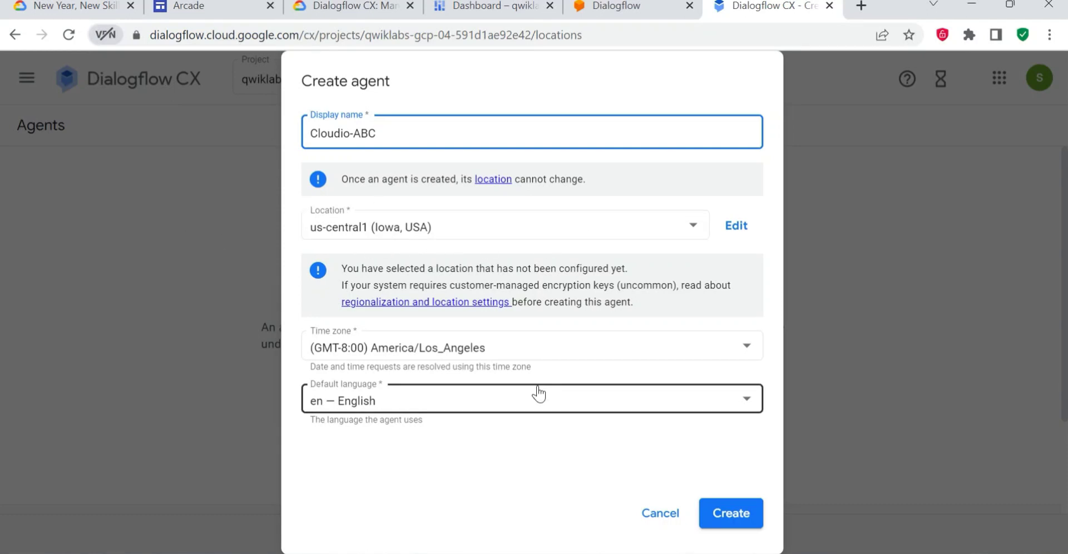
click(717, 517)
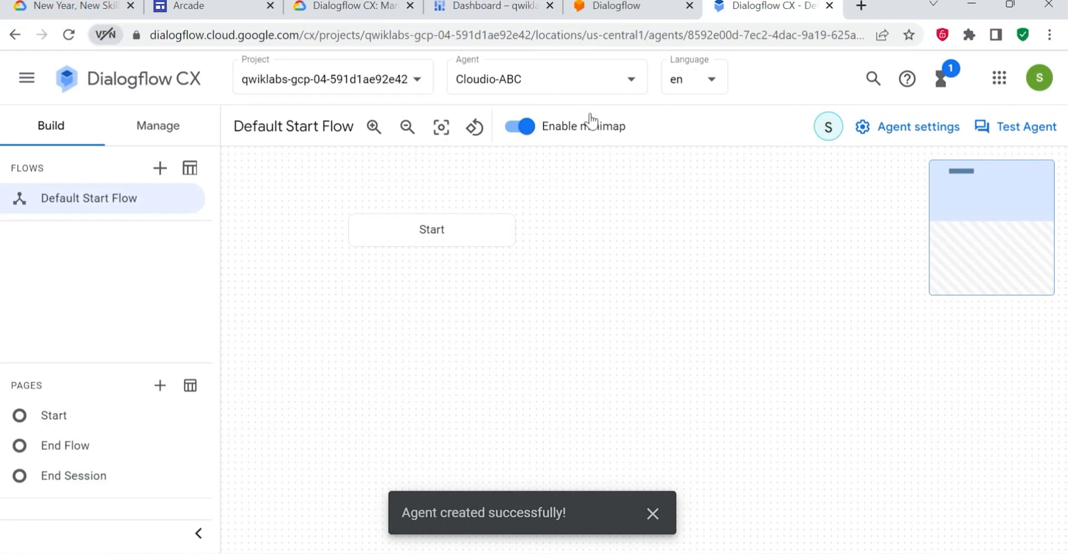
- Read the lab's logging instructions and open the agent settings of Cloudio-ABC in Dialogflow CX
click(372, 7)
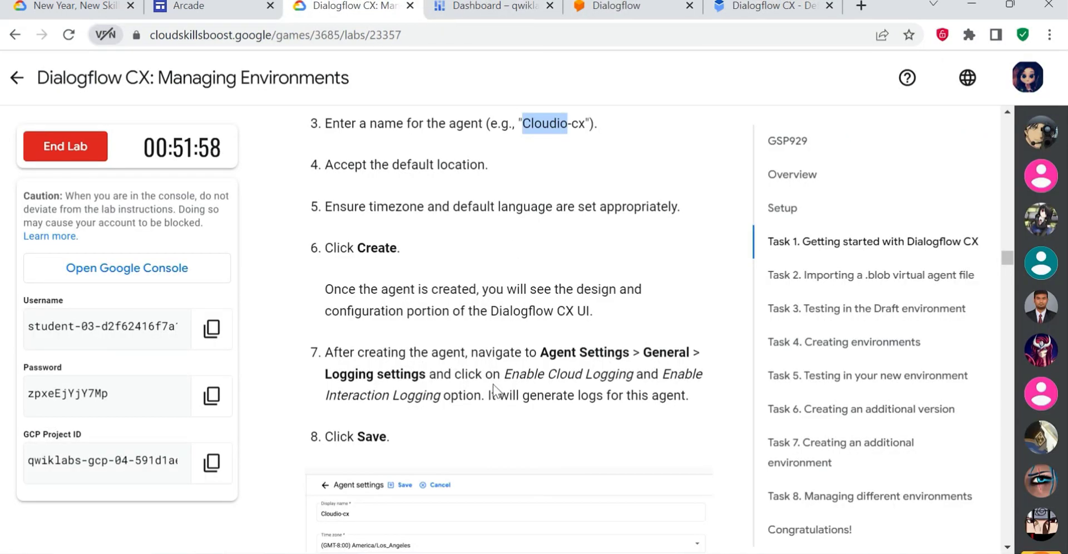
scroll(493, 382, down, 1)
drag(540, 273, 676, 293)
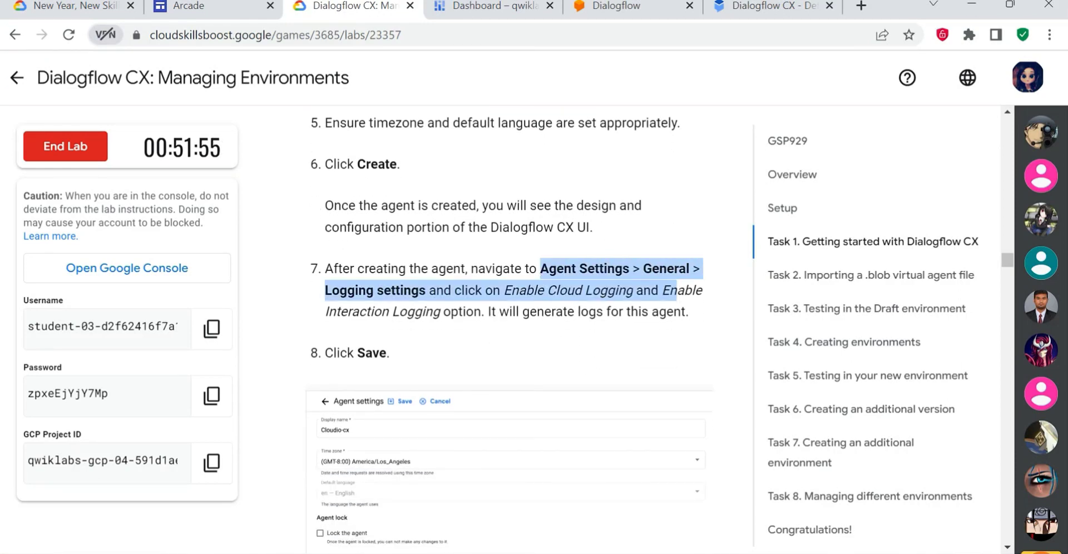
click(676, 294)
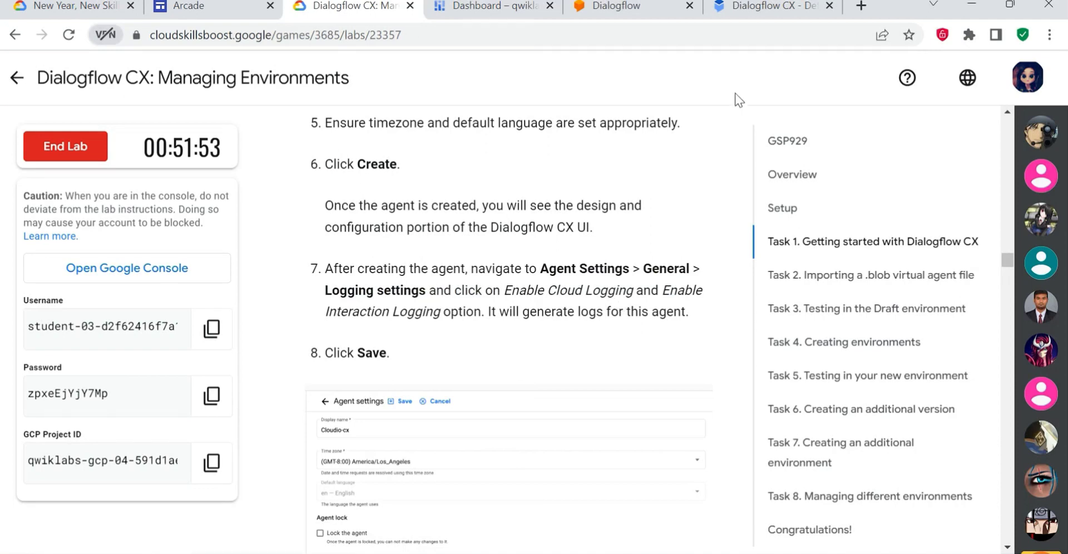
mouse_move(773, 8)
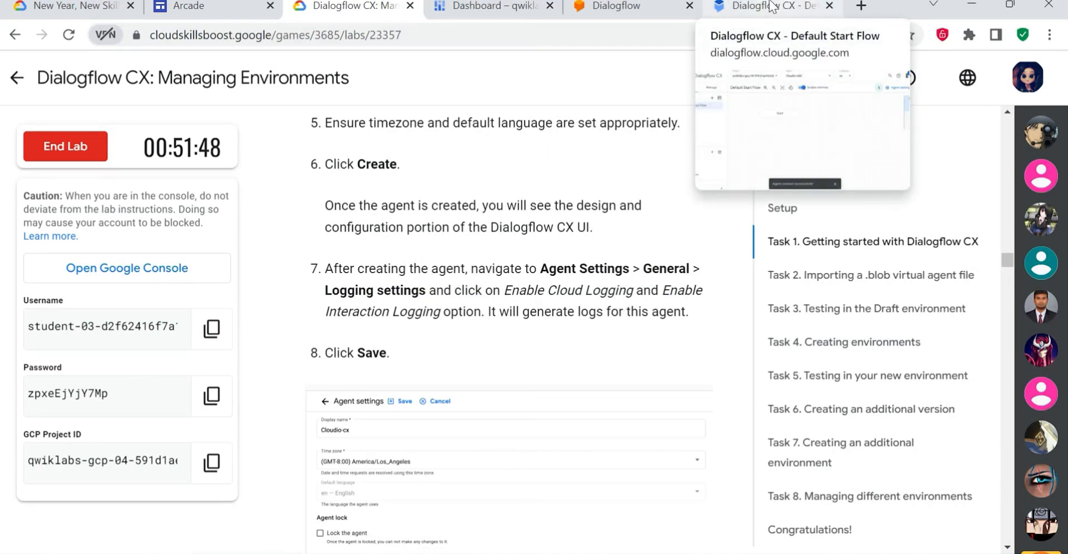
click(771, 6)
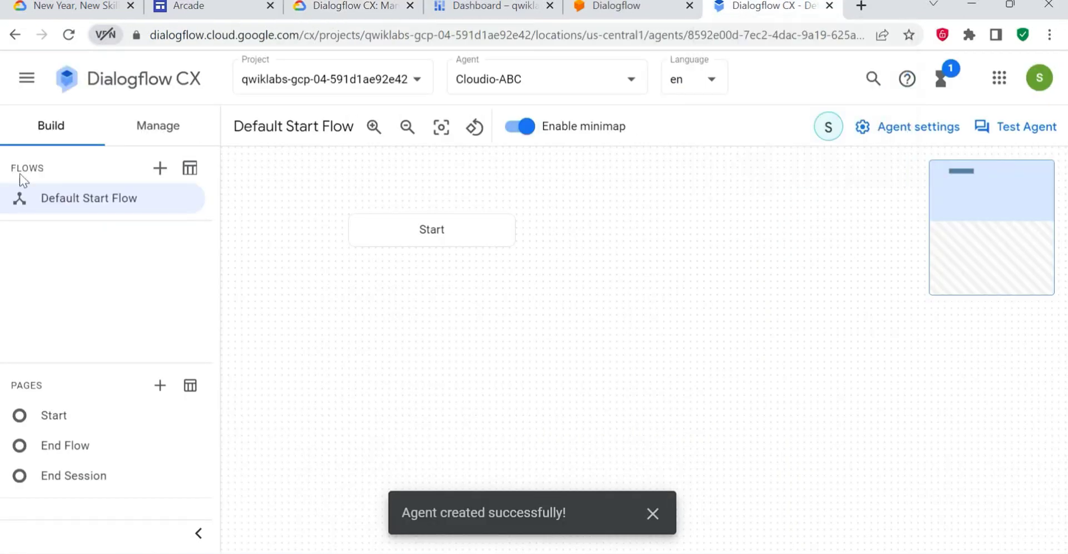
click(24, 83)
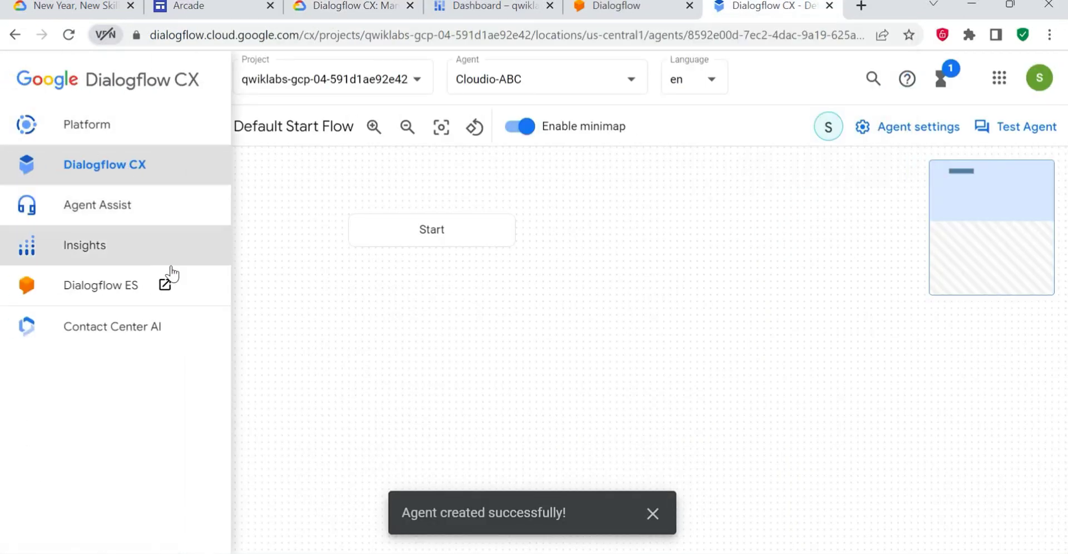
click(896, 134)
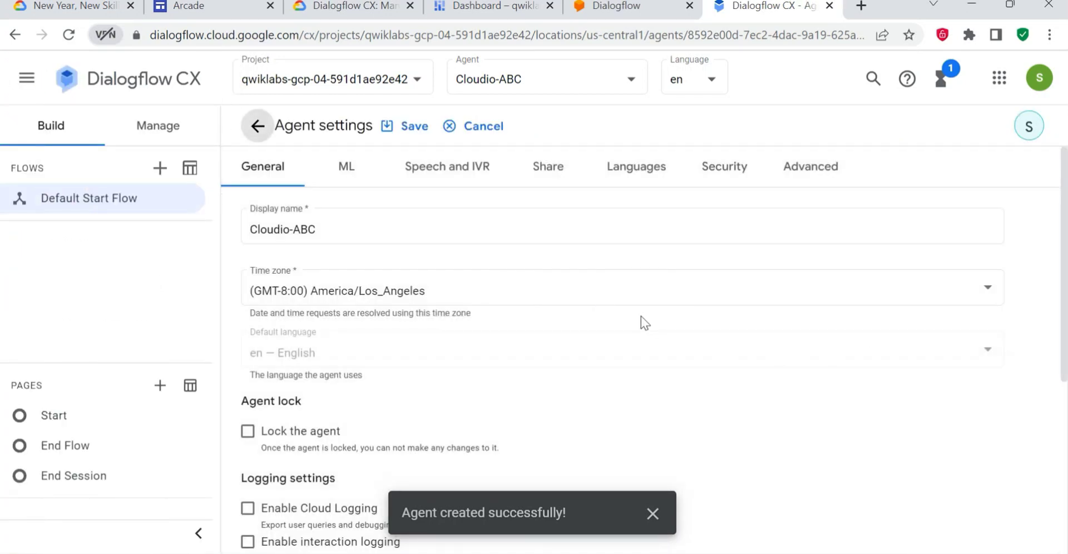
- Enable Cloud Logging and interaction logging in the agent's general logging settings
scroll(628, 334, down, 2)
scroll(318, 325, up, 1)
scroll(333, 345, down, 2)
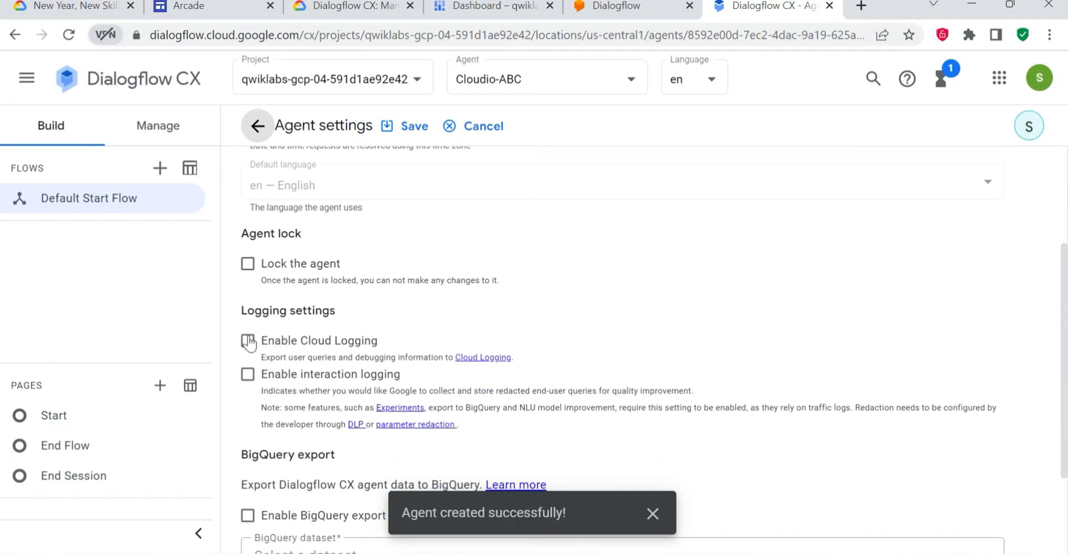
drag(246, 311, 376, 316)
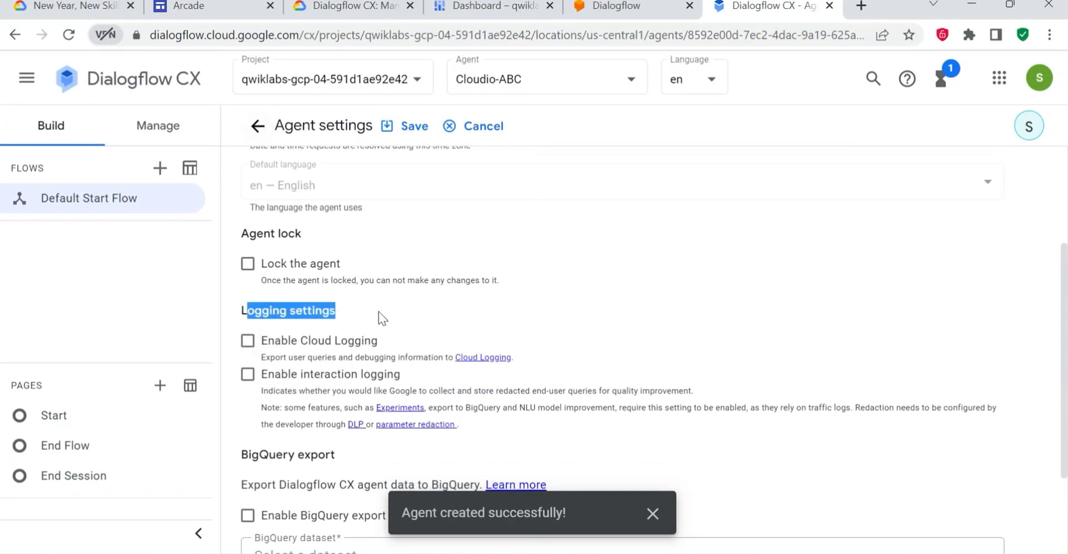
click(247, 340)
click(248, 374)
- Compare the logging options with the lab's example, save the agent settings and return to the Default Start Flow
click(343, 5)
drag(492, 289, 688, 311)
scroll(517, 324, down, 8)
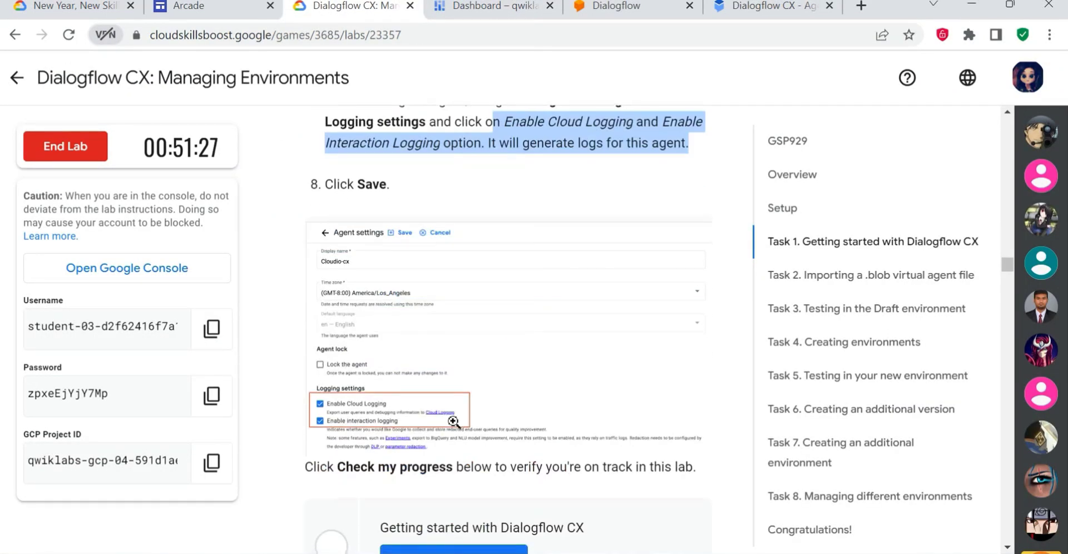
click(770, 5)
scroll(630, 209, down, 3)
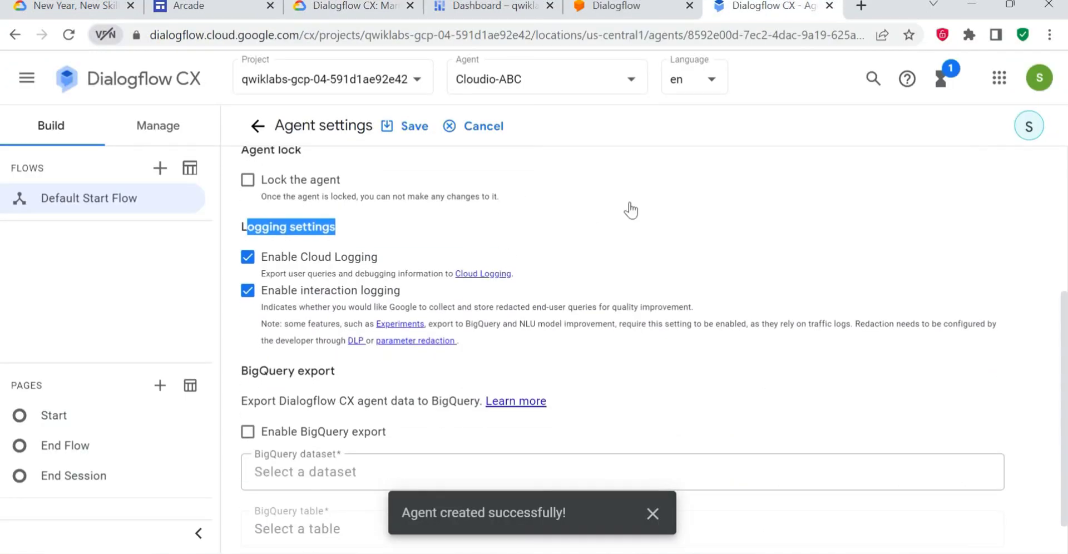
click(414, 126)
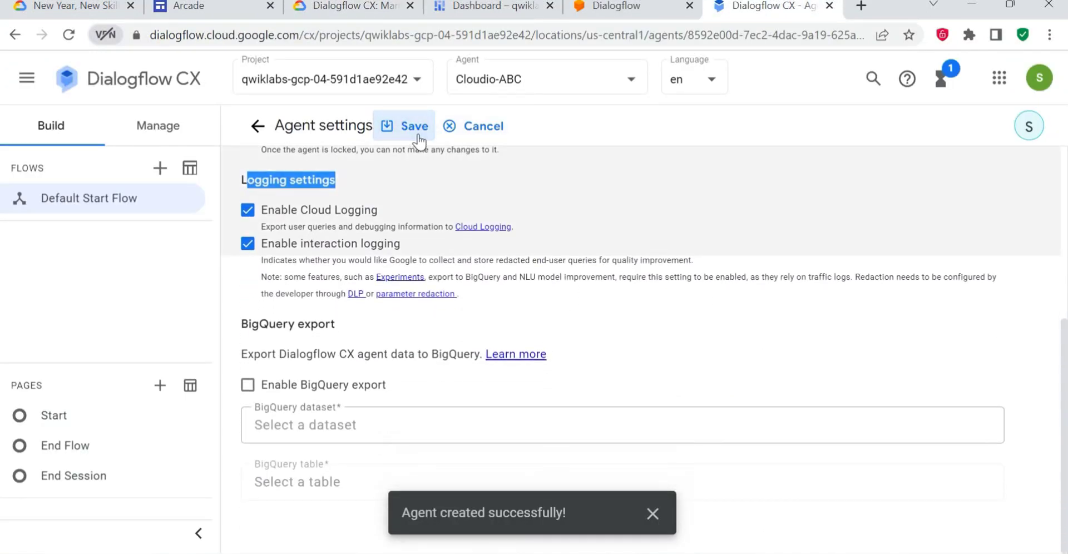
click(665, 523)
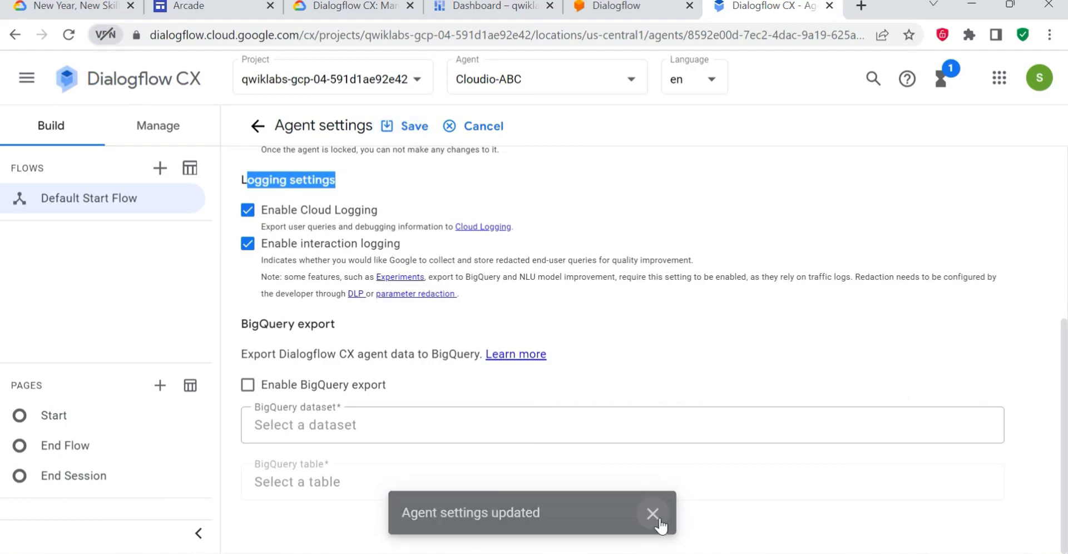
click(258, 126)
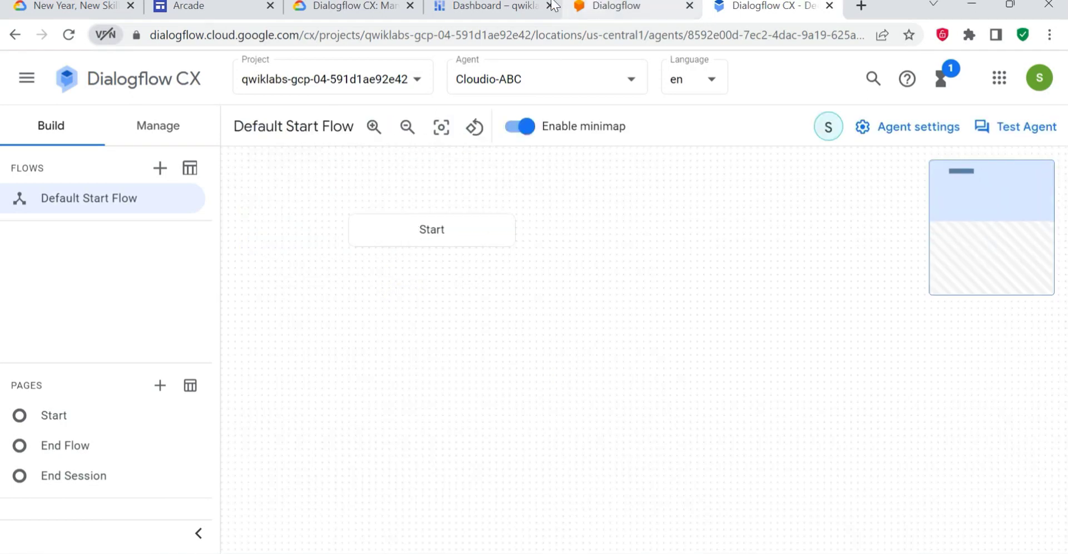
- Check the lab progress for "Getting started with Dialogflow CX" on the lab page
click(384, 6)
click(443, 411)
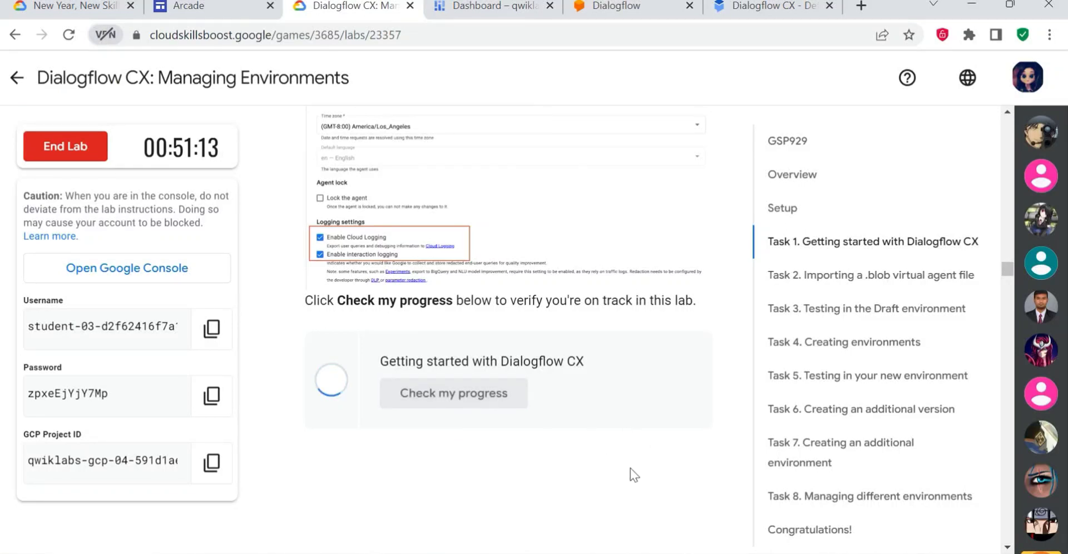
scroll(479, 479, down, 3)
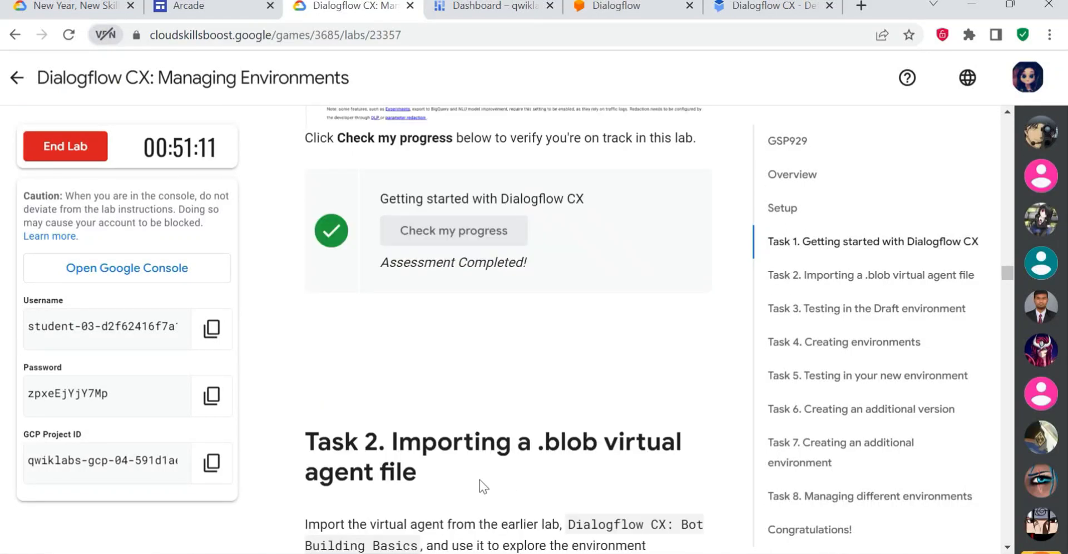
- Read the opening Task 2 instructions on importing a virtual agent and download the gsp929-start-agent file
scroll(479, 487, down, 3)
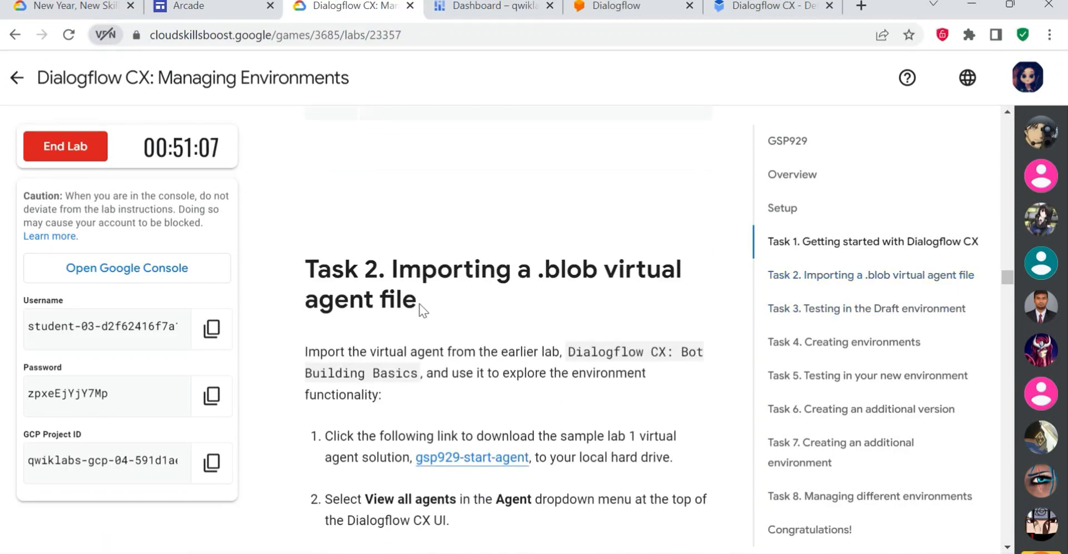
drag(429, 304, 305, 268)
click(465, 308)
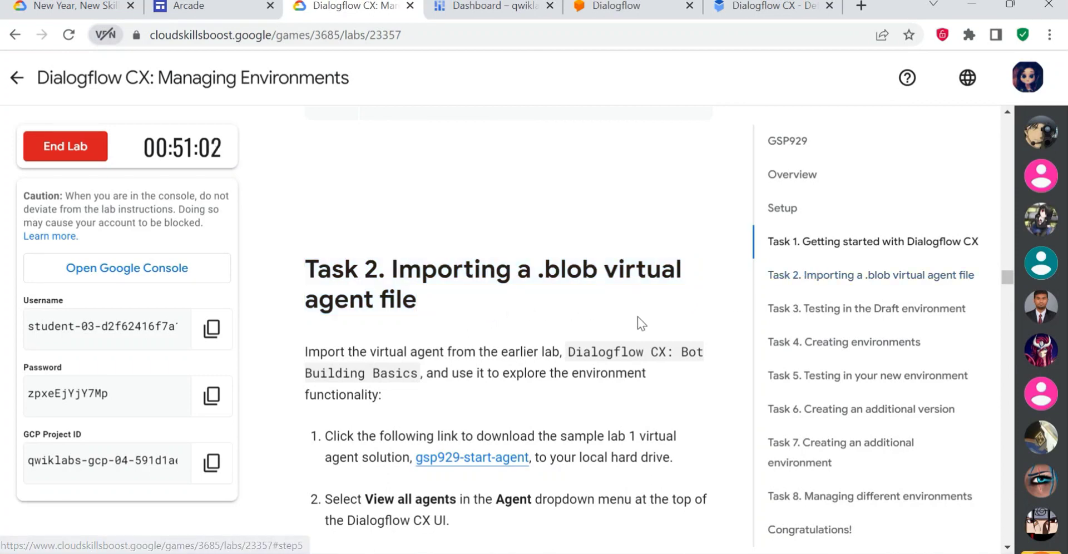
scroll(450, 308, down, 2)
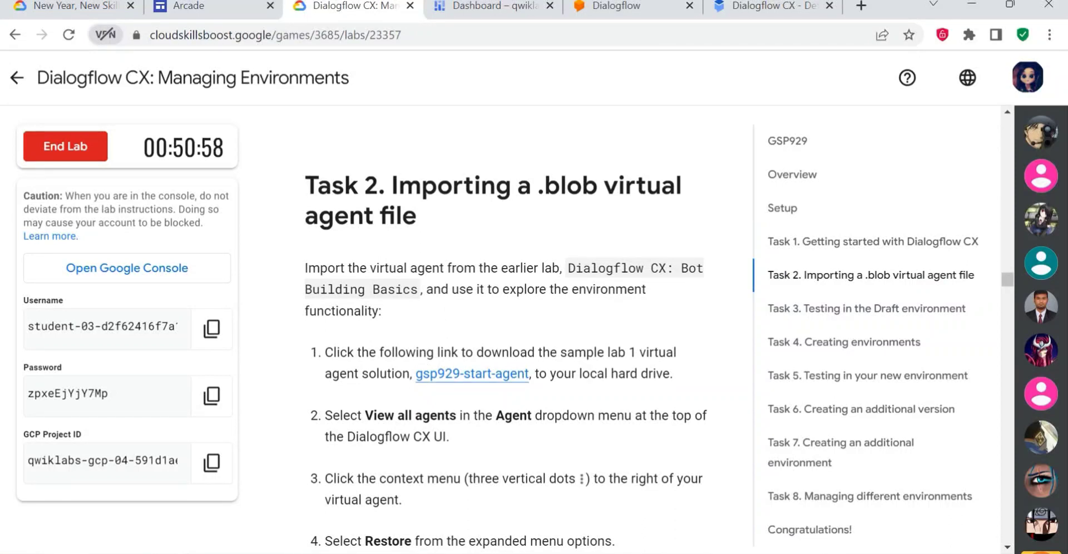
drag(574, 268, 666, 268)
drag(405, 352, 618, 352)
click(603, 388)
scroll(579, 361, down, 1)
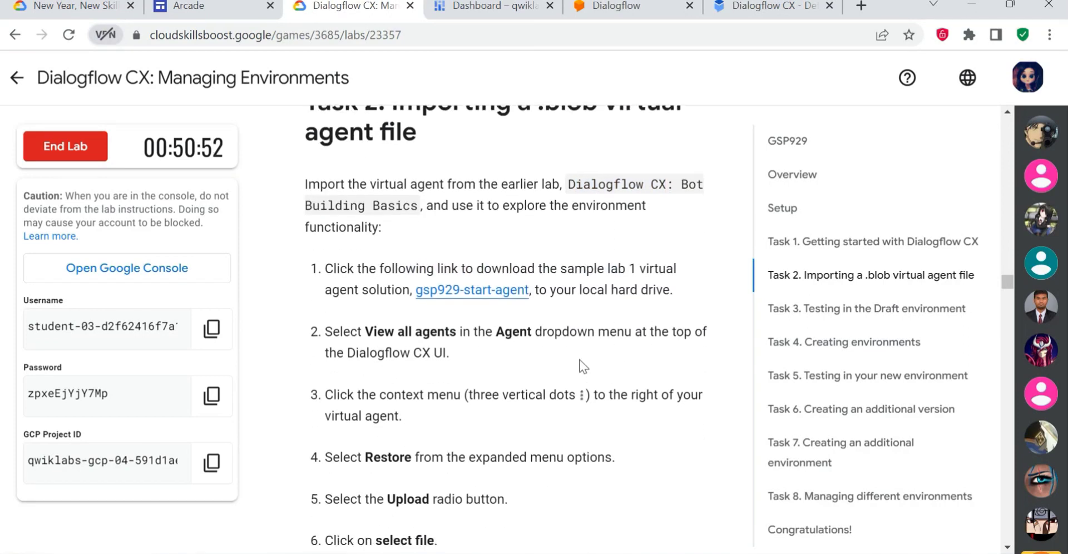
click(491, 292)
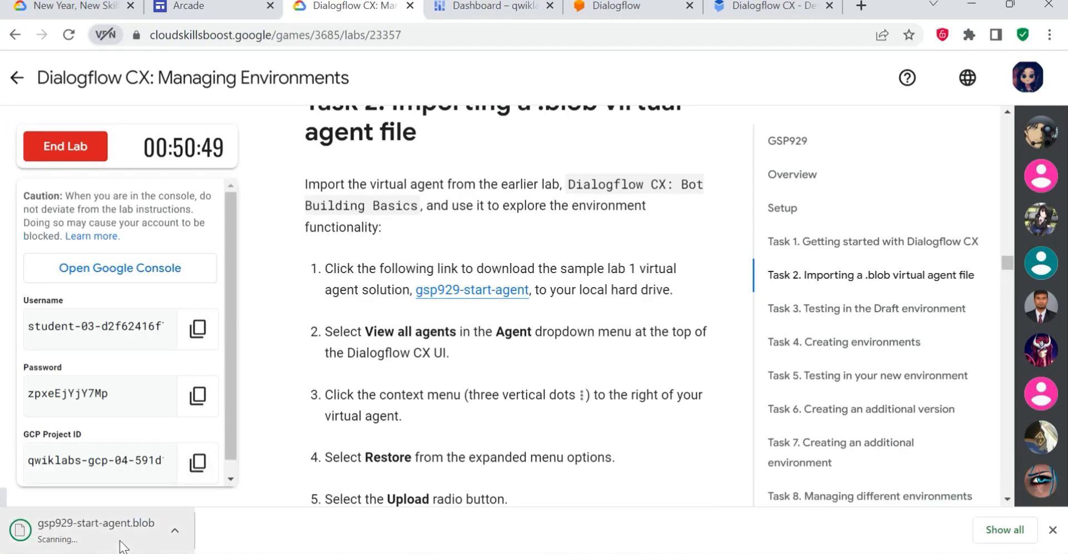
- Switch to Dialogflow CX, view all agents and show the available actions for the Cloudio-ABC agent
scroll(385, 239, down, 2)
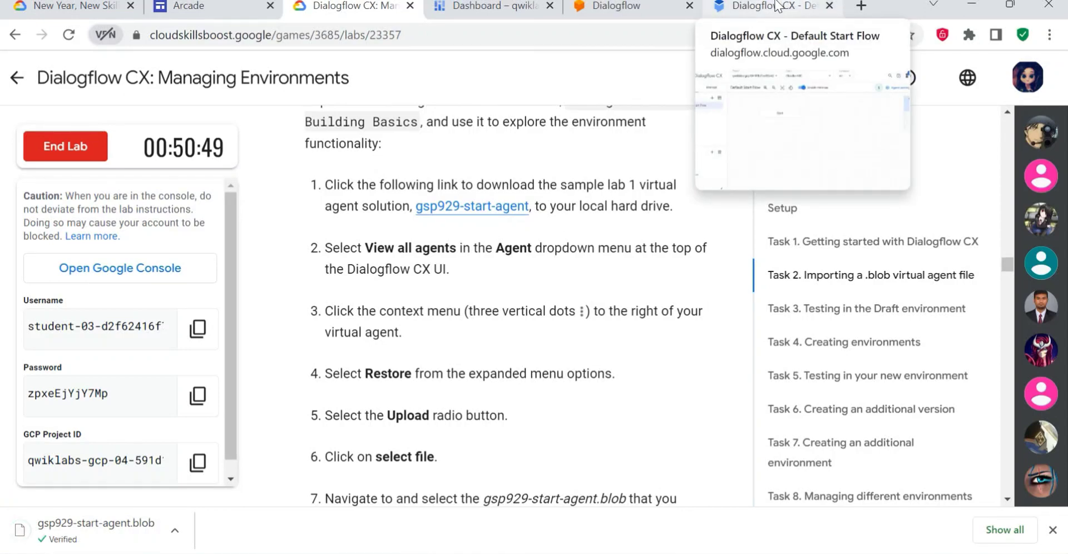
click(778, 7)
click(616, 89)
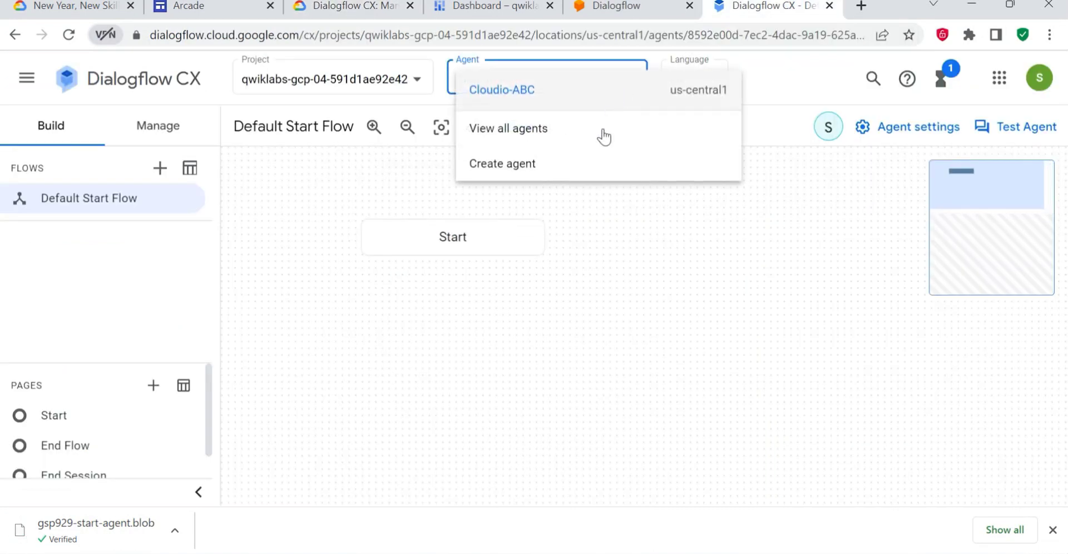
click(557, 137)
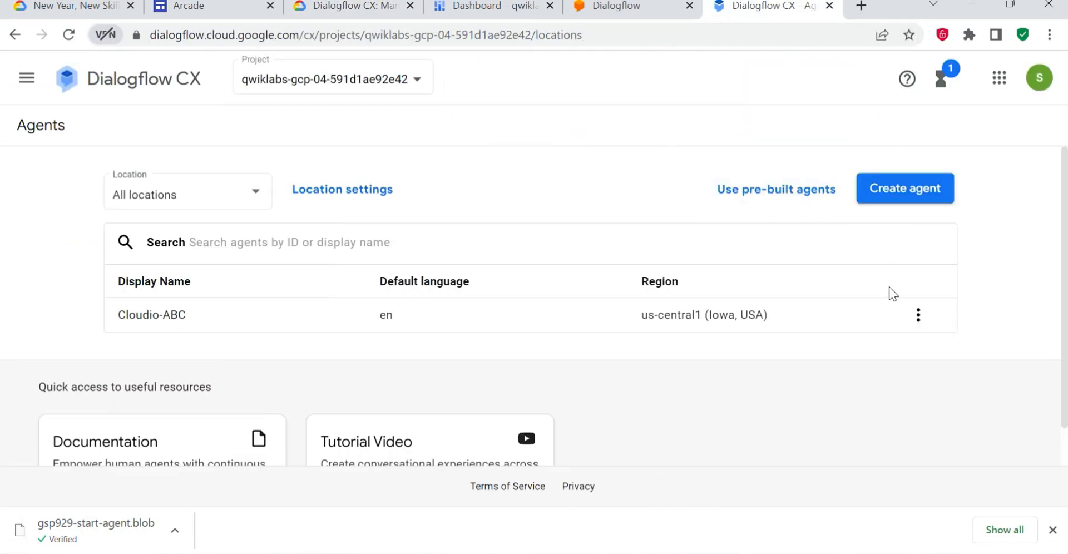
click(918, 316)
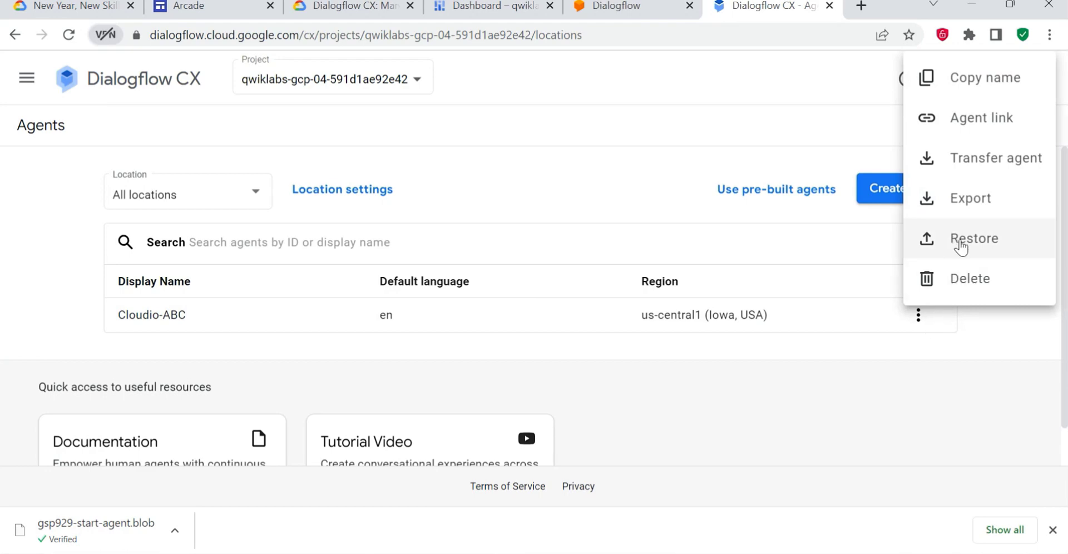
- Read the Task 2 instructions on the lab page for restoring the agent from an uploaded .blob file
click(344, 7)
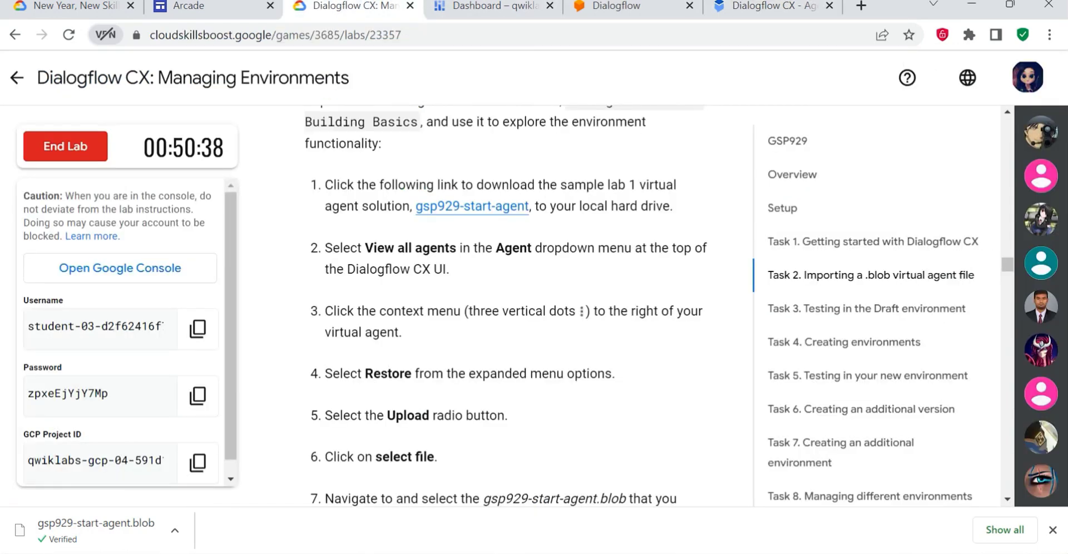
drag(324, 247, 667, 264)
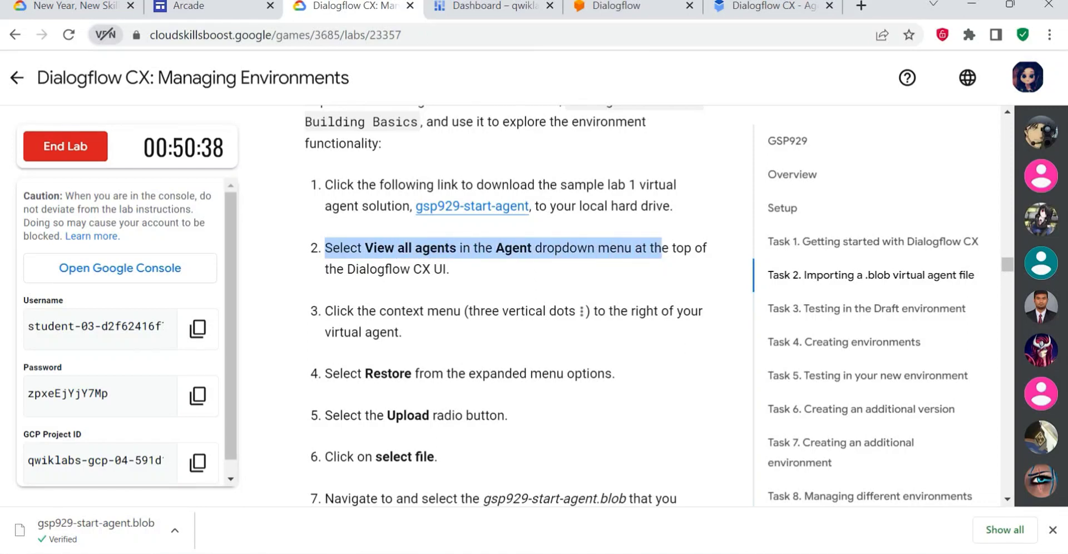
drag(324, 311, 579, 311)
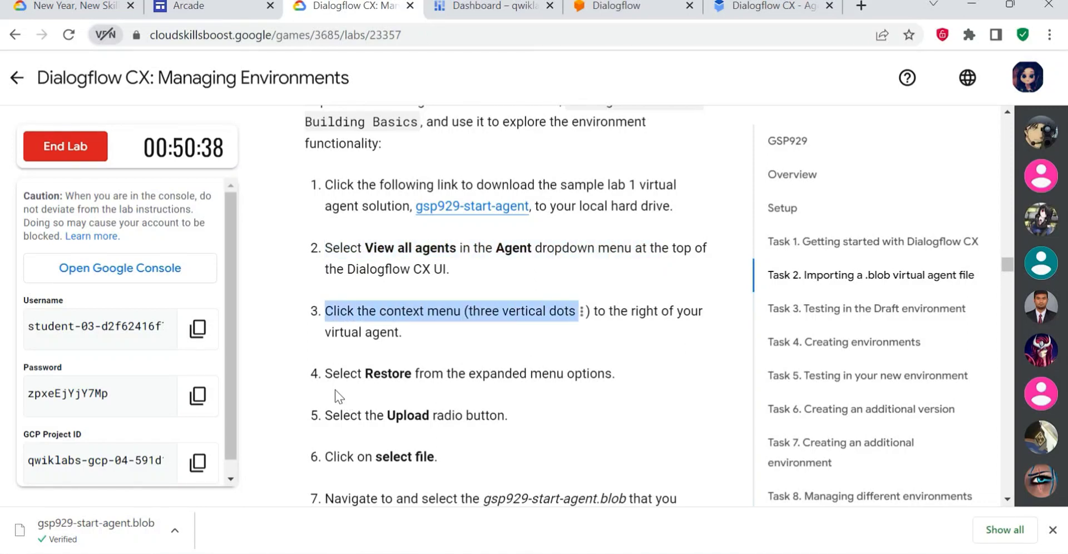
drag(332, 373, 556, 373)
drag(331, 416, 534, 422)
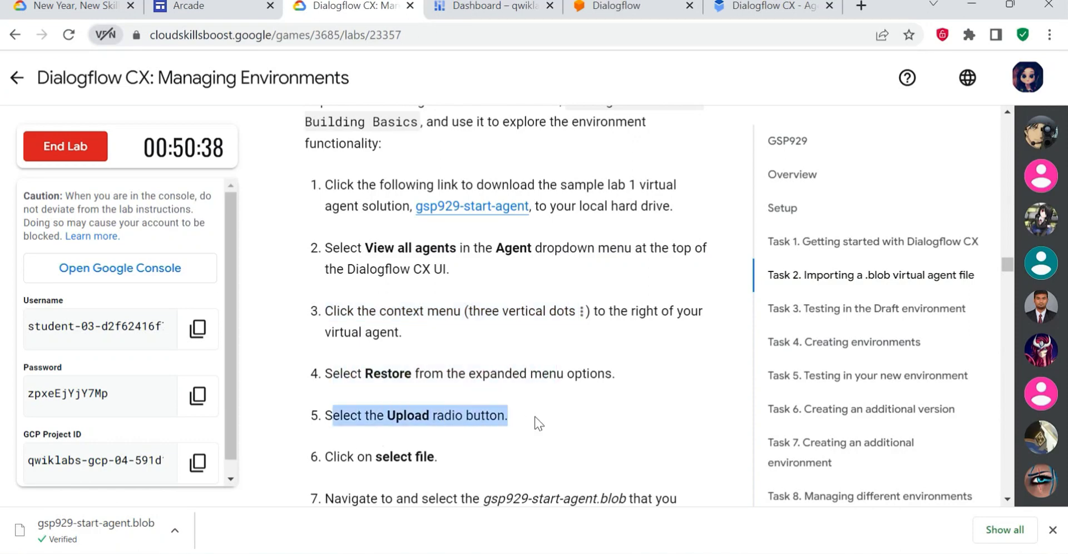
scroll(387, 388, down, 1)
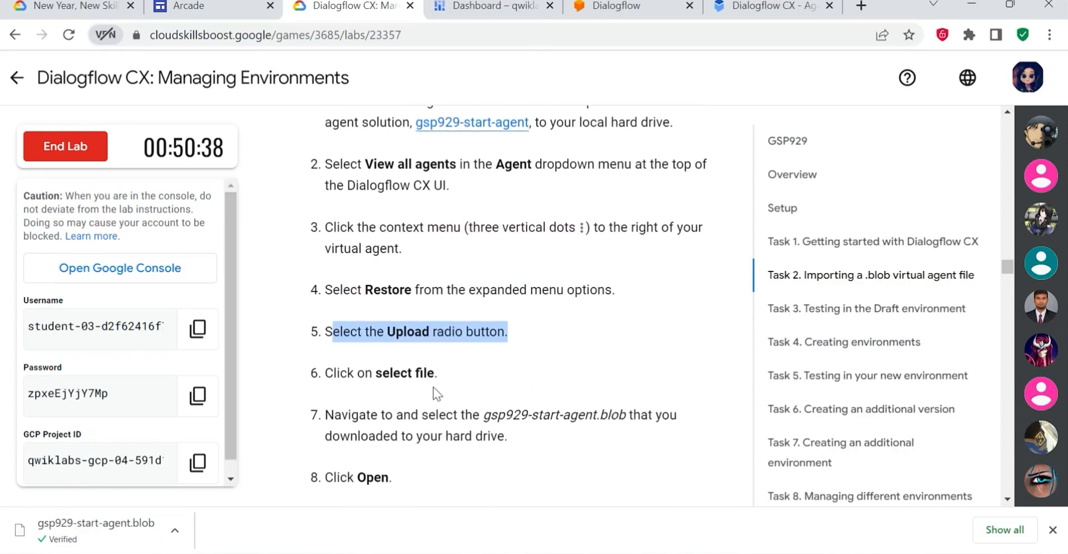
scroll(445, 394, down, 1)
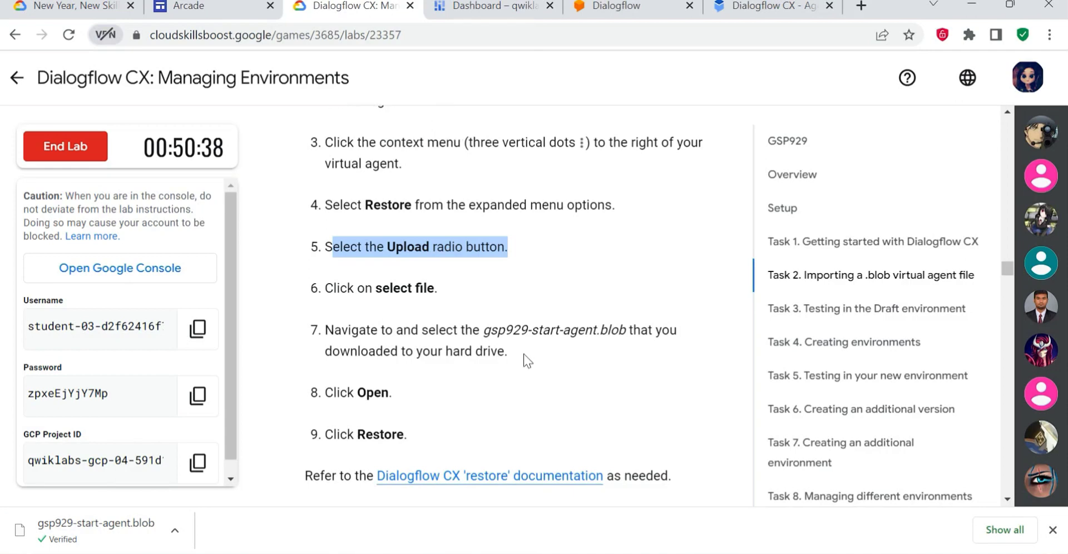
scroll(495, 309, down, 1)
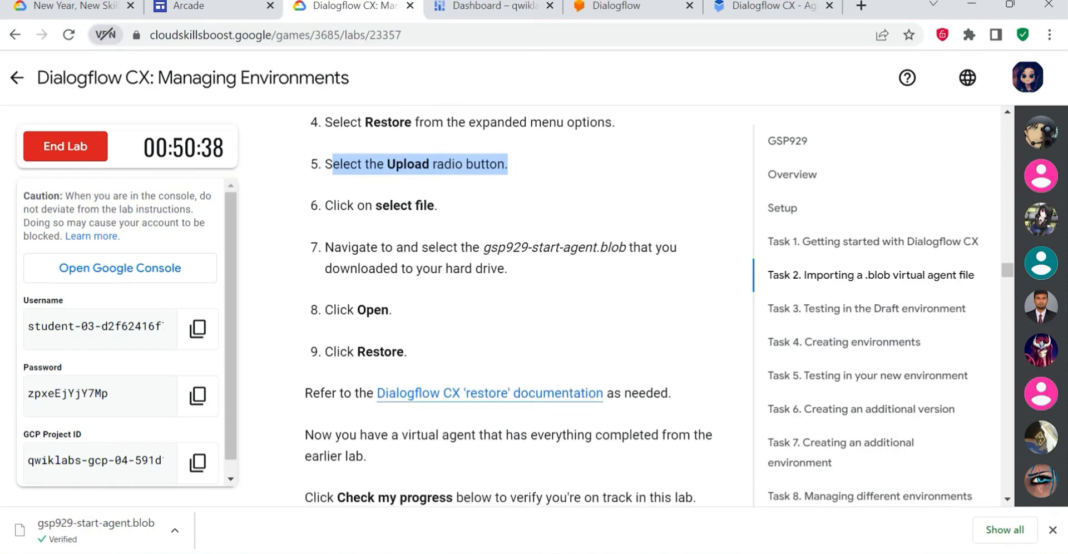
- Start restoring the Cloudio-ABC agent in Dialogflow CX with Upload as the file source
click(763, 6)
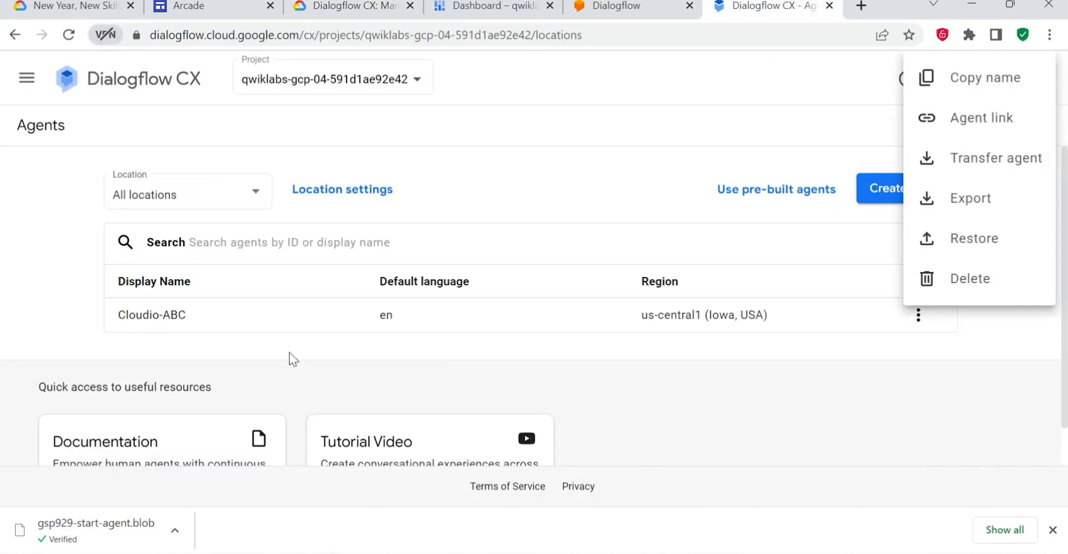
click(747, 384)
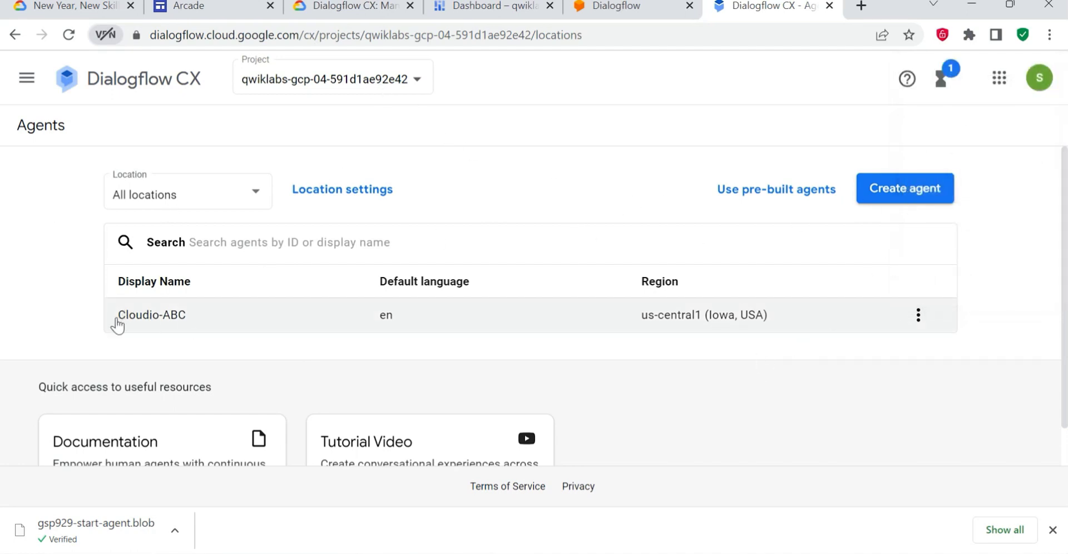
click(918, 315)
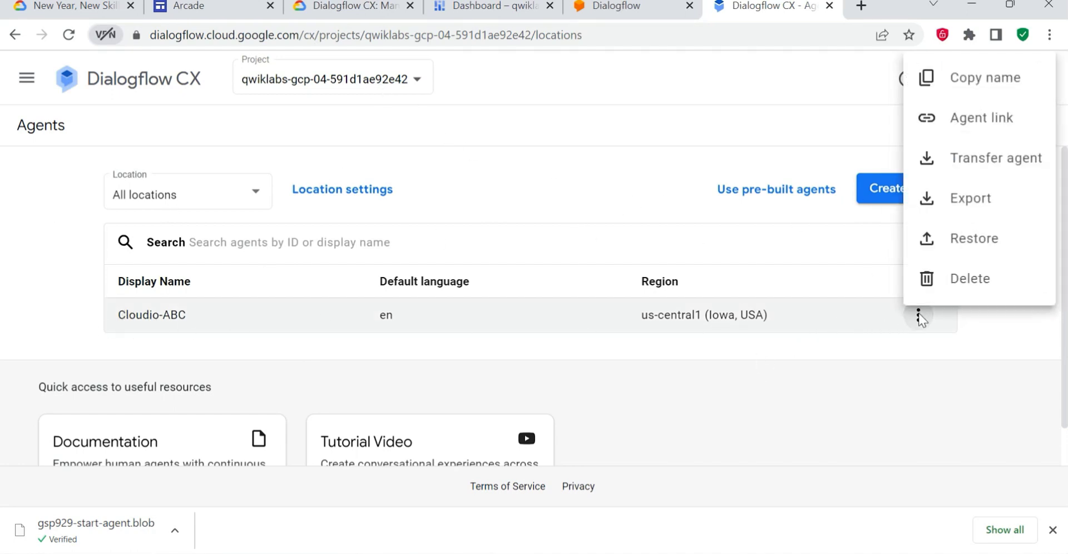
click(972, 240)
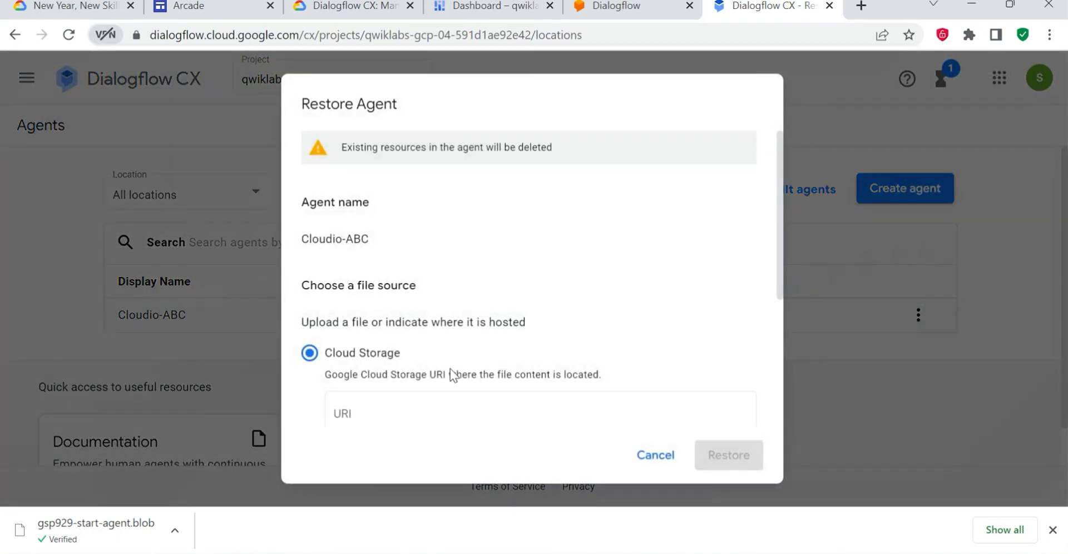
scroll(452, 376, down, 4)
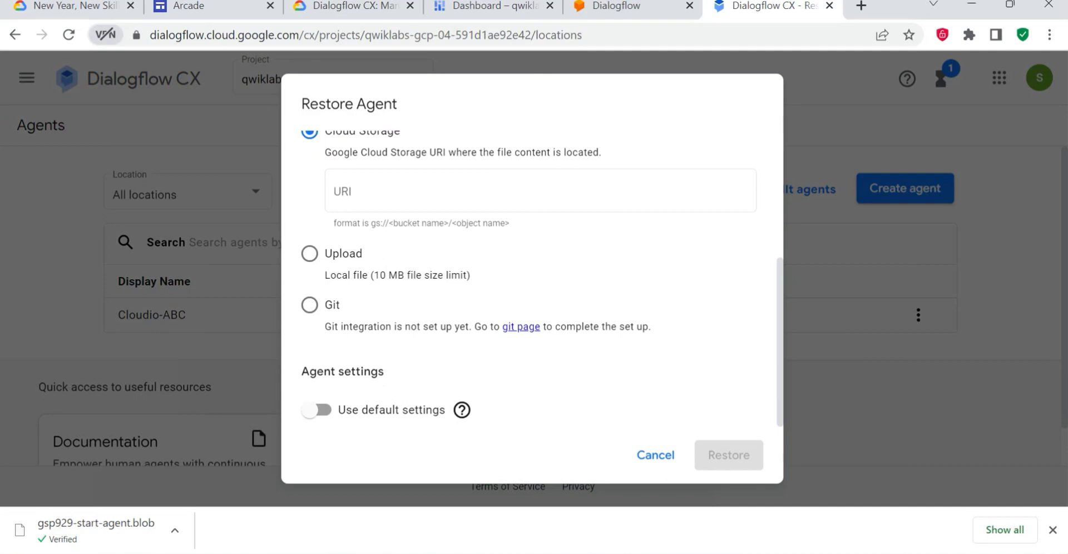
click(309, 266)
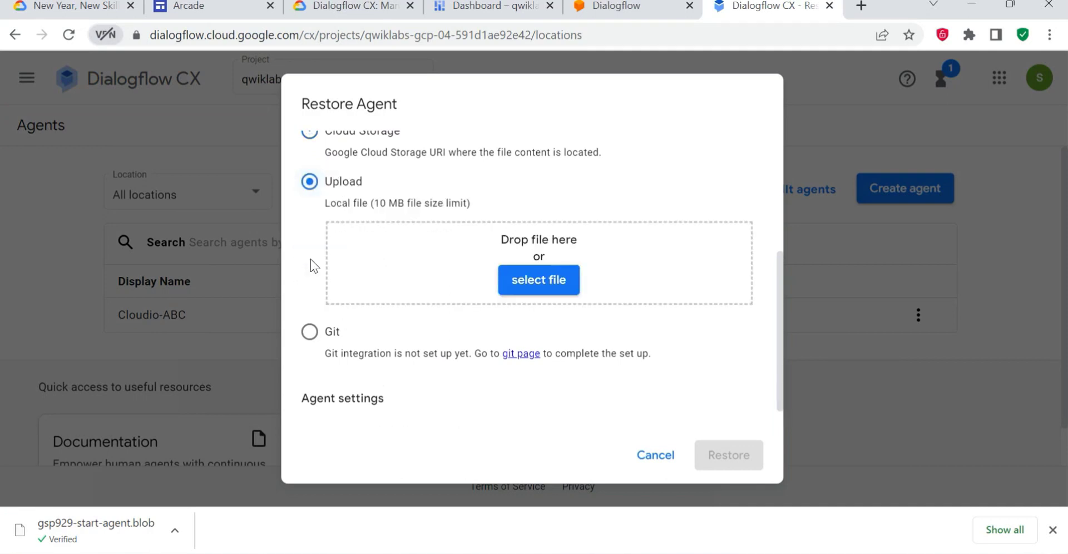
- Choose gsp929-start-agent.blob from the Downloads folder, restore the agent from it and close the dialog
click(522, 281)
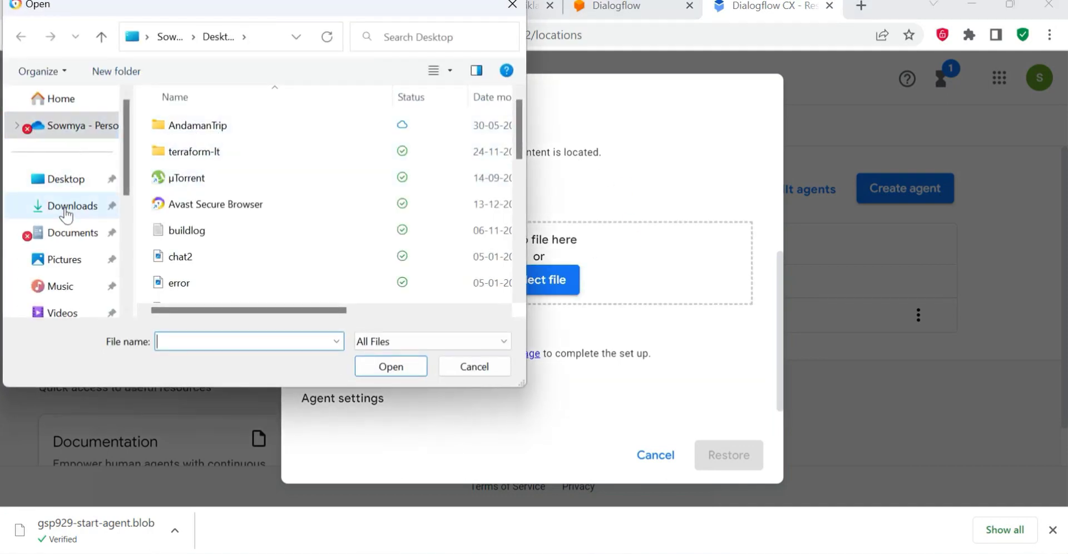
click(65, 211)
click(239, 154)
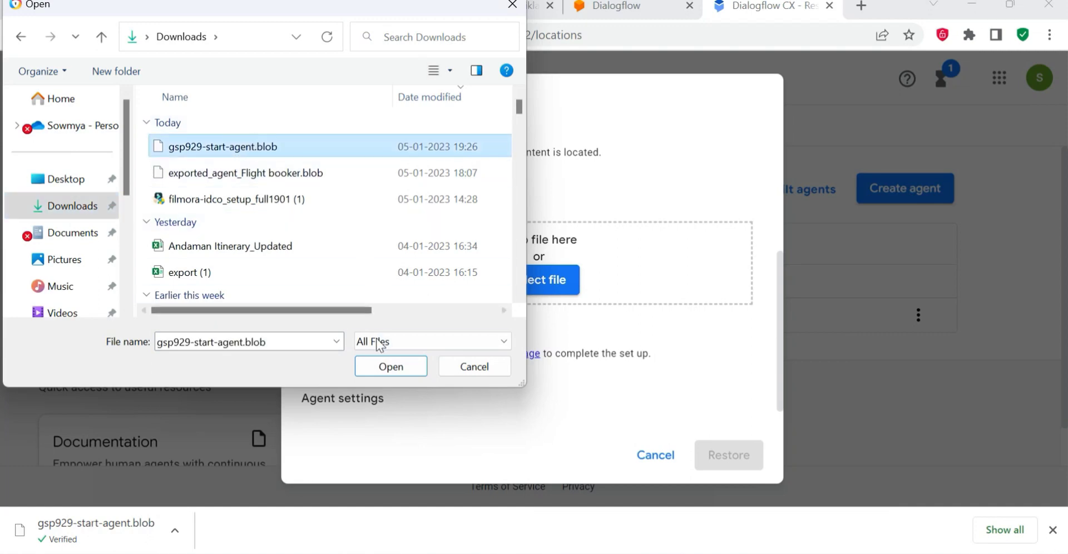
click(373, 371)
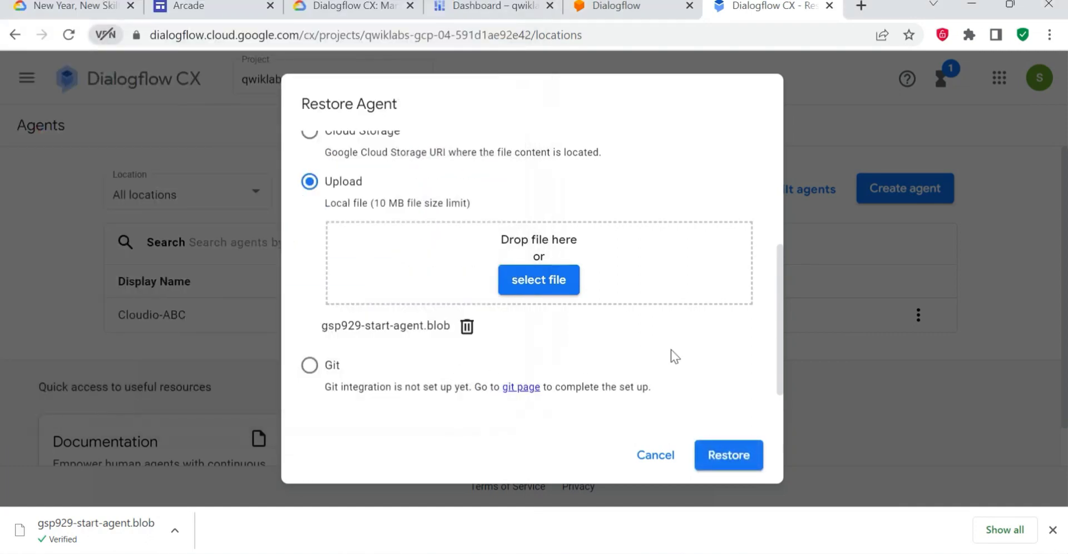
scroll(679, 350, down, 1)
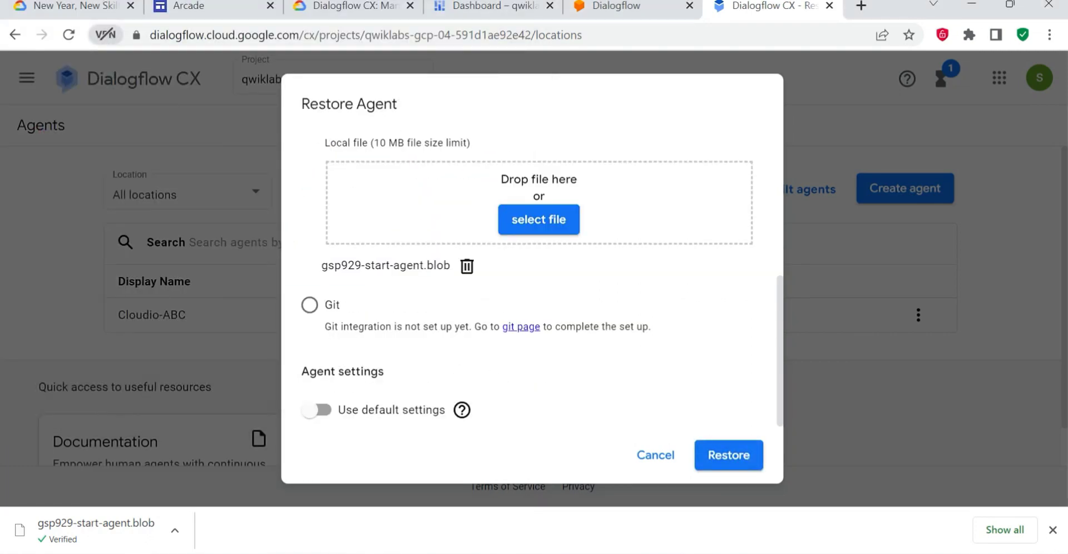
click(729, 456)
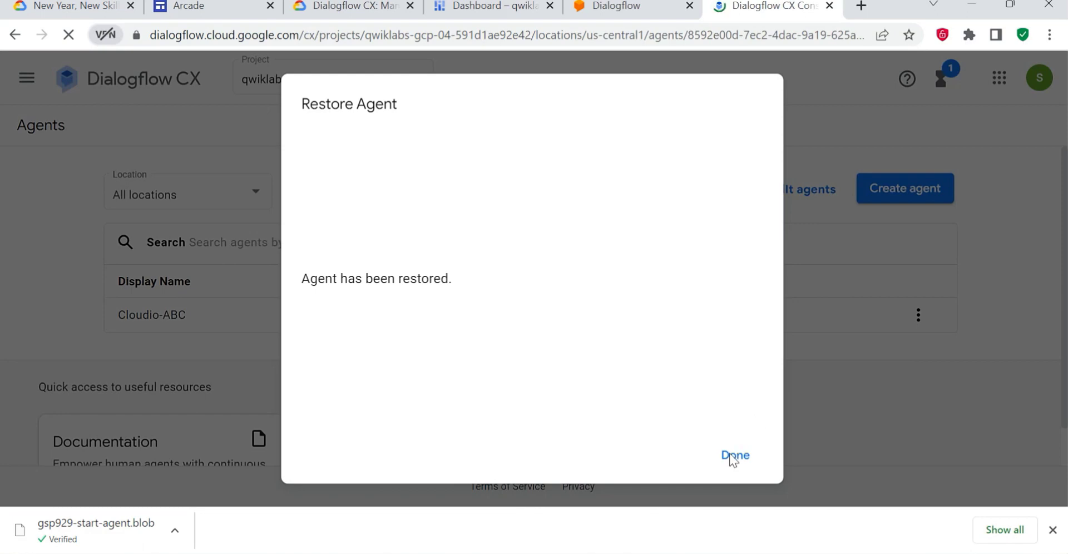
click(733, 456)
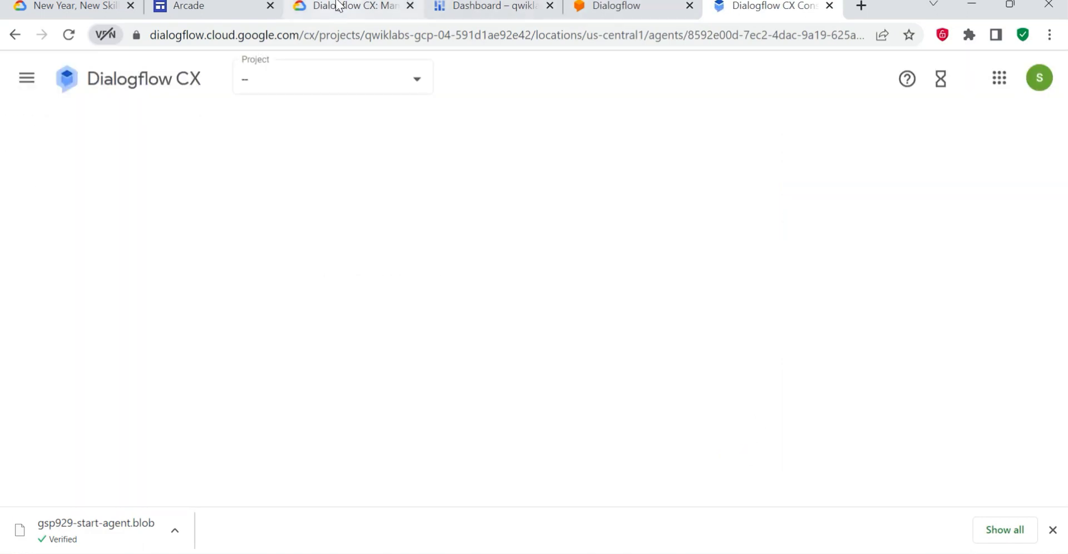
- Check the lab progress for "Importing a .blob virtual agent file" and go to the Task 3 instructions
click(338, 6)
click(421, 406)
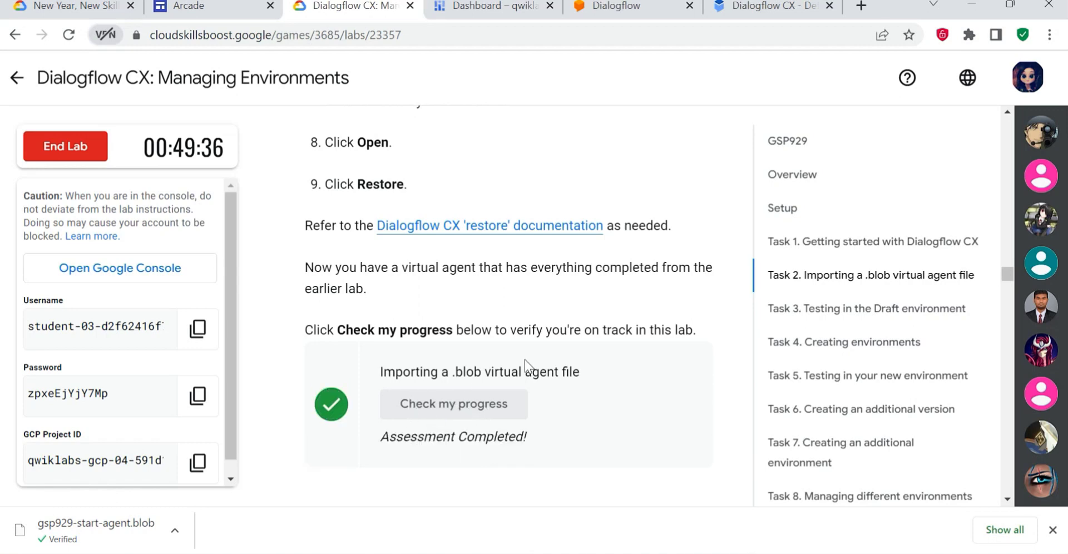
scroll(545, 370, down, 3)
click(883, 311)
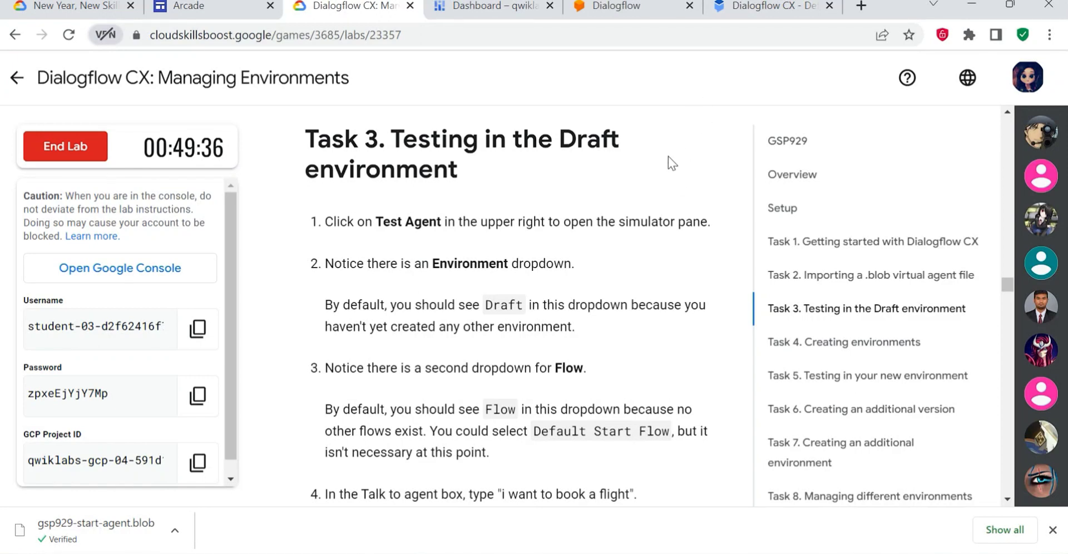
click(781, 6)
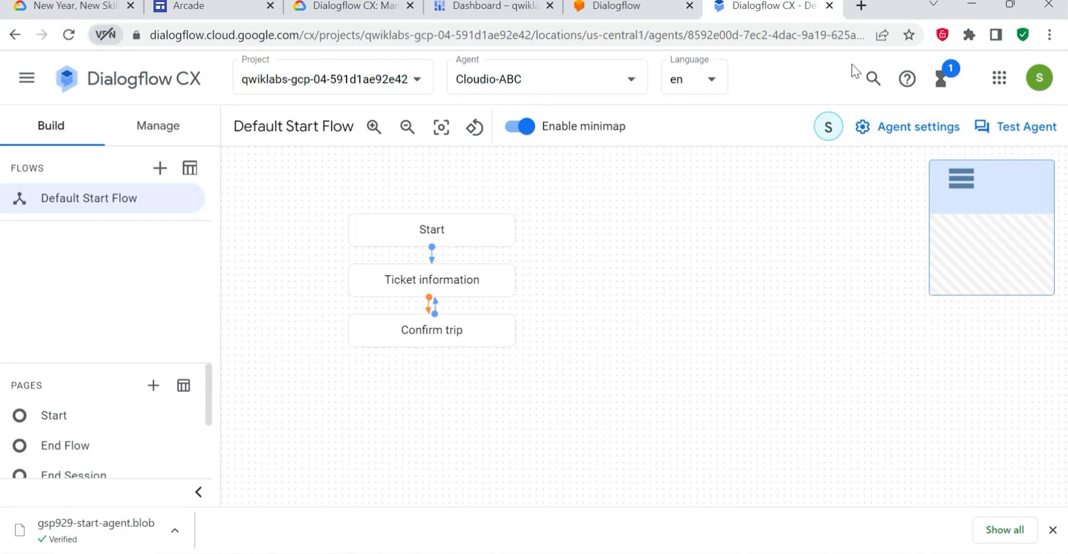
click(376, 7)
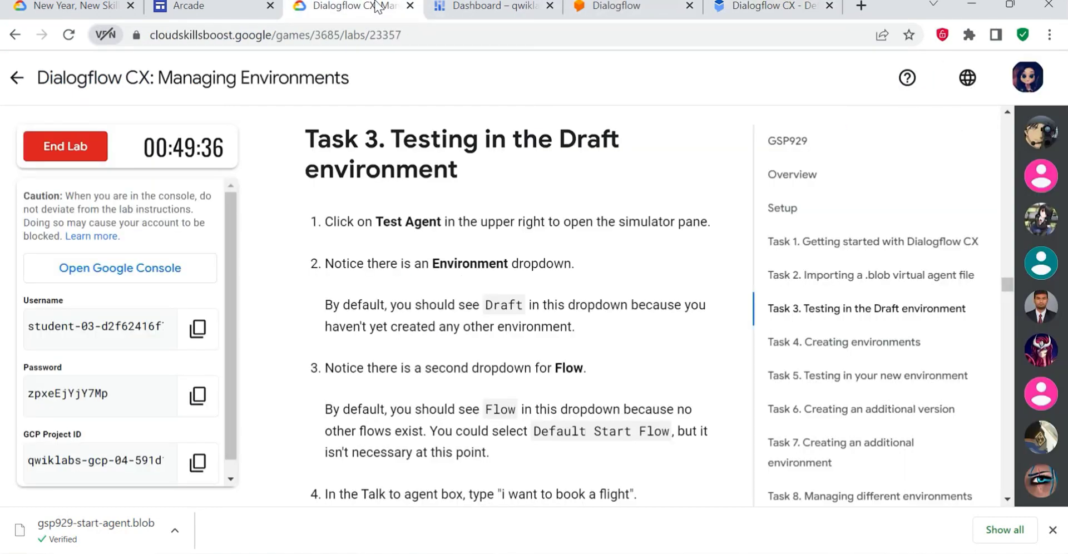
- Test the agent in the simulator with the Draft environment and Default Start Flow, sending "i want to book a flight"
click(772, 6)
click(1026, 127)
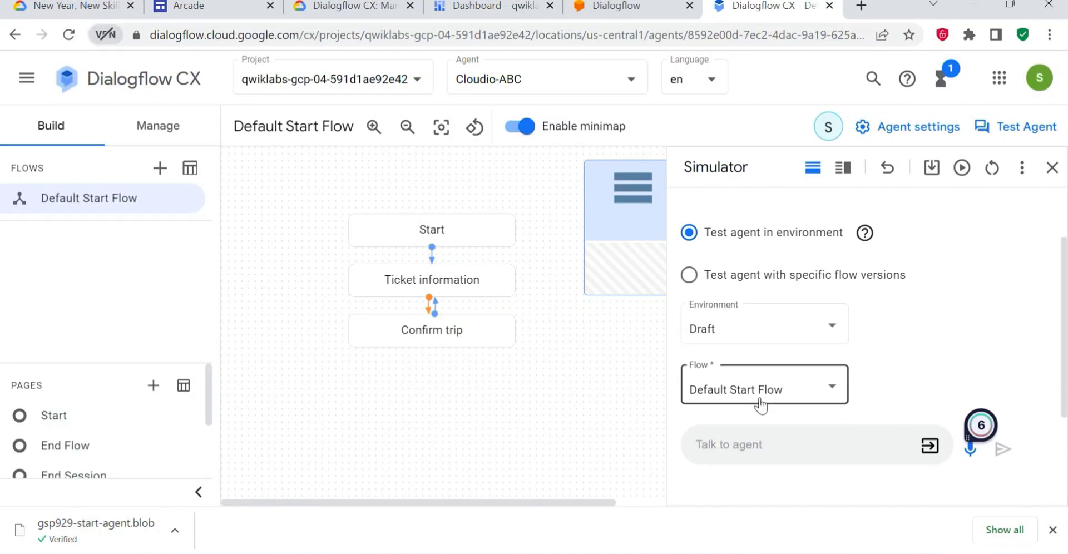
click(756, 391)
click(759, 392)
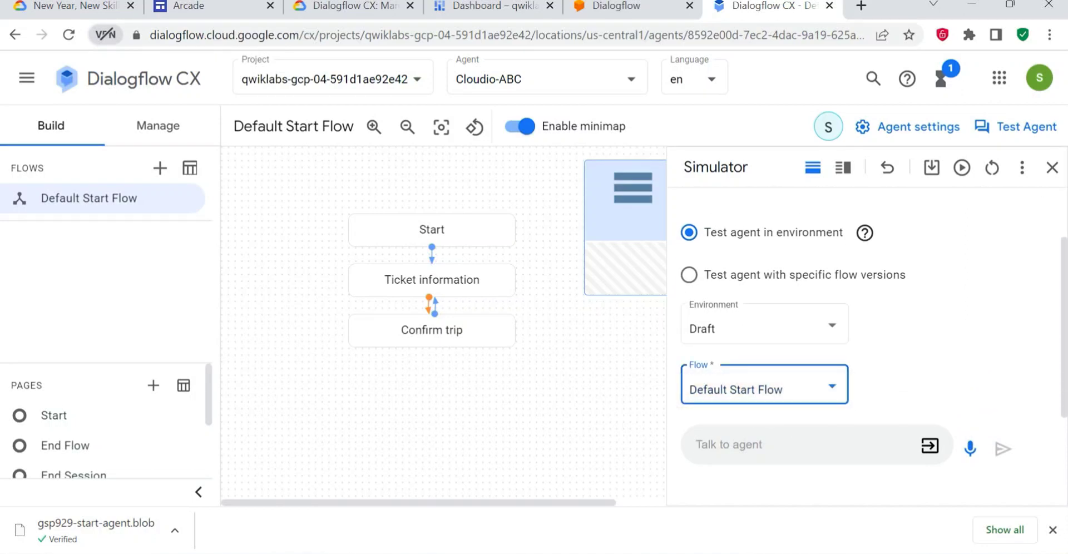
text(i want to book a flight)
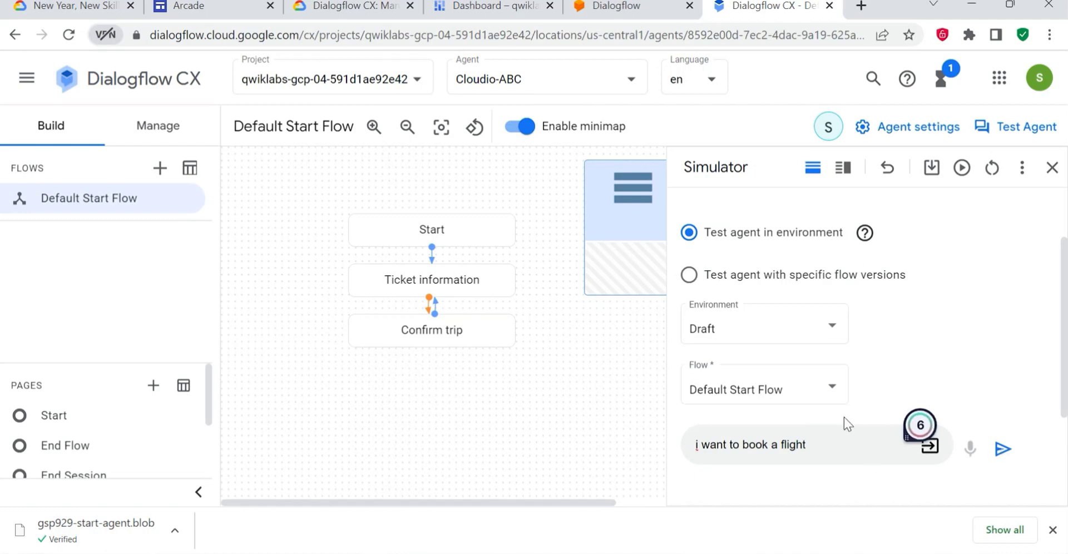
key(Return)
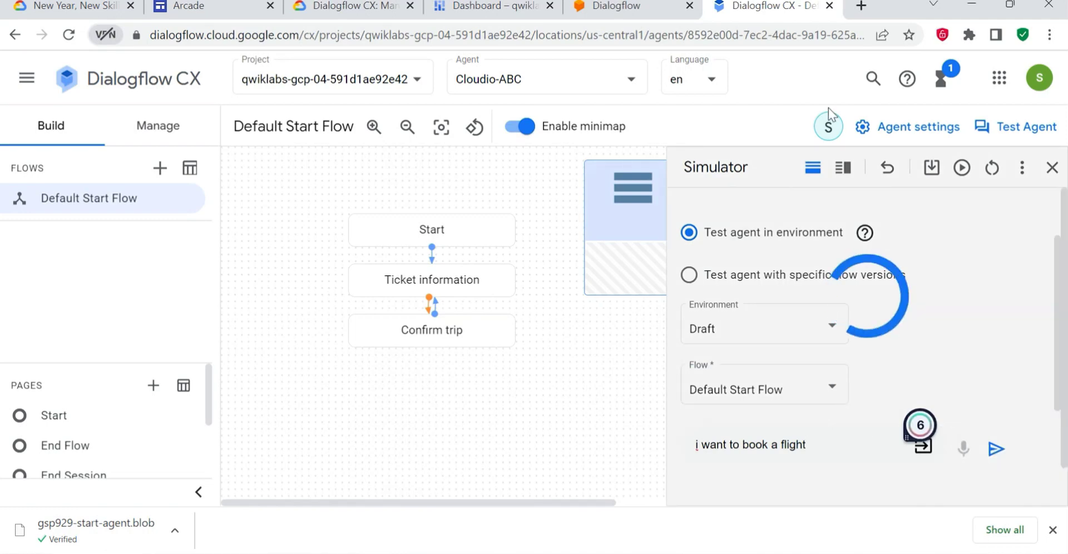
- Compare the agent's reply in the simulator conversation with the response expected in the Task 3 instructions
click(341, 12)
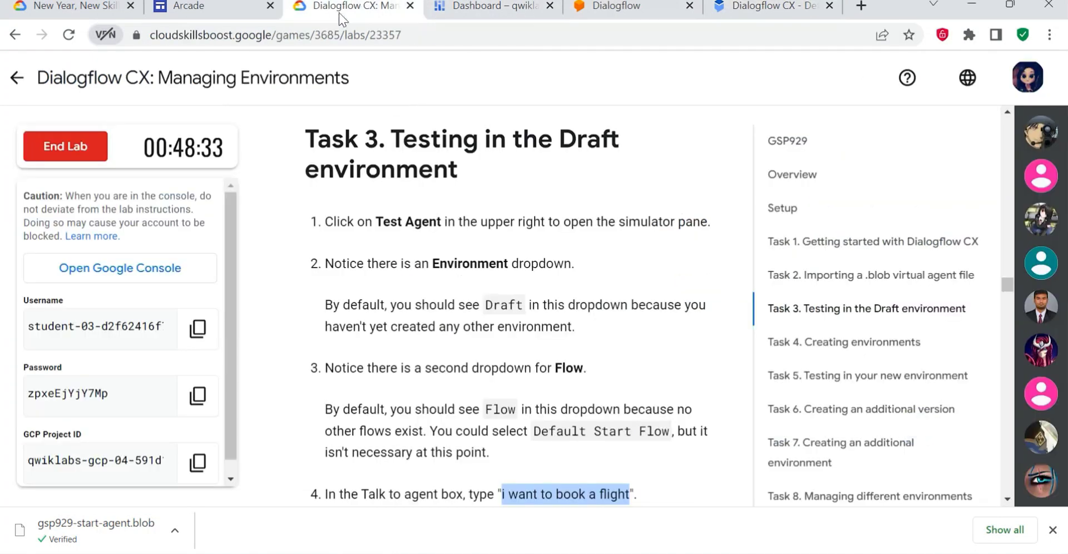
scroll(578, 406, down, 3)
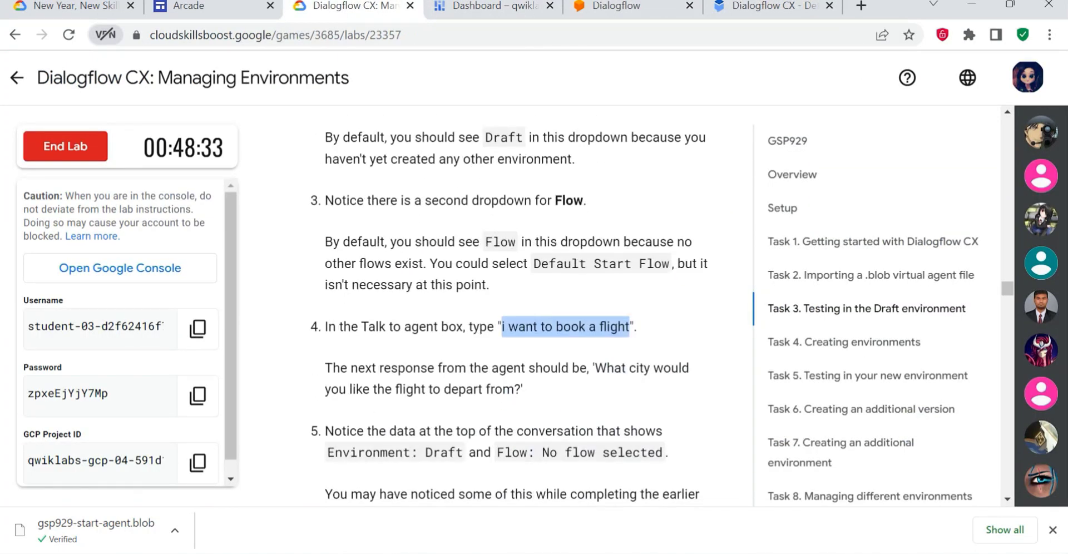
drag(594, 368, 625, 391)
click(718, 12)
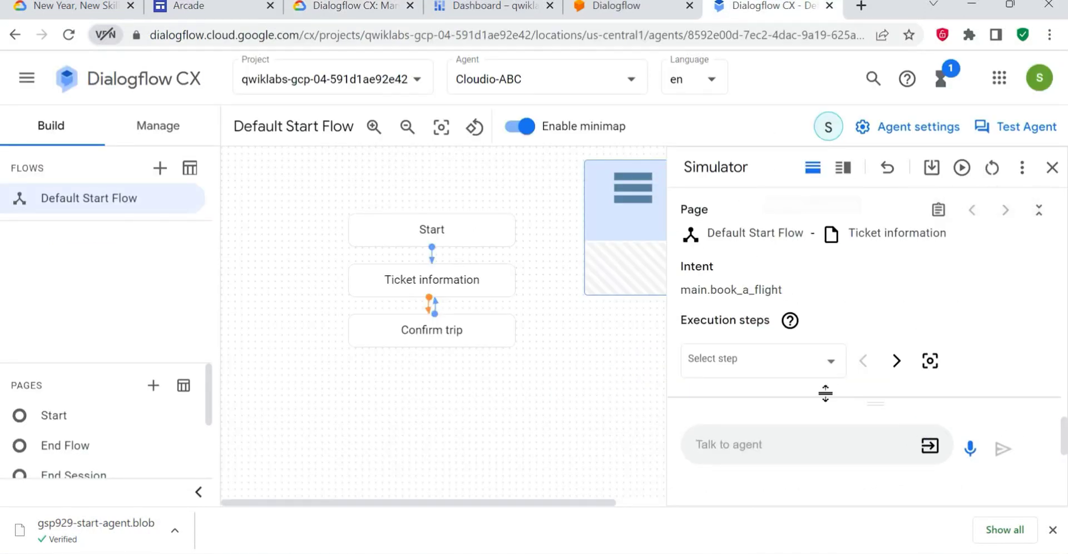
click(1039, 218)
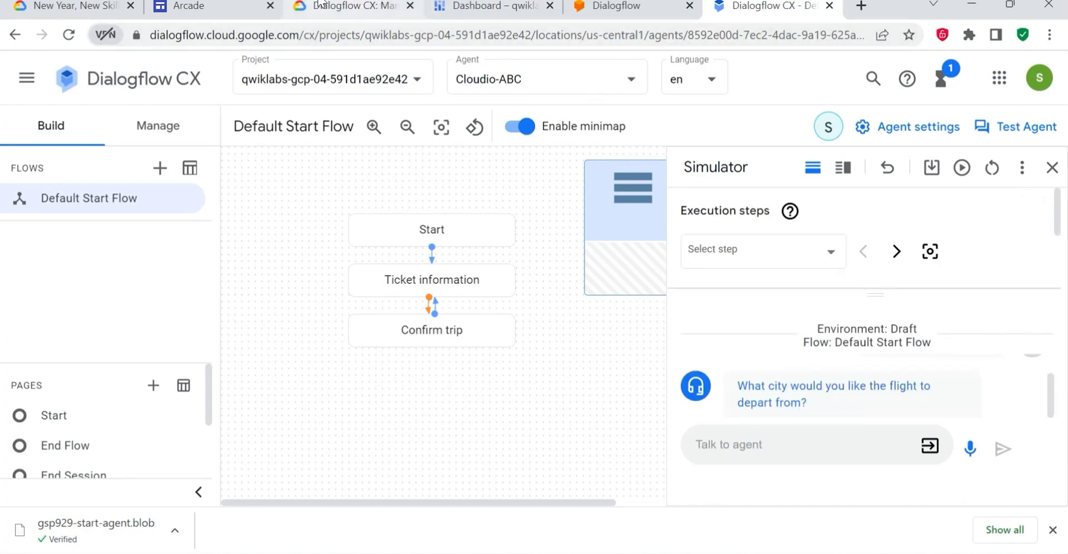
- Return to the lab page and read the Task 4 instructions for creating environments
click(383, 10)
scroll(383, 354, down, 1)
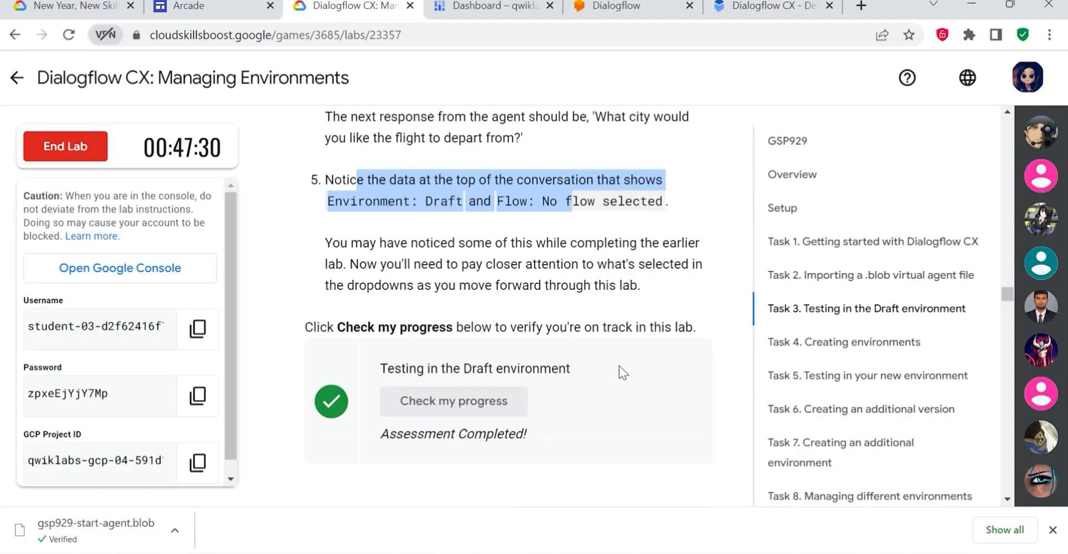
scroll(497, 400, down, 5)
scroll(512, 310, down, 2)
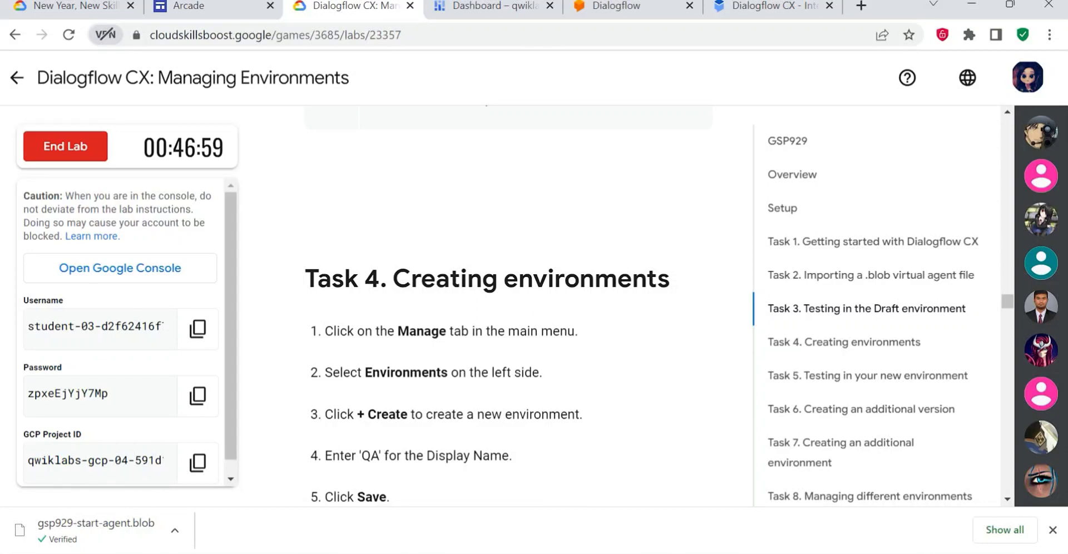
drag(317, 278, 633, 278)
click(633, 278)
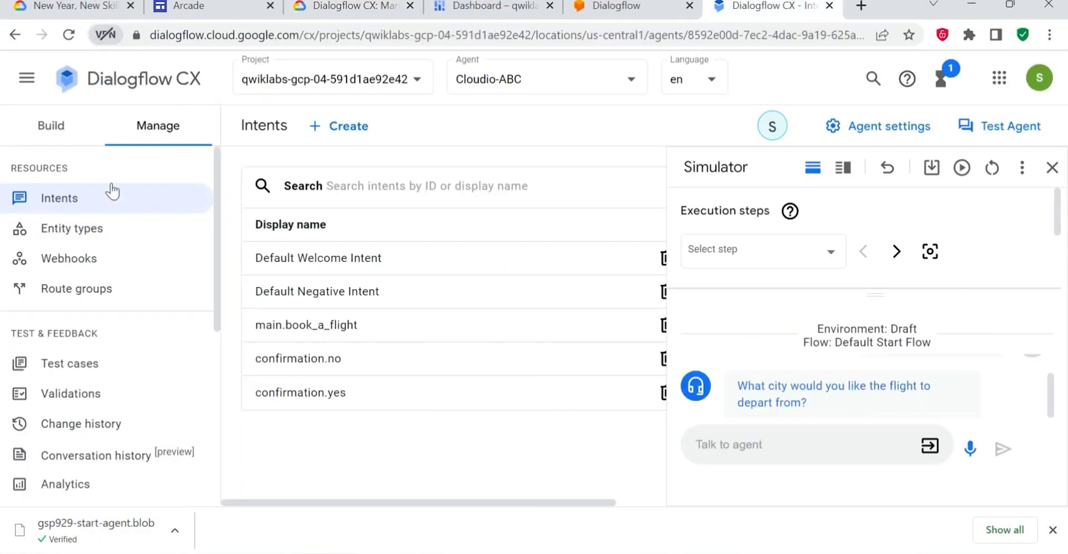
- In Dialogflow CX, start a new custom environment for the Cloudio-ABC agent and give it the display name QA
click(48, 129)
click(157, 132)
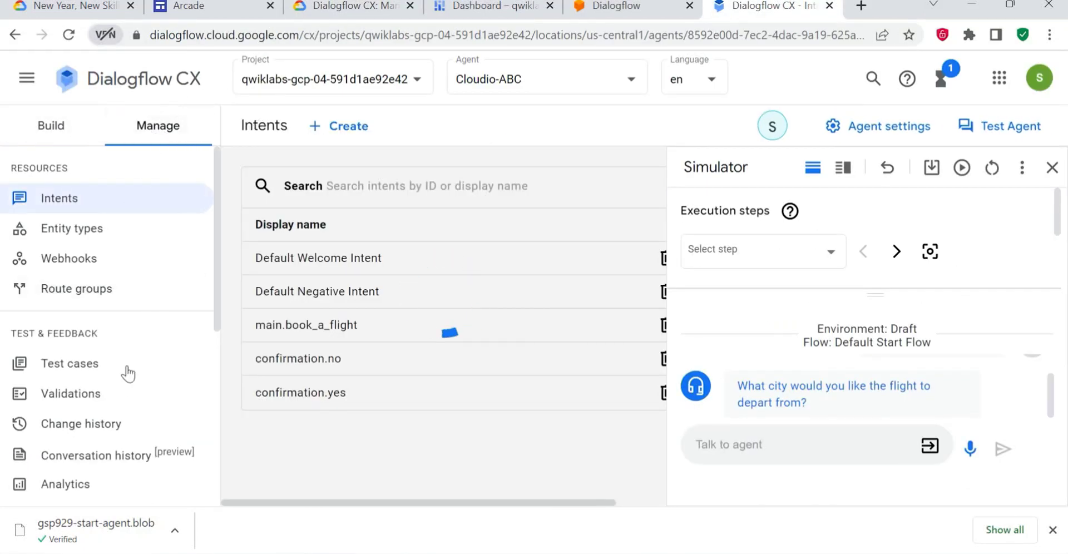
scroll(124, 369, down, 4)
click(95, 374)
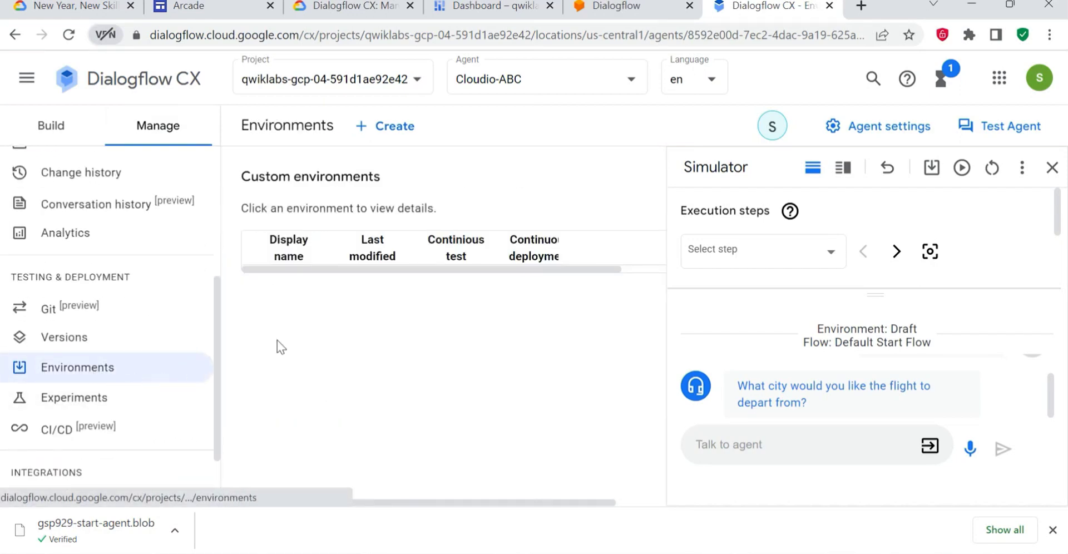
click(381, 125)
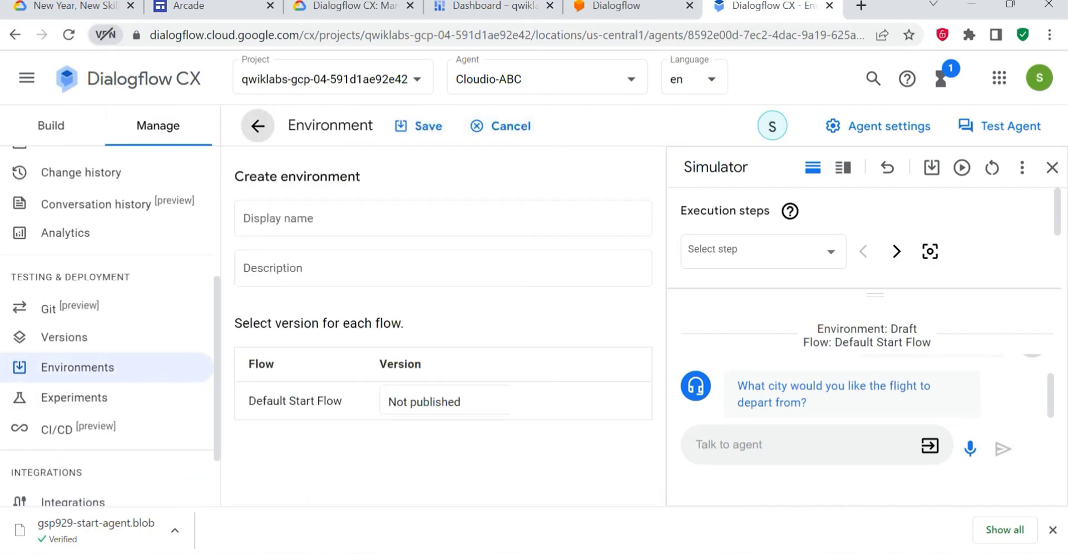
click(443, 218)
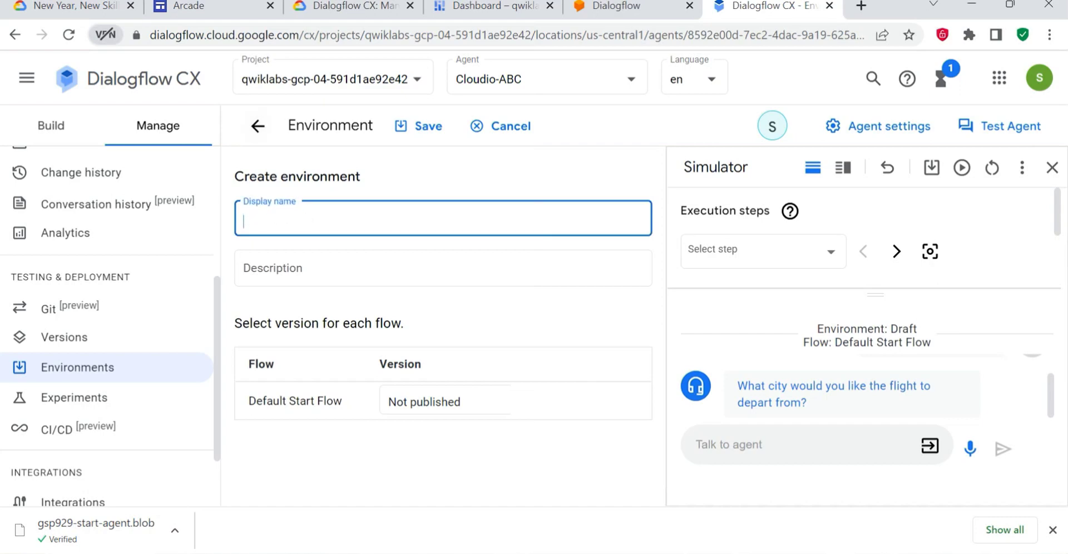
text(QA)
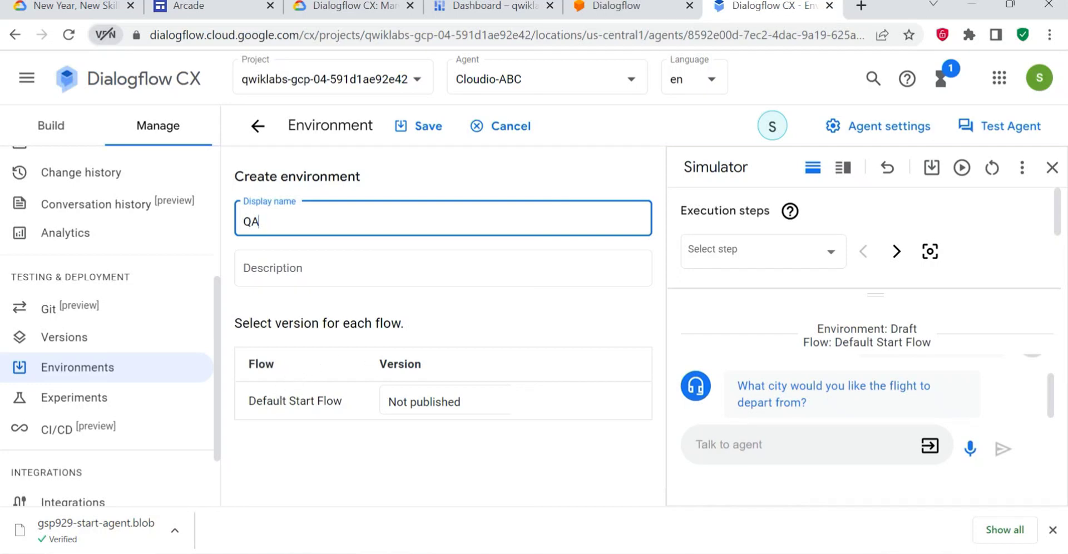
- Check the Task 4 instructions and try to save the QA environment with the Default Start Flow left as Not published
click(356, 7)
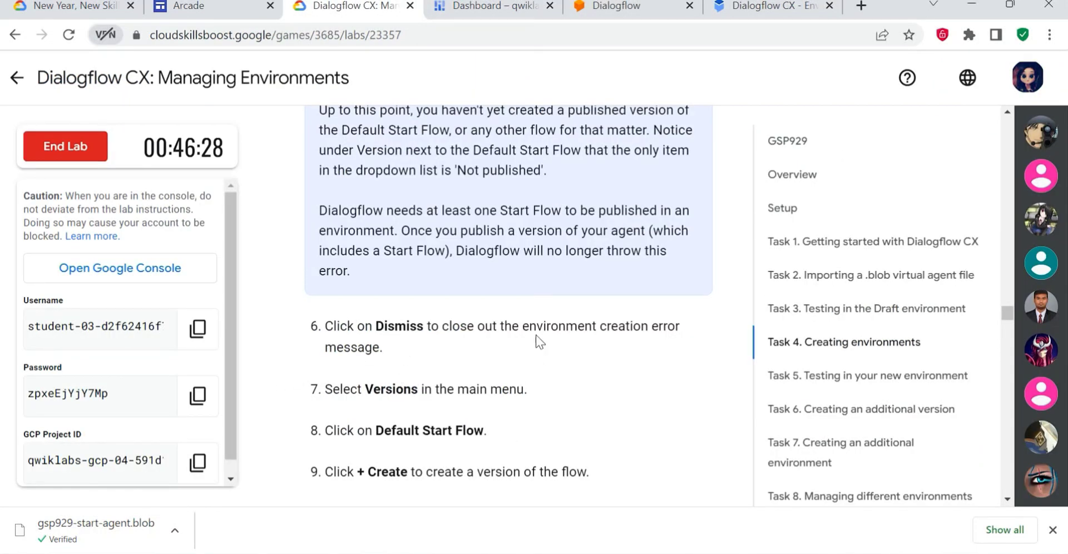
scroll(539, 345, up, 6)
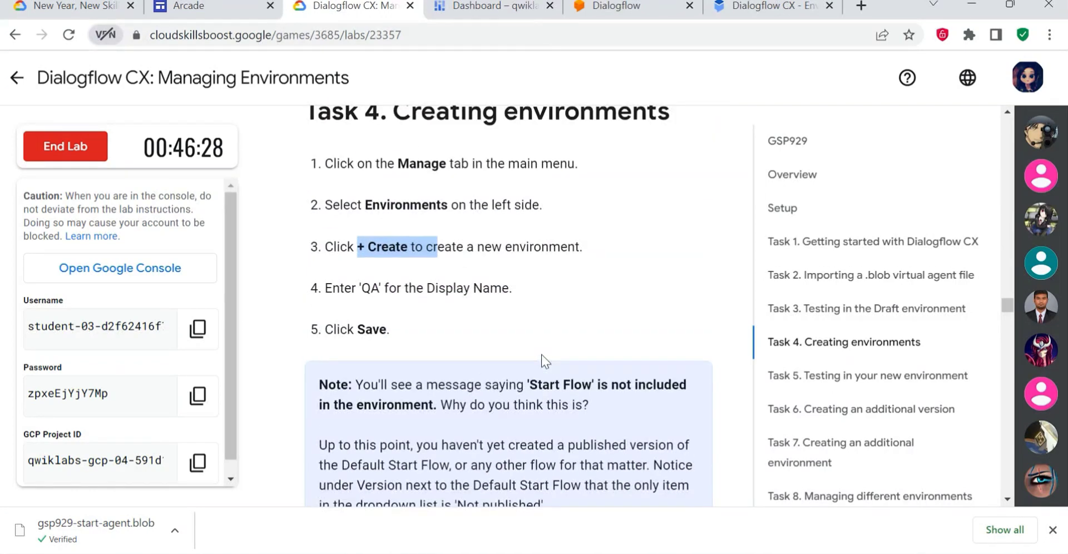
click(773, 7)
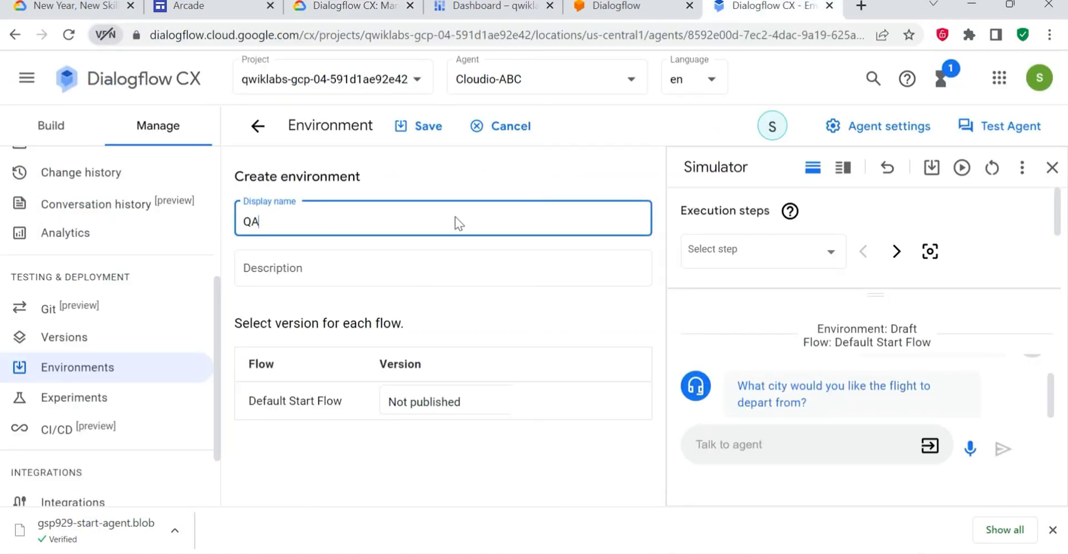
click(428, 128)
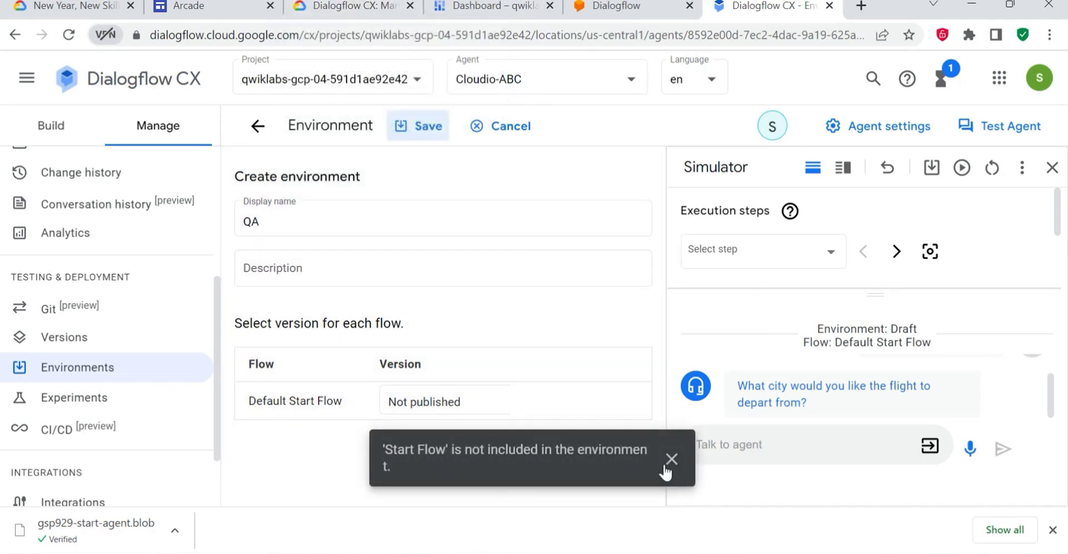
click(670, 466)
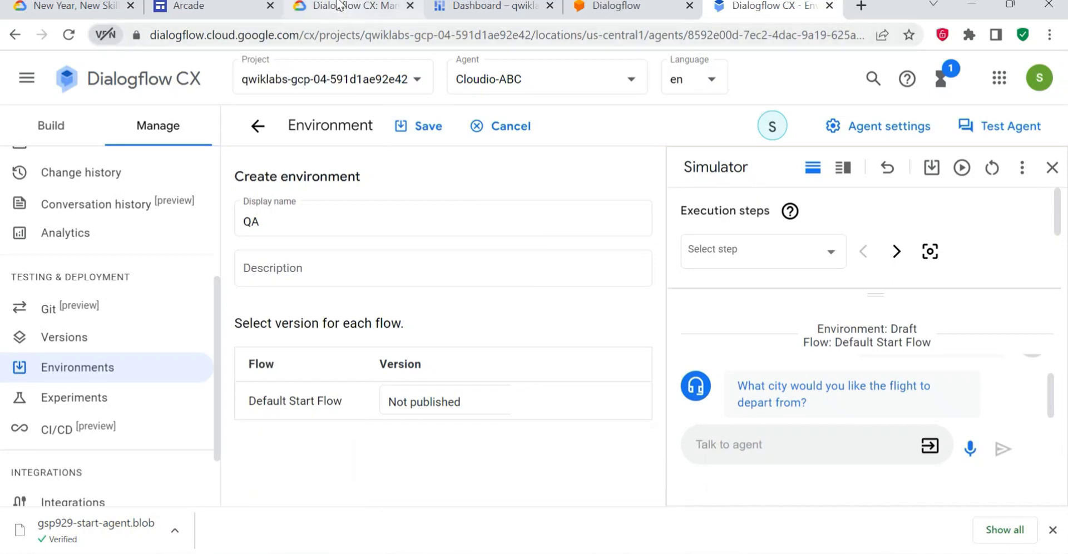
click(340, 7)
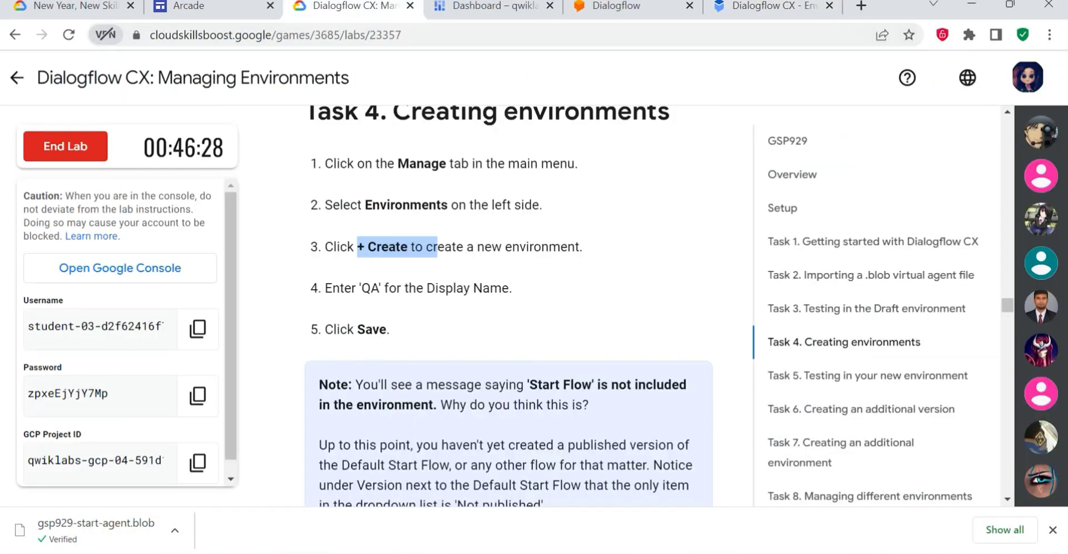
click(416, 131)
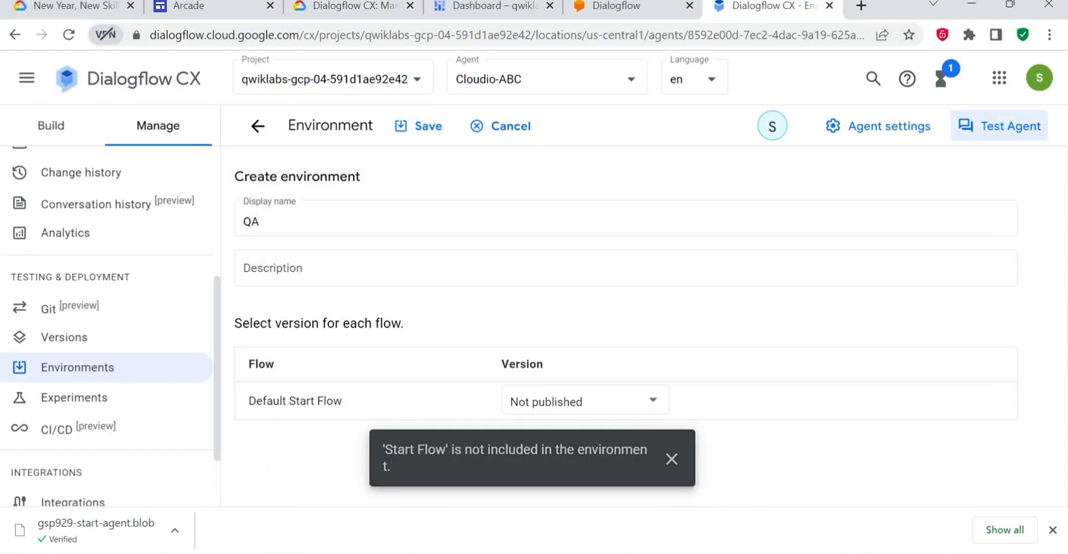
drag(383, 450, 493, 488)
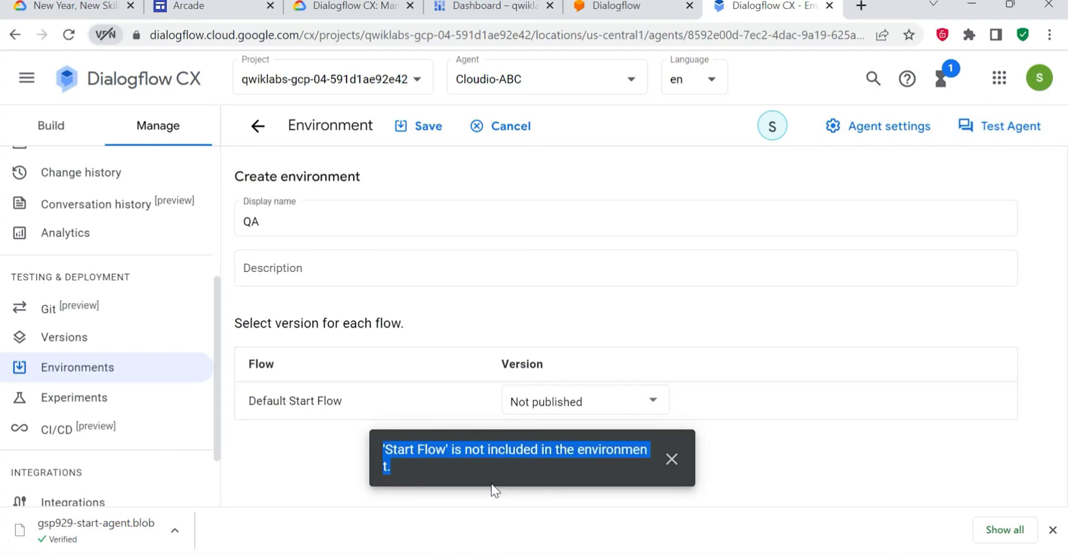
- Read the lab's note about the Start Flow message and dismiss the environment creation error in Dialogflow CX
click(341, 15)
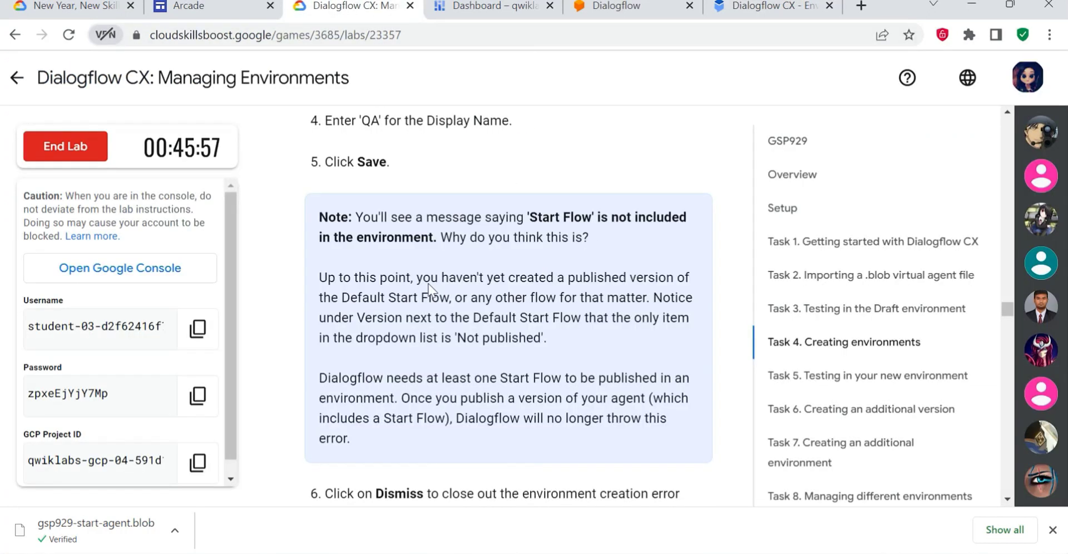
drag(362, 217, 627, 217)
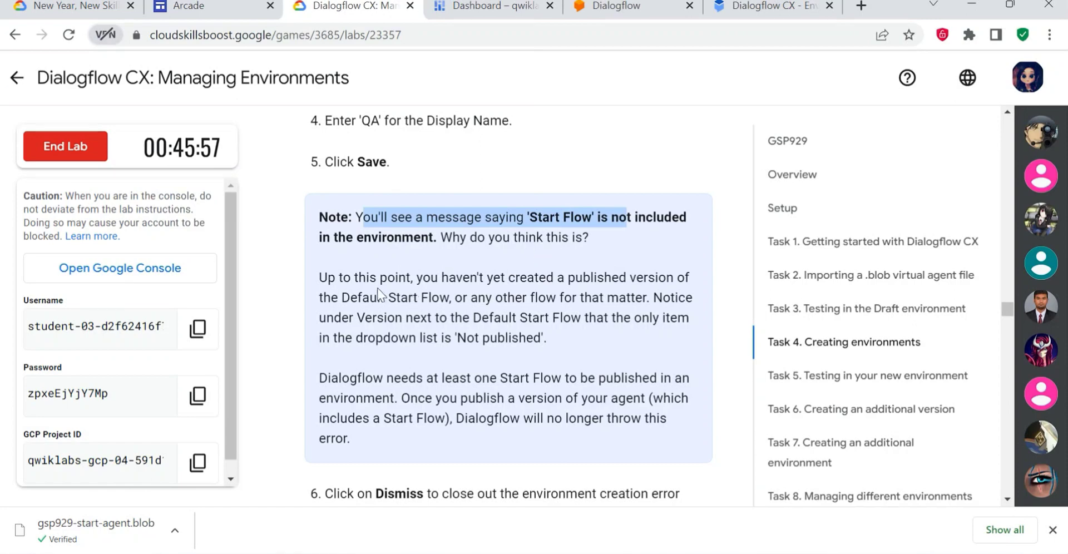
drag(358, 277, 590, 277)
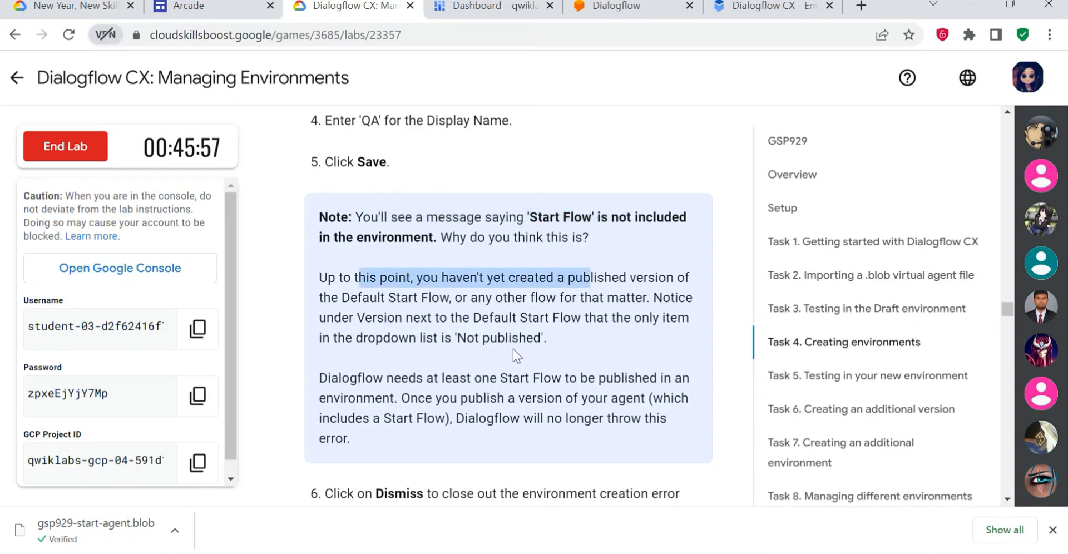
scroll(550, 350, down, 3)
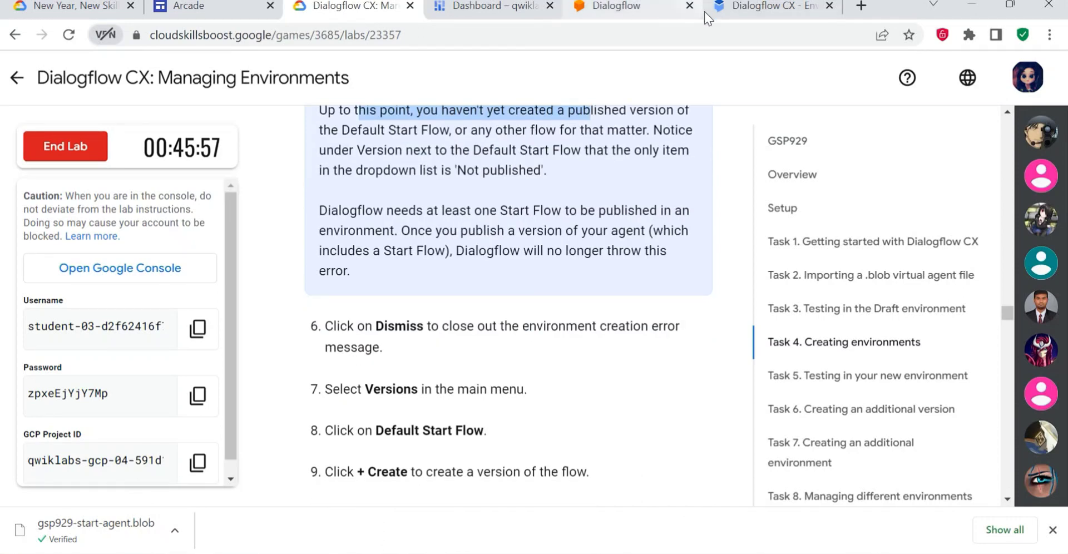
click(774, 6)
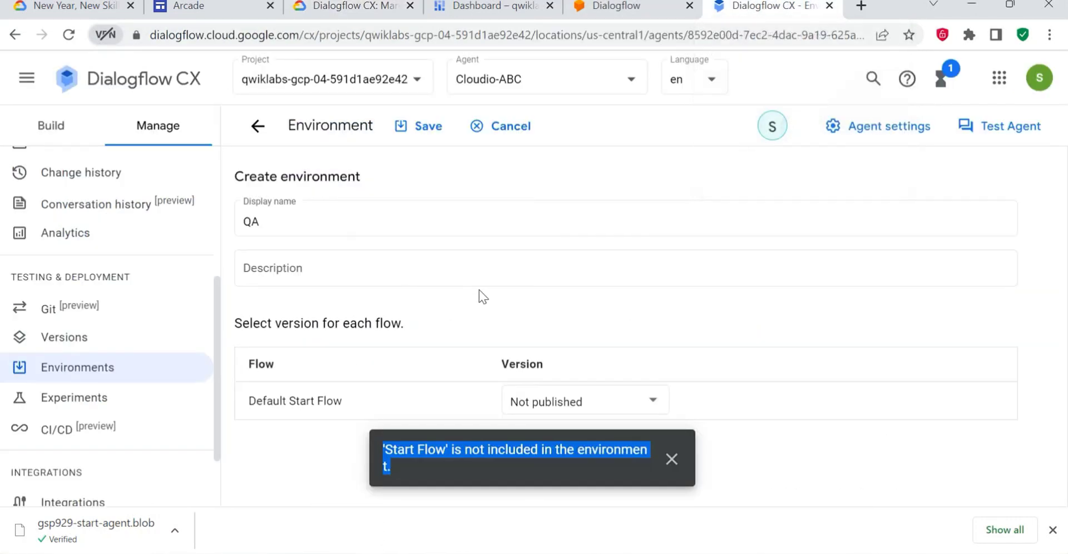
click(671, 459)
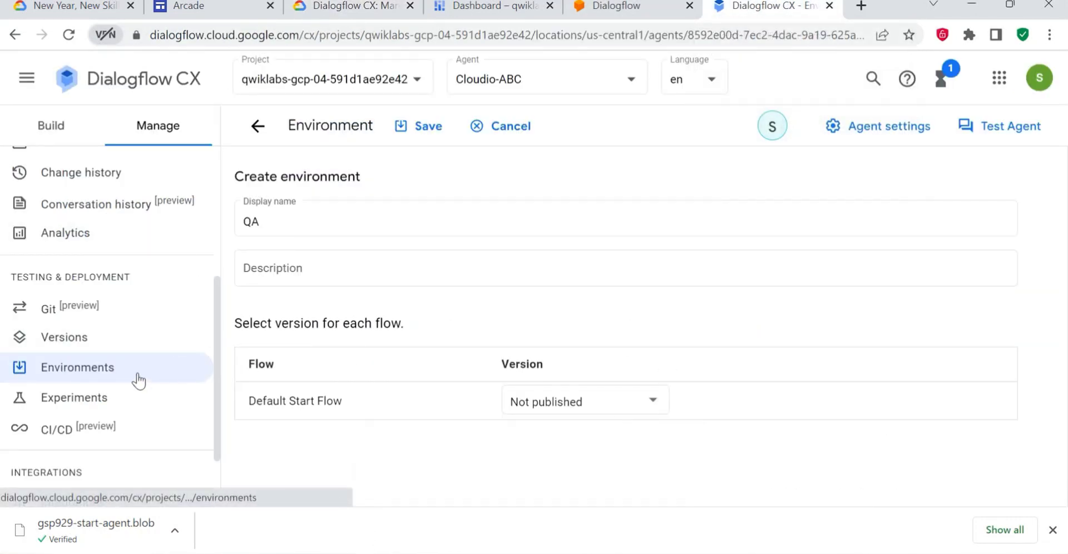
- Start a new version of the Default Start Flow with the display name "Flight booker main v1 chat bot" from the lab instructions
click(131, 337)
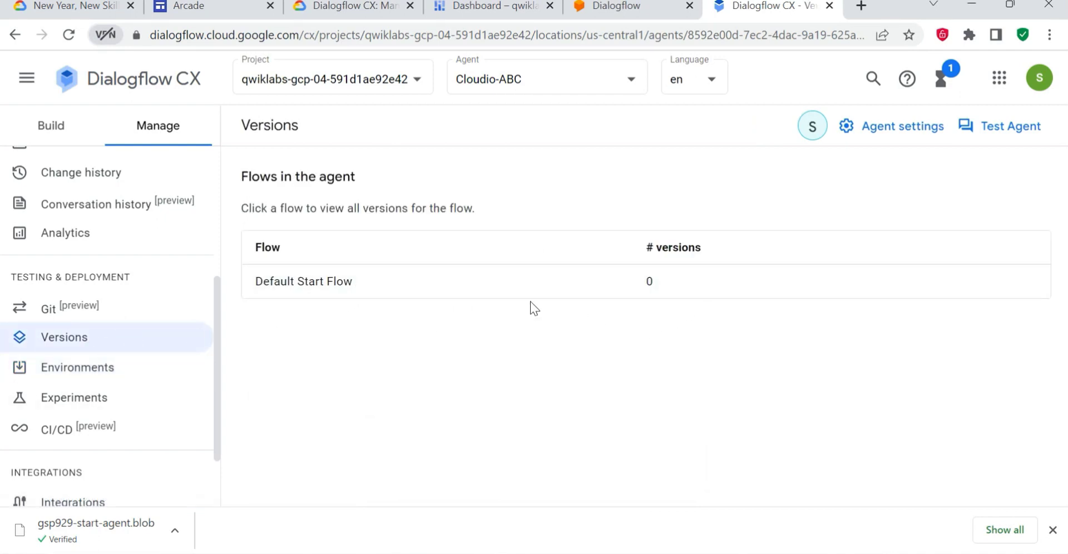
click(314, 286)
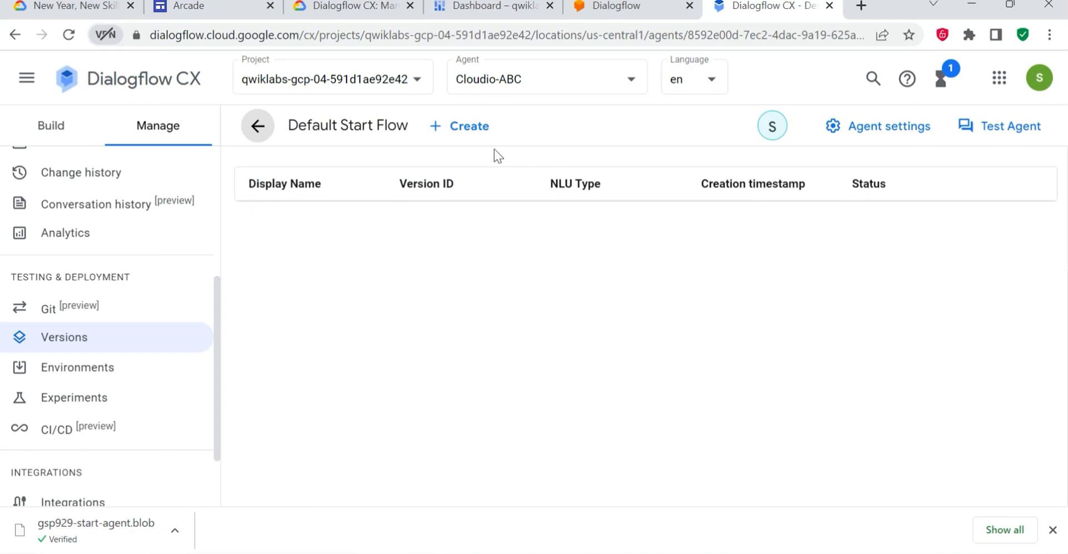
click(448, 130)
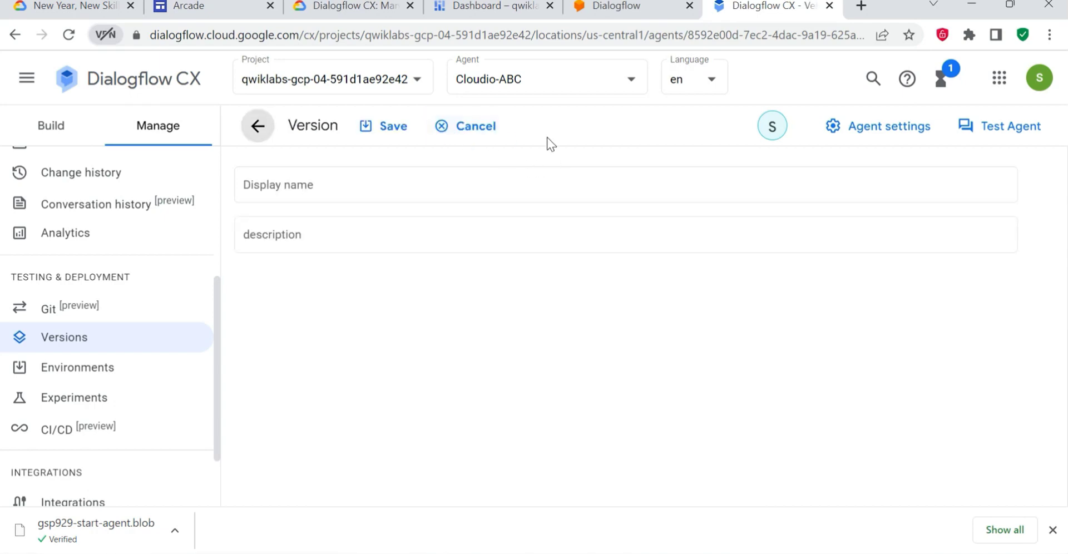
click(311, 7)
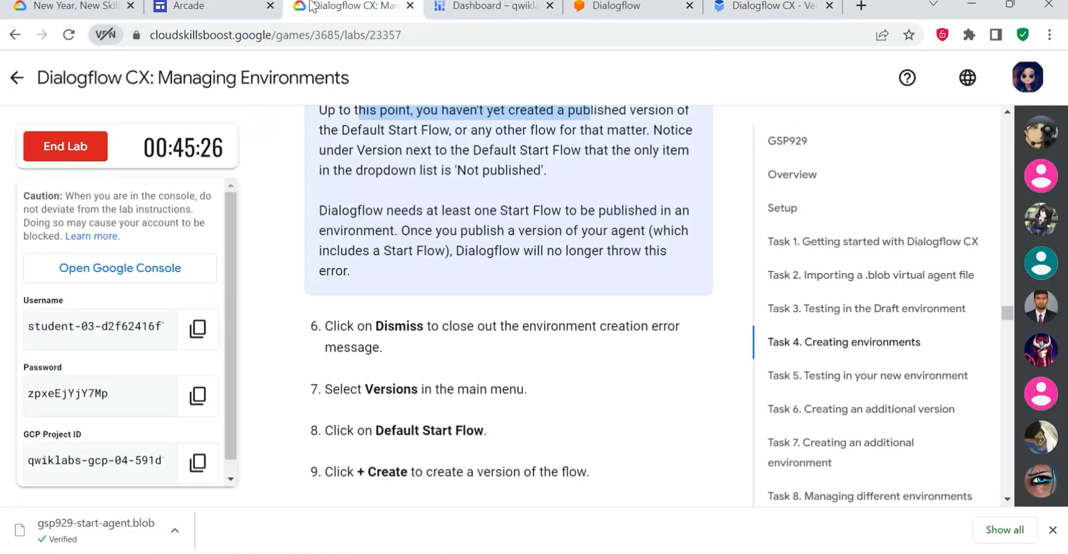
scroll(514, 438, down, 3)
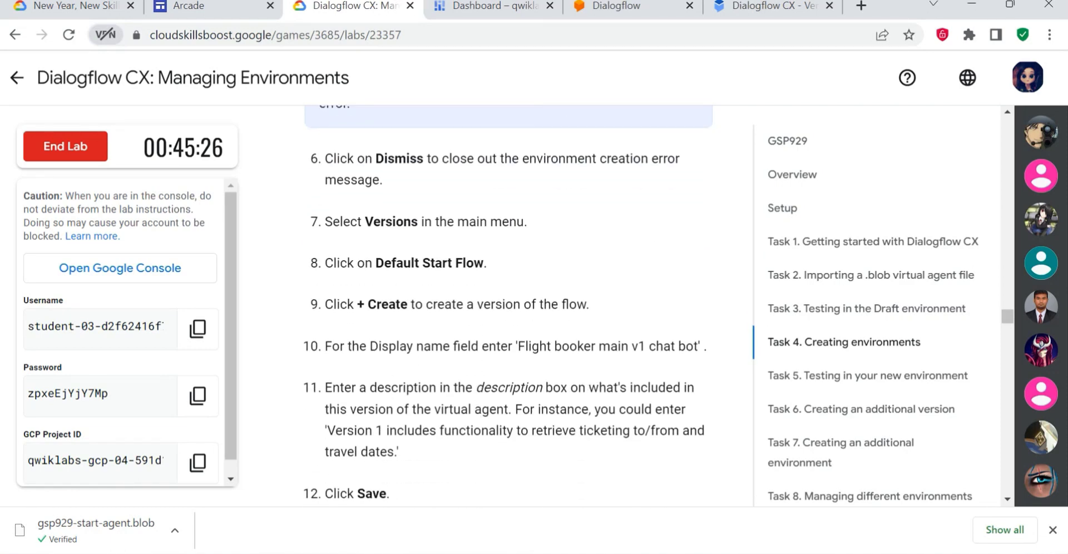
drag(518, 346, 694, 346)
key(ctrl+c)
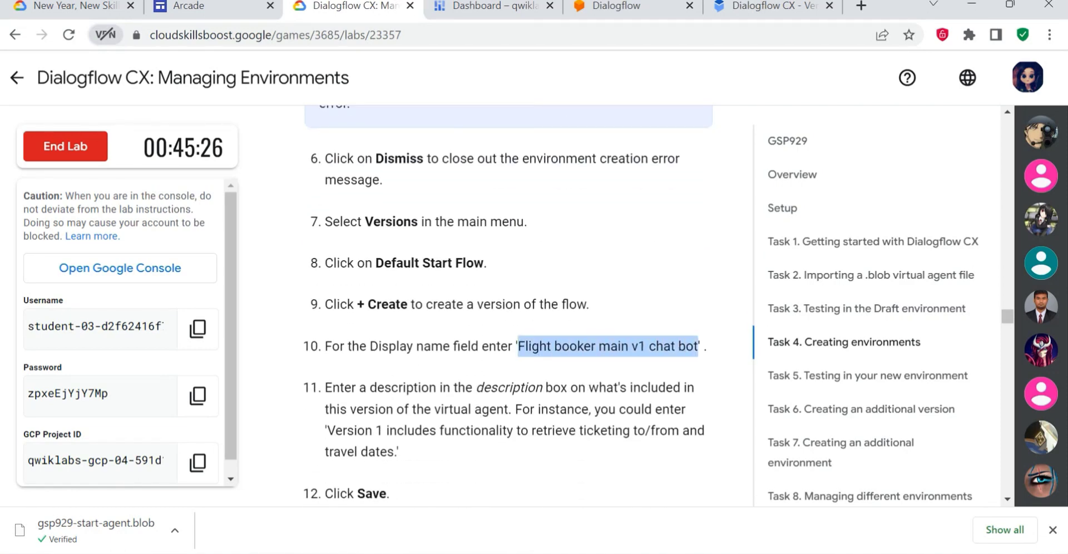
click(739, 7)
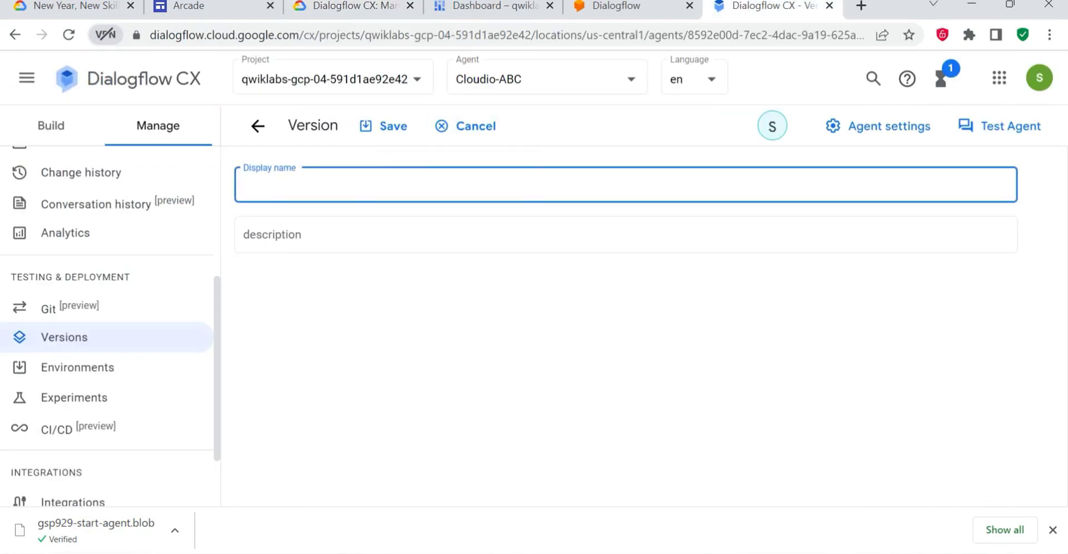
key(ctrl+v)
- Copy the lab's sample text "Version 1 includes functionality to retrieve ticketing to/from and travel dates" into the version's description
click(311, 6)
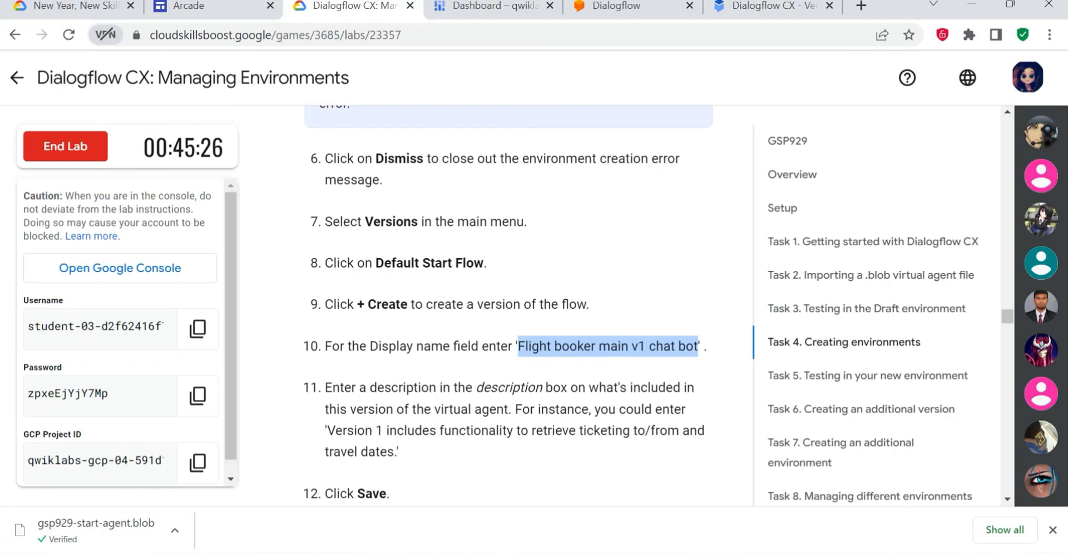
drag(335, 431, 466, 430)
click(398, 460)
drag(393, 452, 336, 430)
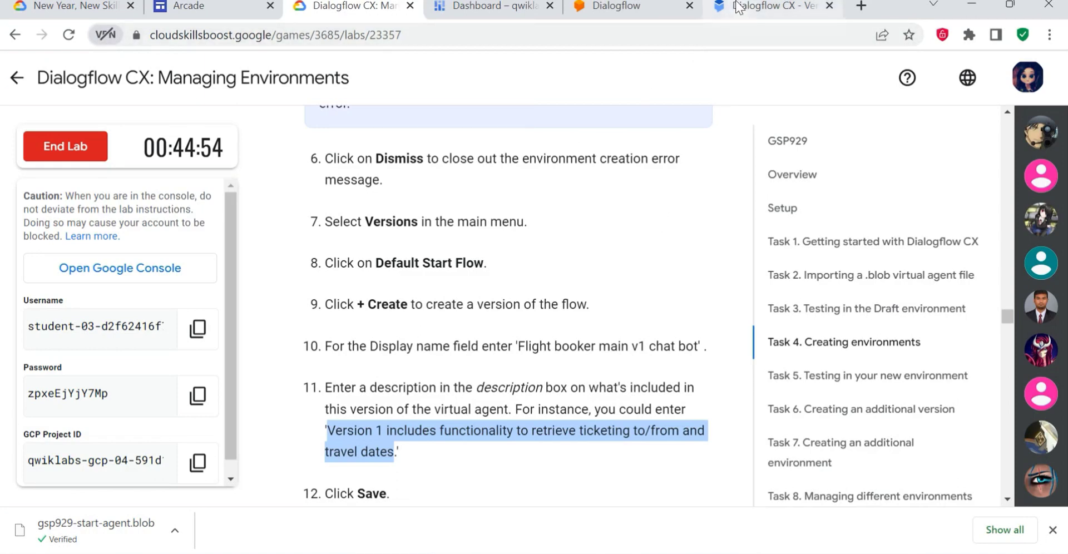
click(745, 6)
click(323, 245)
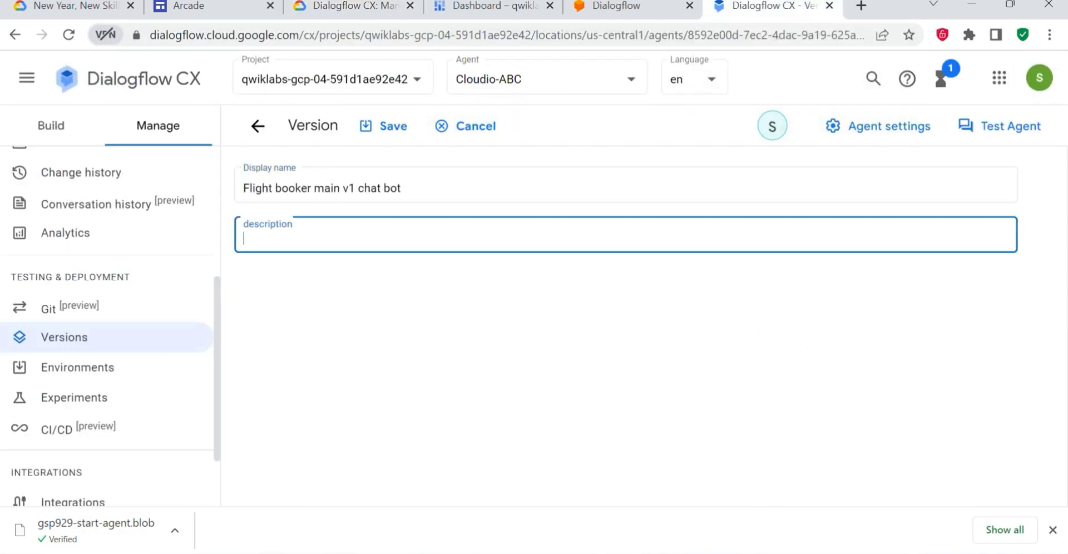
text(Version 1 includes functionality to retrieve ticketing to/from and travel dates)
- Check the next lab instructions and save the new Default Start Flow version
click(323, 11)
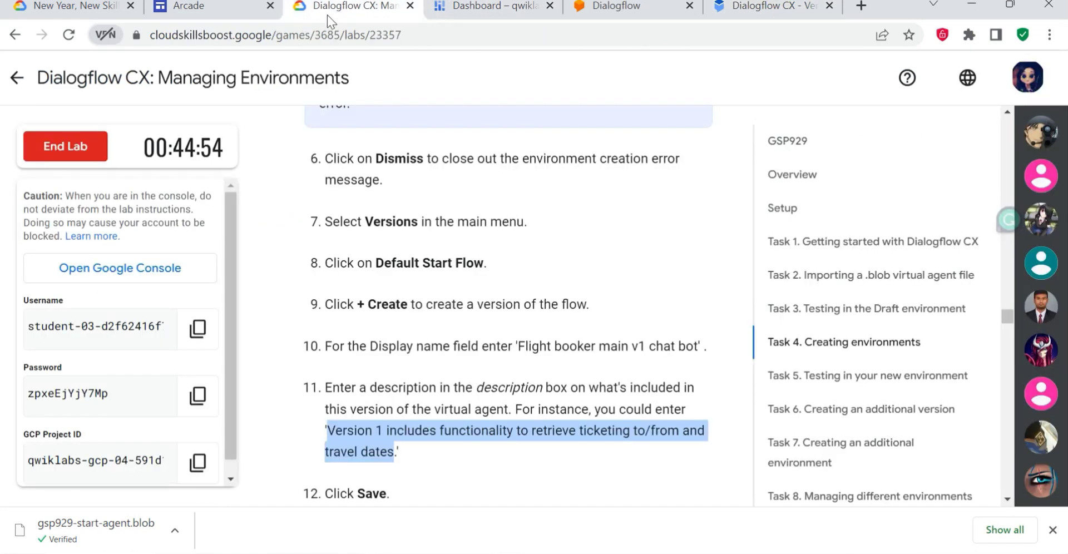
scroll(611, 463, down, 5)
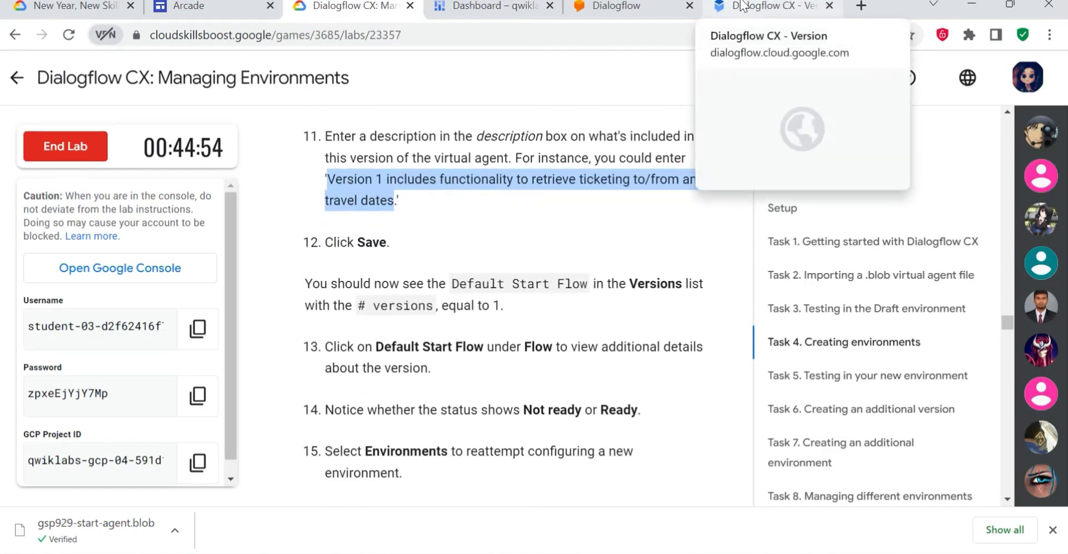
click(782, 5)
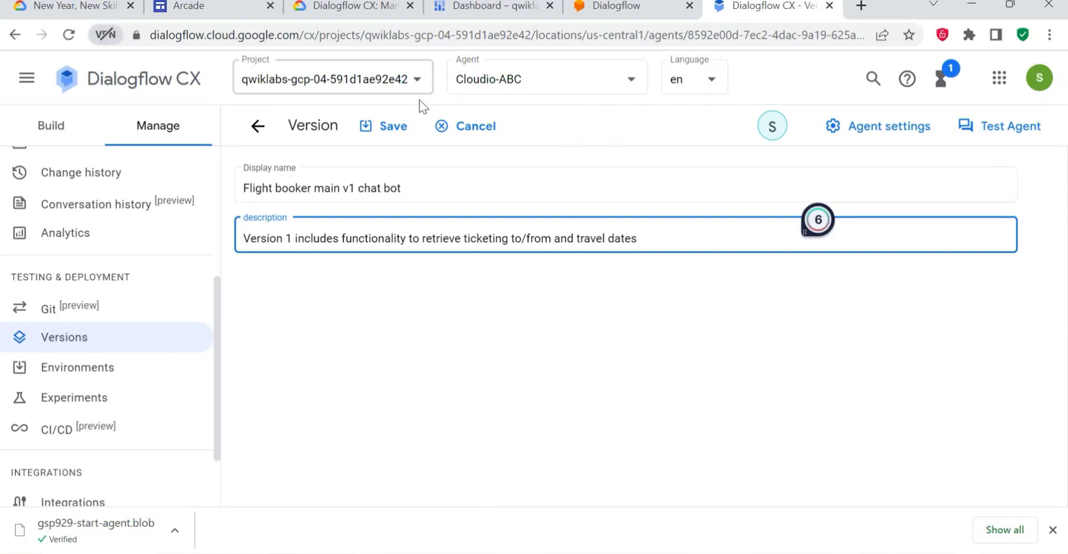
click(384, 128)
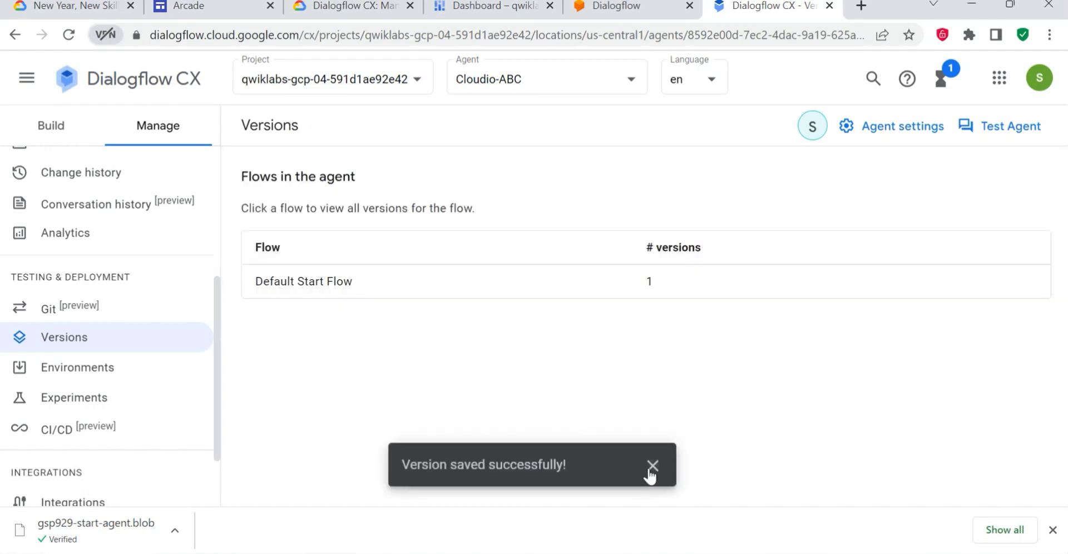
click(651, 465)
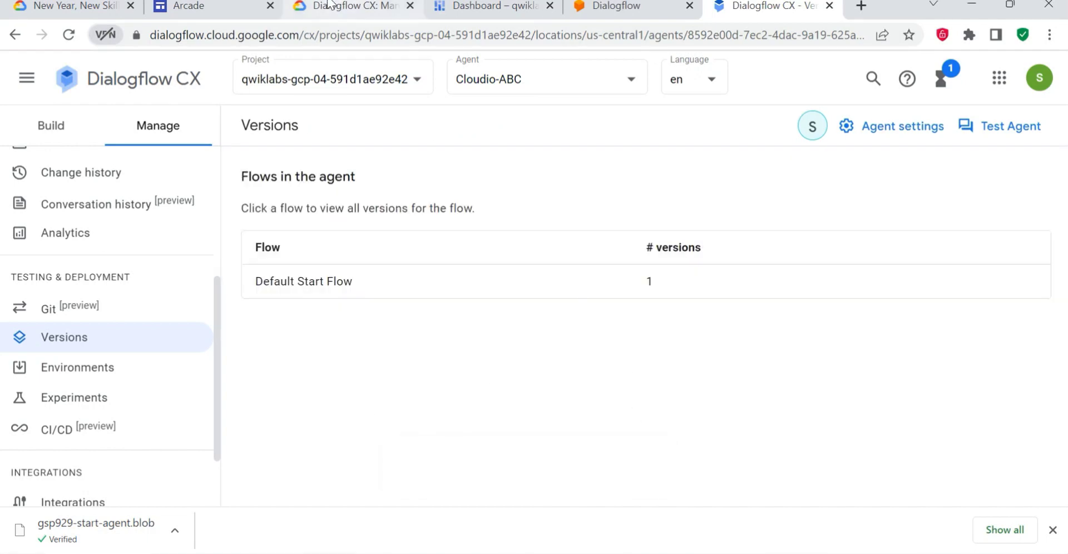
- Read the following lab steps and open the Default Start Flow's version list to check the new version's status
click(350, 7)
scroll(439, 372, down, 2)
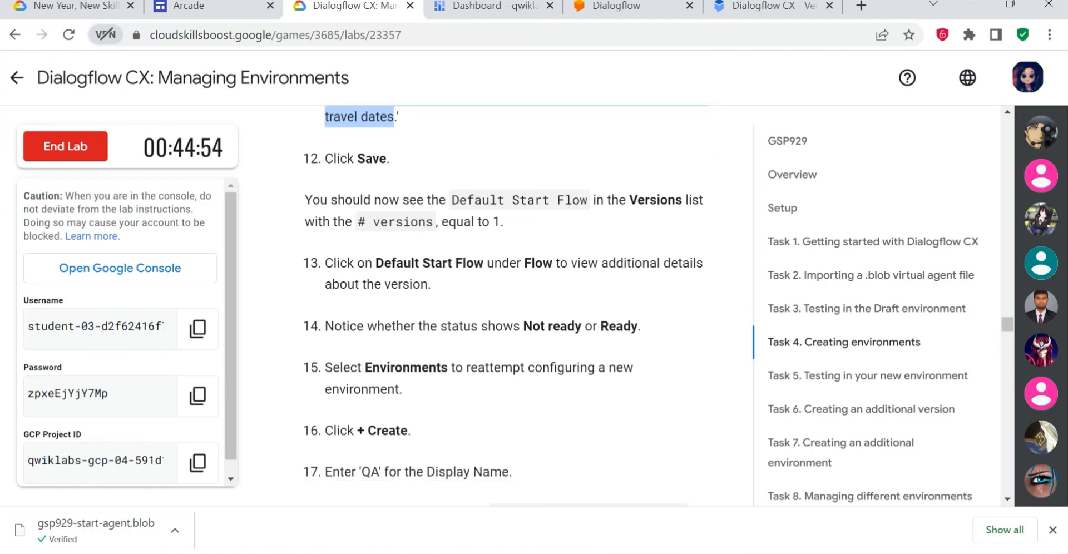
scroll(500, 306, down, 2)
click(767, 6)
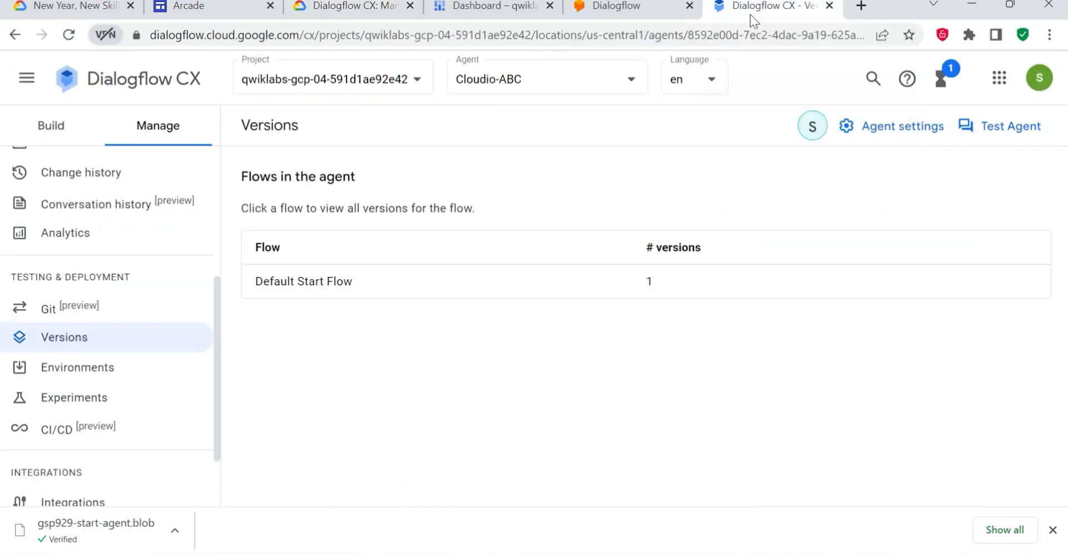
click(272, 289)
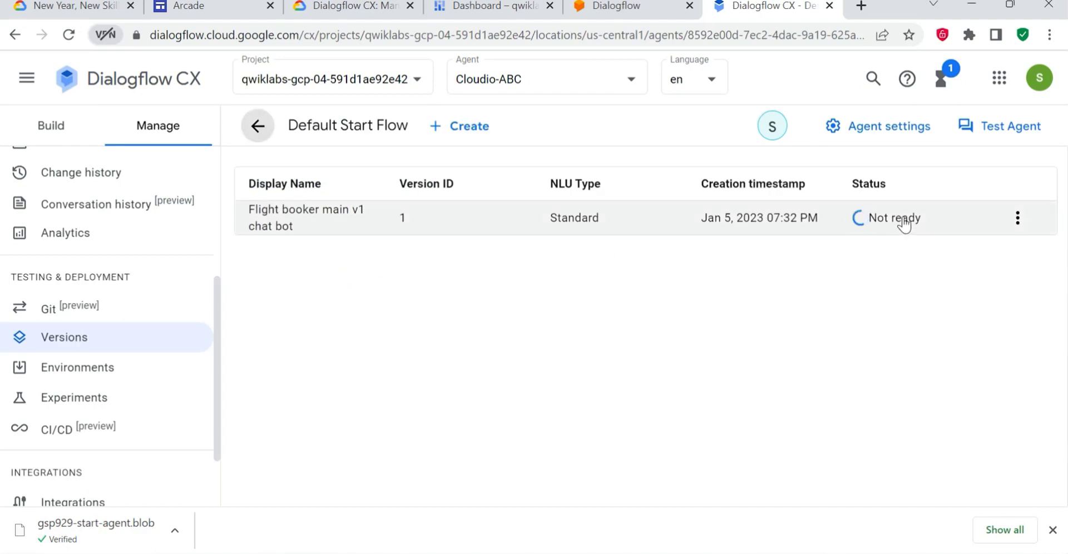
- Create and save an environment named QA that uses the "Flight booker main v1 chat bot" version for the Default Start Flow
click(348, 5)
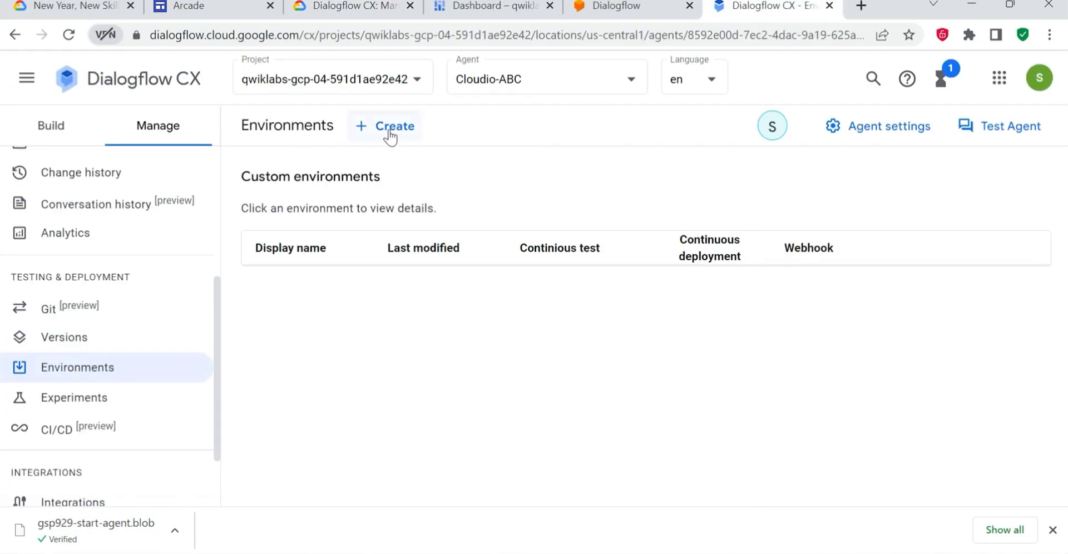
click(389, 130)
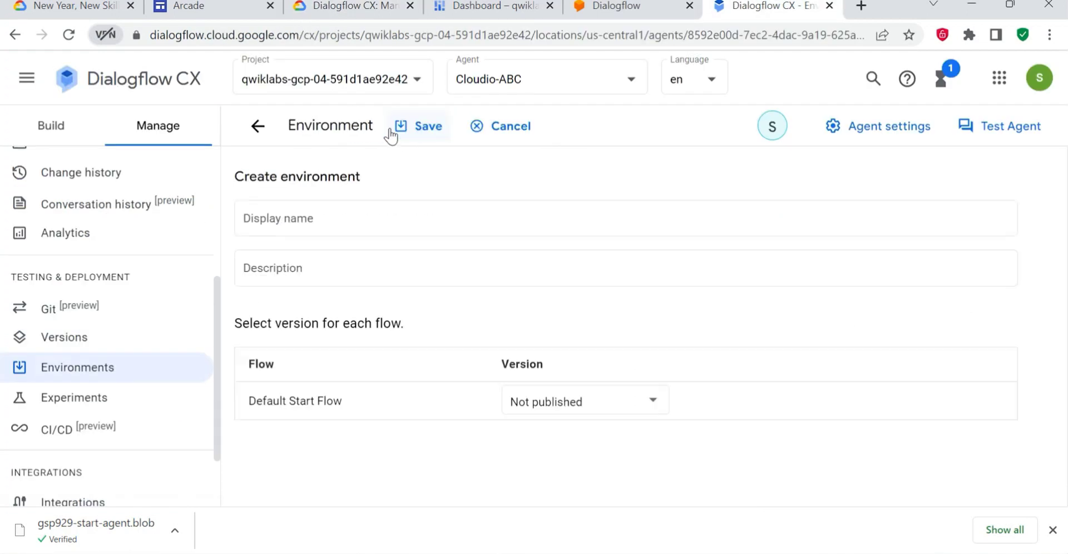
click(272, 221)
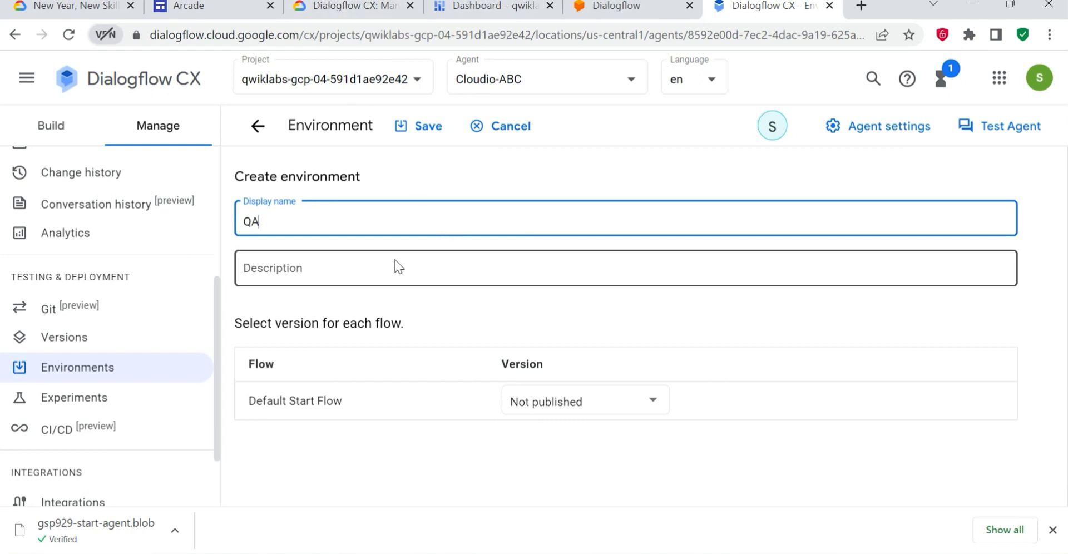
click(558, 402)
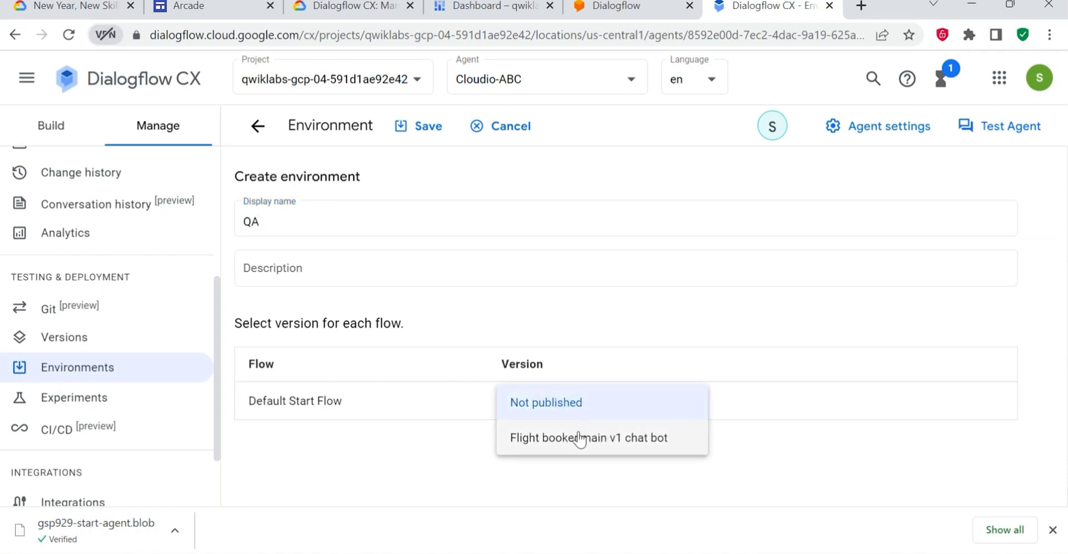
click(564, 439)
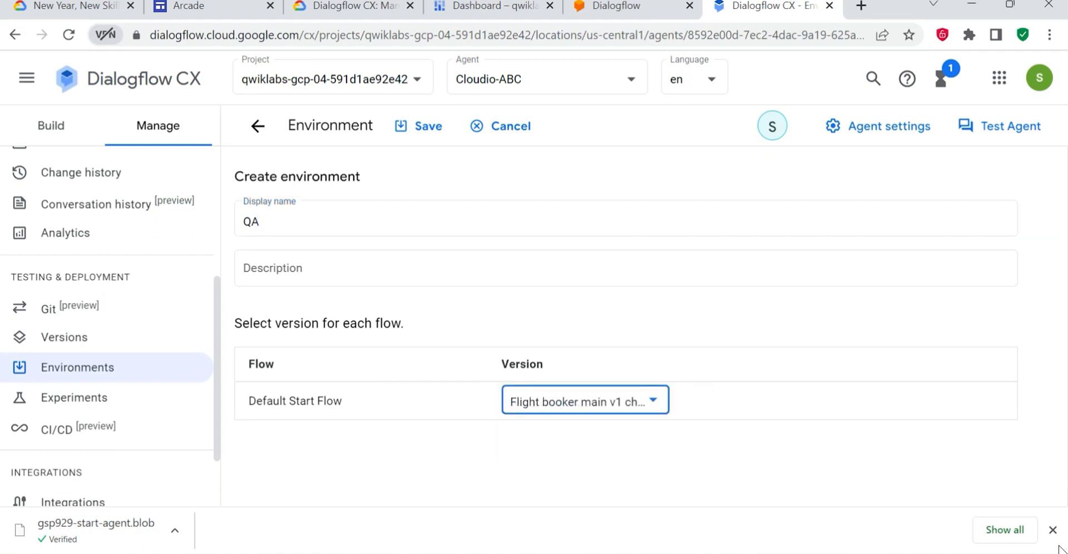
click(1052, 529)
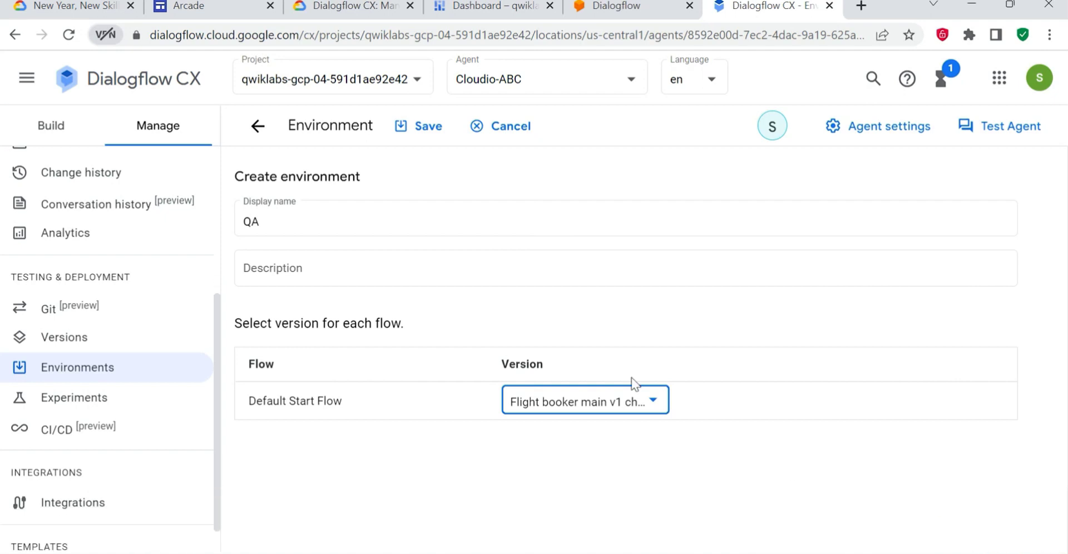
click(428, 128)
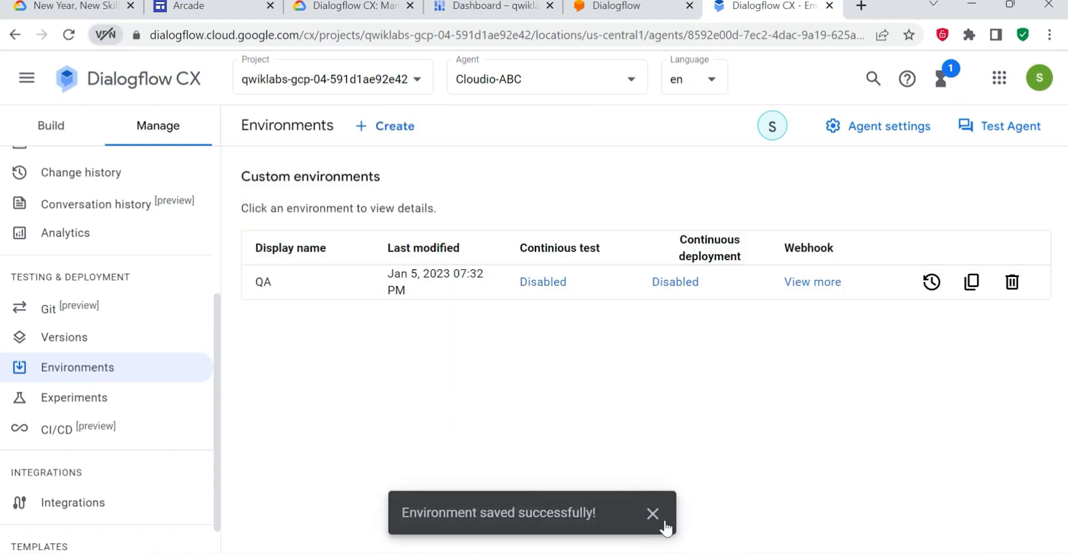
click(654, 516)
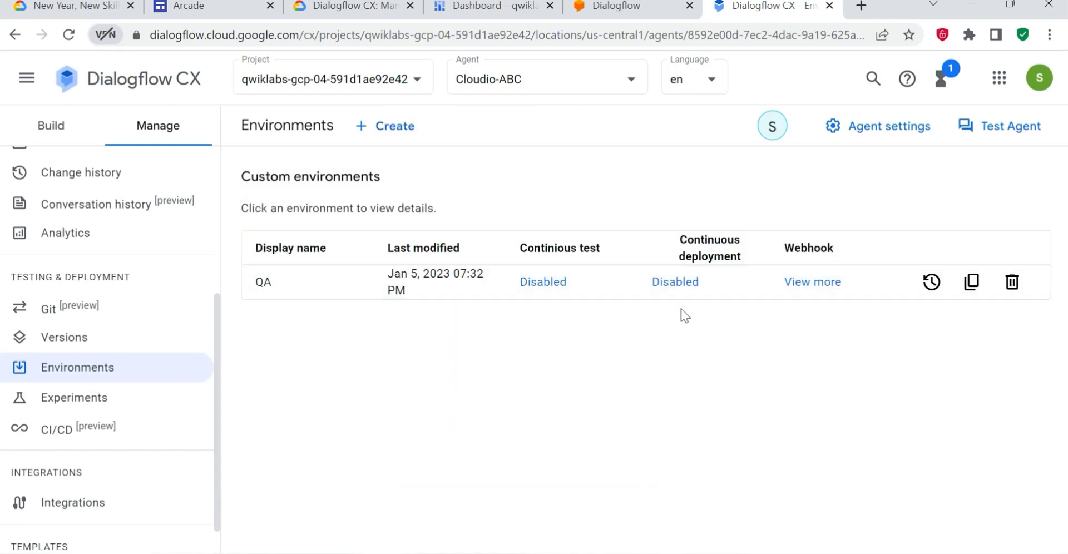
- Read the lab's Task 5 instructions on testing in the new environment and open the agent simulator
click(412, 15)
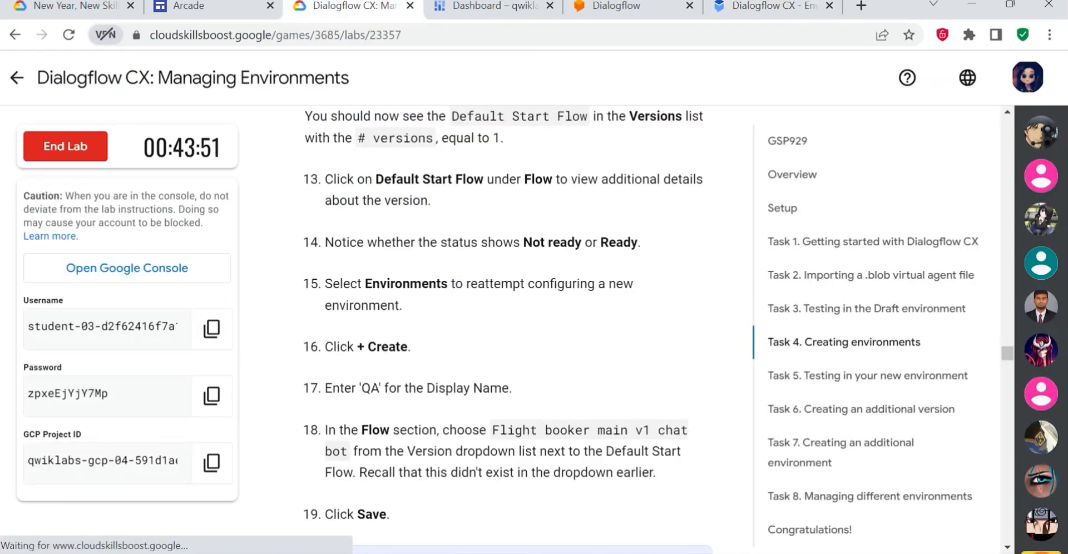
scroll(528, 455, down, 7)
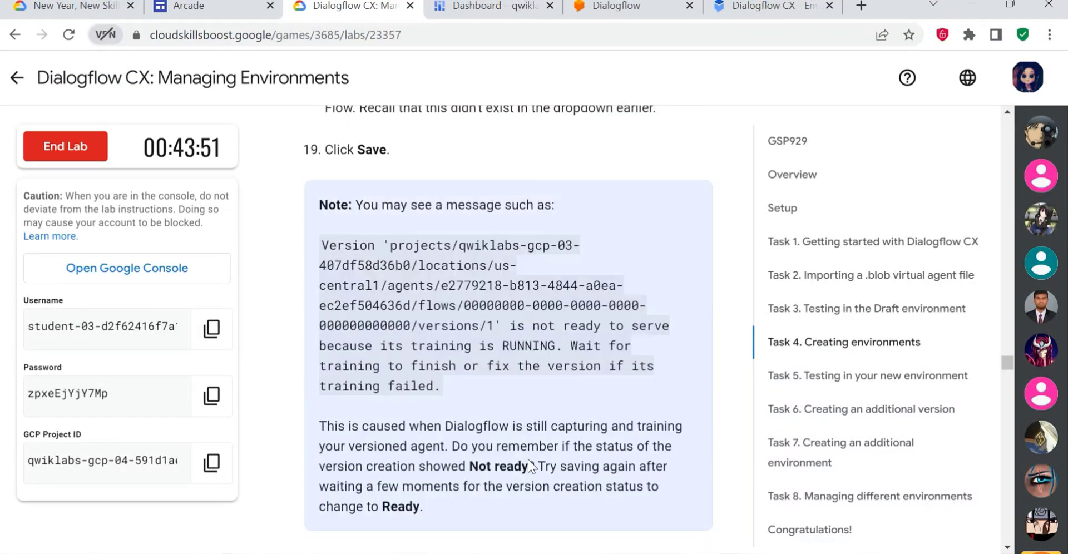
scroll(528, 459, down, 10)
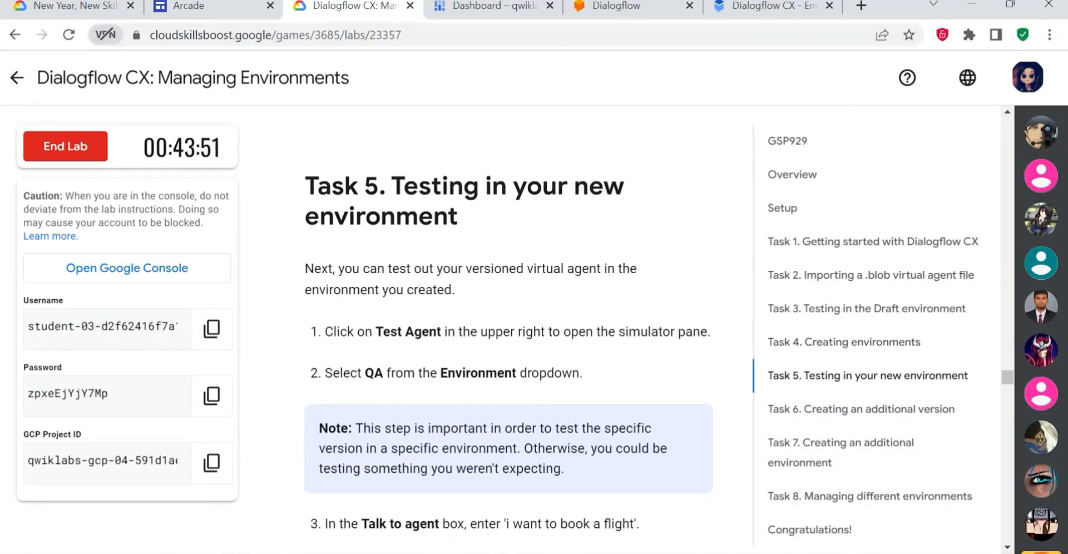
drag(391, 185, 448, 217)
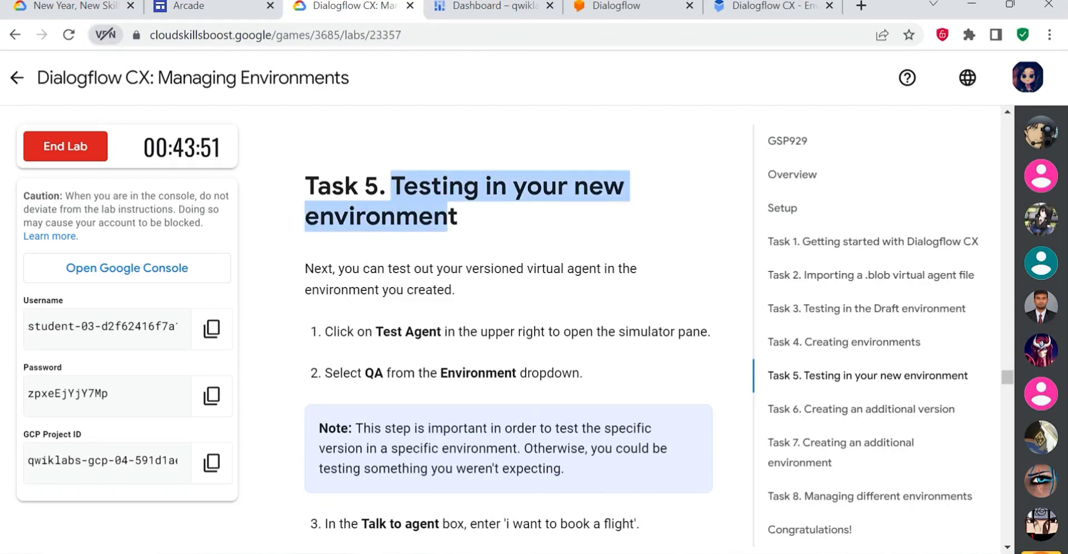
click(496, 308)
scroll(494, 307, down, 2)
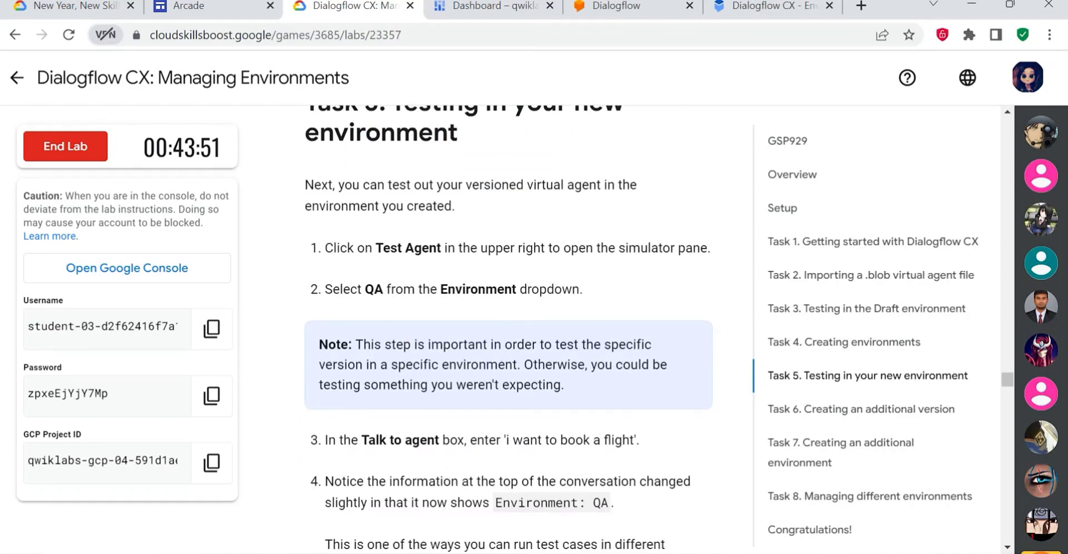
click(752, 6)
click(997, 133)
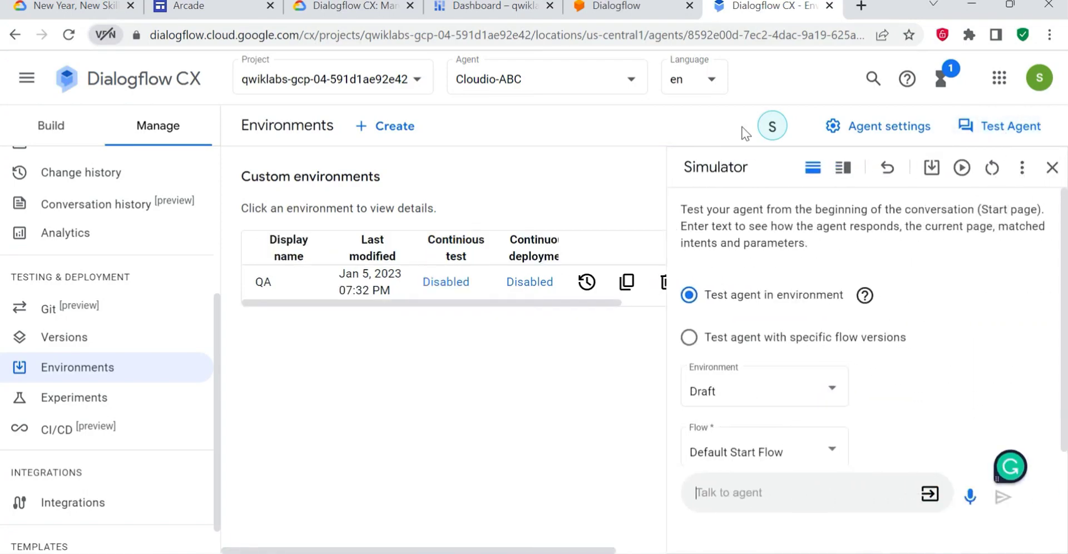
- Set the simulator to test the agent in the QA environment with the Default Start Flow
click(352, 5)
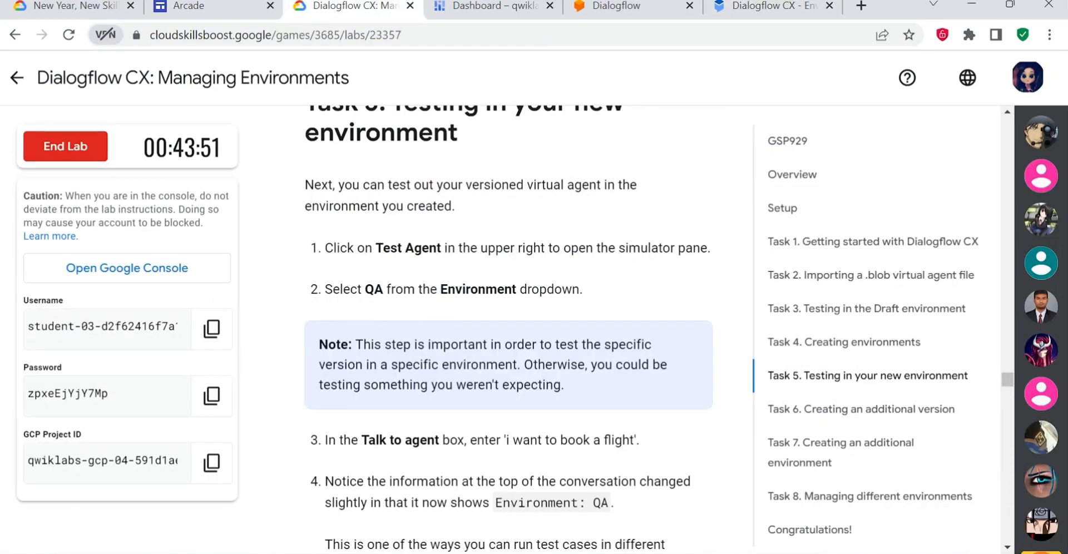
click(773, 5)
click(796, 386)
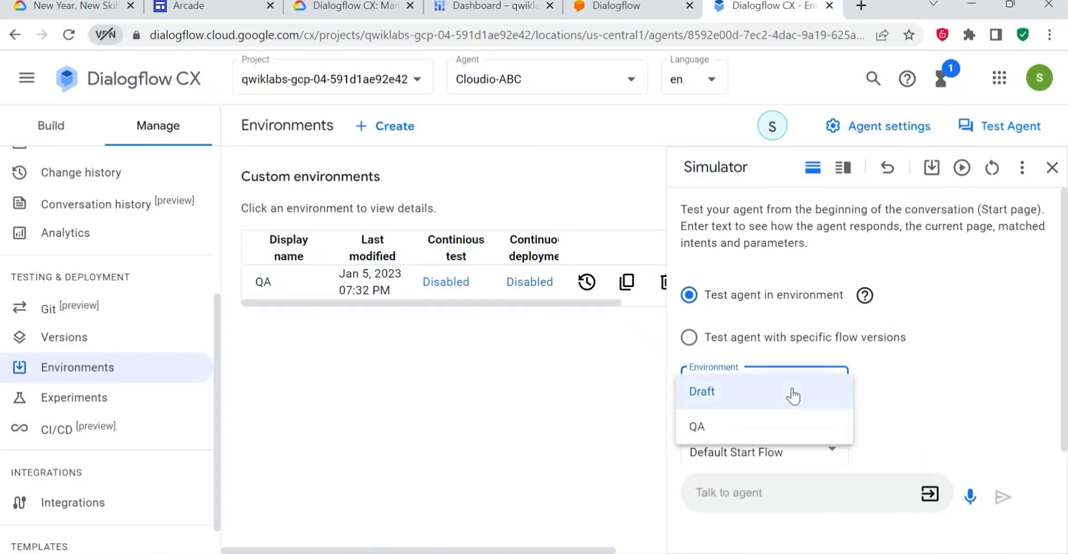
click(746, 431)
scroll(811, 450, down, 1)
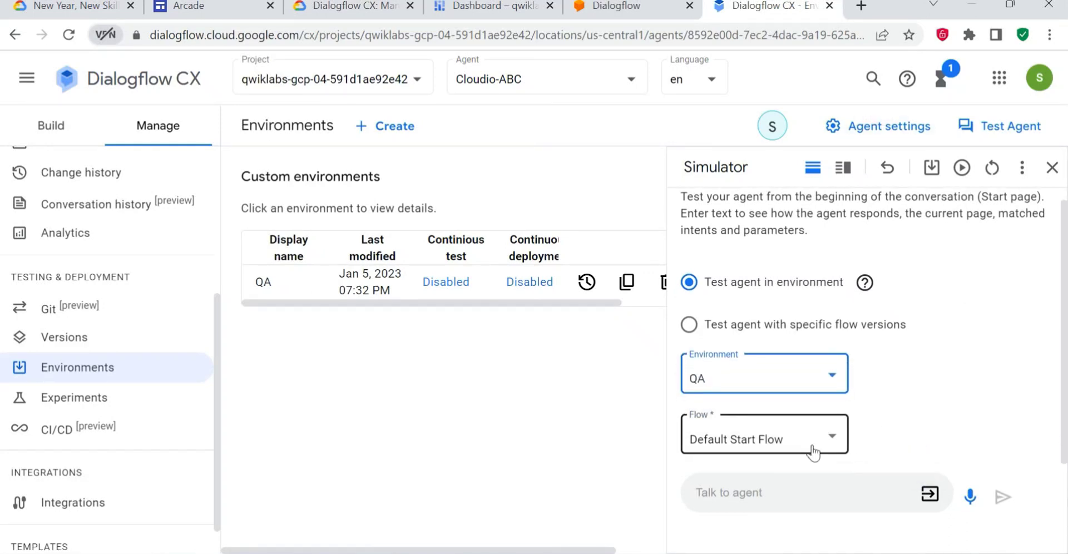
click(769, 437)
click(775, 437)
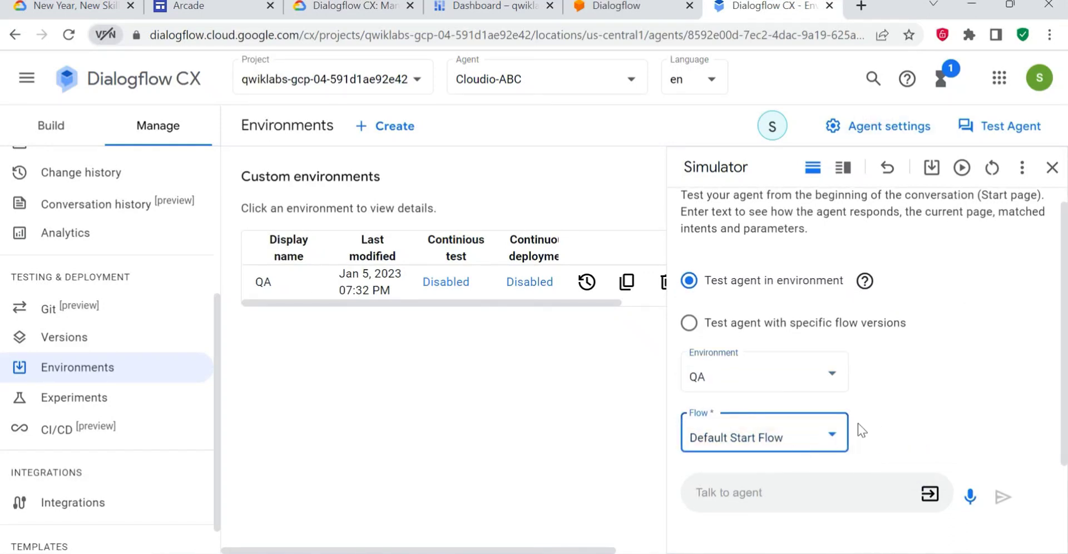
- Copy the phrase "i want to book a flight" from the lab instructions and send it to the agent in the simulator
click(345, 6)
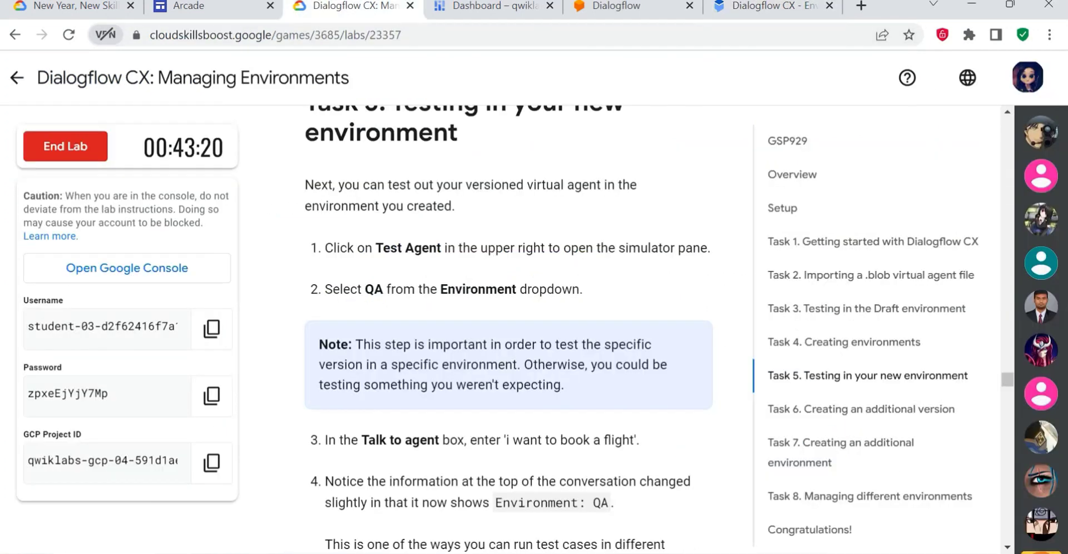
scroll(515, 392, up, 2)
scroll(526, 495, down, 3)
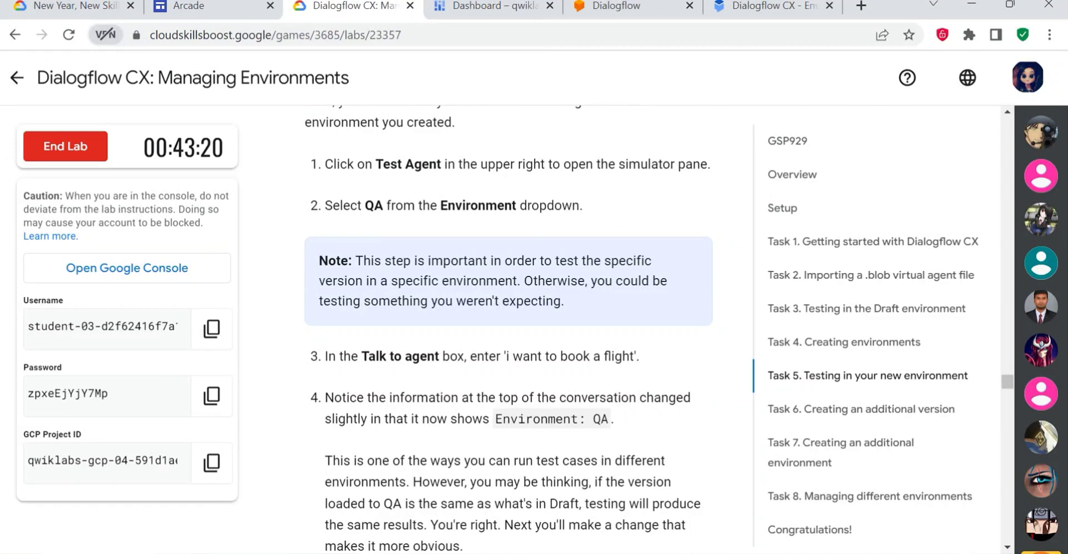
drag(506, 356, 630, 356)
key(ctrl+c)
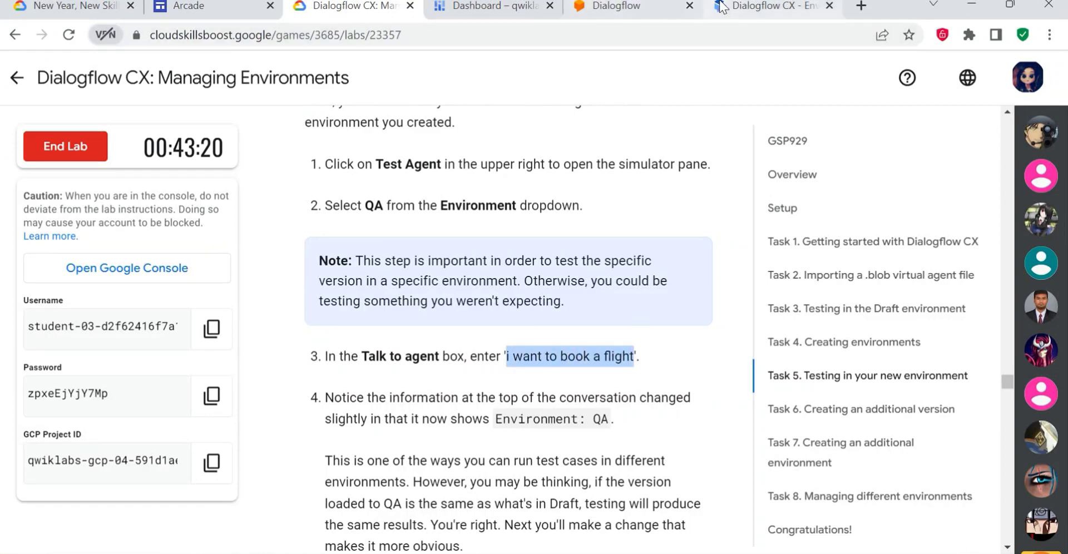
click(773, 6)
click(732, 500)
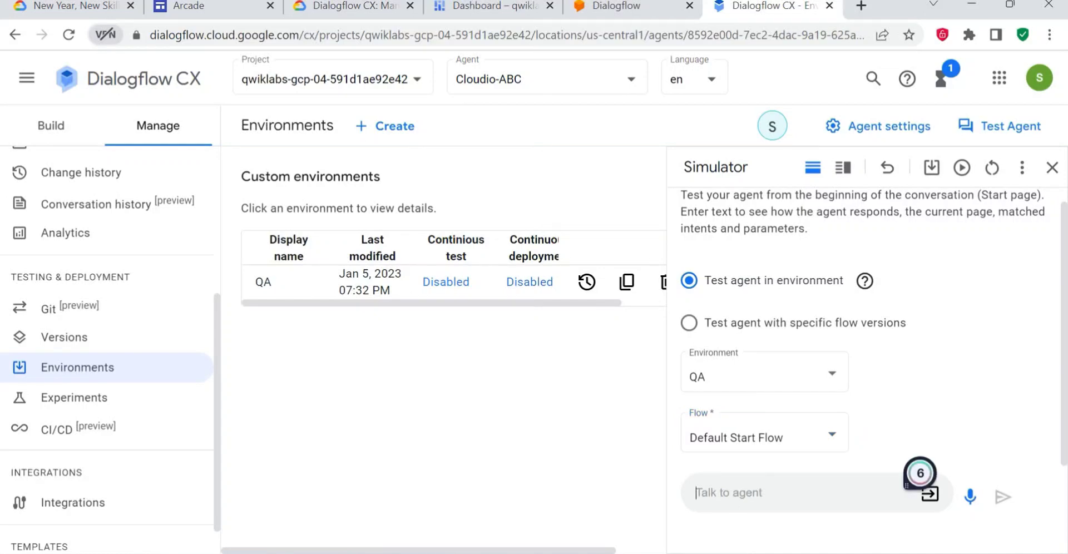
key(ctrl+v)
key(Return)
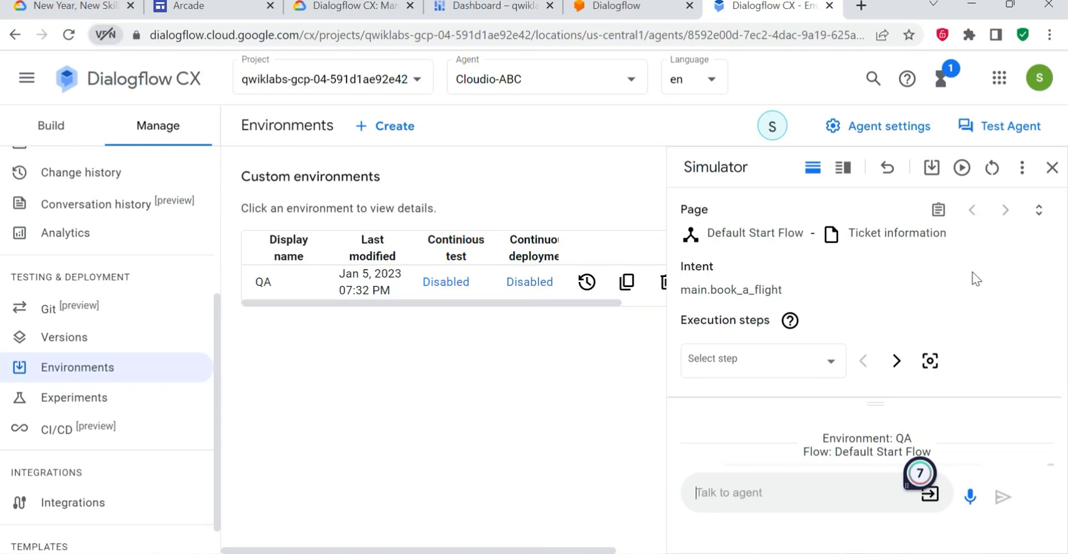
- Reveal the agent's reply in the simulator conversation and read the remaining Task 5 instructions
click(1039, 212)
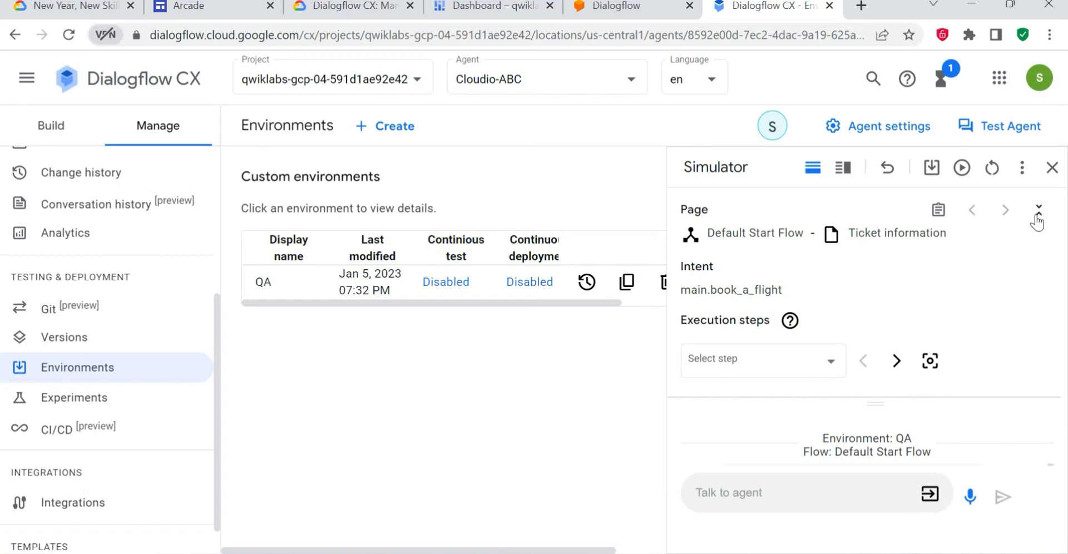
click(1038, 216)
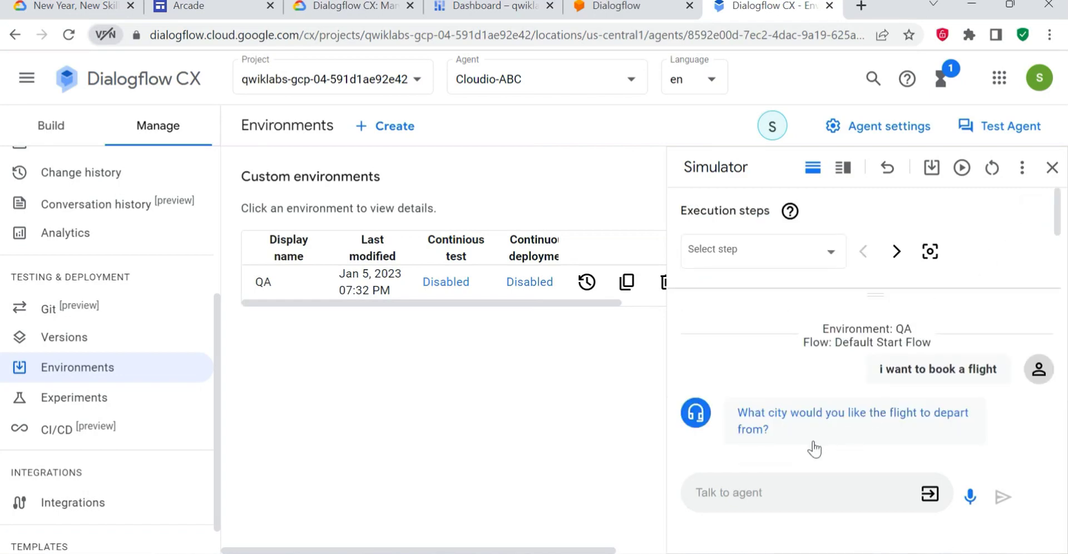
click(334, 6)
scroll(521, 407, down, 1)
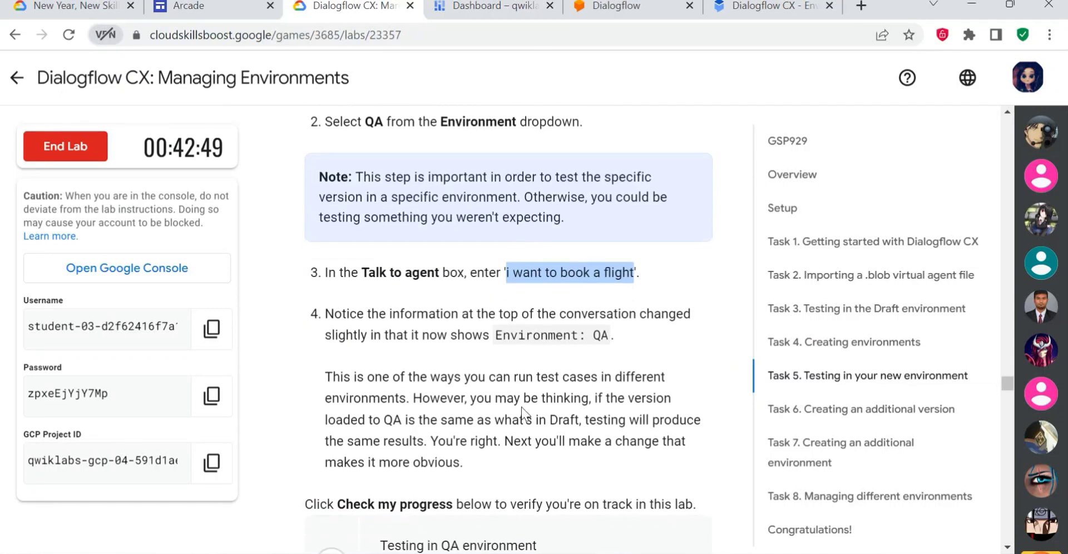
scroll(521, 406, down, 3)
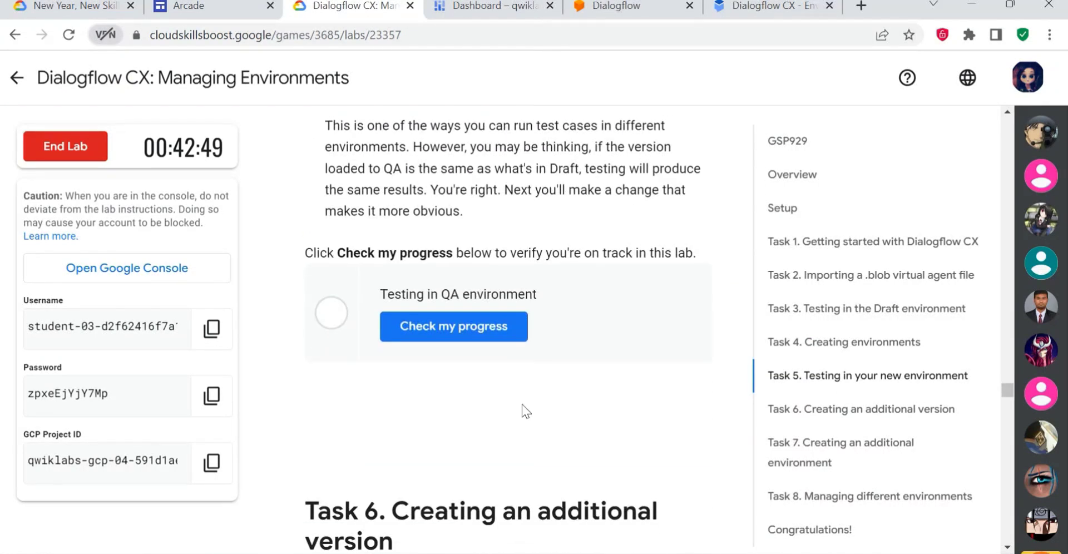
- Verify the environment and flow shown in the simulator conversation and run the lab's "Testing in QA environment" progress check
click(778, 4)
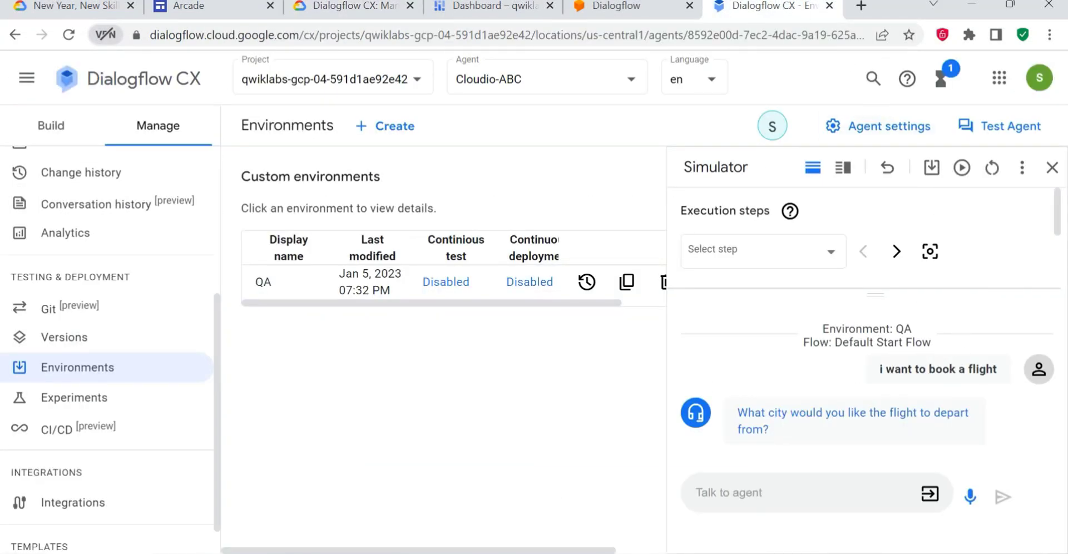
drag(915, 328, 801, 336)
click(795, 345)
drag(931, 342, 820, 330)
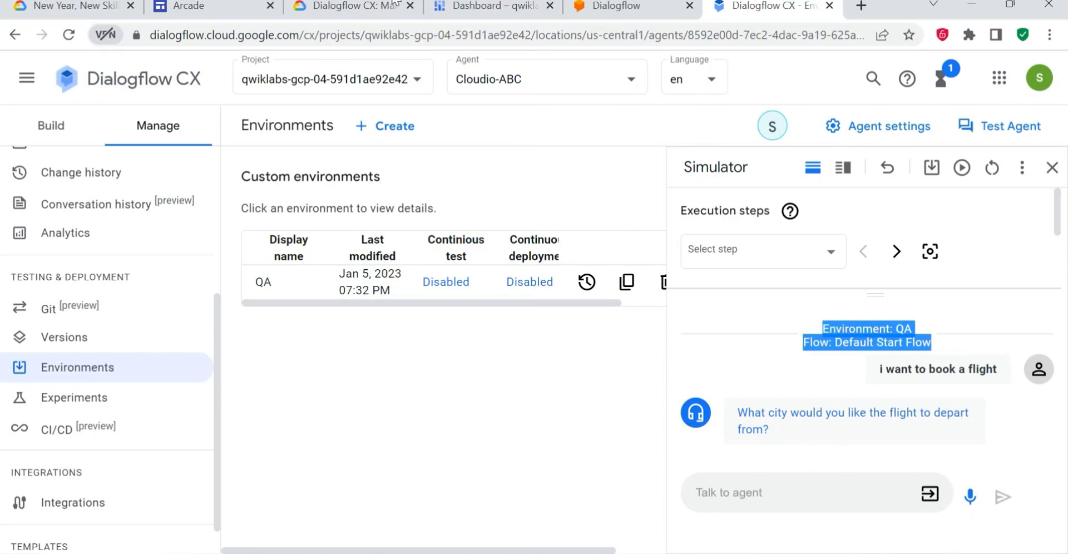
click(307, 6)
click(485, 335)
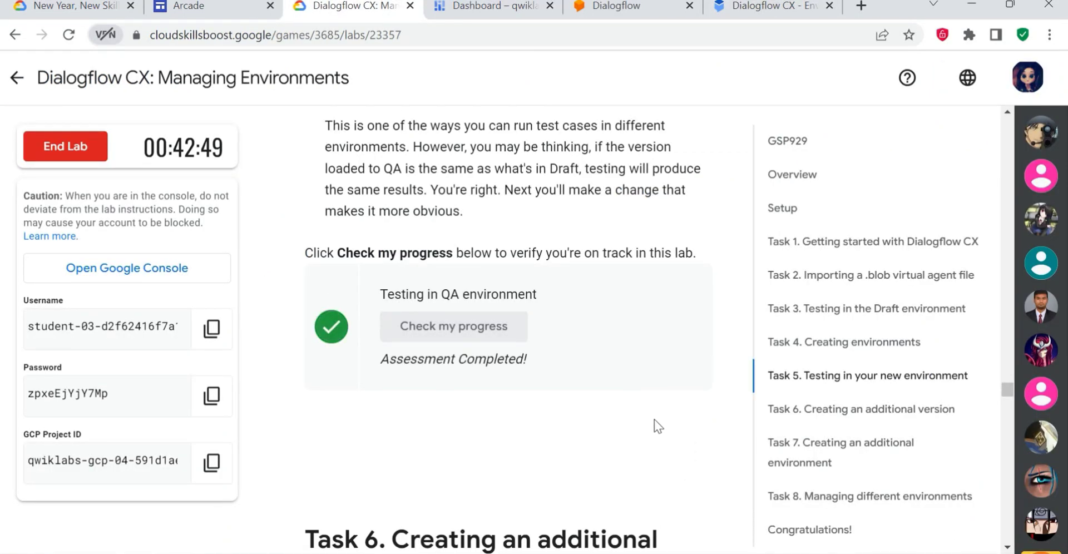
- Read the lab's Task 6 instructions on creating an additional version of the virtual agent
scroll(654, 423, down, 3)
scroll(628, 423, down, 1)
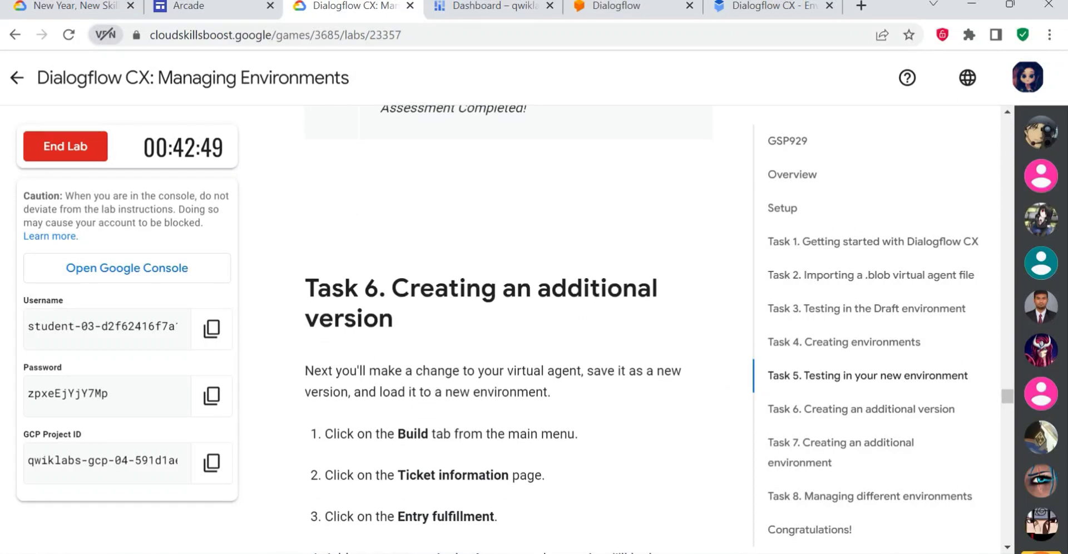
drag(418, 347, 306, 287)
click(458, 340)
scroll(516, 347, down, 1)
scroll(500, 379, up, 1)
scroll(459, 427, down, 2)
scroll(459, 427, down, 2)
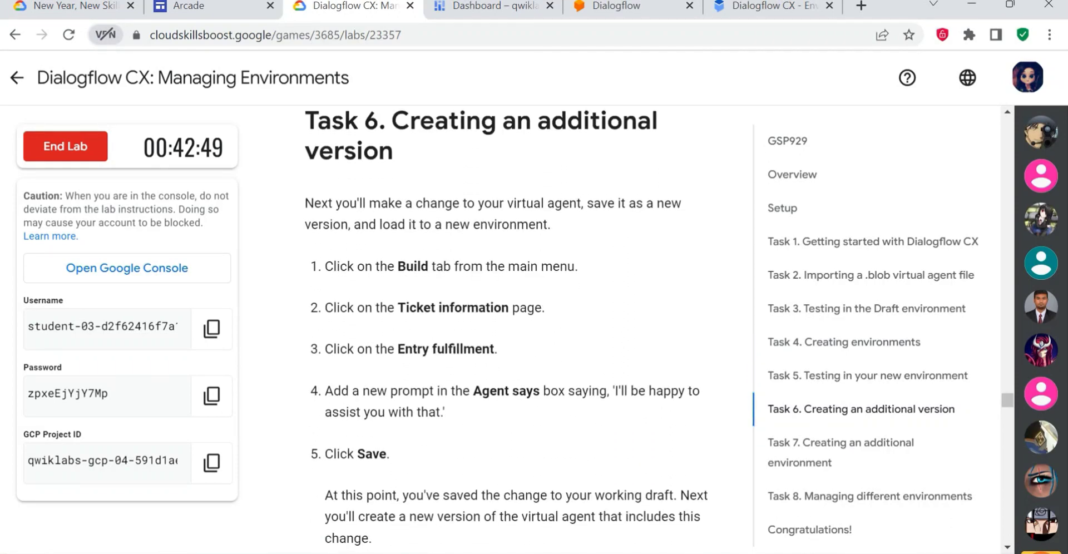
scroll(496, 288, down, 3)
scroll(476, 262, up, 2)
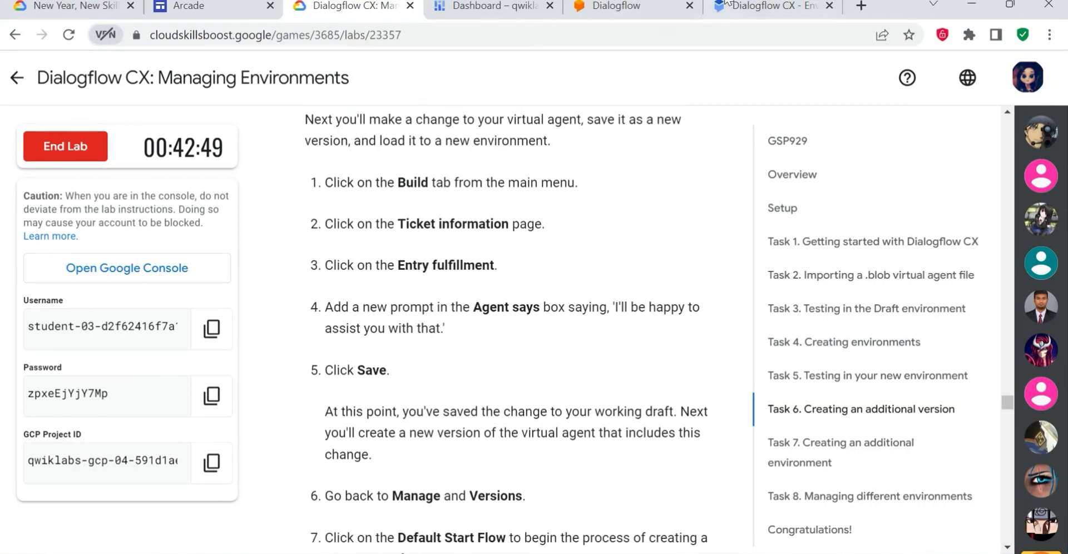
- Open the Default Start Flow in the agent's build view and recheck the Task 6 instructions
click(739, 5)
click(63, 125)
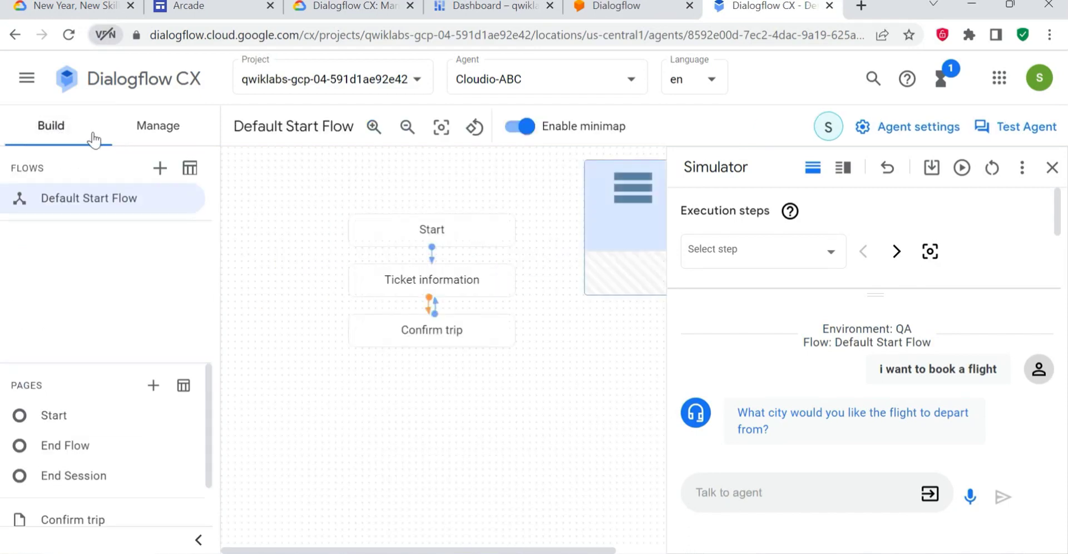
click(354, 6)
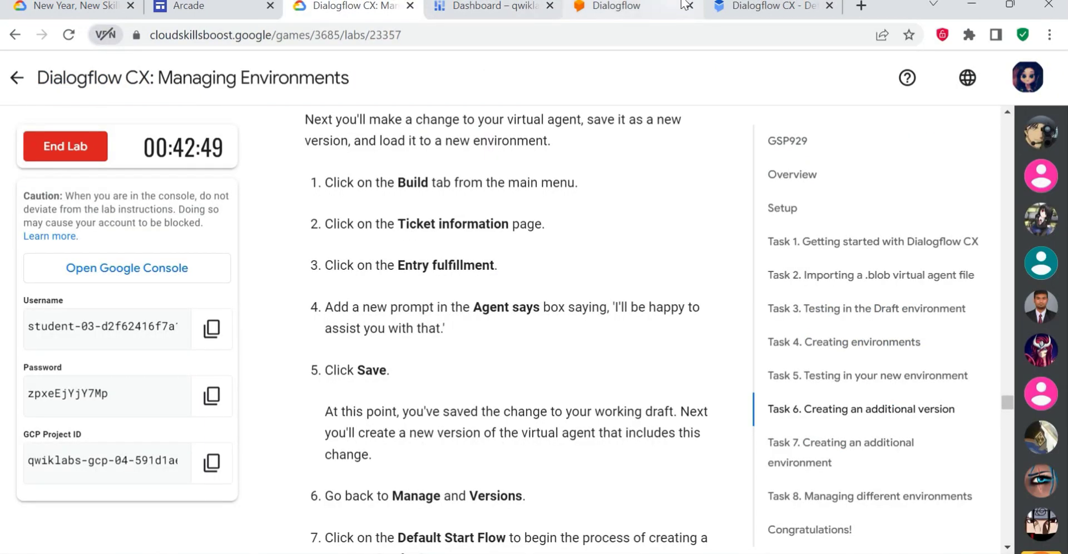
- Close the simulator and open the Ticket information page's entry fulfillment for editing
click(767, 7)
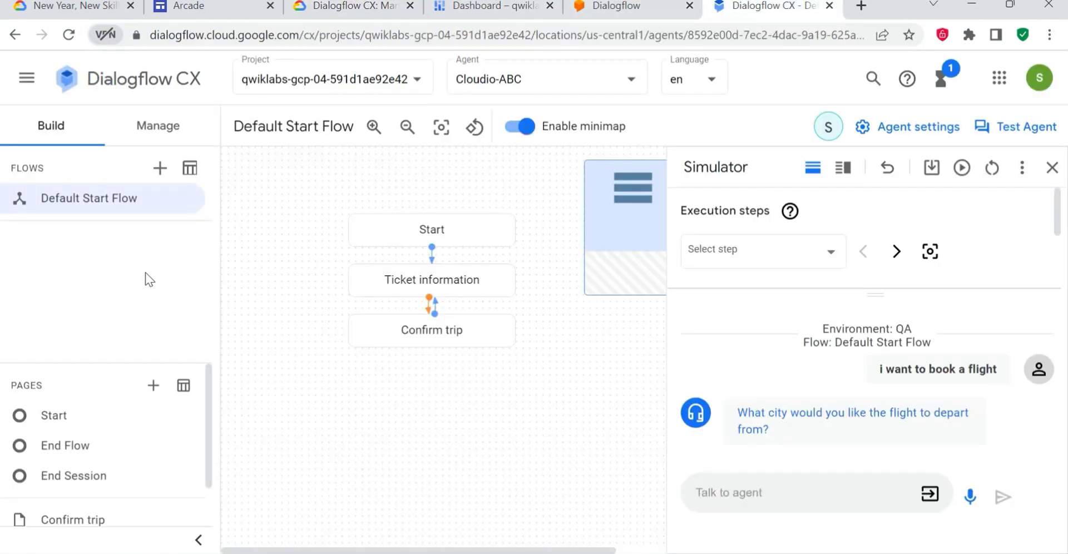
click(446, 293)
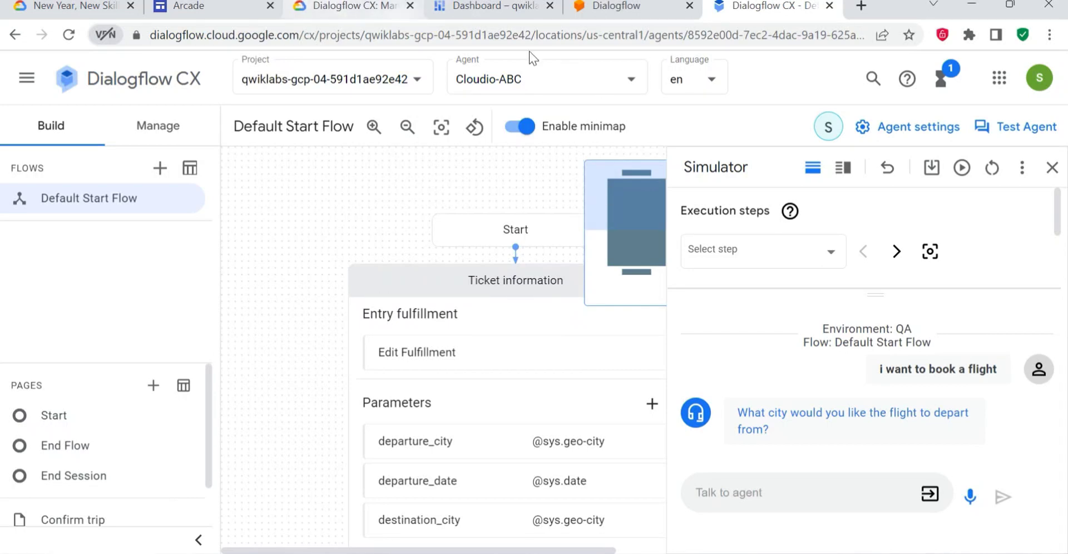
click(1052, 167)
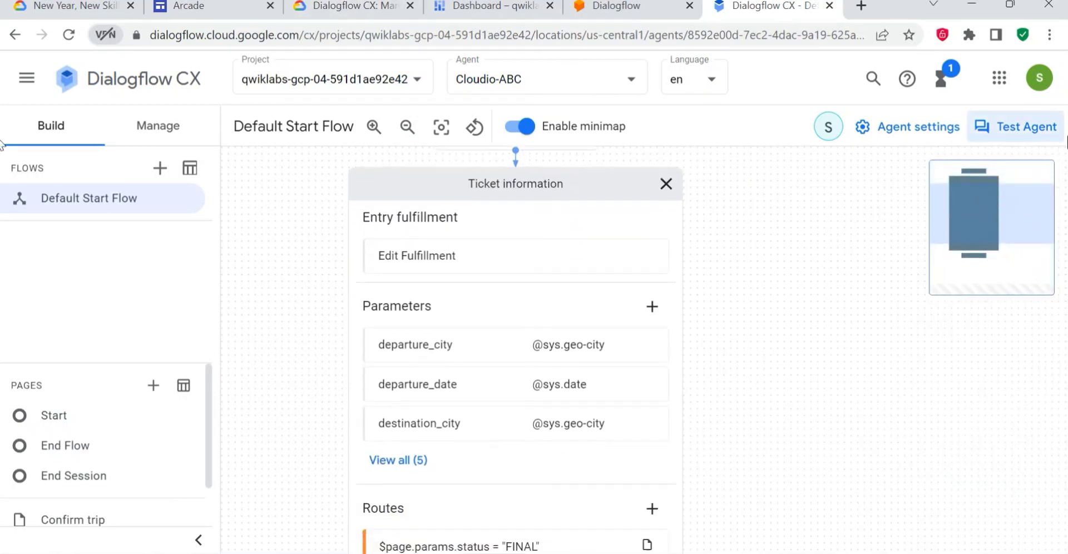
scroll(400, 248, down, 1)
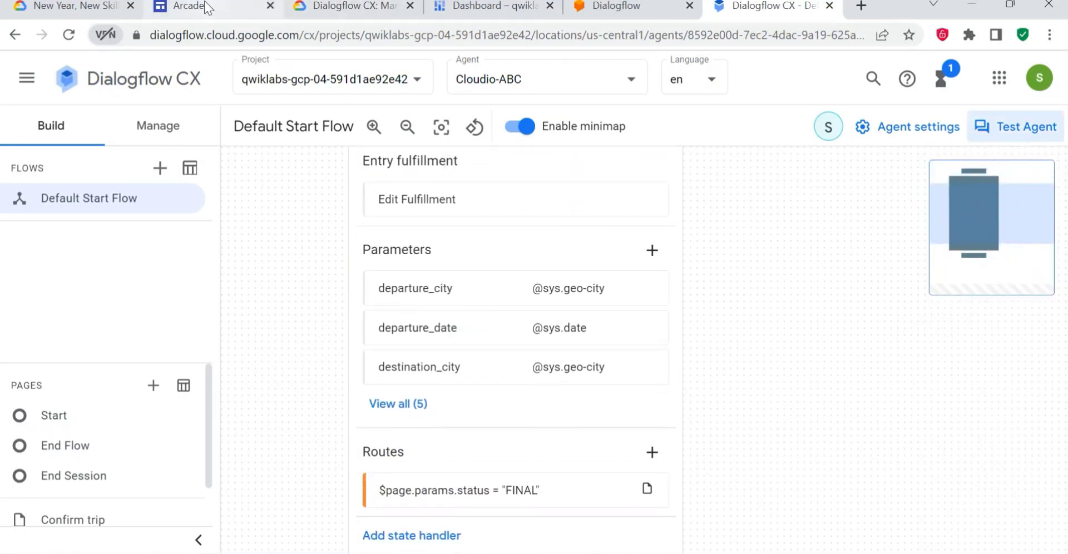
click(354, 8)
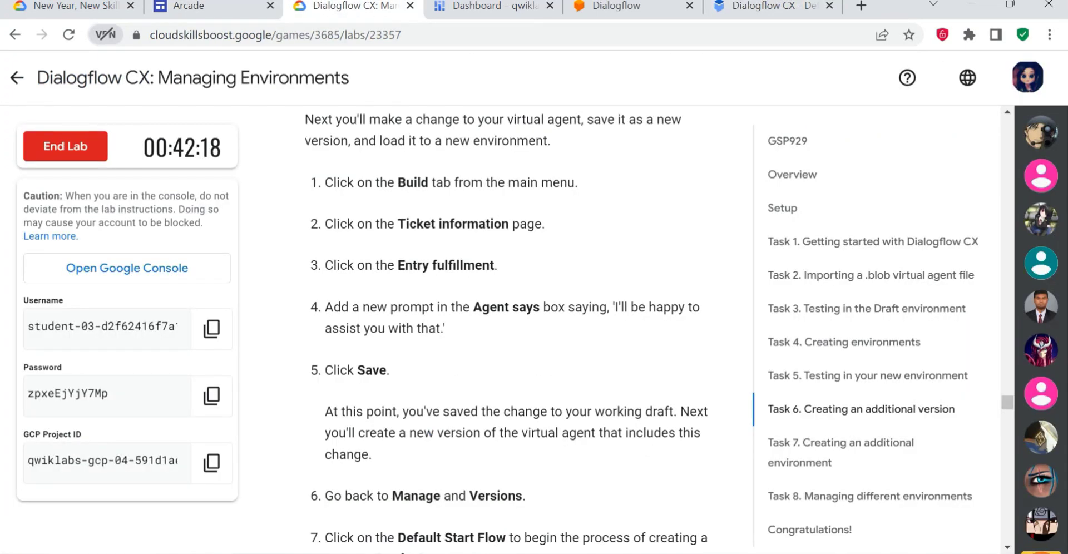
click(770, 7)
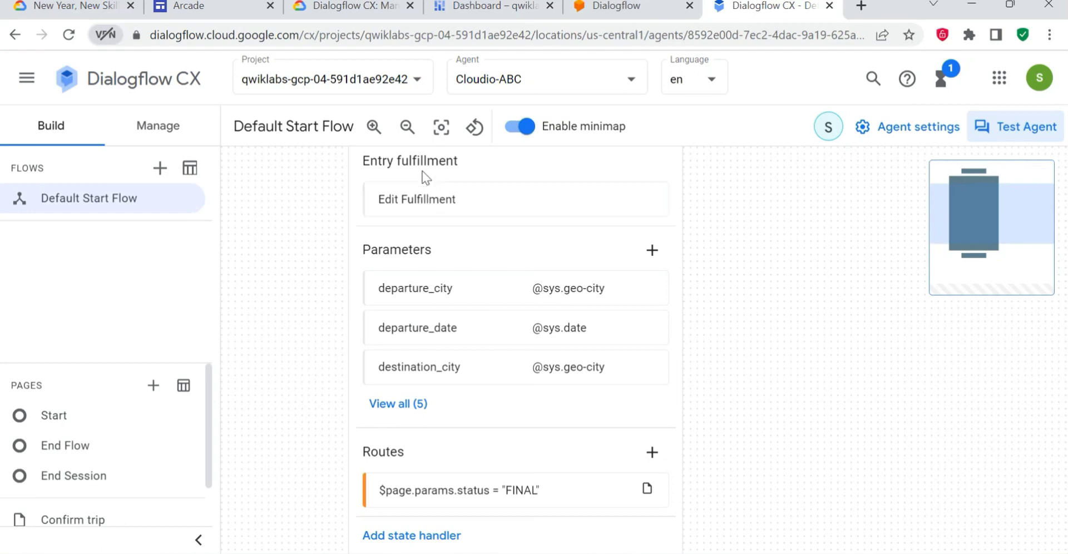
click(428, 204)
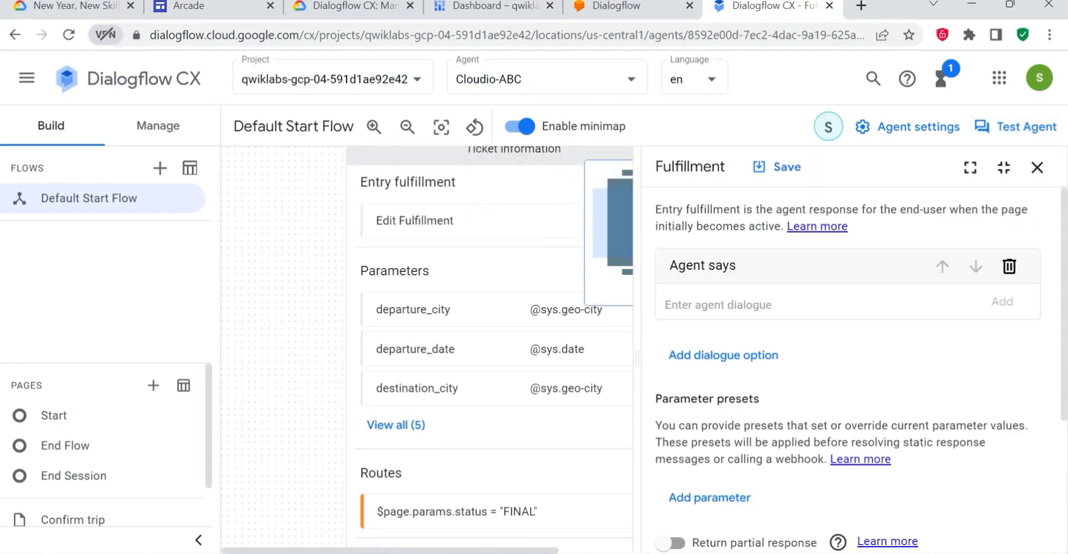
- Copy the prompt from the lab instructions and add "I'll be happy to assist you with that" as agent dialogue without the surrounding quotes
click(335, 8)
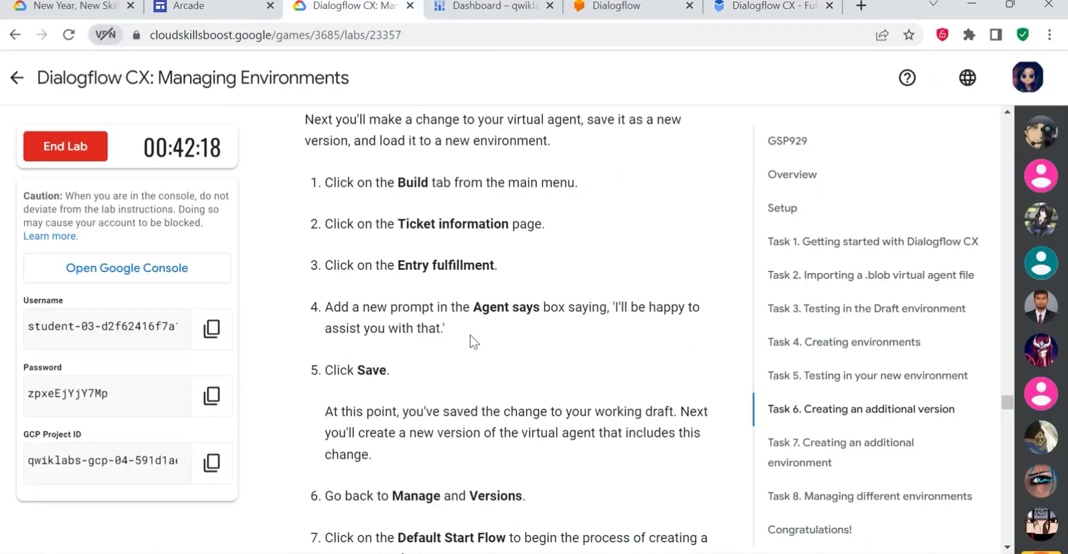
drag(489, 306, 652, 337)
key(ctrl+c)
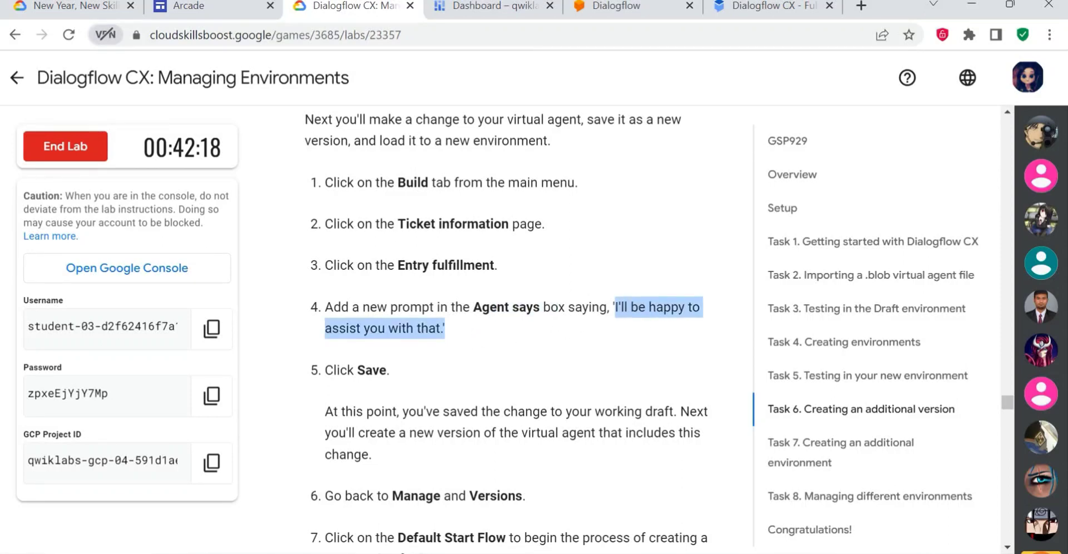
click(614, 308)
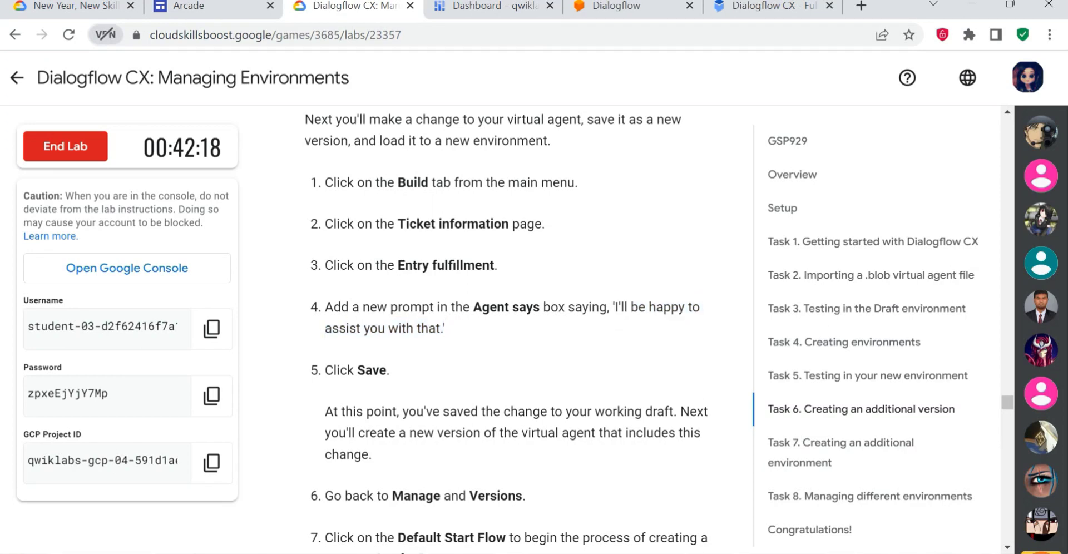
drag(614, 307, 428, 329)
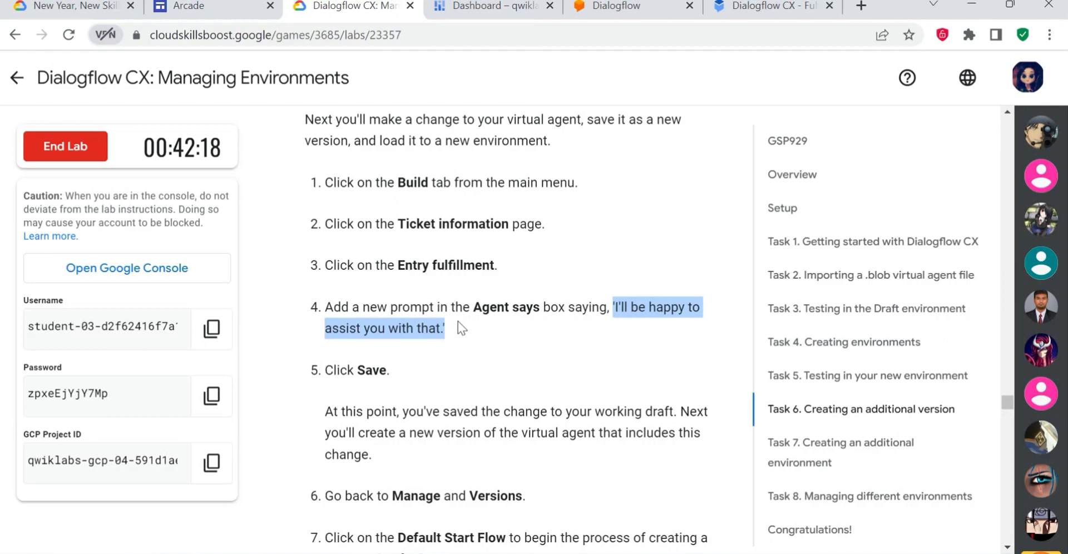
click(773, 6)
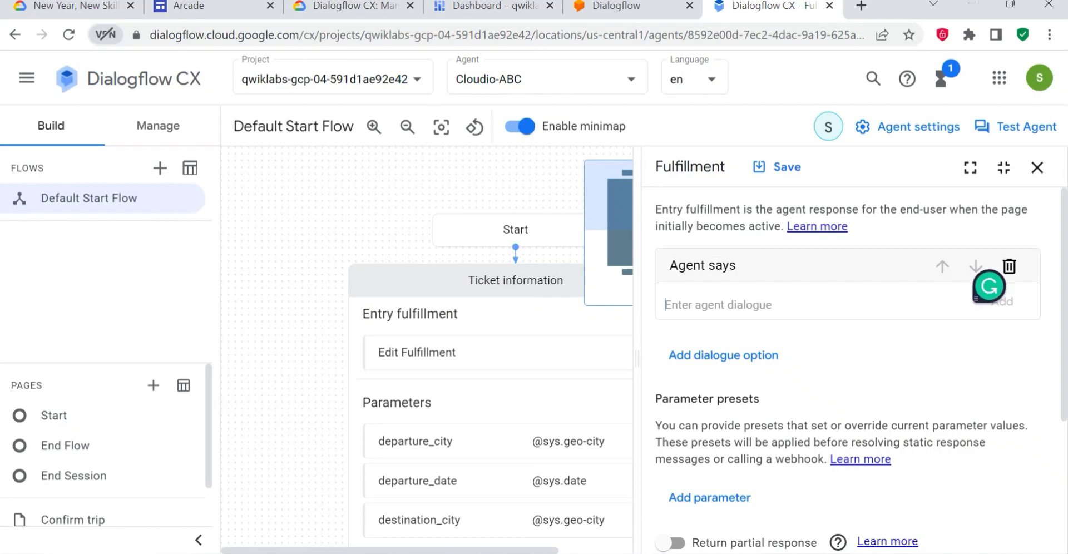
key(ctrl+v)
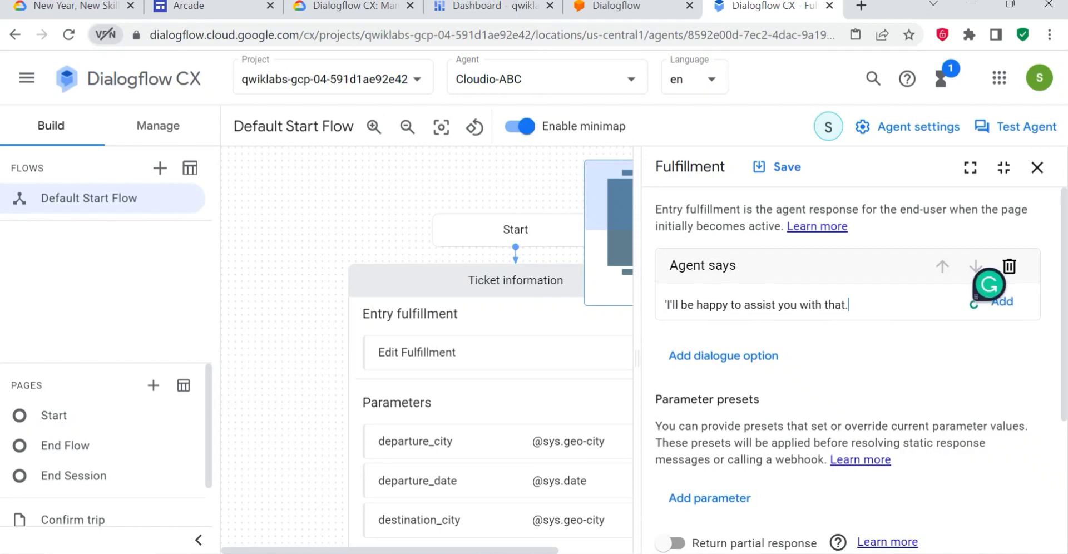
key(BackSpace)
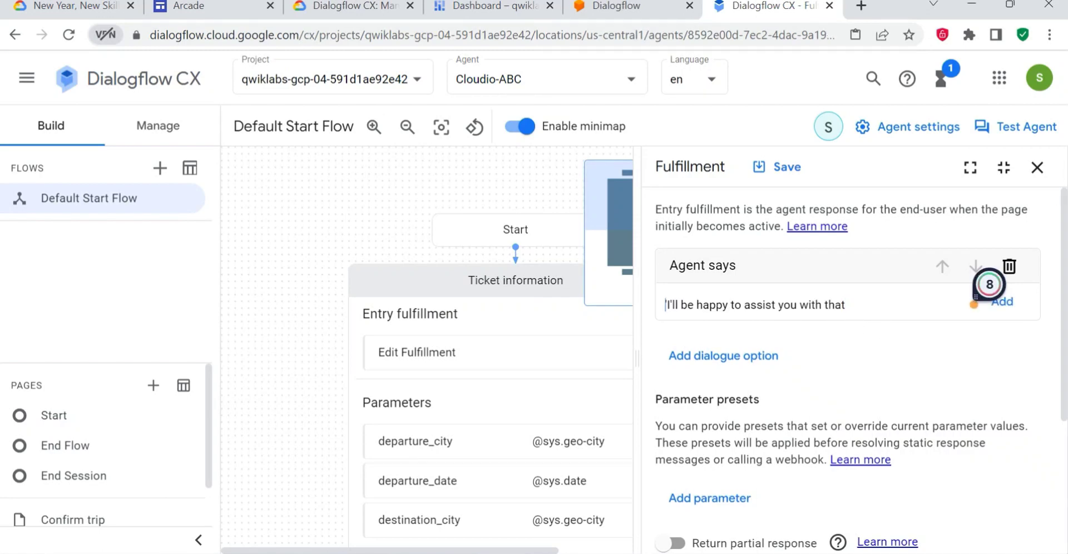
key(BackSpace)
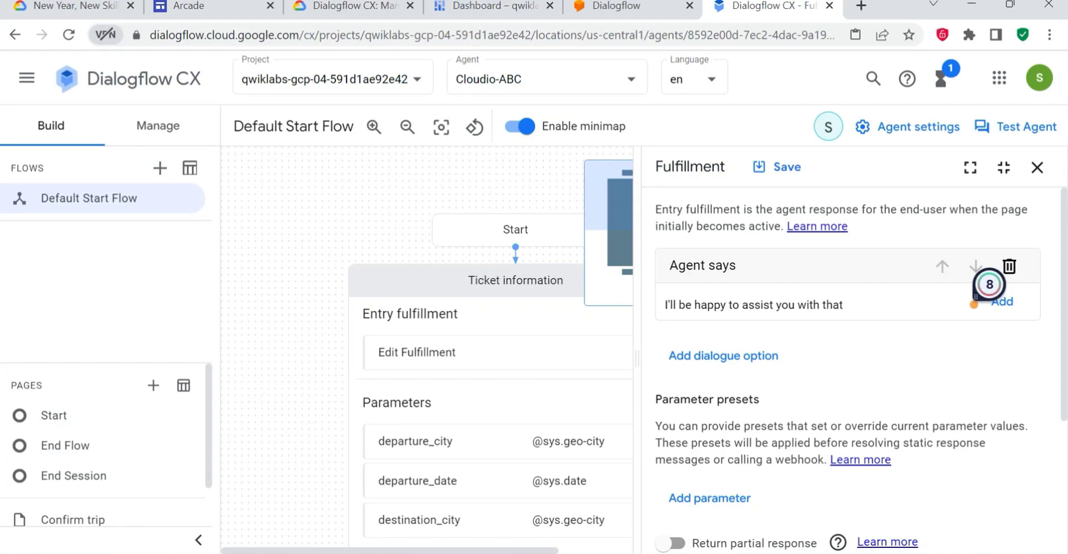
click(1003, 303)
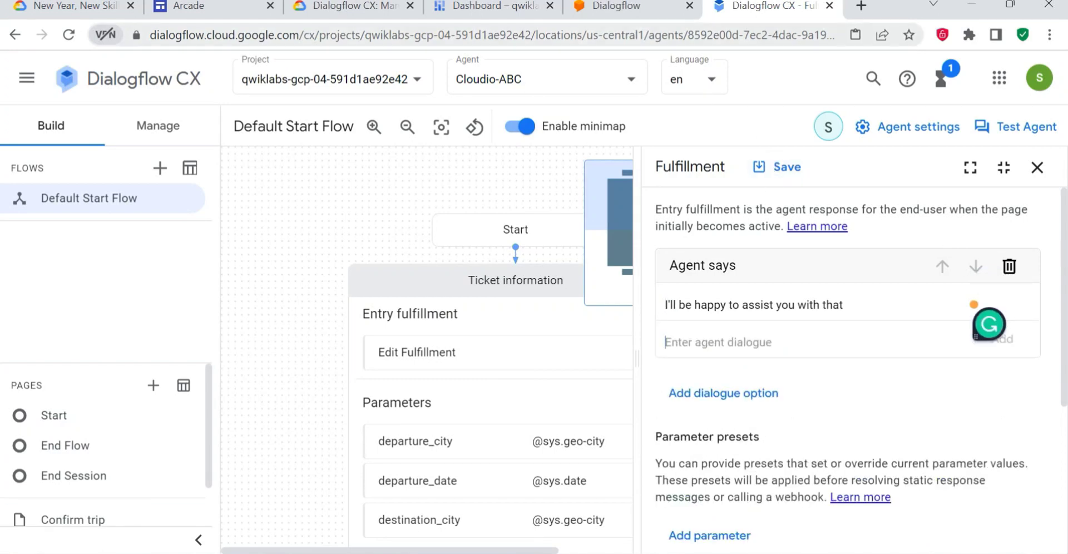
- Check the lab's next instruction, save the Ticket information entry fulfillment and close its editor
click(333, 8)
scroll(488, 381, down, 5)
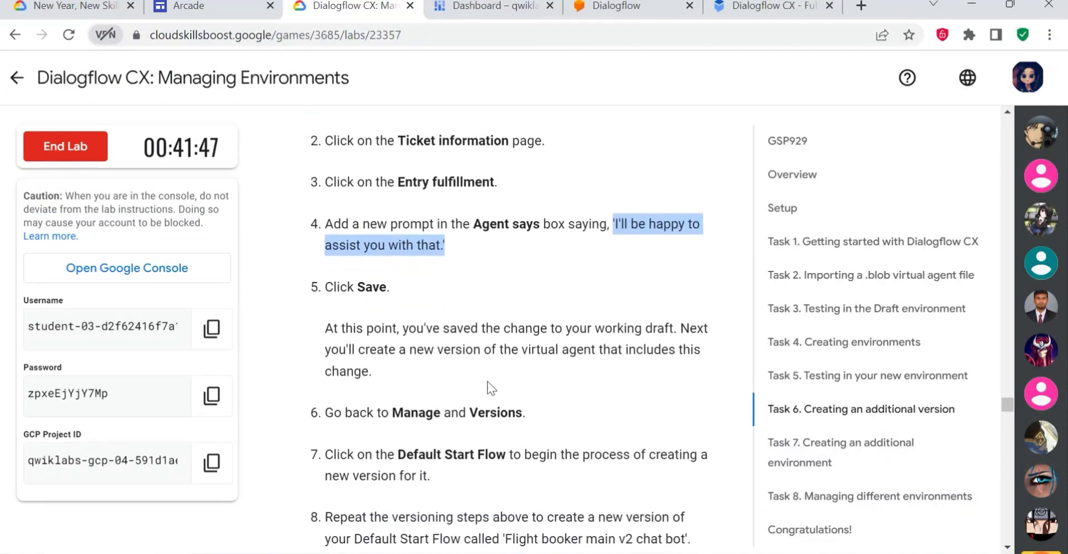
click(774, 6)
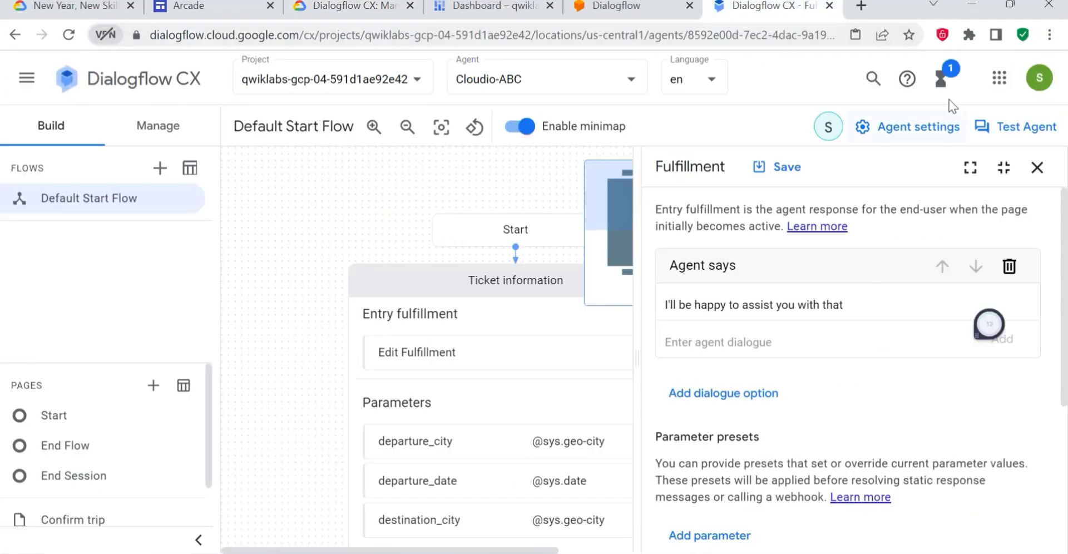
click(776, 167)
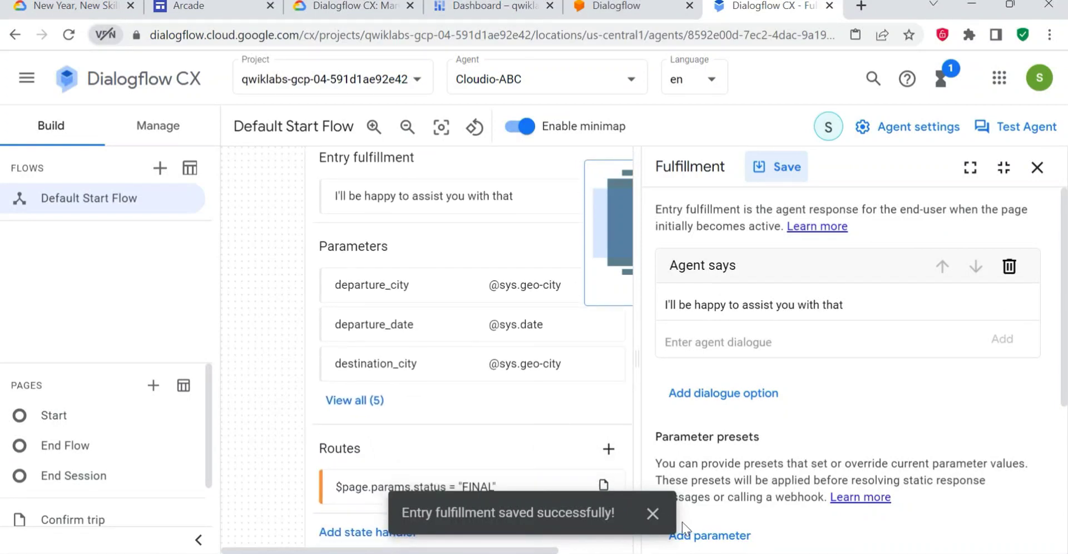
click(652, 513)
click(1039, 173)
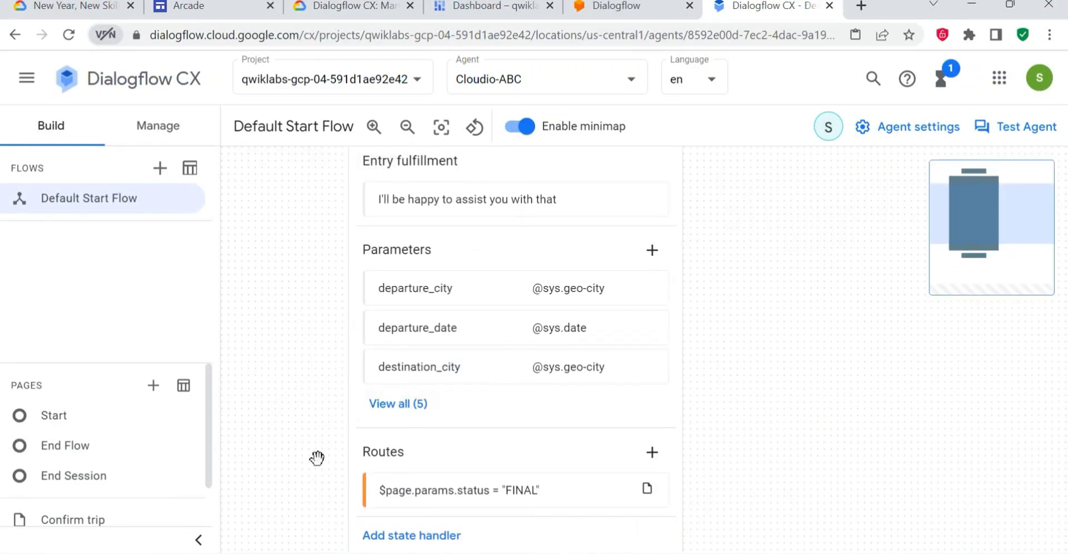
- Open the list of flow versions for the agent and read the lab's remaining Task 6 instructions
scroll(128, 439, down, 1)
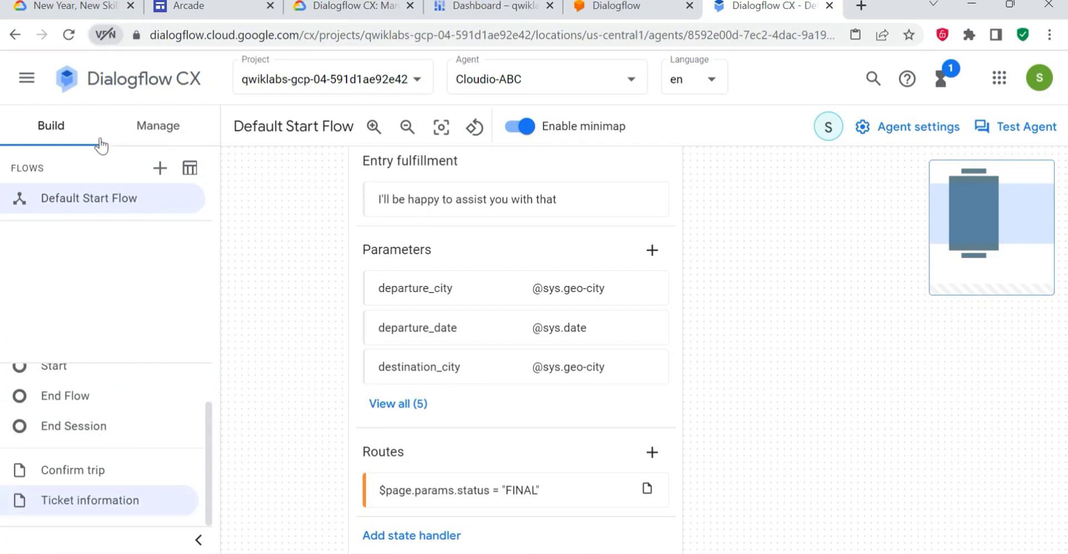
click(155, 125)
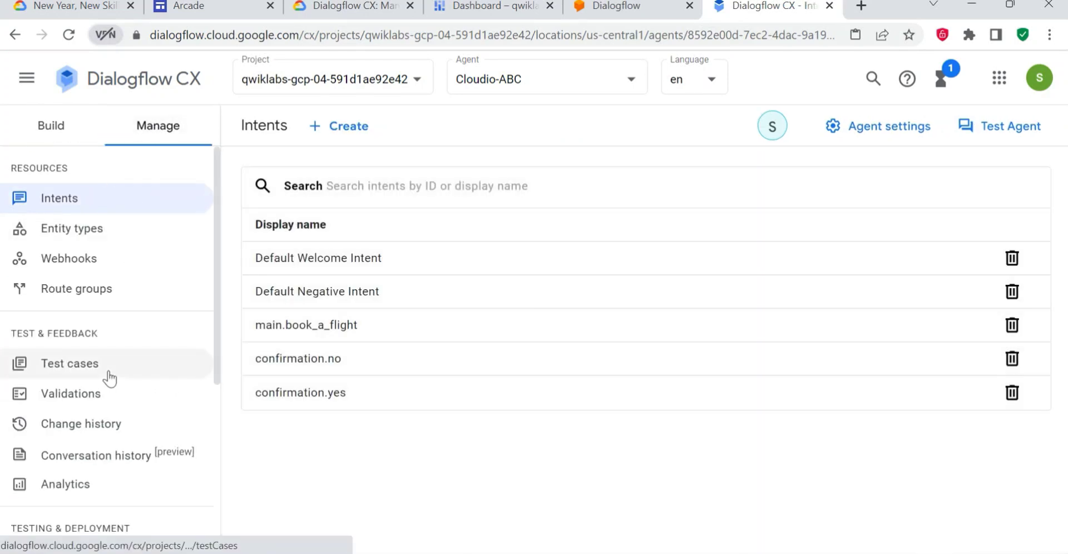
scroll(106, 384, down, 3)
scroll(104, 455, down, 2)
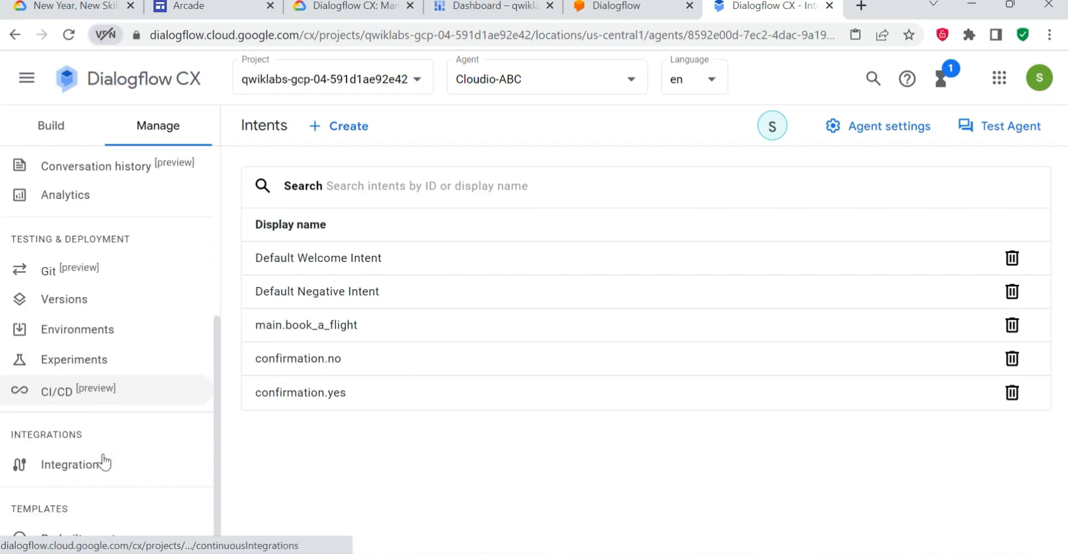
click(353, 7)
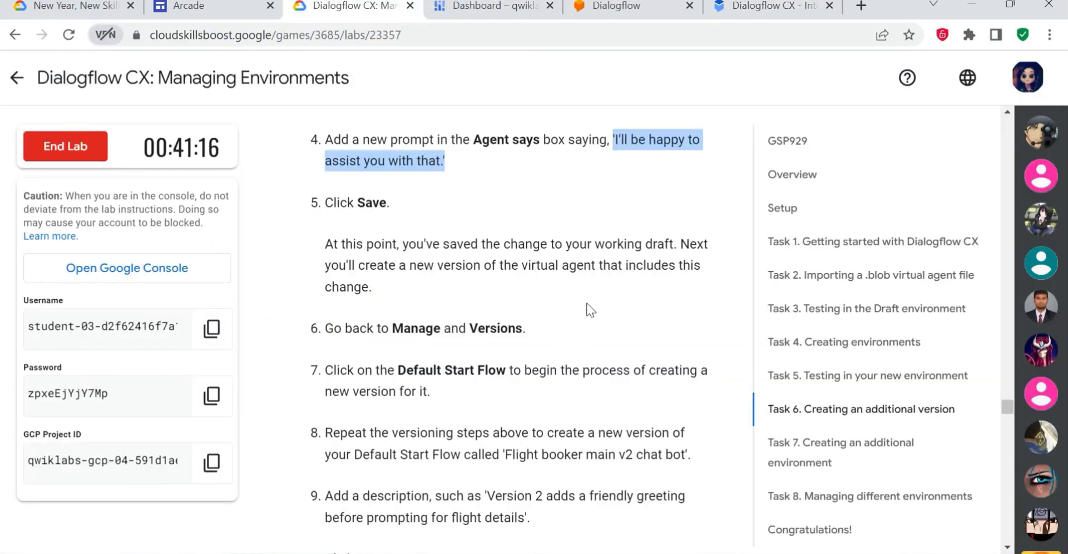
scroll(522, 388, down, 2)
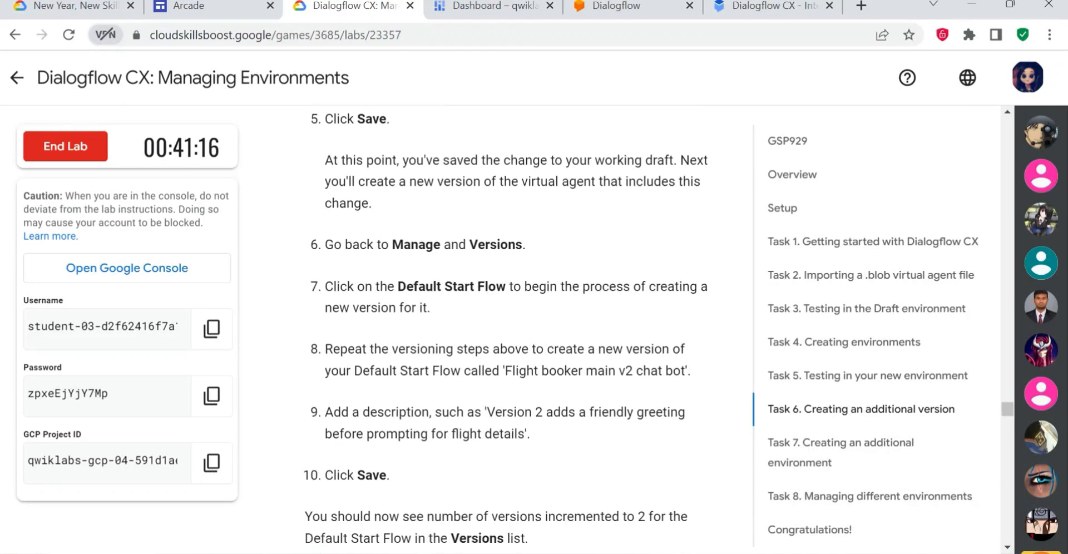
scroll(523, 389, down, 2)
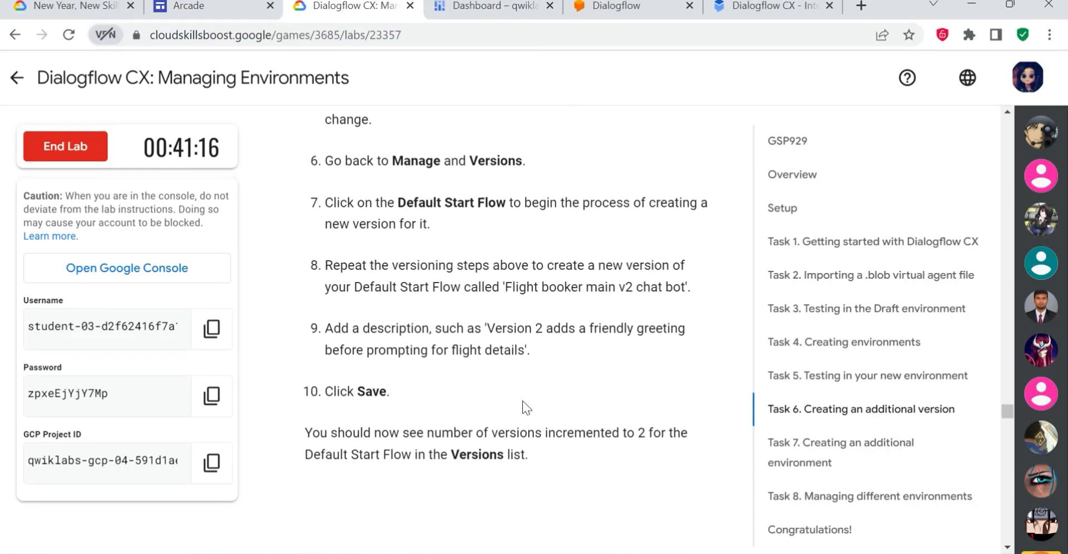
click(741, 5)
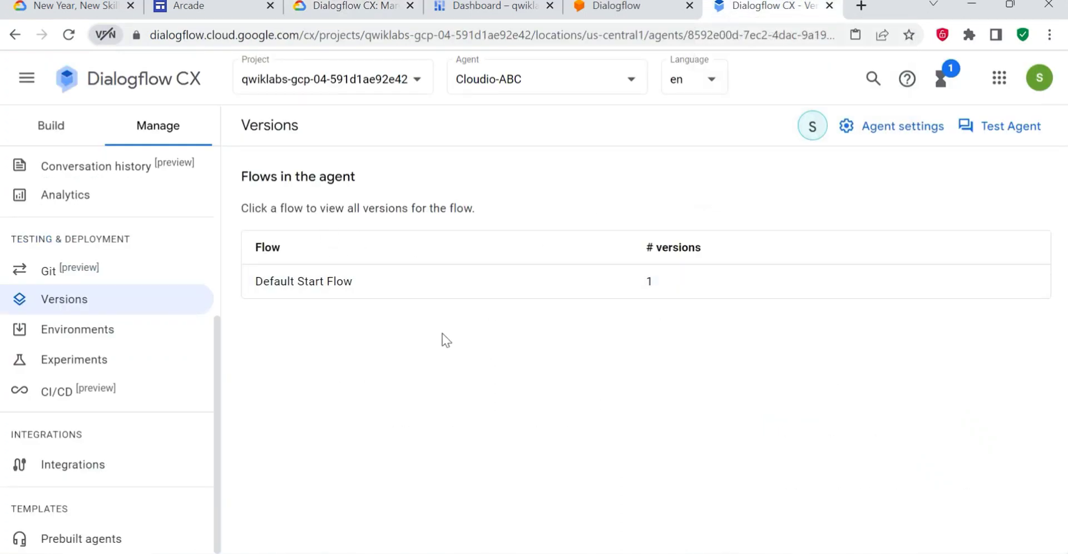
- Start a new version of the Default Start Flow with the display name "Flight booker main v2 chat bot" from the lab instructions
click(307, 285)
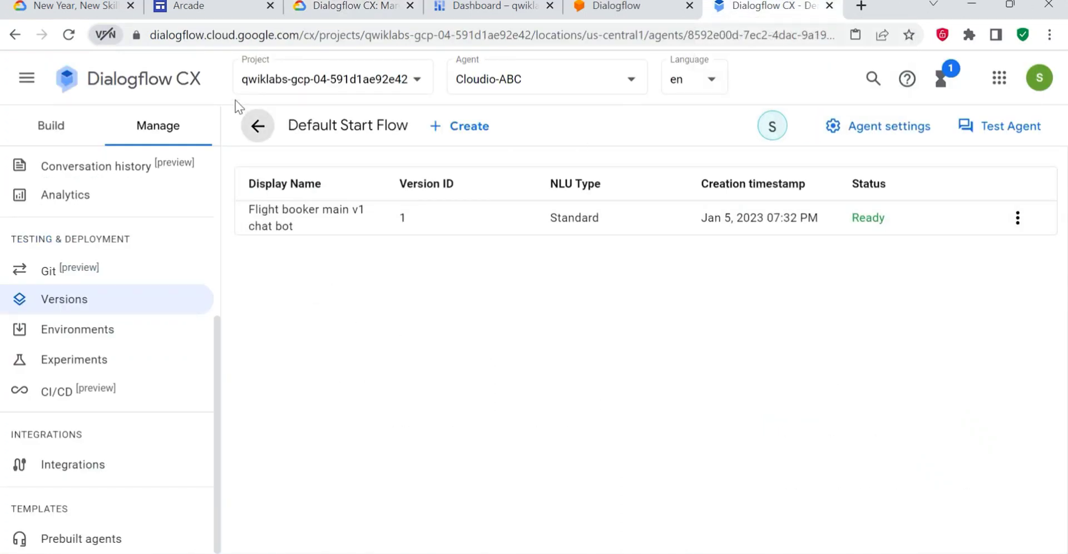
click(254, 123)
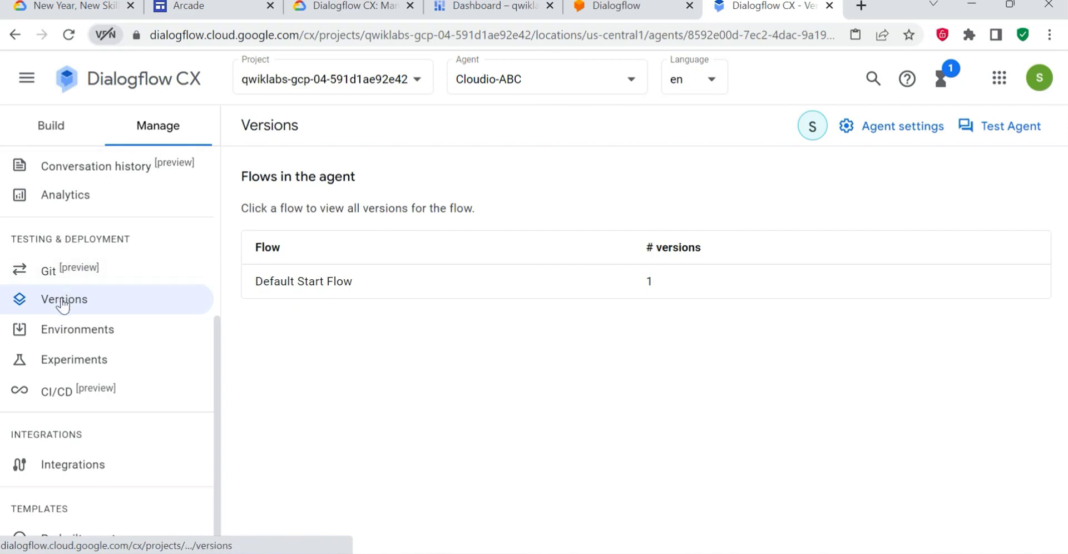
click(279, 295)
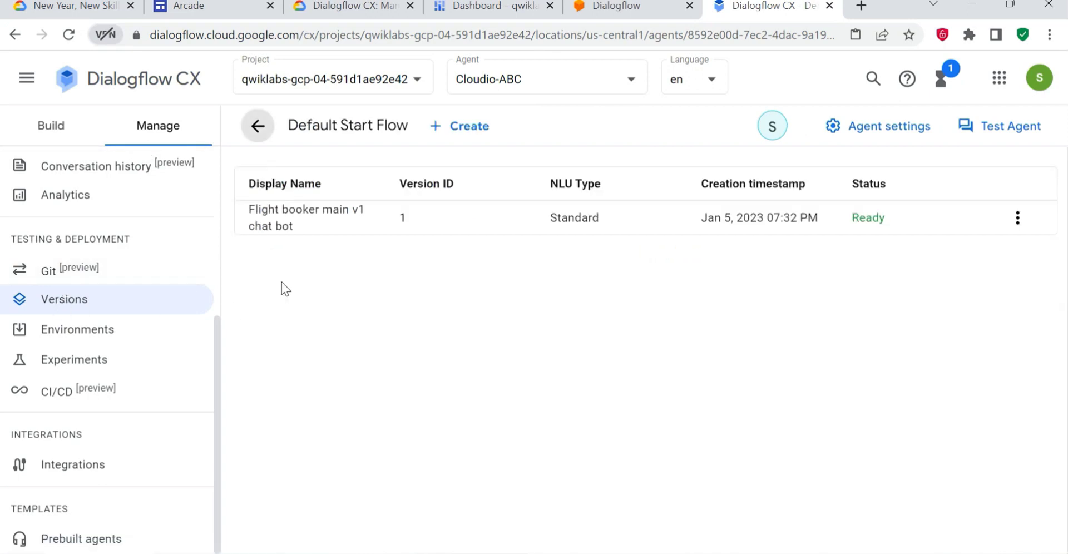
click(453, 125)
click(340, 187)
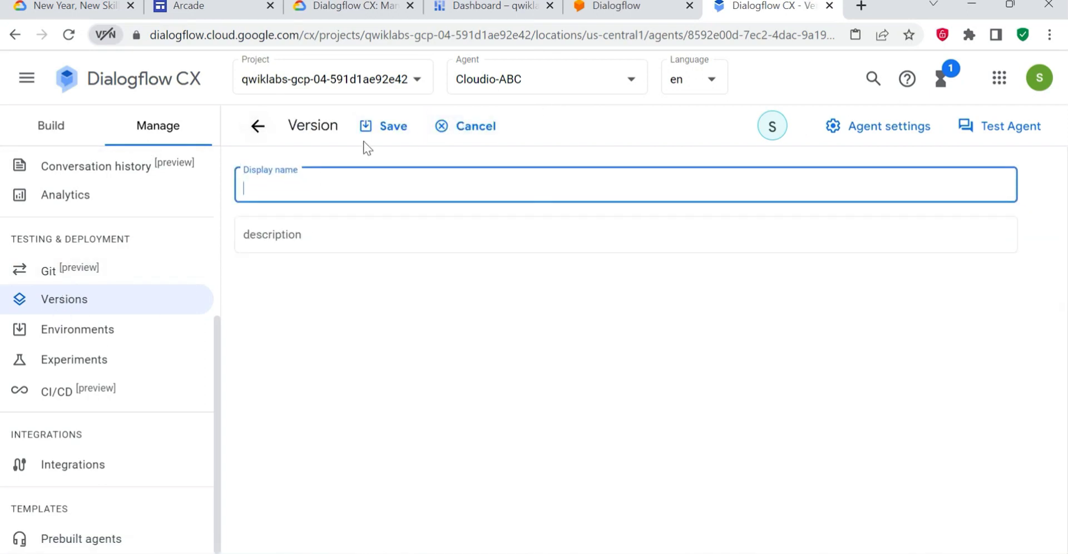
click(345, 7)
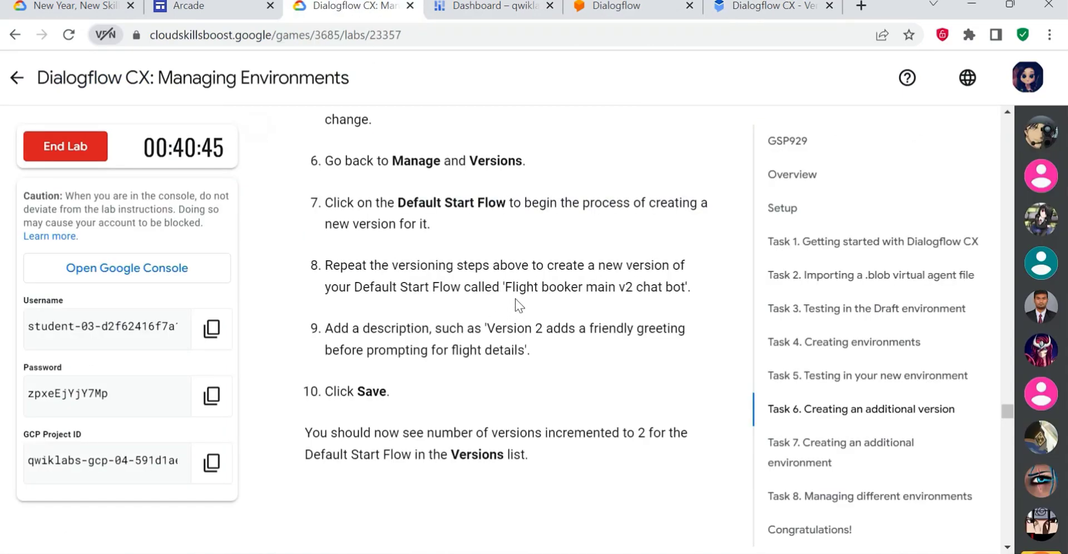
drag(685, 287, 505, 287)
key(ctrl+c)
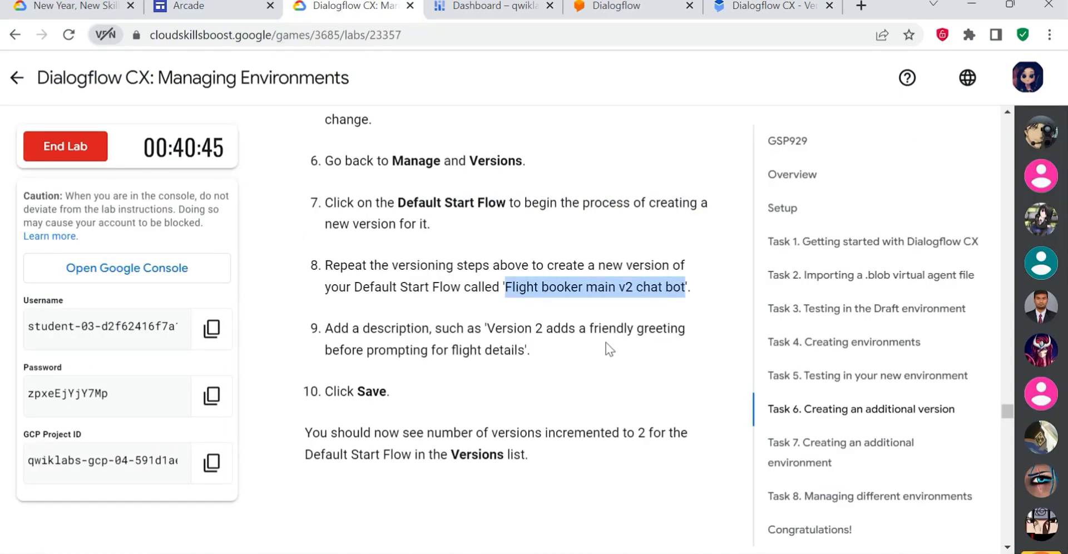
click(748, 6)
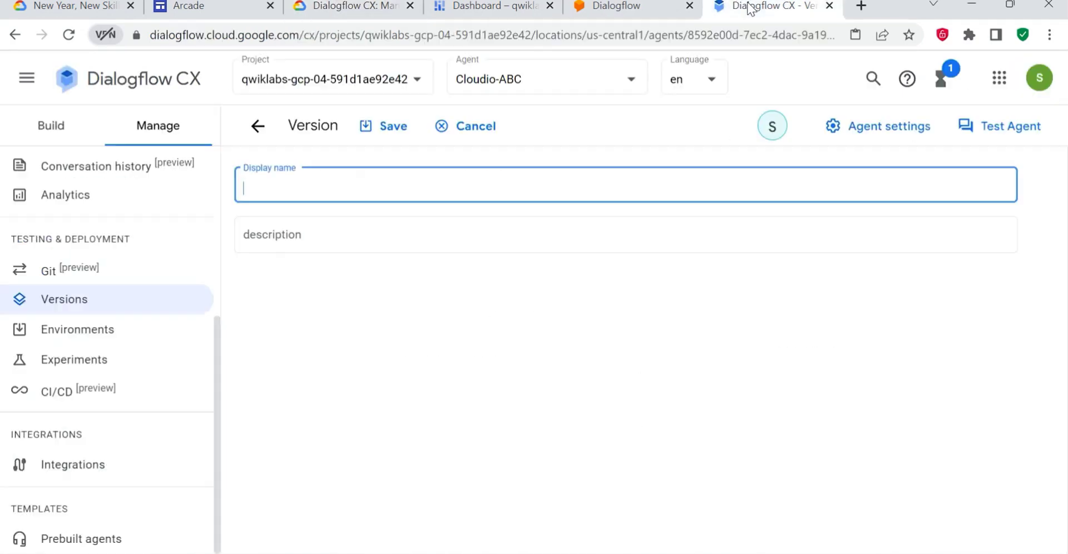
key(ctrl+v)
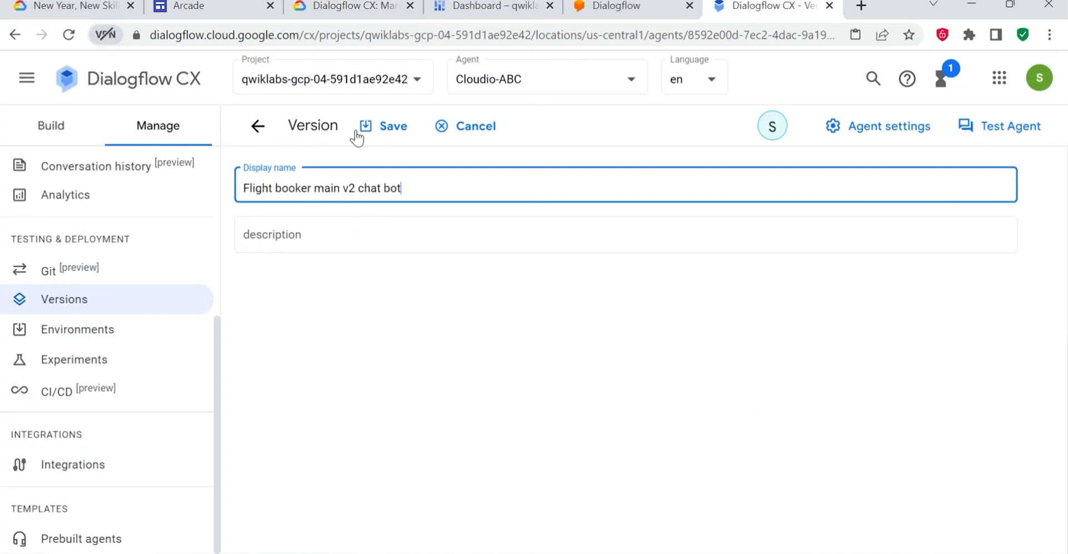
- Copy the lab's description "Version 2 adds a friendly greeting before prompting for flight details" into the version without quotes and save it
click(322, 7)
drag(485, 328, 545, 353)
key(ctrl+c)
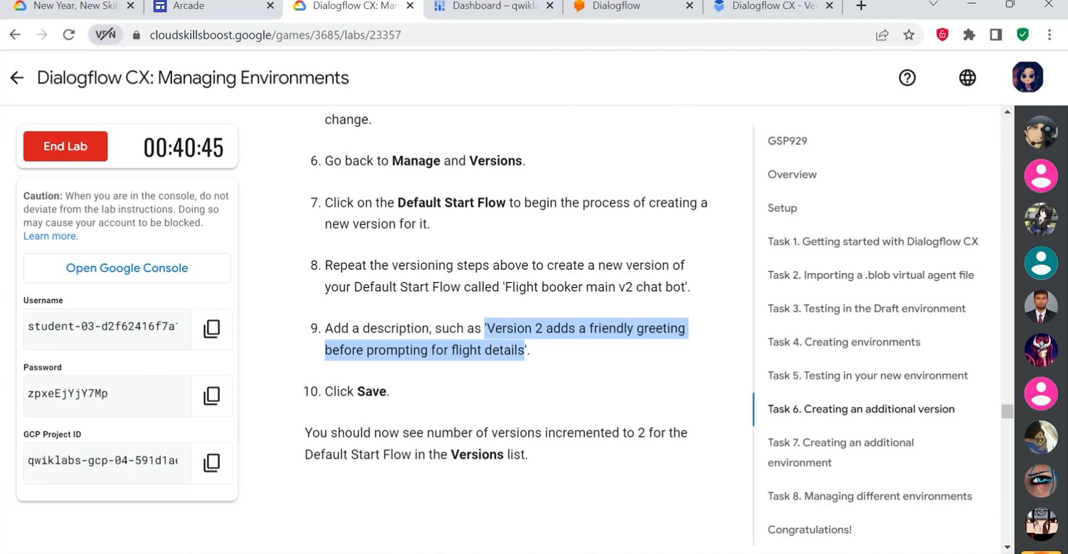
click(748, 7)
click(325, 224)
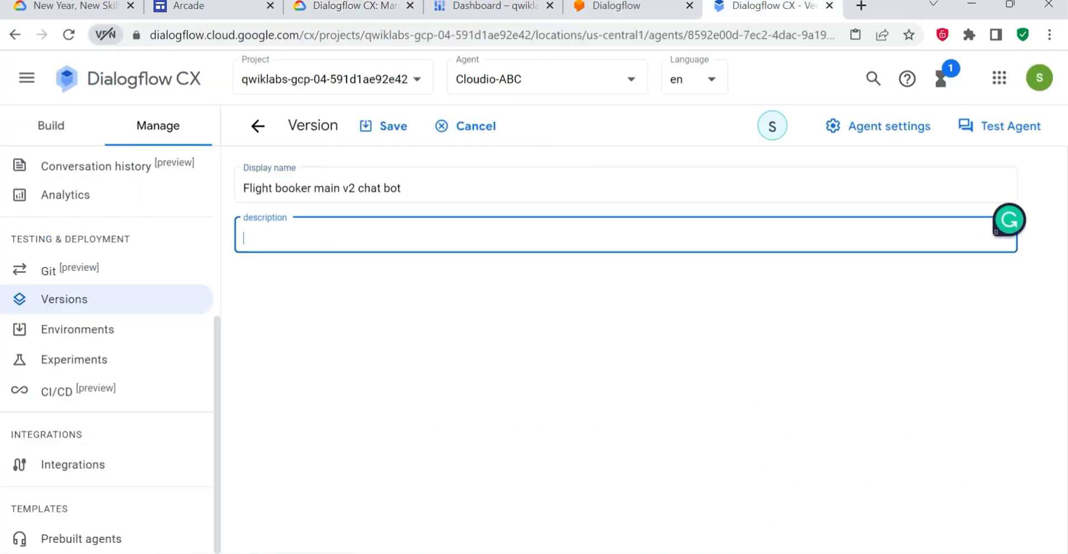
key(ctrl+v)
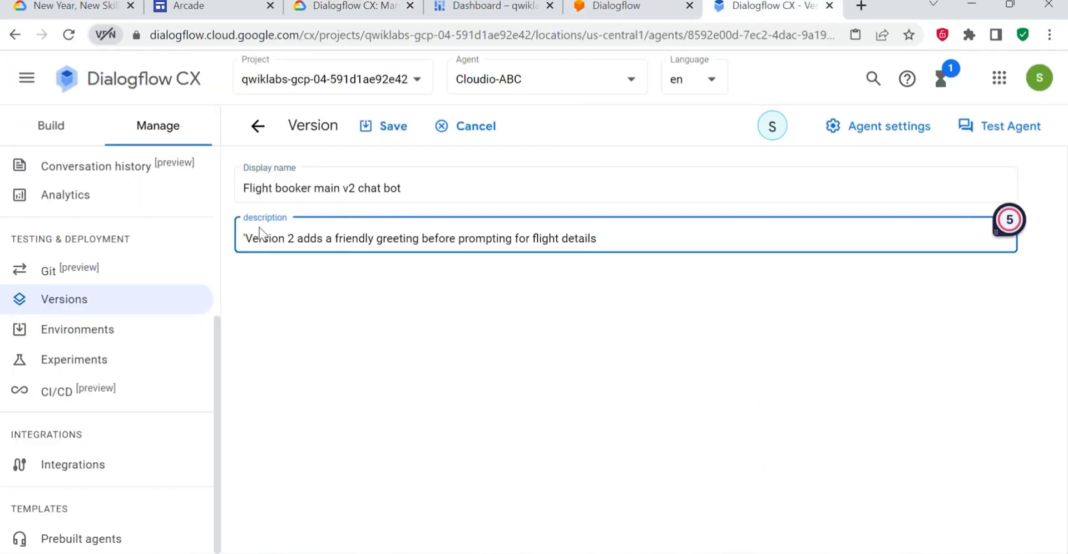
key(Delete)
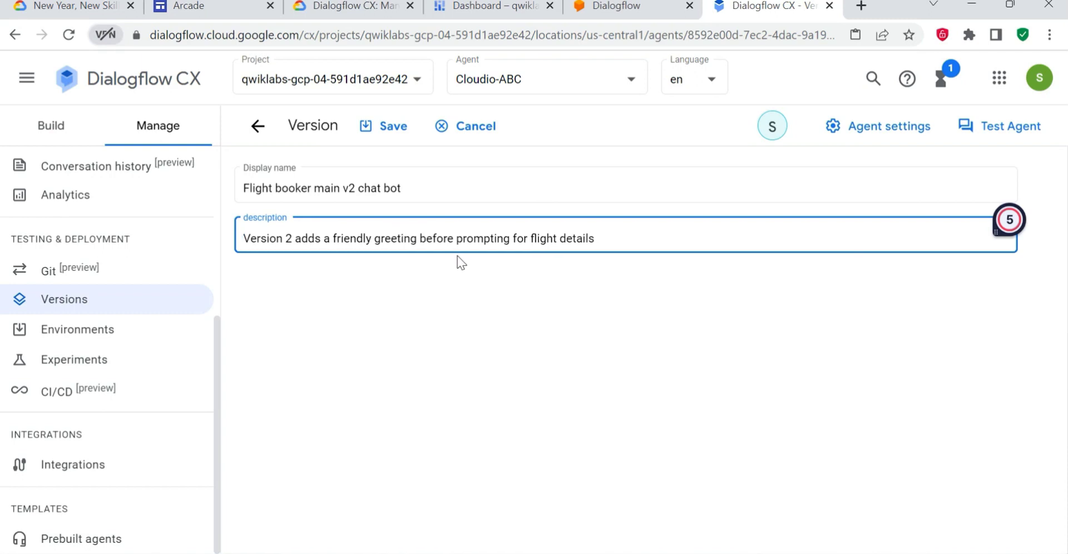
click(389, 126)
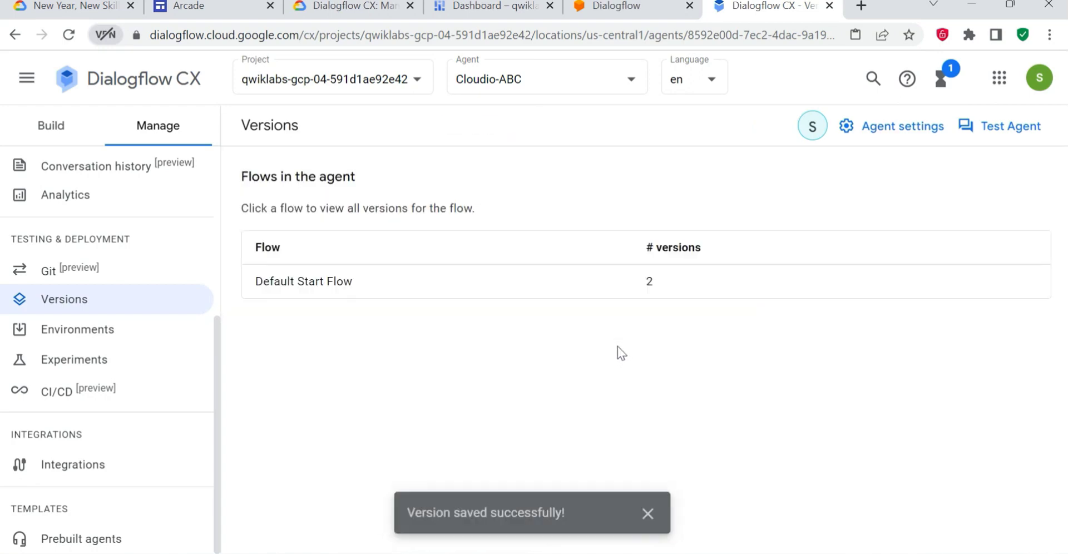
click(653, 508)
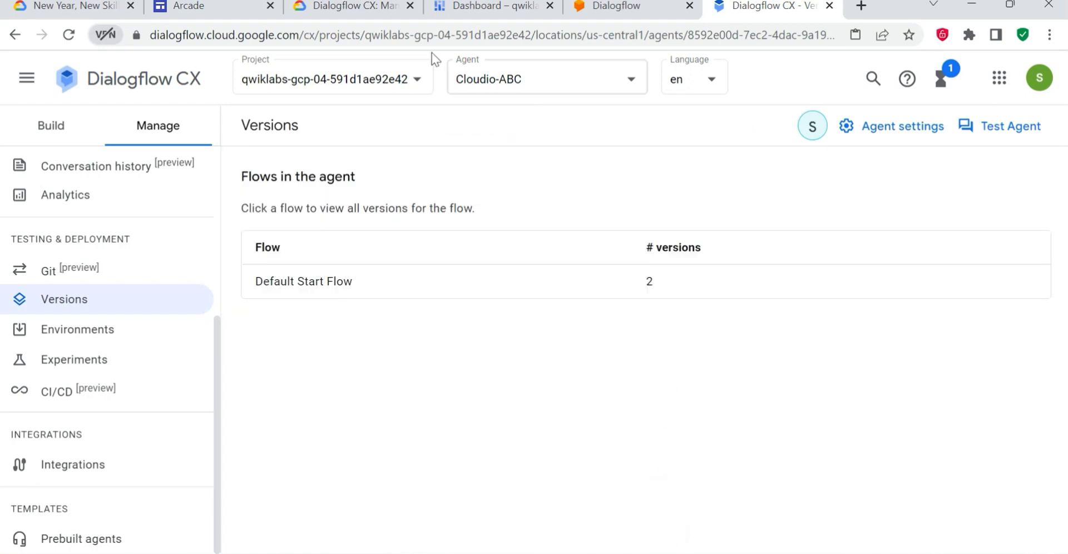
- Read the lab's Task 7 instructions on creating an additional environment
click(338, 13)
scroll(488, 417, down, 3)
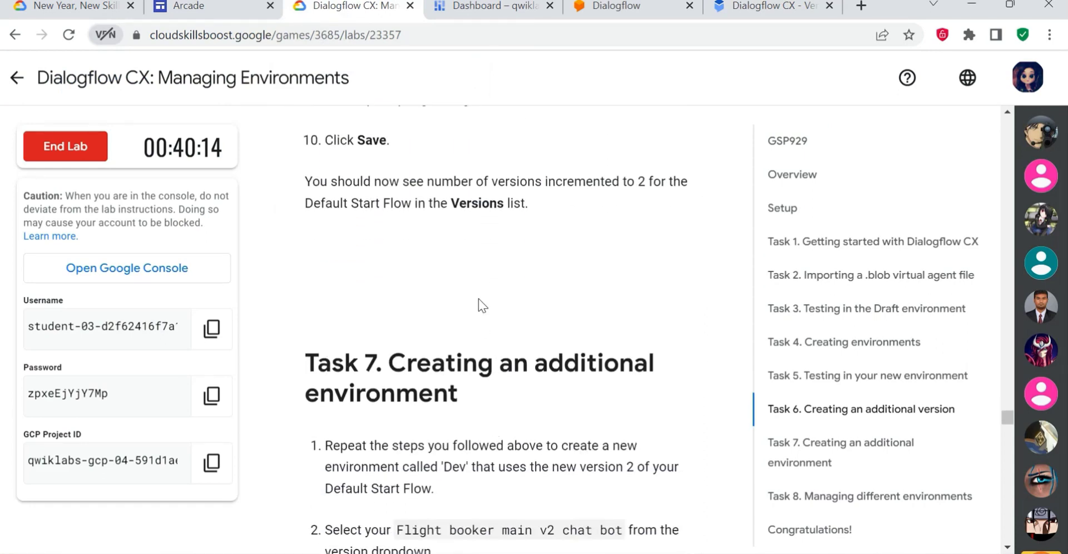
scroll(482, 311, up, 3)
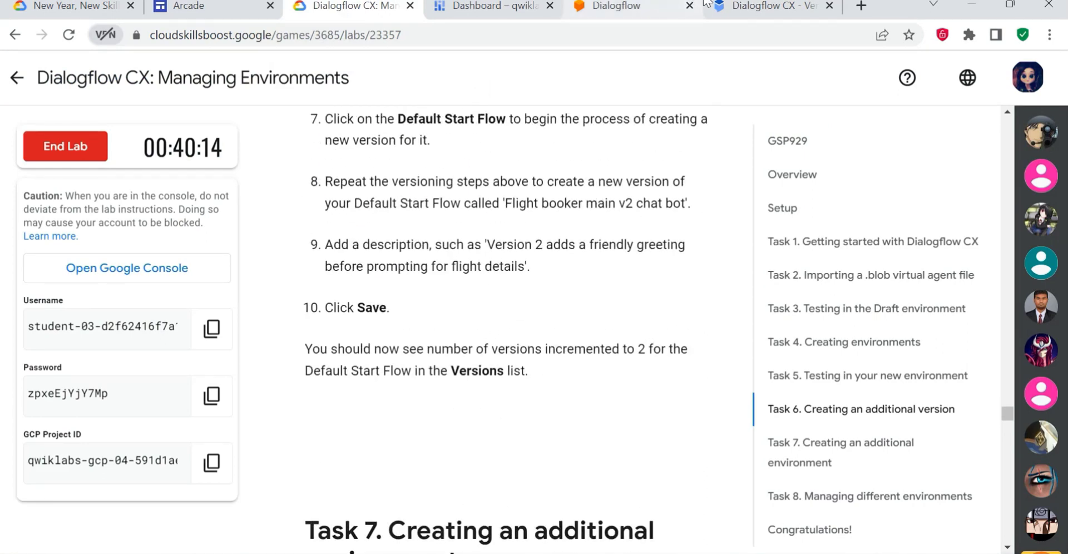
click(767, 7)
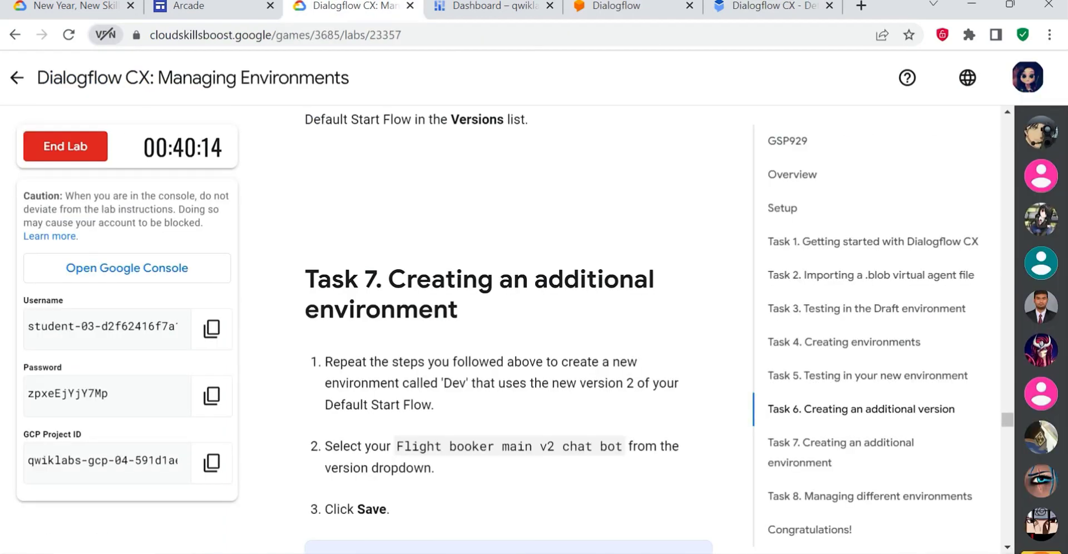
drag(305, 279, 433, 313)
click(500, 312)
scroll(529, 334, down, 2)
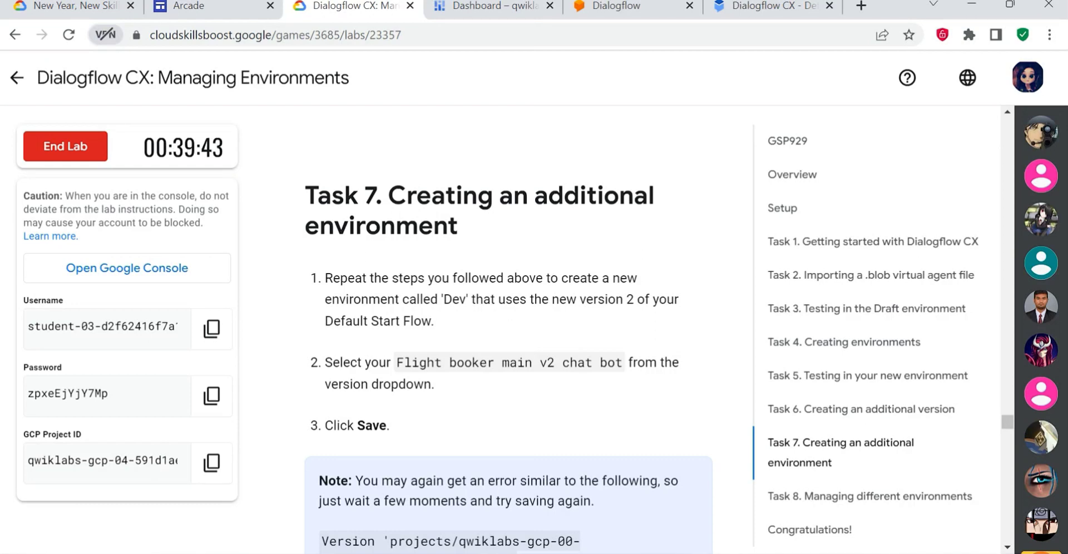
scroll(548, 298, down, 3)
click(761, 7)
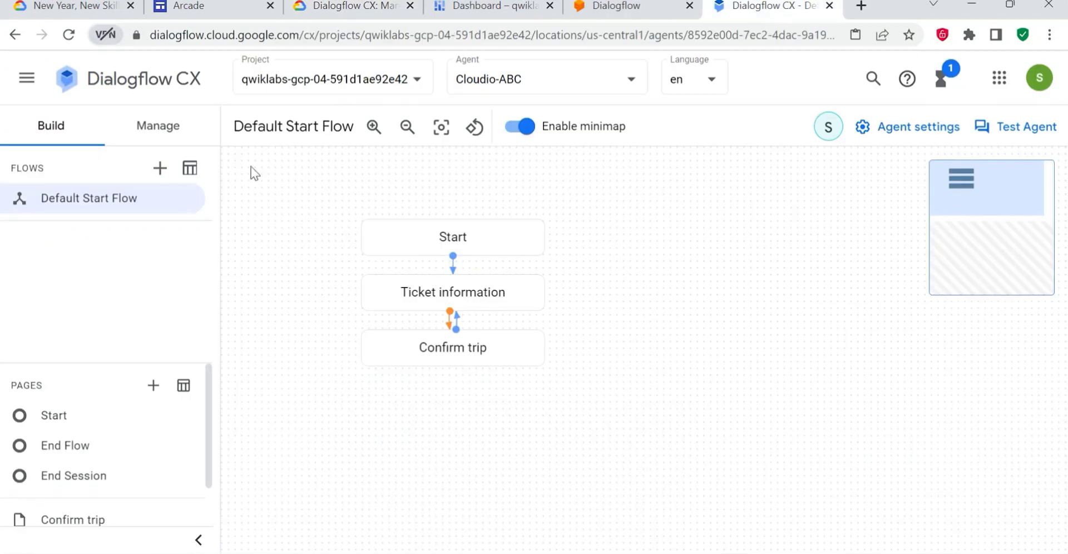
- Start a new custom environment for the agent with the display name "Dev", as given in the lab instructions
click(159, 139)
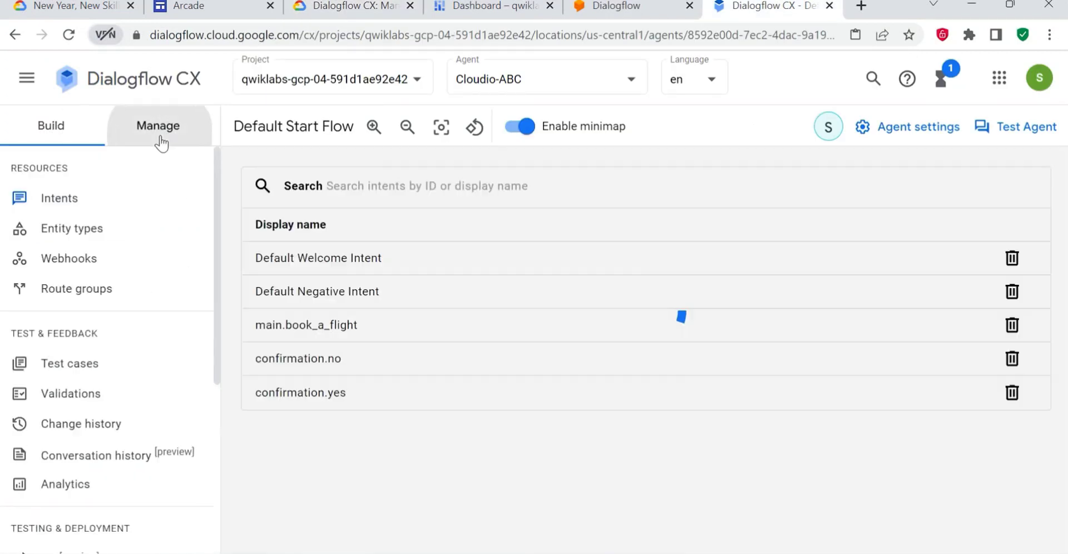
scroll(107, 450, down, 5)
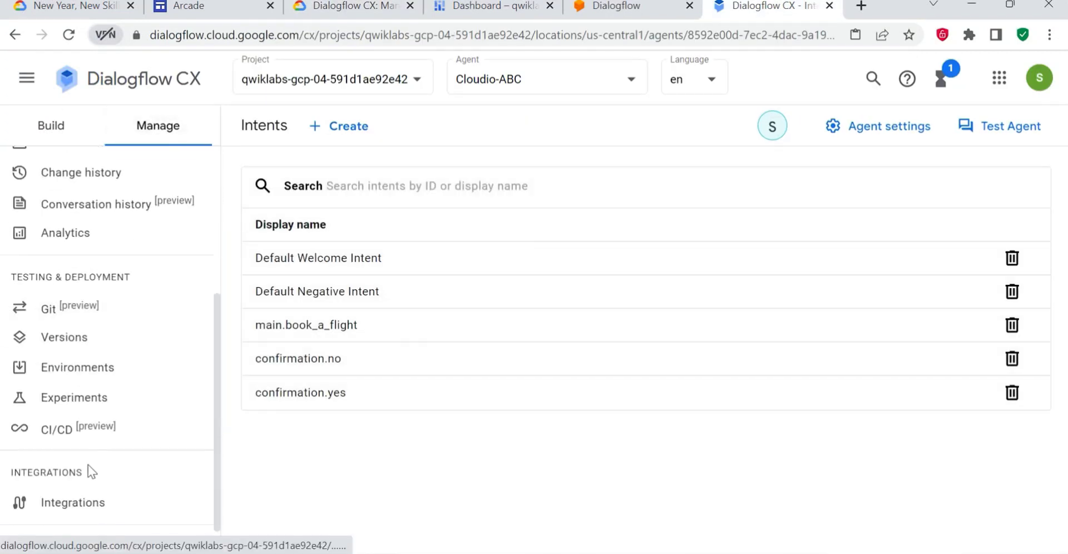
click(68, 381)
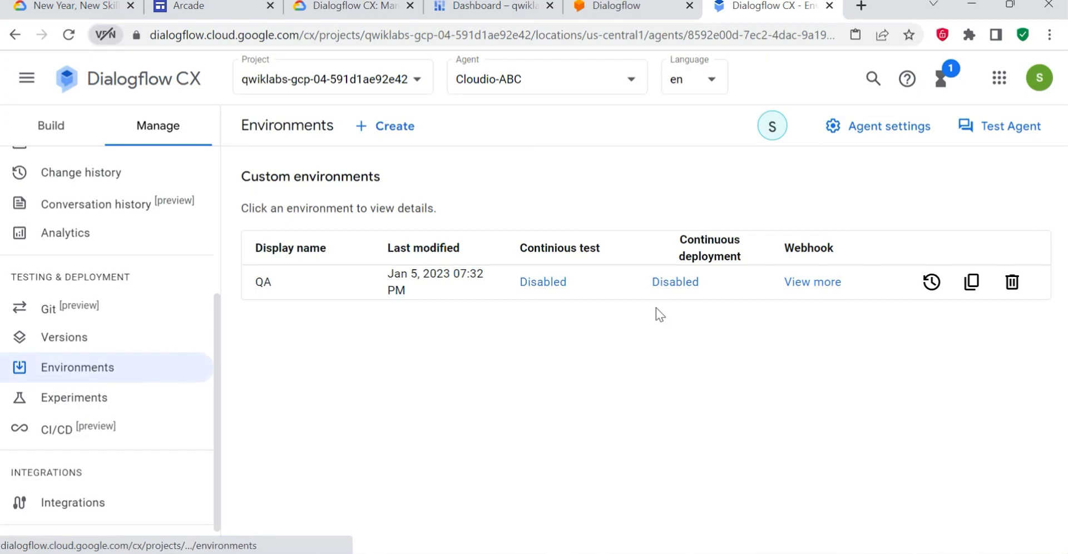
click(382, 129)
click(507, 208)
click(316, 6)
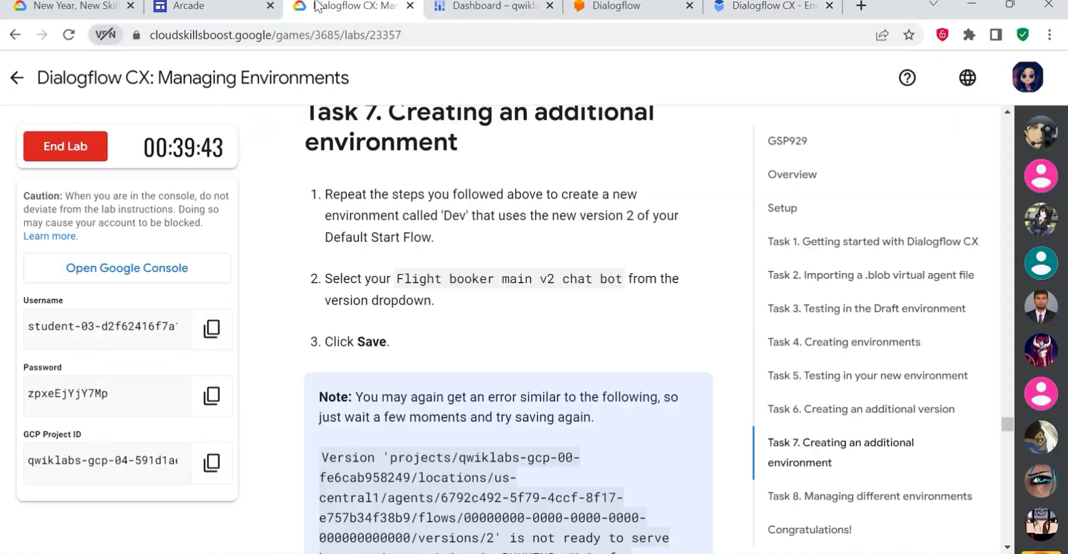
click(778, 7)
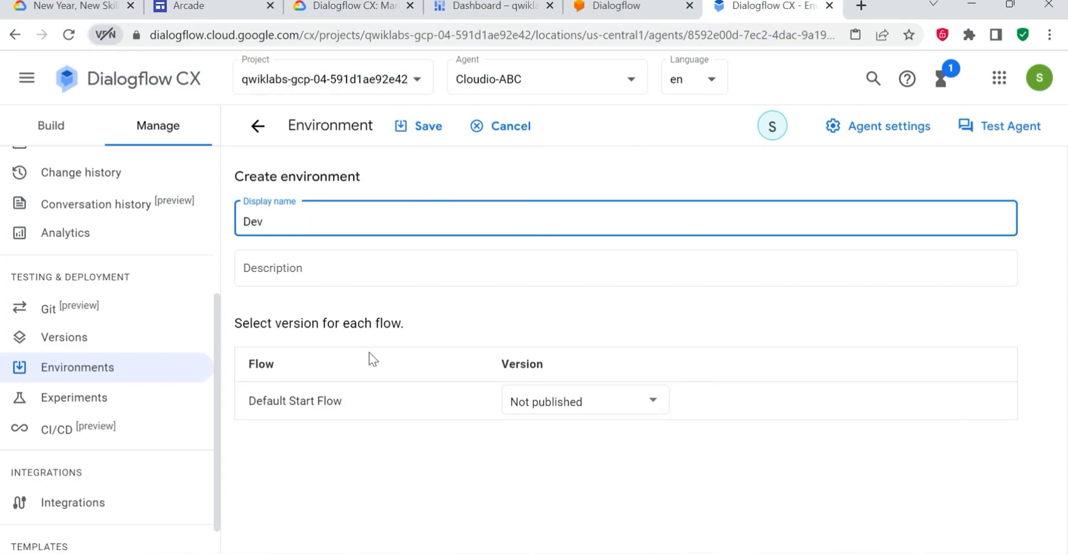
- Assign the "Flight booker main v2 chat bot" version to the Default Start Flow and save the Dev environment
click(573, 405)
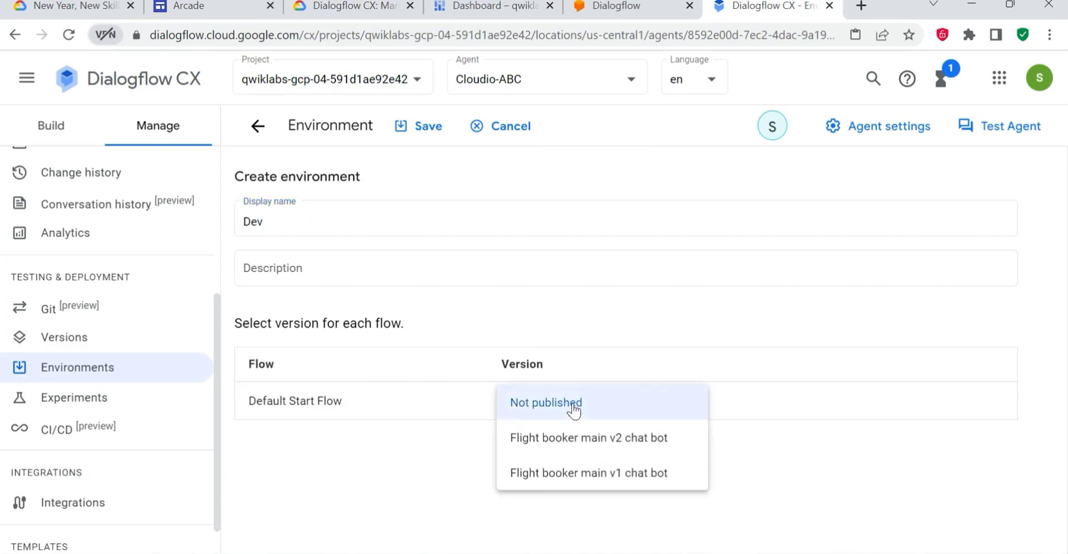
click(584, 440)
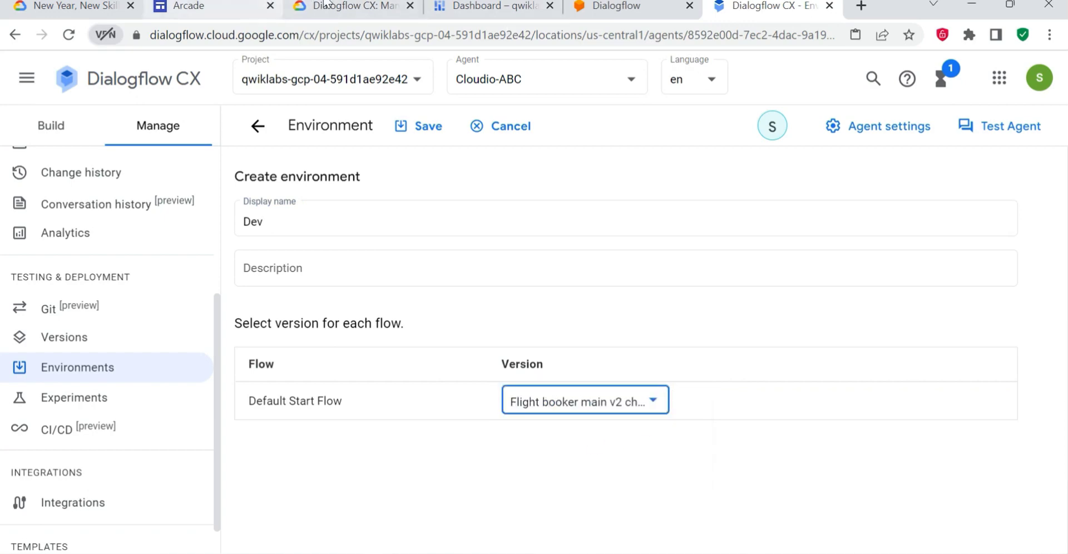
click(371, 7)
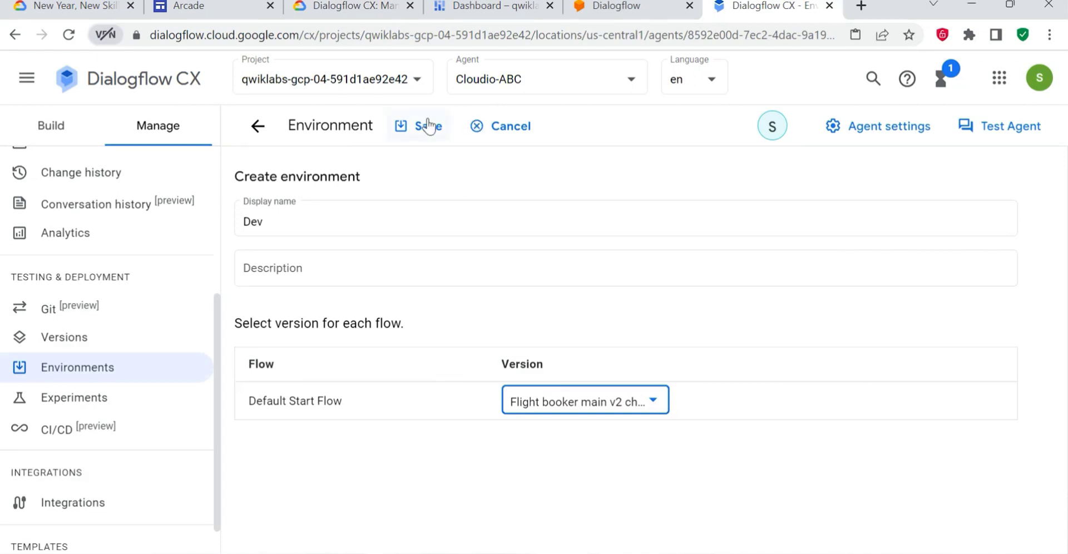
click(602, 399)
click(623, 414)
click(418, 127)
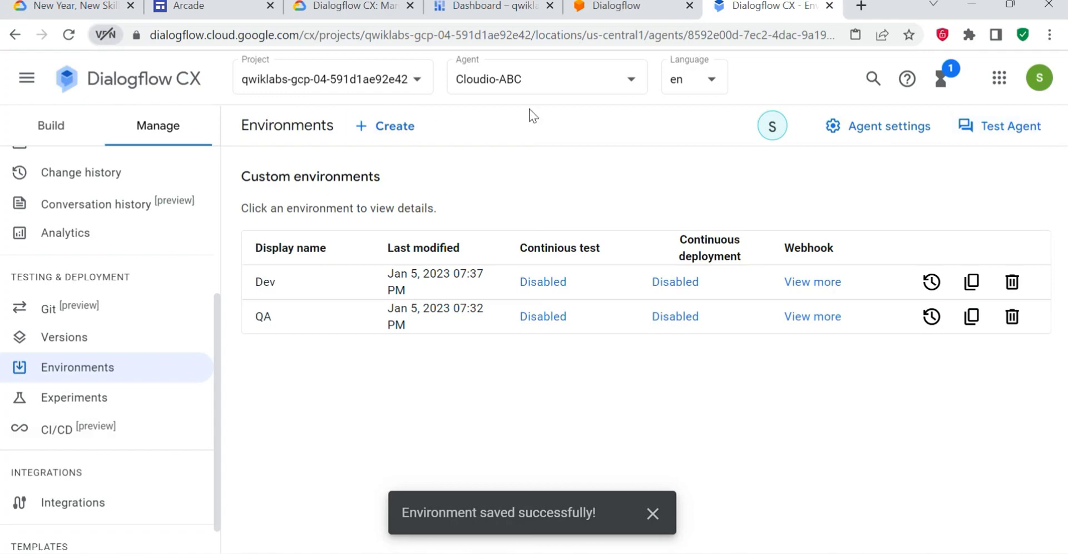
- Open the agent simulator and set it to test the Dev environment with the Default Start Flow
click(1013, 126)
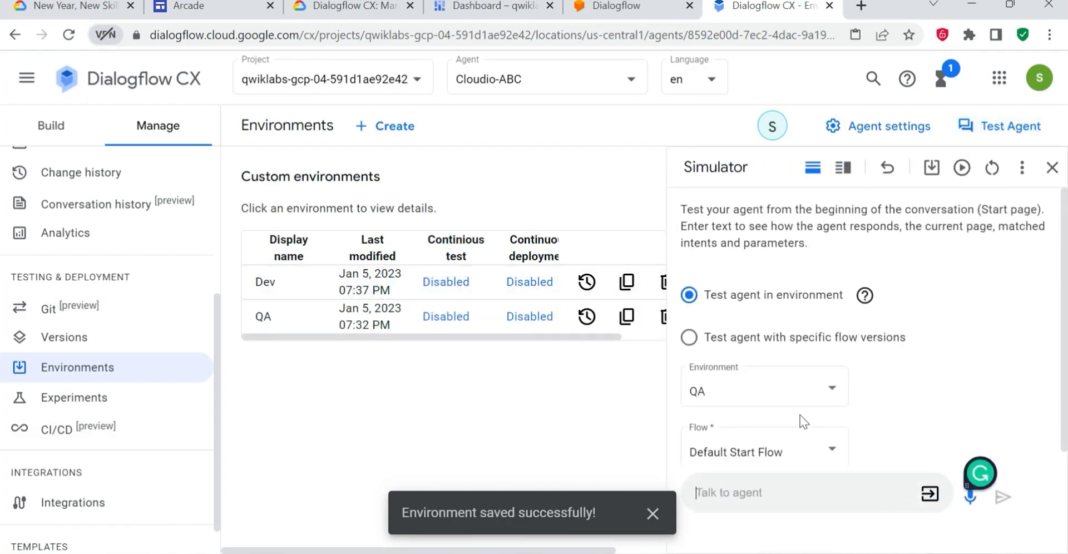
click(787, 399)
click(737, 370)
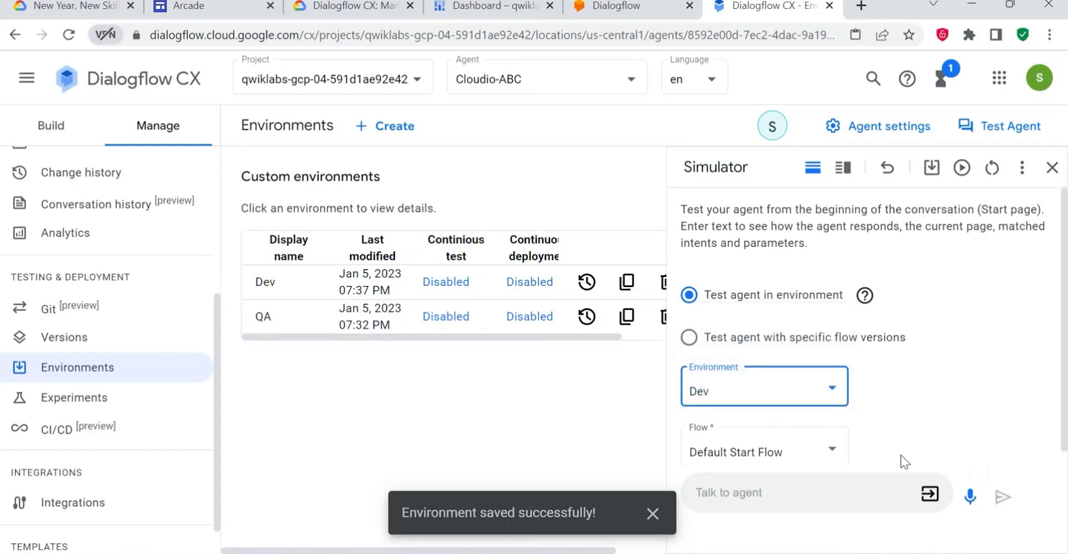
scroll(904, 461, down, 1)
click(789, 436)
click(806, 435)
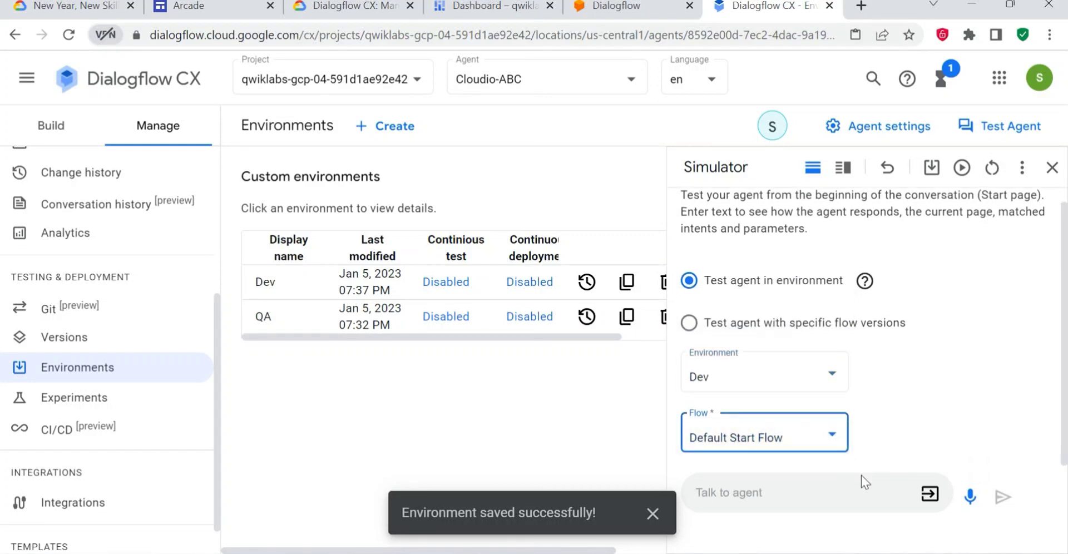
- Copy the test phrase from the lab, send "i want to book a flight" to the agent and view its response
click(323, 7)
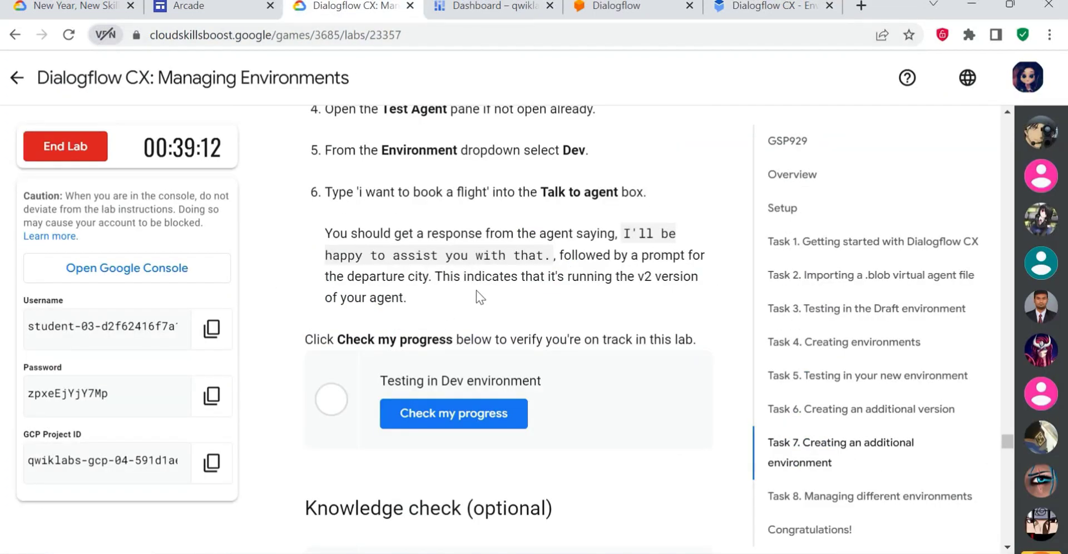
click(774, 7)
click(778, 493)
text(i want to book a flight)
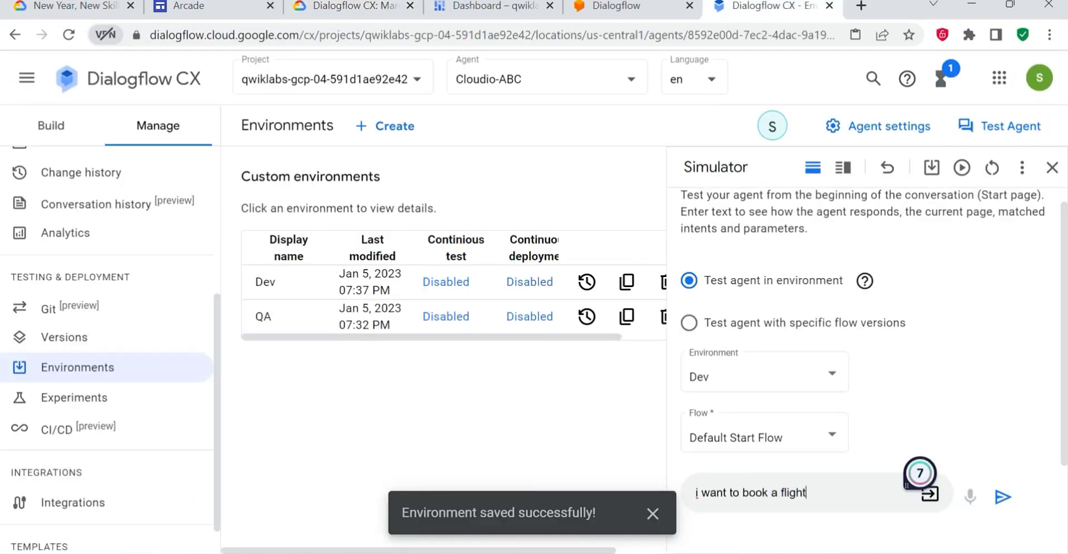
key(Return)
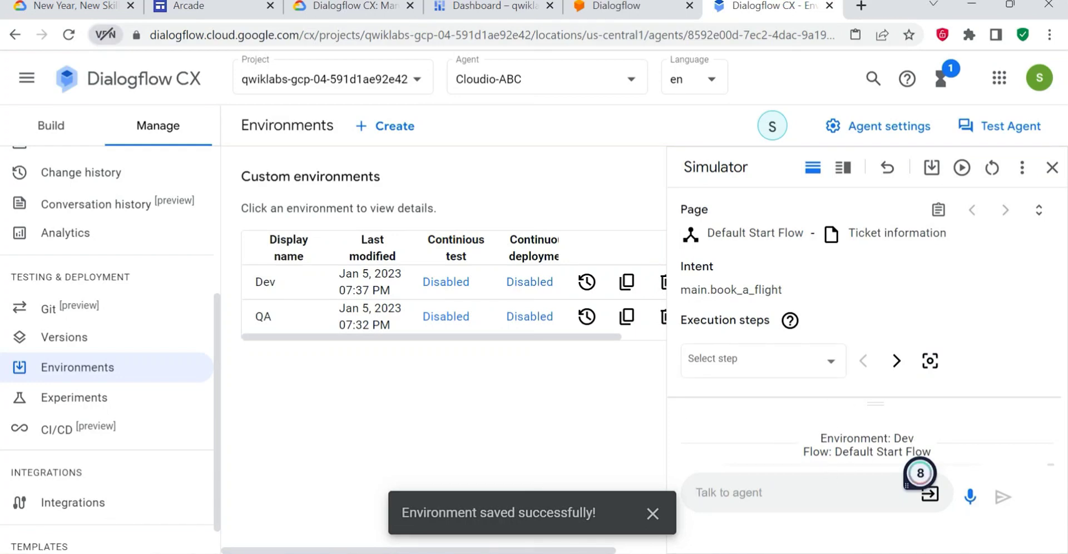
scroll(920, 473, down, 2)
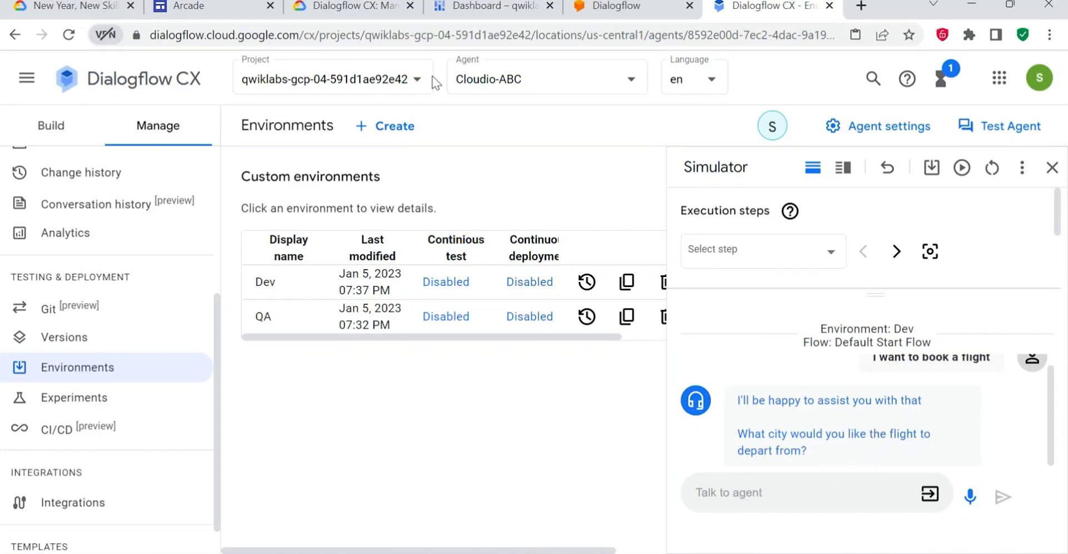
- Return to the lab page and check the progress of the "Testing in Dev environment" task
click(356, 6)
scroll(507, 333, down, 2)
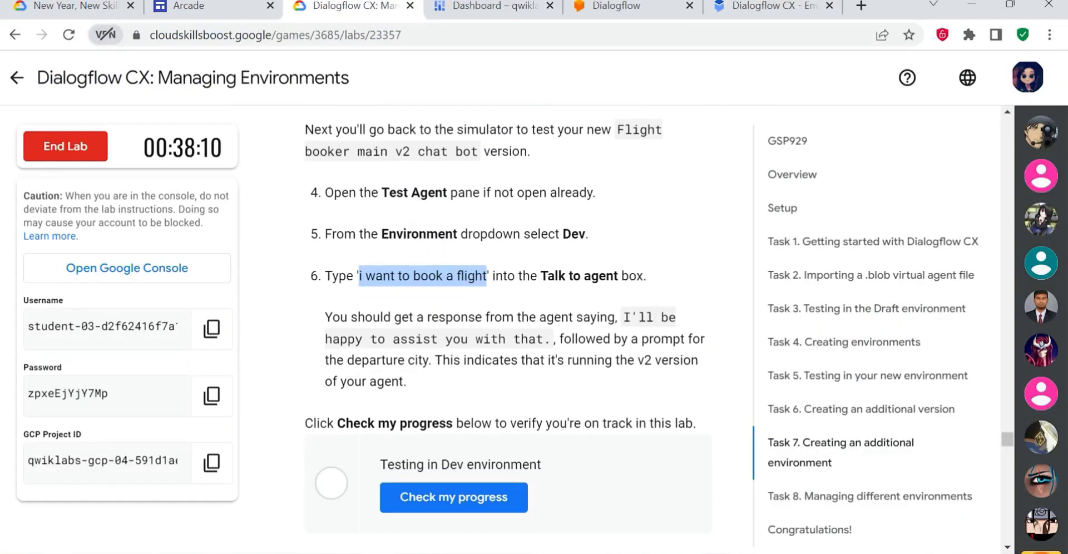
scroll(545, 391, down, 1)
click(490, 413)
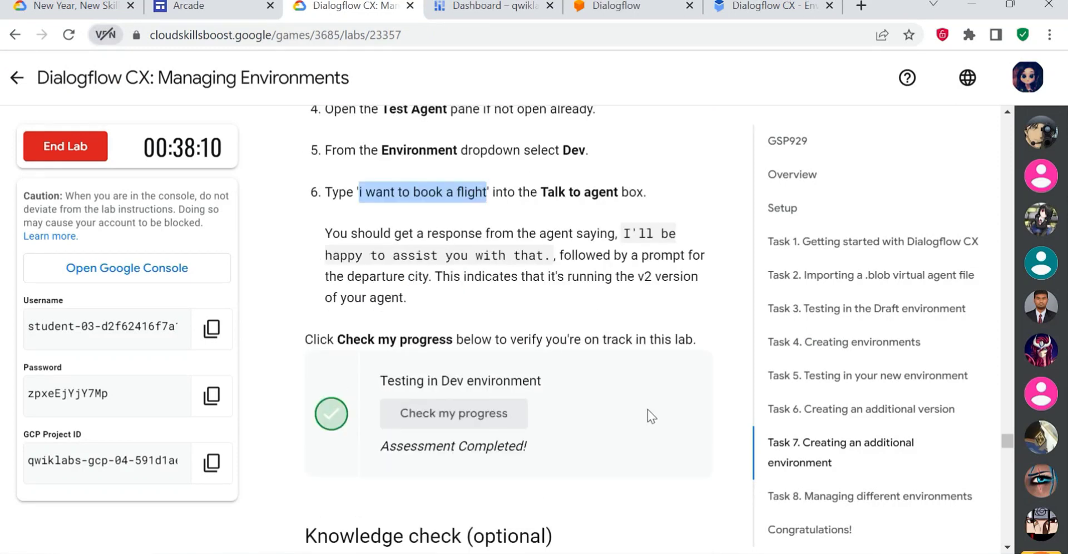
- Submit "You must create a version of the virtual agent and then create the new environment." as the knowledge check answer
scroll(639, 384, down, 3)
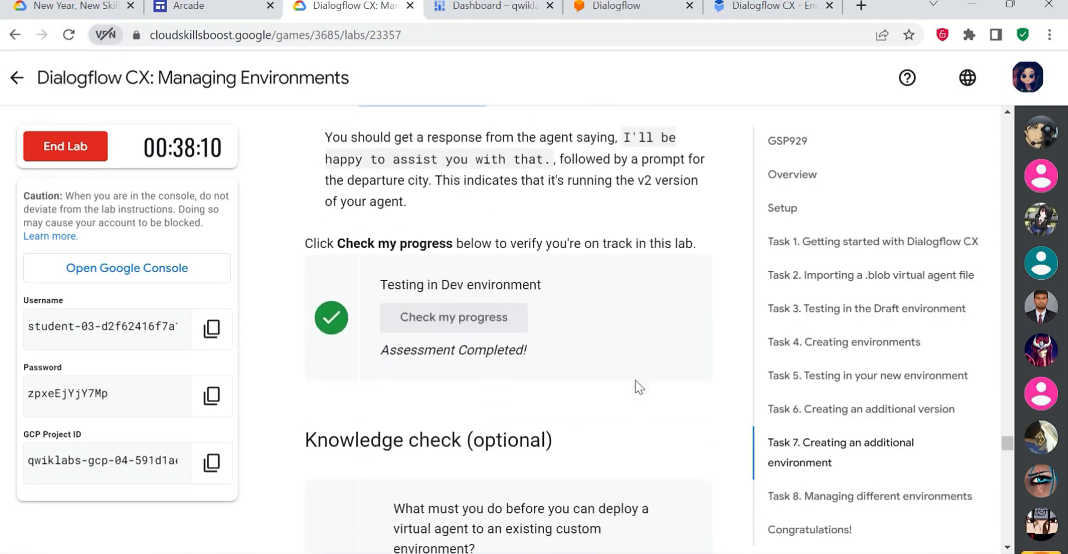
scroll(595, 385, down, 4)
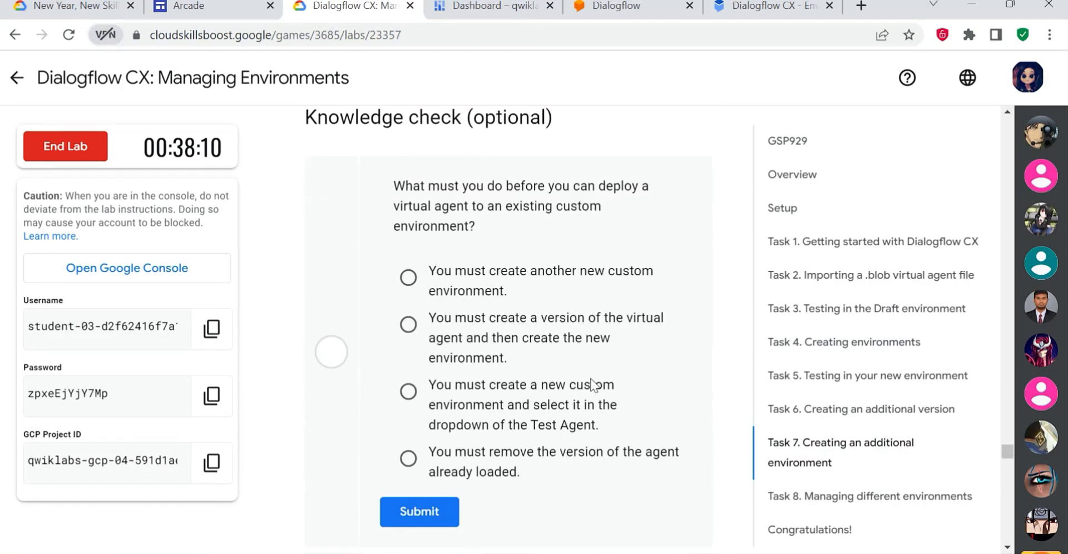
scroll(591, 203, up, 1)
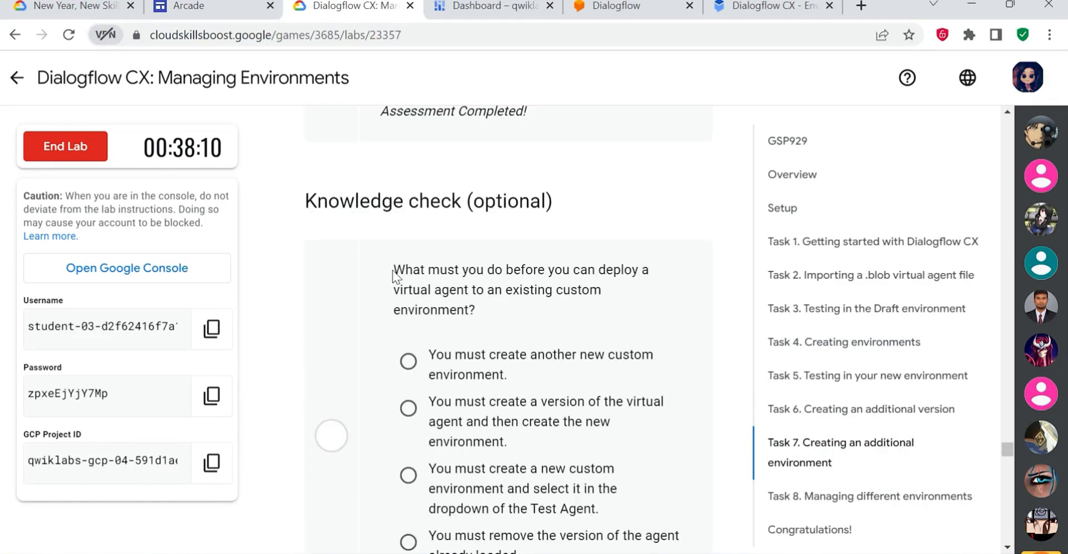
drag(393, 269, 516, 305)
click(520, 315)
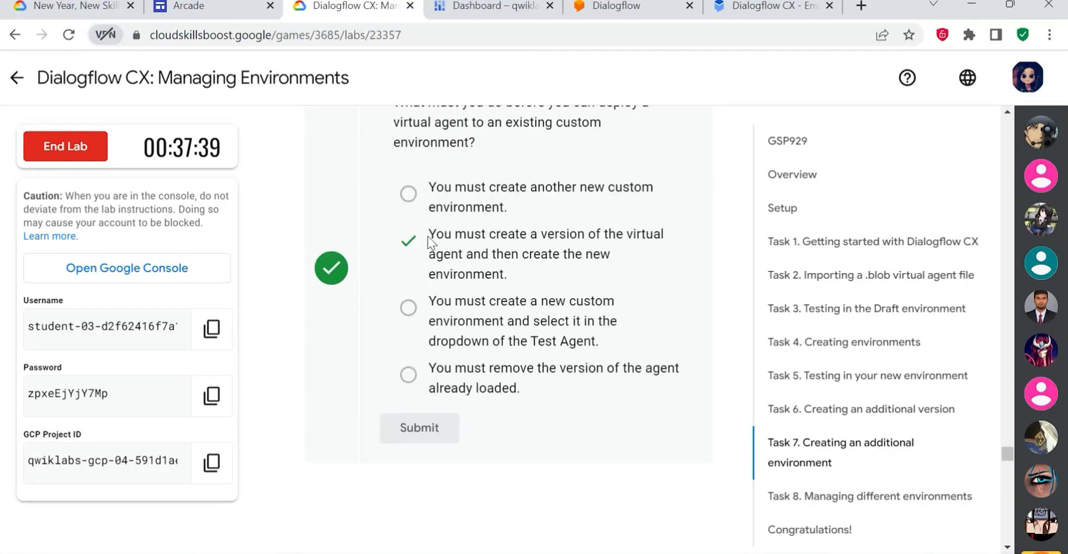
drag(429, 234, 574, 274)
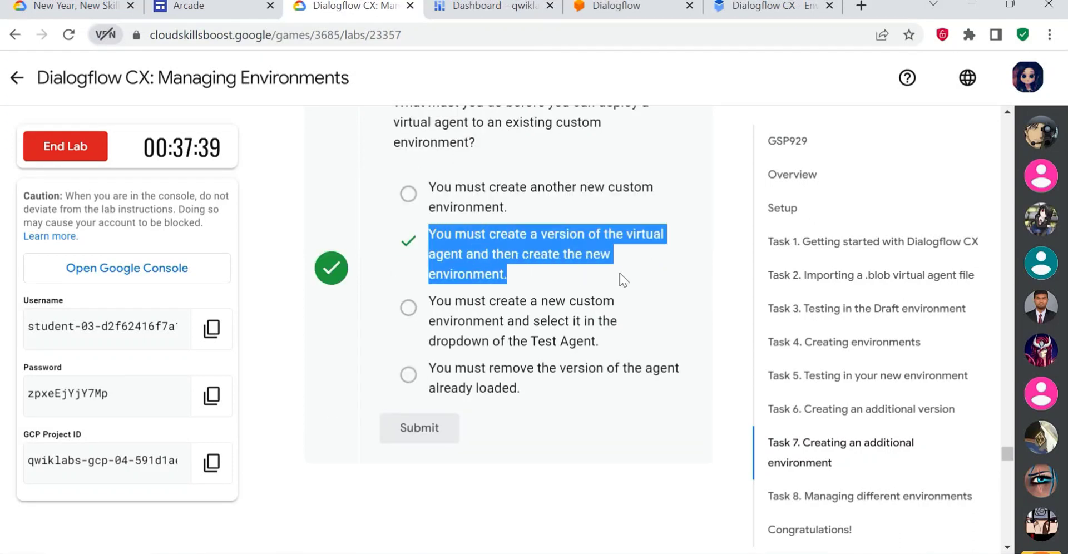
click(636, 275)
scroll(630, 457, down, 5)
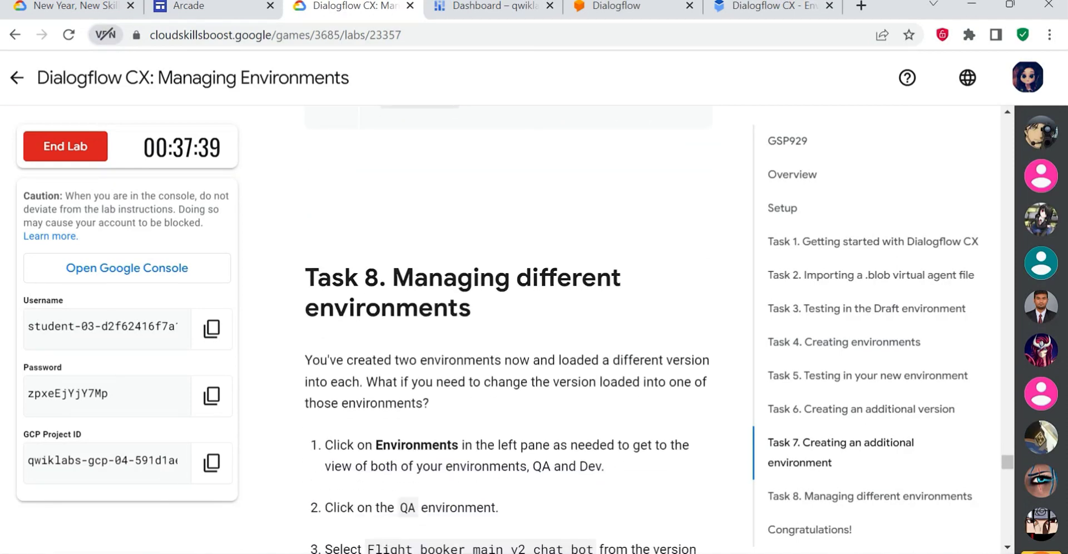
- Review the Task 8 instructions on the lab page and close the agent simulator in Dialogflow CX
drag(304, 277, 516, 277)
scroll(541, 312, down, 3)
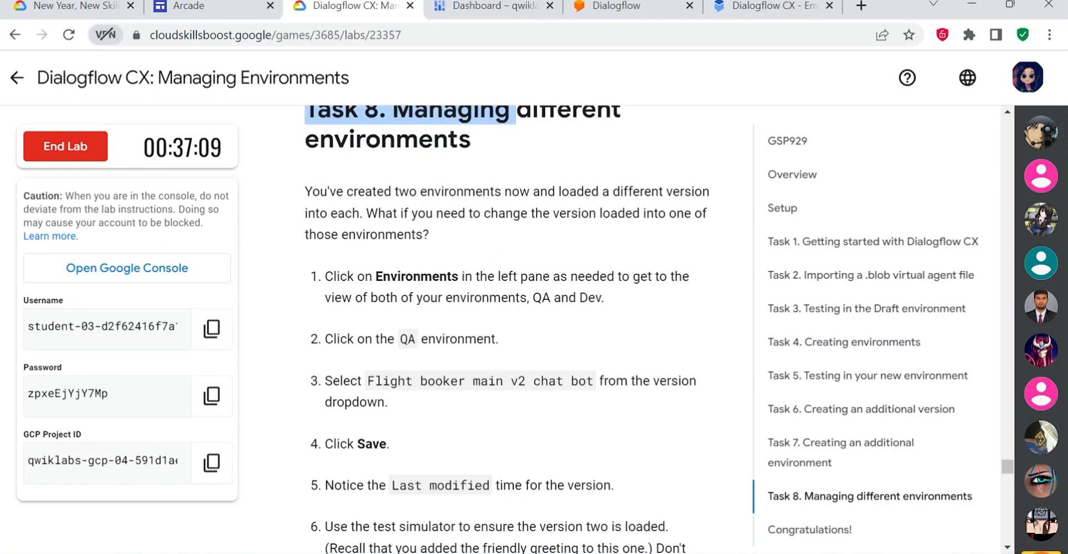
scroll(506, 333, down, 2)
click(743, 11)
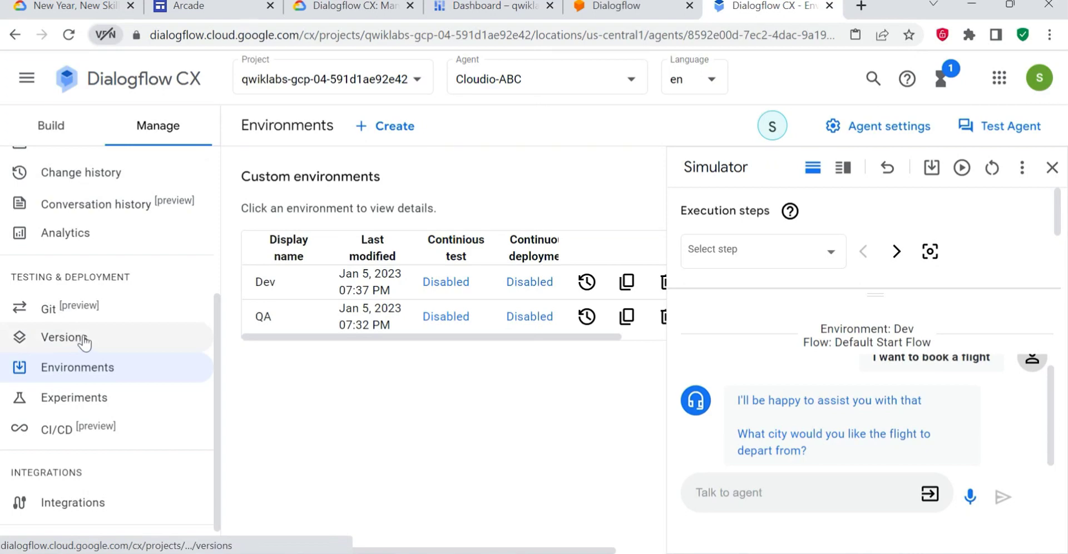
click(1052, 168)
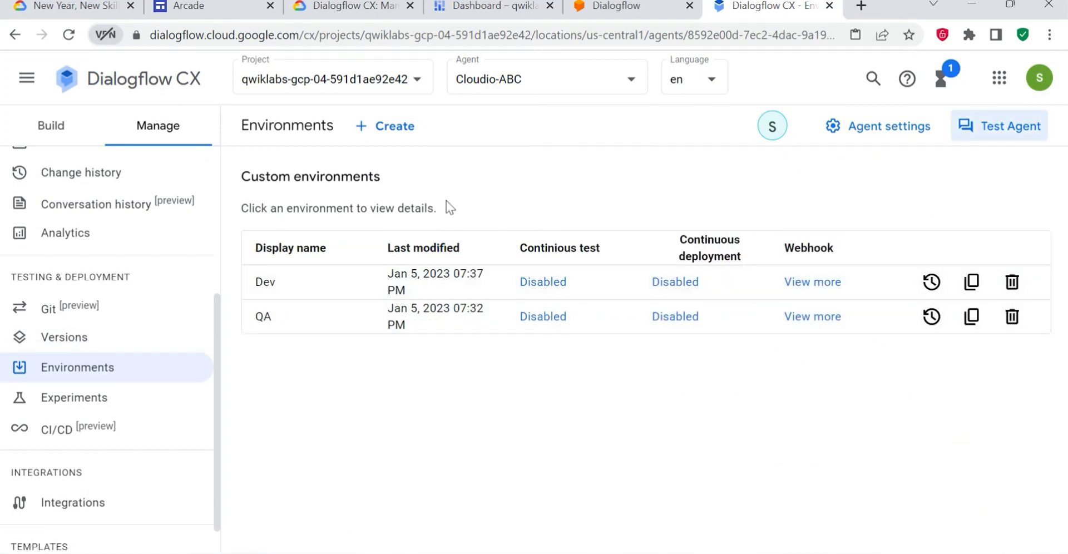
- Load Flight booker main v2 chat bot for the QA environment's Default Start Flow and save the environment
click(321, 6)
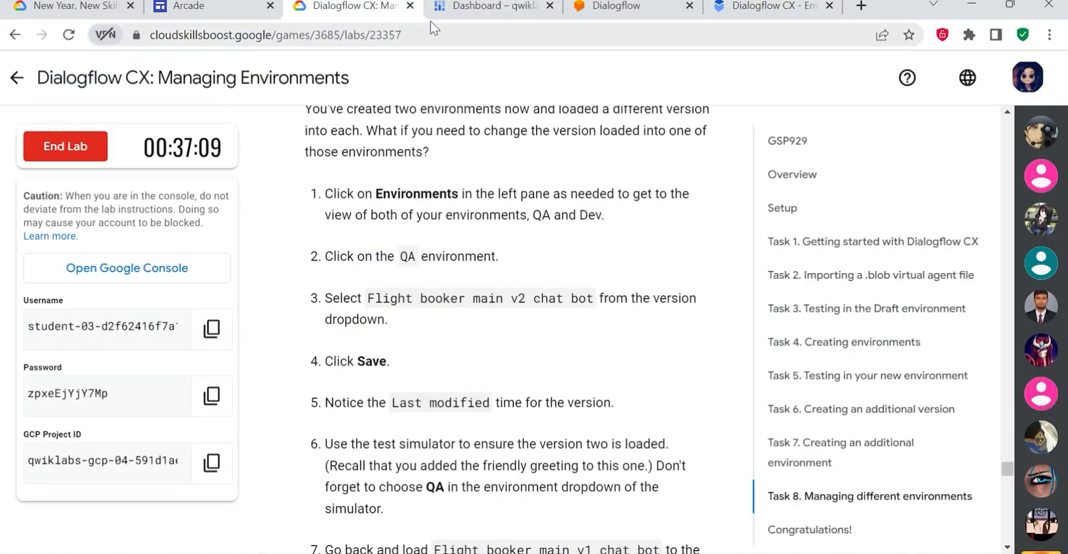
click(790, 7)
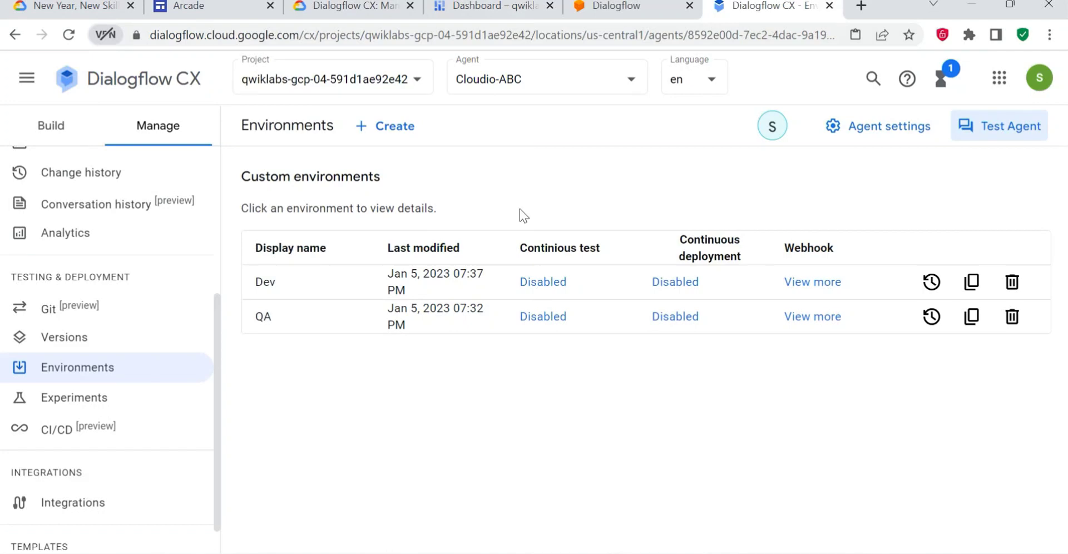
click(272, 317)
click(367, 7)
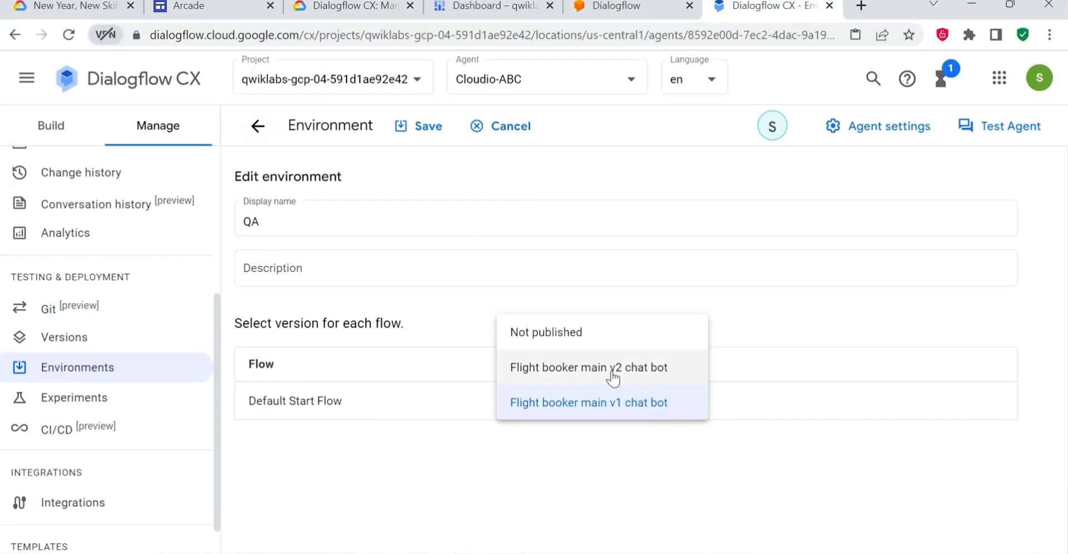
click(613, 373)
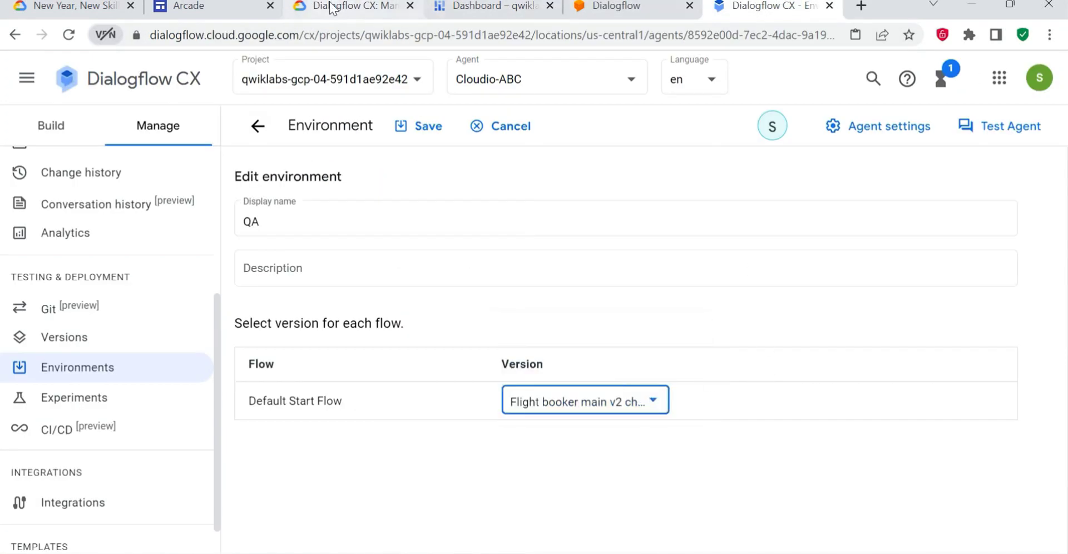
click(350, 7)
scroll(496, 231, down, 2)
click(785, 6)
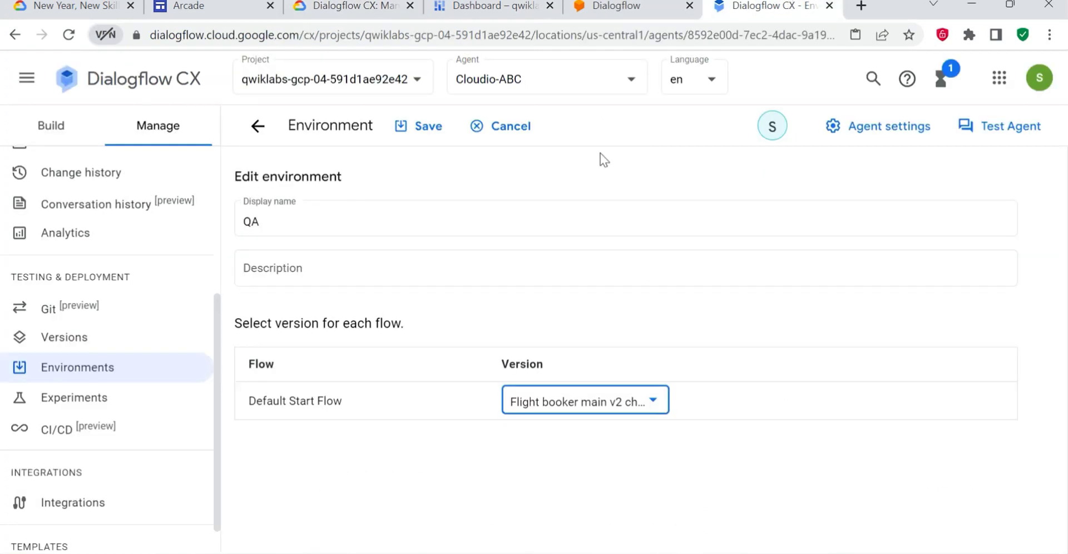
click(429, 128)
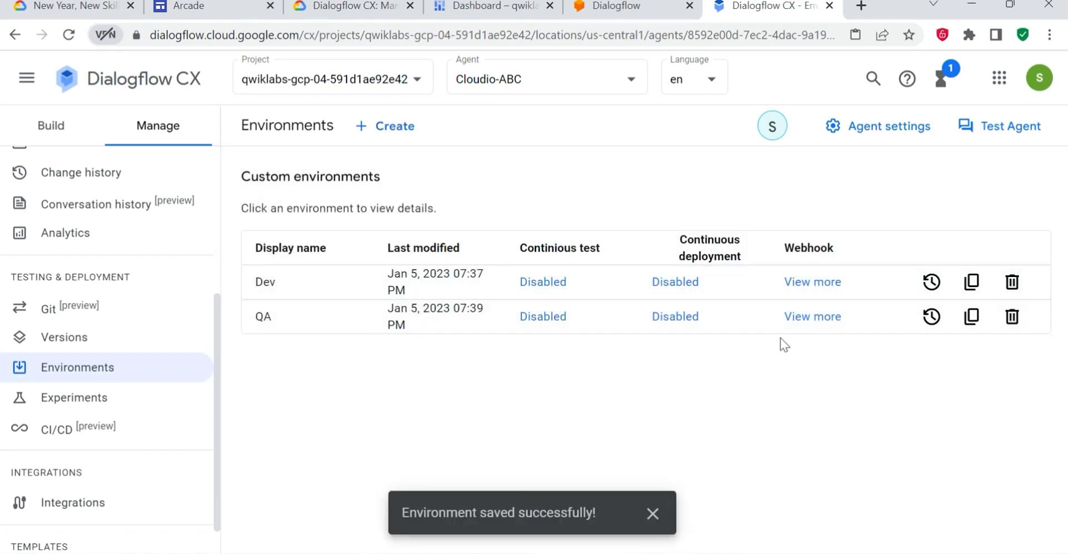
click(652, 512)
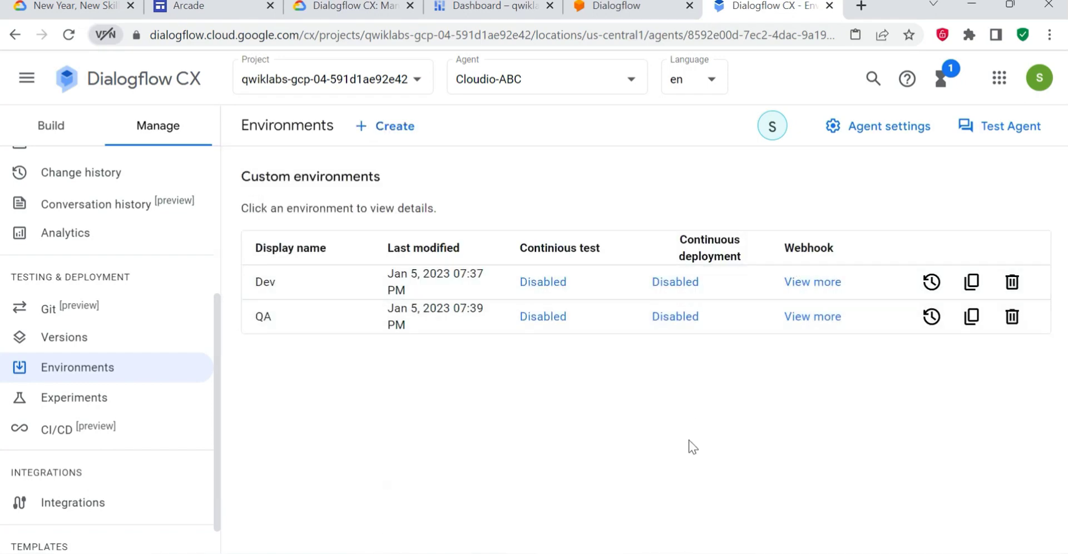
- Read the following Task 8 instructions and examine the QA environment's webhook details and last modified time
click(333, 6)
scroll(484, 382, down, 3)
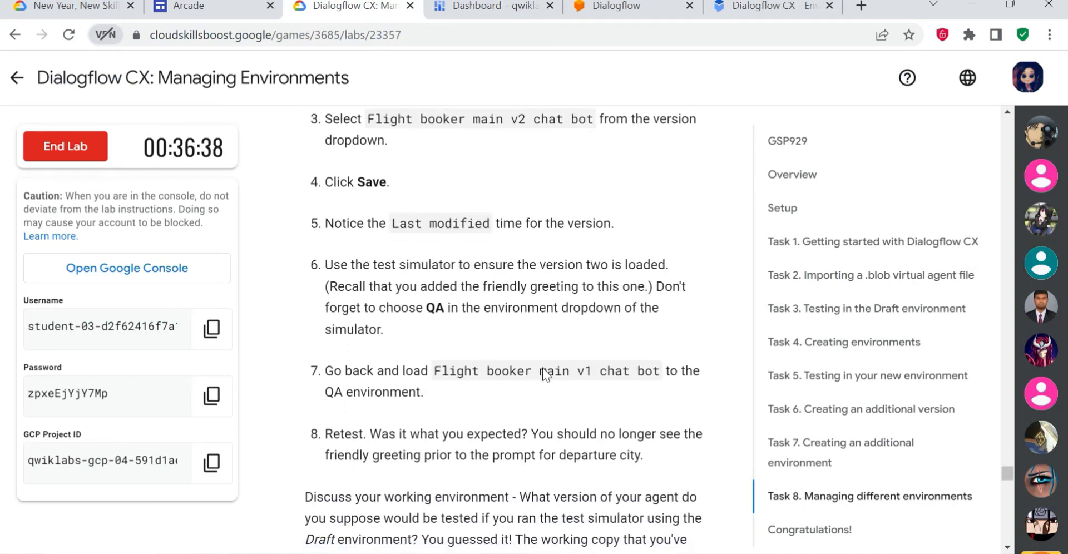
click(788, 5)
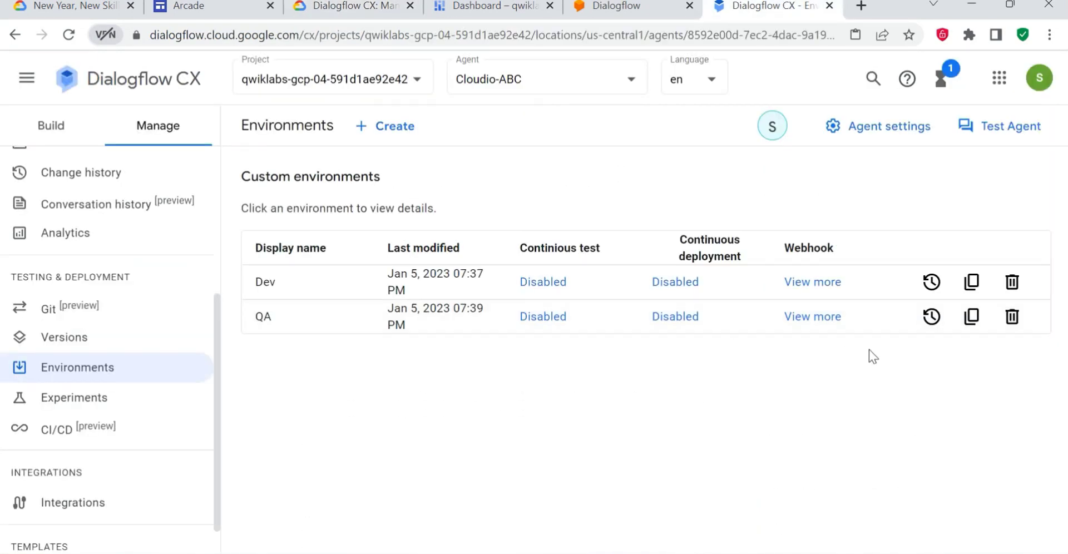
click(826, 317)
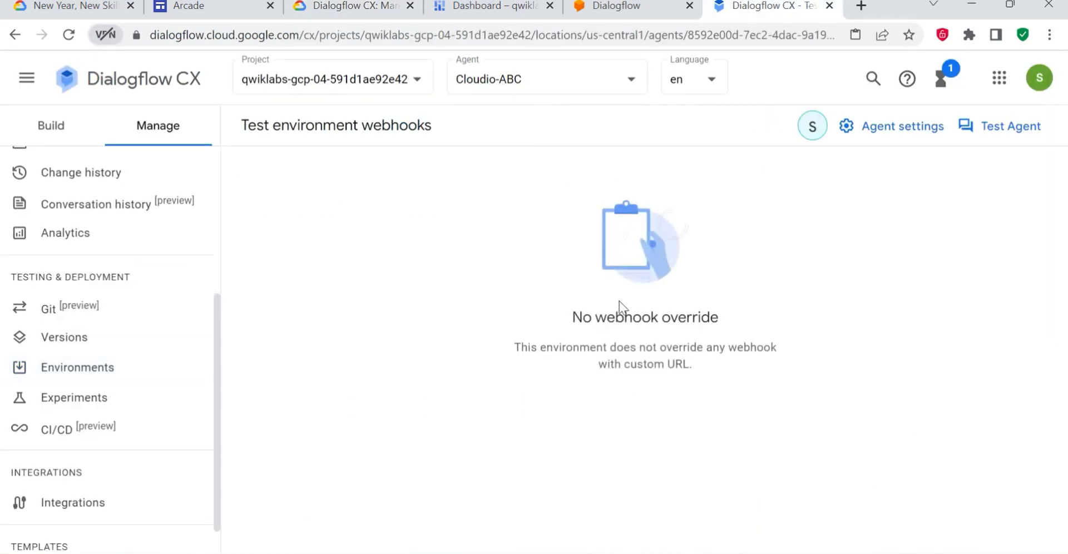
click(138, 140)
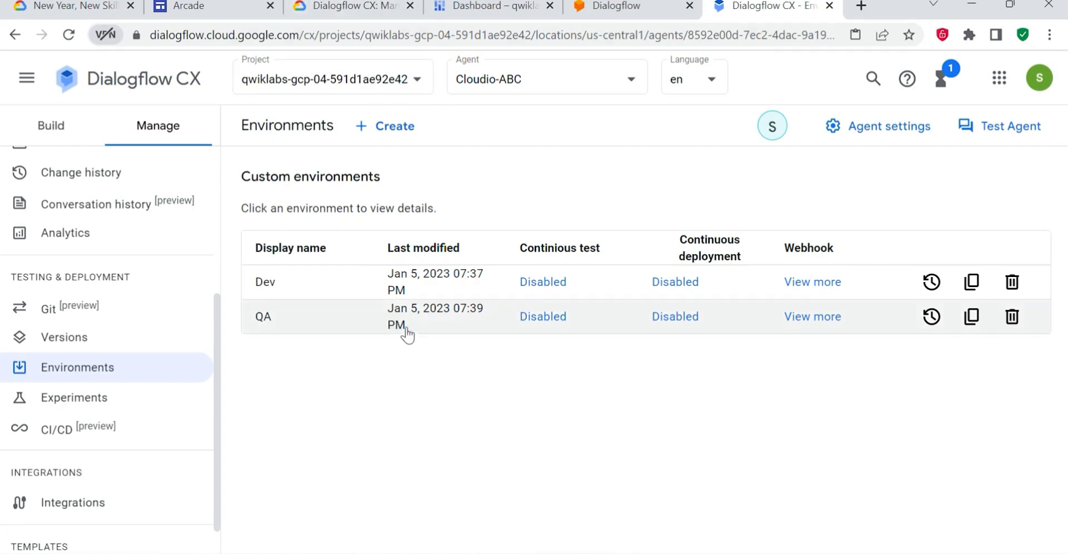
- Open the agent simulator as the lab instructs and set it to test the QA environment
click(345, 7)
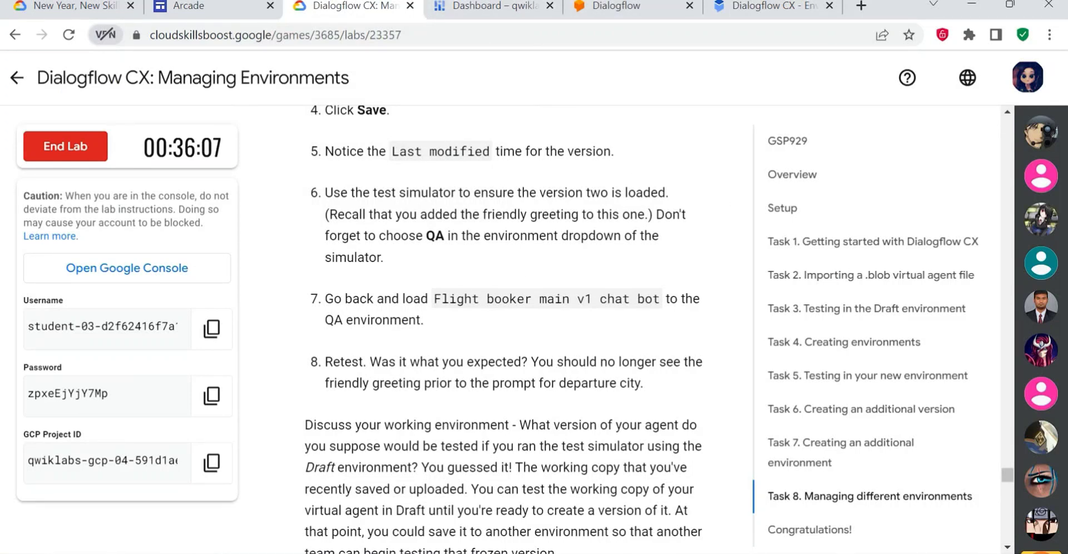
mouse_move(769, 7)
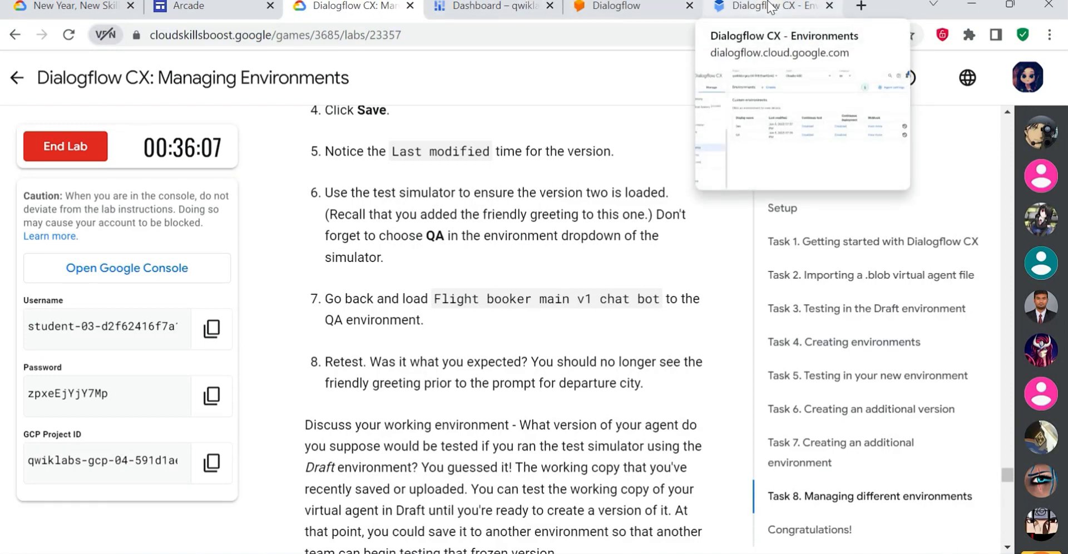
click(769, 7)
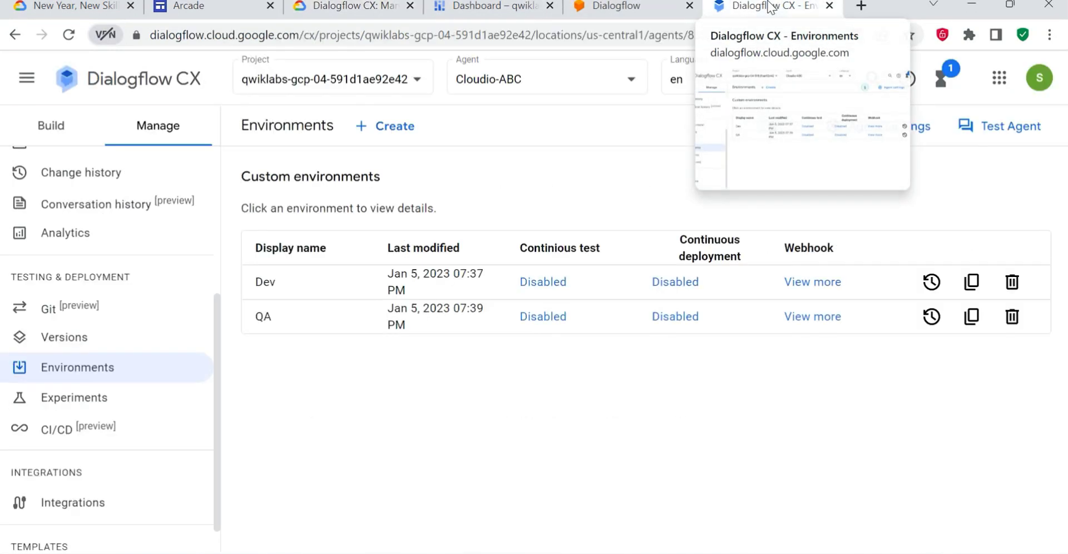
click(1009, 126)
click(786, 396)
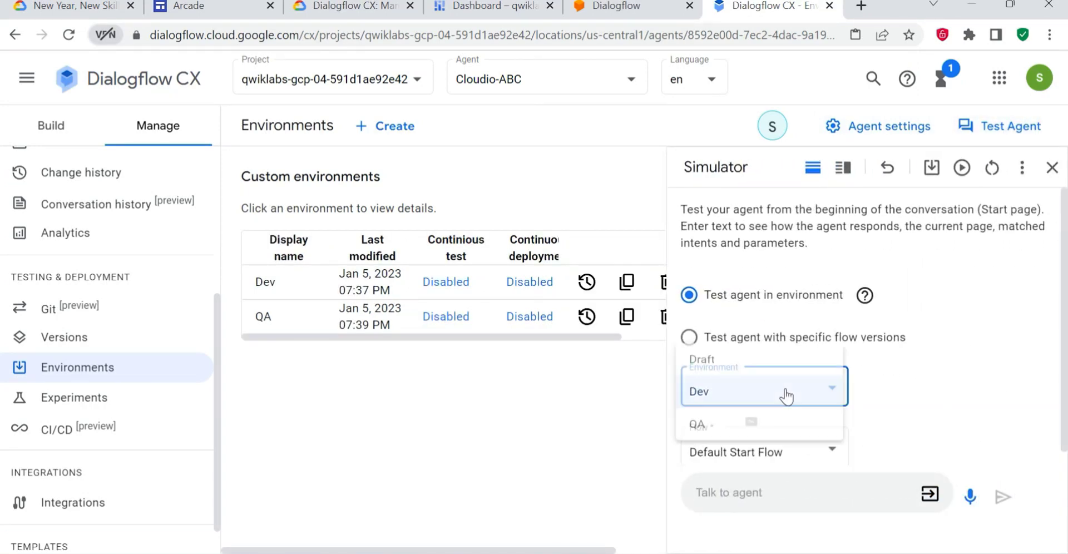
click(722, 429)
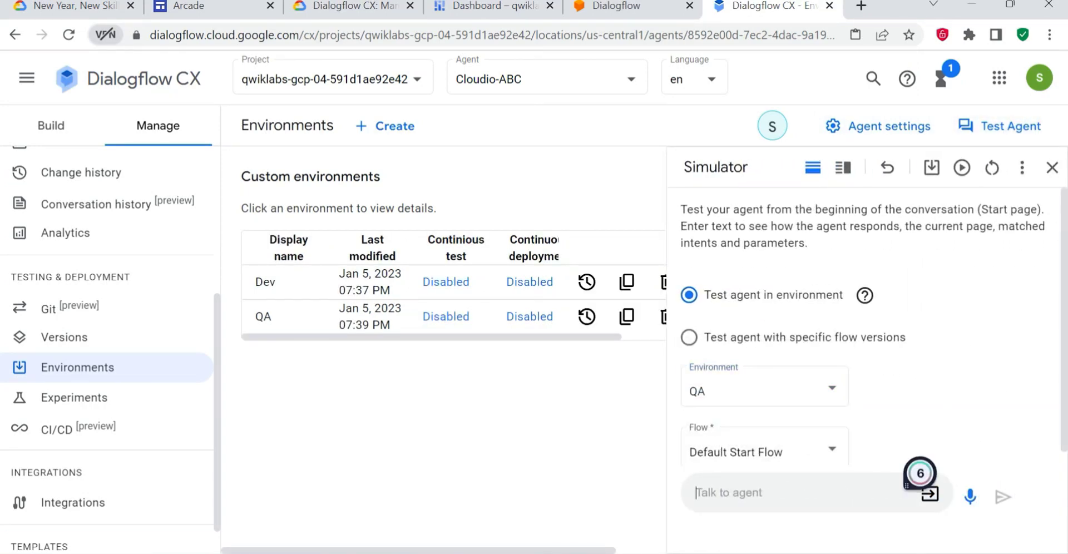
- Send "i want to book a flight" to the agent in QA, view its response and close the simulator
text(i want to book a flight)
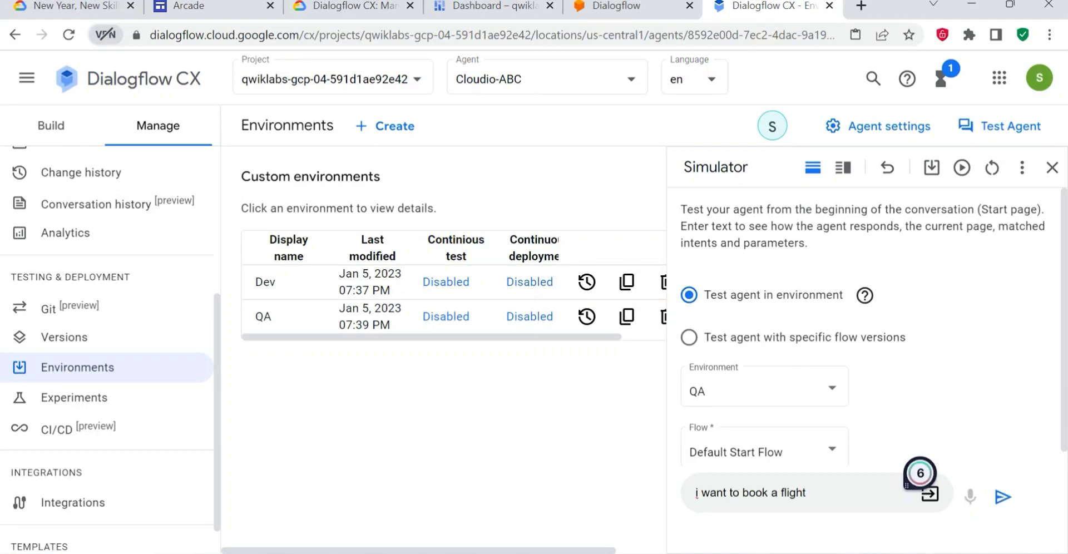
click(1003, 499)
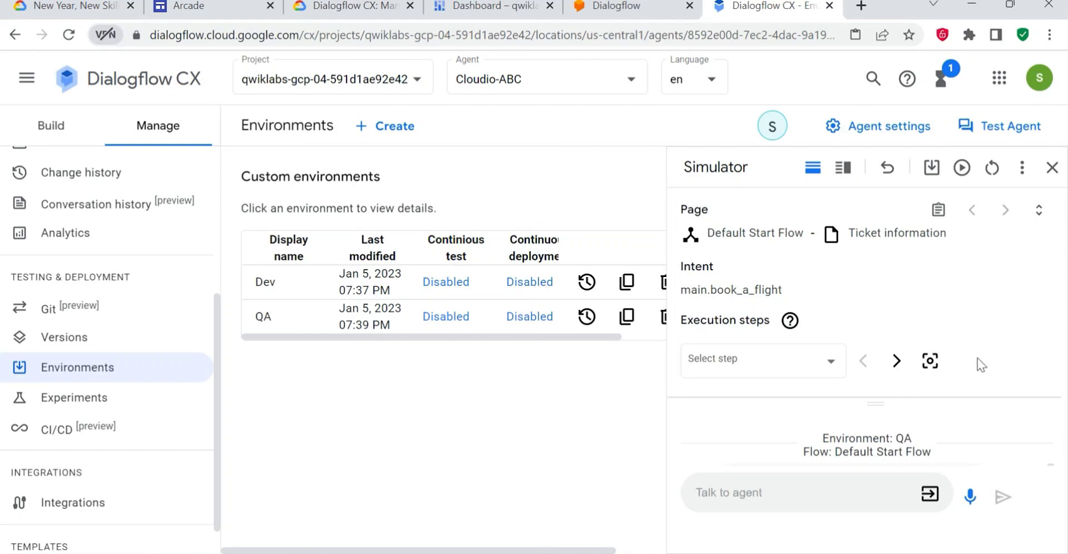
click(1040, 211)
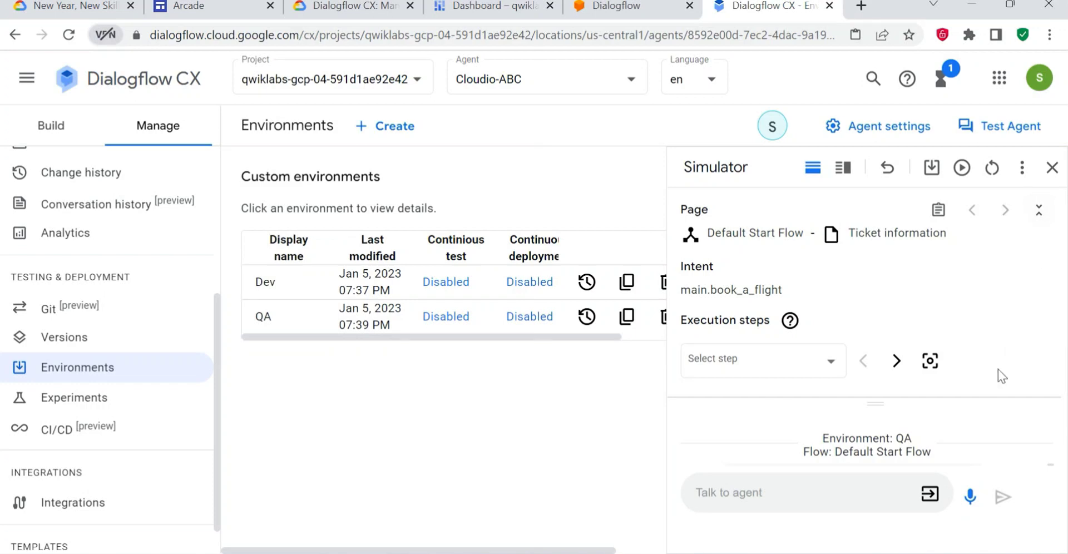
click(1040, 211)
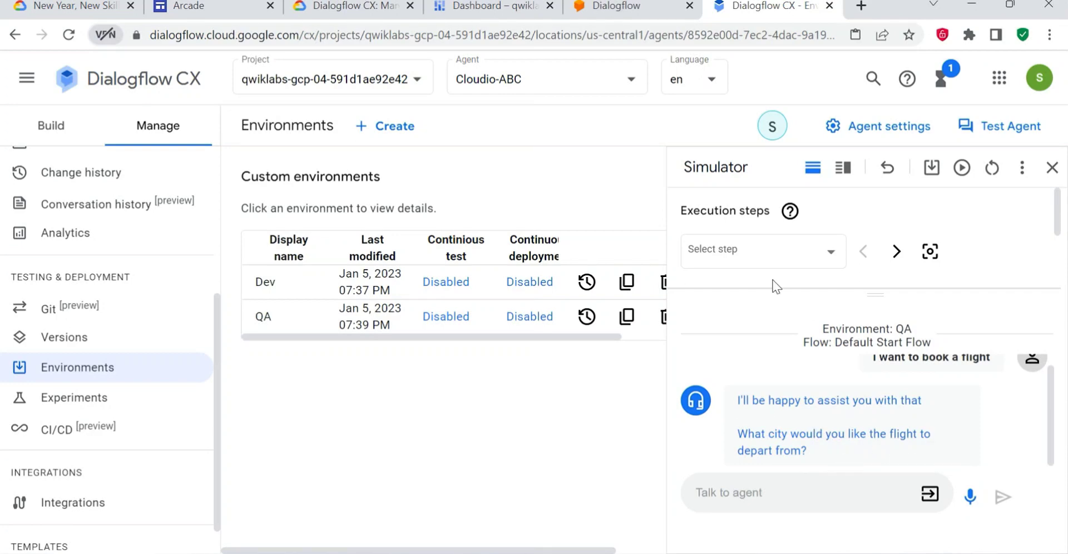
click(1051, 168)
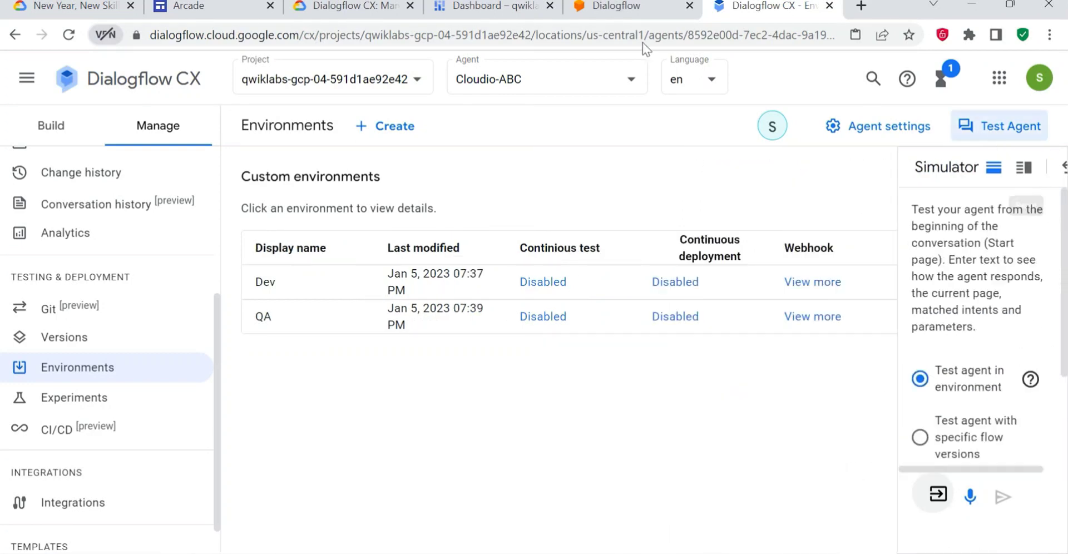
- Following the lab's step 7, load Flight booker main v1 chat bot into the QA environment and save it
click(355, 7)
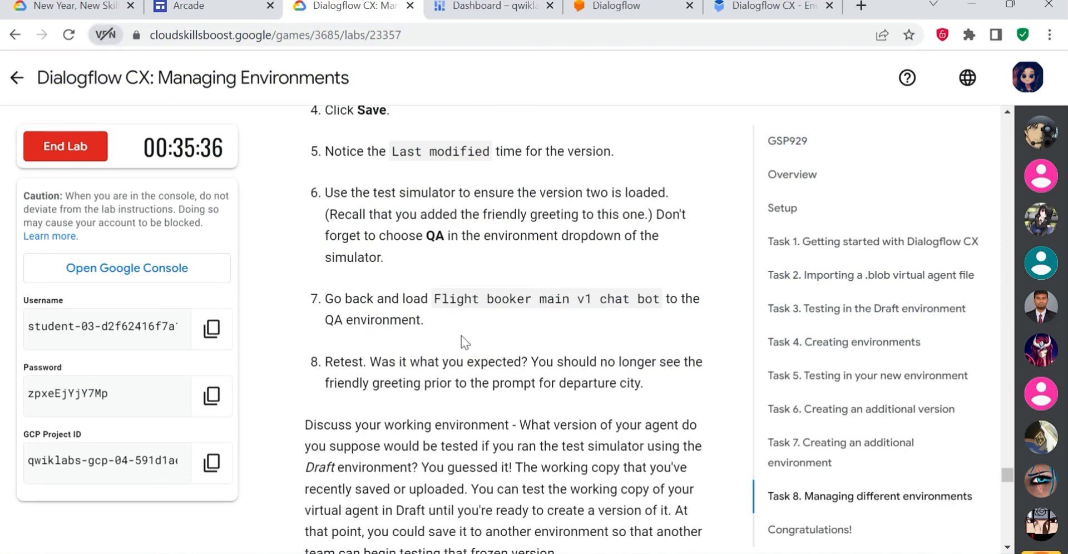
drag(433, 329, 367, 296)
click(499, 336)
drag(448, 299, 637, 298)
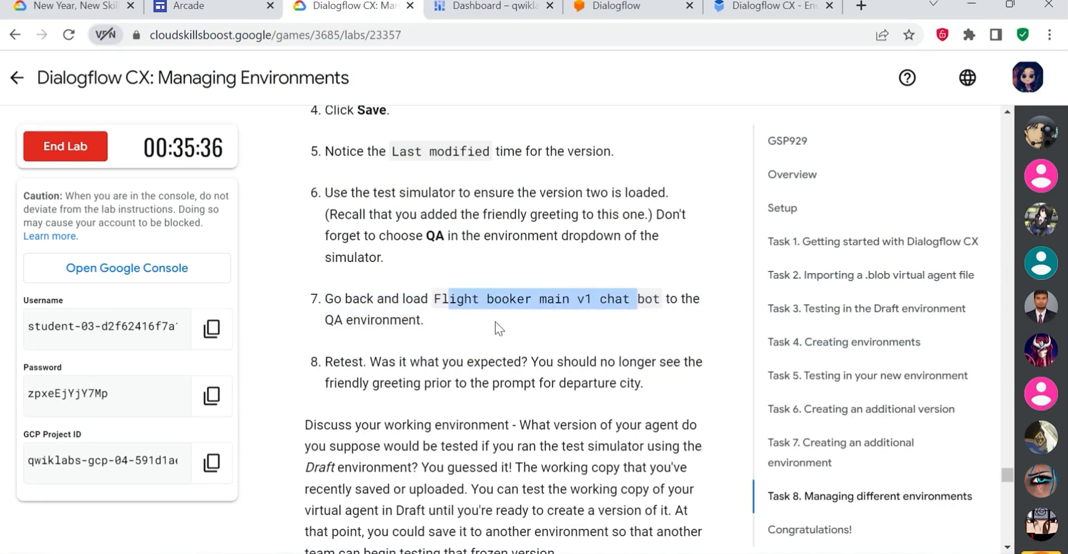
click(770, 4)
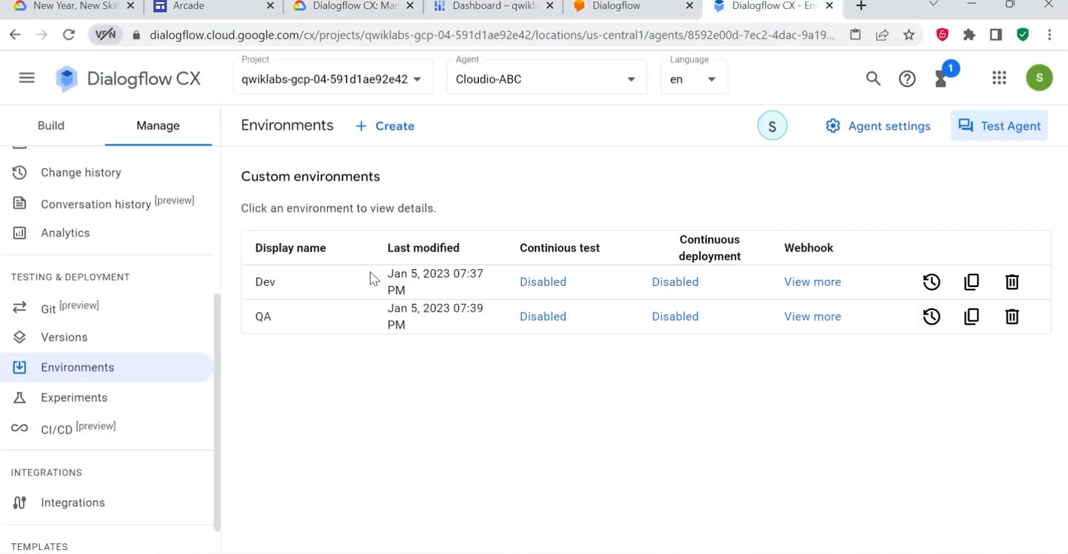
click(262, 322)
click(648, 401)
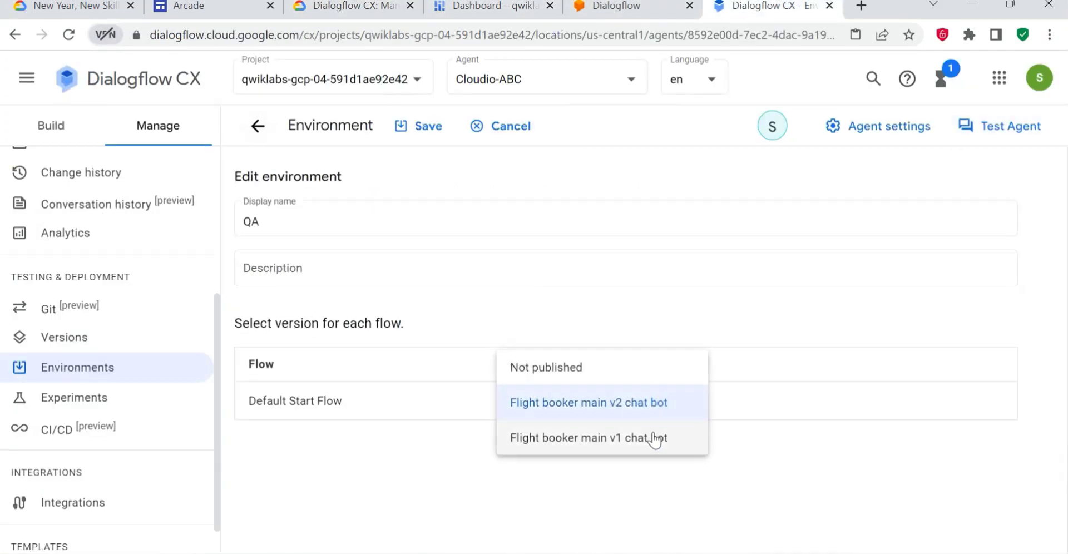
click(632, 438)
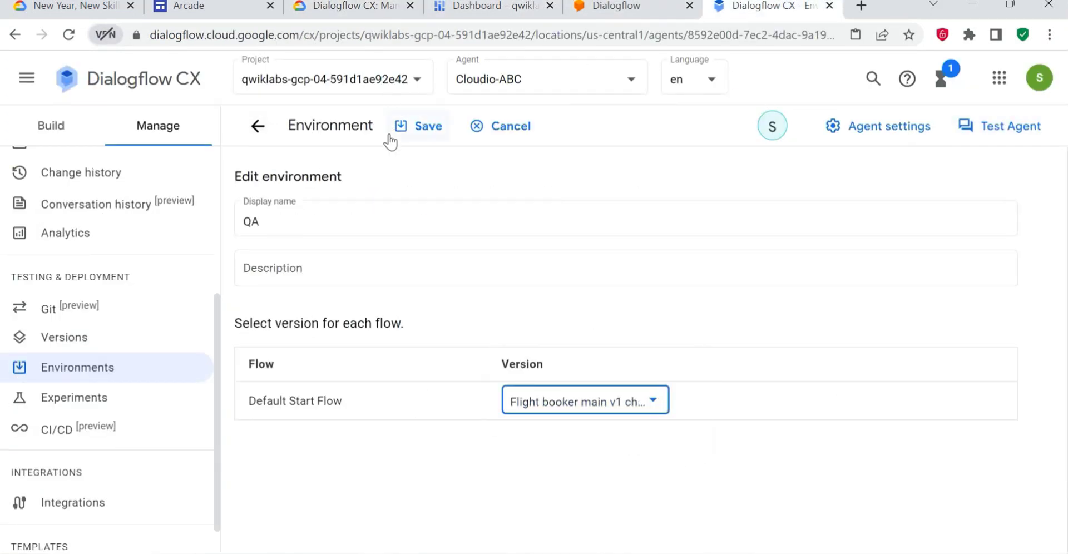
click(418, 127)
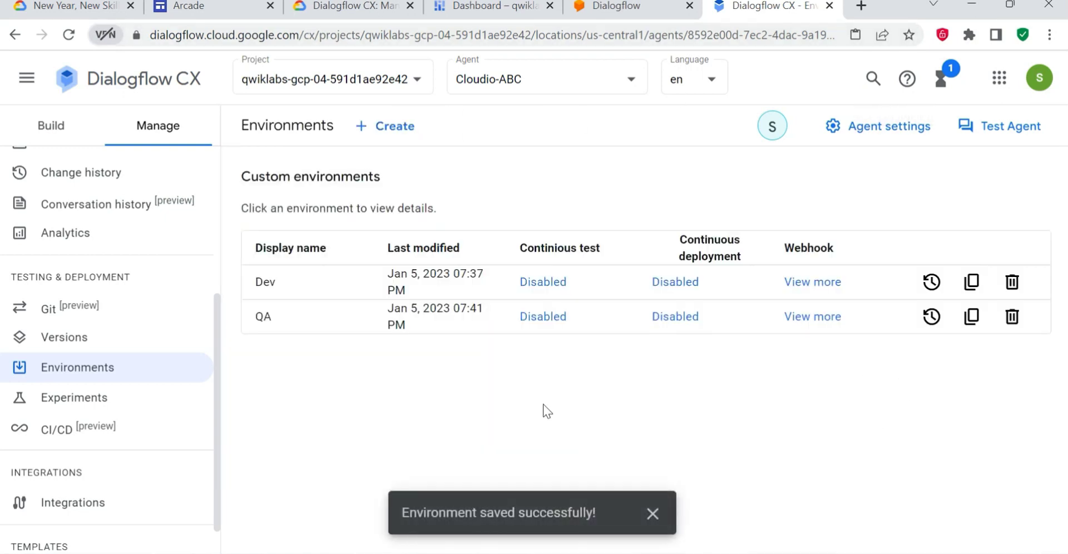
- Read the retest instruction in step 8 of the lab, and open the Dialogflow CX agent simulator for the QA environment
click(335, 11)
scroll(581, 322, down, 1)
scroll(581, 321, down, 2)
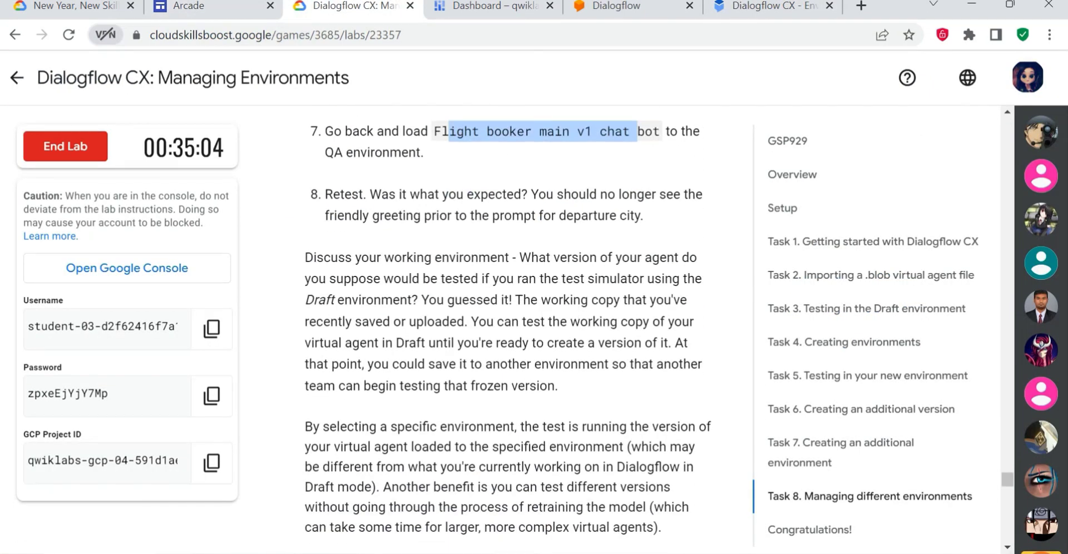
click(745, 11)
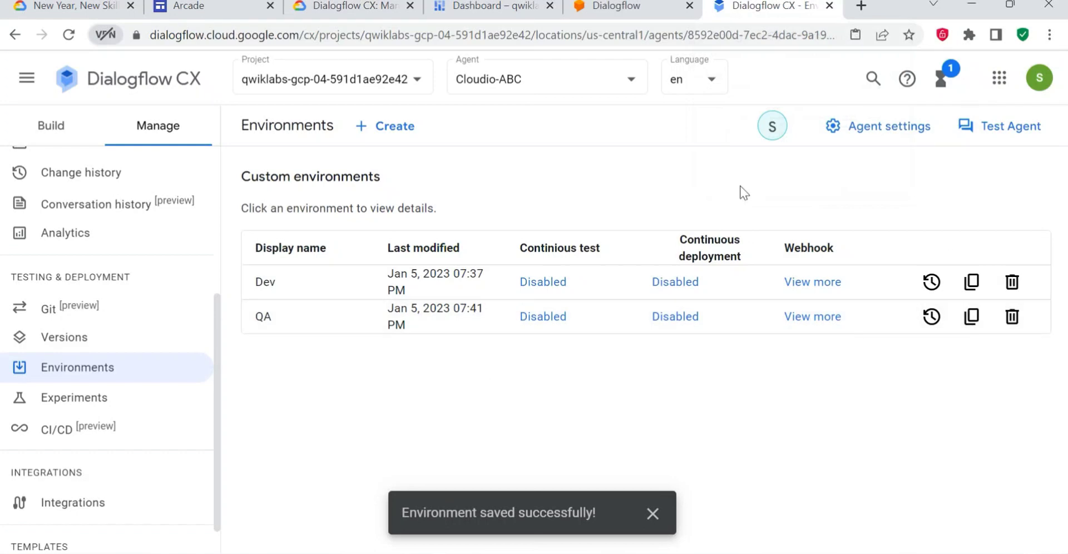
click(998, 125)
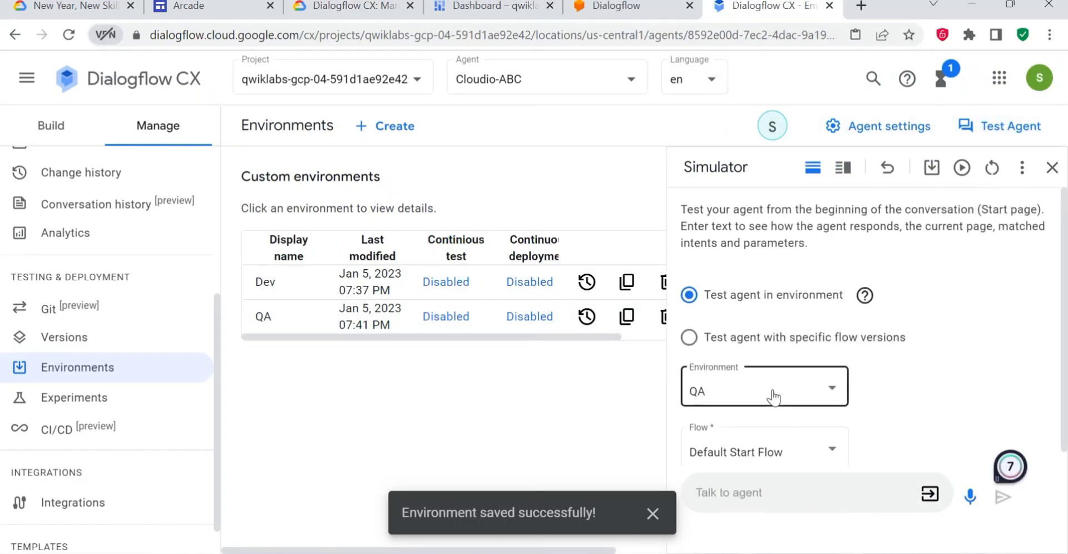
scroll(795, 434, down, 1)
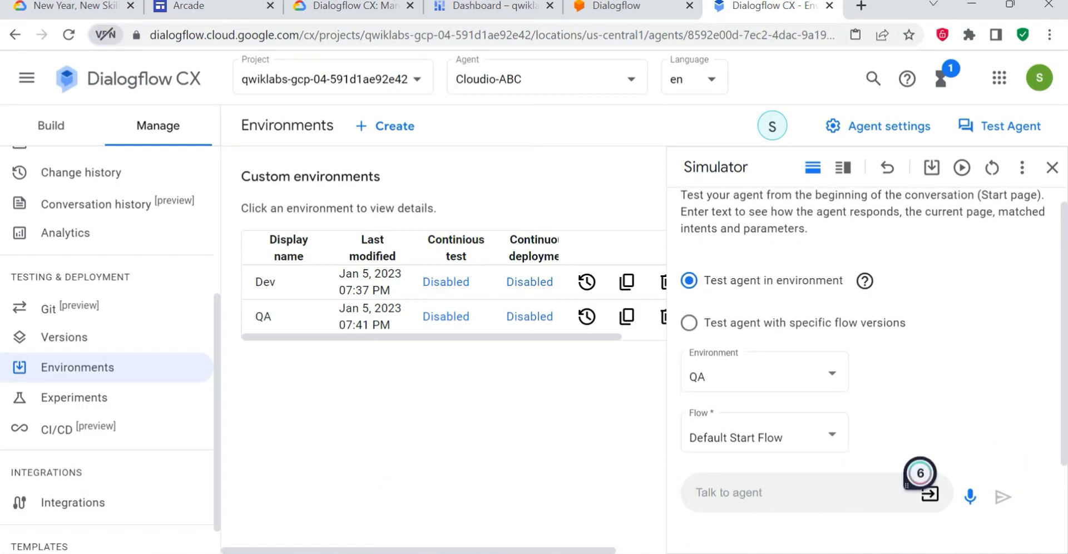
- Send "i want to book a flight" to the agent in QA and enlarge the conversation area to view its response
text(i want to book a flight)
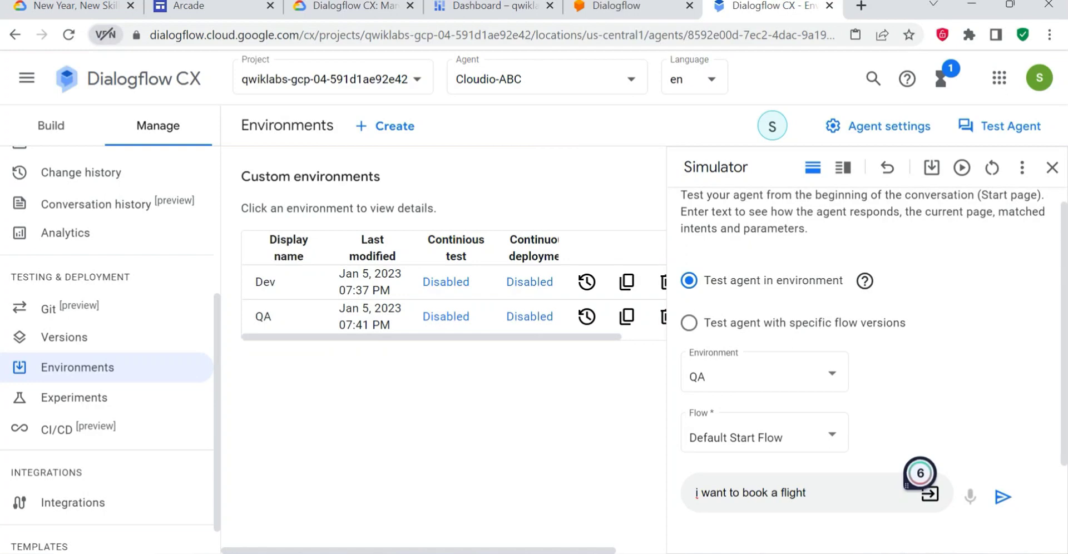
key(Return)
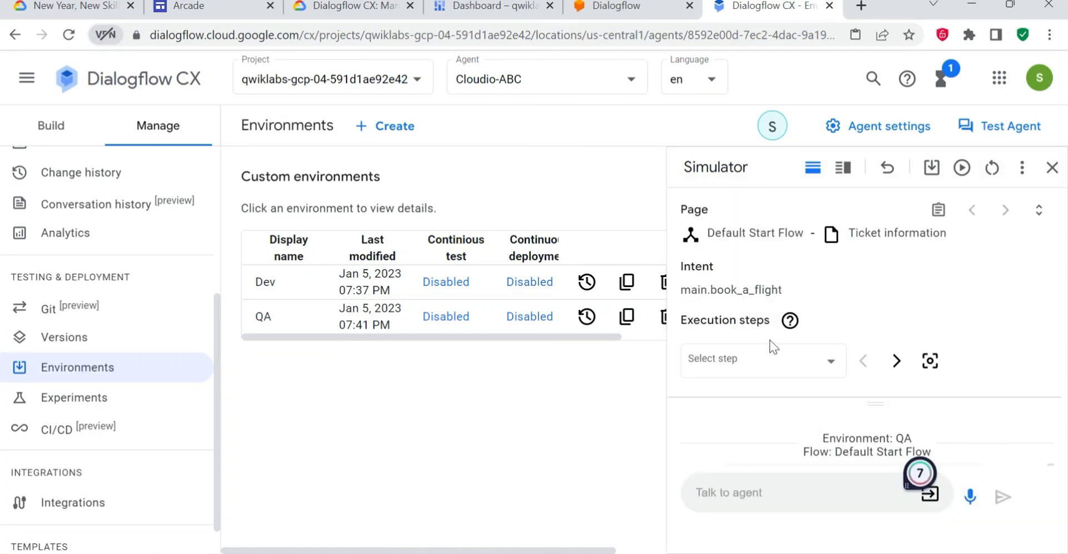
click(1038, 210)
click(1040, 211)
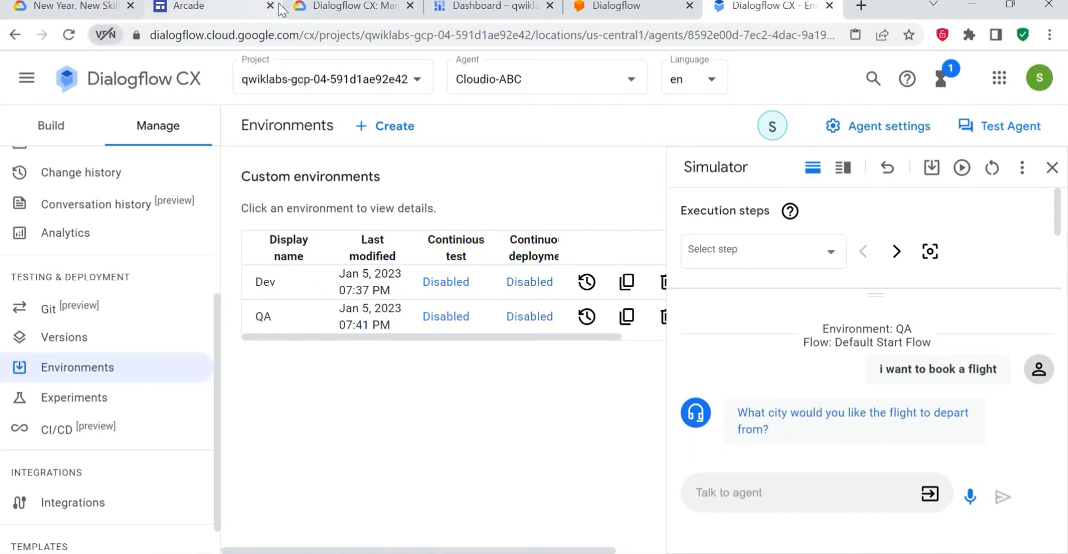
- In the lab's knowledge check, answer the 'Start Flow' question with "You cannot create a custom environment because there are no existing versions"
click(330, 8)
scroll(492, 379, down, 10)
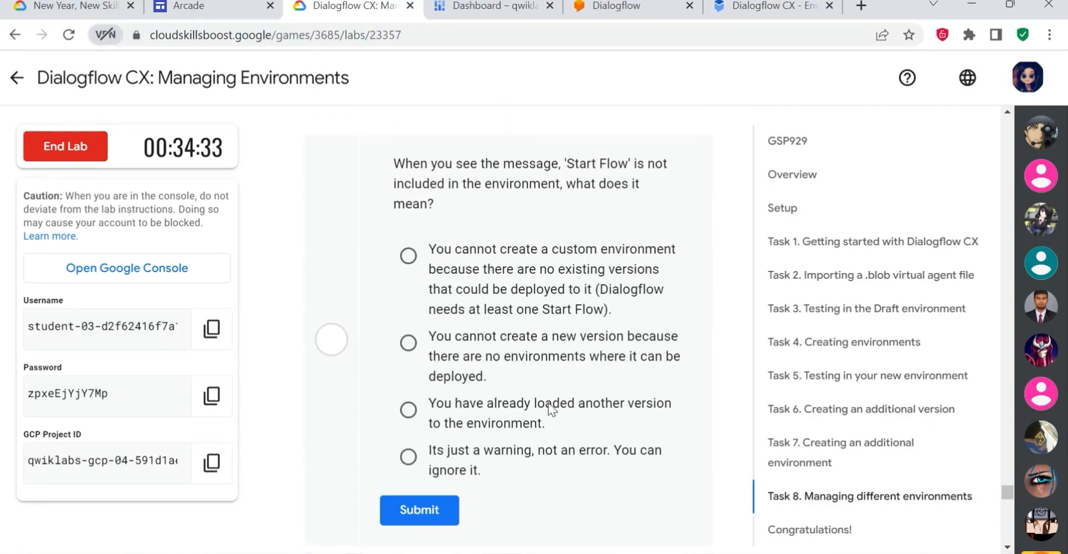
scroll(548, 402, up, 7)
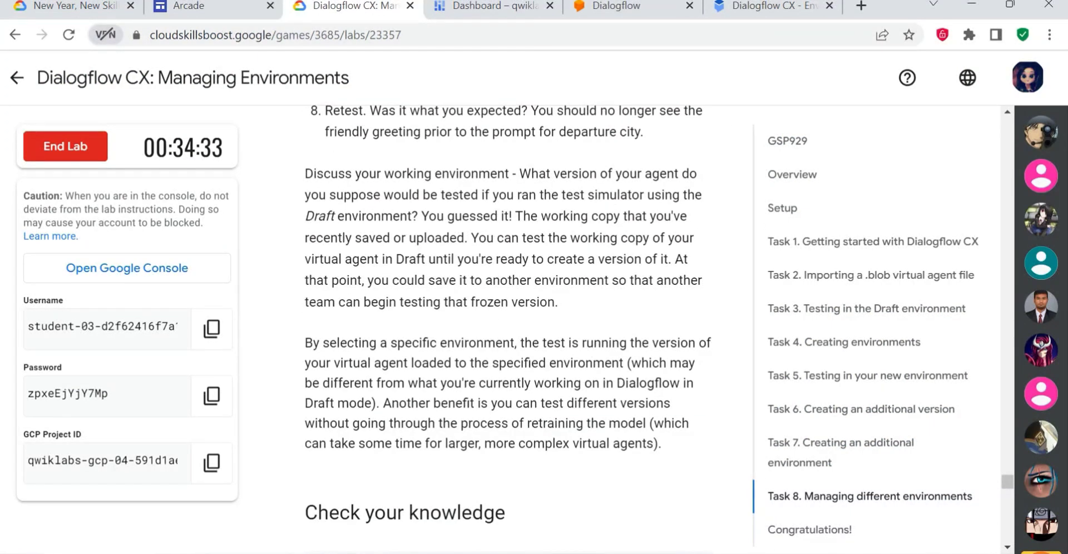
scroll(546, 382, down, 3)
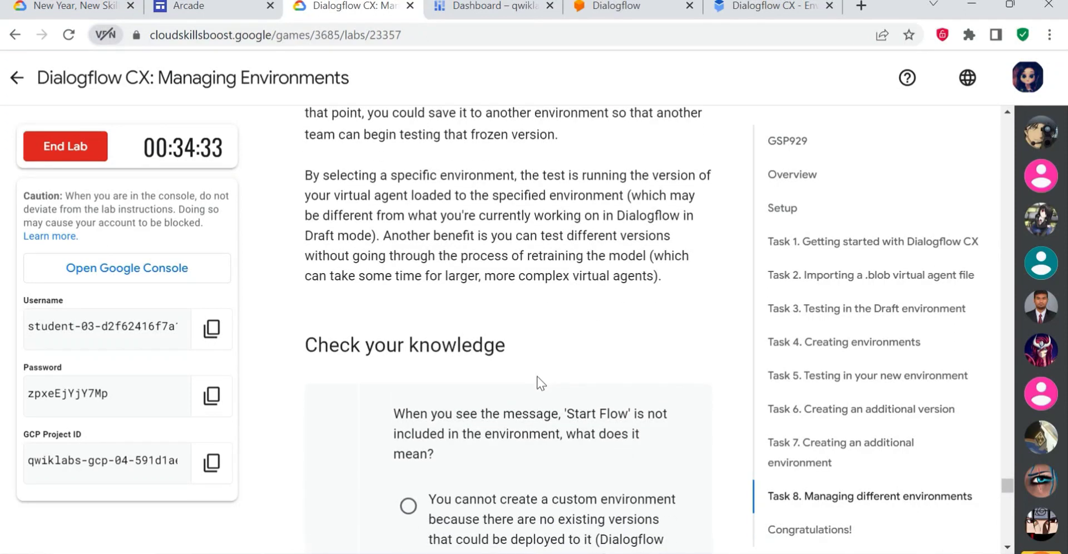
scroll(536, 376, down, 3)
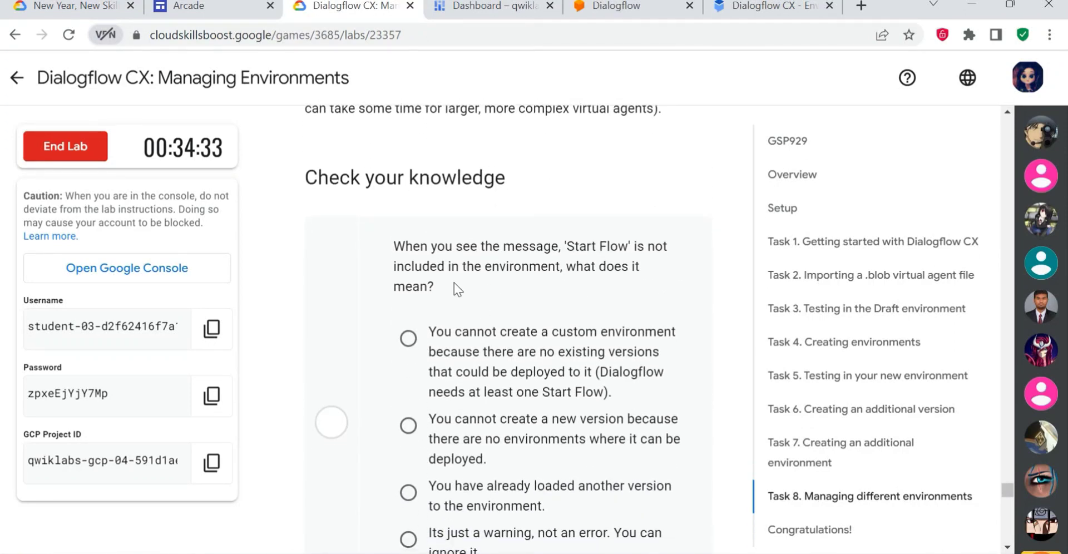
drag(454, 283, 404, 245)
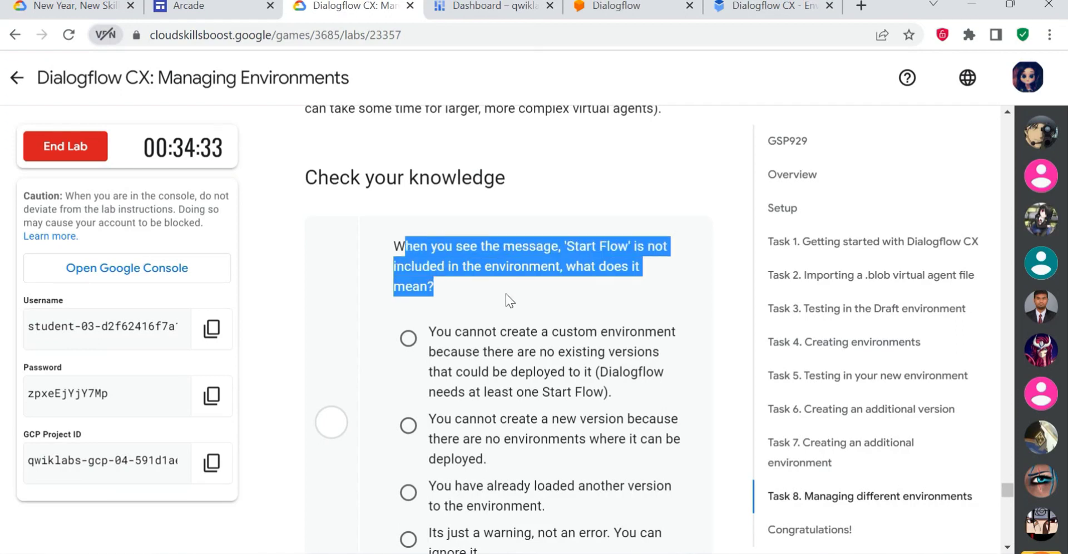
click(521, 299)
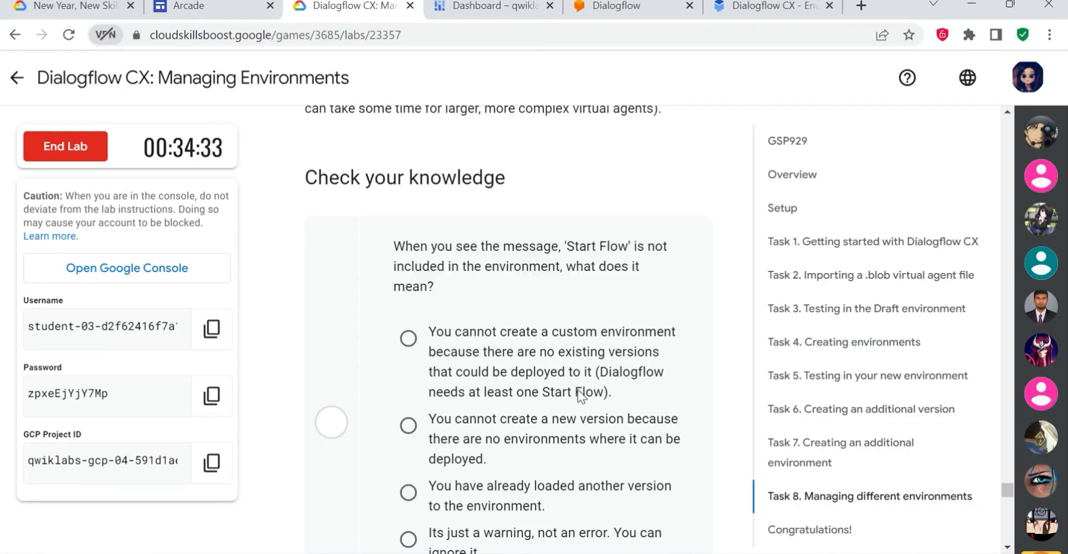
scroll(578, 396, down, 1)
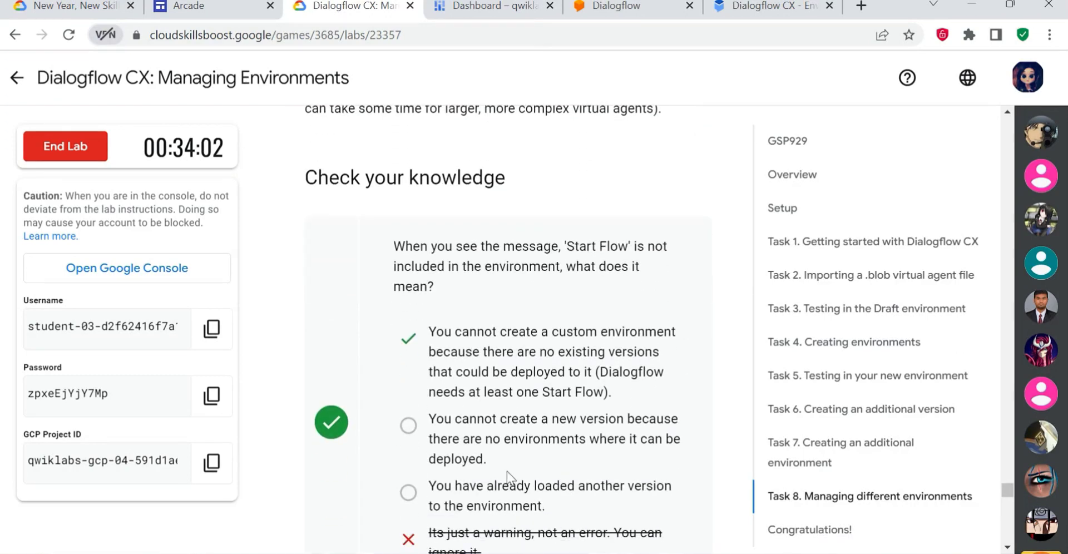
scroll(443, 323, down, 1)
triple_click(423, 338)
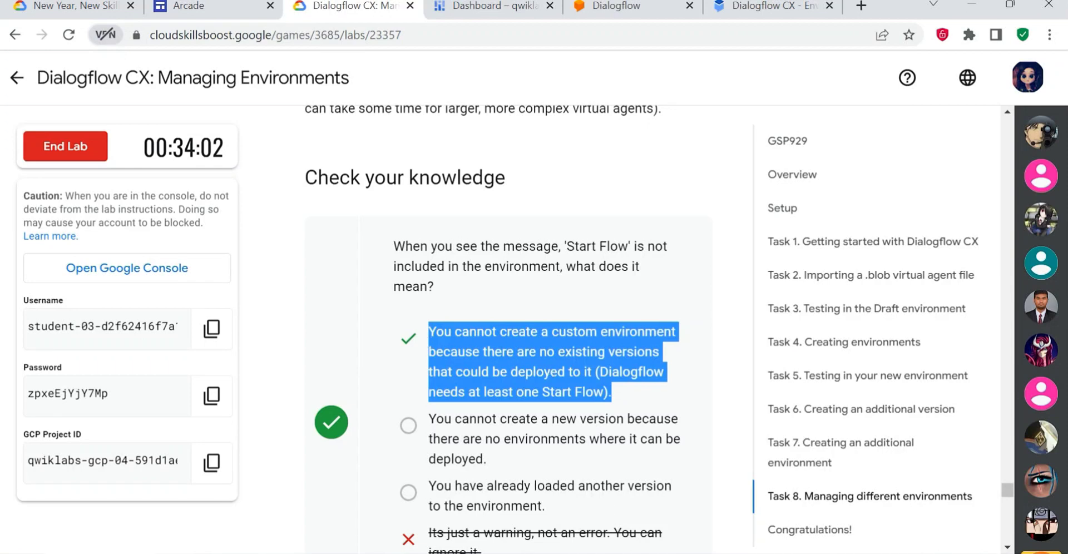
- Answer the question about testing the Default Start Flow in a specific environment with "Specify which environment you mean to test in."
scroll(622, 412, down, 10)
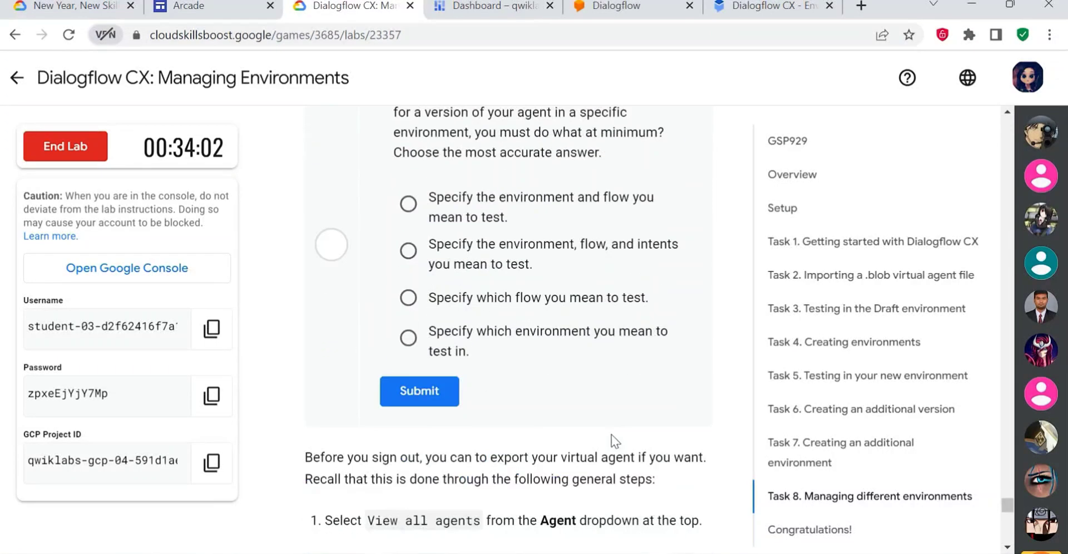
scroll(609, 436, up, 3)
scroll(579, 405, down, 3)
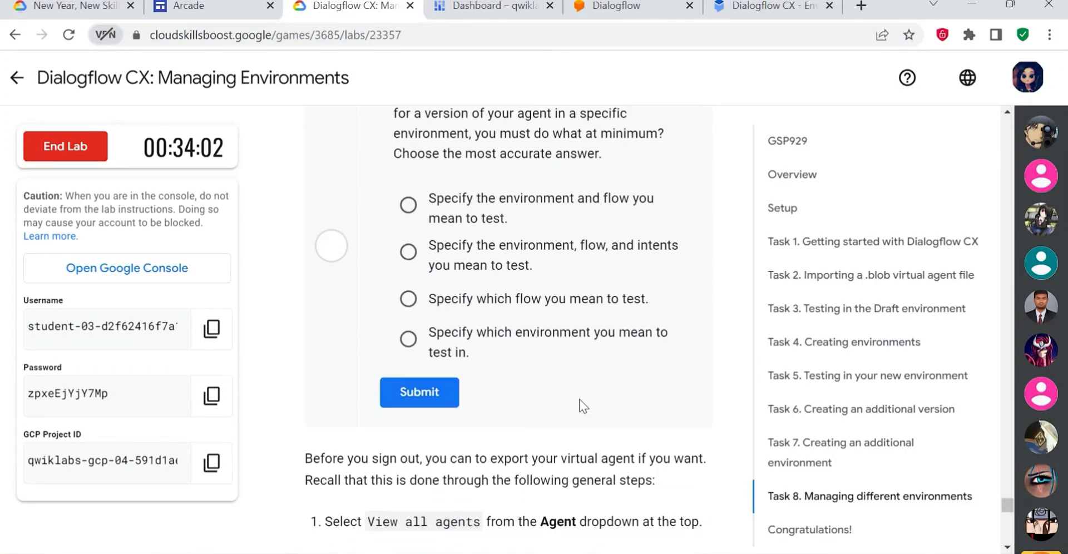
scroll(580, 403, up, 2)
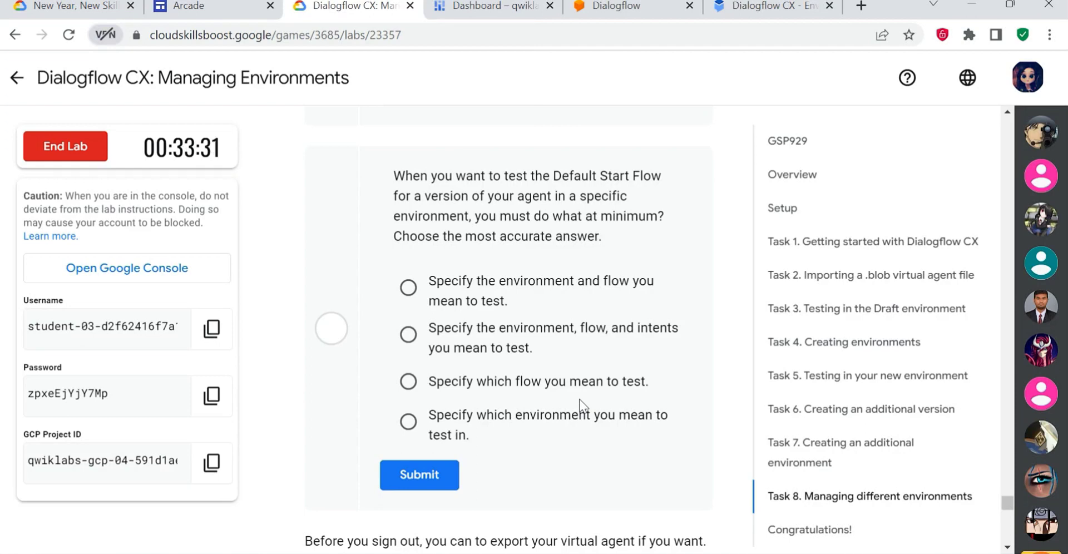
drag(471, 437, 442, 404)
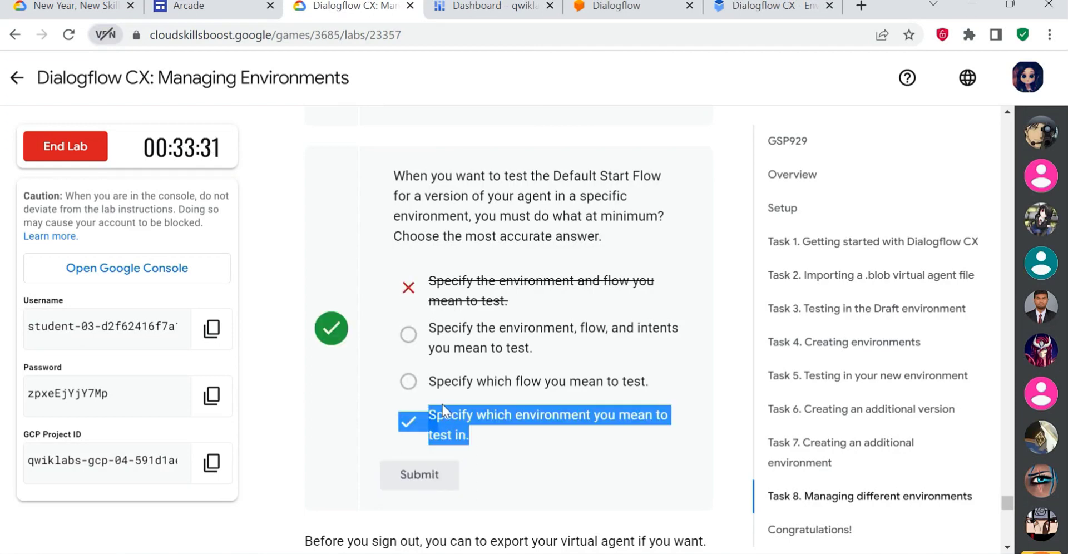
click(499, 442)
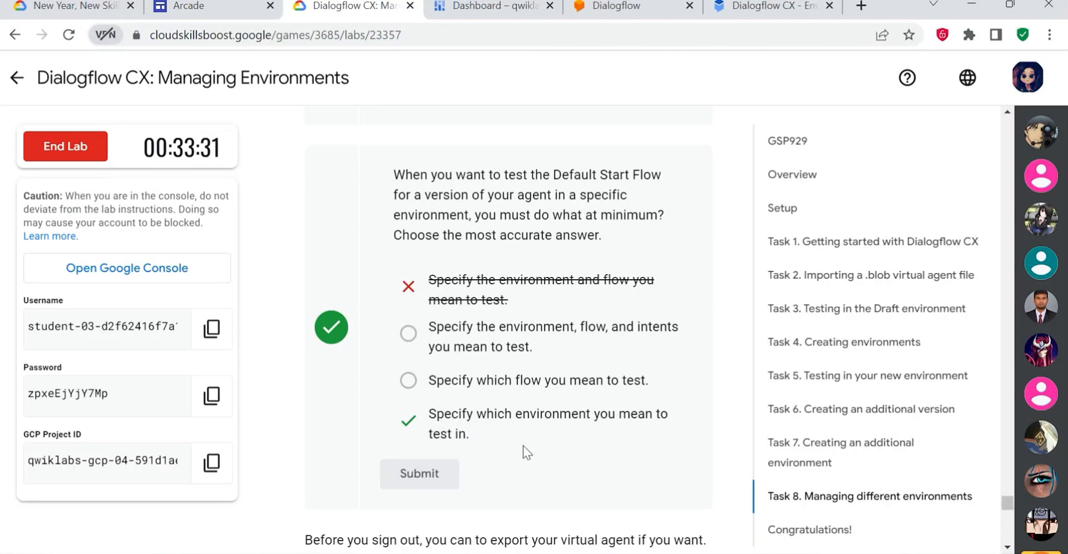
- Go past the optional agent export instructions and end the Managing Environments lab
scroll(612, 440, down, 5)
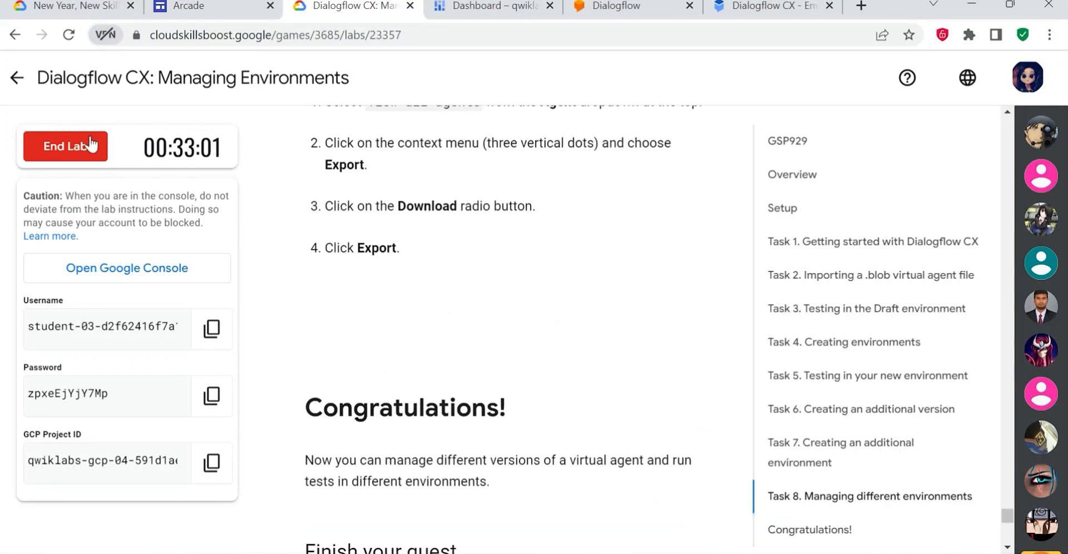
click(68, 146)
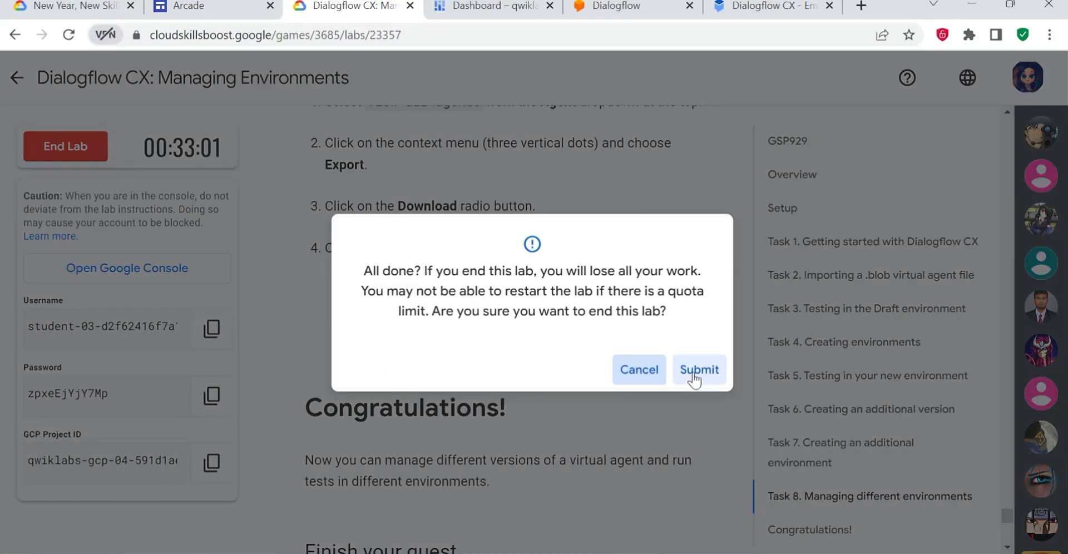